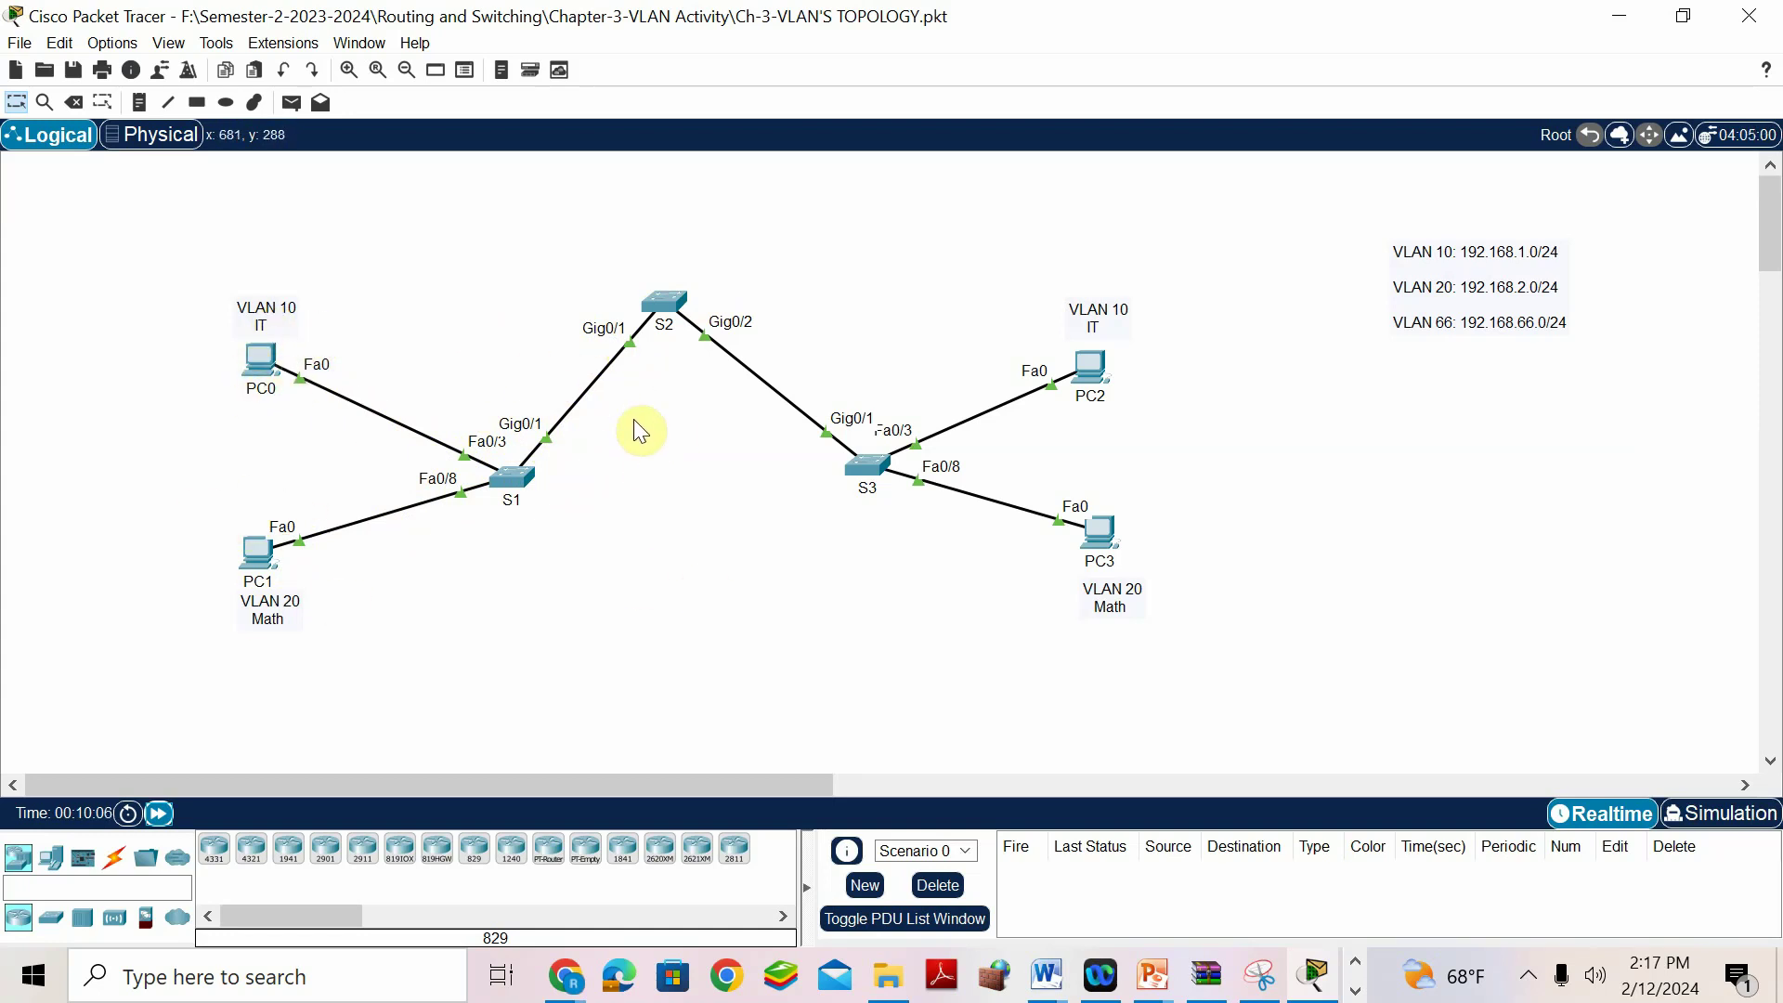
Switch to the ch-3-Vlan Activity document in Word and review its topology, addressing table, VLAN port assignments and first tasks.
{"action": "mouse_move", "coordinate": [1057, 988]}
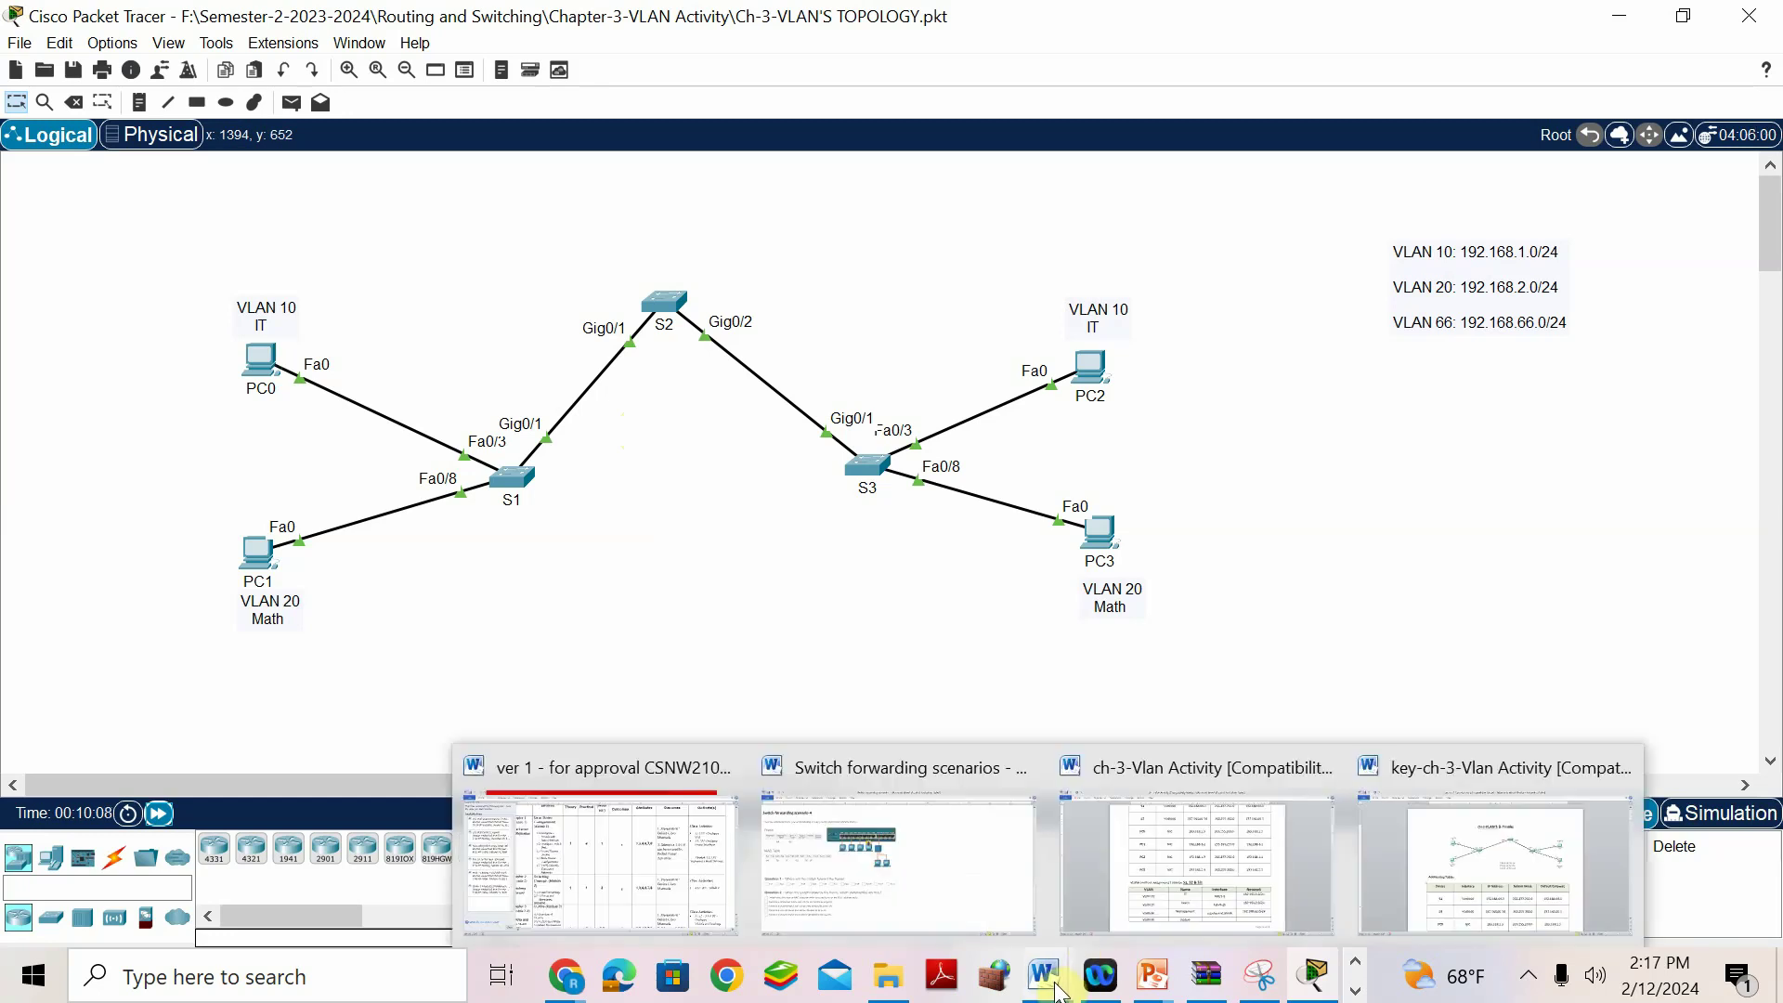
{"action": "mouse_move", "coordinate": [1235, 774]}
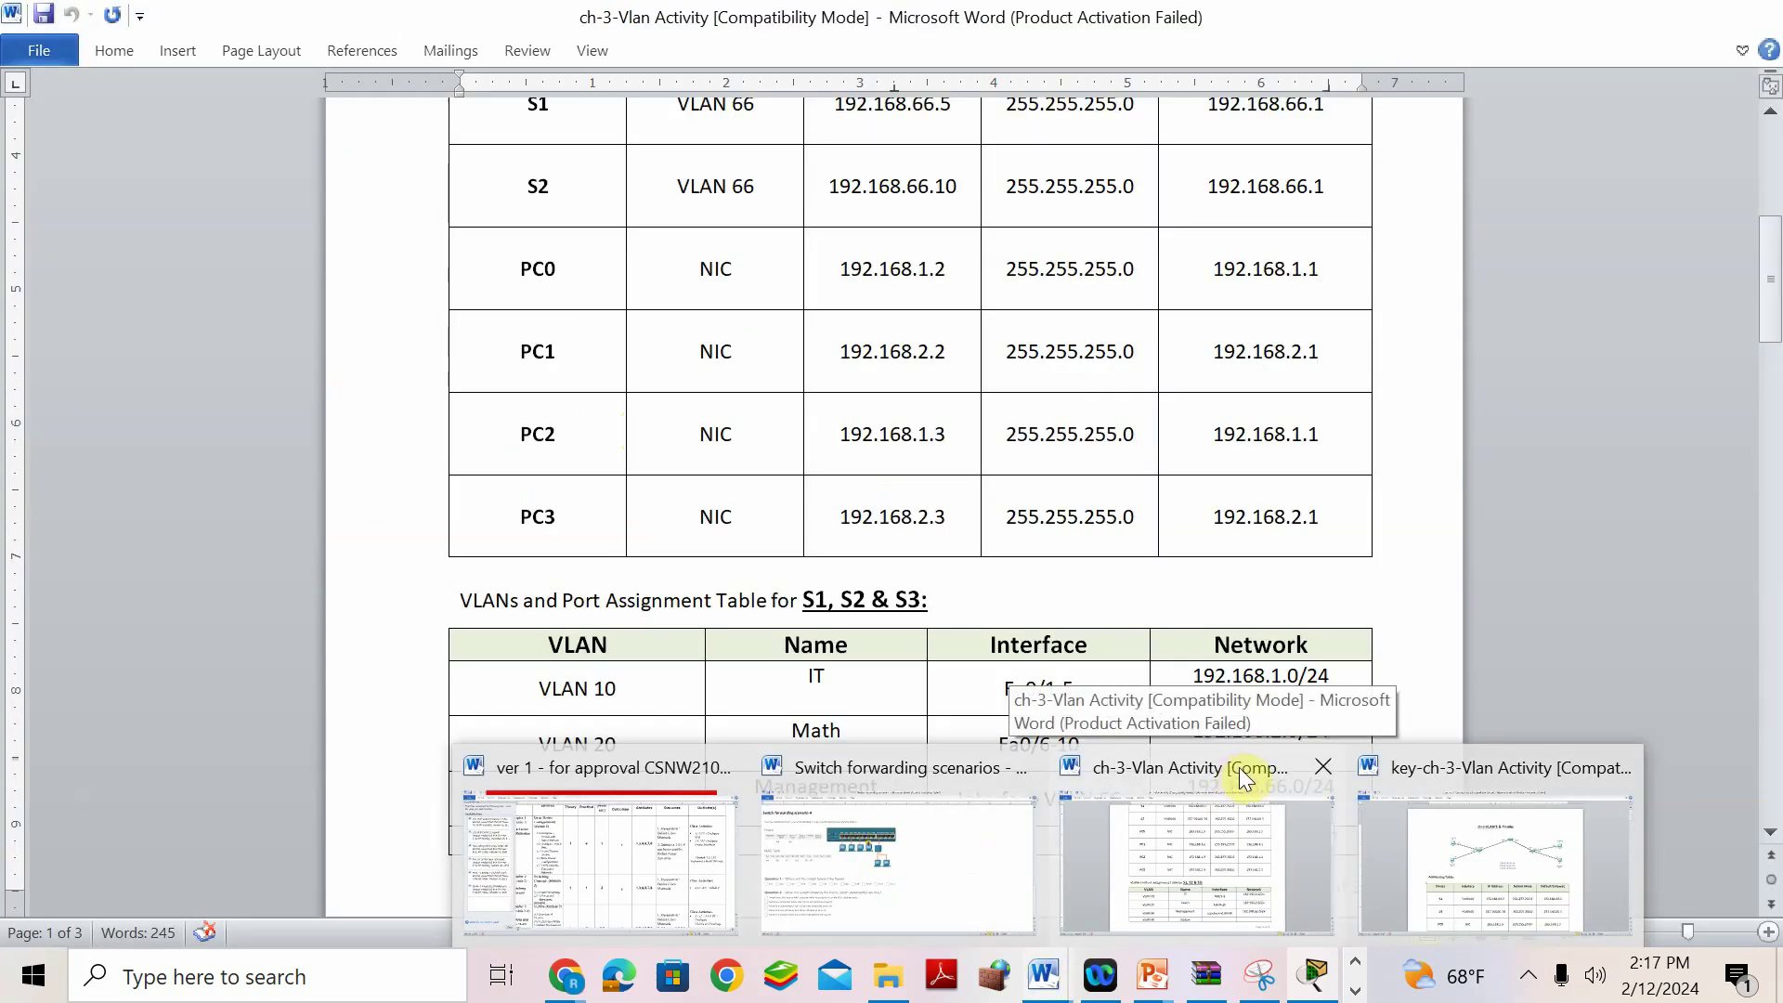
{"action": "left_click", "coordinate": [1244, 778]}
{"action": "scroll", "coordinate": [873, 502], "scroll_direction": "up", "scroll_amount": 5}
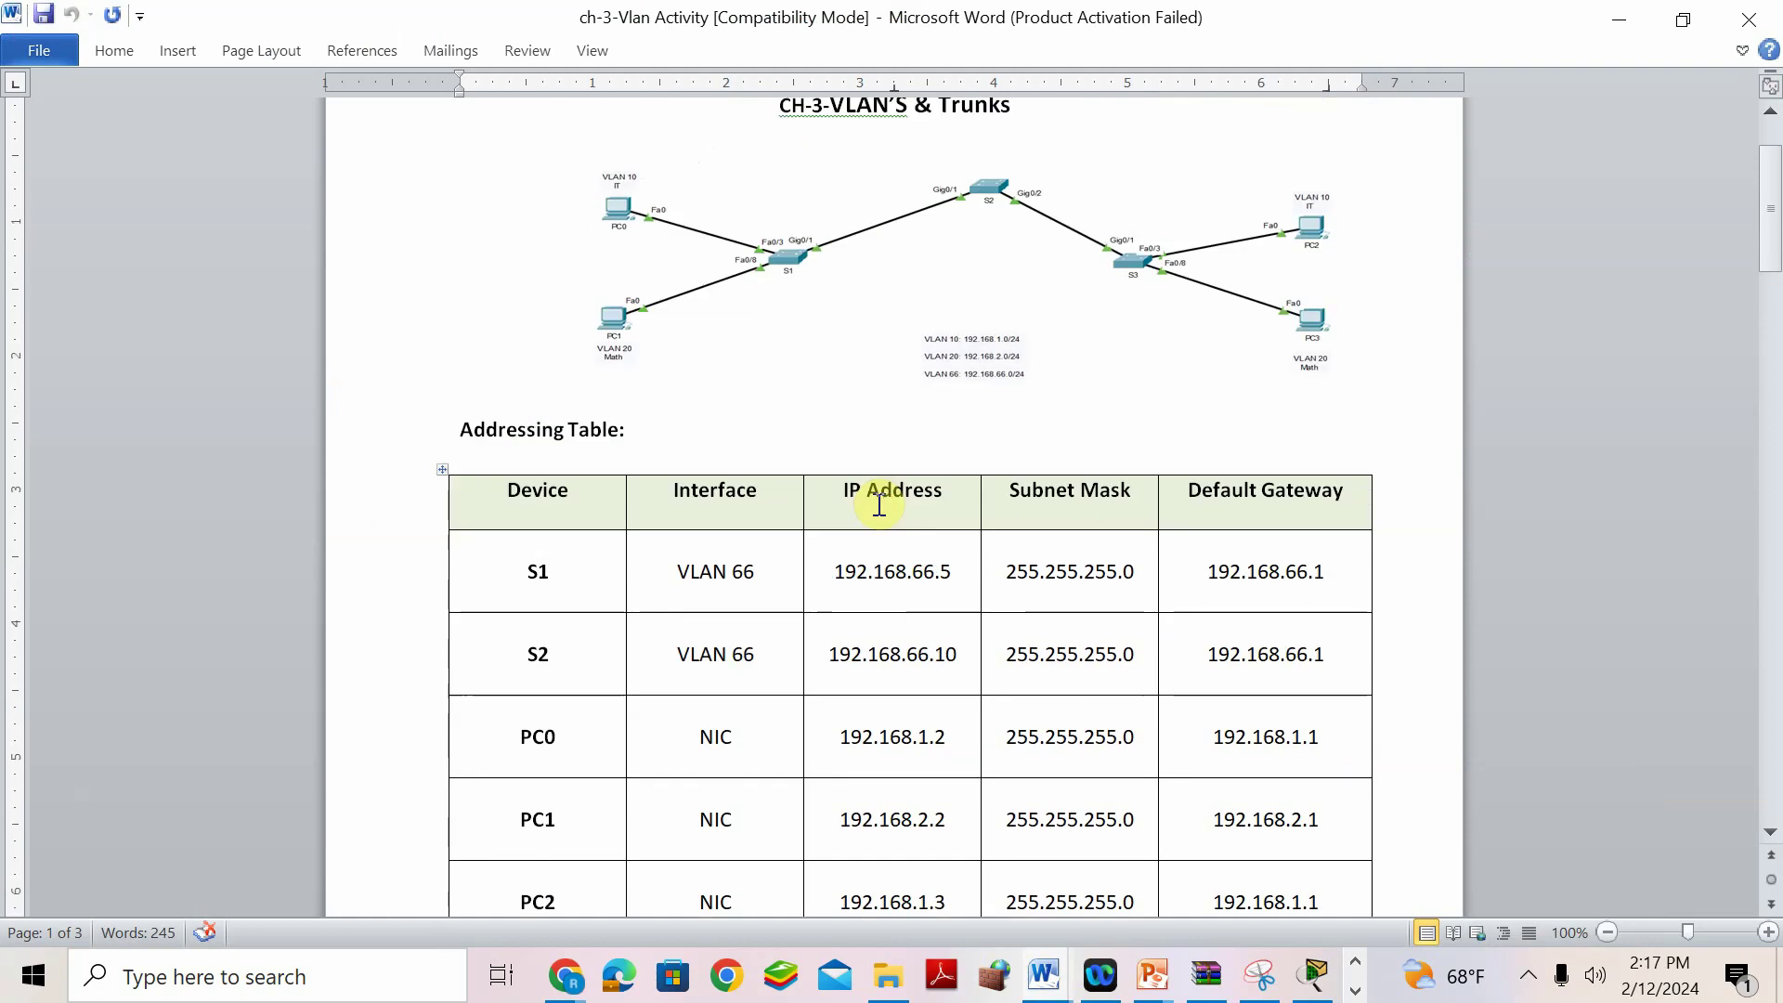
{"action": "scroll", "coordinate": [661, 597], "scroll_direction": "down", "scroll_amount": 15}
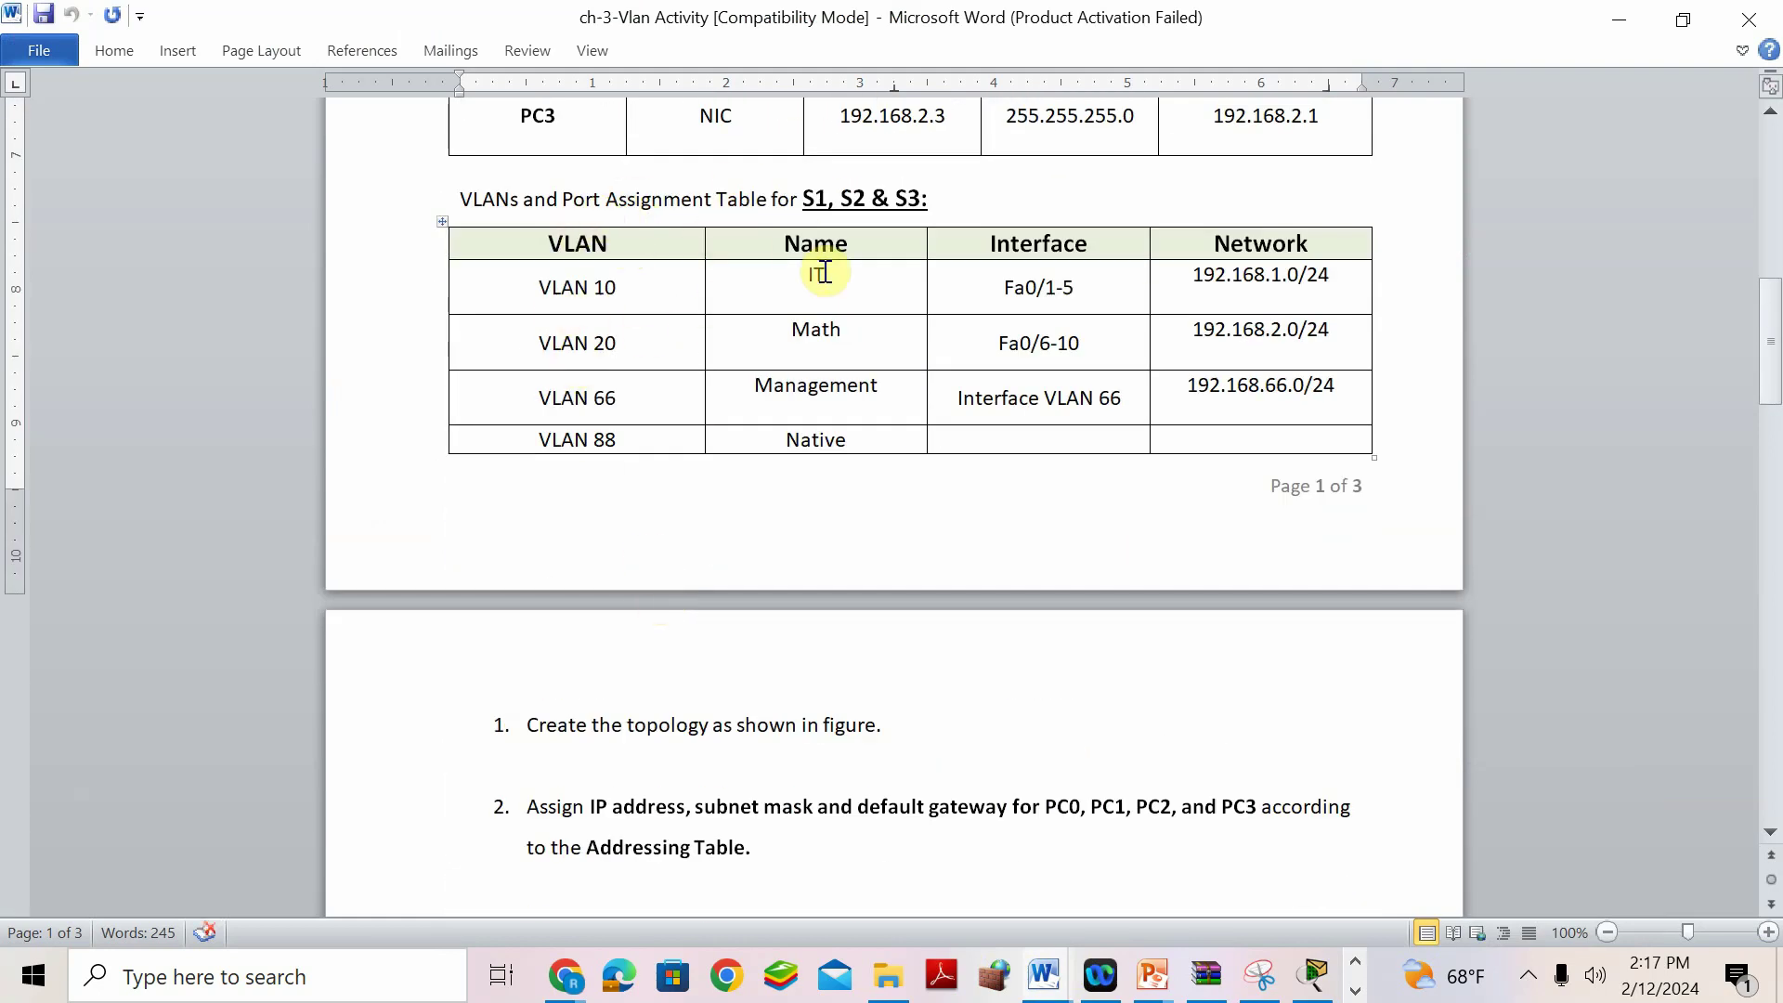
{"action": "scroll", "coordinate": [925, 305], "scroll_direction": "down", "scroll_amount": 2}
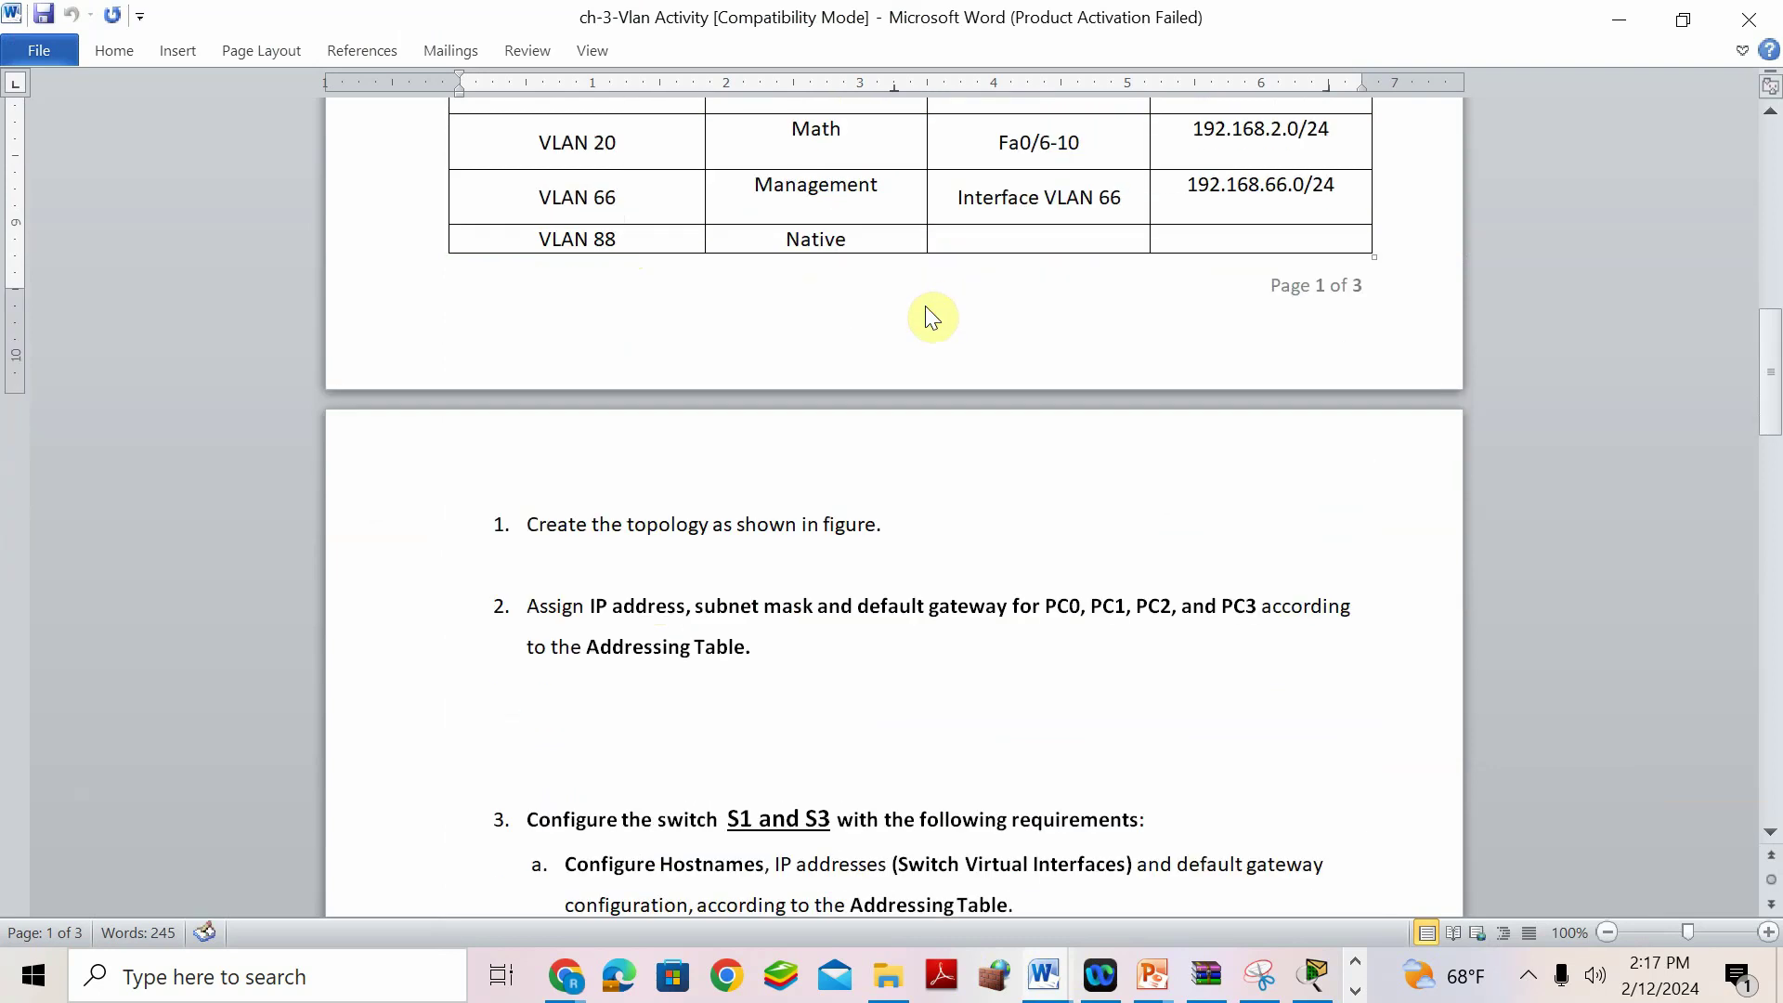
{"action": "scroll", "coordinate": [925, 305], "scroll_direction": "down", "scroll_amount": 1}
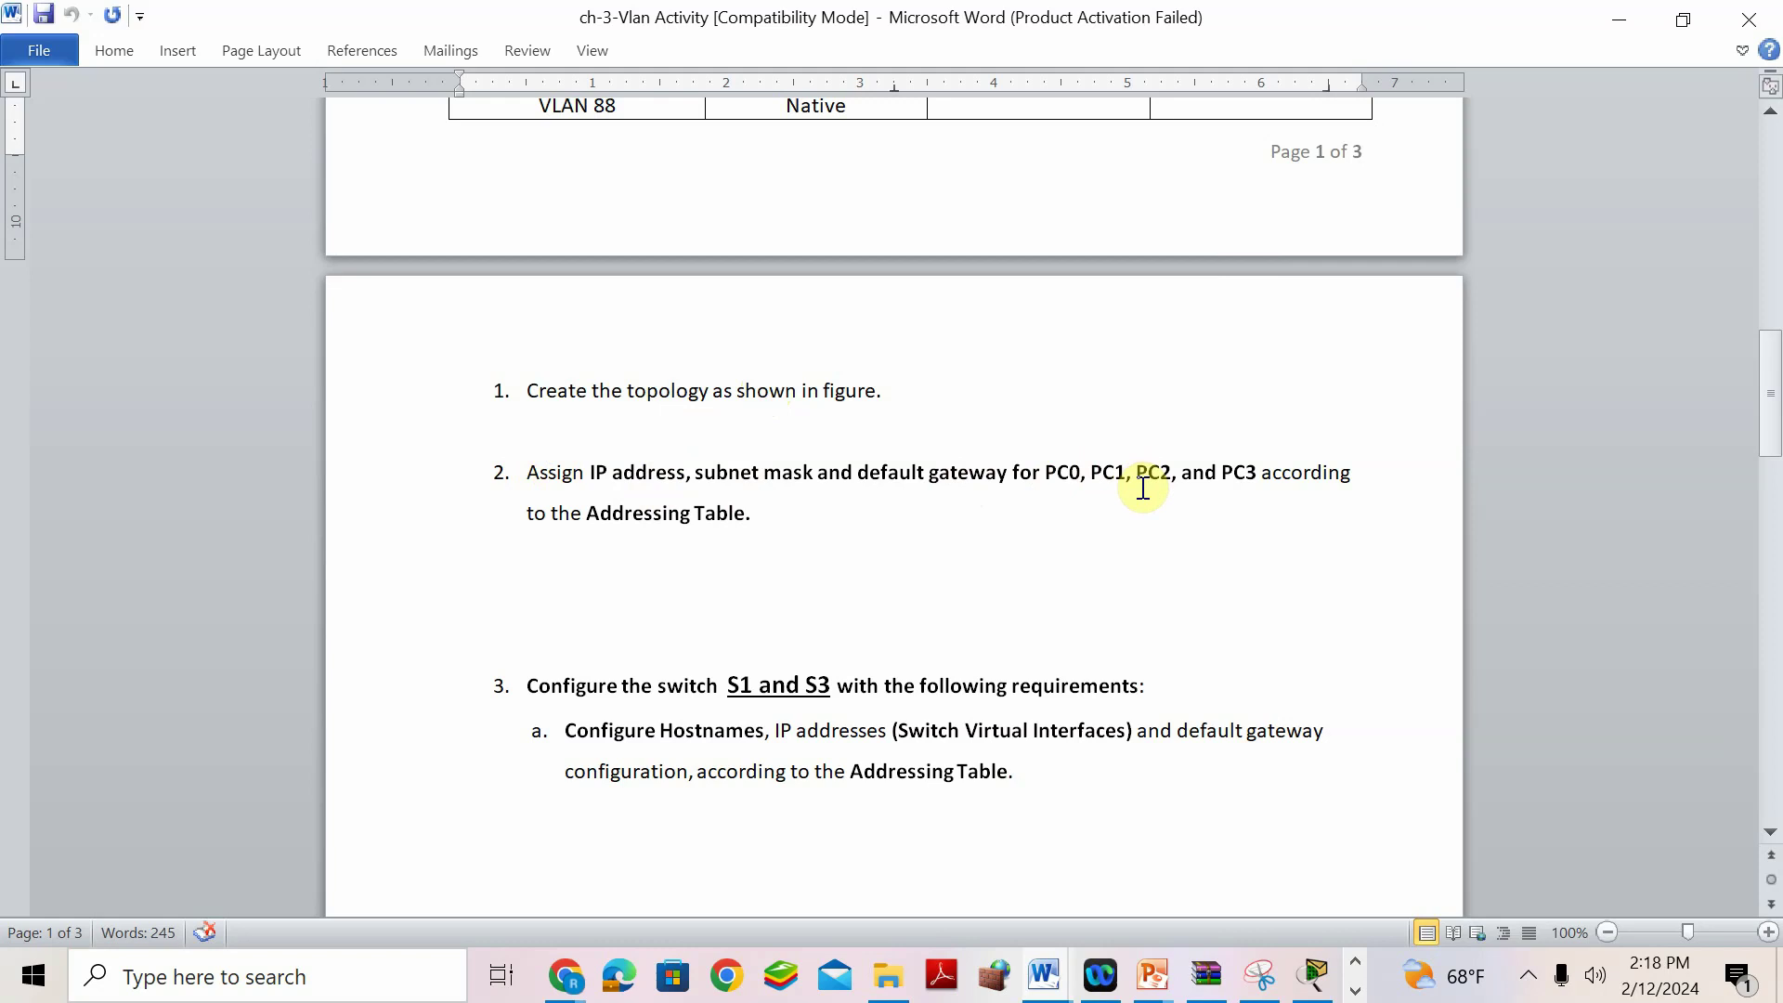
{"action": "scroll", "coordinate": [877, 513], "scroll_direction": "up", "scroll_amount": 1}
{"action": "scroll", "coordinate": [876, 514], "scroll_direction": "up", "scroll_amount": 10}
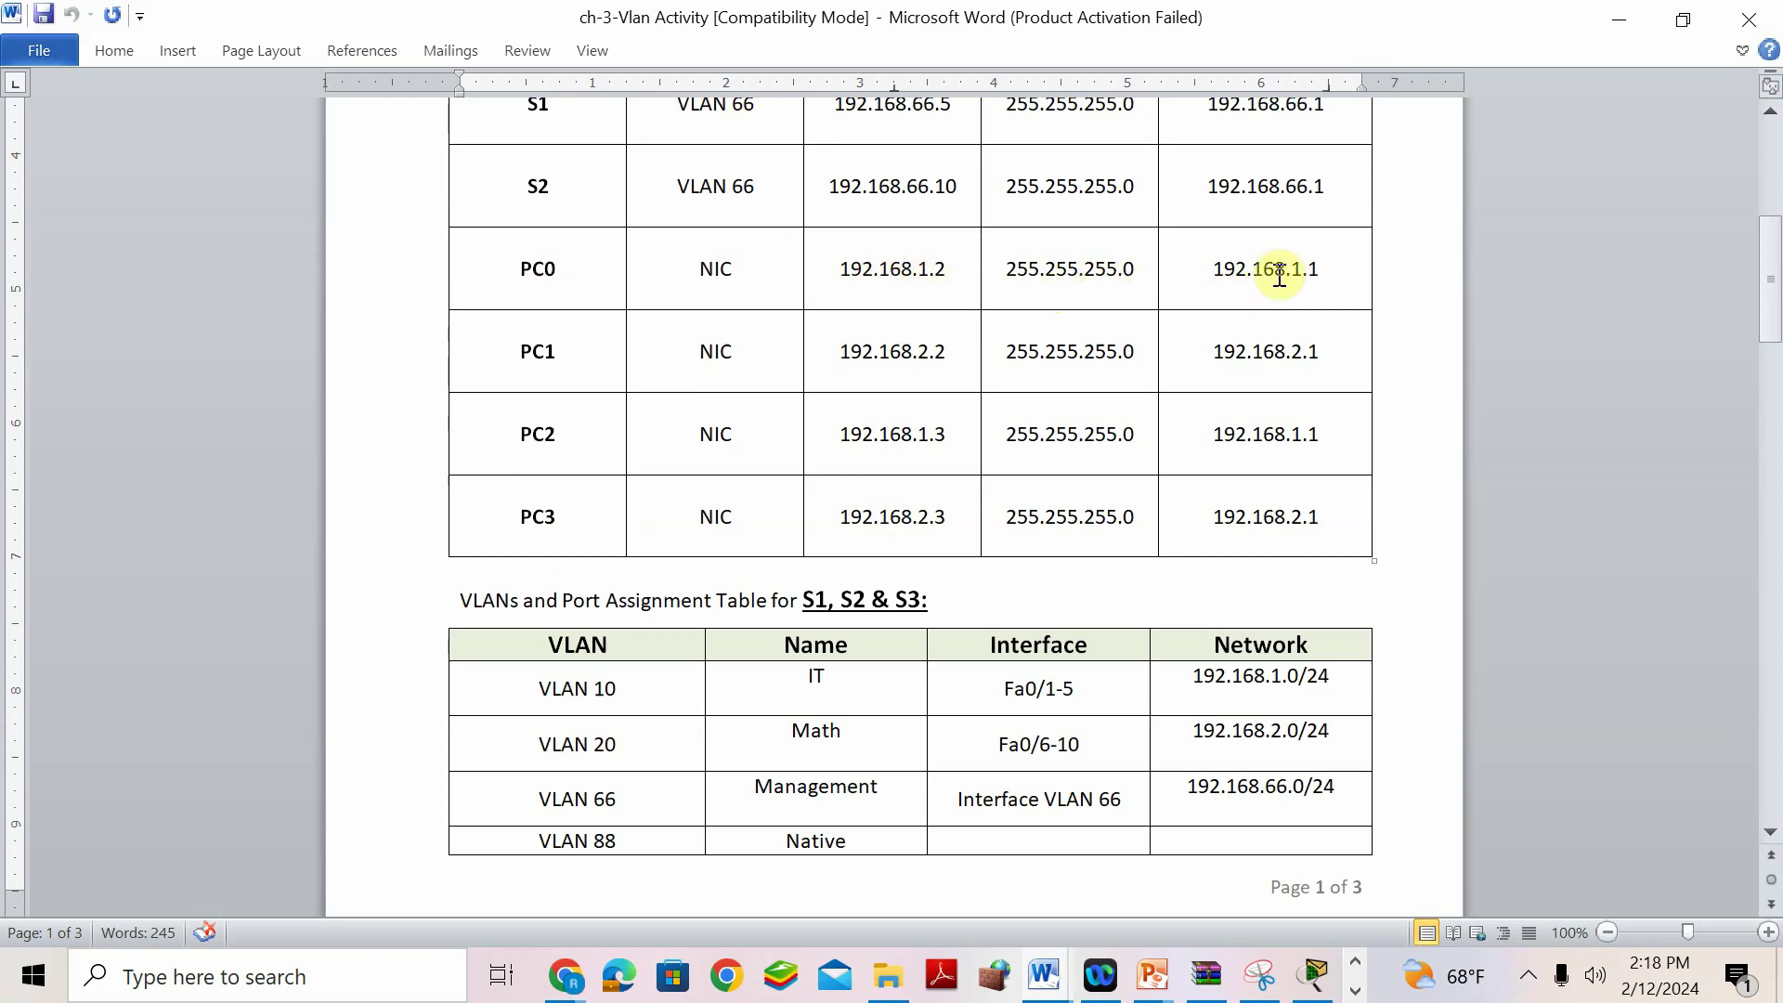
Switch to Packet Tracer and give PC0 the static IPv4 address 192.168.1.2 with subnet mask 255.255.255.0.
{"action": "left_click", "coordinate": [1304, 986]}
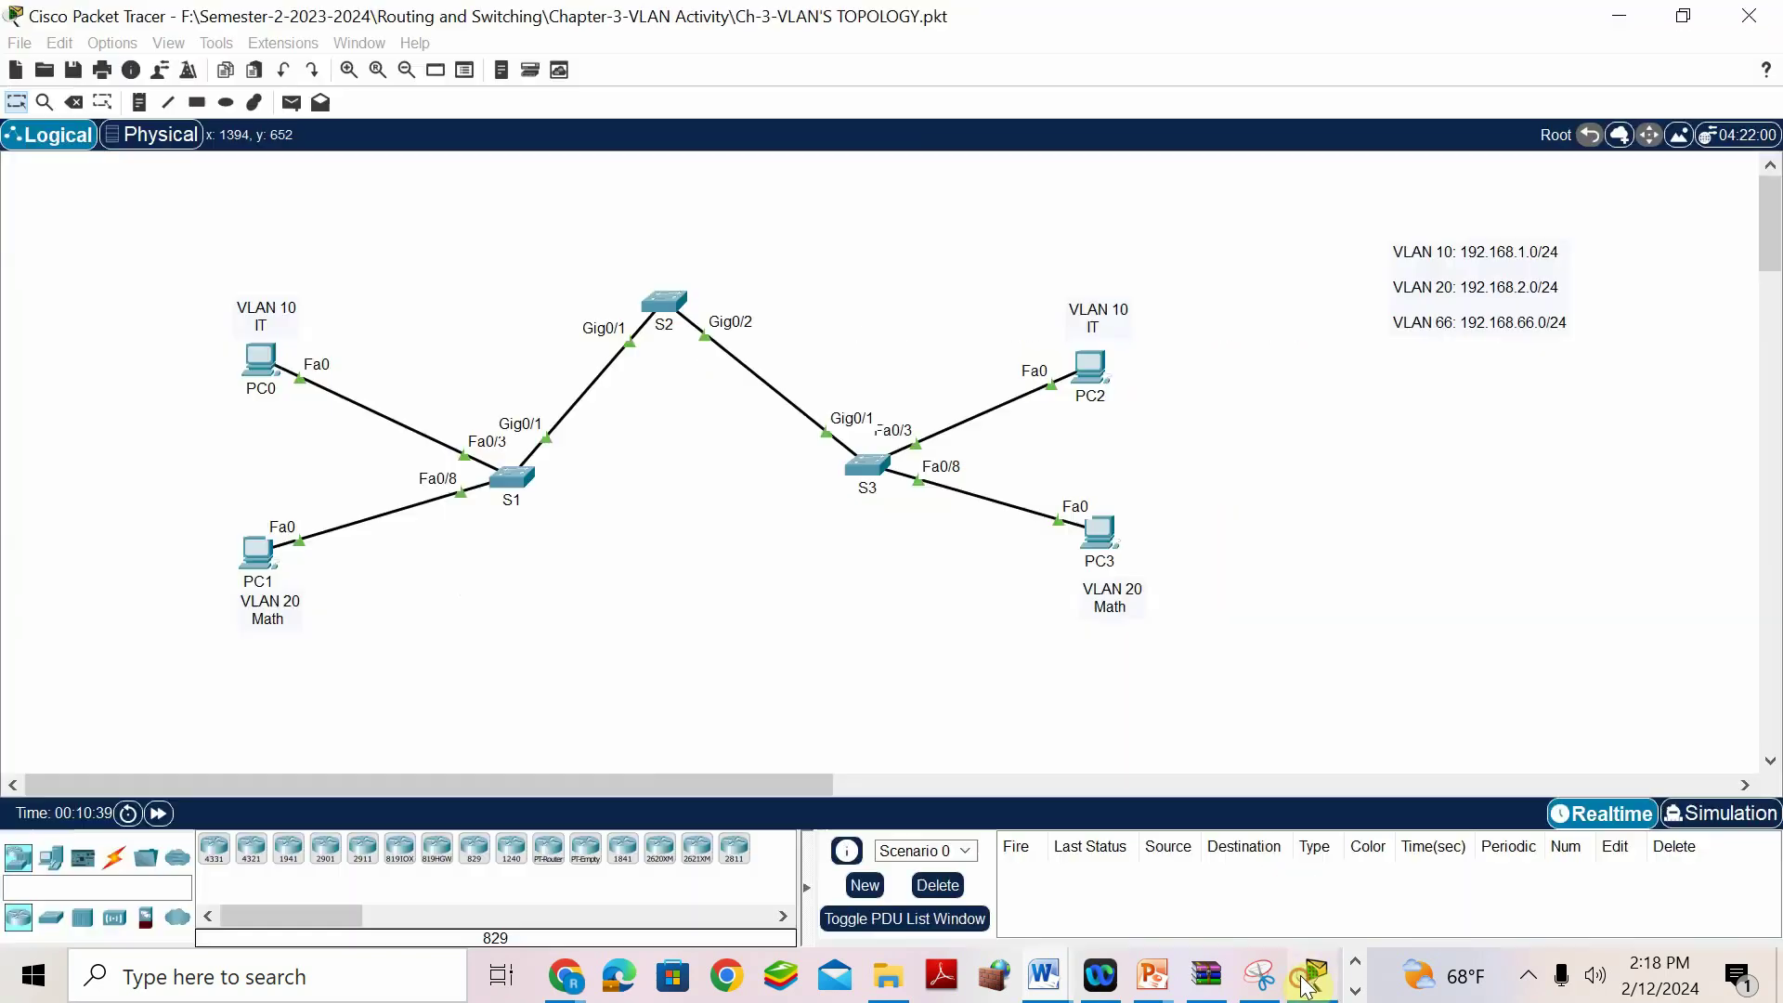
{"action": "left_click", "coordinate": [260, 360]}
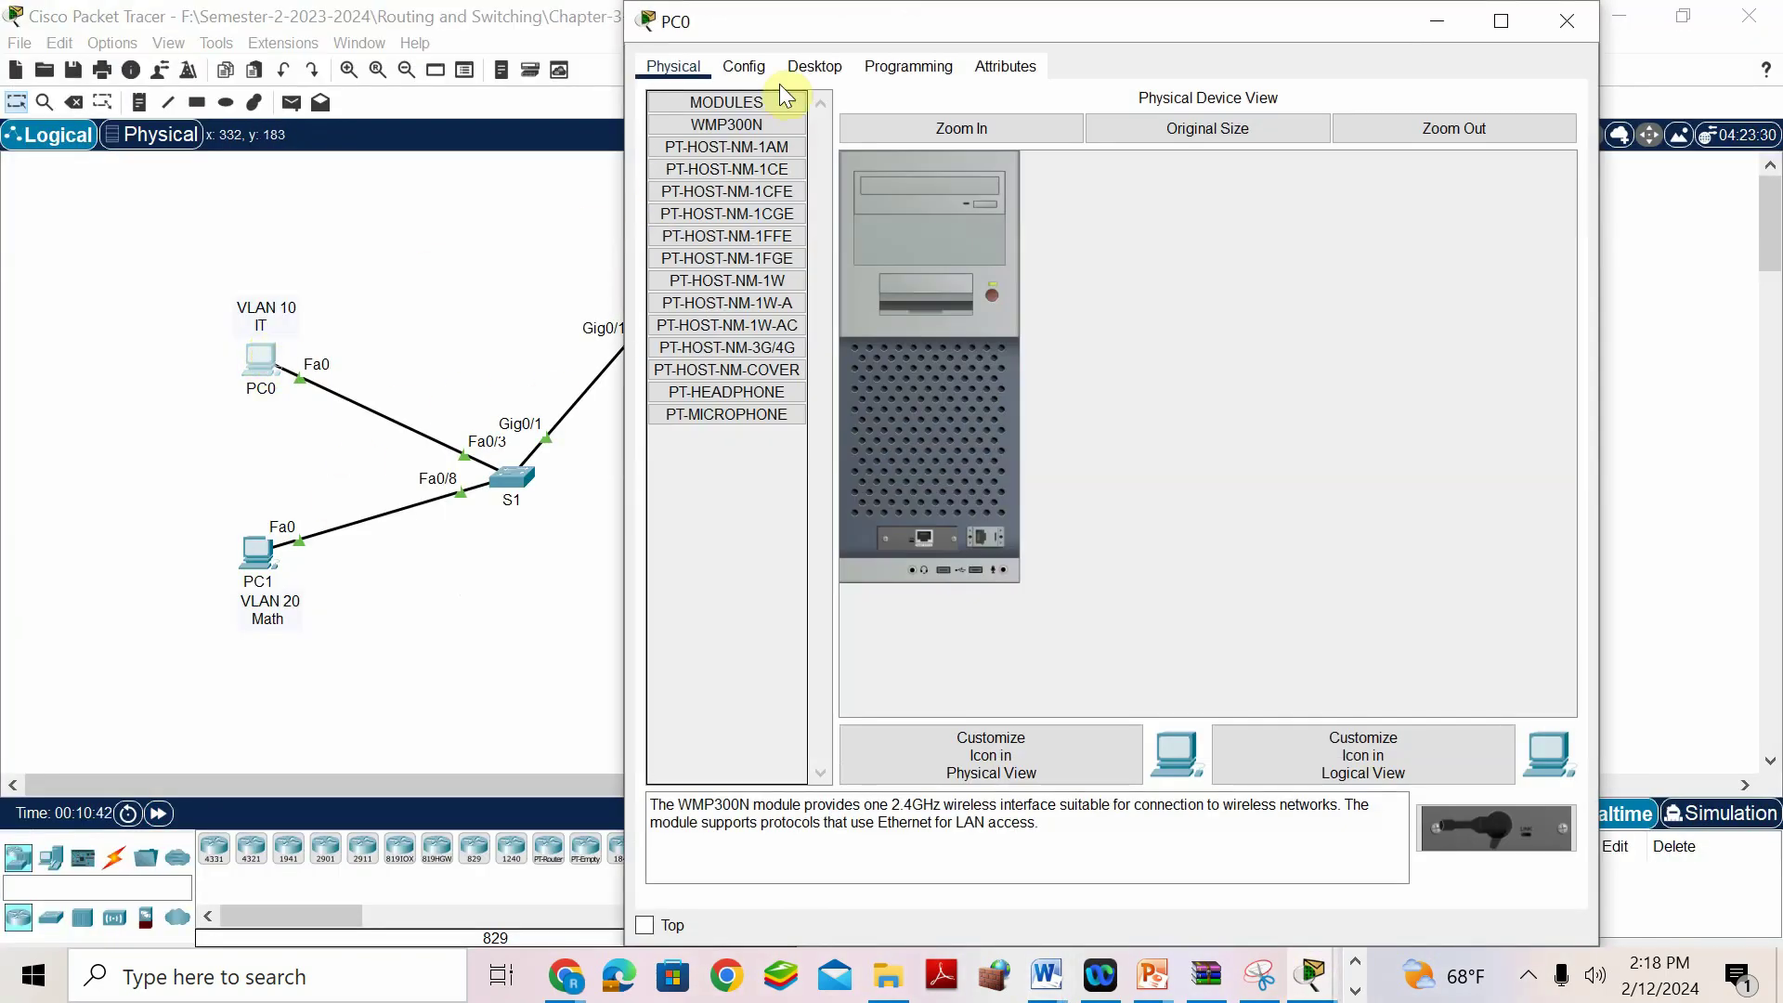
{"action": "left_click", "coordinate": [798, 71]}
{"action": "left_click", "coordinate": [743, 135]}
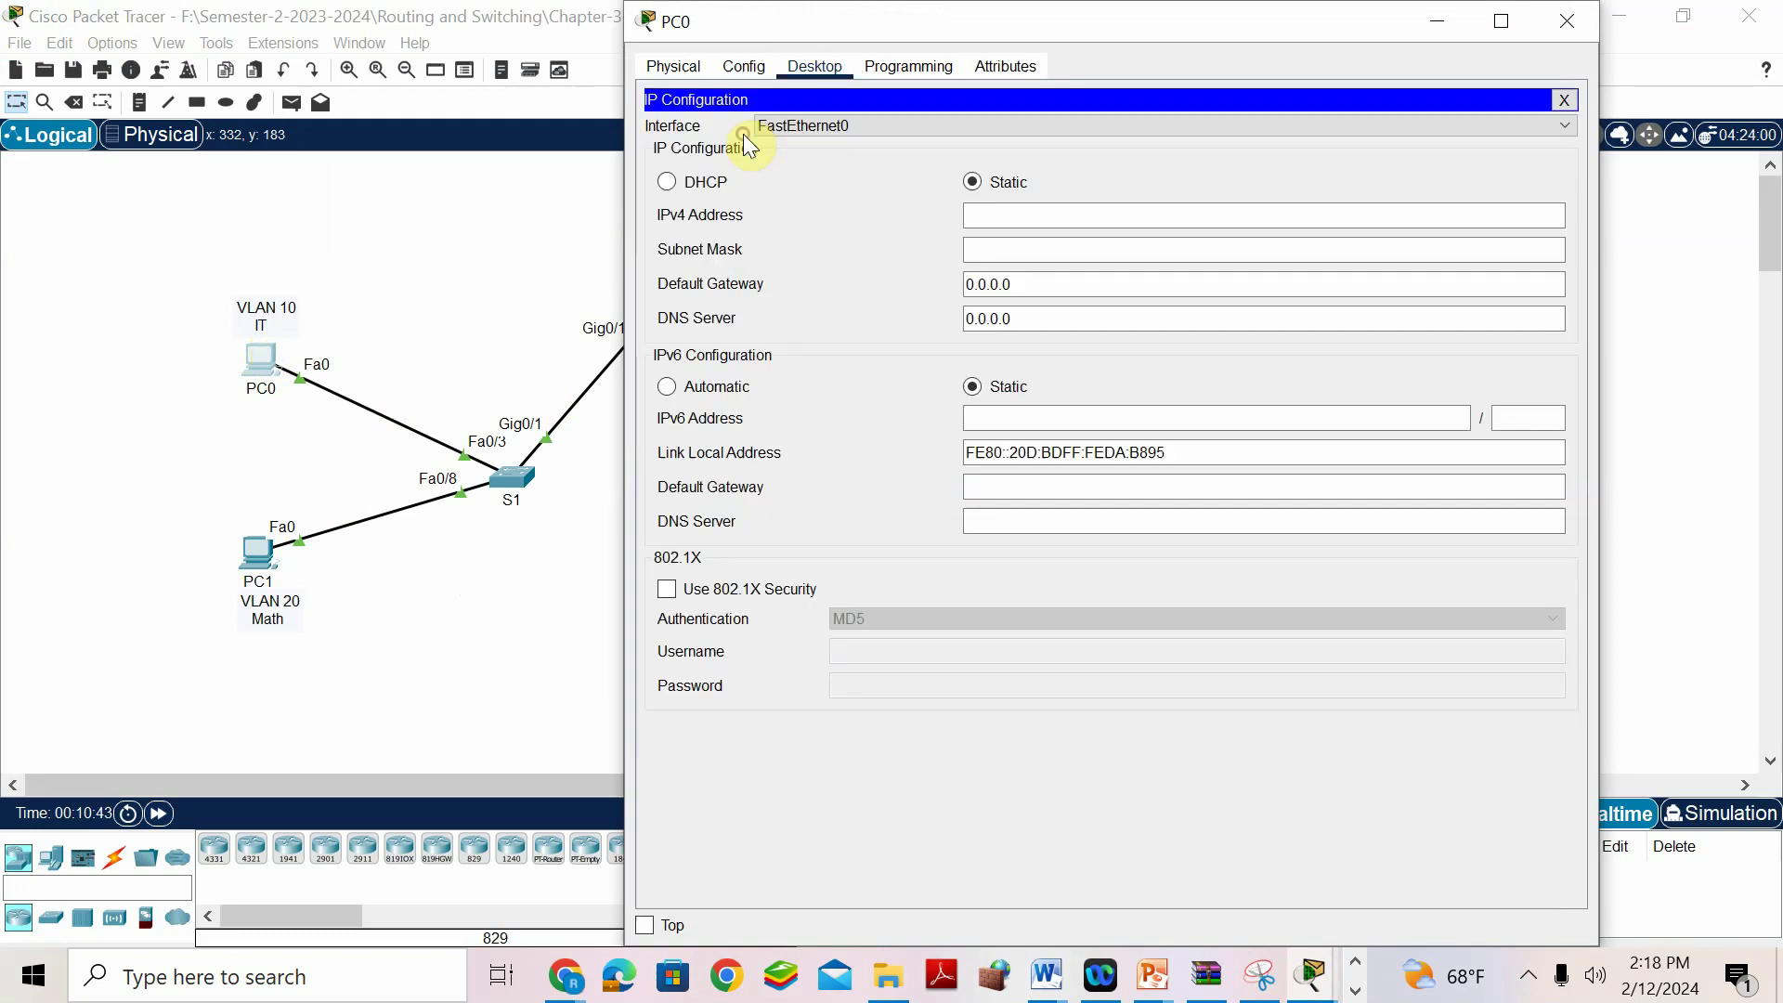
{"action": "left_click", "coordinate": [983, 217]}
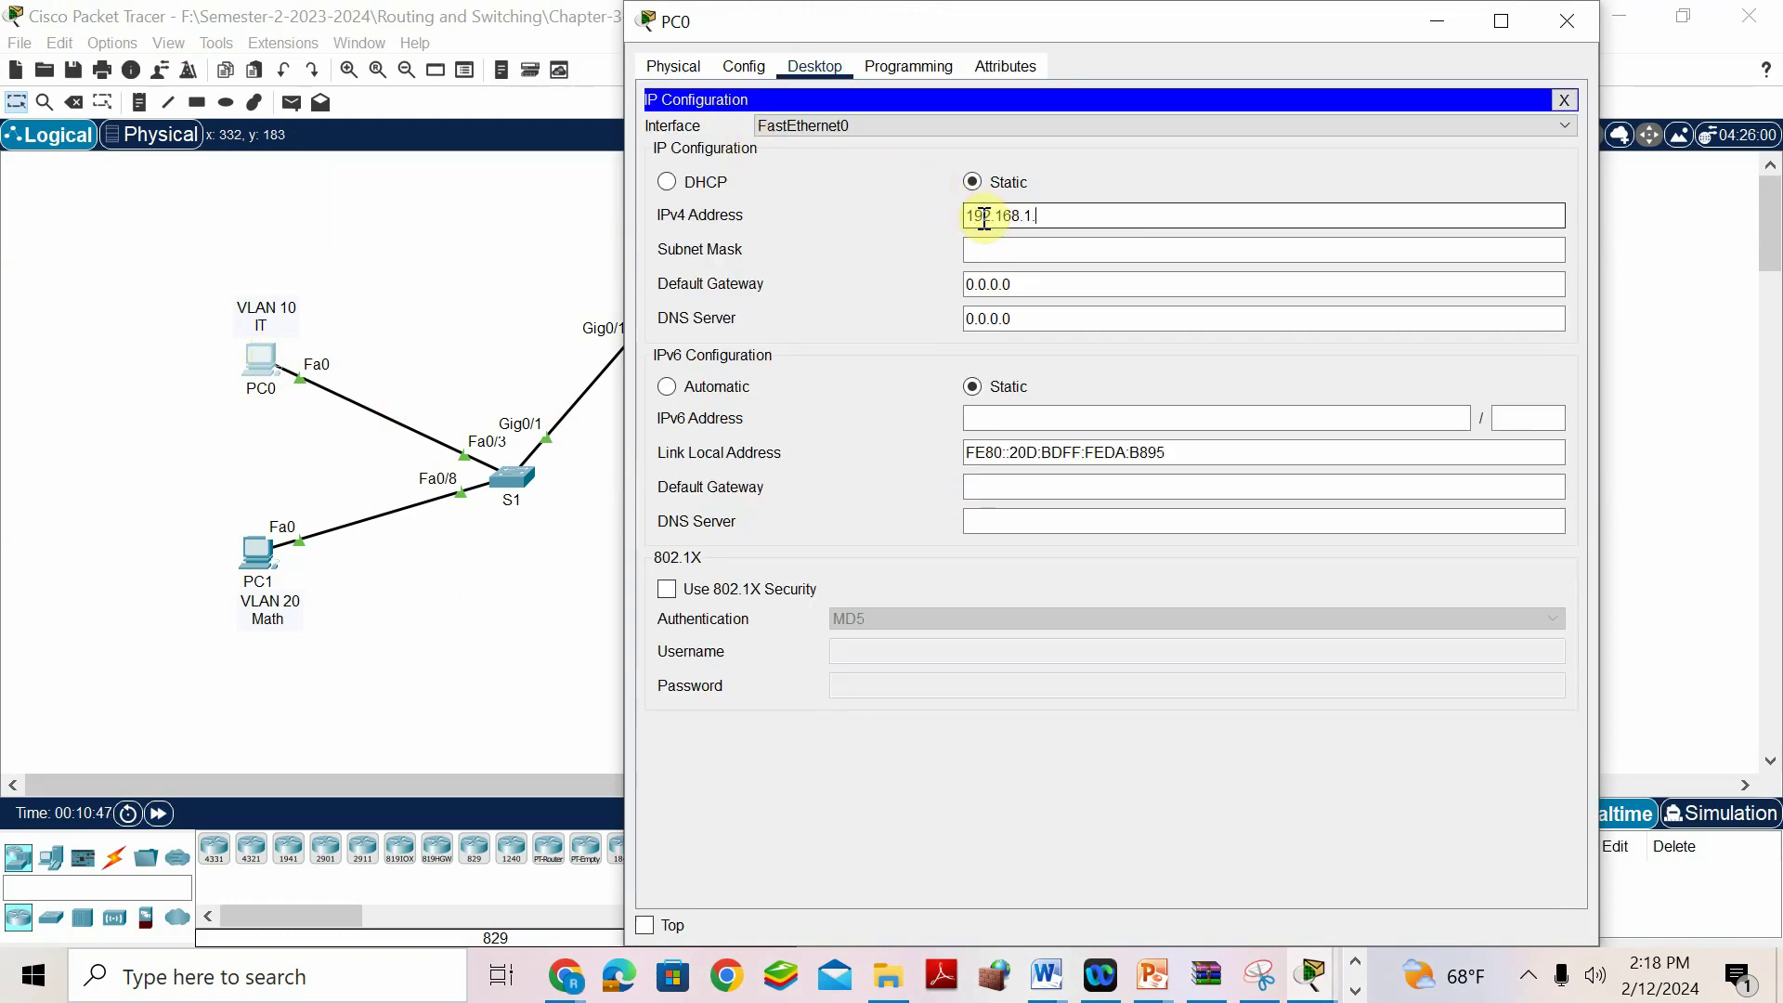
{"action": "type", "text": "192.168.1.2"}
{"action": "left_click", "coordinate": [1012, 249]}
Set PC0's default gateway to 192.168.1.1.
{"action": "left_click", "coordinate": [1029, 283]}
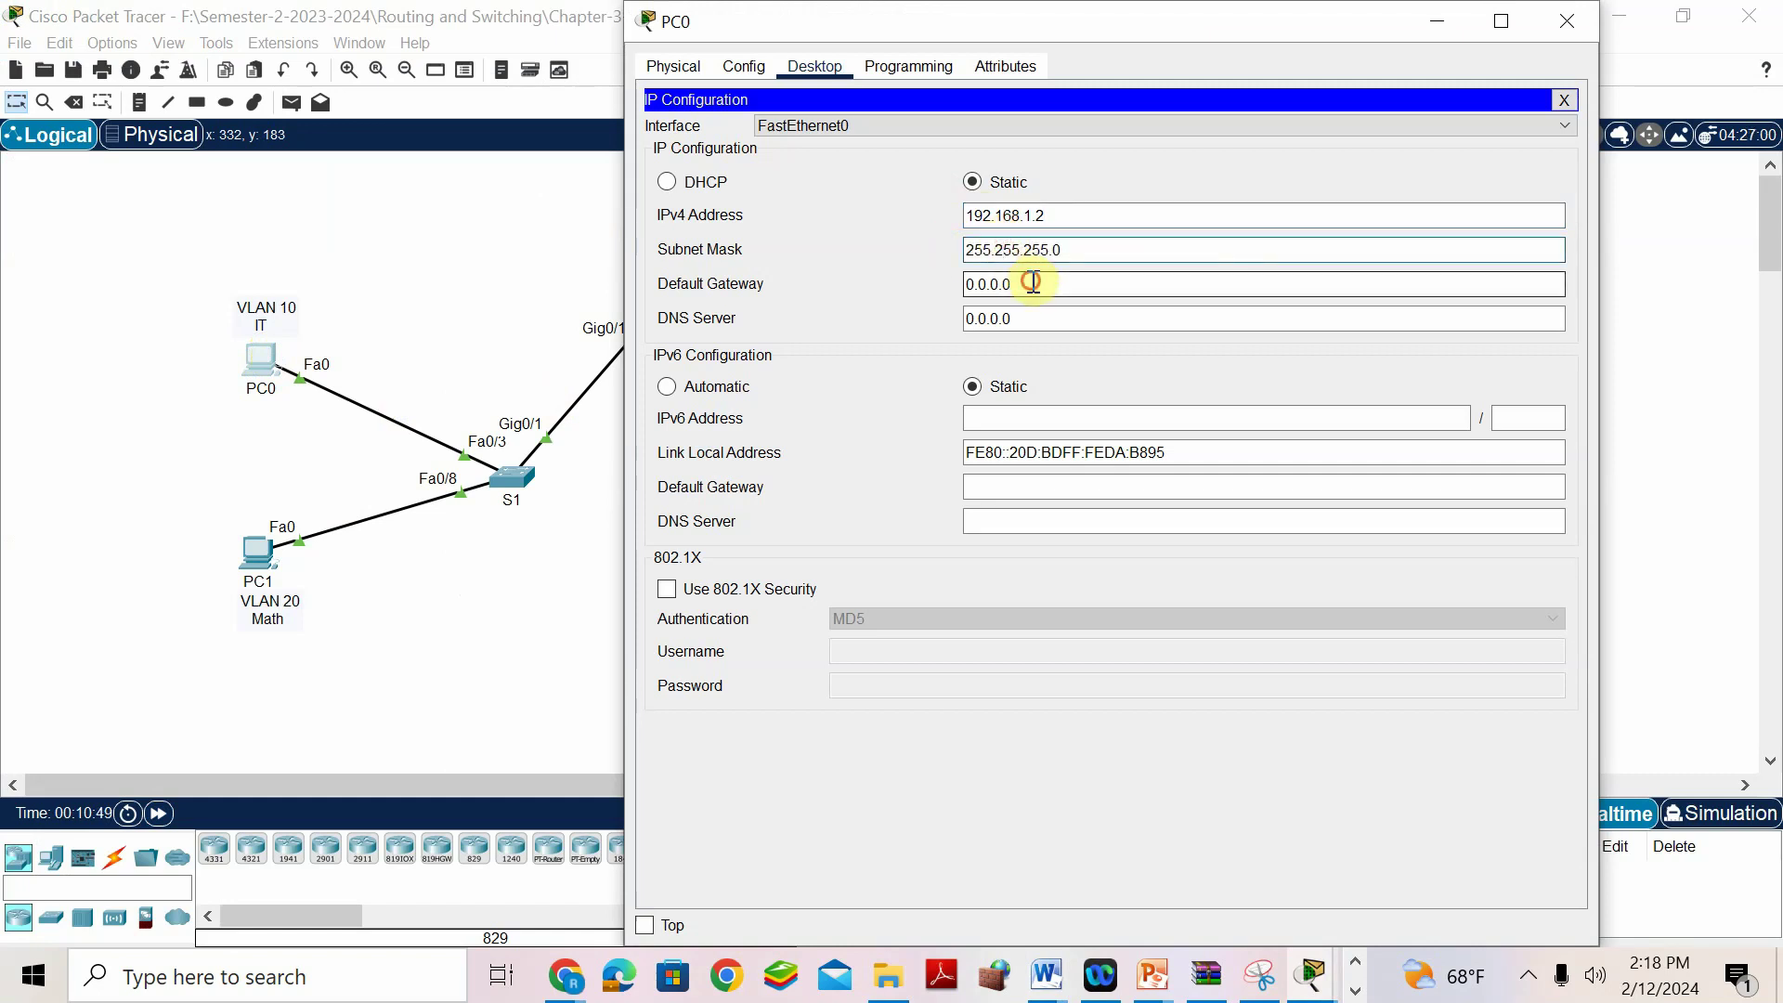
{"action": "type", "text": "192.1"}
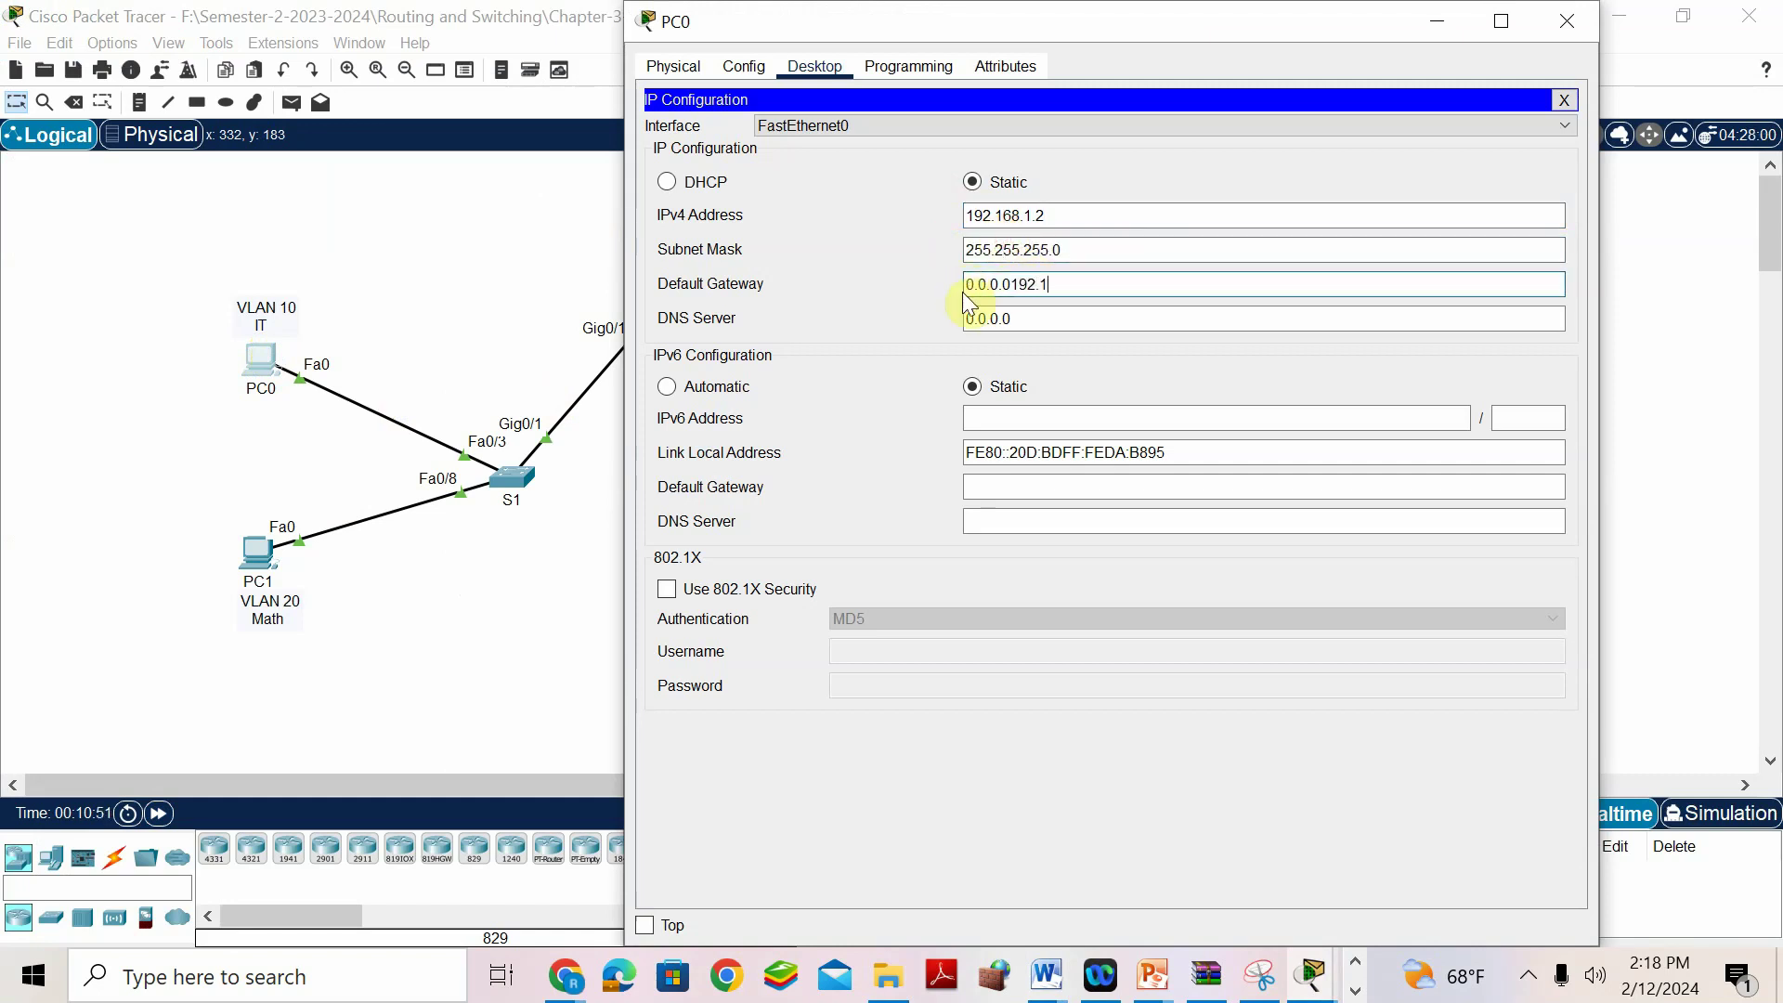
{"action": "type", "text": "68.1.1"}
{"action": "left_click", "coordinate": [1012, 290]}
{"action": "key", "text": "BackSpace"}
{"action": "key", "text": "BackSpace"}
{"action": "key", "text": "BackSpace"}
{"action": "key", "text": "BackSpace"}
{"action": "key", "text": "BackSpace"}
{"action": "key", "text": "BackSpace"}
{"action": "key", "text": "BackSpace"}
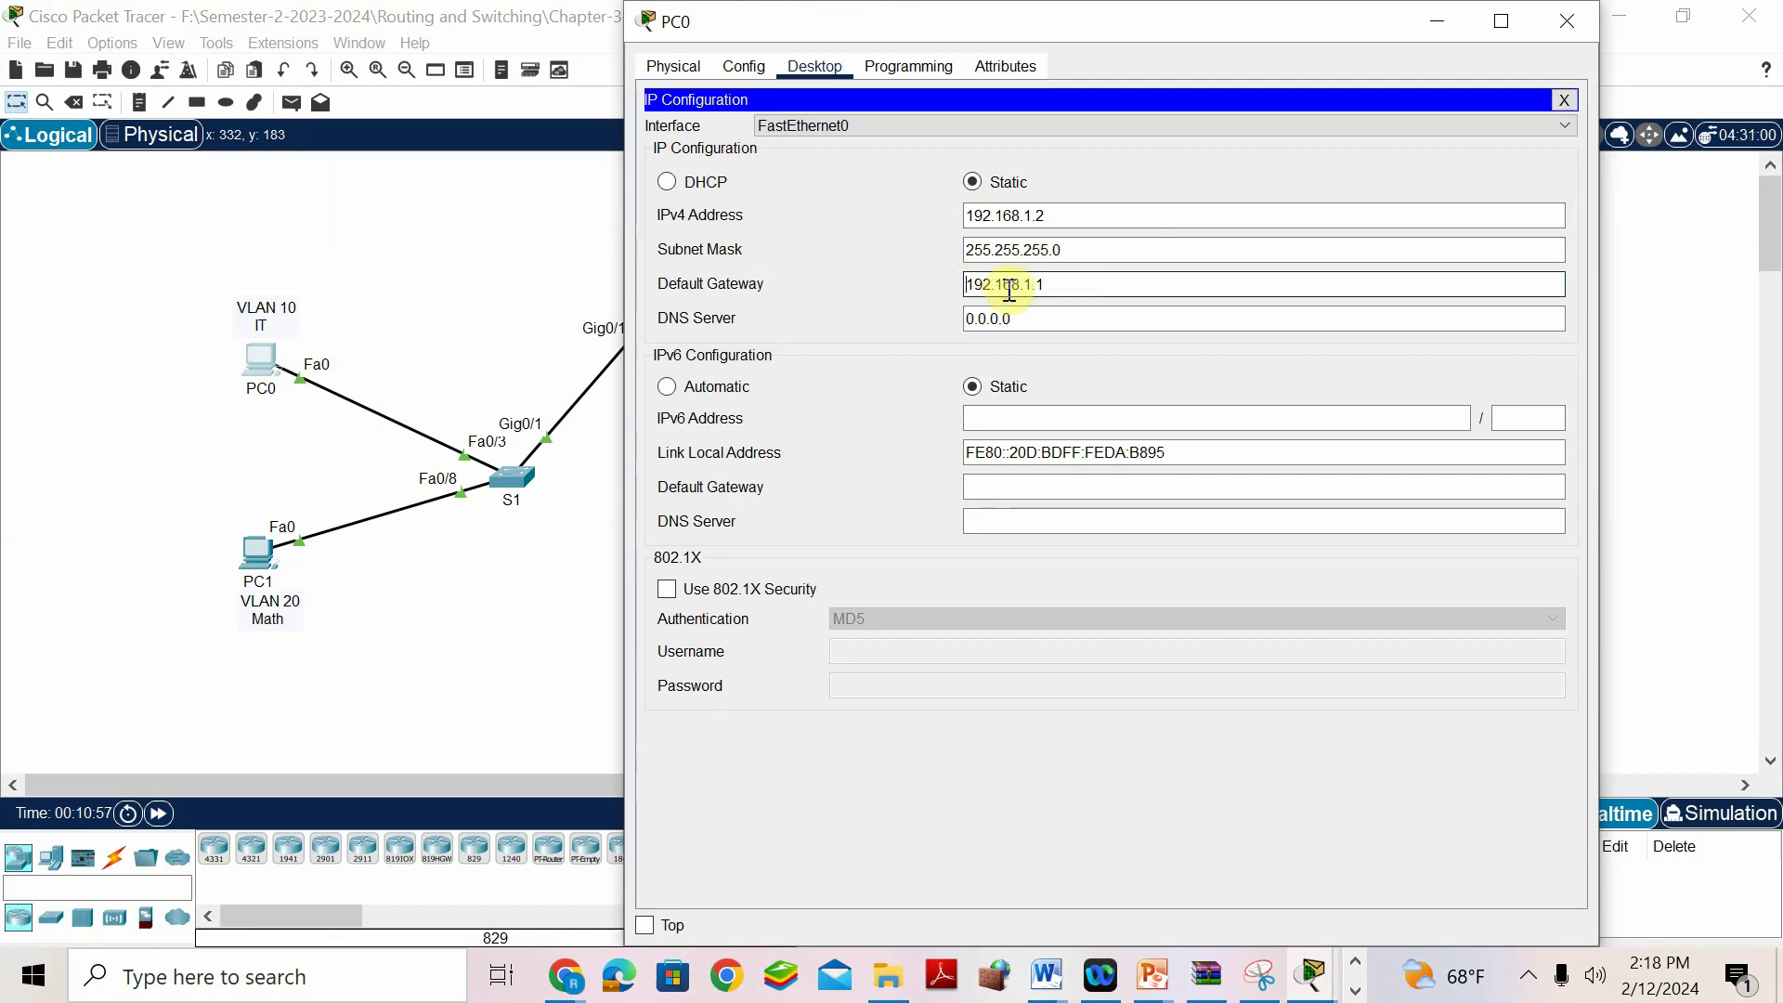
Look up PC1's addressing in the ch-3-Vlan Activity Word document, then open PC1's IP configuration in Packet Tracer.
{"action": "left_click", "coordinate": [1045, 975]}
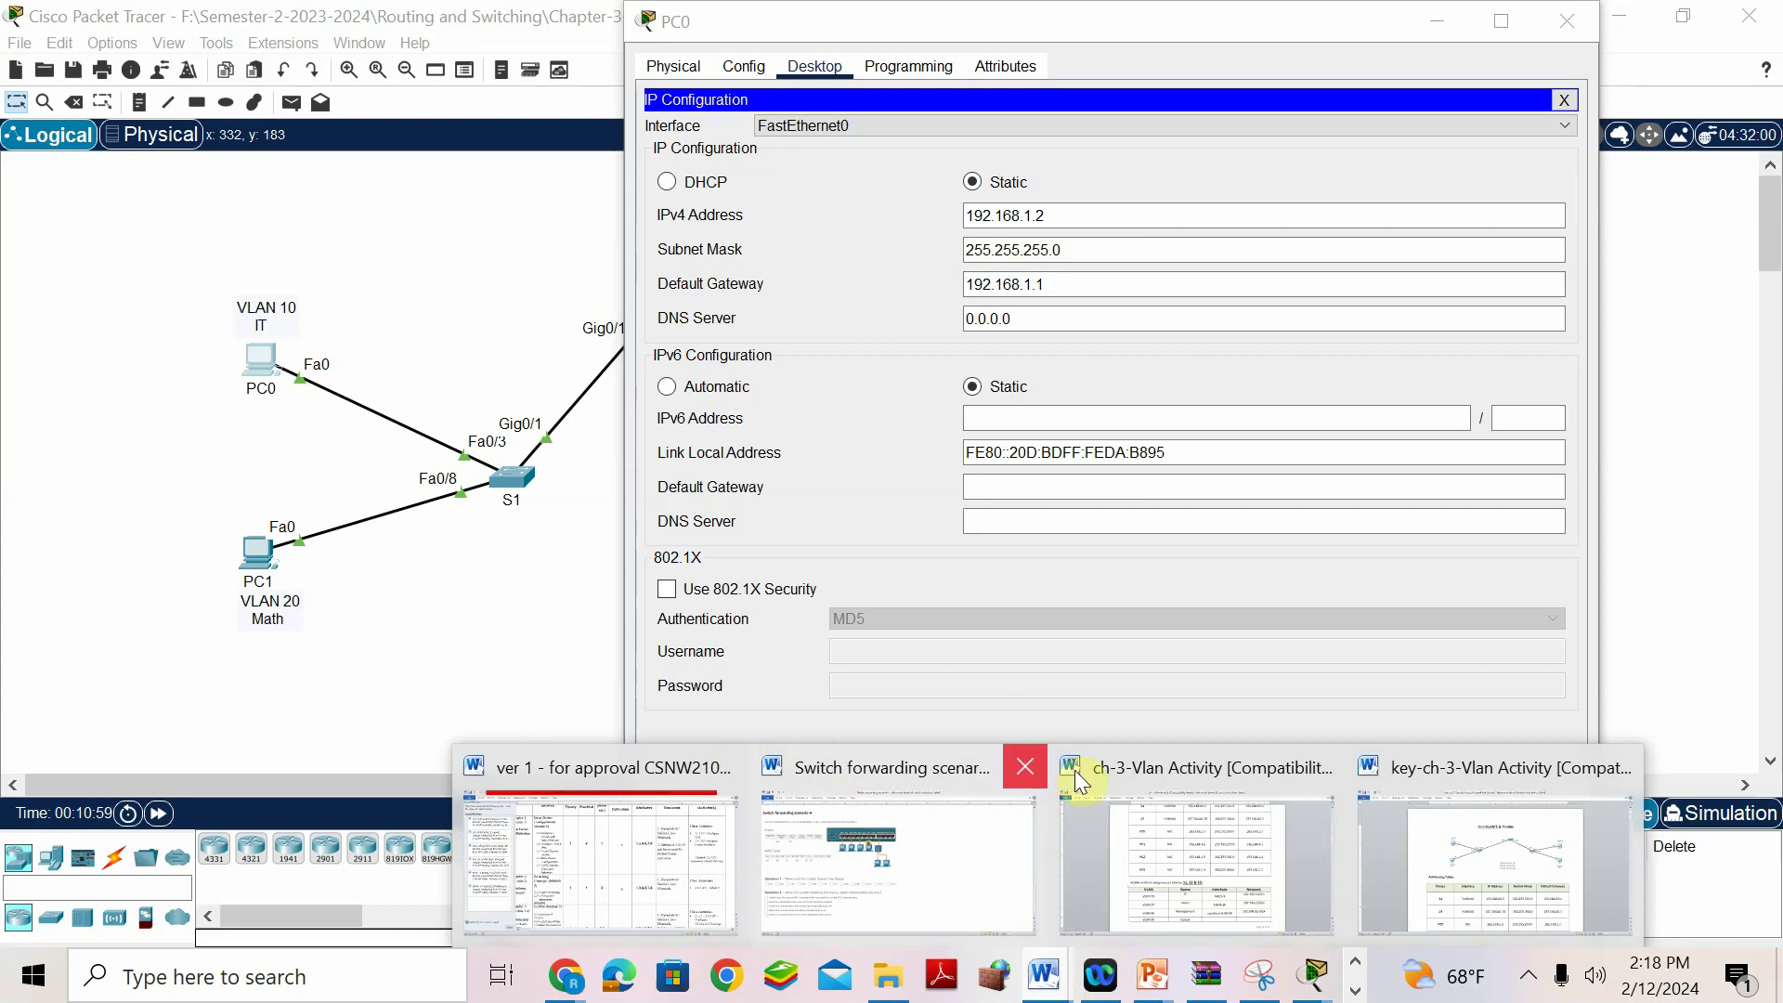
{"action": "left_click", "coordinate": [1259, 772]}
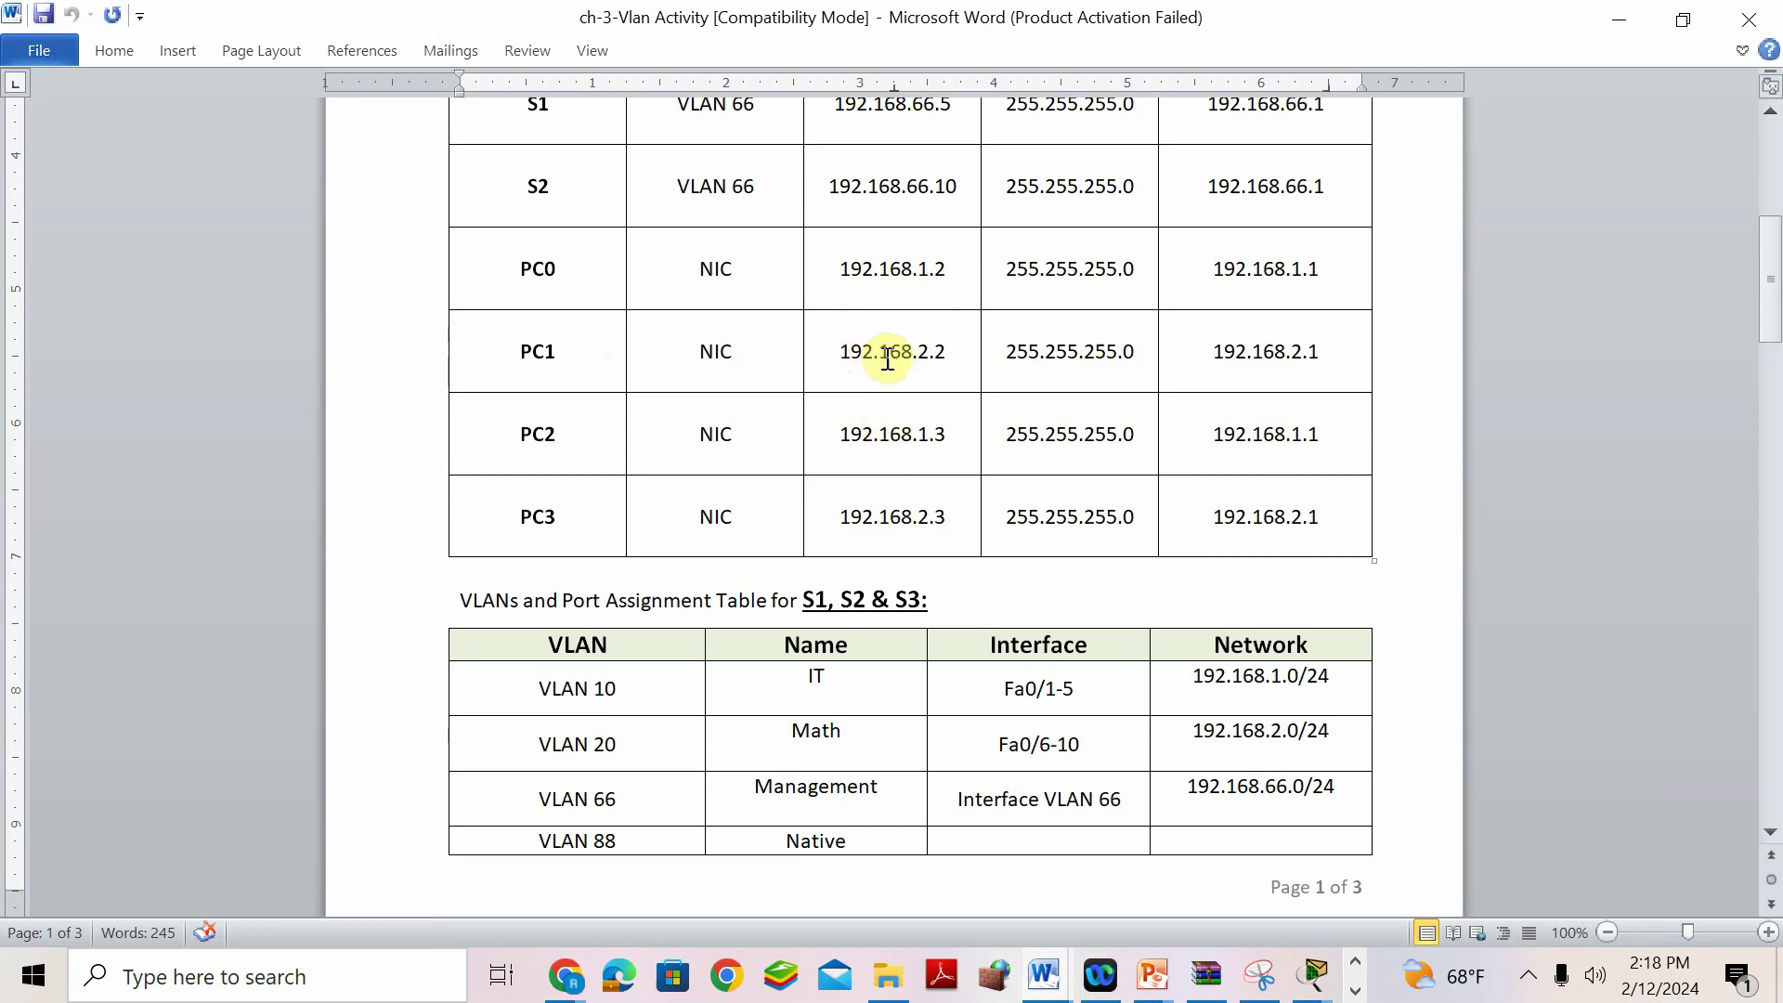
{"action": "mouse_move", "coordinate": [1312, 975]}
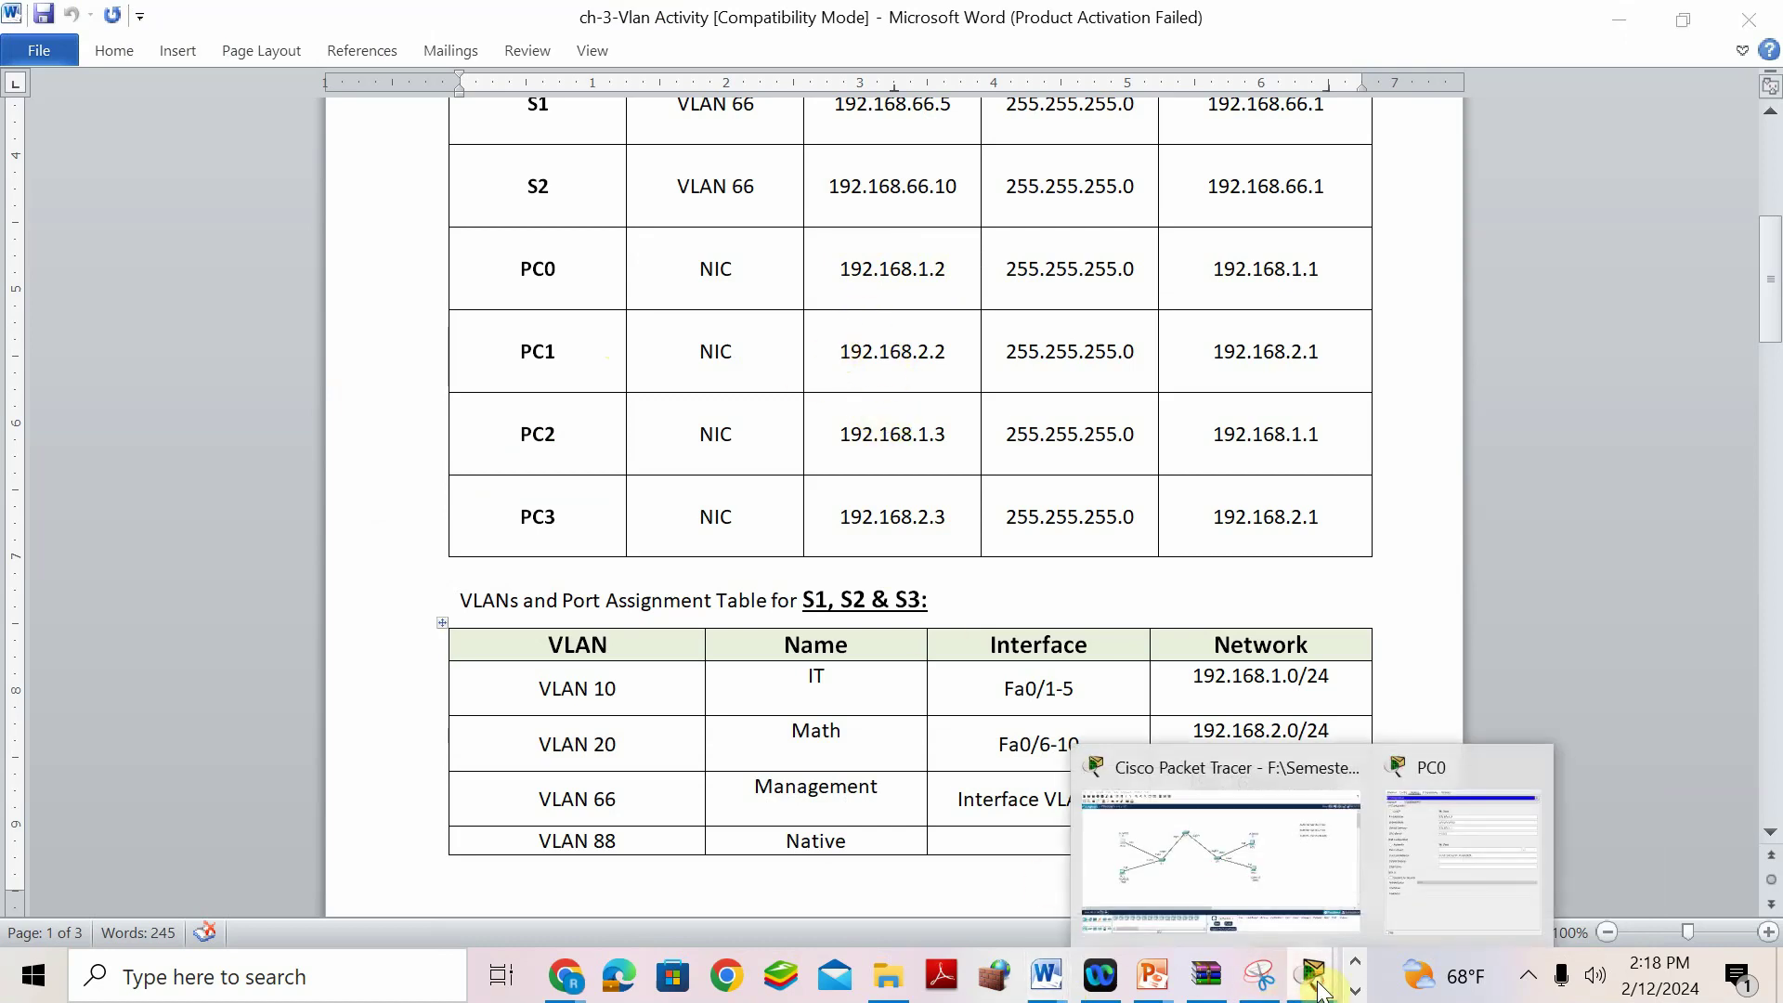
{"action": "left_click", "coordinate": [1221, 776]}
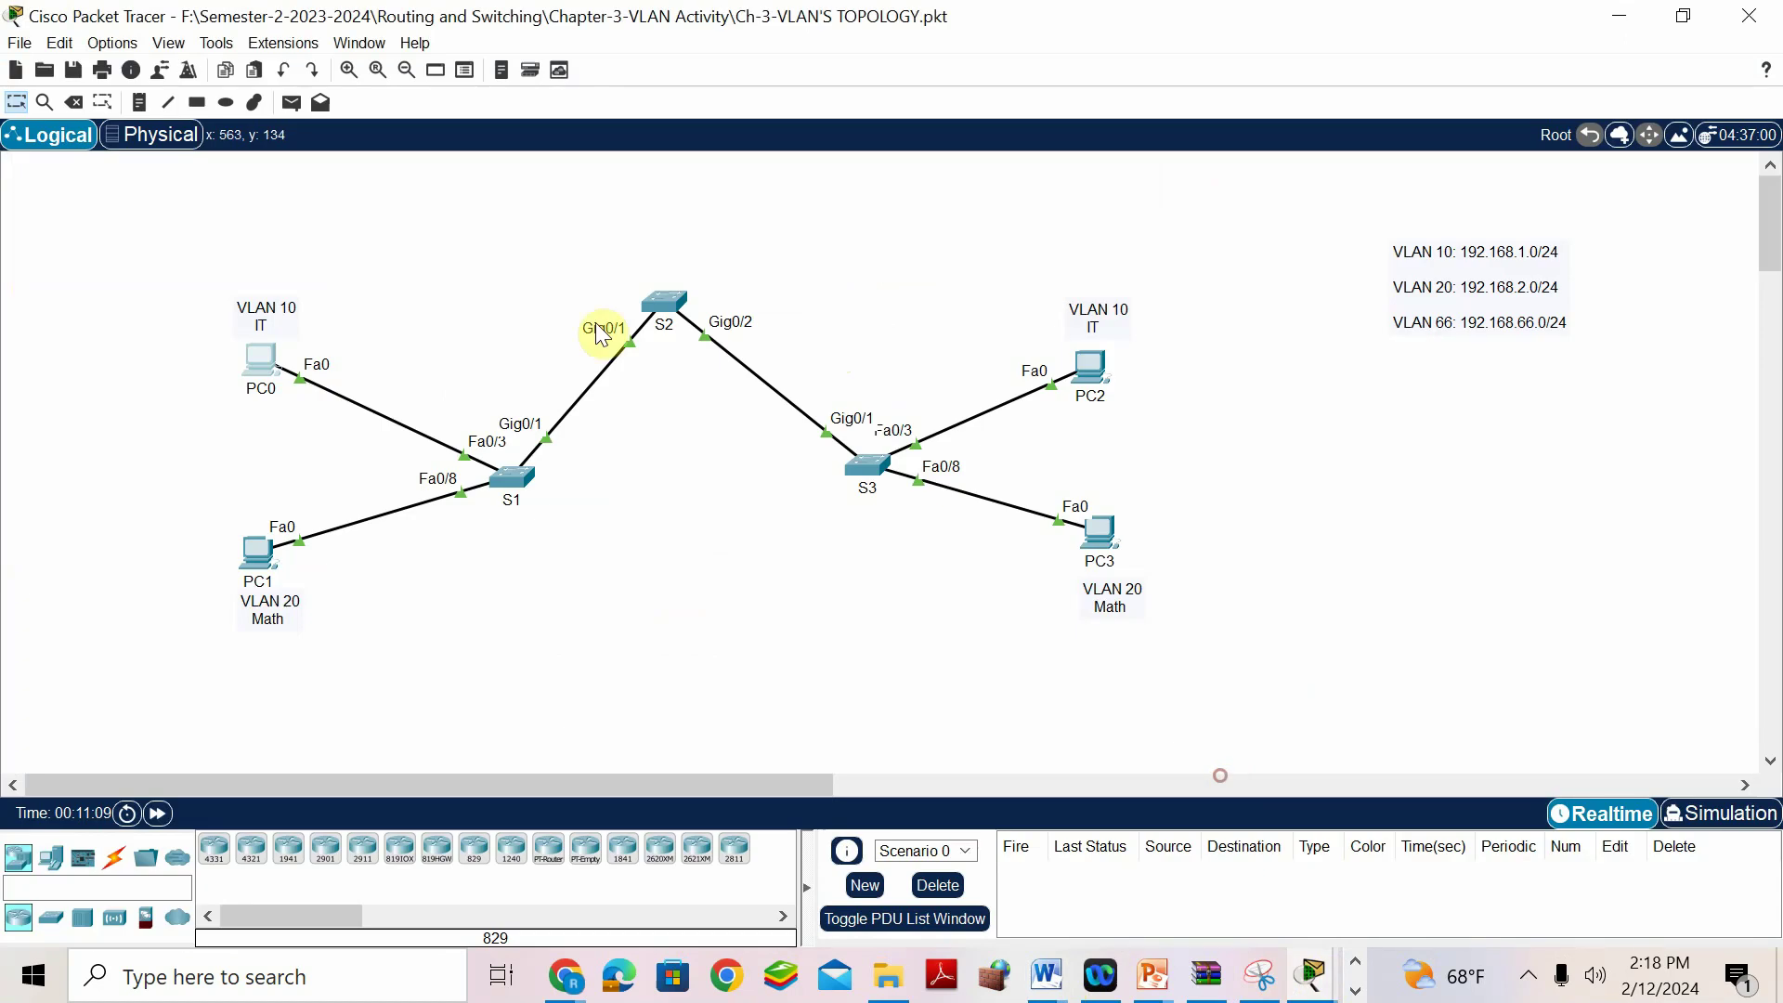
{"action": "left_click", "coordinate": [247, 548]}
{"action": "left_click", "coordinate": [827, 67]}
{"action": "left_click", "coordinate": [731, 148]}
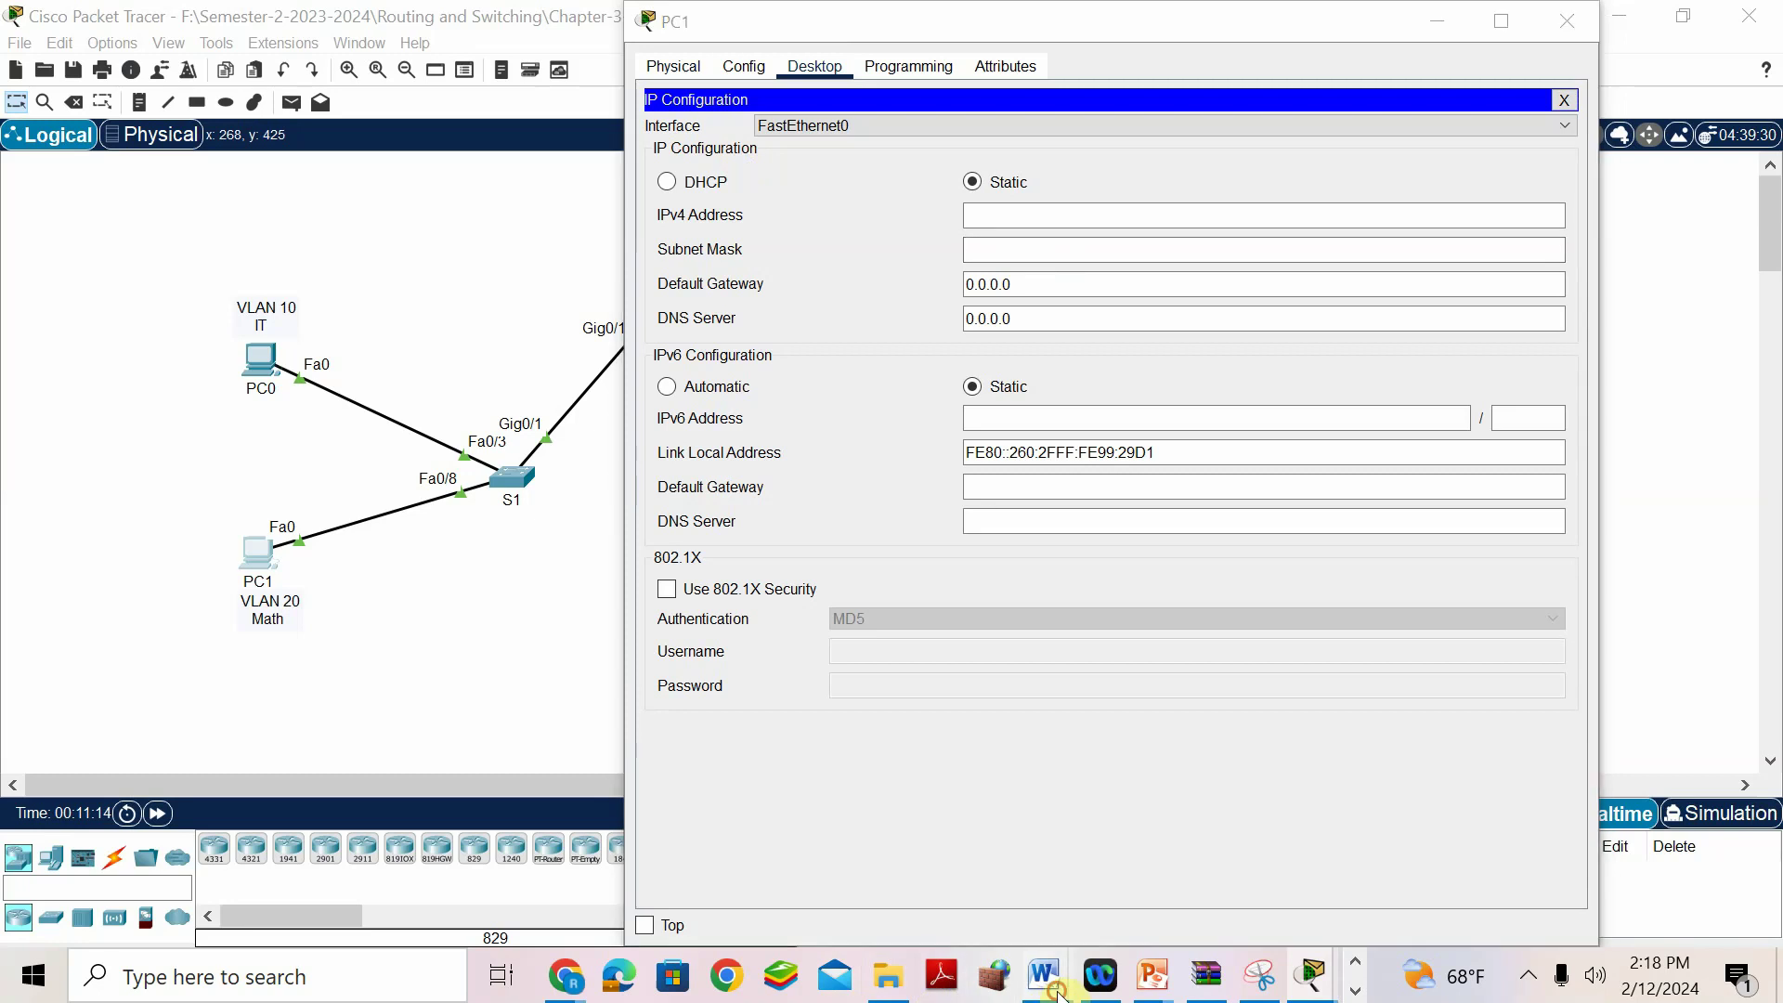
{"action": "mouse_move", "coordinate": [1046, 975]}
{"action": "mouse_move", "coordinate": [1122, 766]}
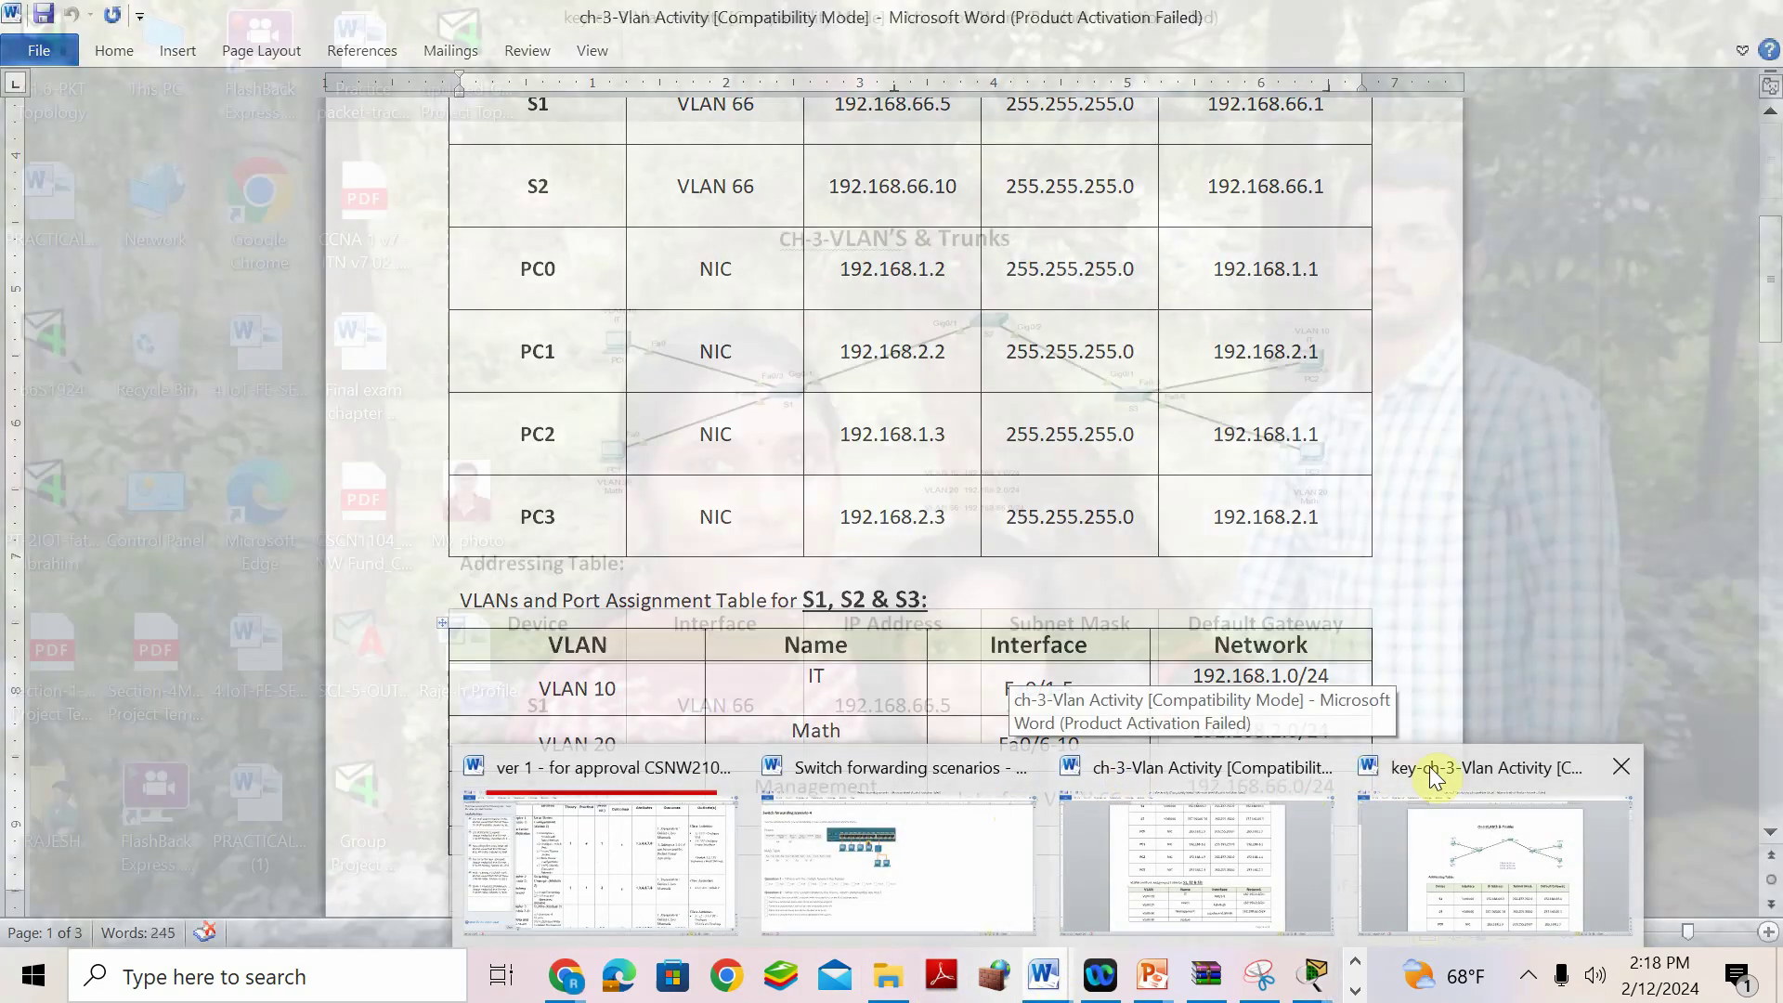
{"action": "left_click", "coordinate": [1438, 767]}
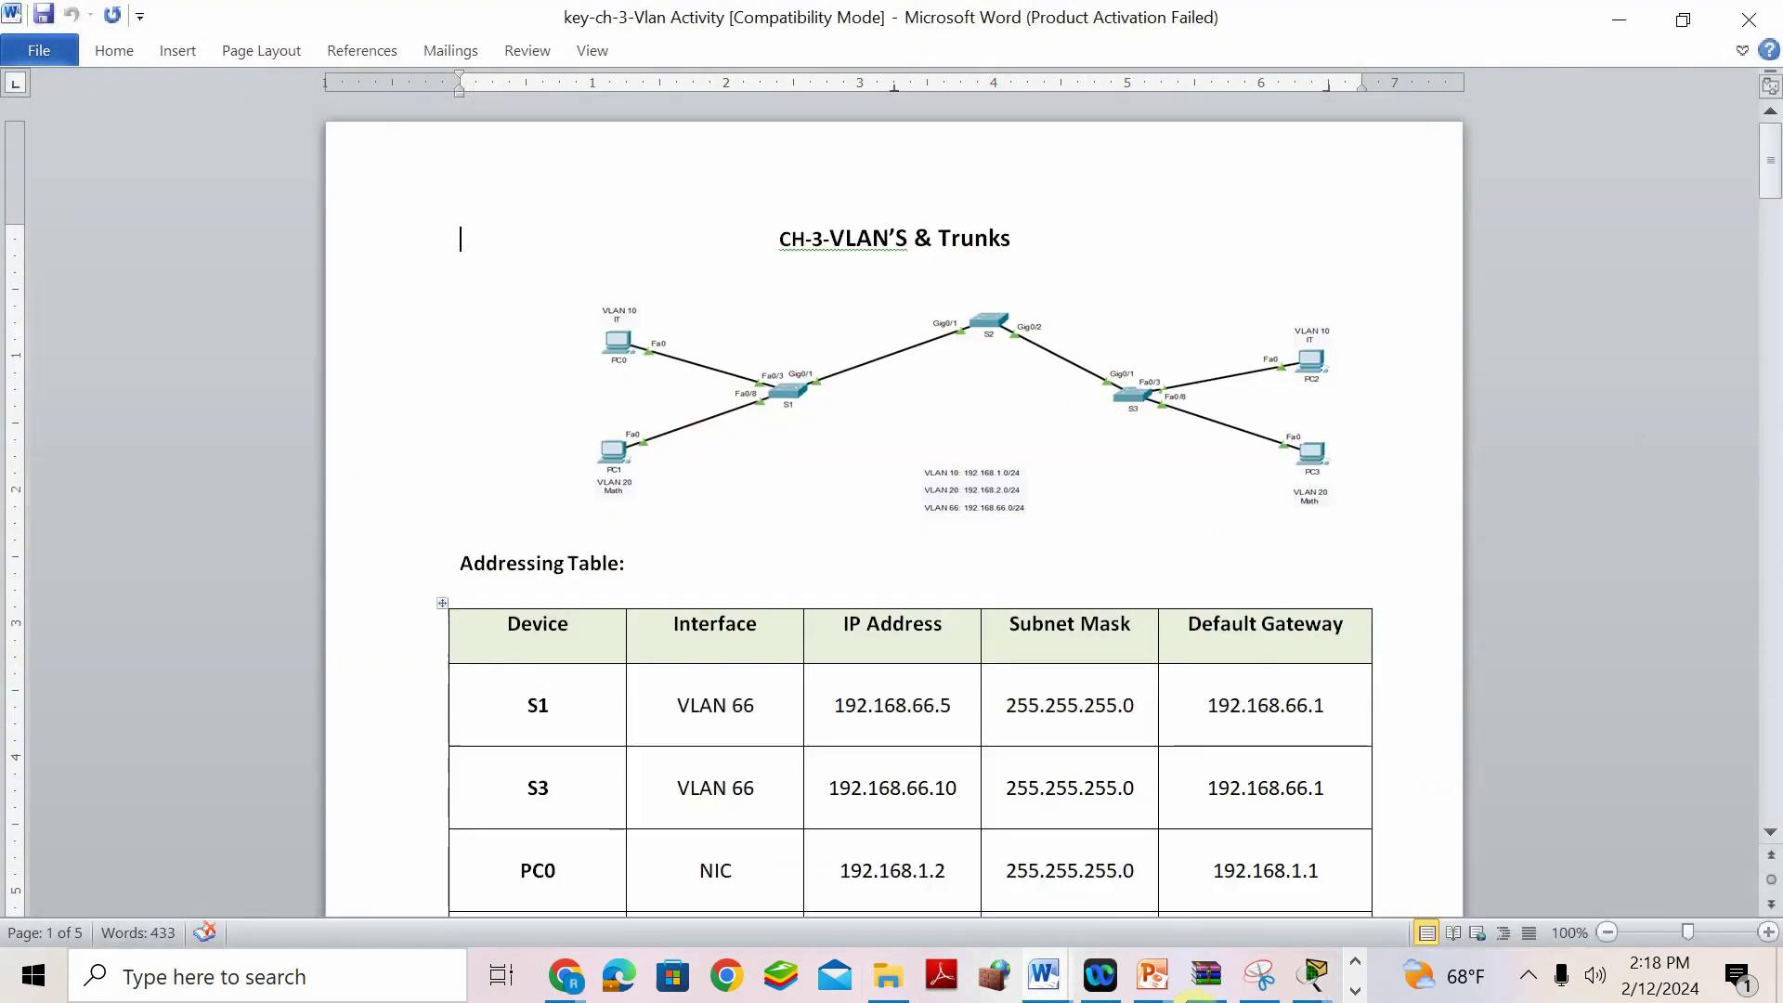
{"action": "mouse_move", "coordinate": [1312, 975]}
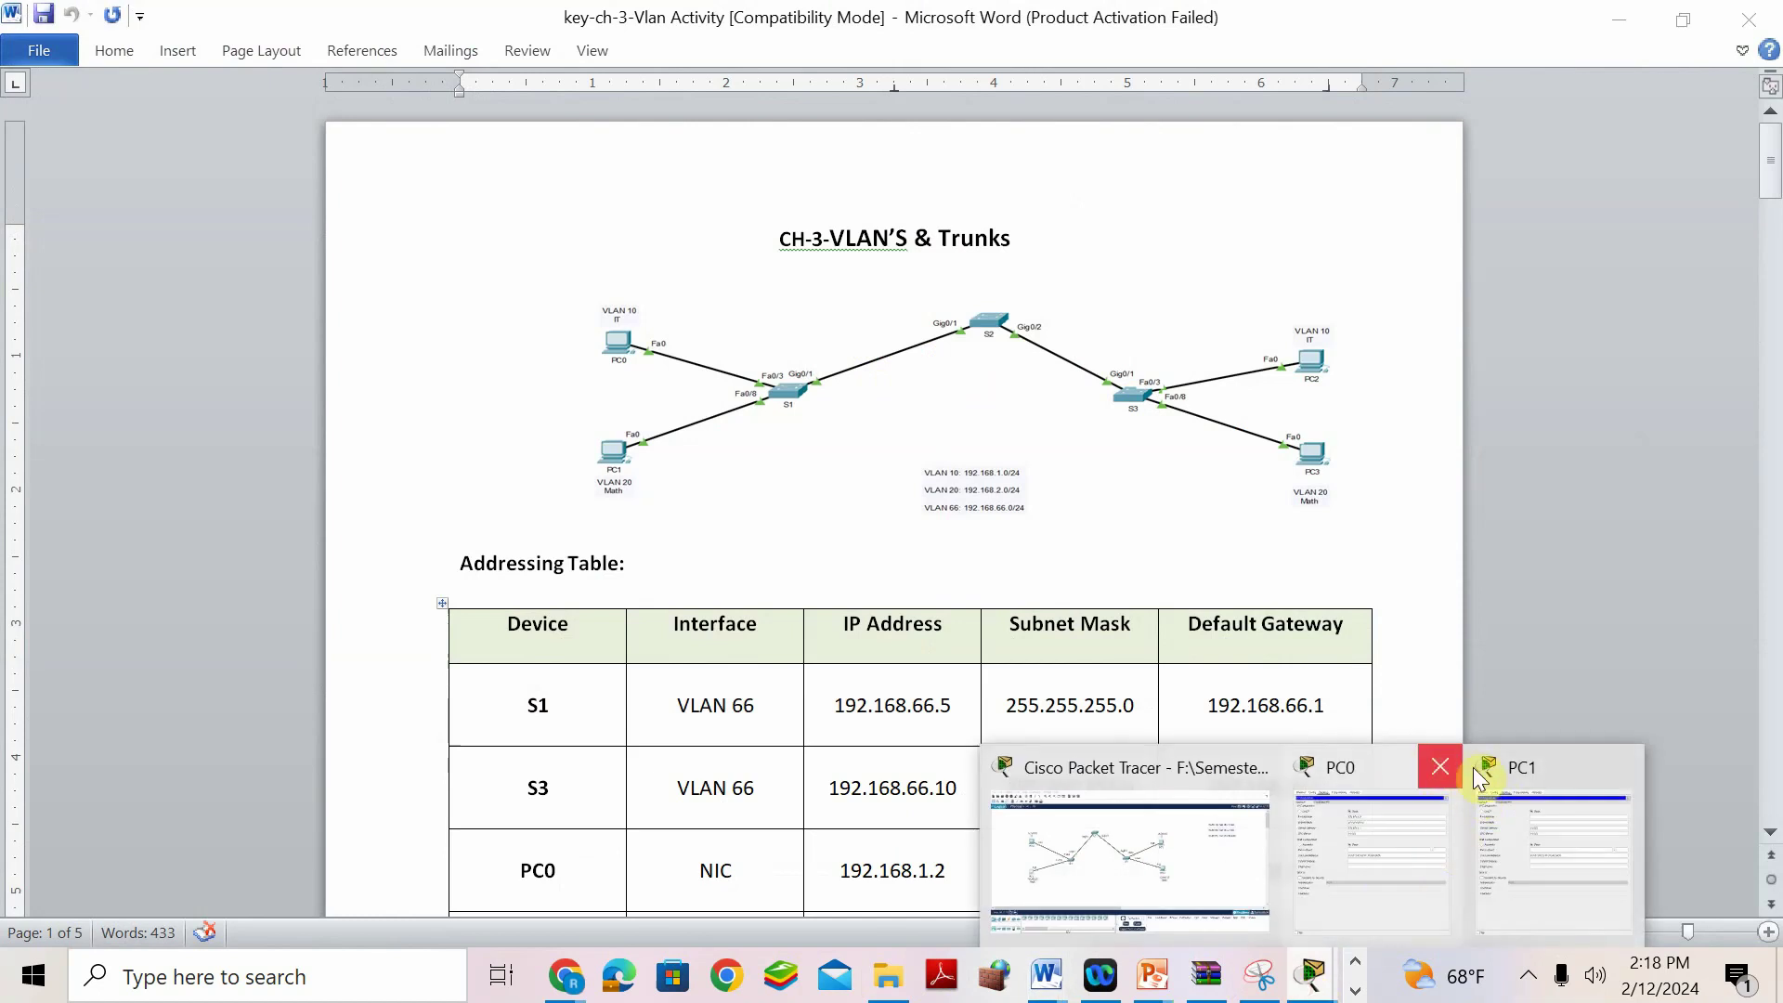
{"action": "left_click", "coordinate": [1517, 780]}
Set PC1's IPv4 address to 192.168.2.2, subnet mask to 255.255.255.0 and default gateway to 192.168.2.1.
{"action": "left_click", "coordinate": [1044, 221]}
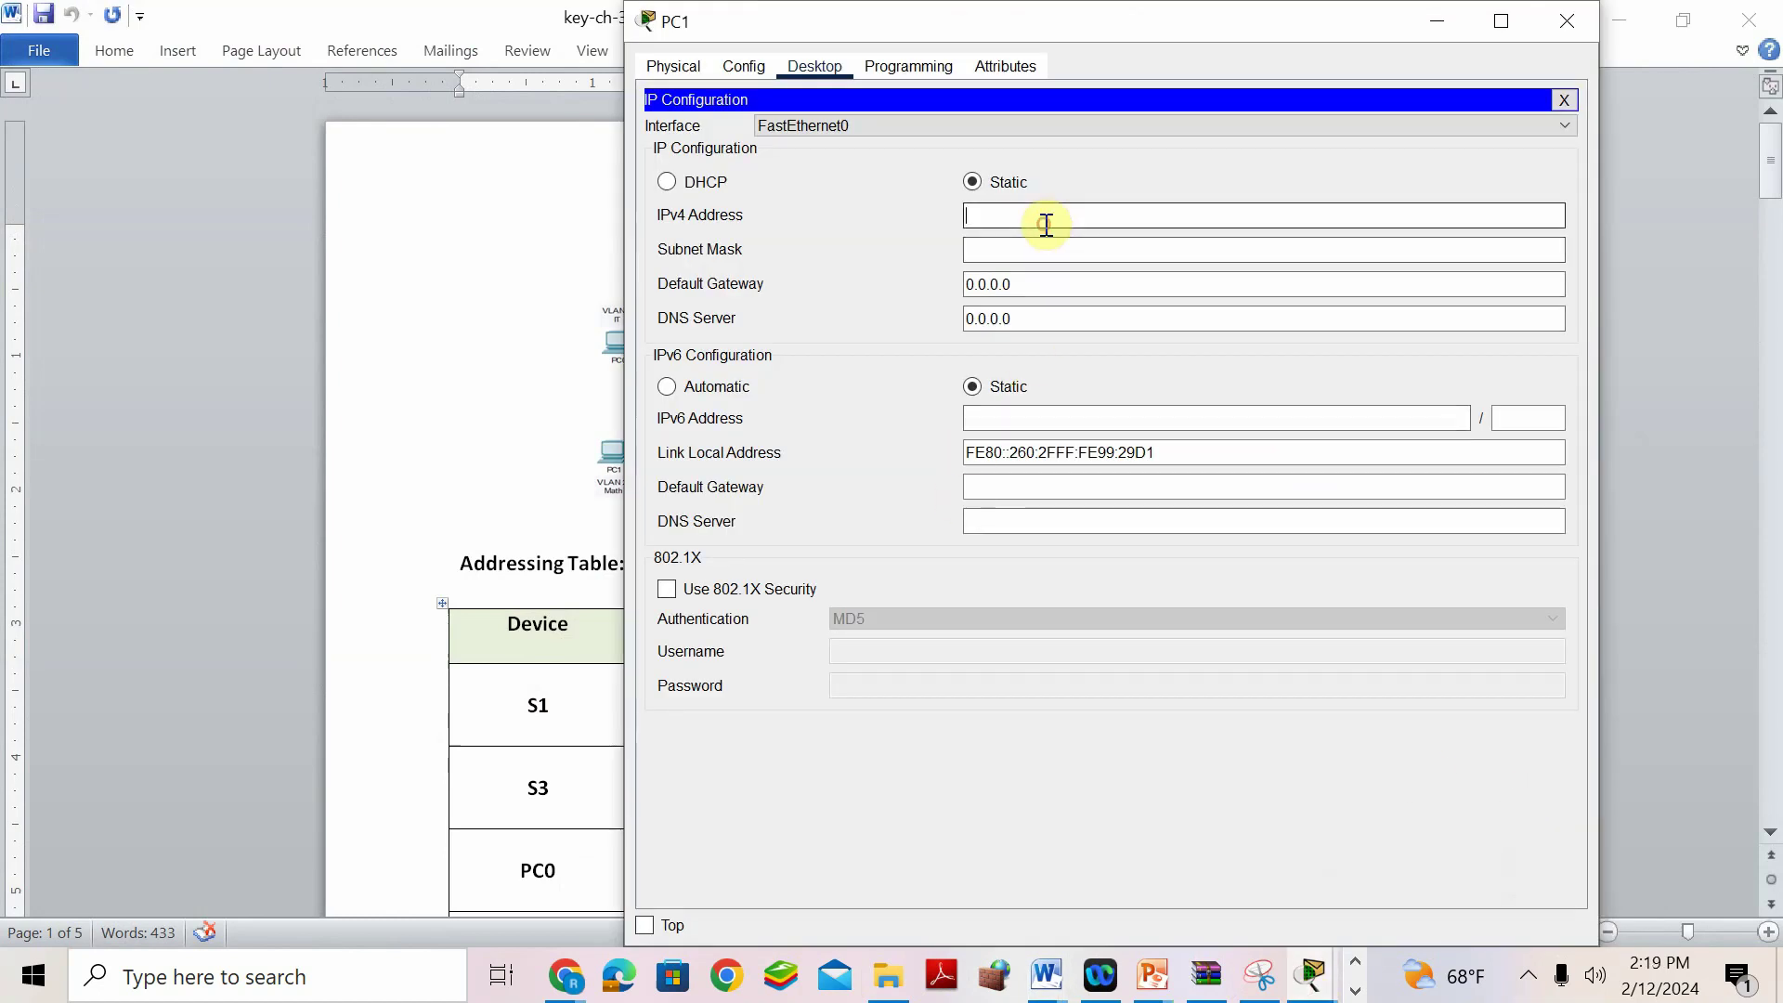
{"action": "key", "text": "ctrl+v"}
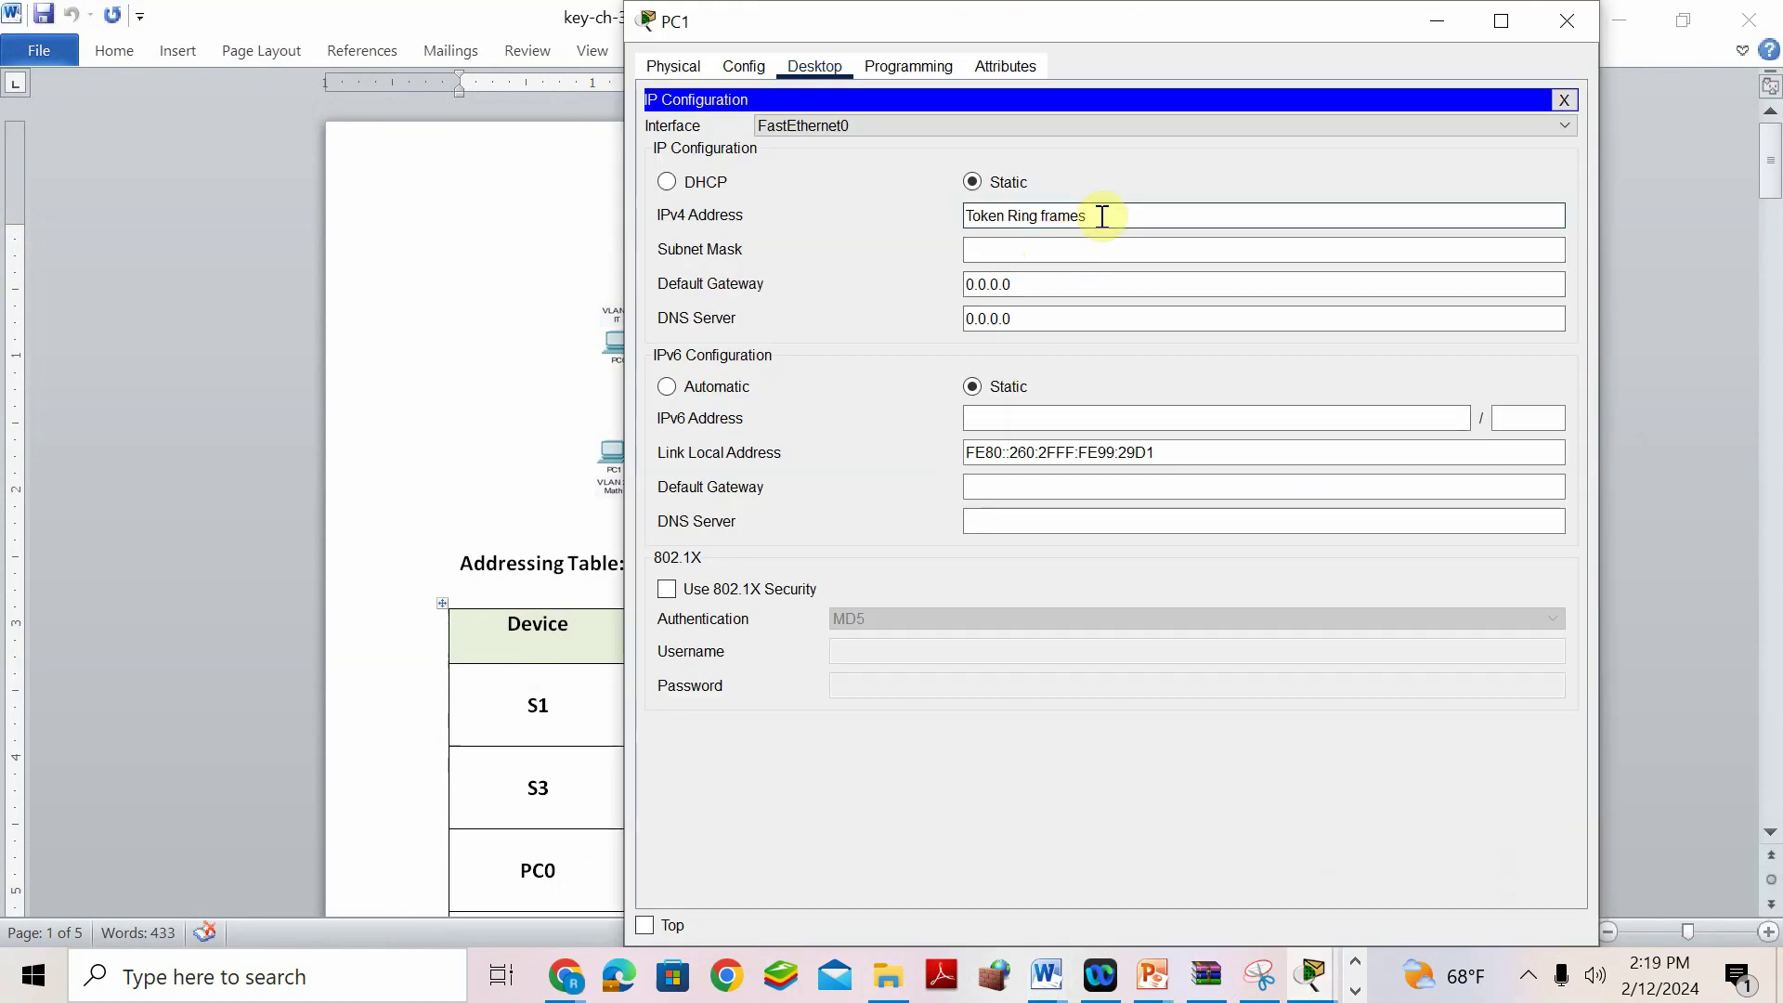
{"action": "left_click_drag", "start_coordinate": [1098, 219], "coordinate": [908, 215]}
{"action": "type", "text": "192.168.2.2"}
{"action": "left_click", "coordinate": [992, 251]}
{"action": "left_click_drag", "start_coordinate": [1032, 275], "coordinate": [922, 275]}
{"action": "type", "text": "192.168.2.1"}
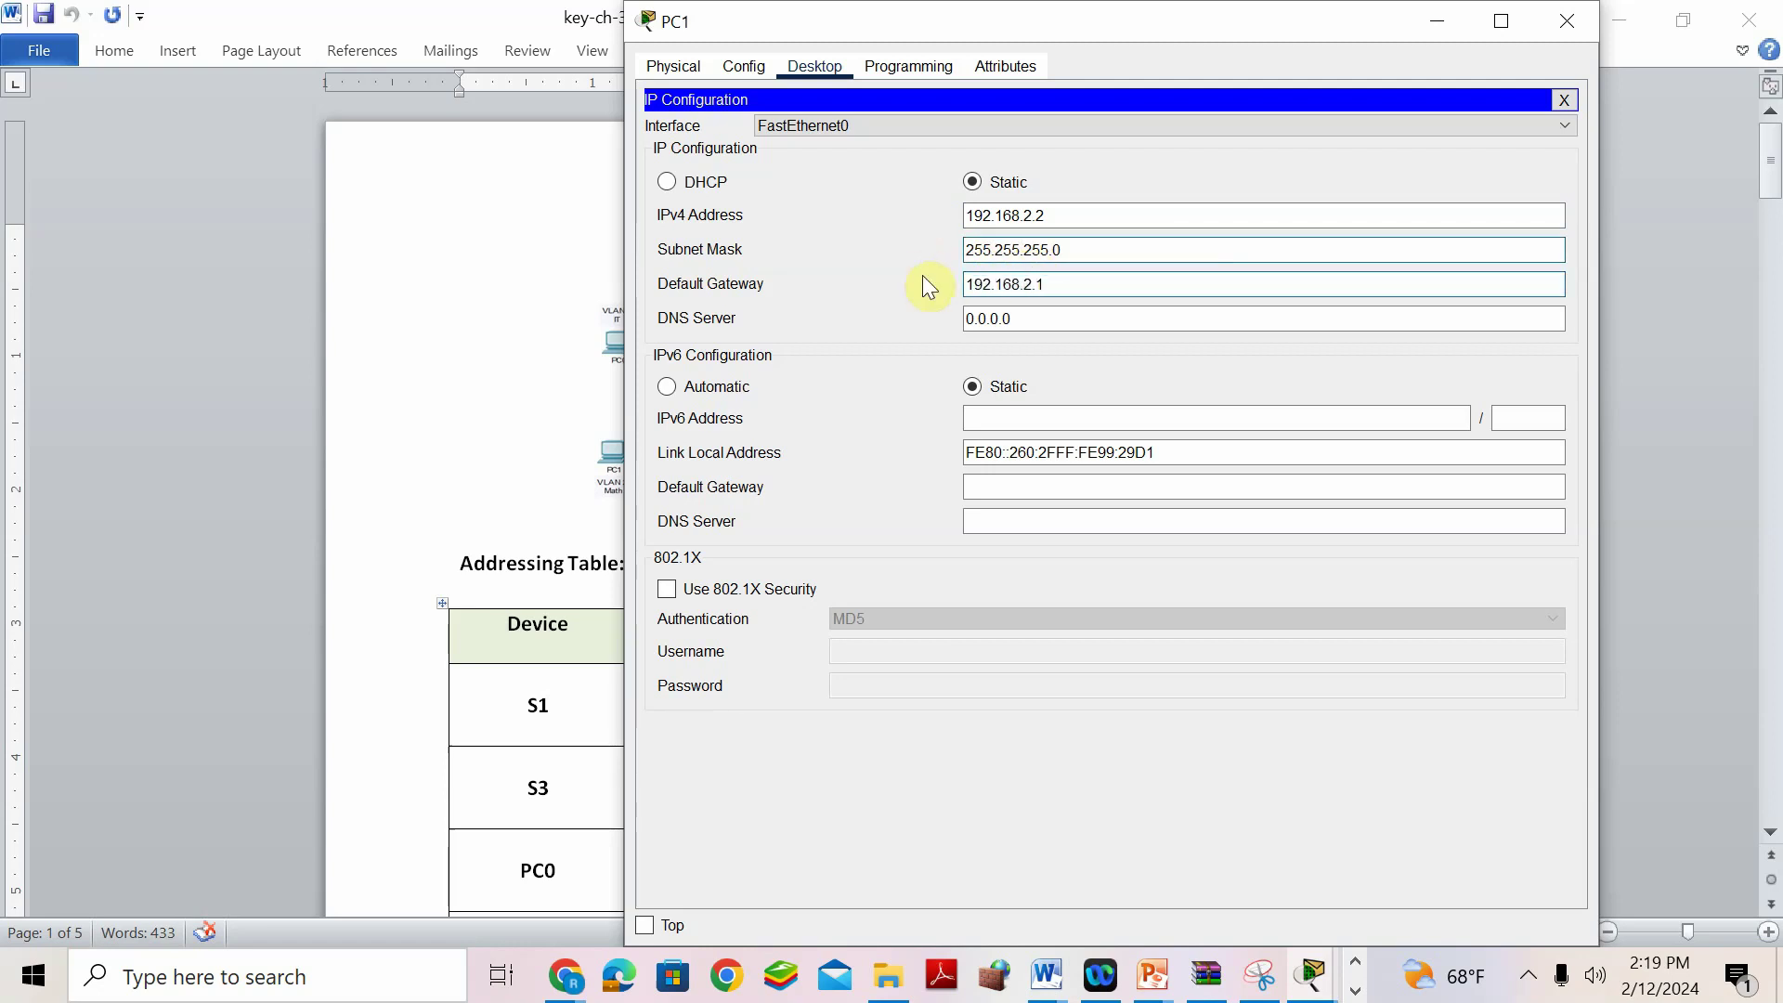
Look up PC2's addressing in the ch-3-Vlan Activity Word document, then open PC2's IP configuration in Packet Tracer.
{"action": "left_click", "coordinate": [209, 295]}
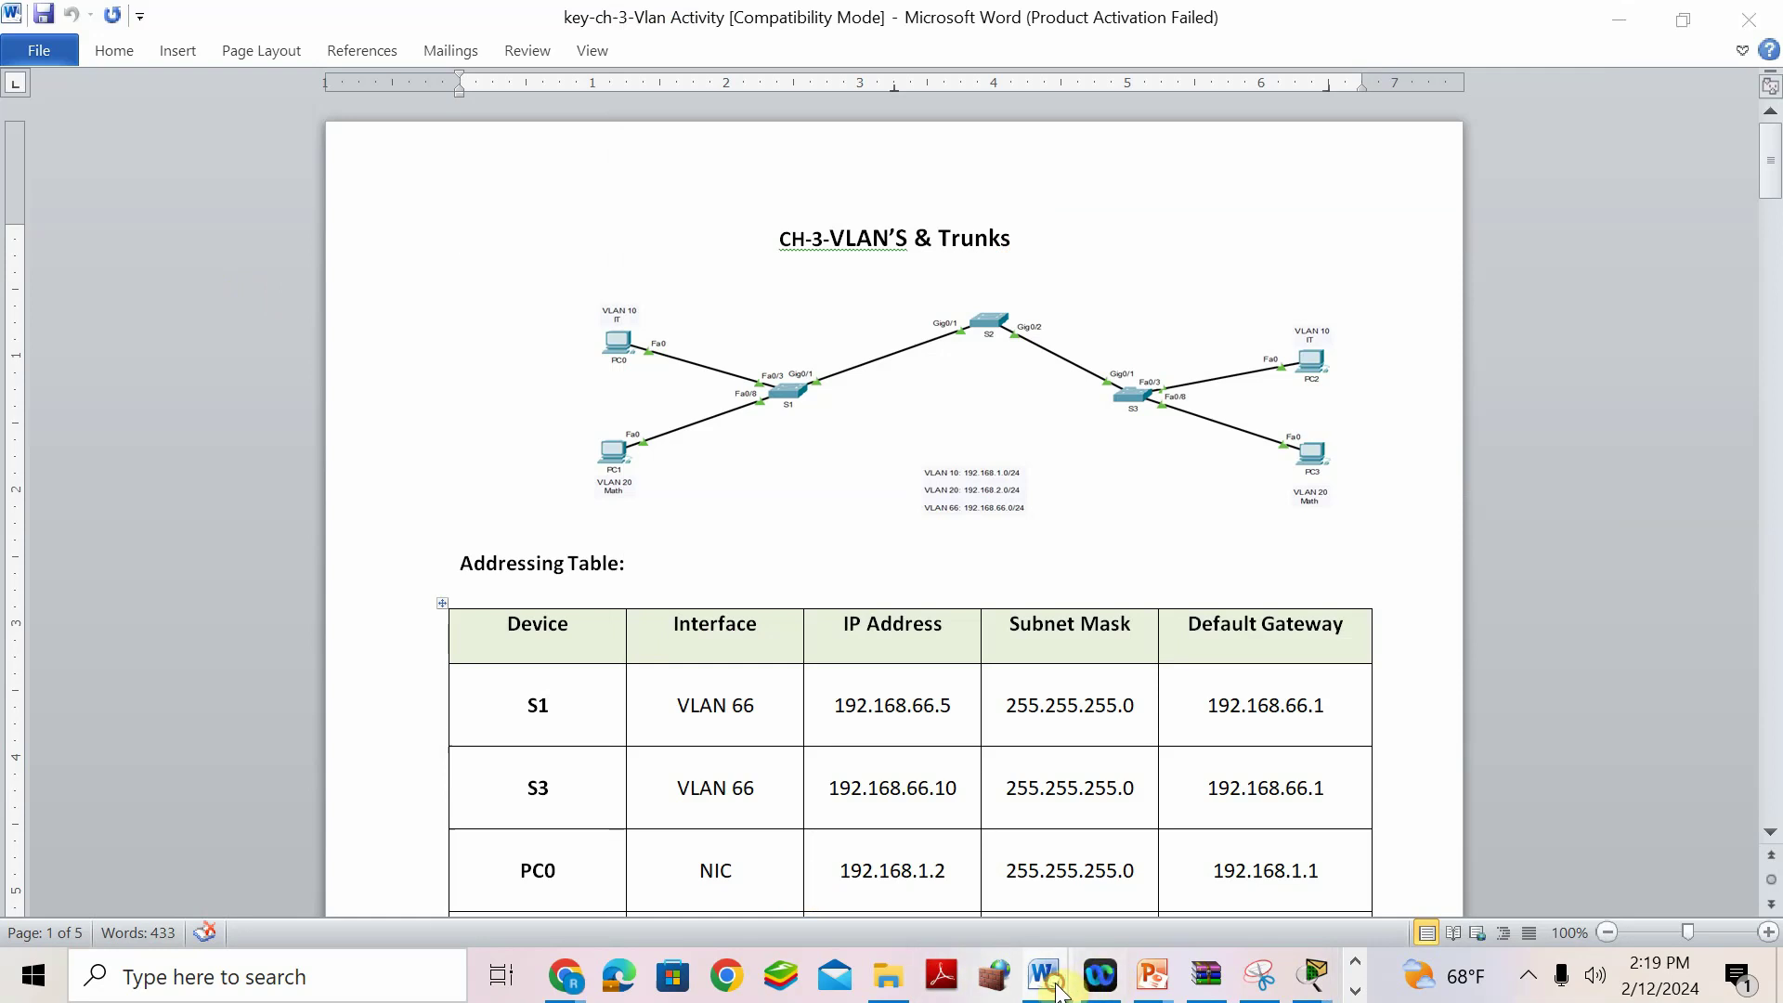
{"action": "mouse_move", "coordinate": [1057, 989]}
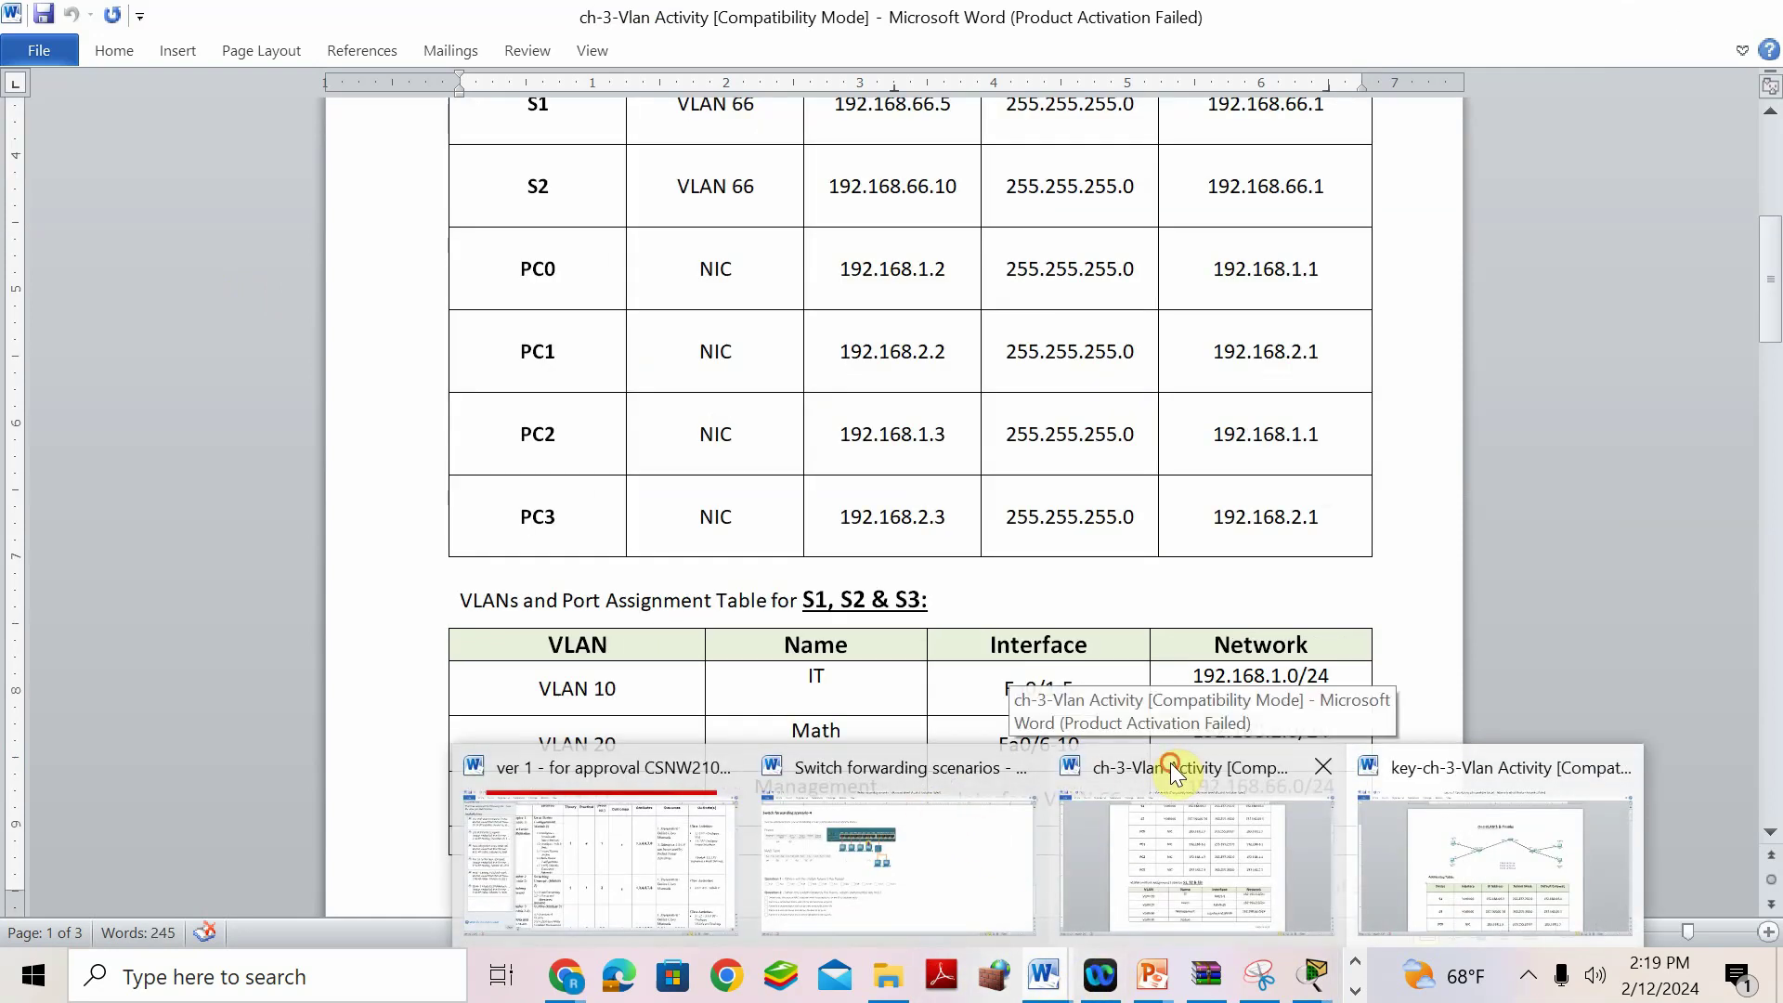
{"action": "left_click", "coordinate": [1173, 772]}
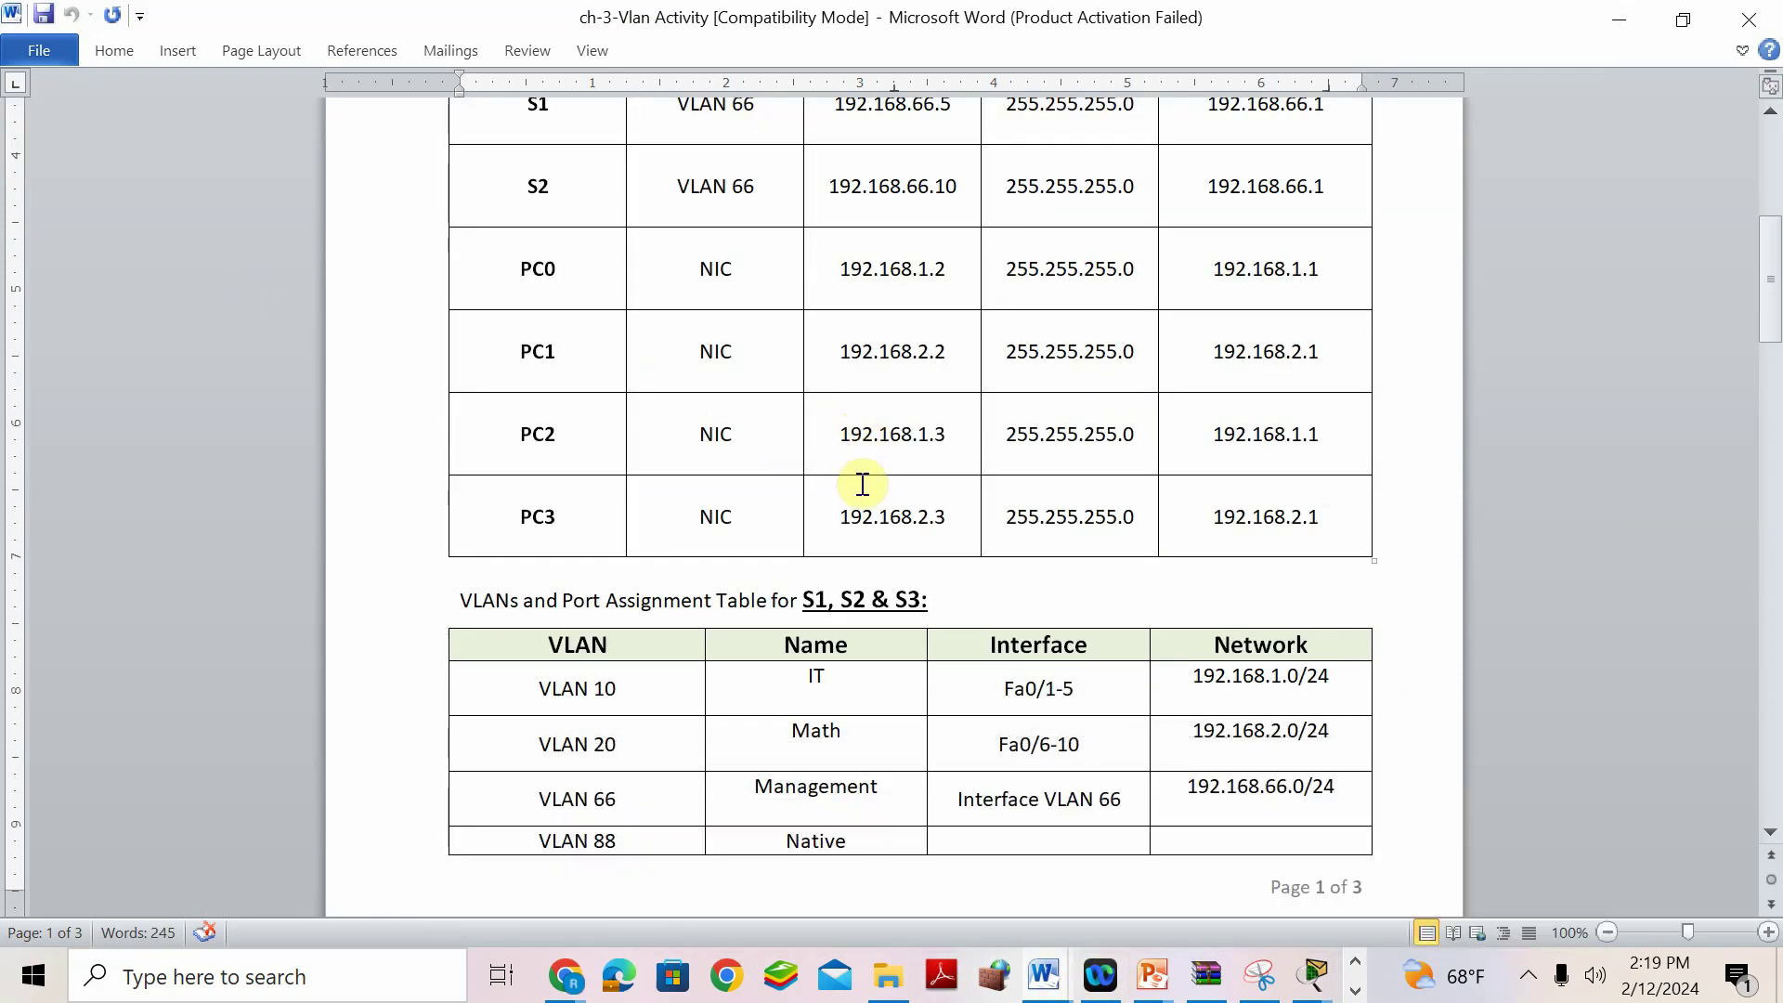
{"action": "mouse_move", "coordinate": [1312, 975]}
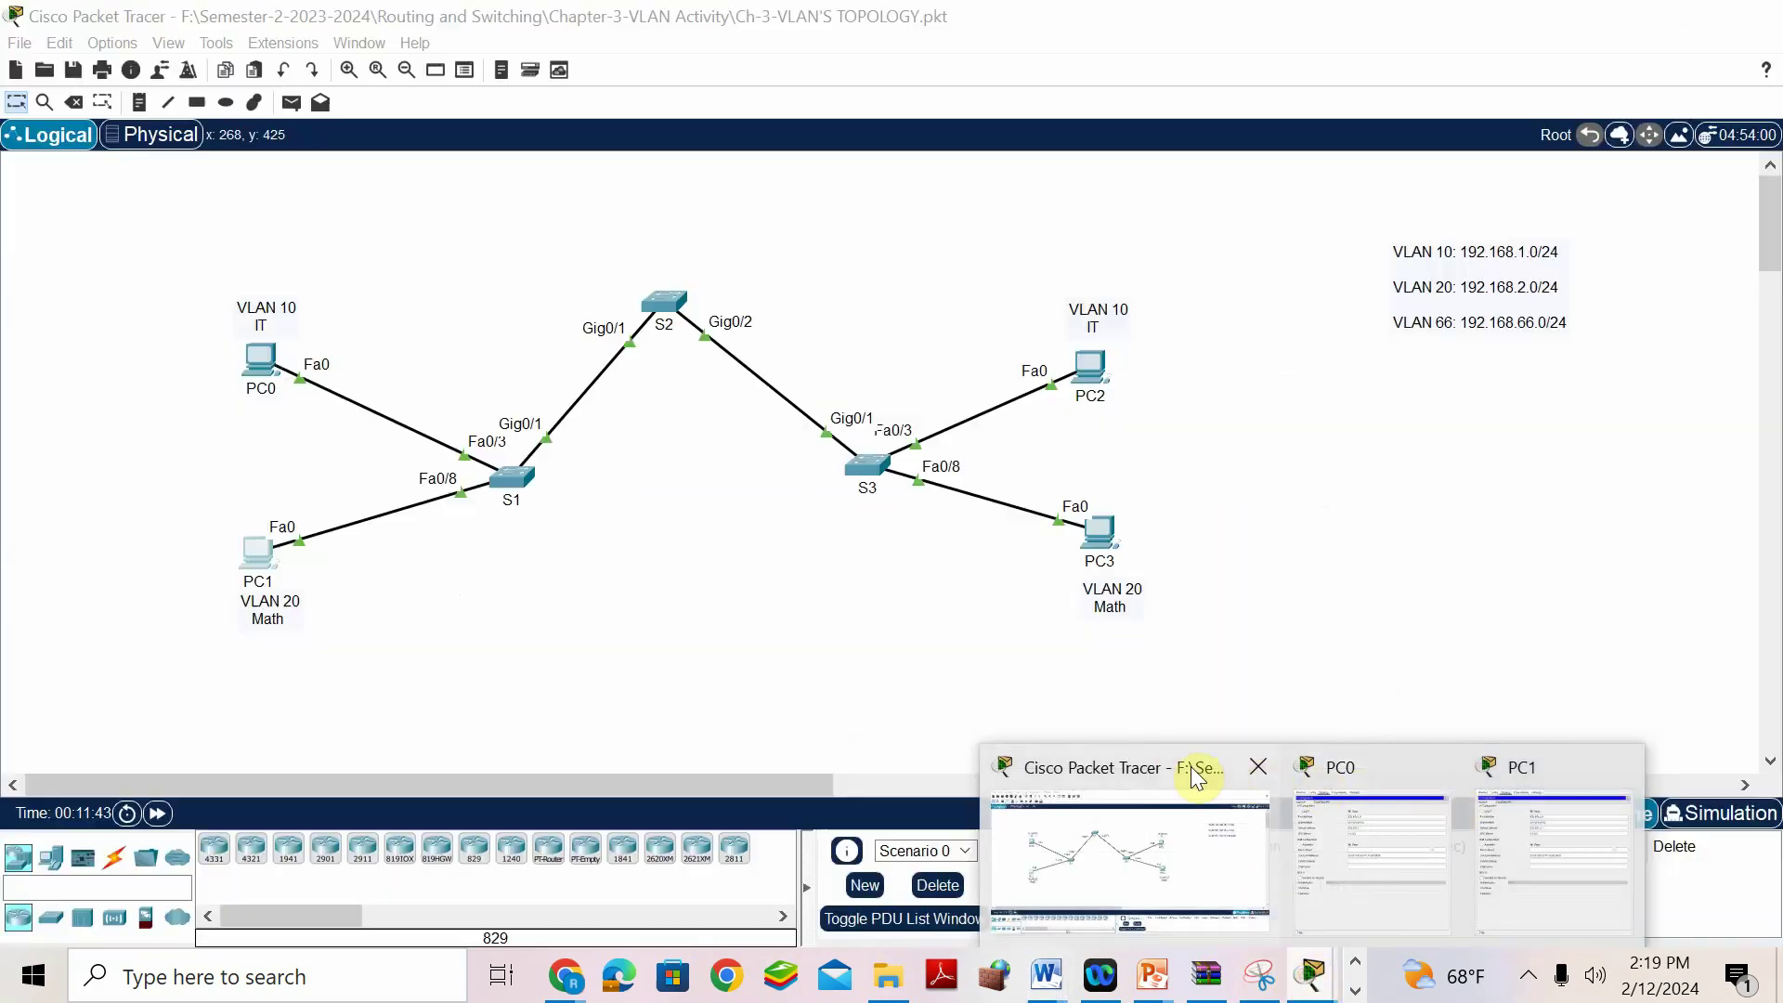
{"action": "left_click", "coordinate": [1191, 766]}
{"action": "left_click", "coordinate": [1088, 370]}
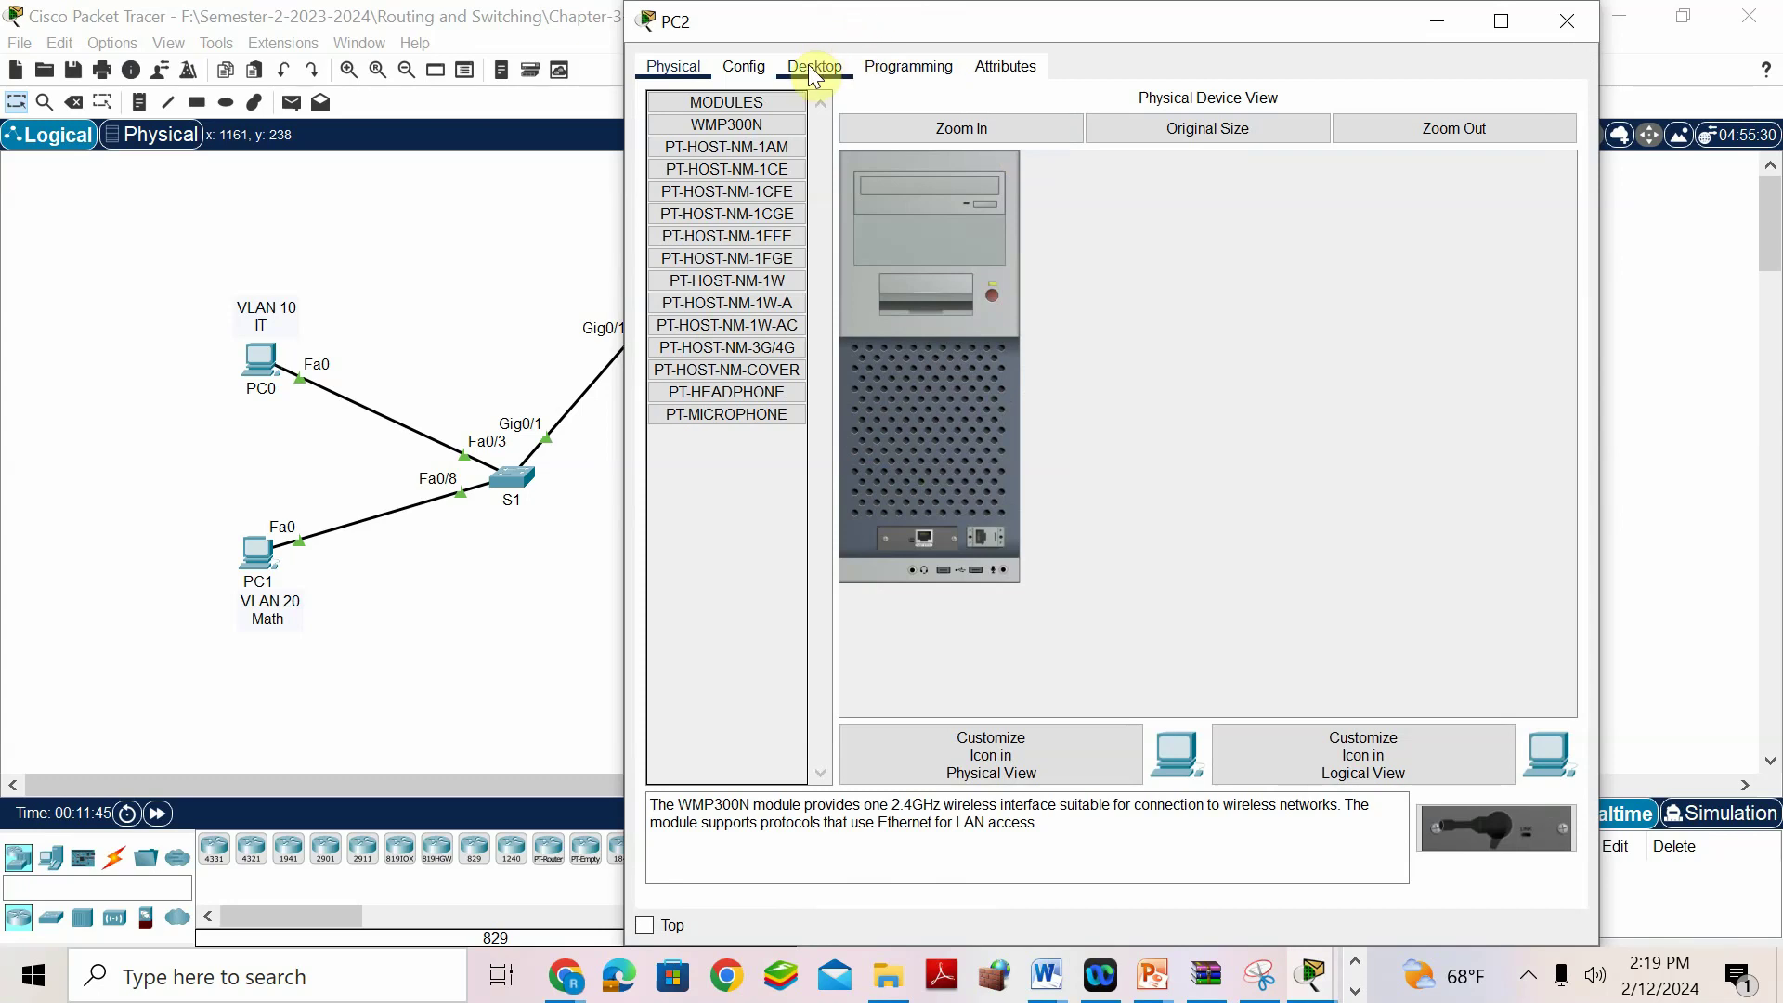
{"action": "left_click", "coordinate": [816, 68]}
{"action": "left_click", "coordinate": [760, 117]}
Set PC2's IPv4 address to 192.168.1.3, subnet mask to 255.255.255.0 and default gateway to 192.168.1.1.
{"action": "left_click", "coordinate": [1055, 215]}
{"action": "type", "text": "192.168.1.3"}
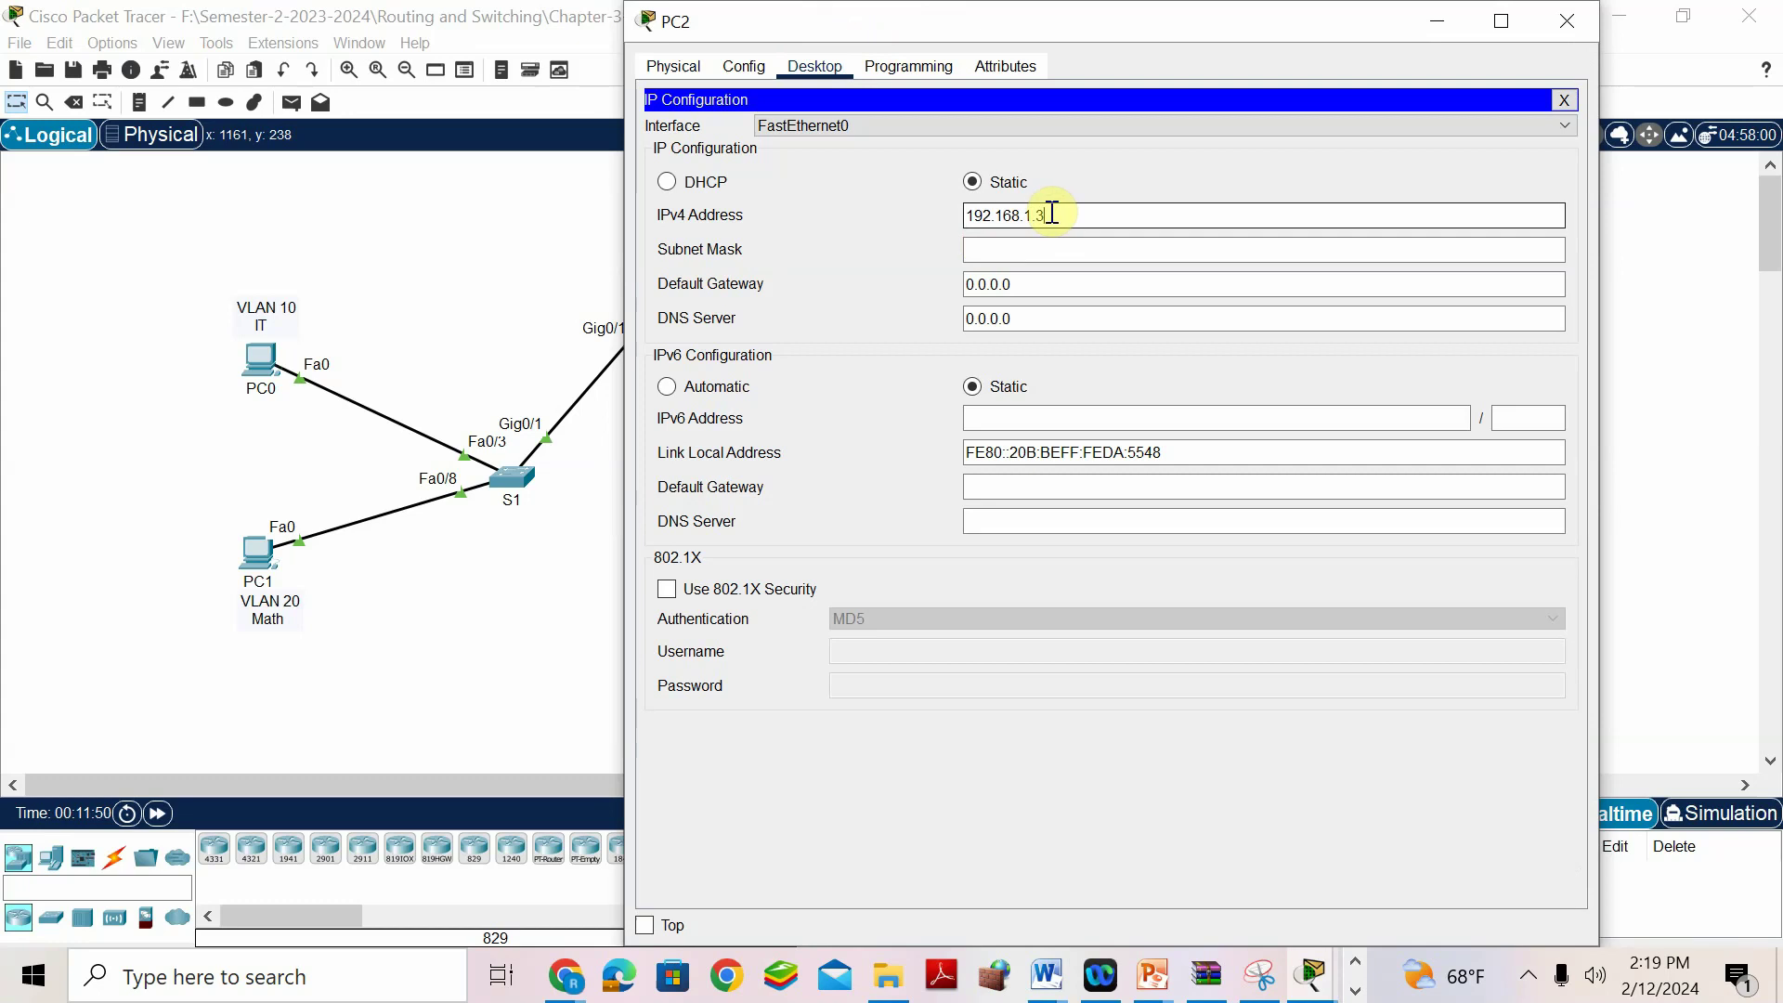
{"action": "key", "text": "Tab"}
{"action": "key", "text": "Tab"}
{"action": "type", "text": "192."}
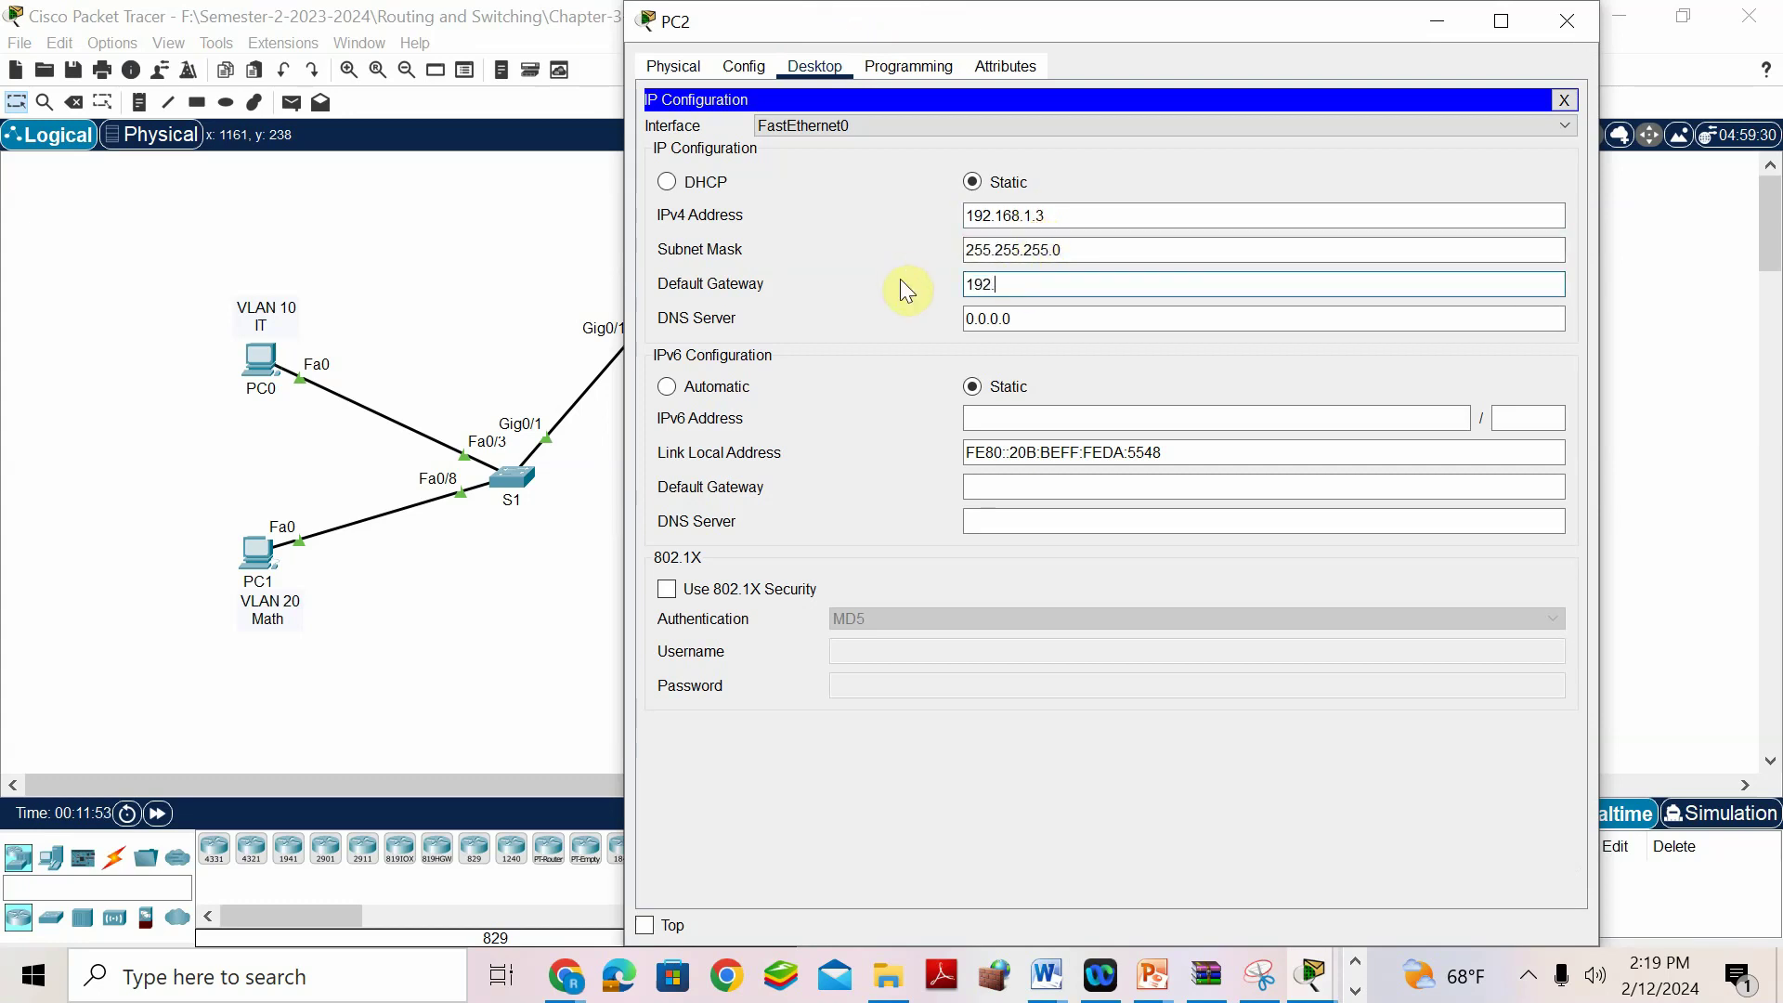
{"action": "type", "text": "168.1.1"}
Set PC3's IPv4 address to 192.168.2.3, subnet mask to 255.255.255.0 and default gateway to 192.168.2.1.
{"action": "left_click", "coordinate": [458, 593]}
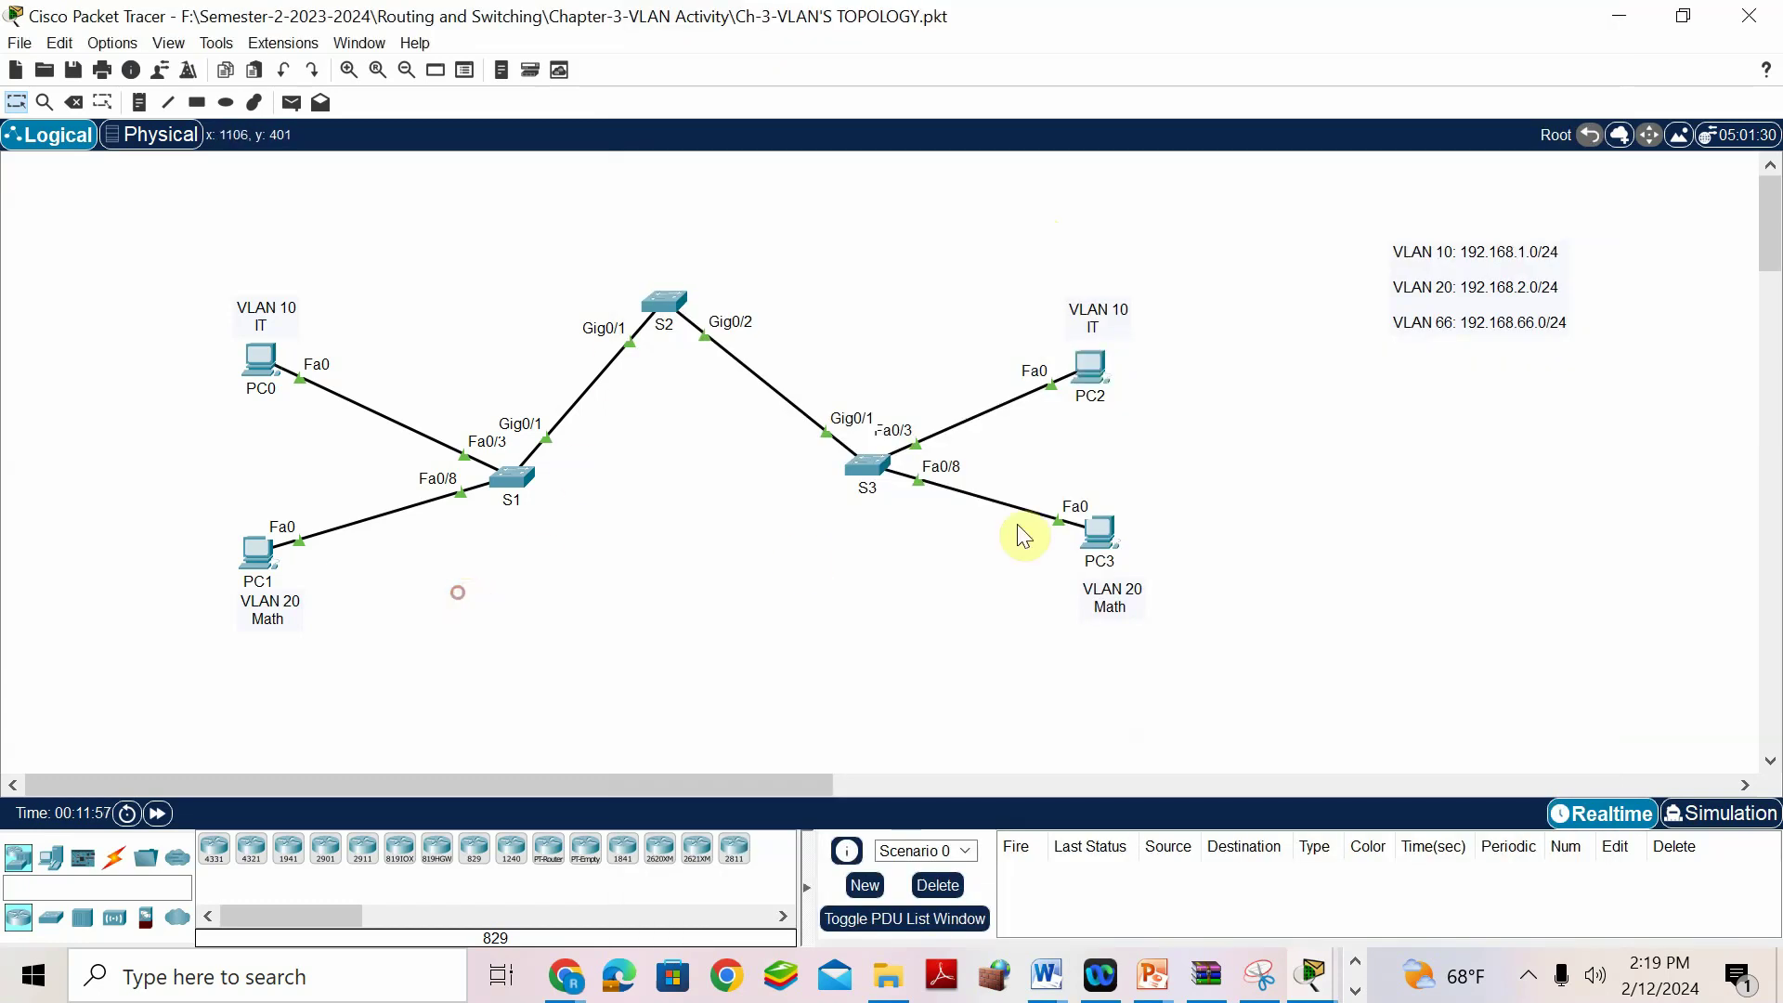
{"action": "left_click", "coordinate": [1105, 527]}
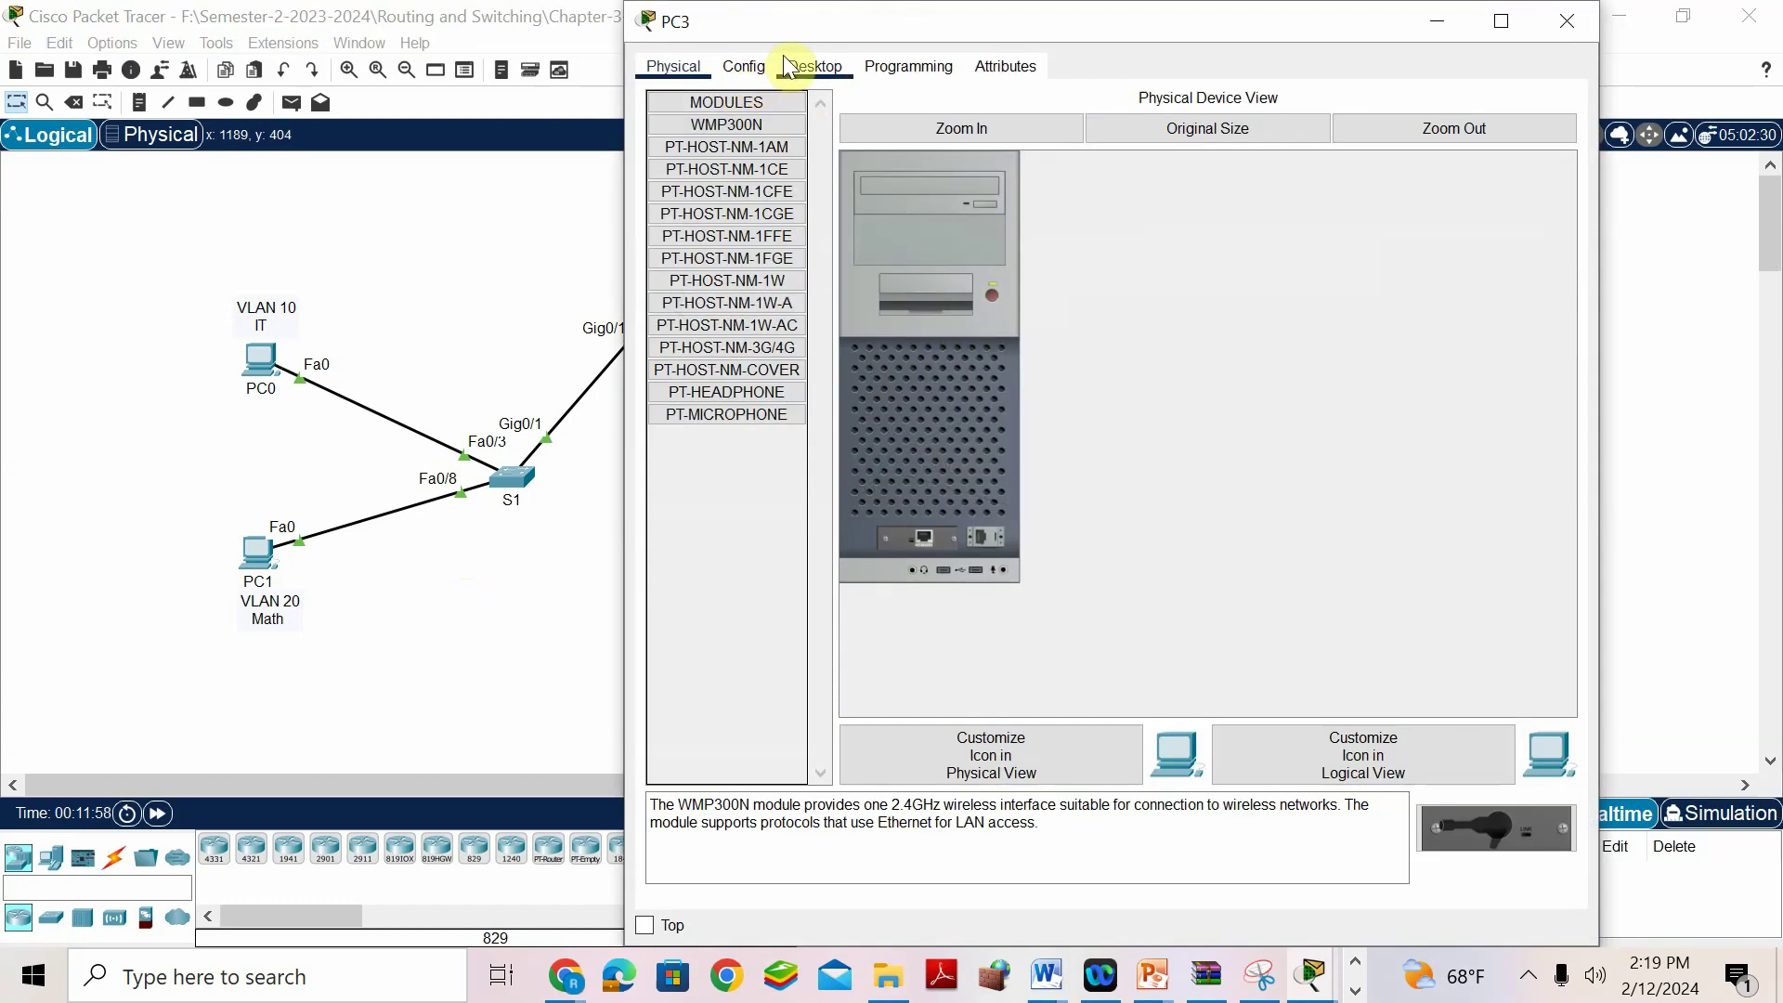
{"action": "left_click", "coordinate": [788, 66]}
{"action": "left_click", "coordinate": [1069, 223]}
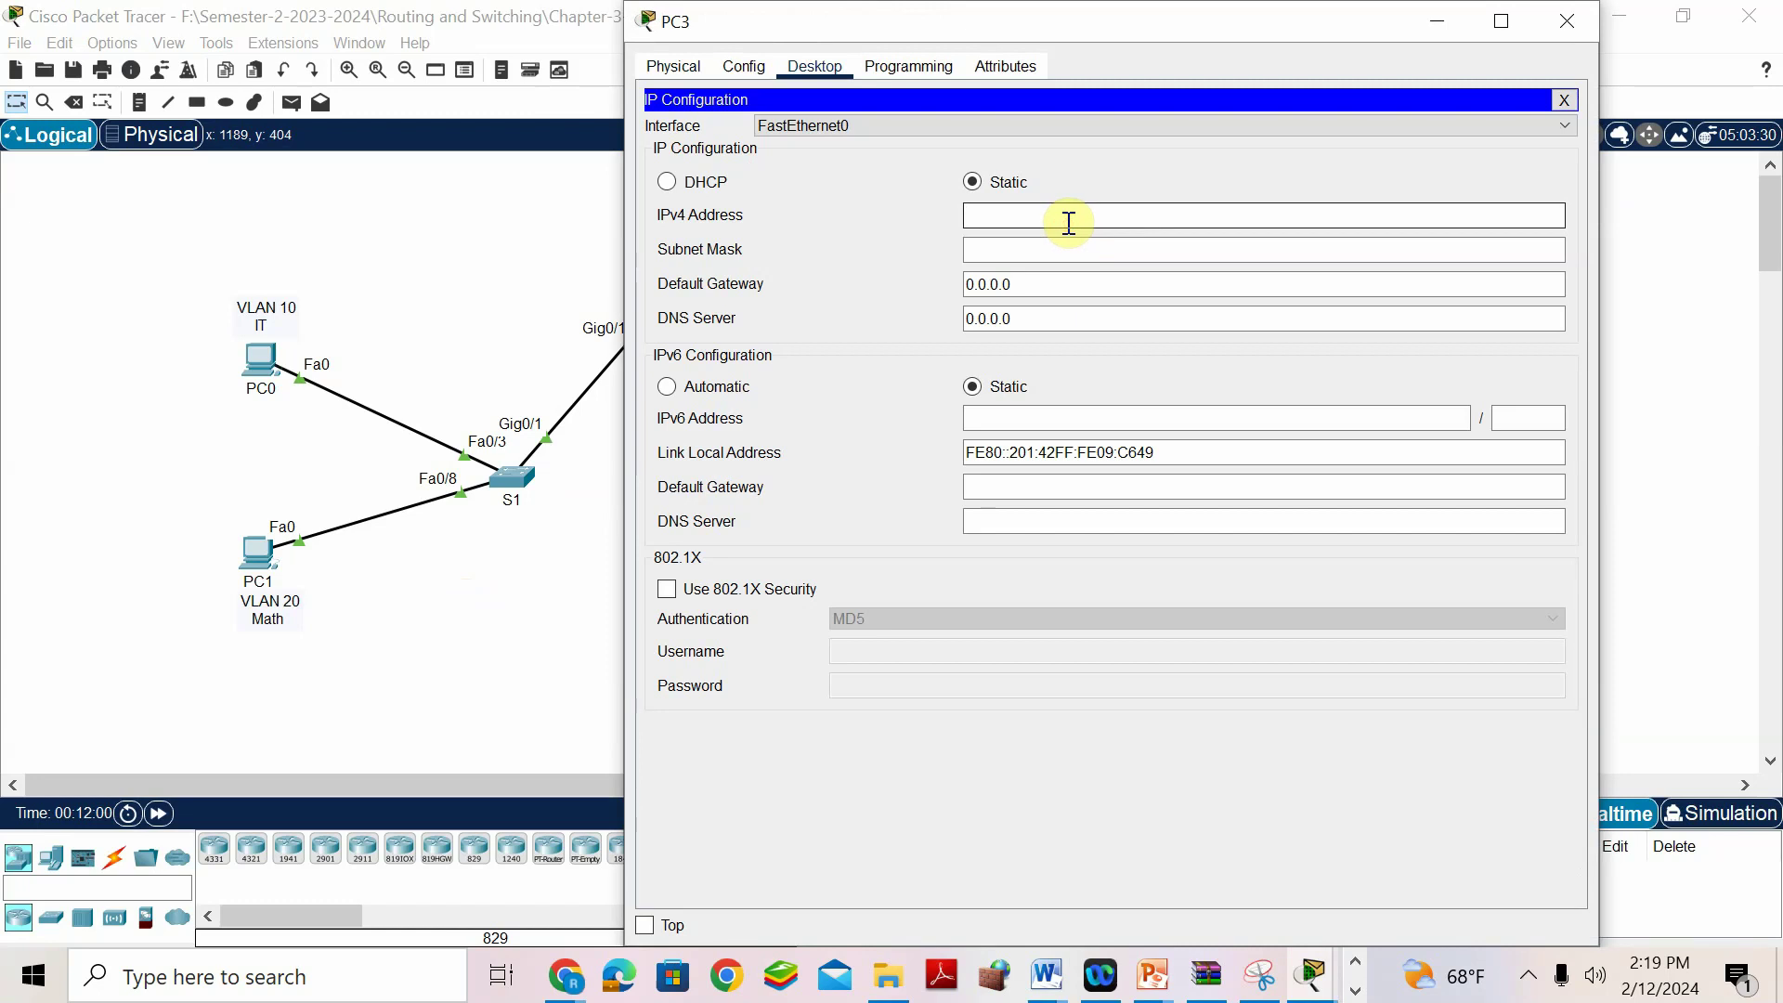
{"action": "type", "text": "192.168.2.3"}
{"action": "left_click", "coordinate": [1014, 246]}
{"action": "left_click_drag", "start_coordinate": [1015, 282], "coordinate": [907, 281]}
{"action": "type", "text": "192.168.2.1"}
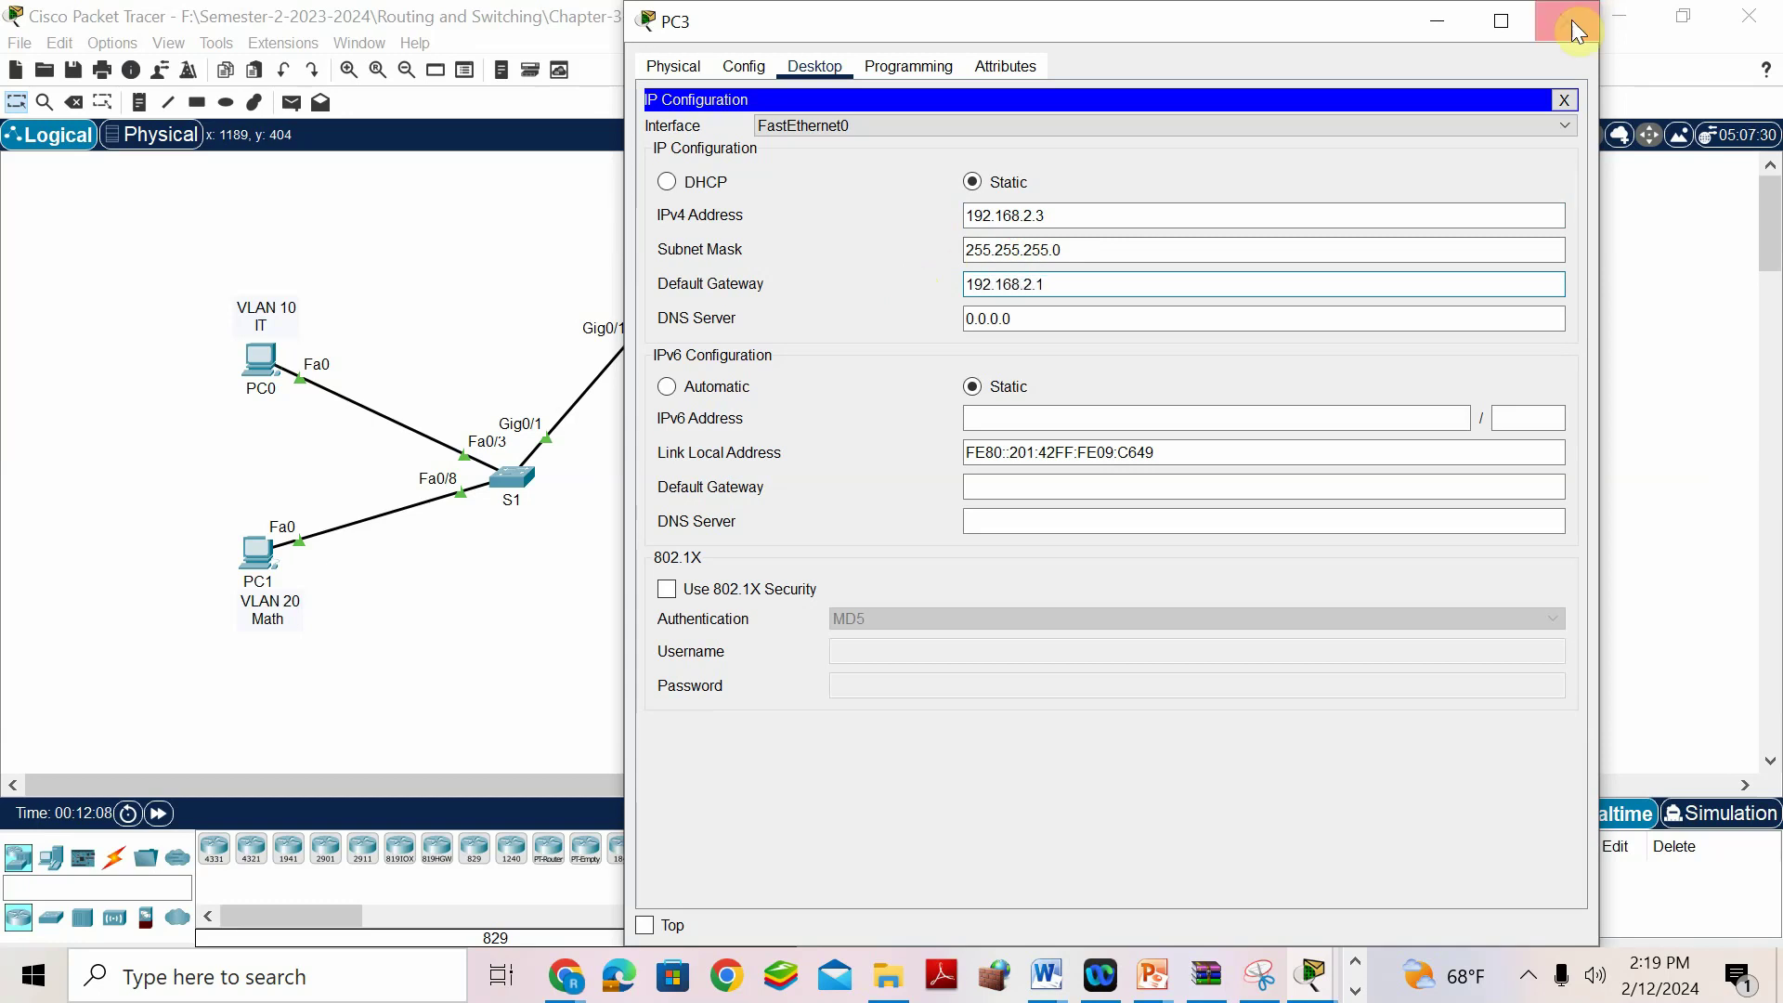
{"action": "left_click", "coordinate": [1589, 8]}
Switch to the ch-3-Vlan Activity Word document and review task 3a and S1's row in the Addressing Table.
{"action": "left_click", "coordinate": [1099, 976]}
{"action": "mouse_move", "coordinate": [1044, 990]}
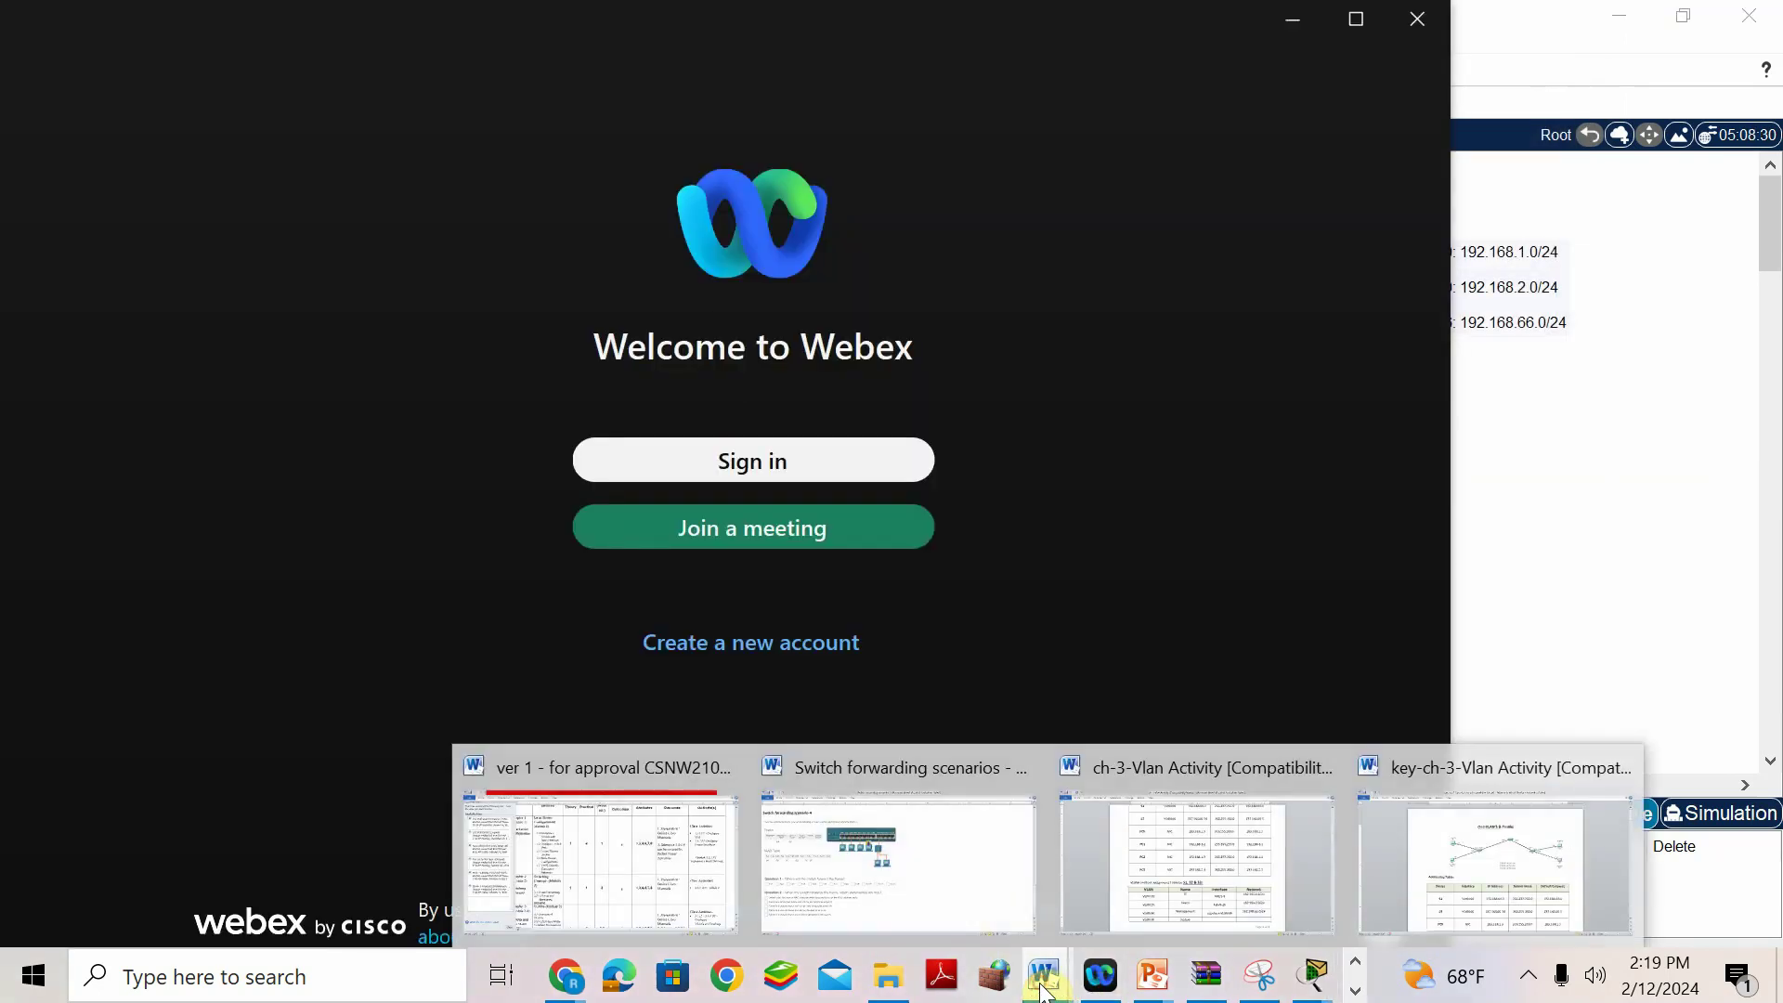
{"action": "left_click", "coordinate": [1114, 873]}
{"action": "scroll", "coordinate": [566, 464], "scroll_direction": "down", "scroll_amount": 10}
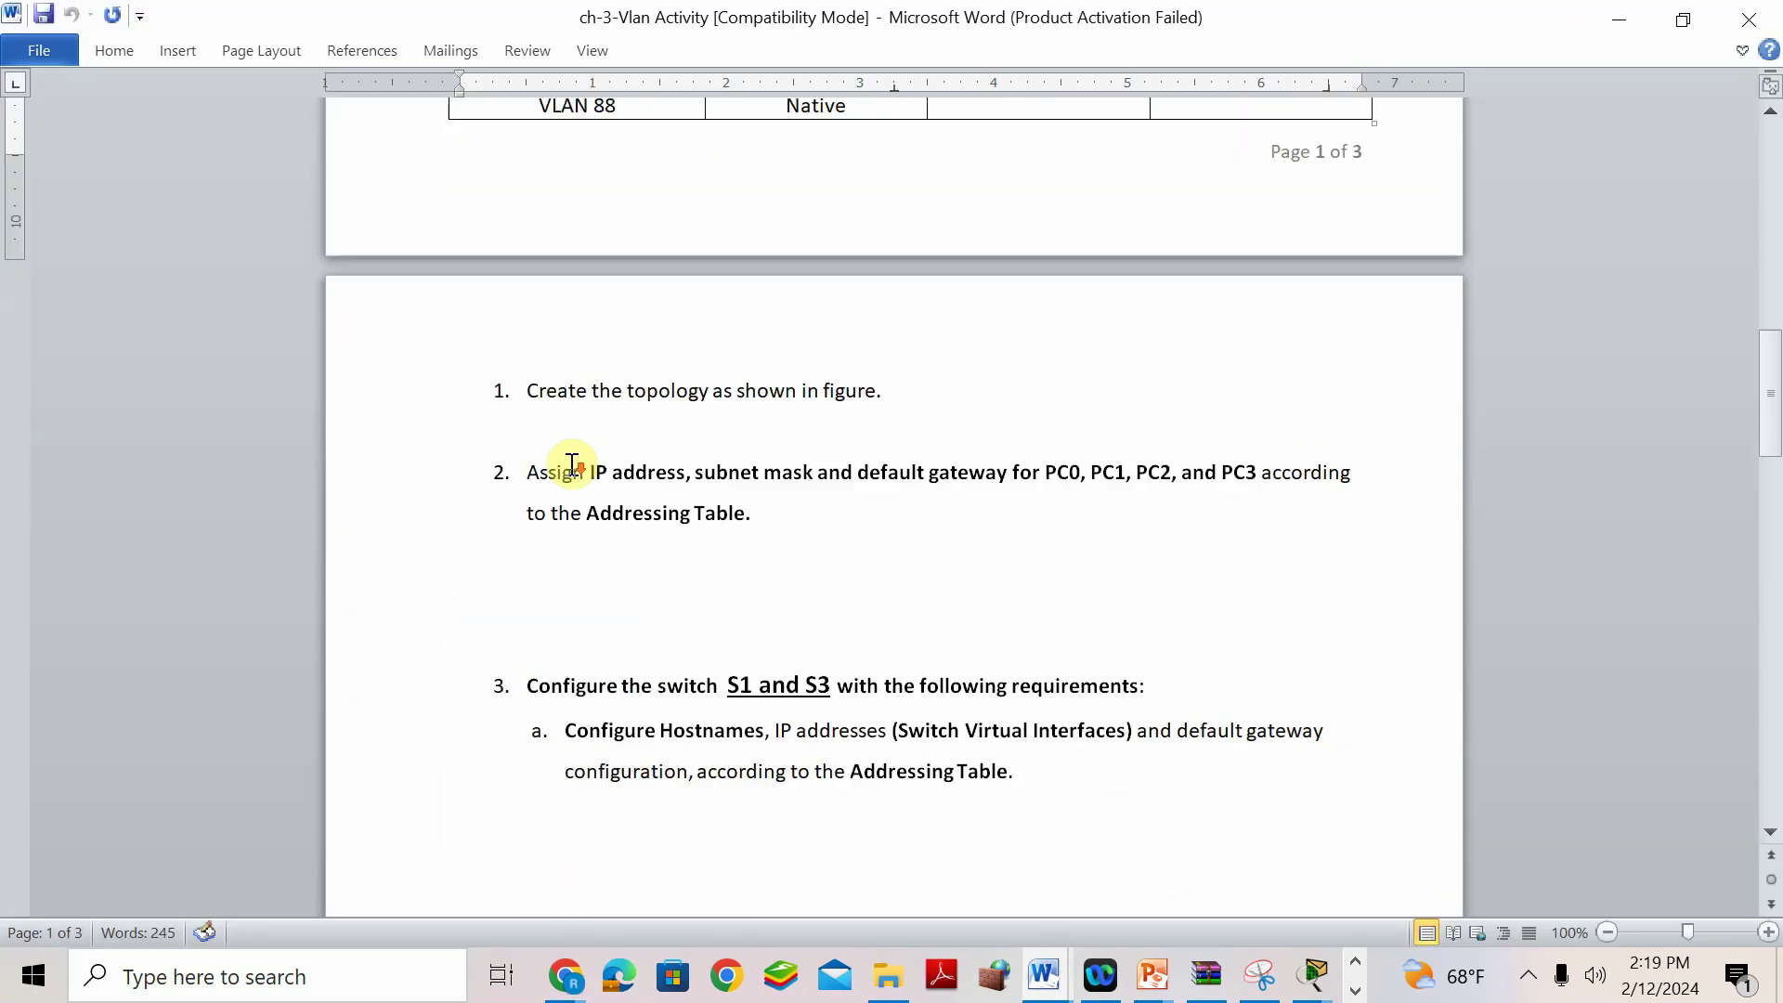
{"action": "scroll", "coordinate": [760, 501], "scroll_direction": "down", "scroll_amount": 1}
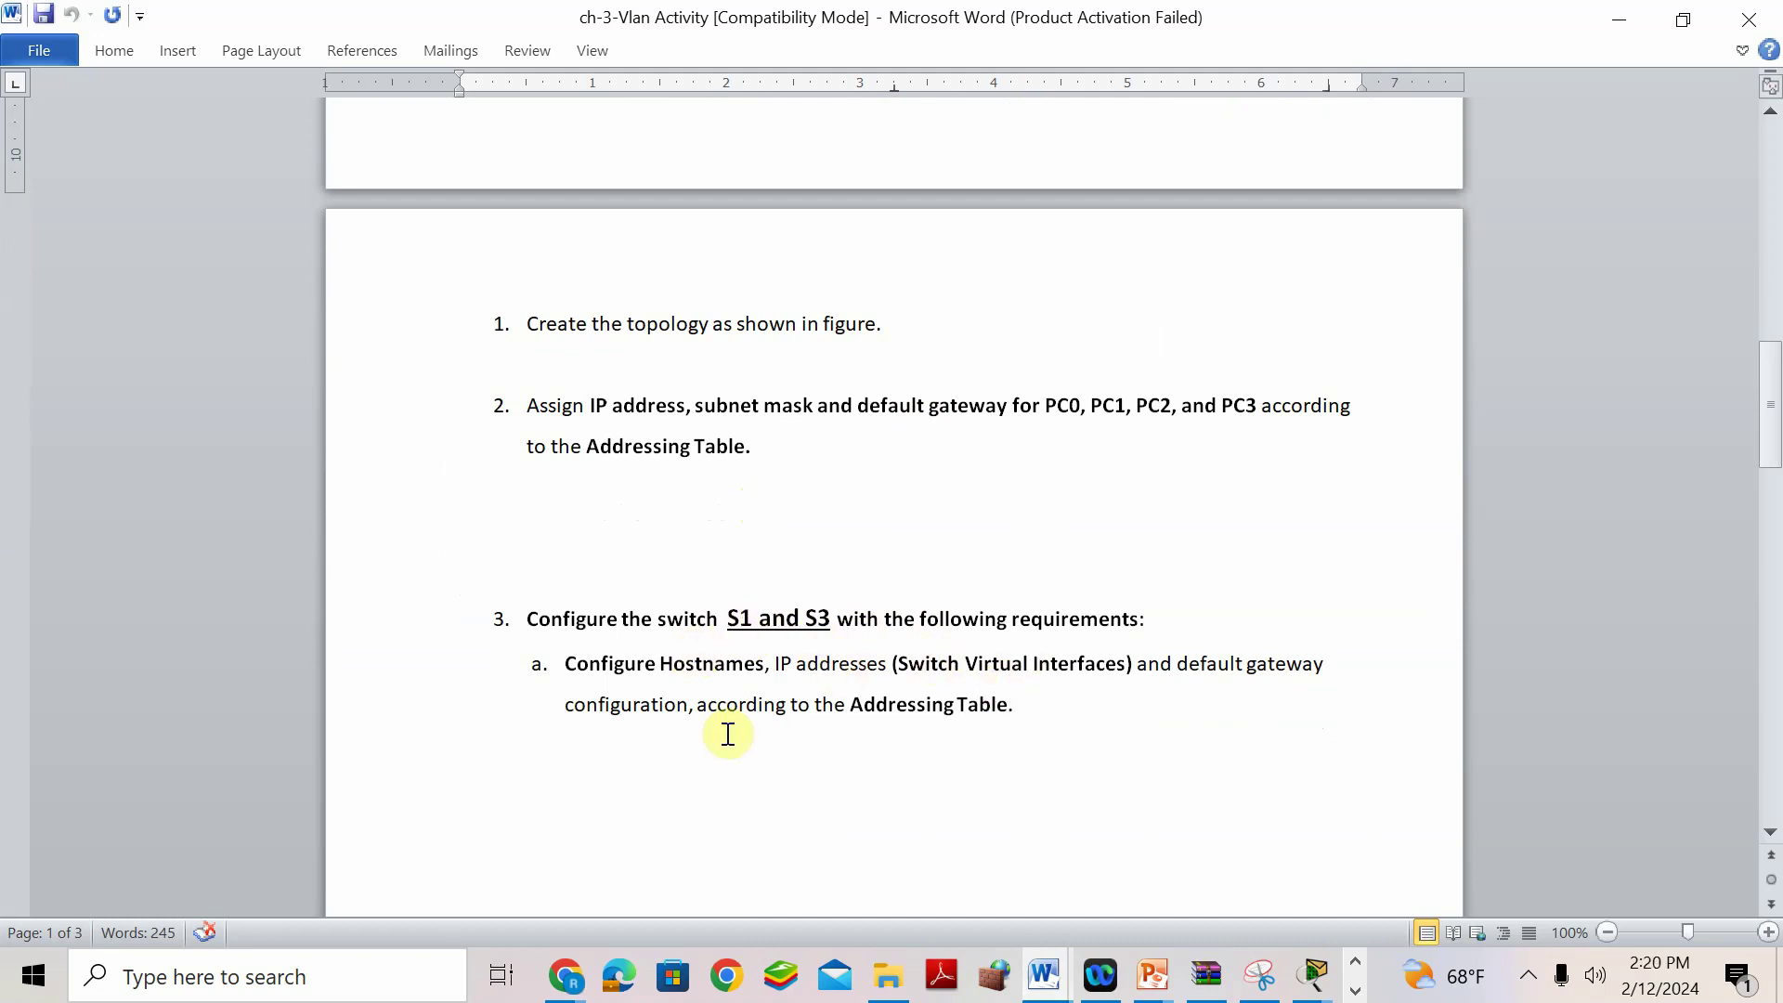
{"action": "scroll", "coordinate": [827, 564], "scroll_direction": "up", "scroll_amount": 5}
{"action": "scroll", "coordinate": [827, 564], "scroll_direction": "up", "scroll_amount": 13}
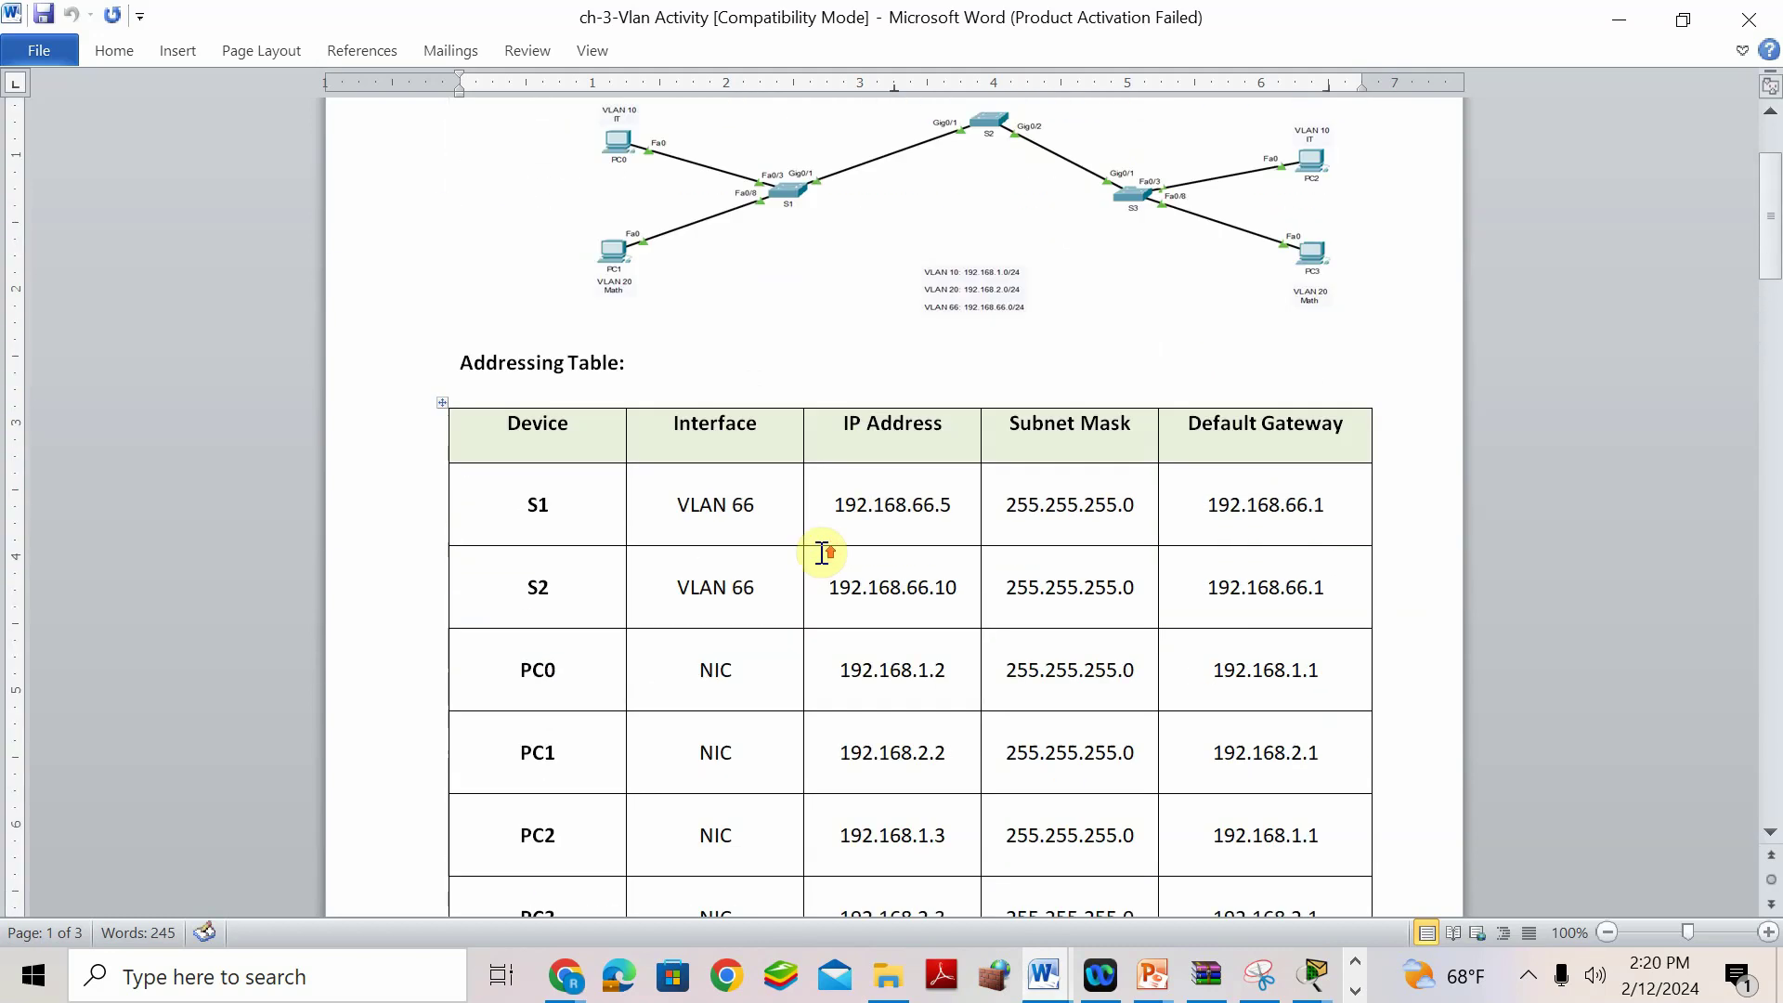
{"action": "scroll", "coordinate": [808, 529], "scroll_direction": "down", "scroll_amount": 1}
{"action": "left_click_drag", "start_coordinate": [522, 438], "coordinate": [547, 438]}
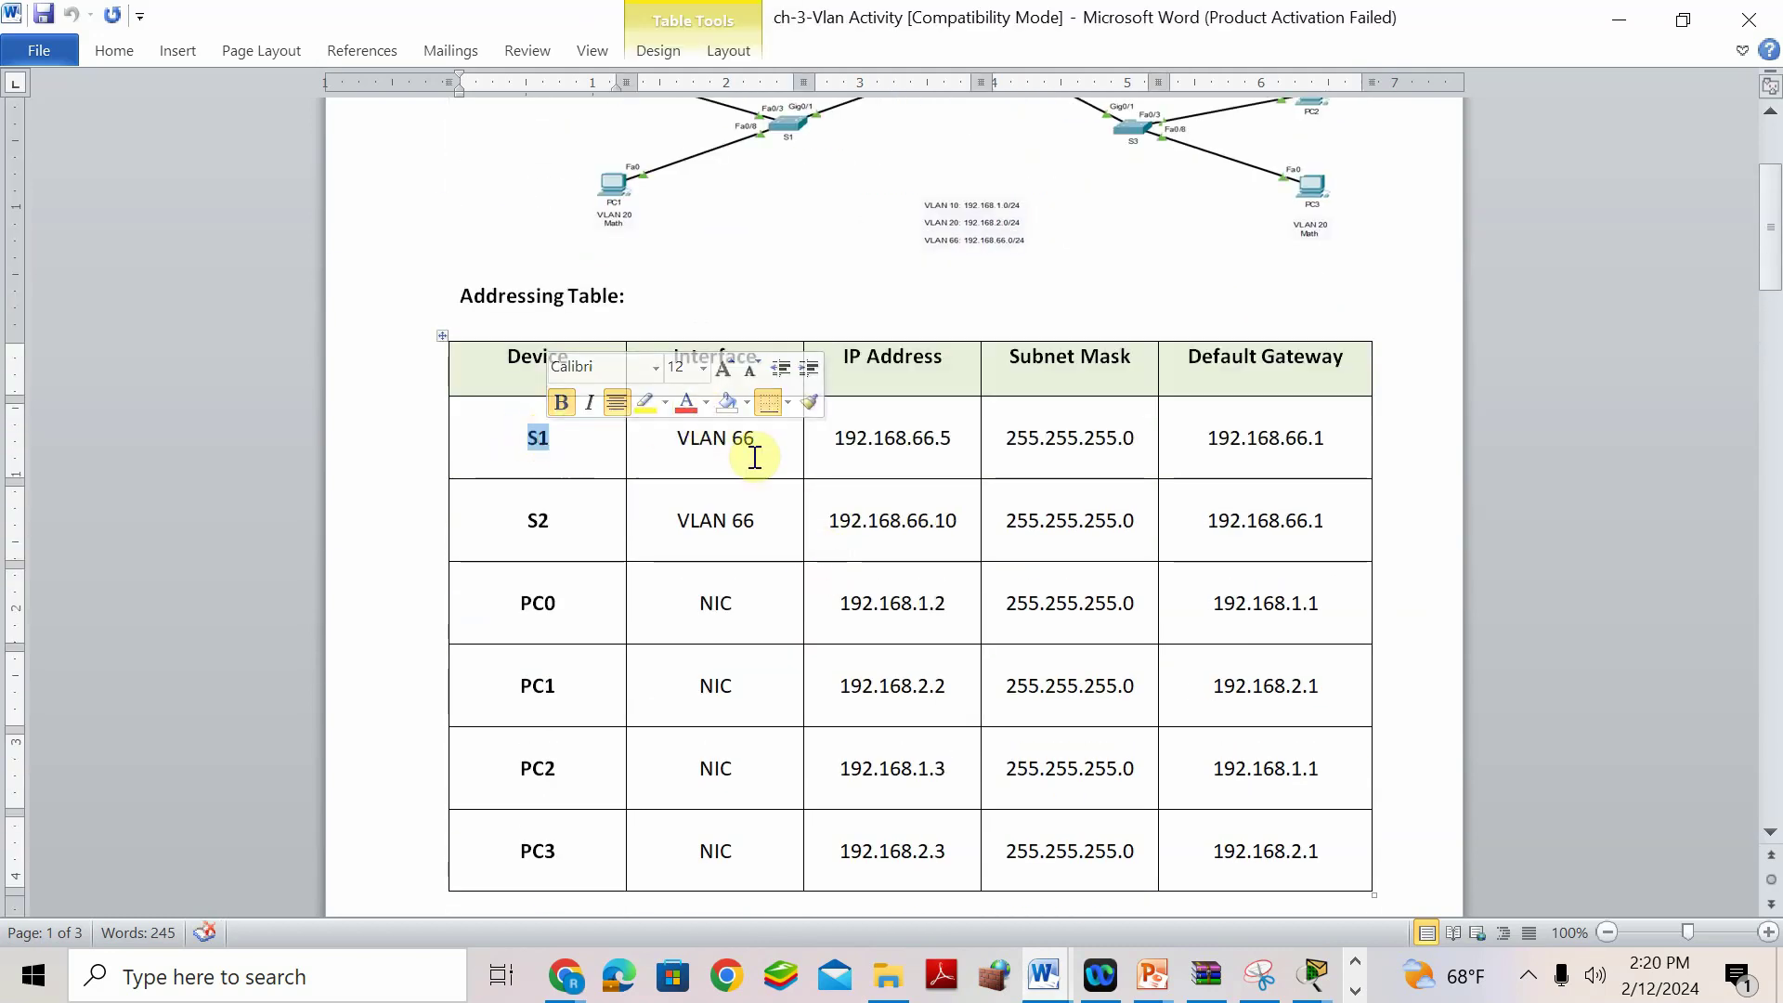
{"action": "left_click", "coordinate": [772, 278]}
{"action": "left_click_drag", "start_coordinate": [756, 440], "coordinate": [680, 443]}
{"action": "left_click_drag", "start_coordinate": [943, 440], "coordinate": [831, 442]}
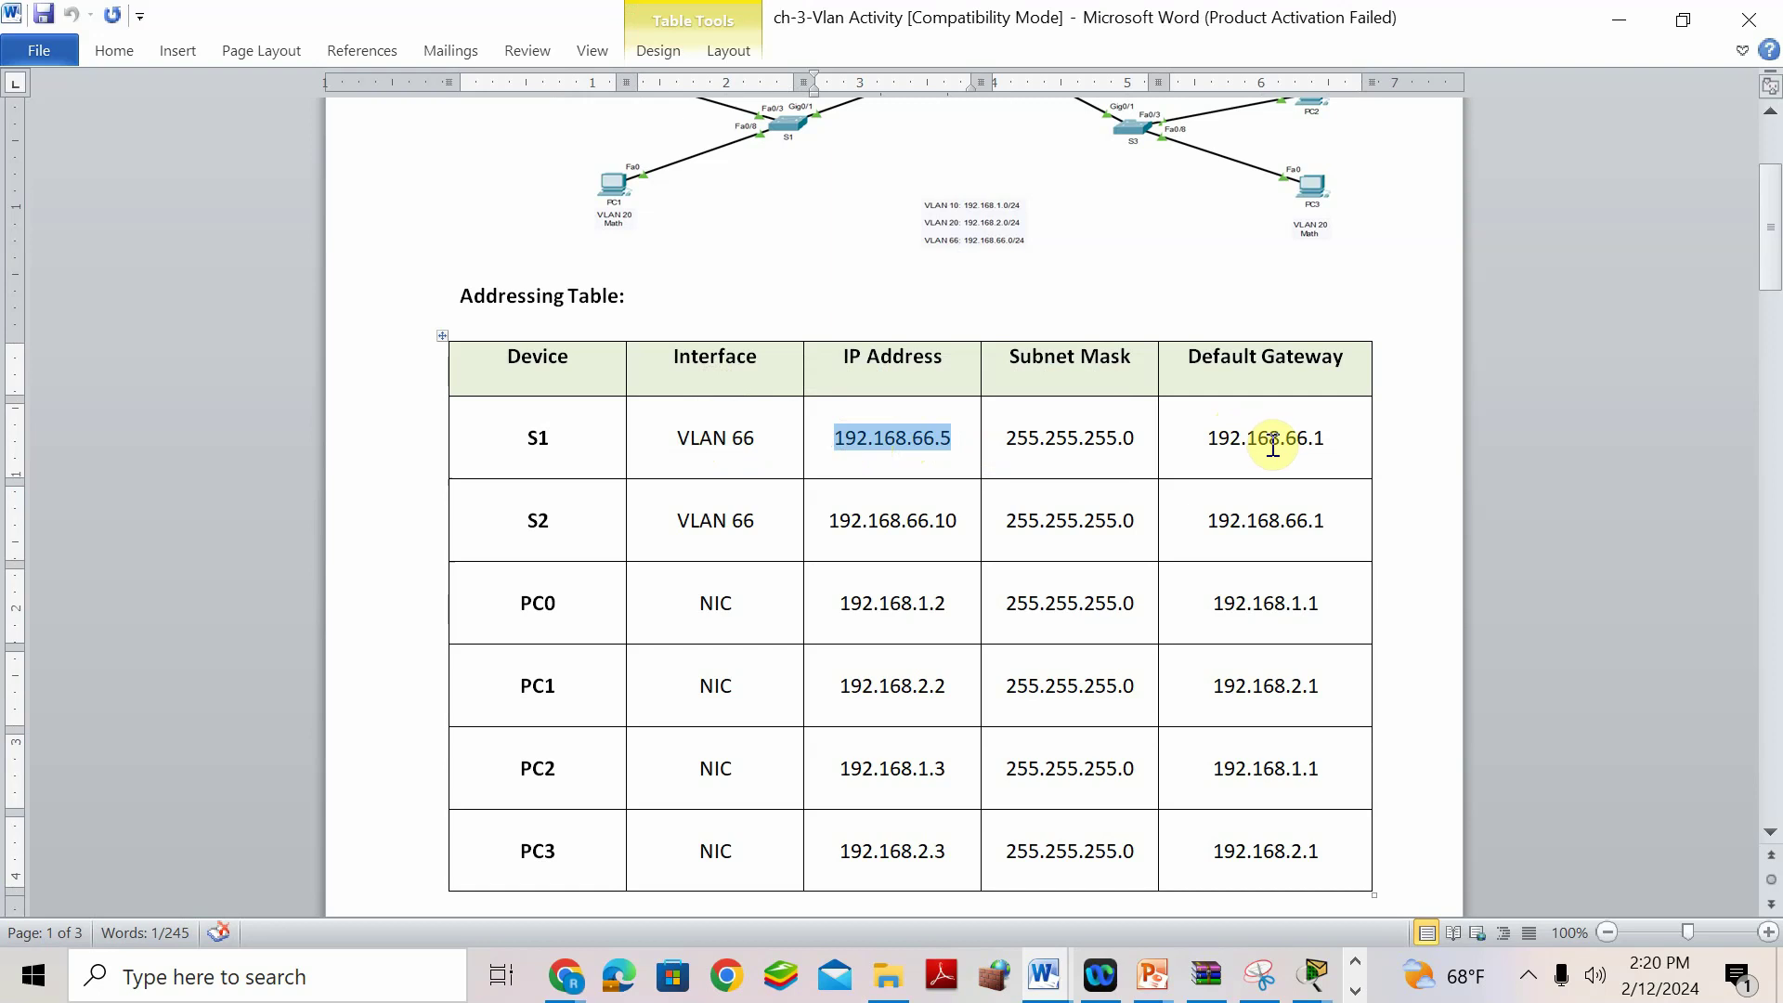
Compare the switch rows of the Addressing Table with the topology diagram, the VLAN assignment table and task 3.
{"action": "scroll", "coordinate": [1144, 505], "scroll_direction": "down", "scroll_amount": 8}
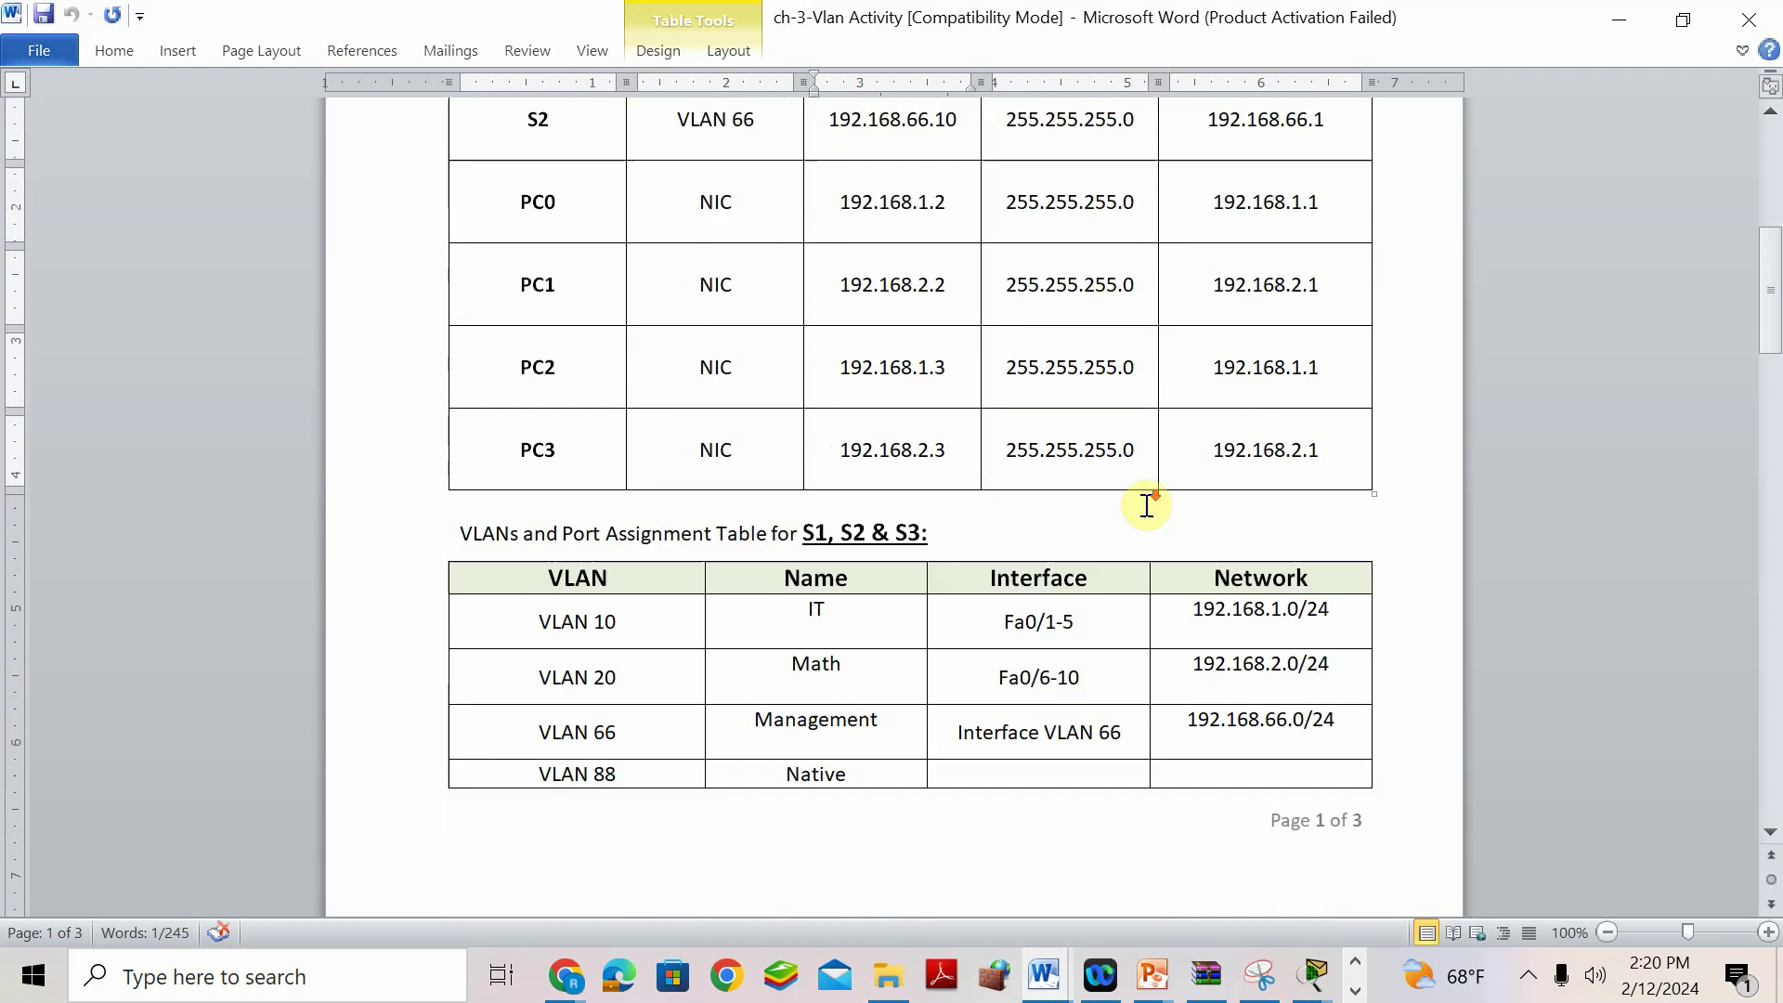
{"action": "scroll", "coordinate": [1144, 505], "scroll_direction": "up", "scroll_amount": 8}
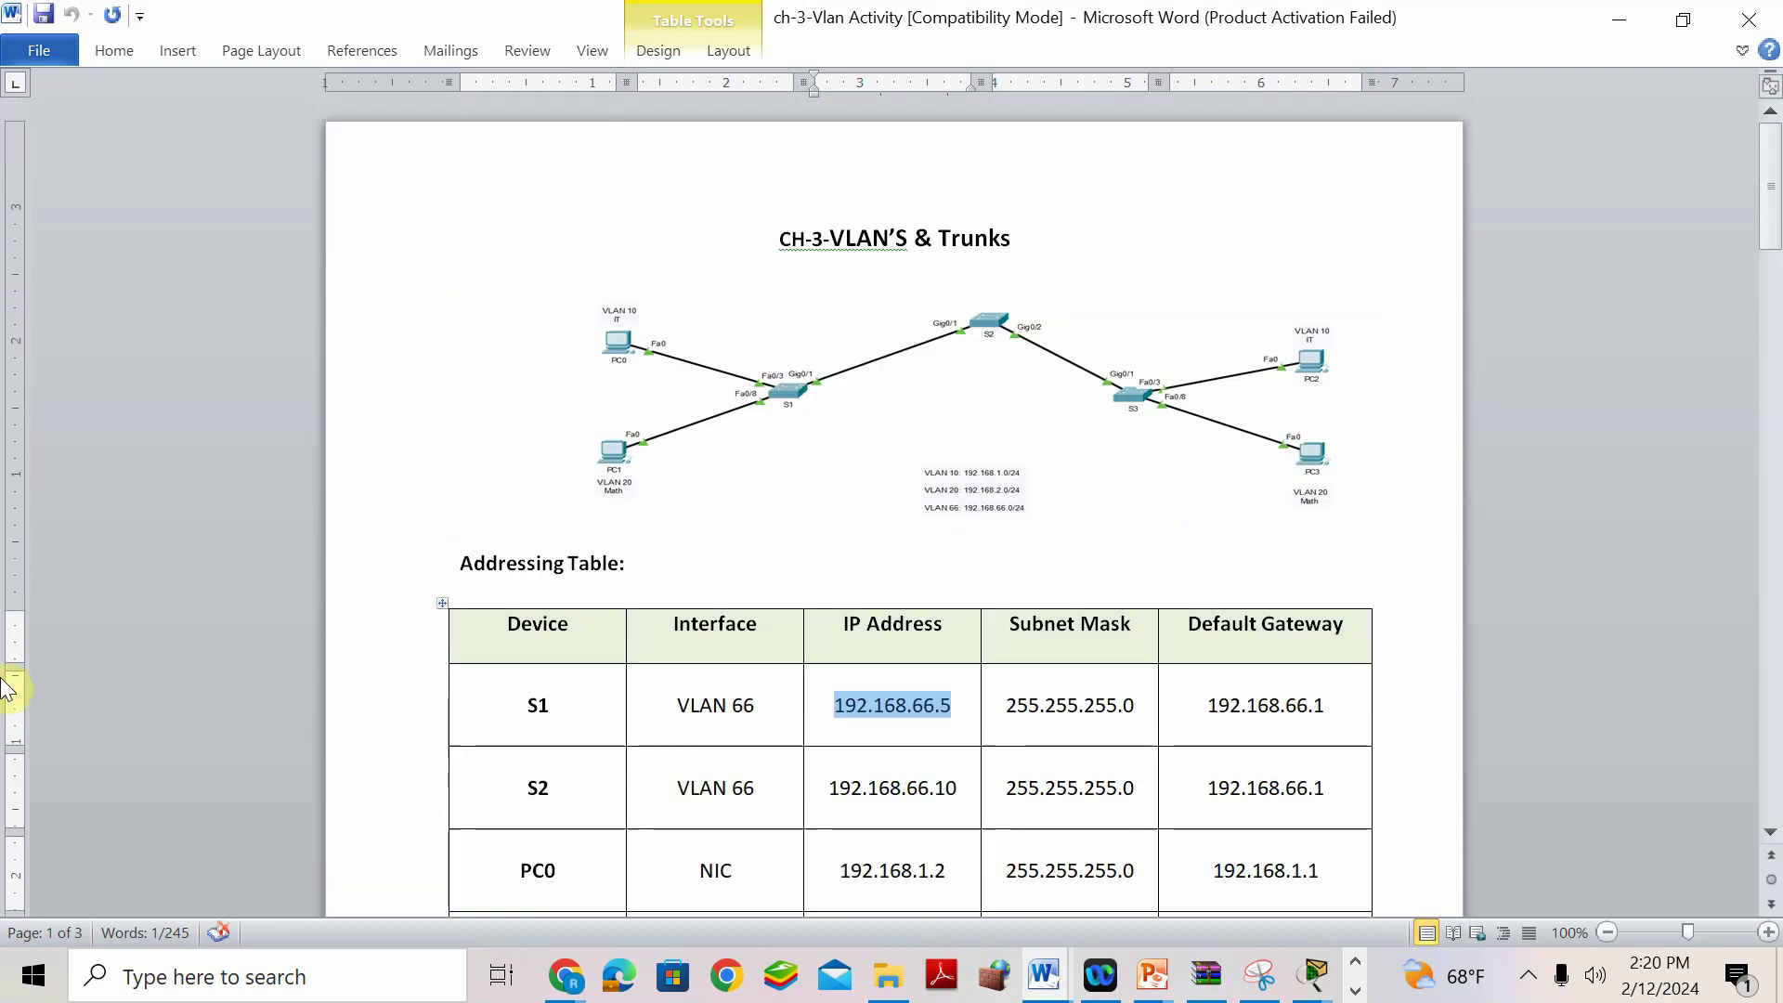
{"action": "scroll", "coordinate": [876, 398], "scroll_direction": "down", "scroll_amount": 3}
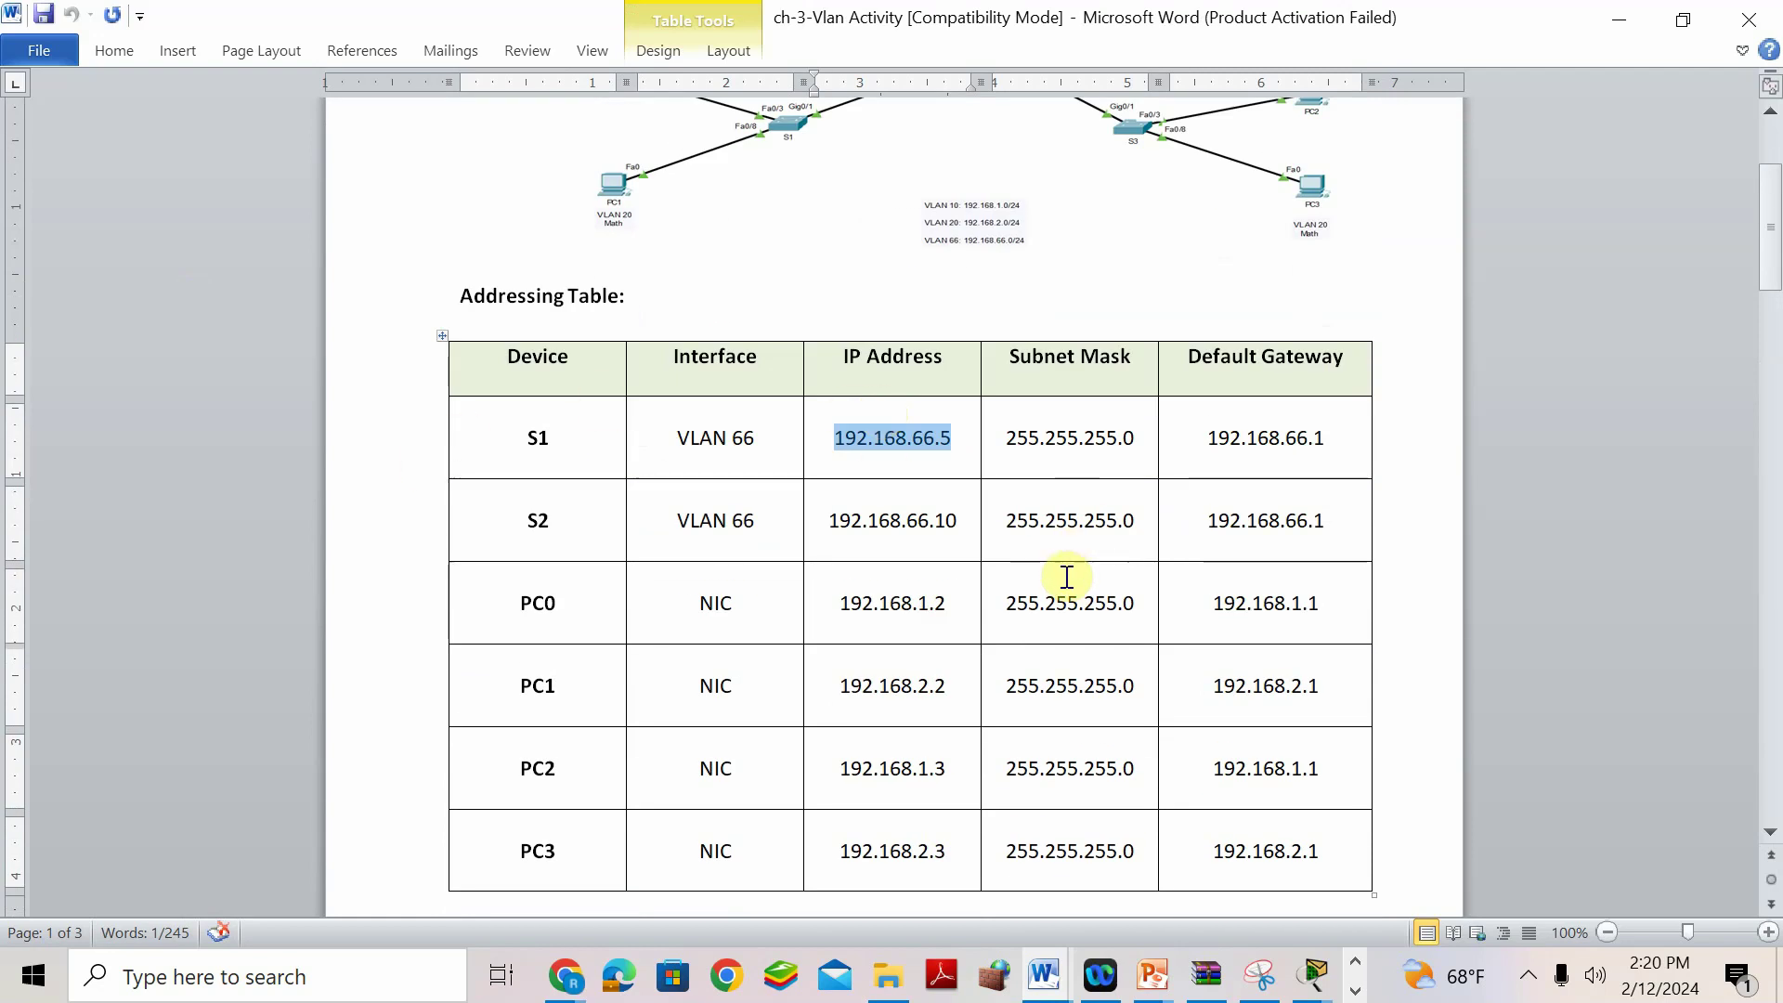
{"action": "scroll", "coordinate": [1067, 577], "scroll_direction": "down", "scroll_amount": 11}
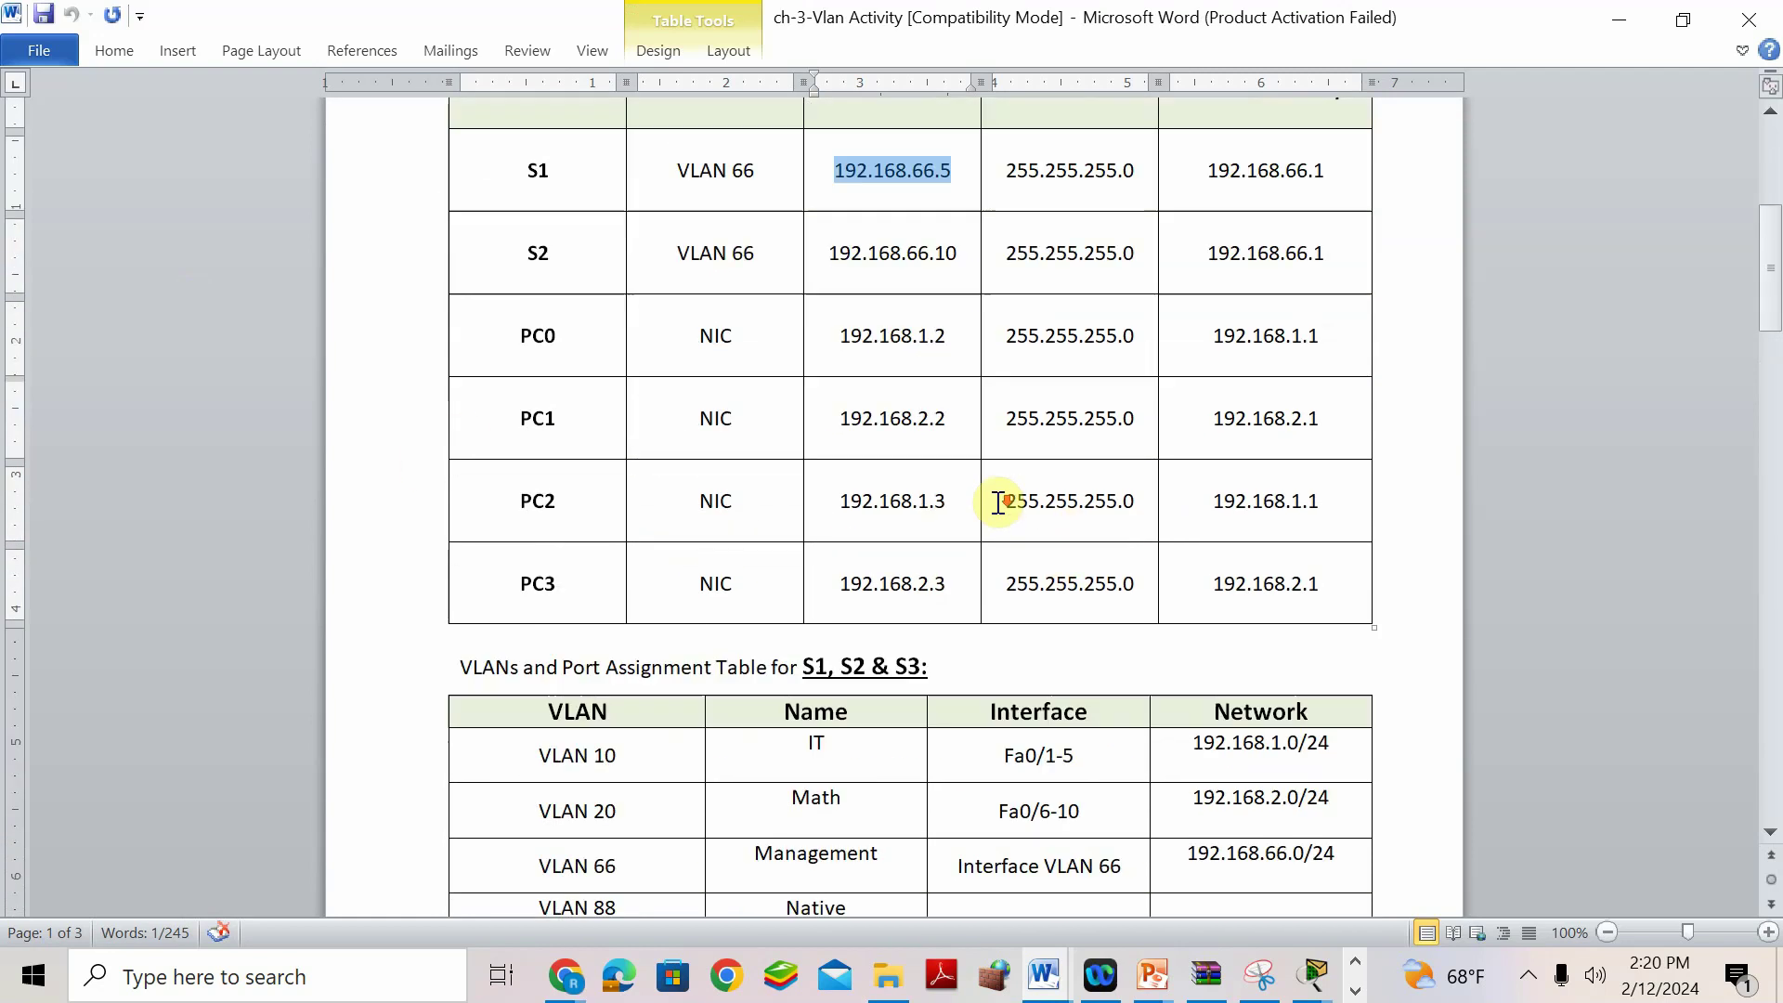
{"action": "scroll", "coordinate": [995, 505], "scroll_direction": "down", "scroll_amount": 2}
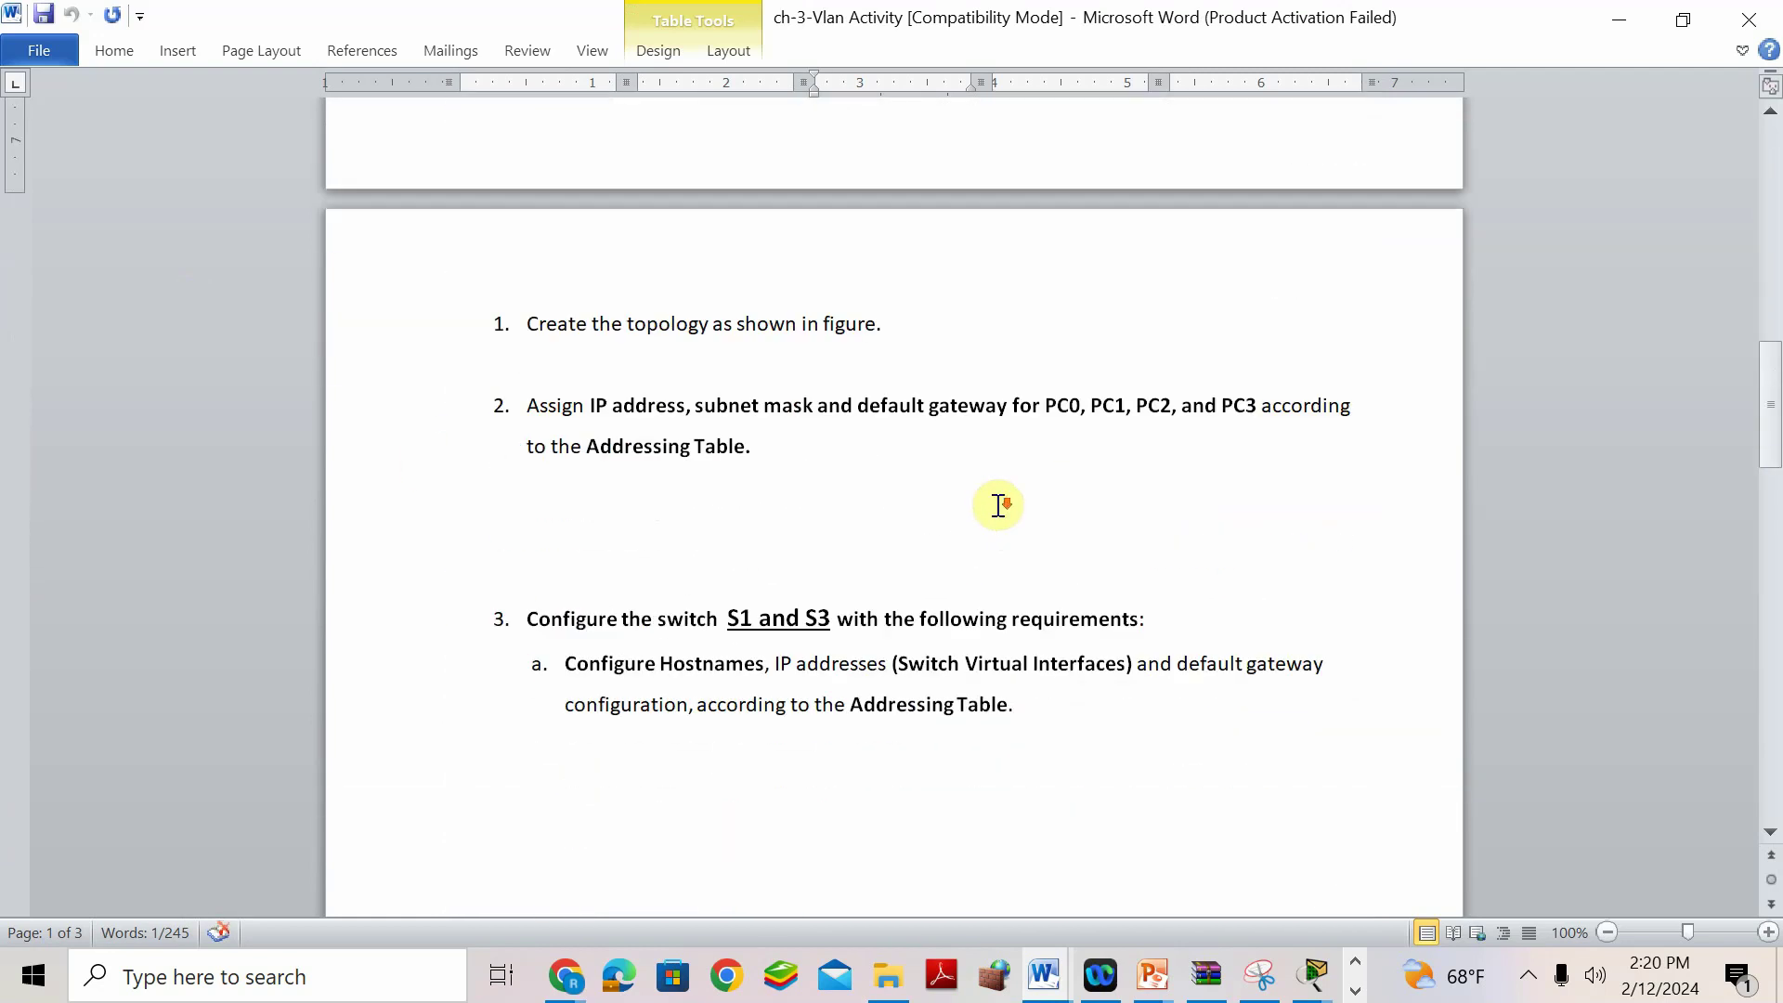
{"action": "scroll", "coordinate": [760, 604], "scroll_direction": "up", "scroll_amount": 15}
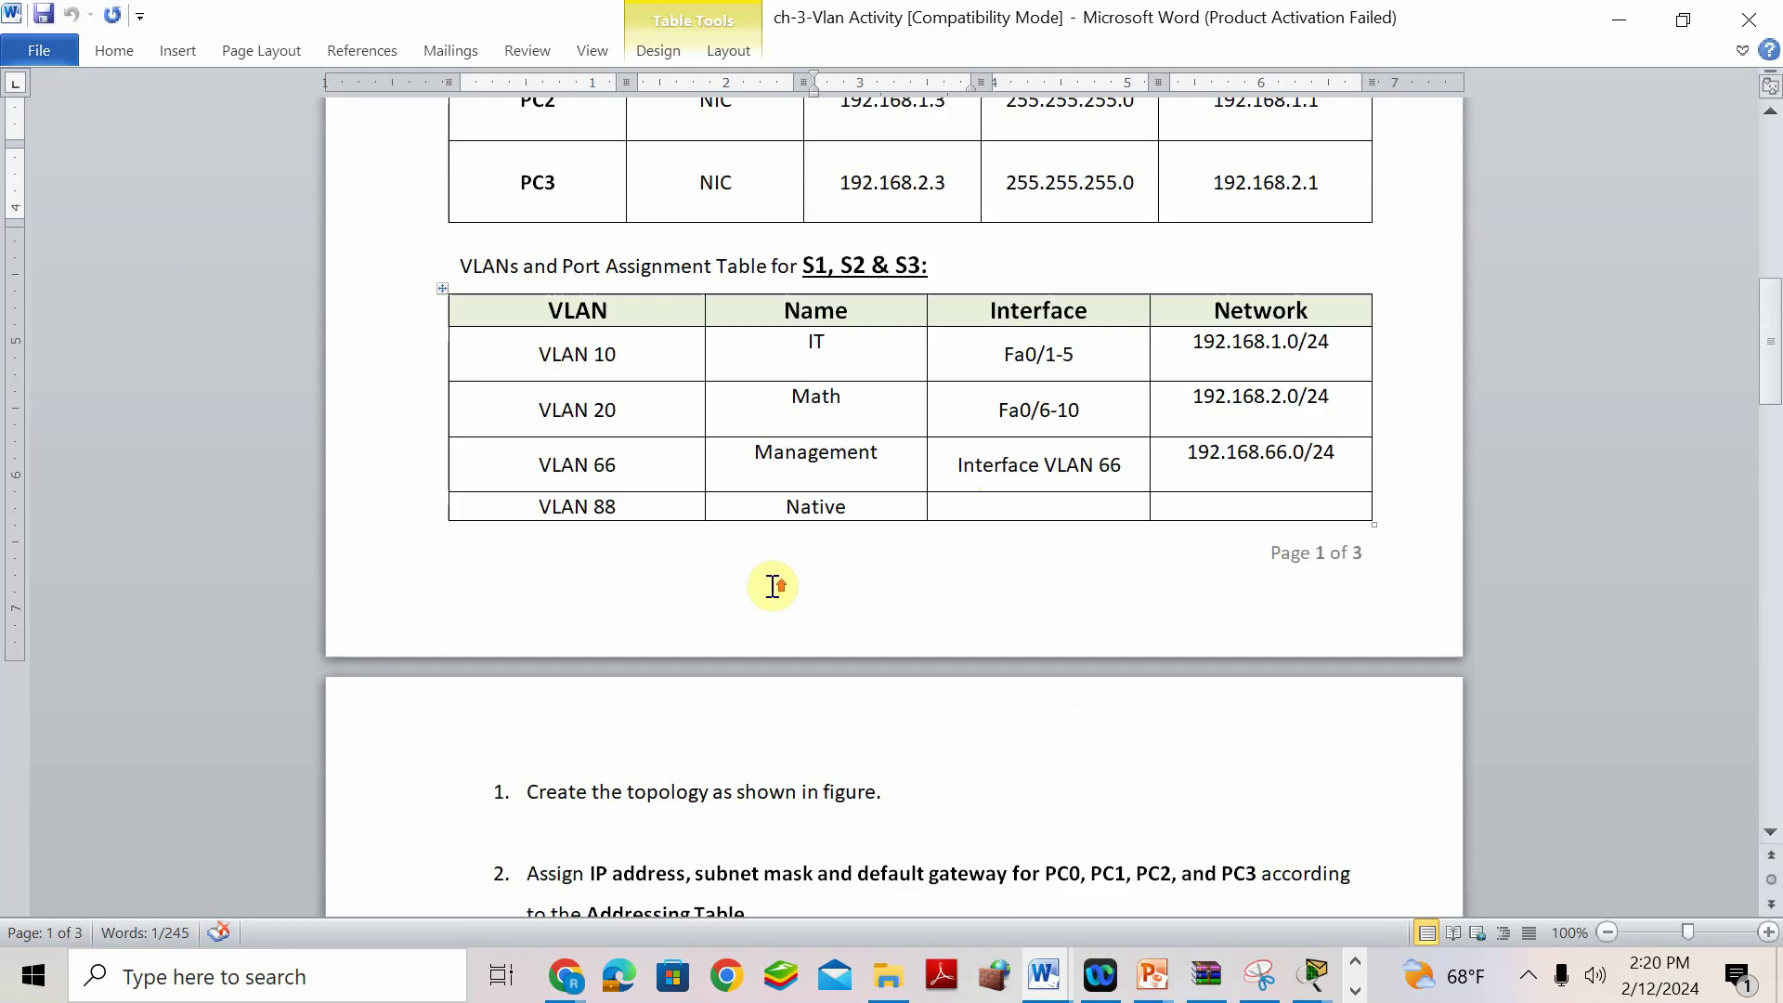
{"action": "scroll", "coordinate": [772, 587], "scroll_direction": "down", "scroll_amount": 2}
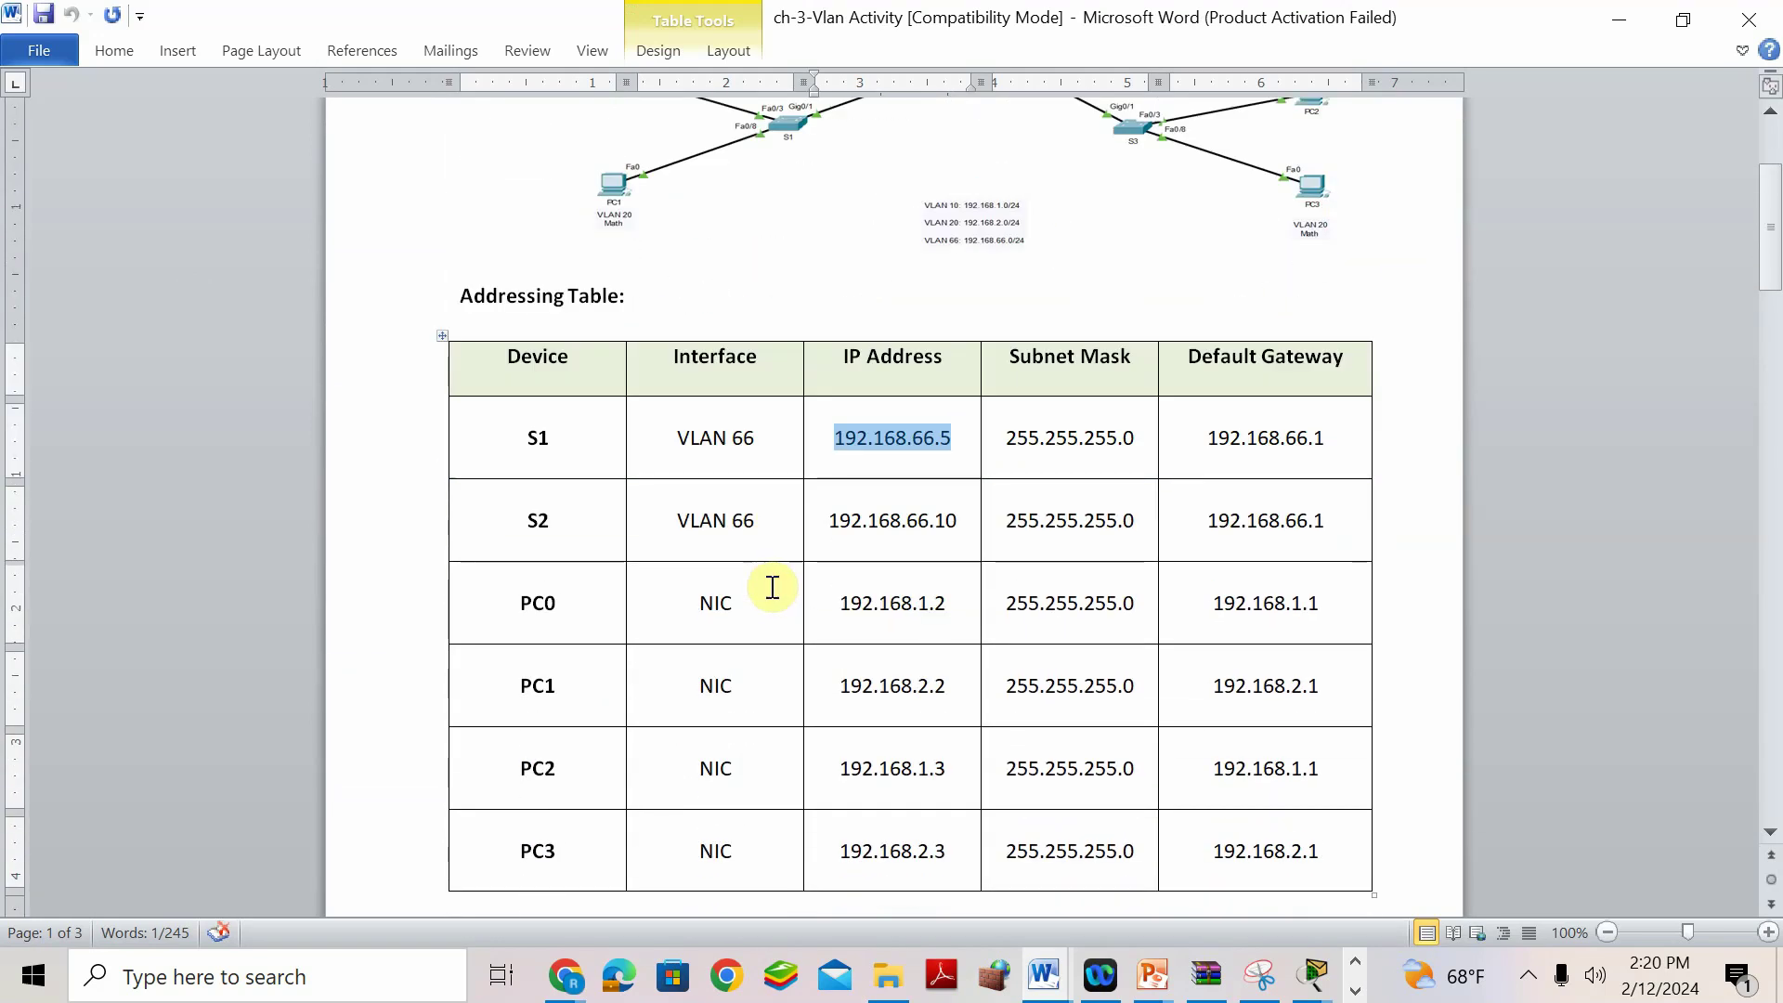
{"action": "scroll", "coordinate": [772, 587], "scroll_direction": "up", "scroll_amount": 4}
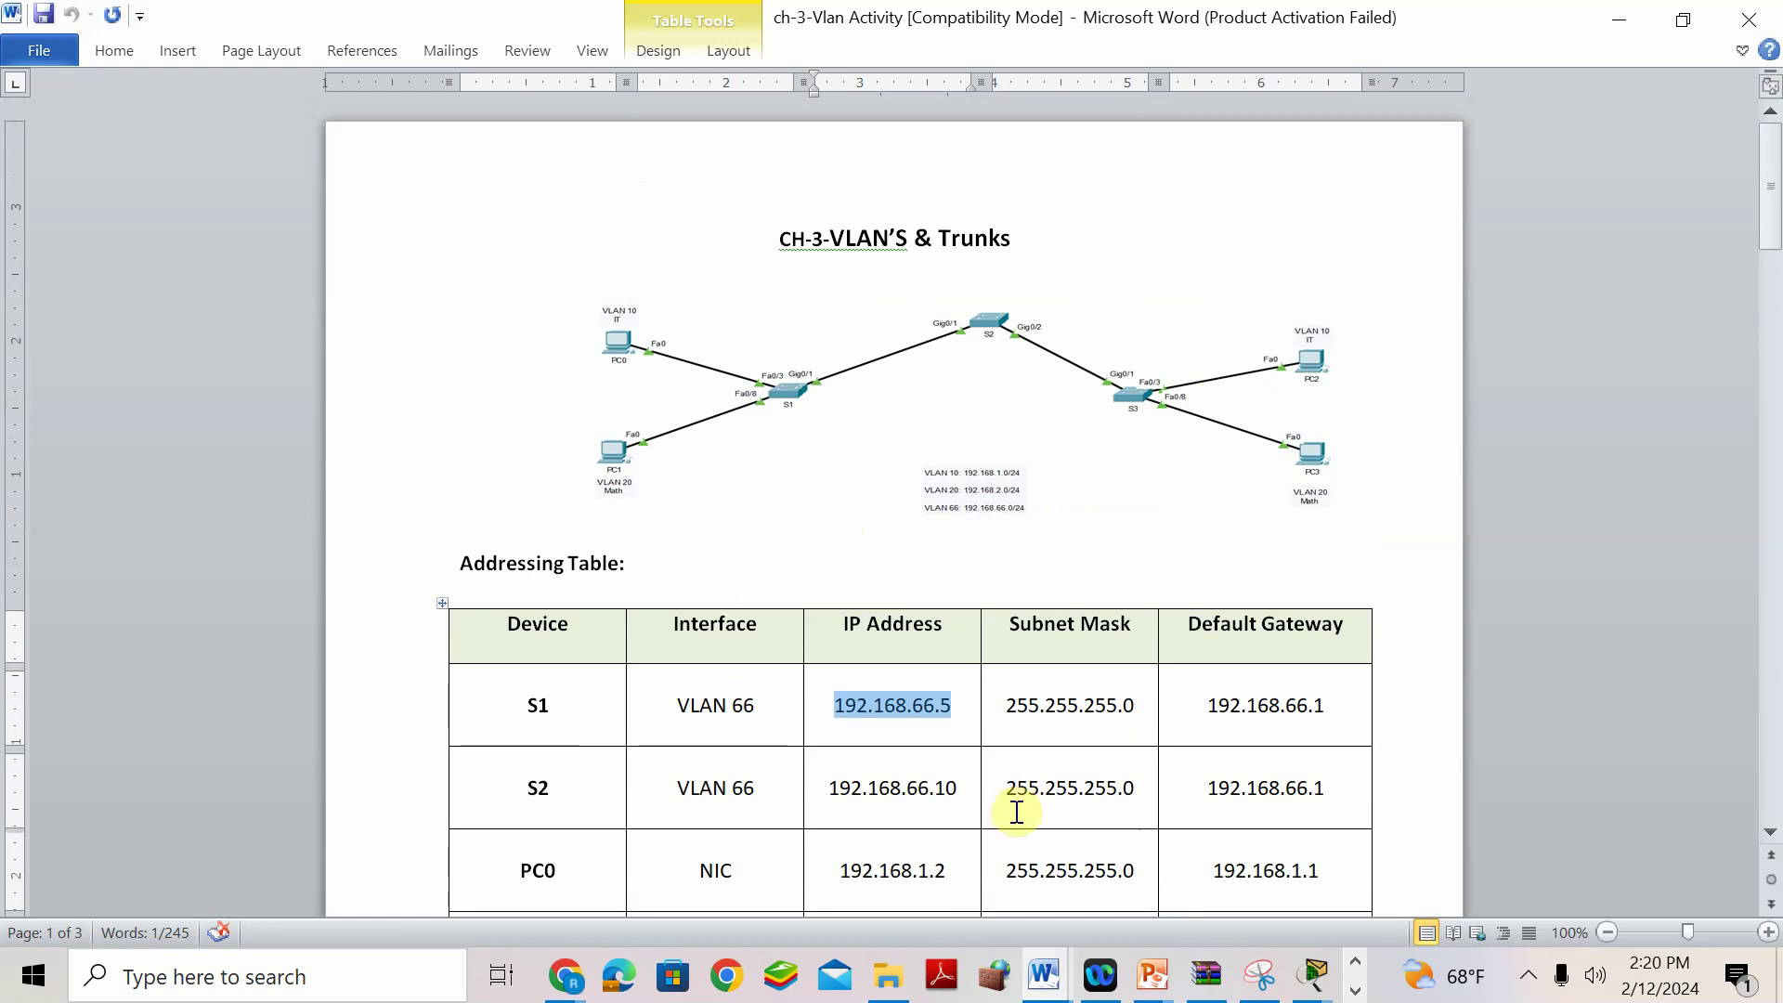
{"action": "scroll", "coordinate": [1017, 813], "scroll_direction": "down", "scroll_amount": 6}
Check the key-ch-3-Vlan Activity document, then correct device S2 to S3 in the ch-3-Vlan Activity Addressing Table and save the document.
{"action": "left_click", "coordinate": [1052, 989]}
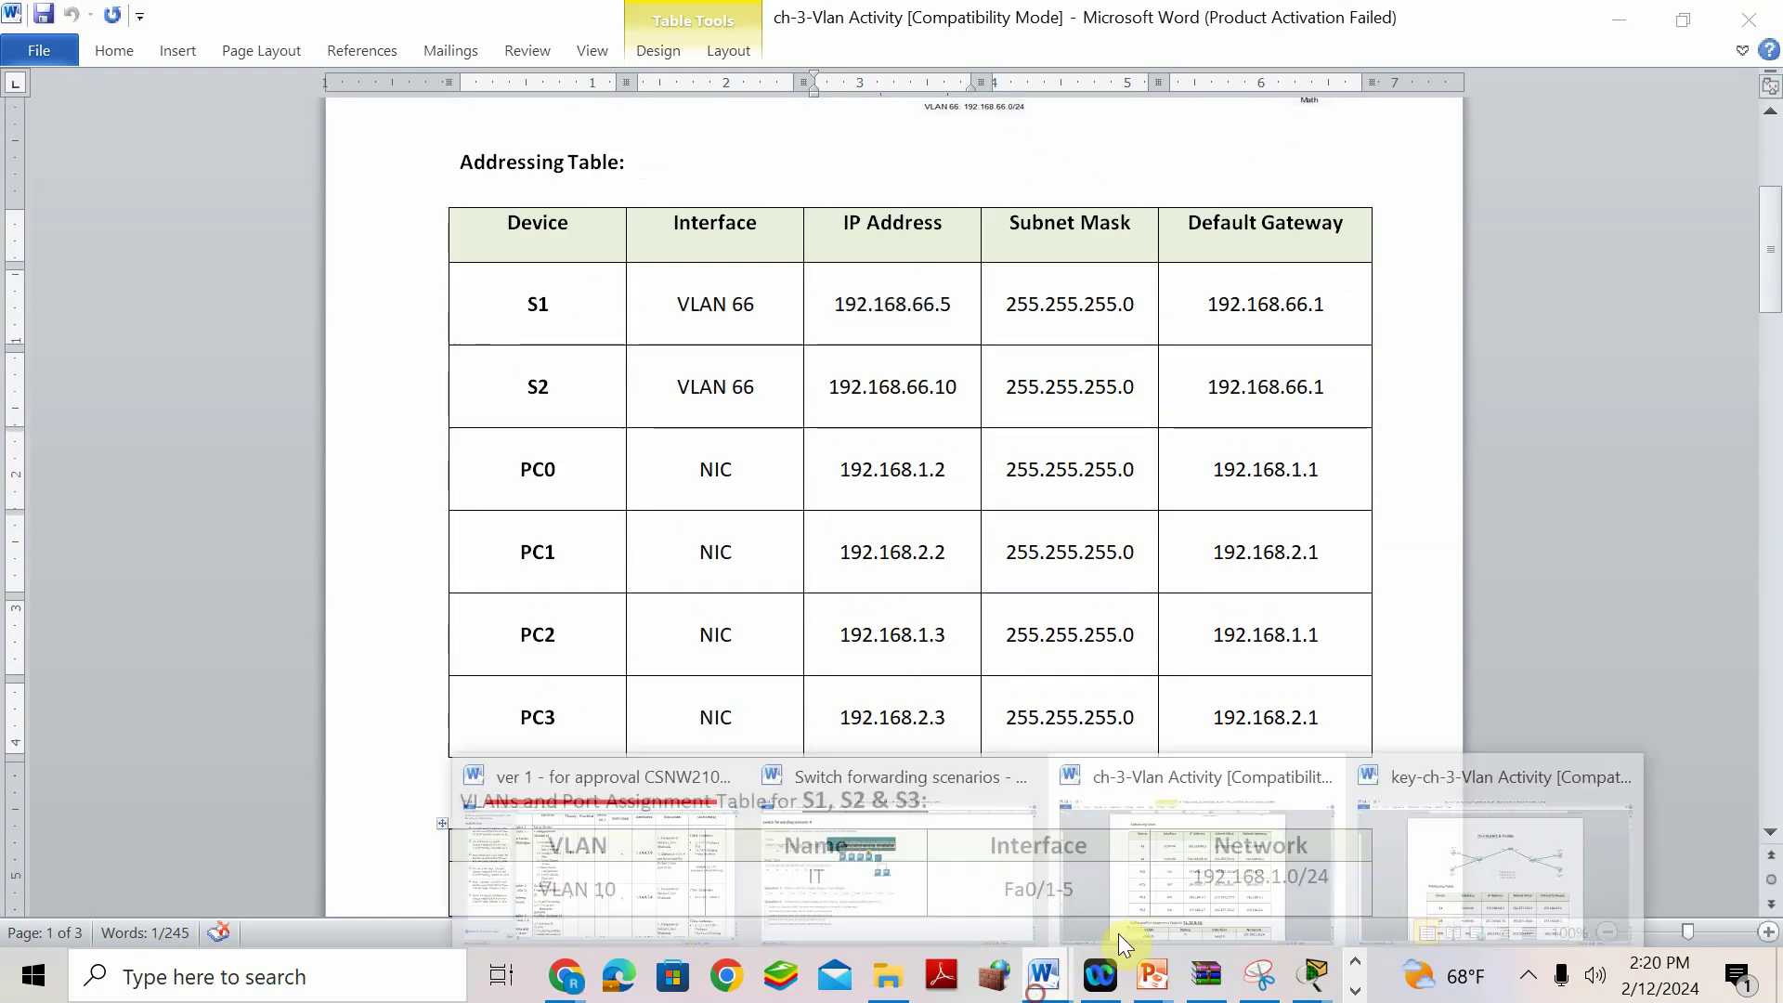
{"action": "left_click", "coordinate": [1402, 780]}
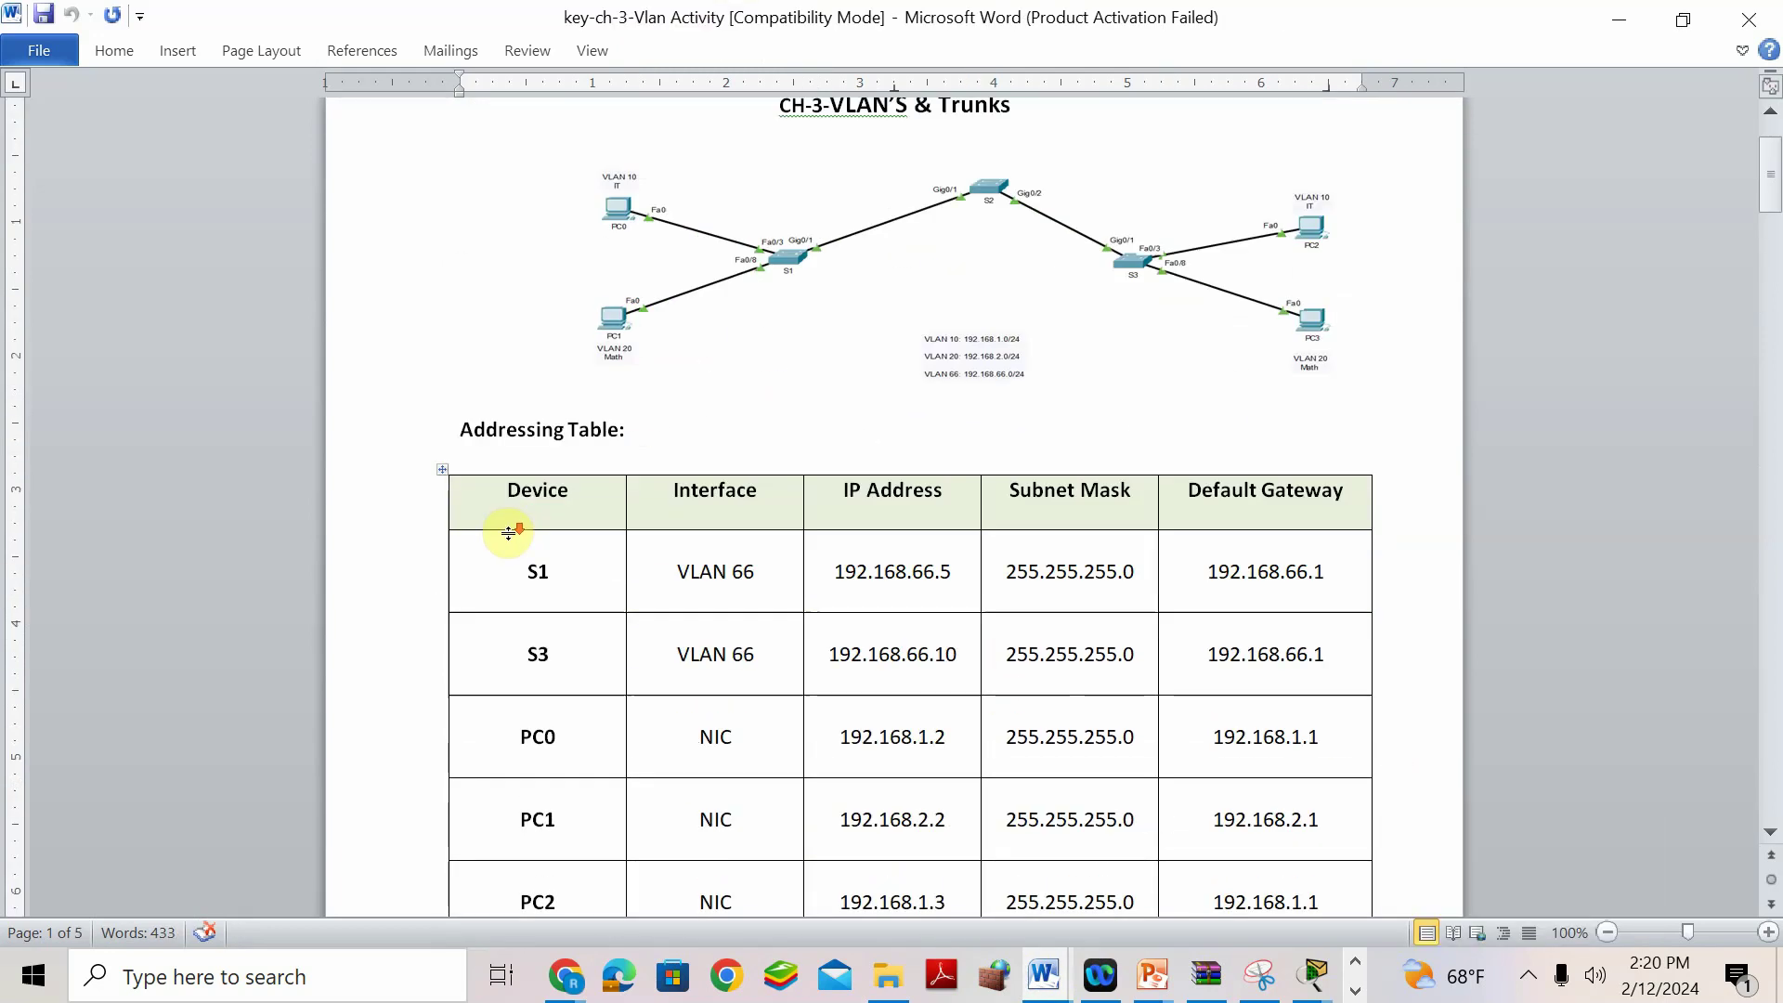
{"action": "left_click", "coordinate": [1047, 980]}
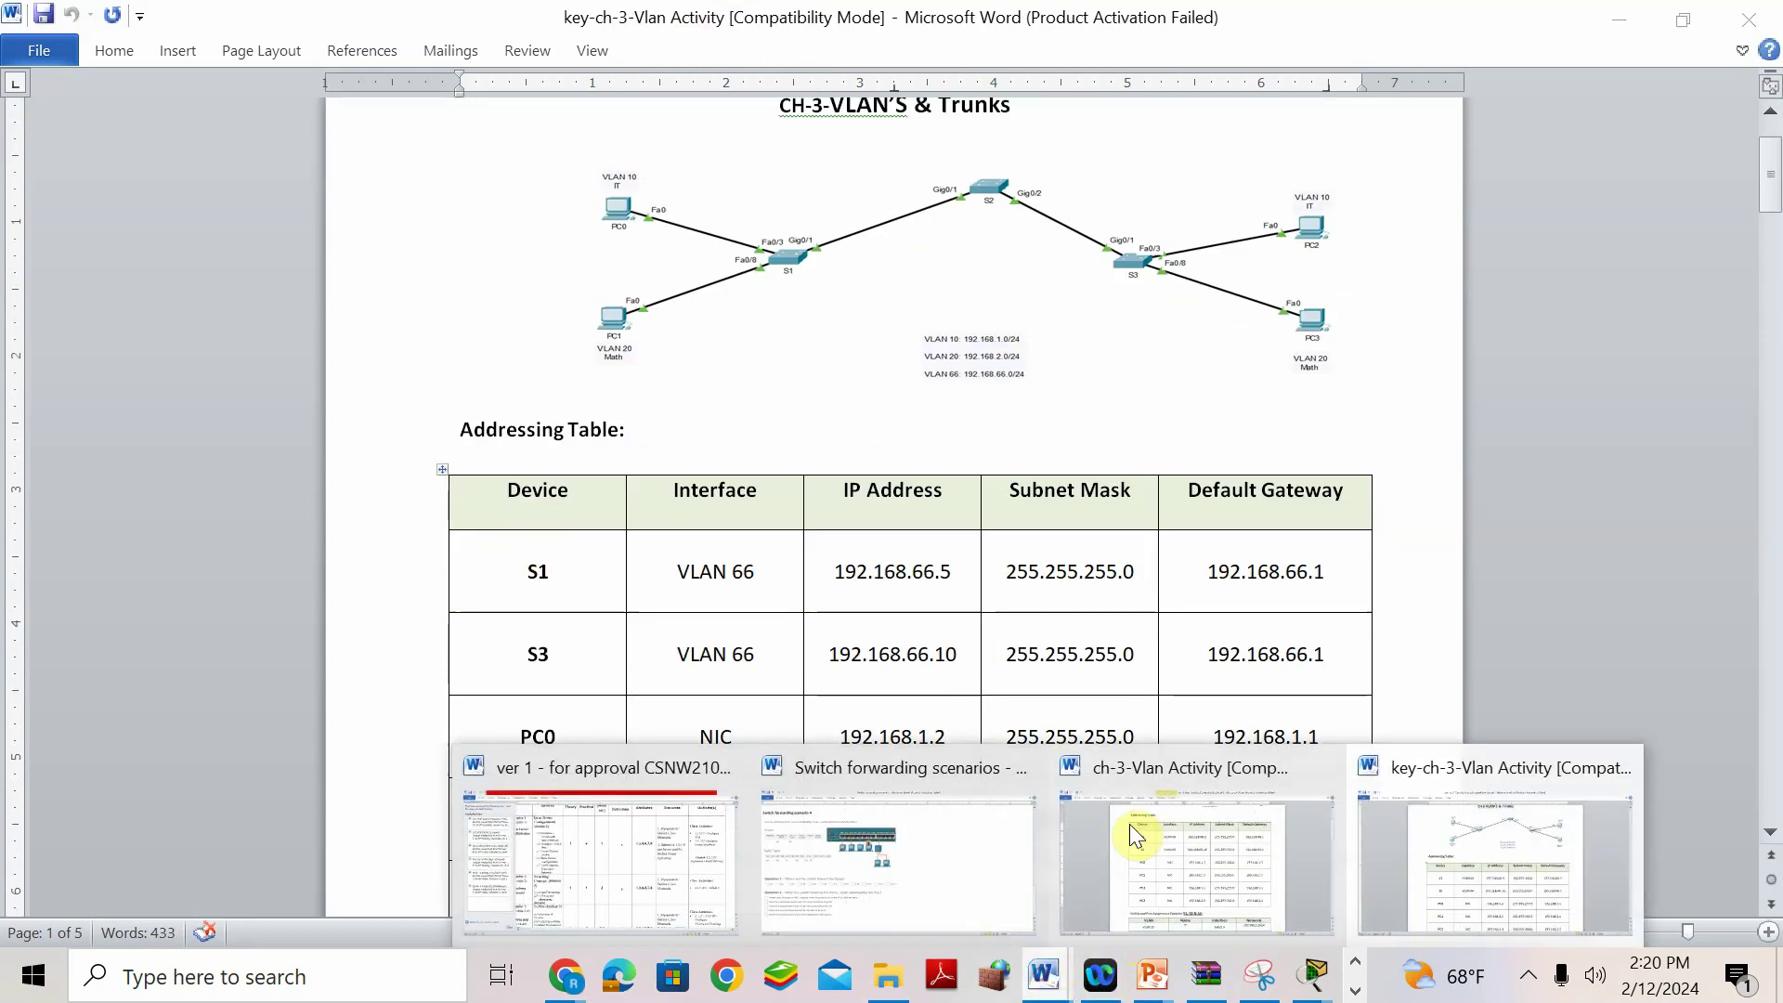
{"action": "left_click", "coordinate": [1091, 910]}
{"action": "left_click", "coordinate": [569, 386]}
{"action": "key", "text": "BackSpace"}
{"action": "type", "text": "3"}
{"action": "key", "text": "ctrl+s"}
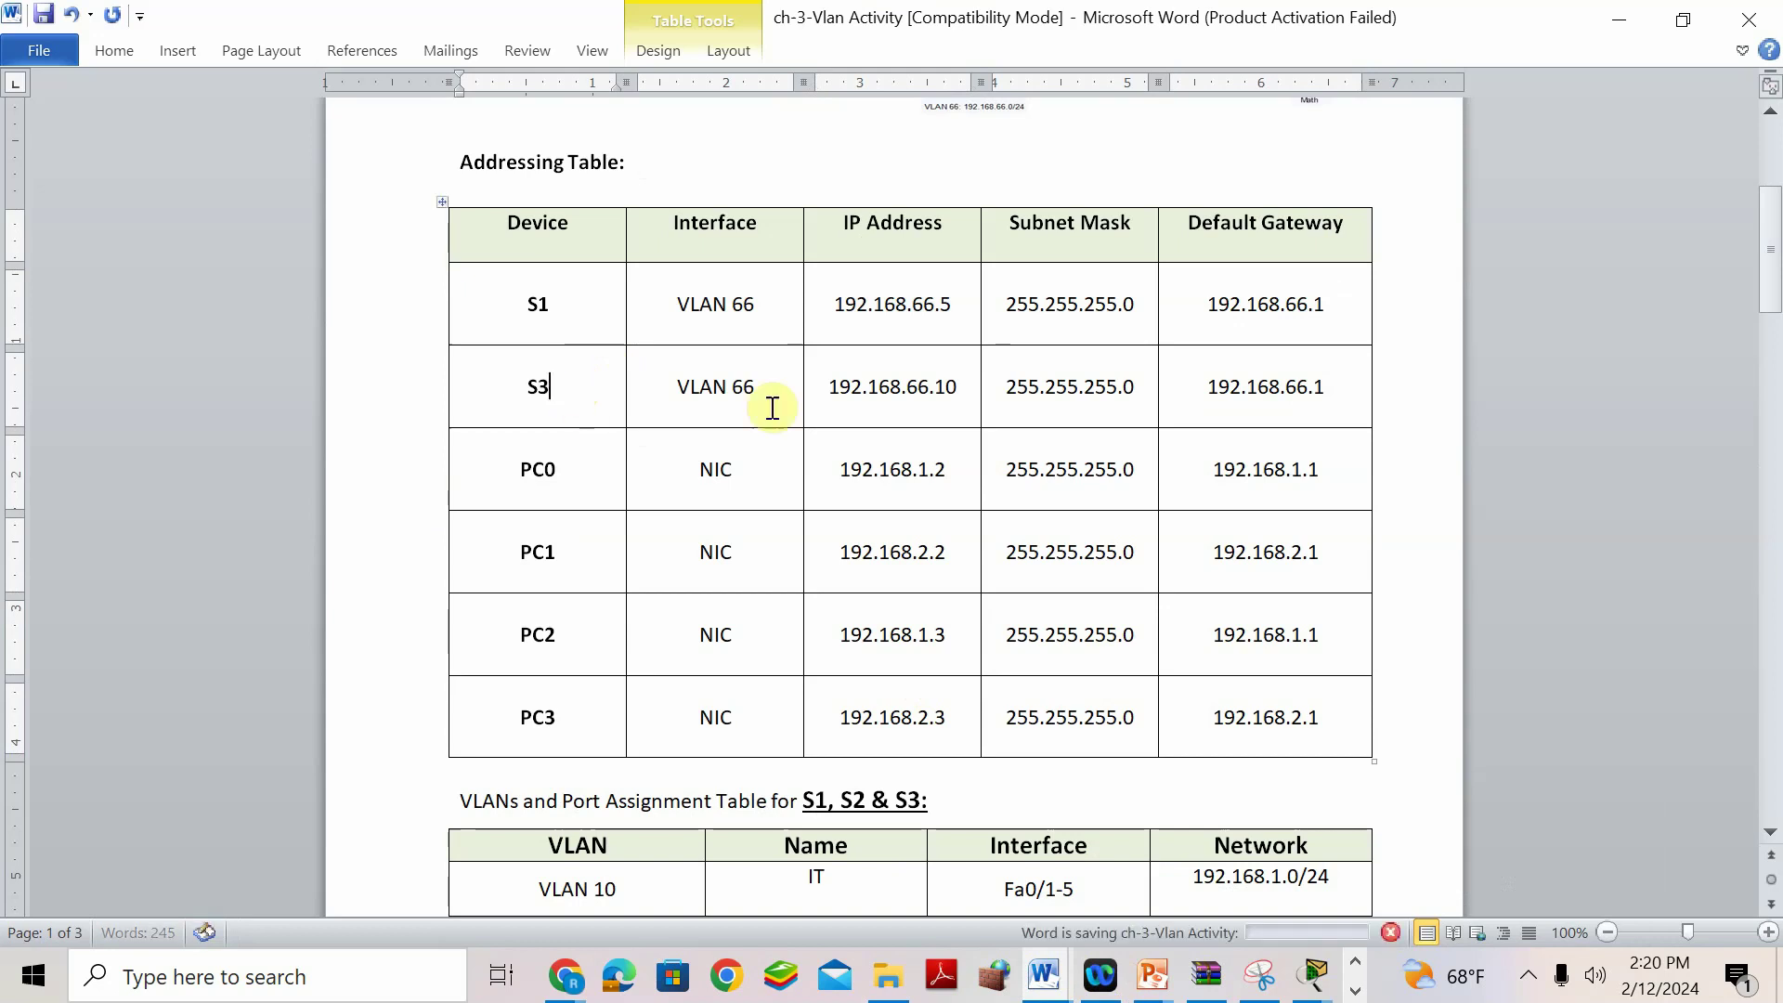
Switch to Packet Tracer, open switch S1's command line and enter global configuration mode with en and conf t.
{"action": "left_click", "coordinate": [1313, 982]}
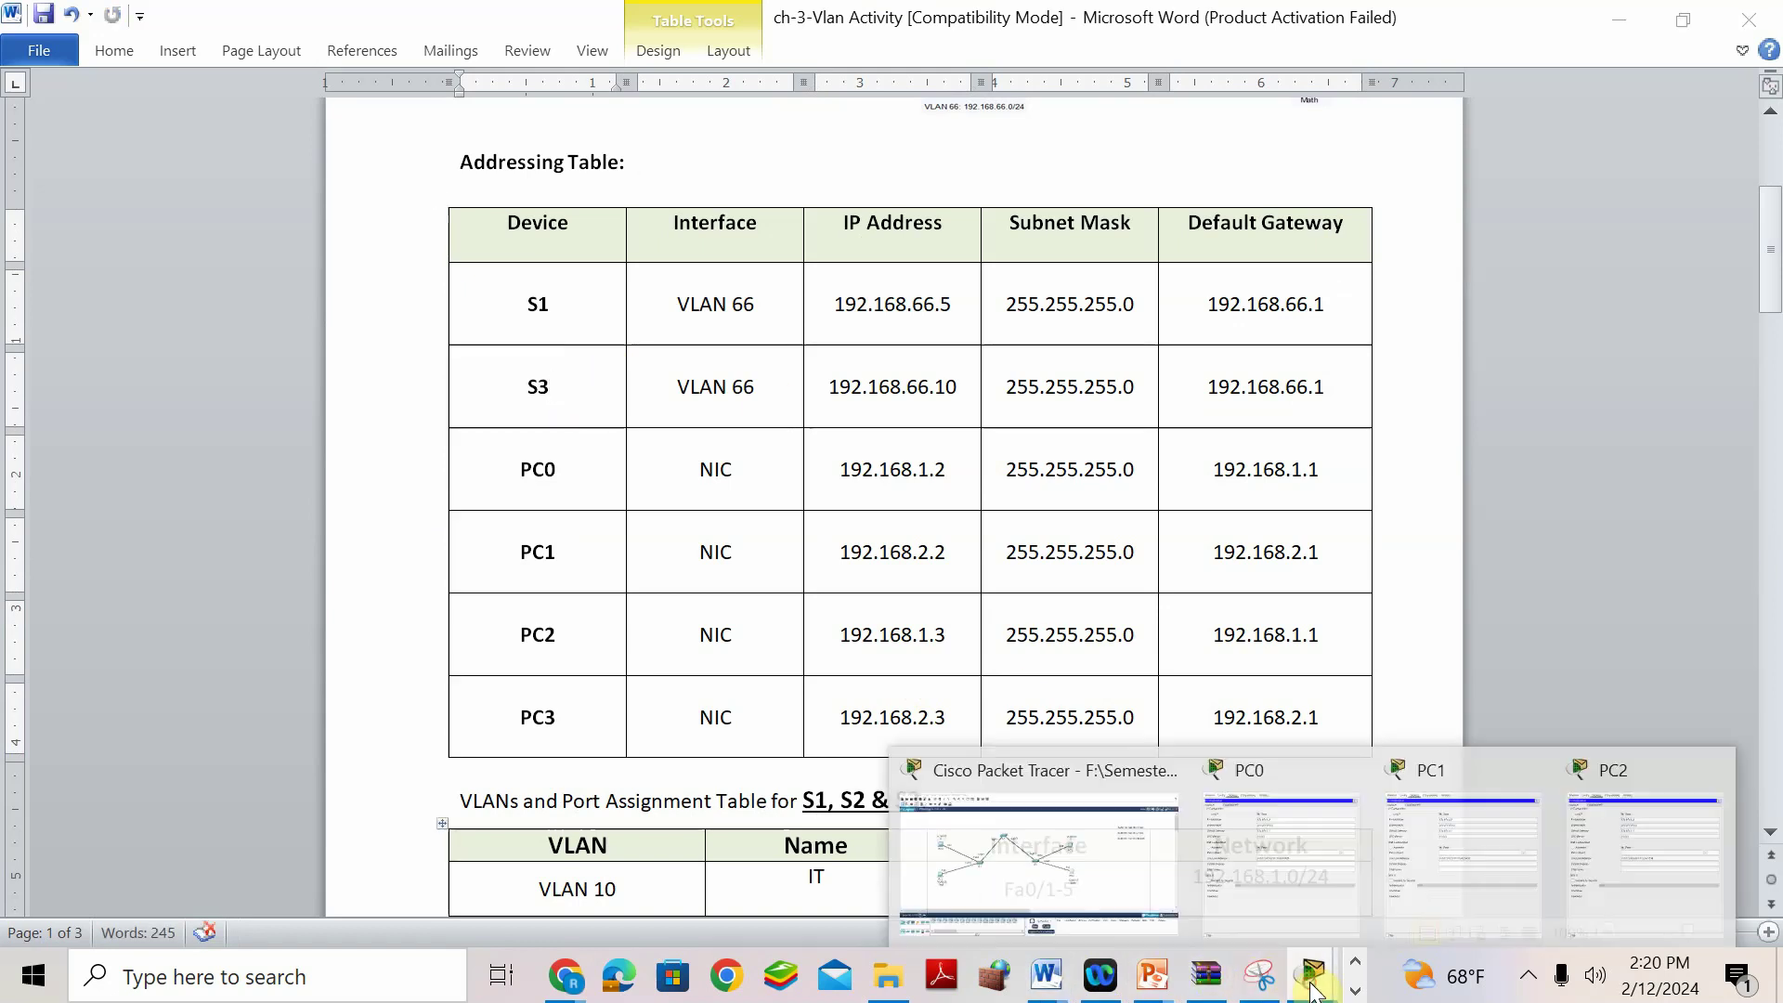
{"action": "left_click", "coordinate": [1143, 762]}
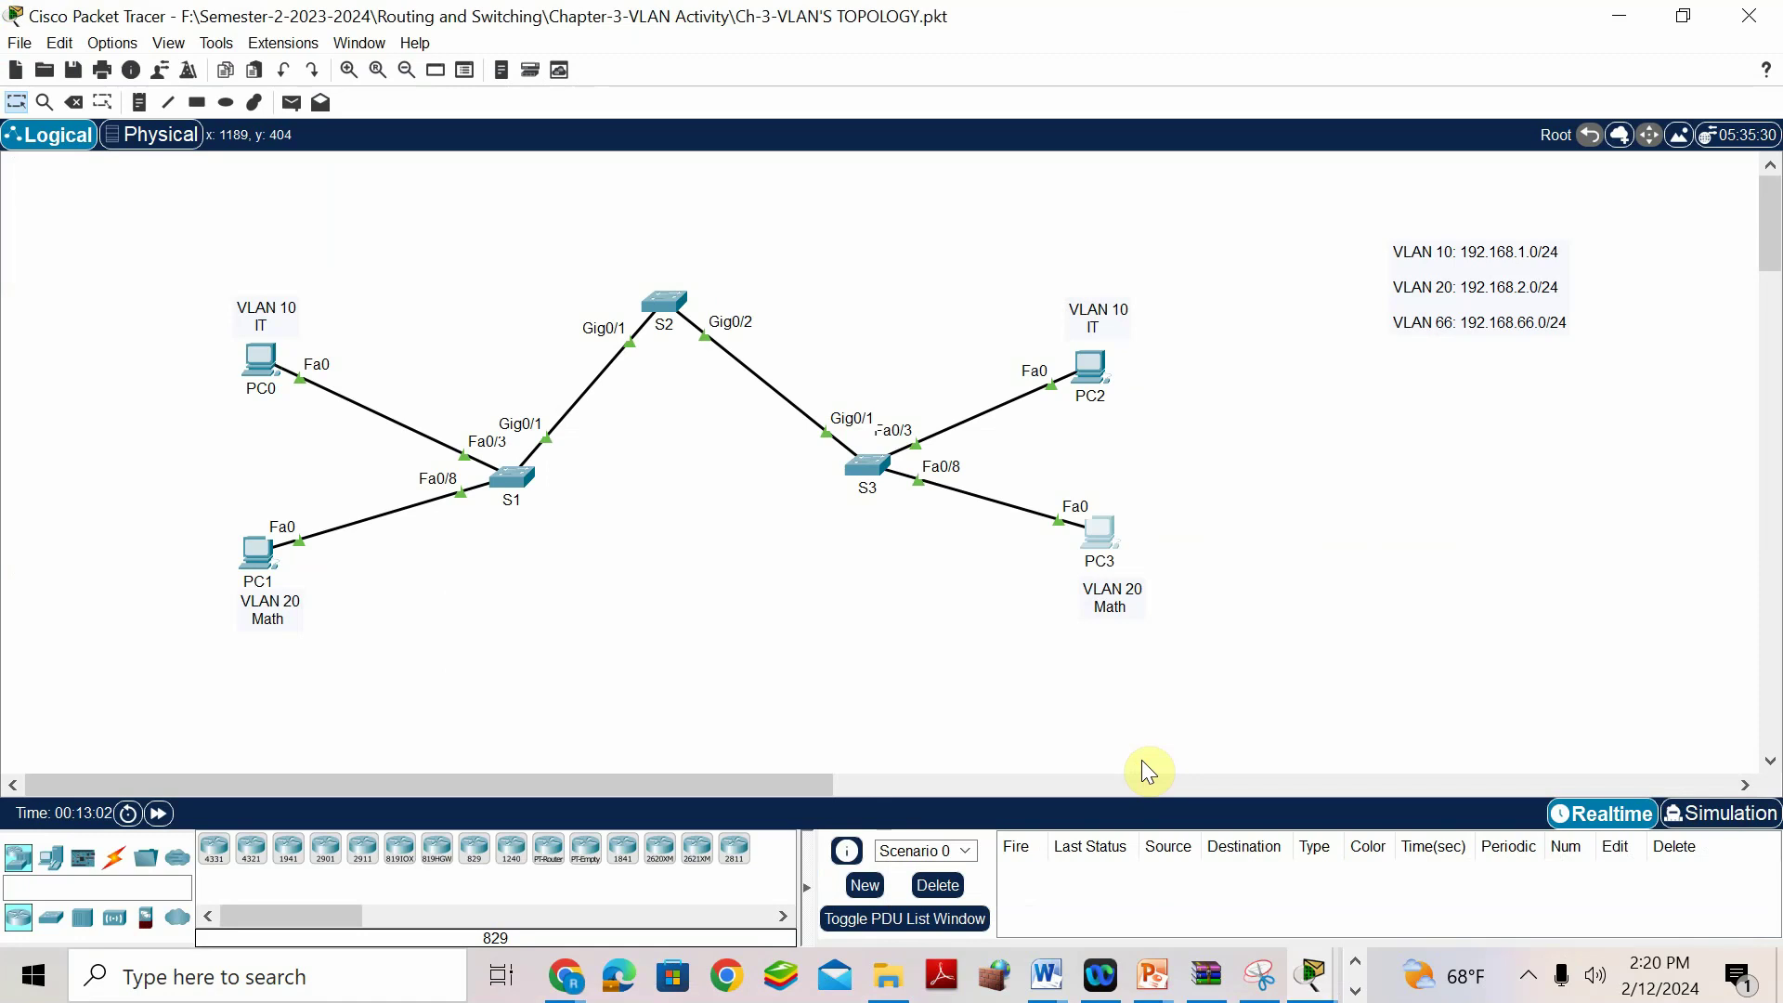
{"action": "left_click", "coordinate": [516, 480]}
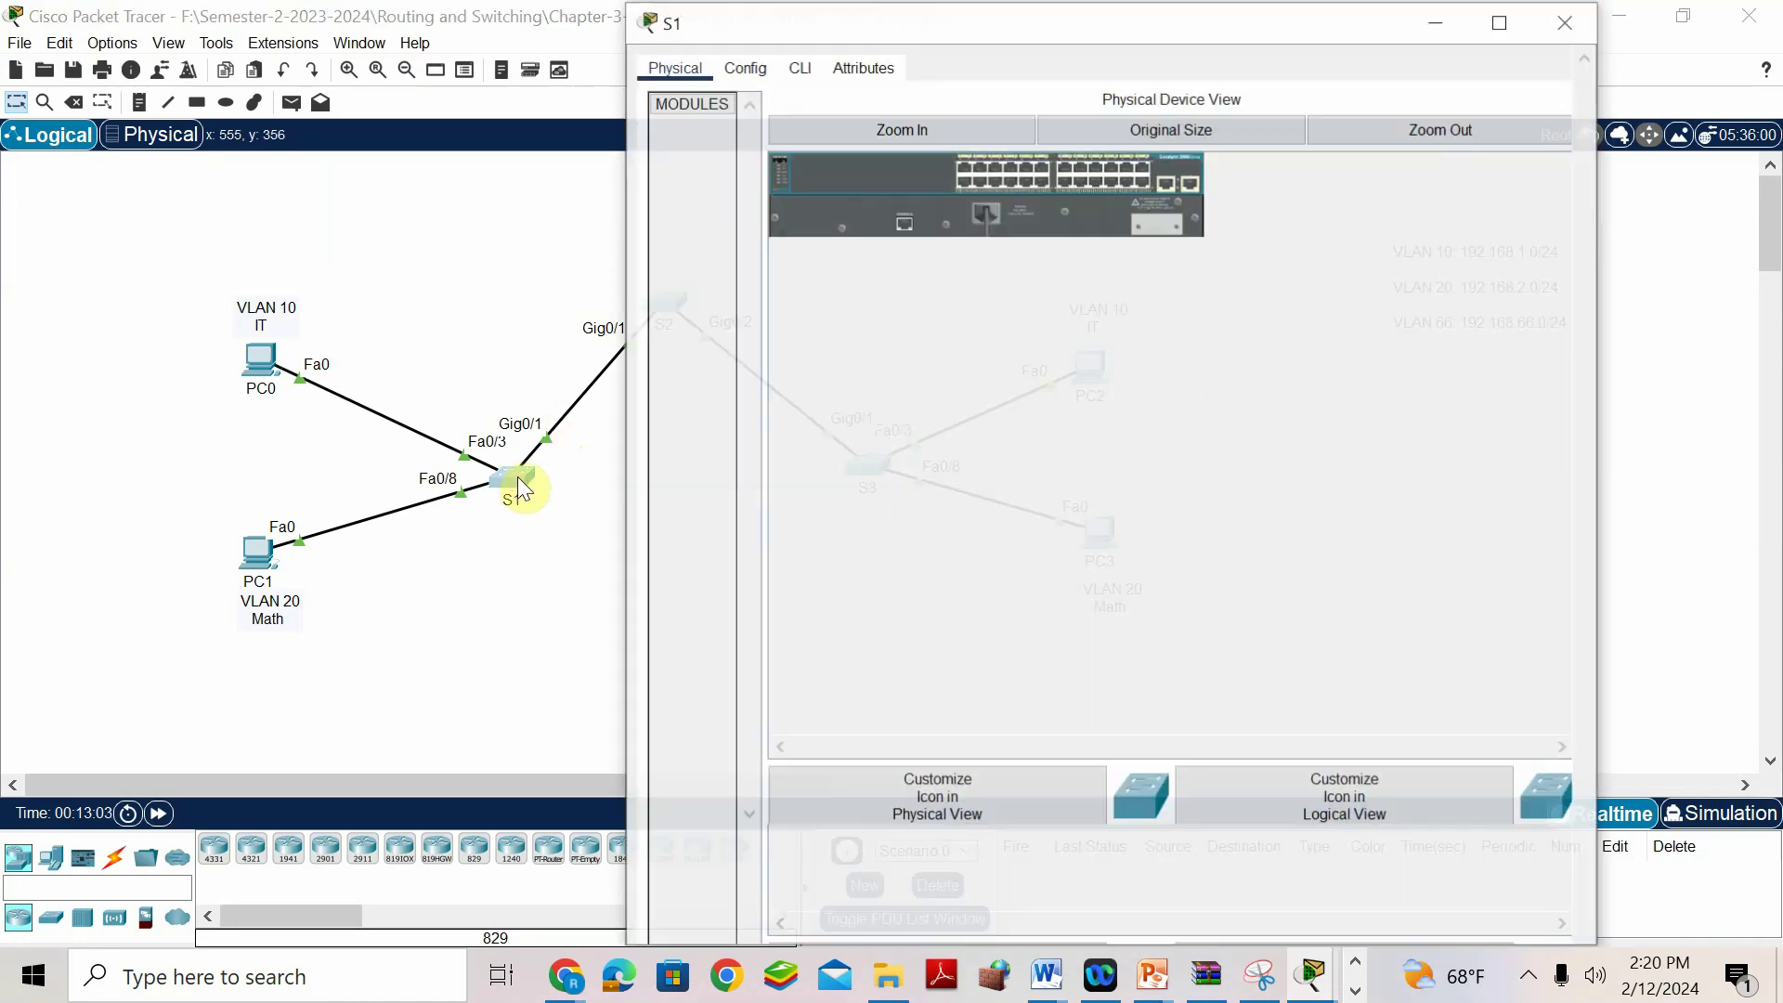
{"action": "left_click", "coordinate": [799, 67]}
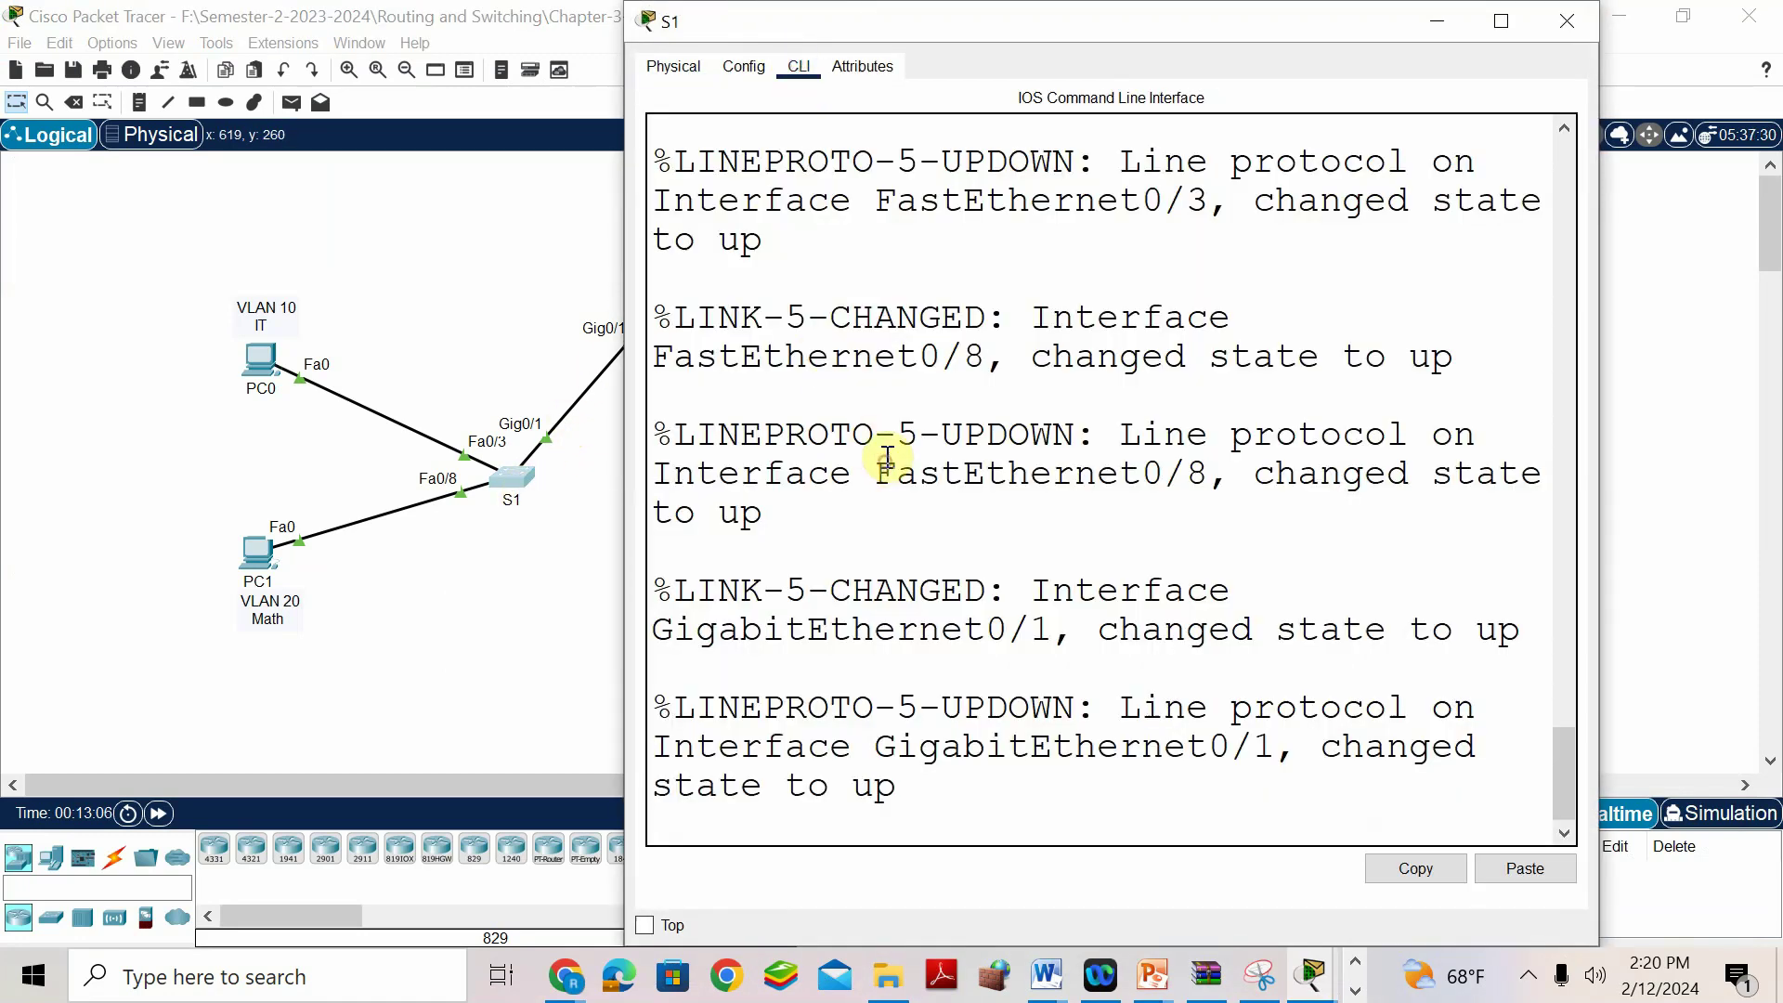
{"action": "key", "text": "Return"}
{"action": "type", "text": "en"}
{"action": "key", "text": "Return"}
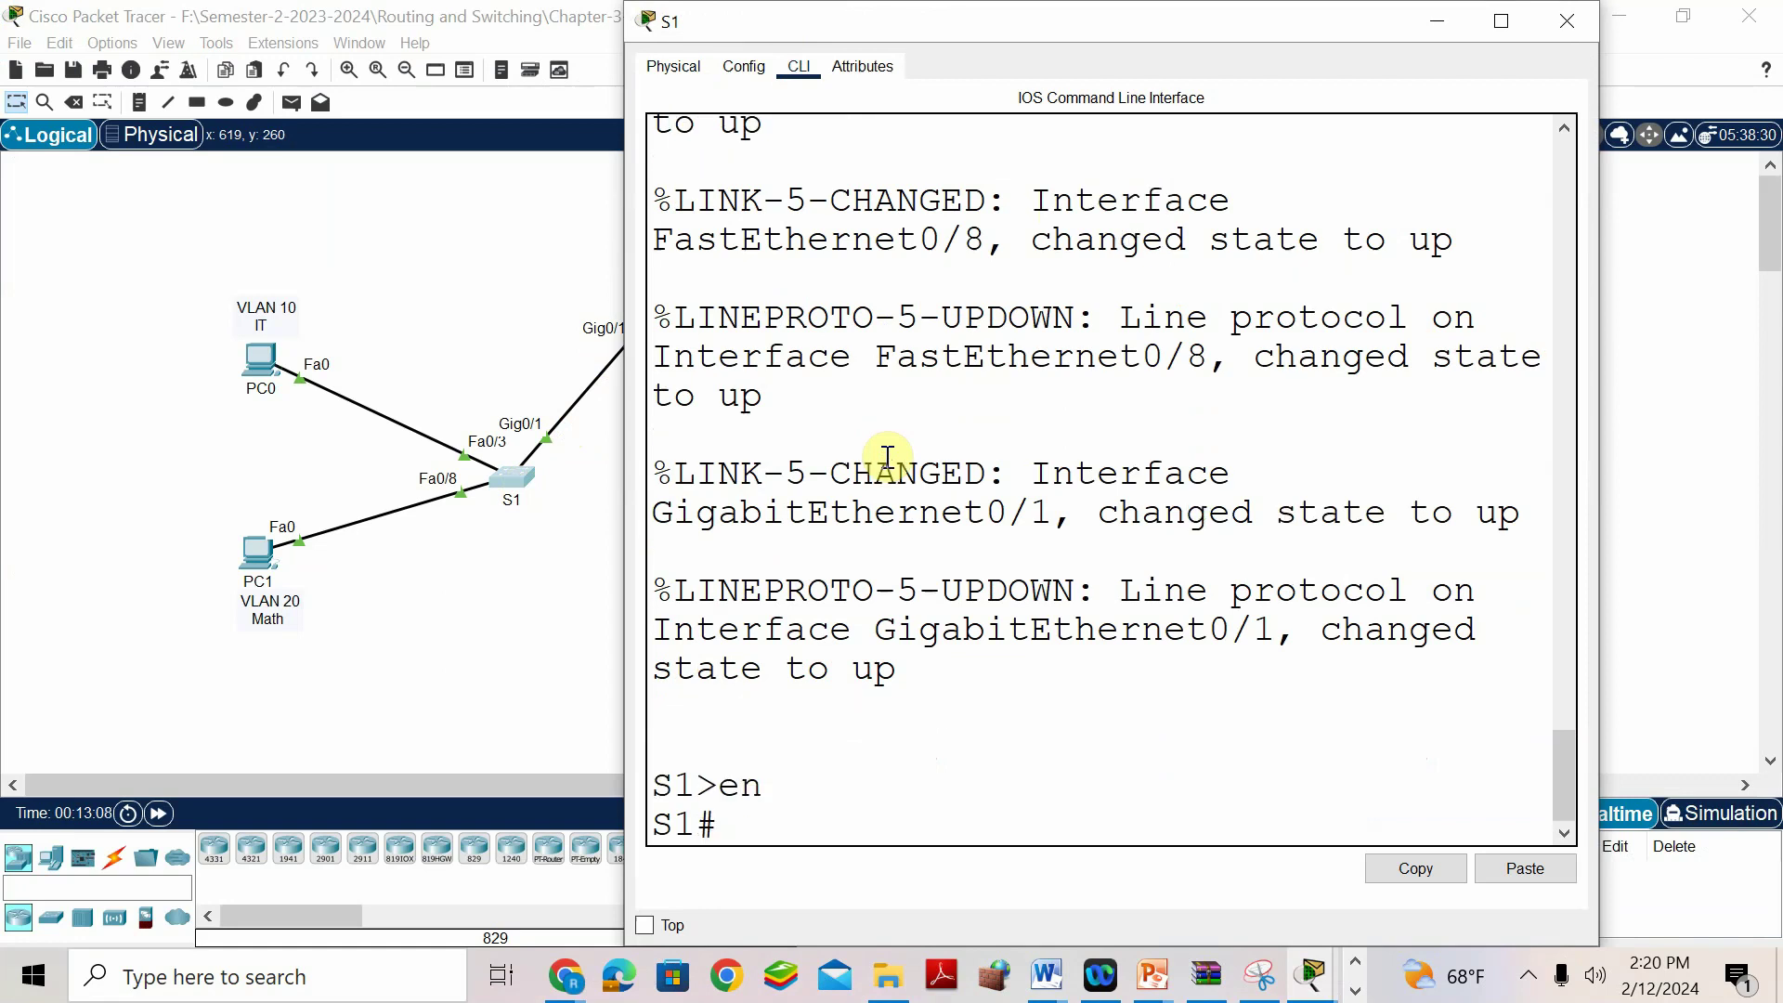
{"action": "type", "text": "conf t"}
{"action": "key", "text": "Return"}
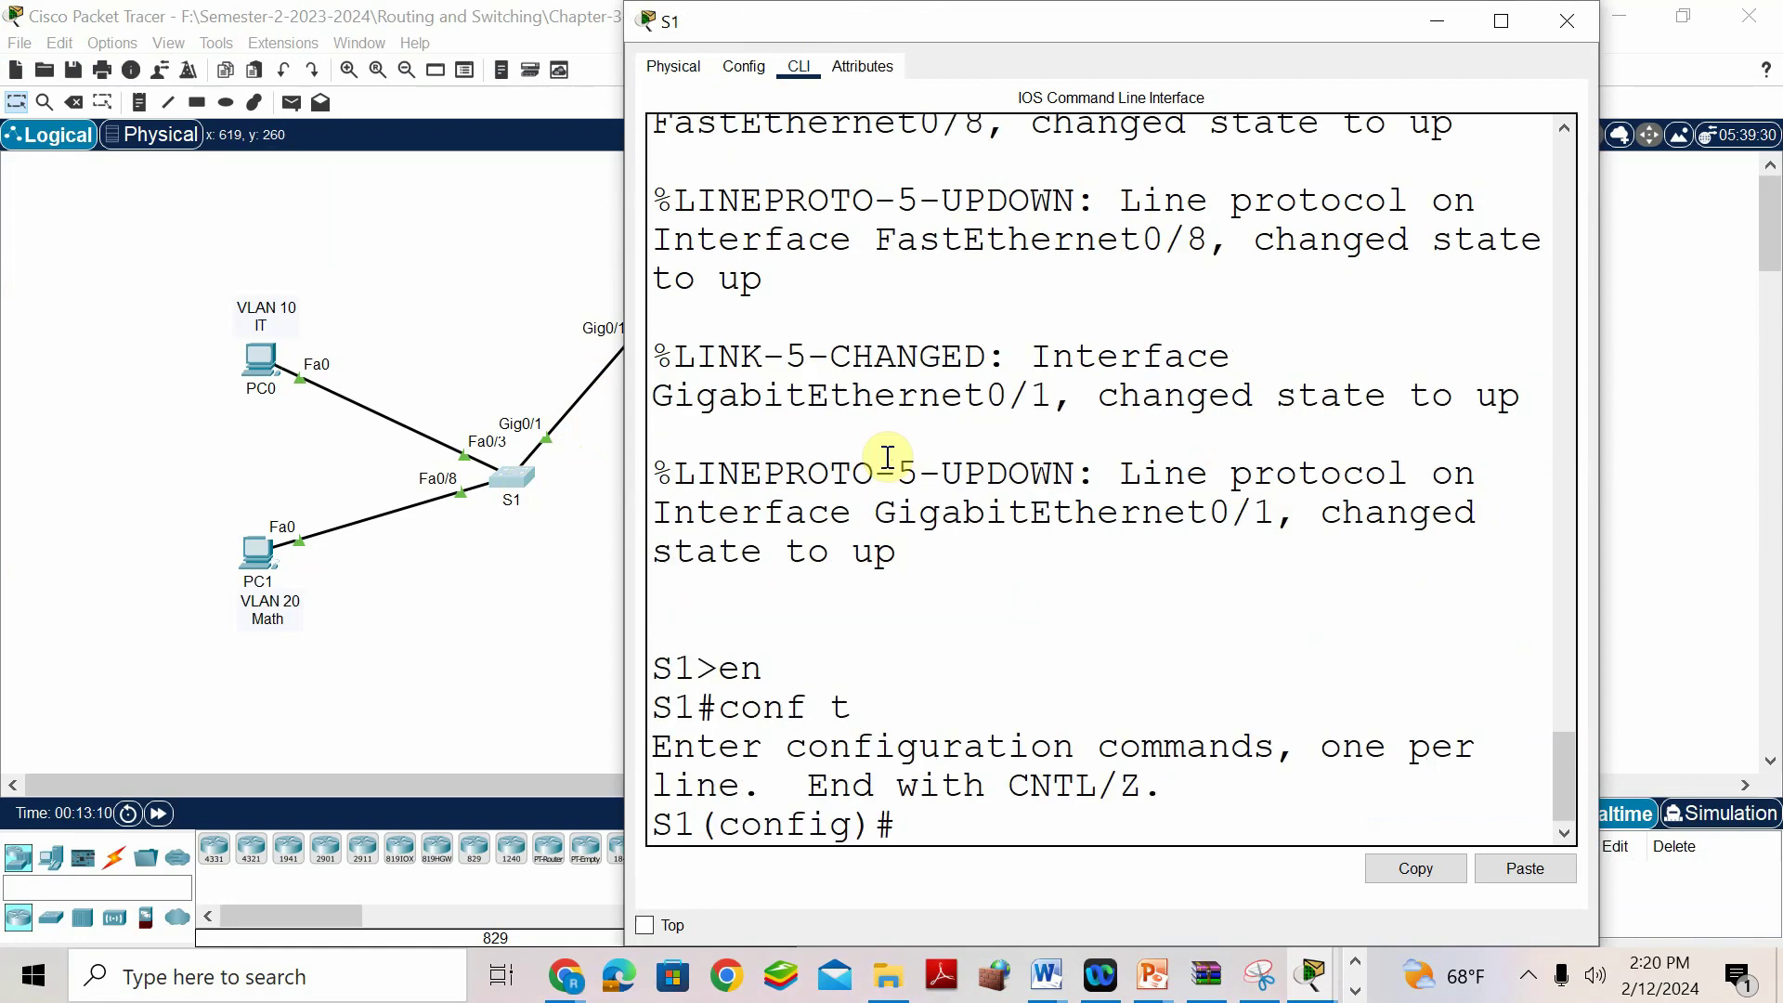
Set the switch's hostname to S1.
{"action": "type", "text": "host"}
{"action": "key", "text": "Tab"}
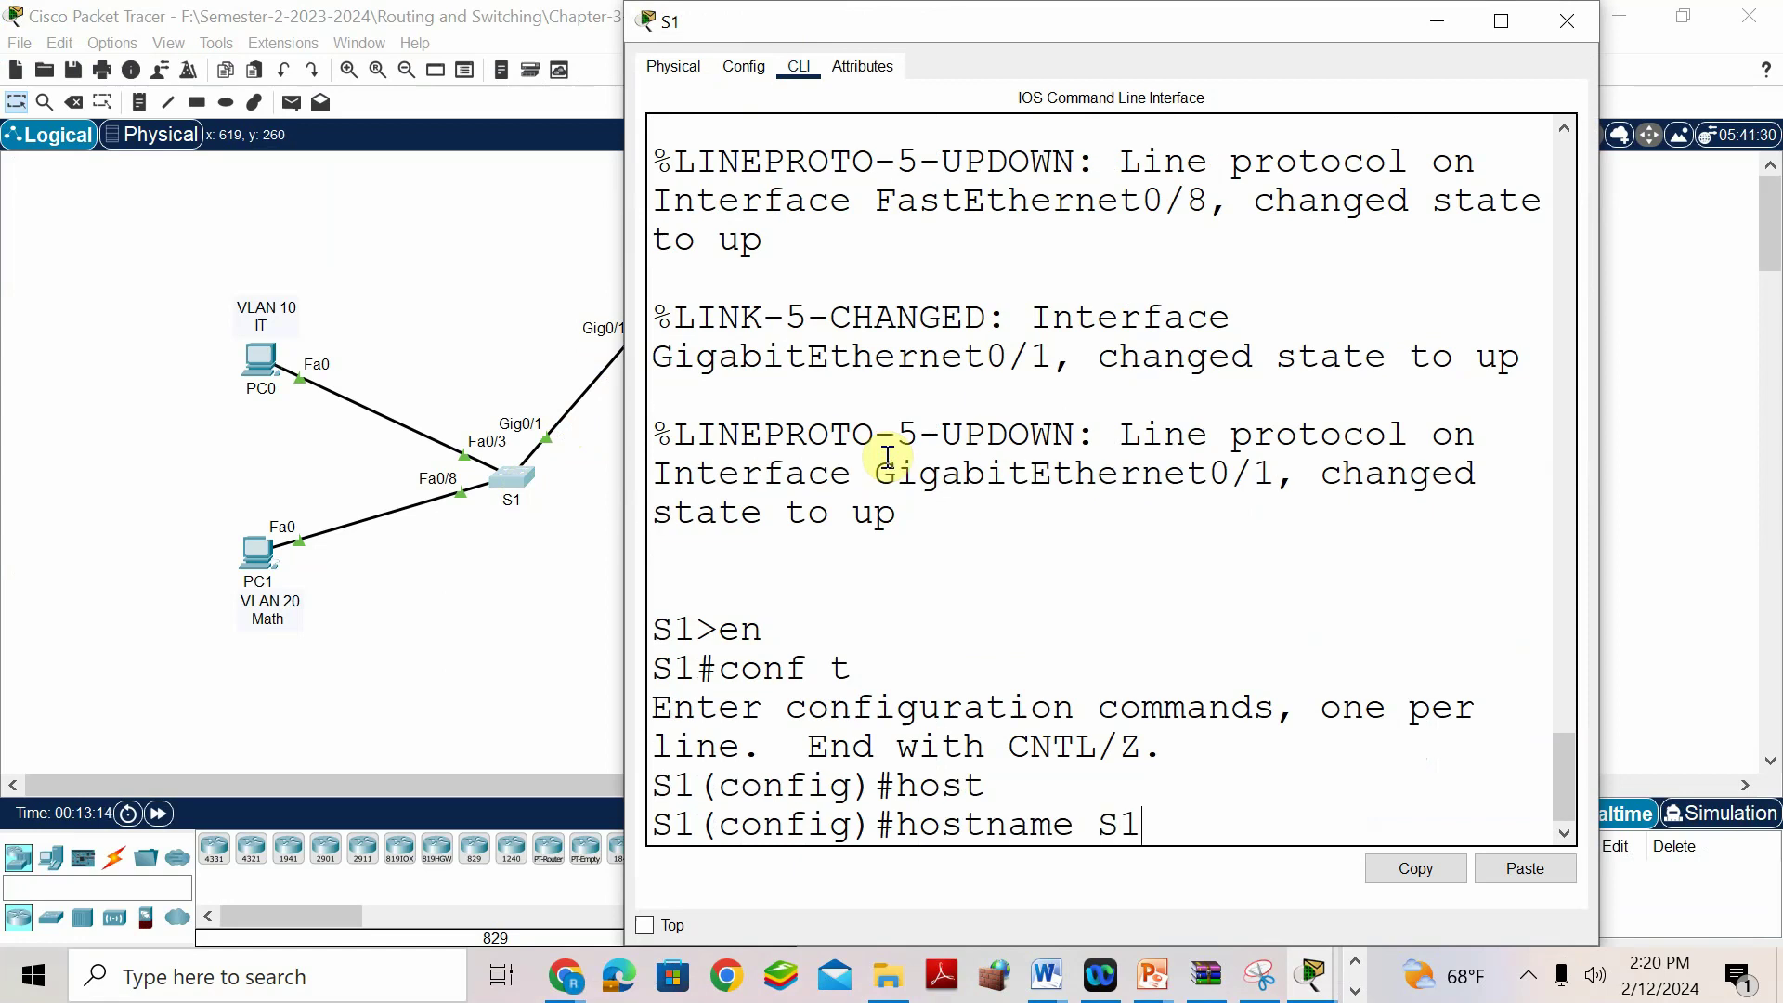
{"action": "type", "text": "S1"}
{"action": "key", "text": "Return"}
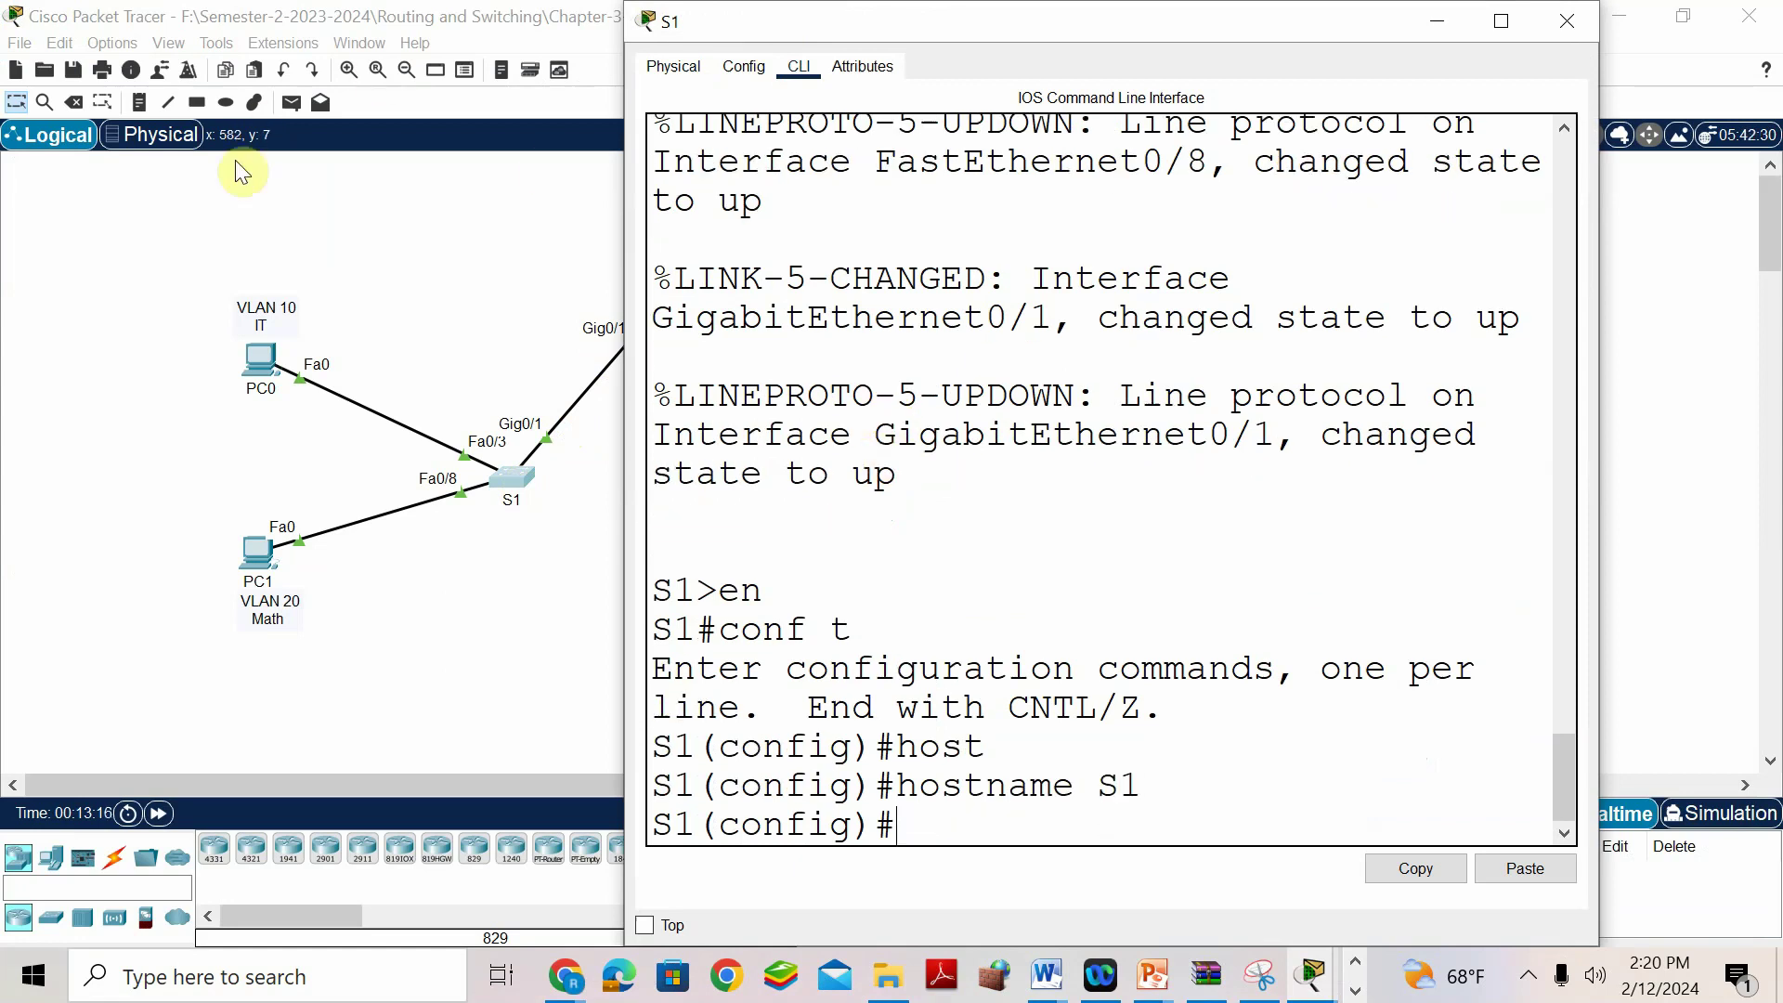
Return to the ch-3-Vlan Activity Word document and copy S1's VLAN 66 IP address, 192.168.66.5, from the Addressing Table.
{"action": "left_click", "coordinate": [1052, 982]}
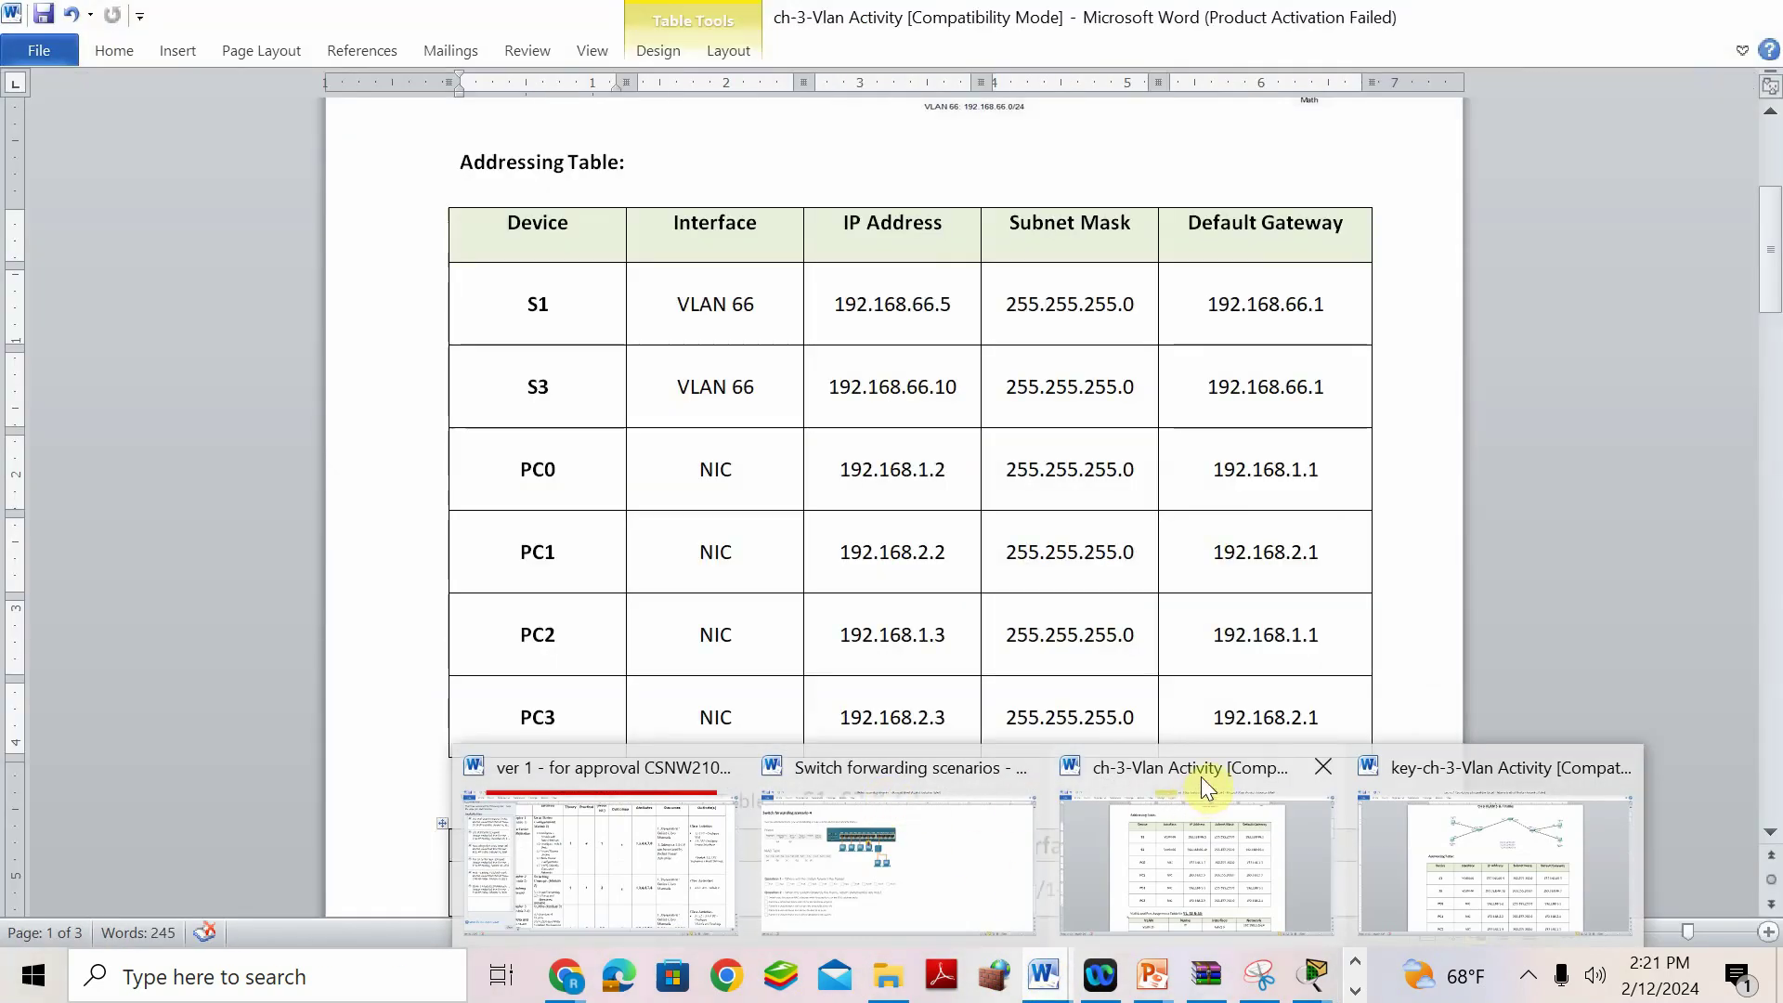
{"action": "left_click", "coordinate": [1205, 787]}
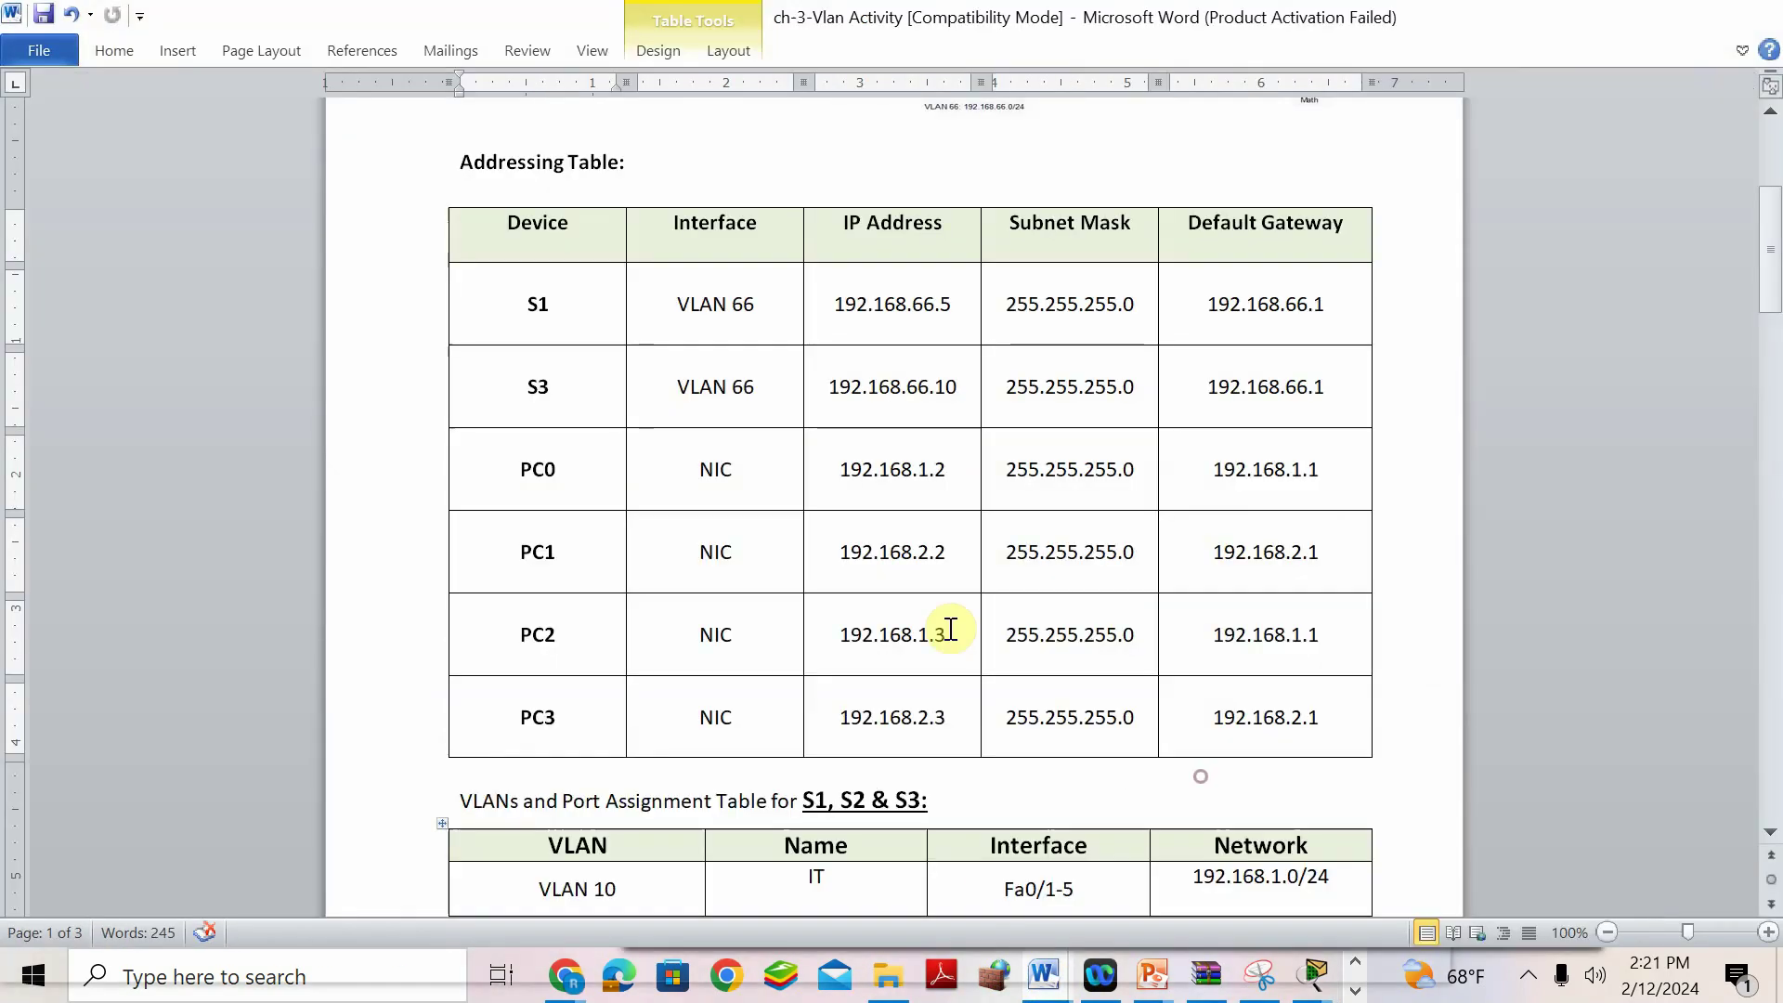
{"action": "scroll", "coordinate": [944, 617], "scroll_direction": "down", "scroll_amount": 15}
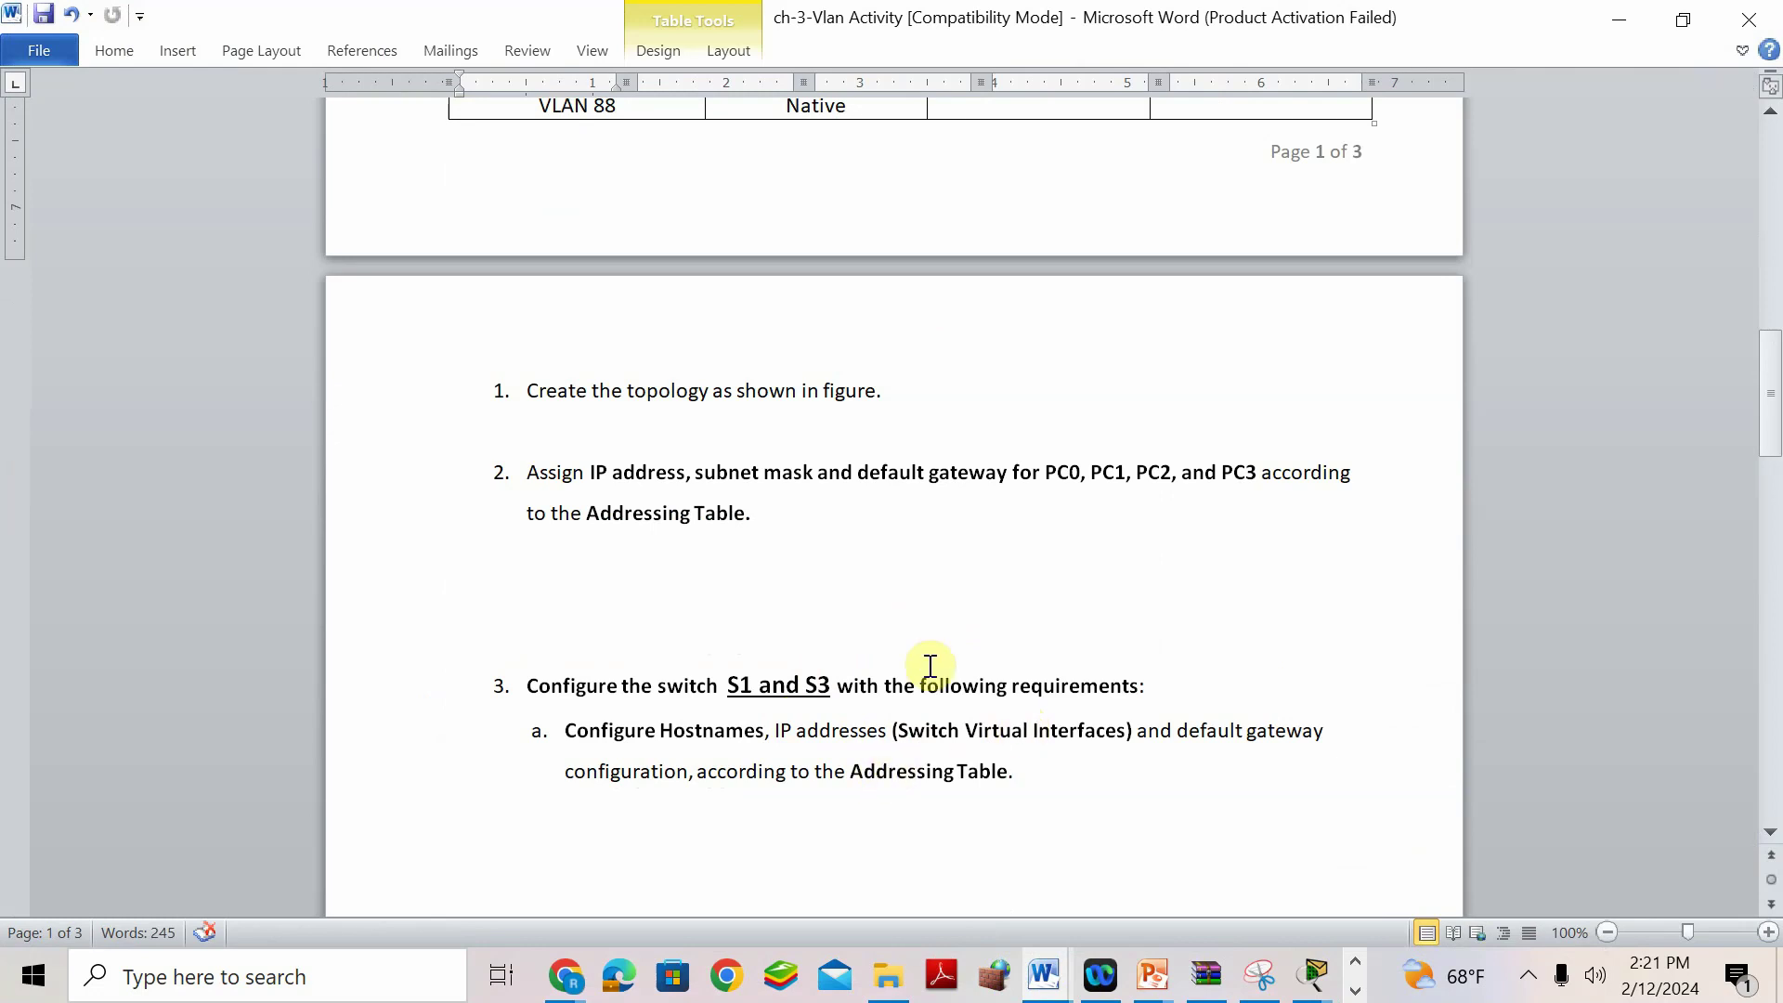
{"action": "scroll", "coordinate": [927, 687], "scroll_direction": "up", "scroll_amount": 15}
{"action": "left_click_drag", "start_coordinate": [754, 572], "coordinate": [678, 572]}
{"action": "left_click_drag", "start_coordinate": [954, 574], "coordinate": [847, 572]}
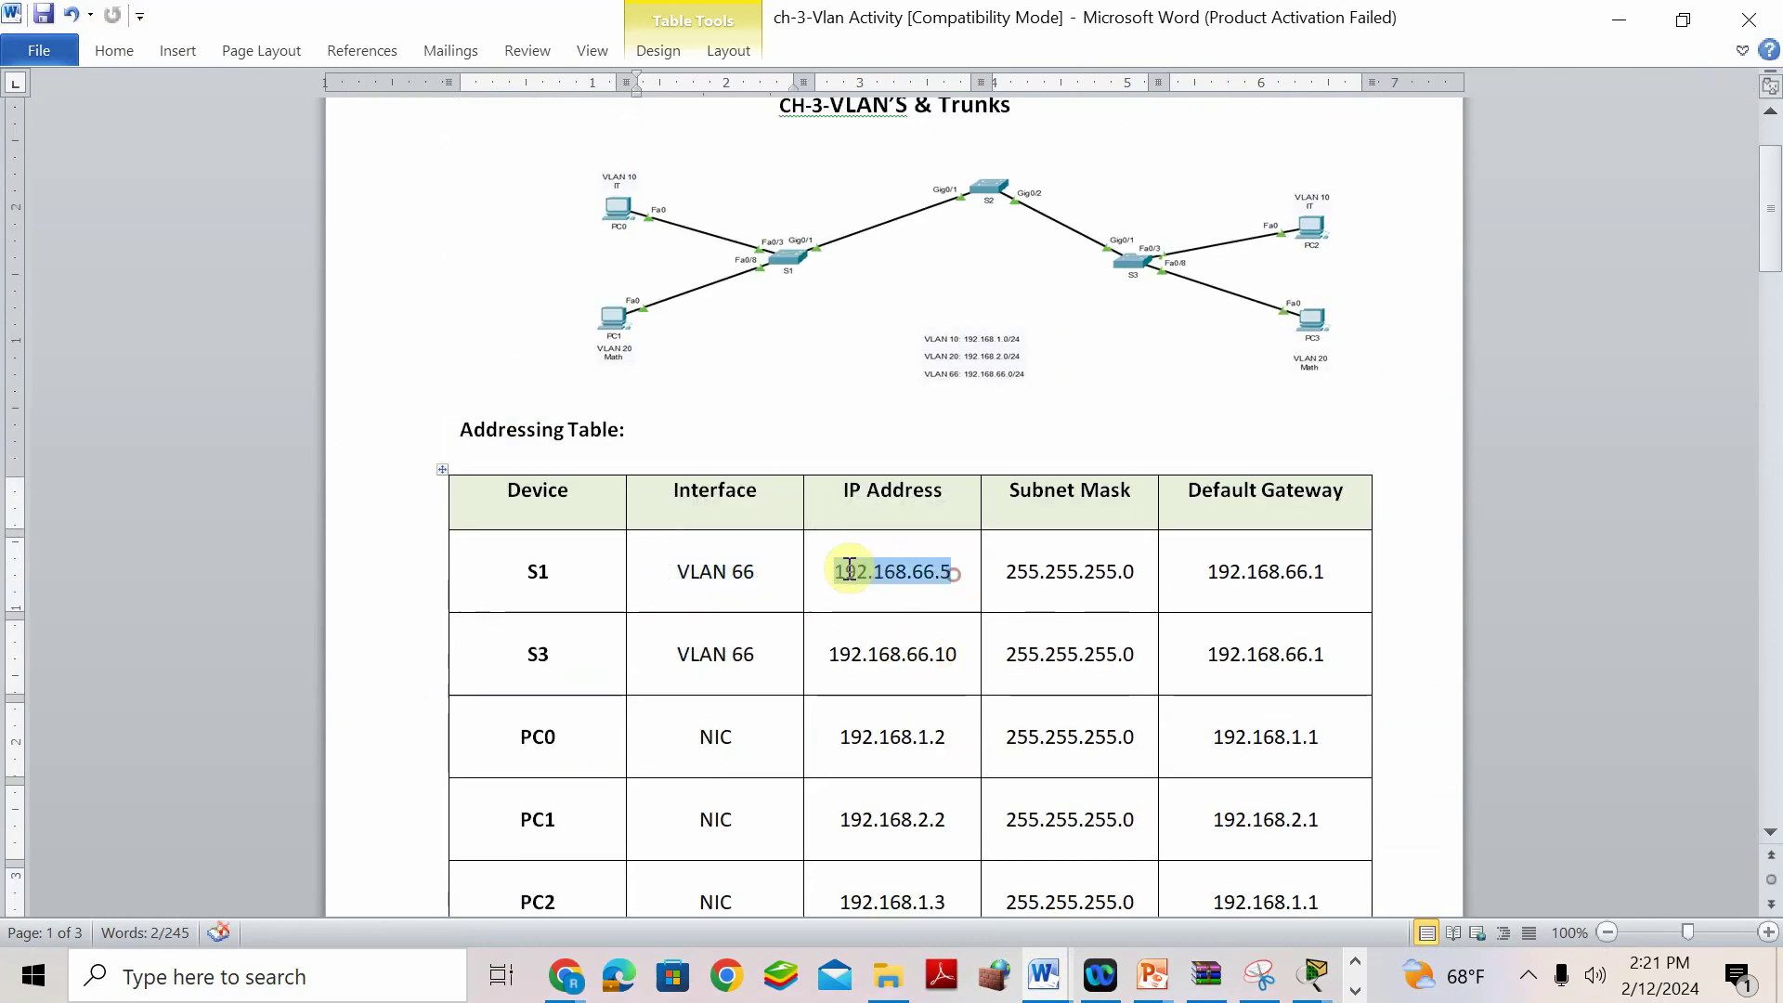
{"action": "key", "text": "ctrl+c"}
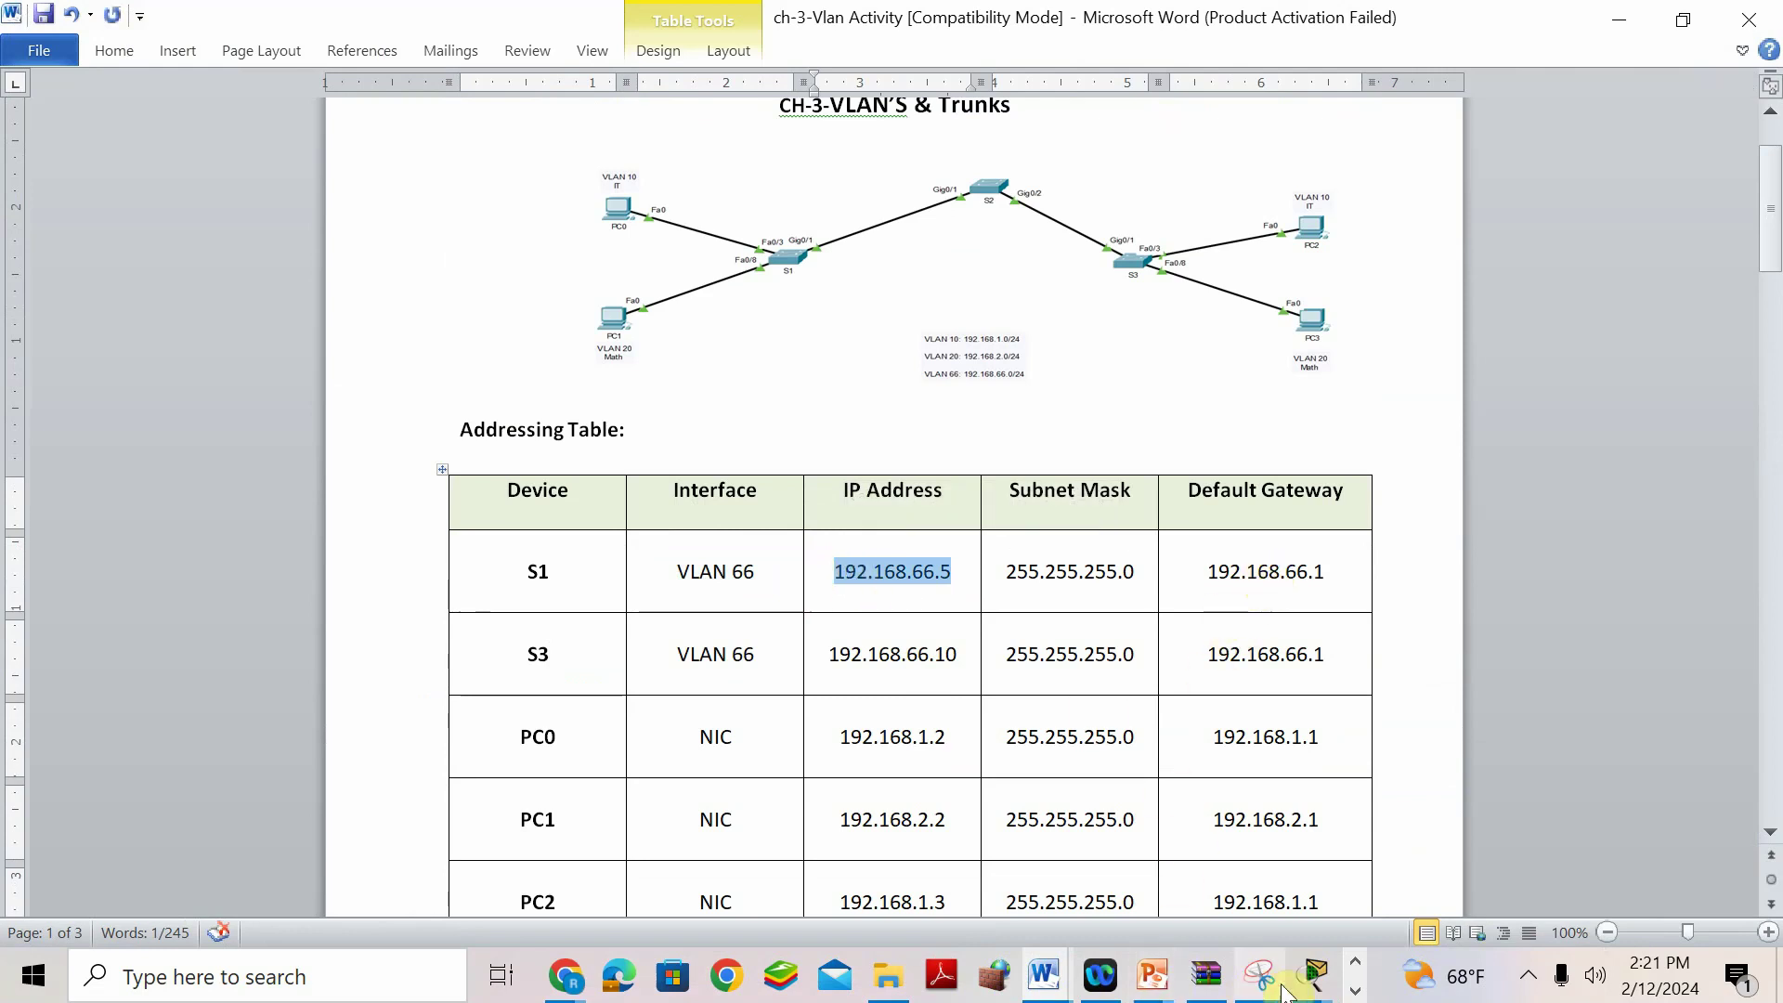
Switch to Packet Tracer and give S1's VLAN 66 interface the address 192.168.66.5 with mask 255.255.255.0, then enable it with no shut.
{"action": "left_click", "coordinate": [1313, 975]}
{"action": "left_click", "coordinate": [1634, 792]}
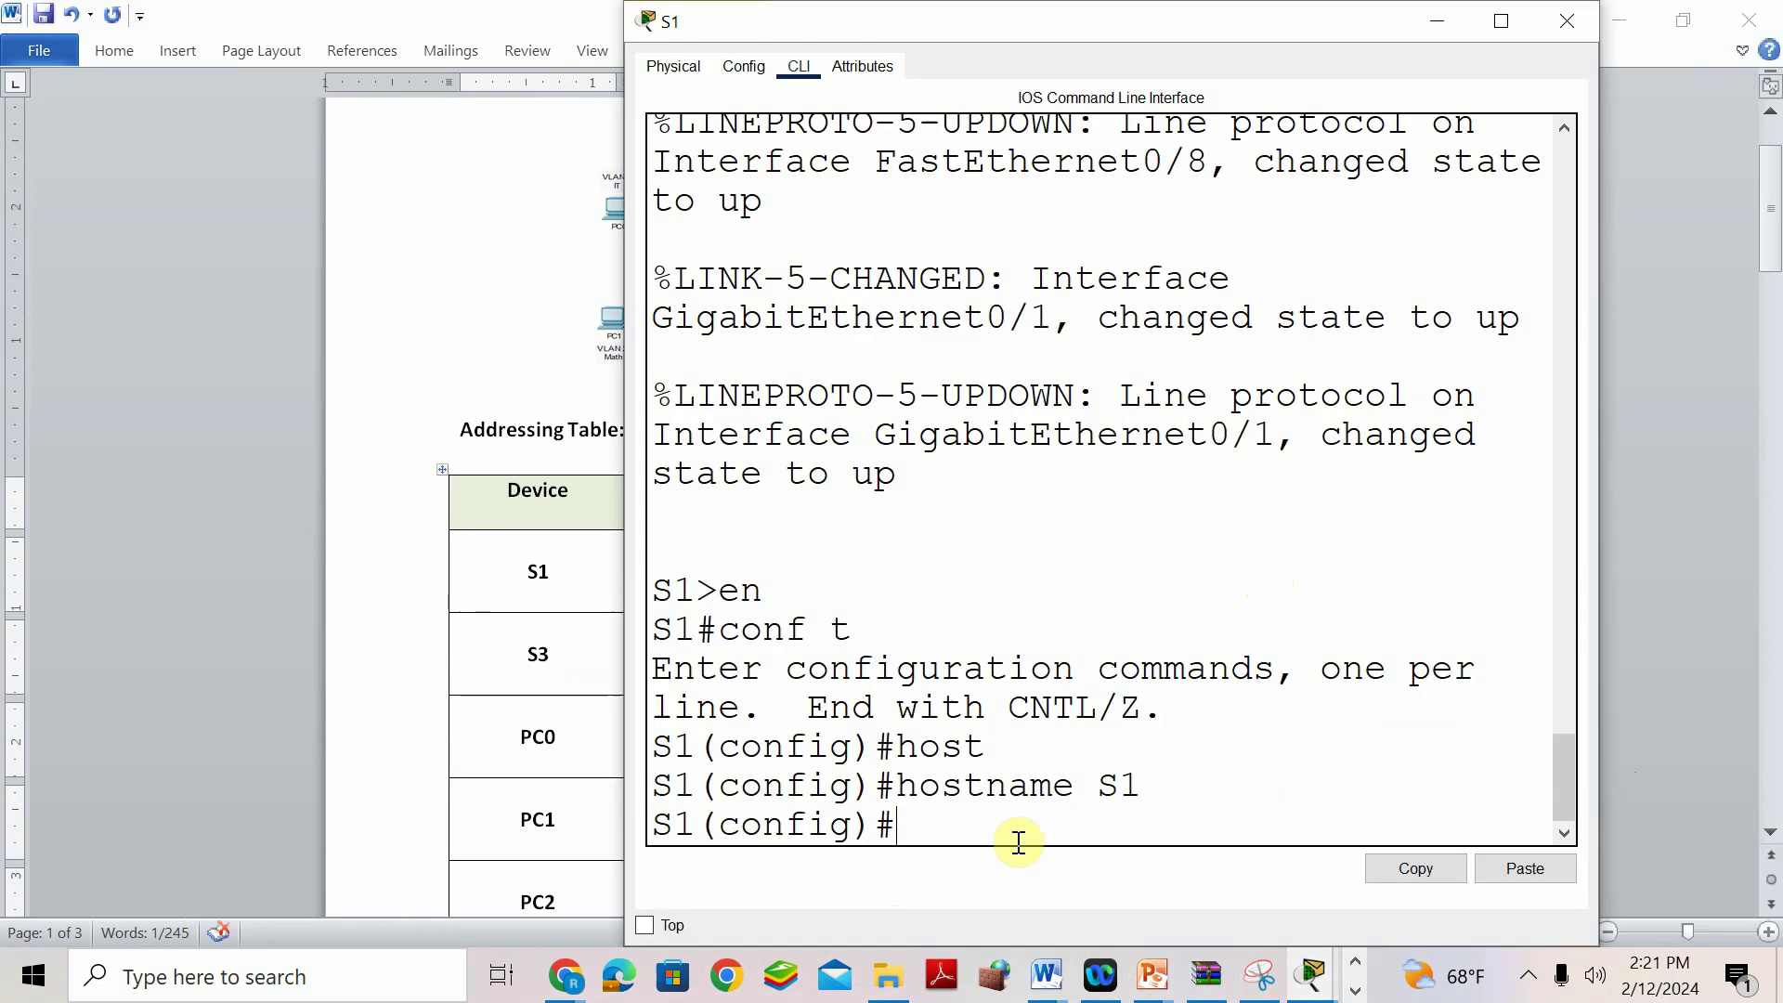
{"action": "type", "text": "int vlan 66"}
{"action": "key", "text": "Return"}
{"action": "type", "text": "ip address"}
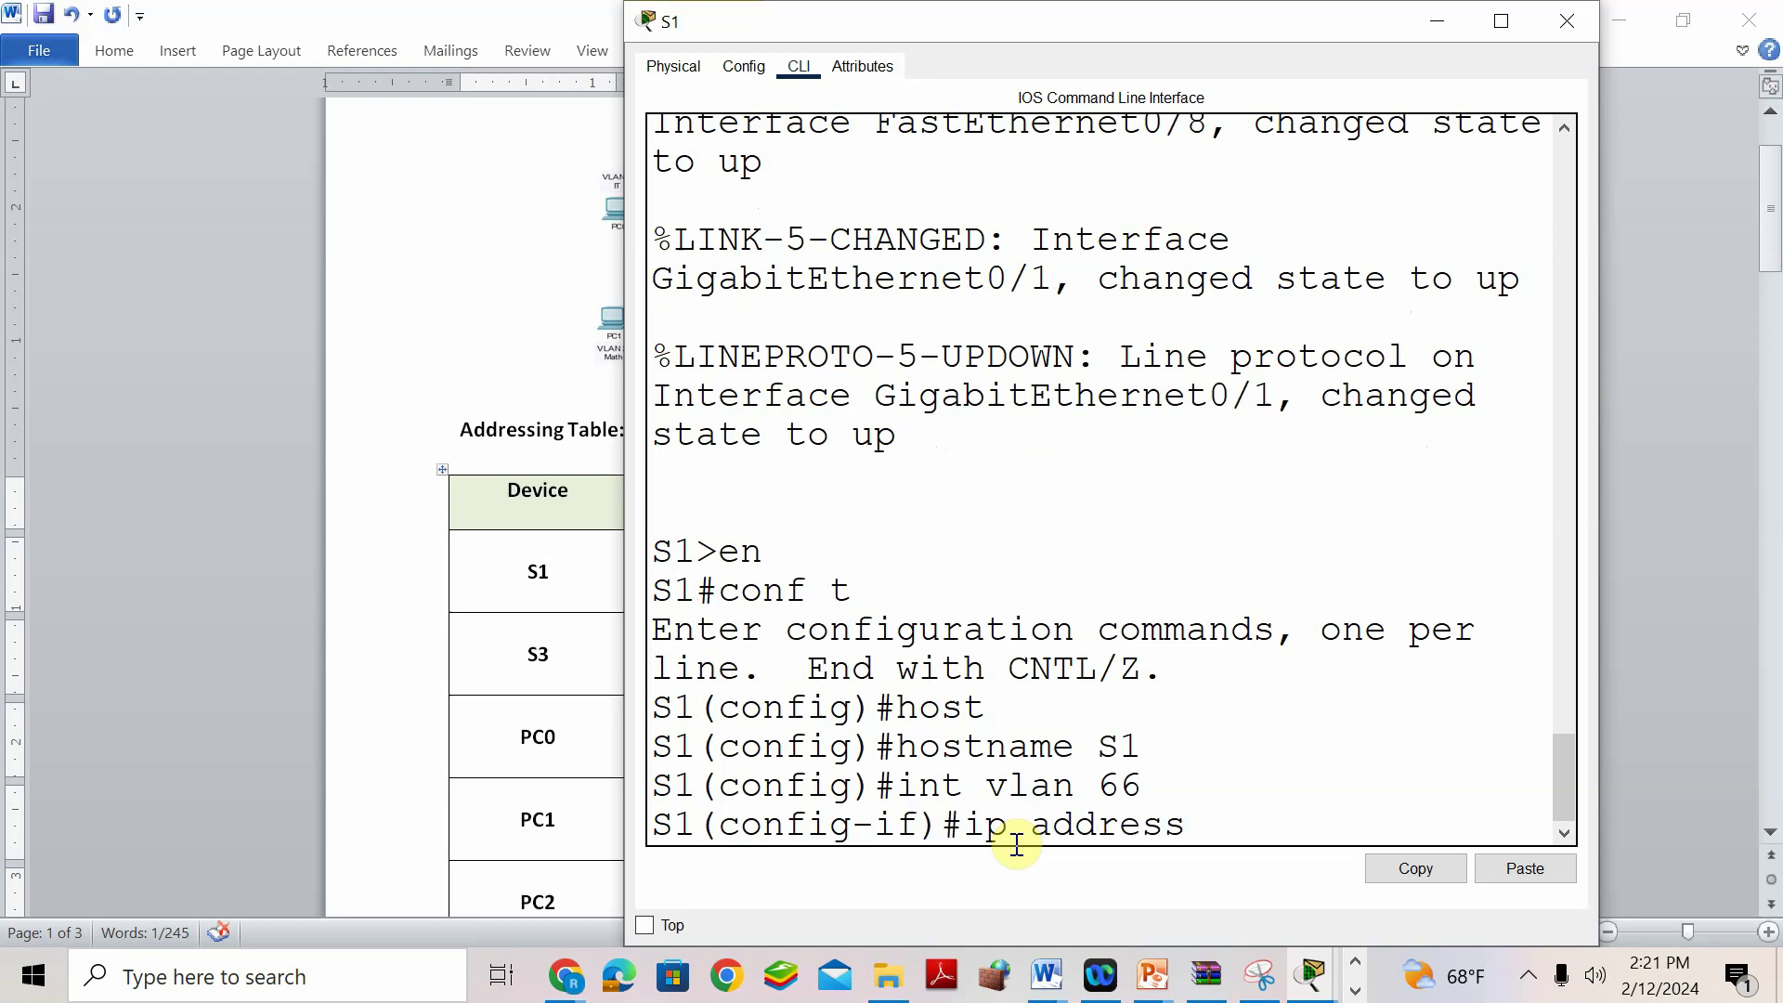
{"action": "right_click", "coordinate": [1193, 826]}
{"action": "left_click", "coordinate": [1257, 879]}
{"action": "type", "text": "2.168.66."}
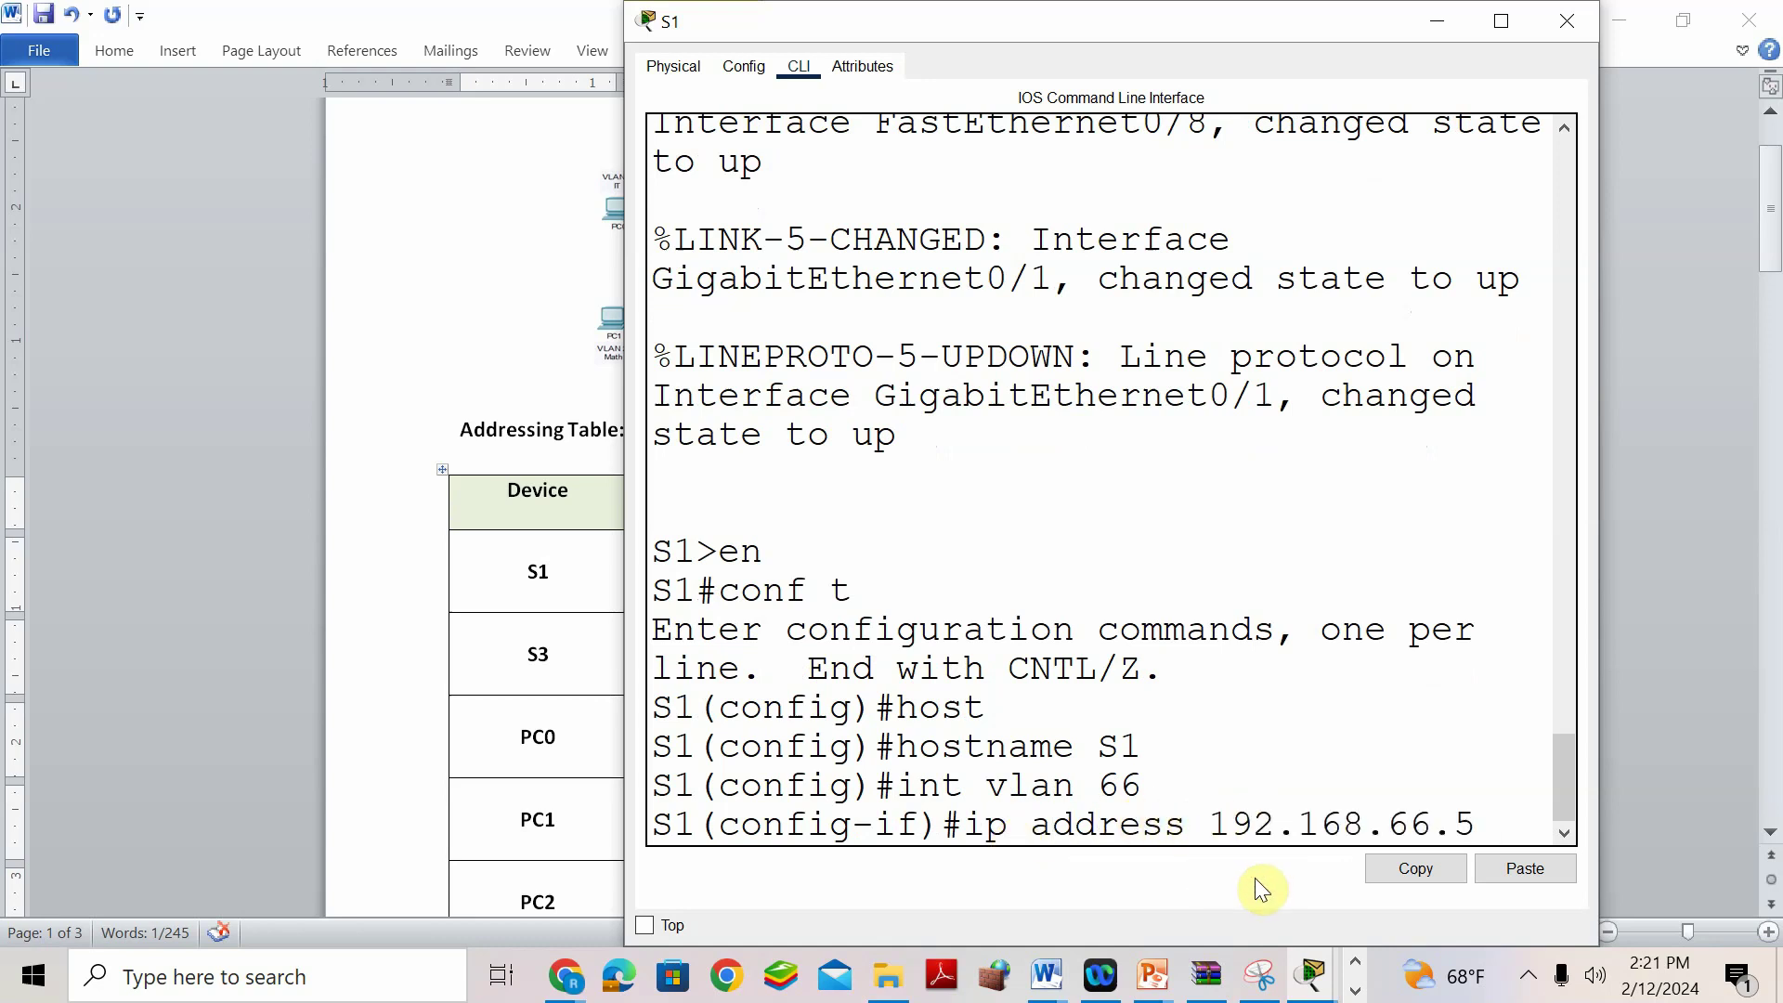
{"action": "type", "text": "55.255.255.0"}
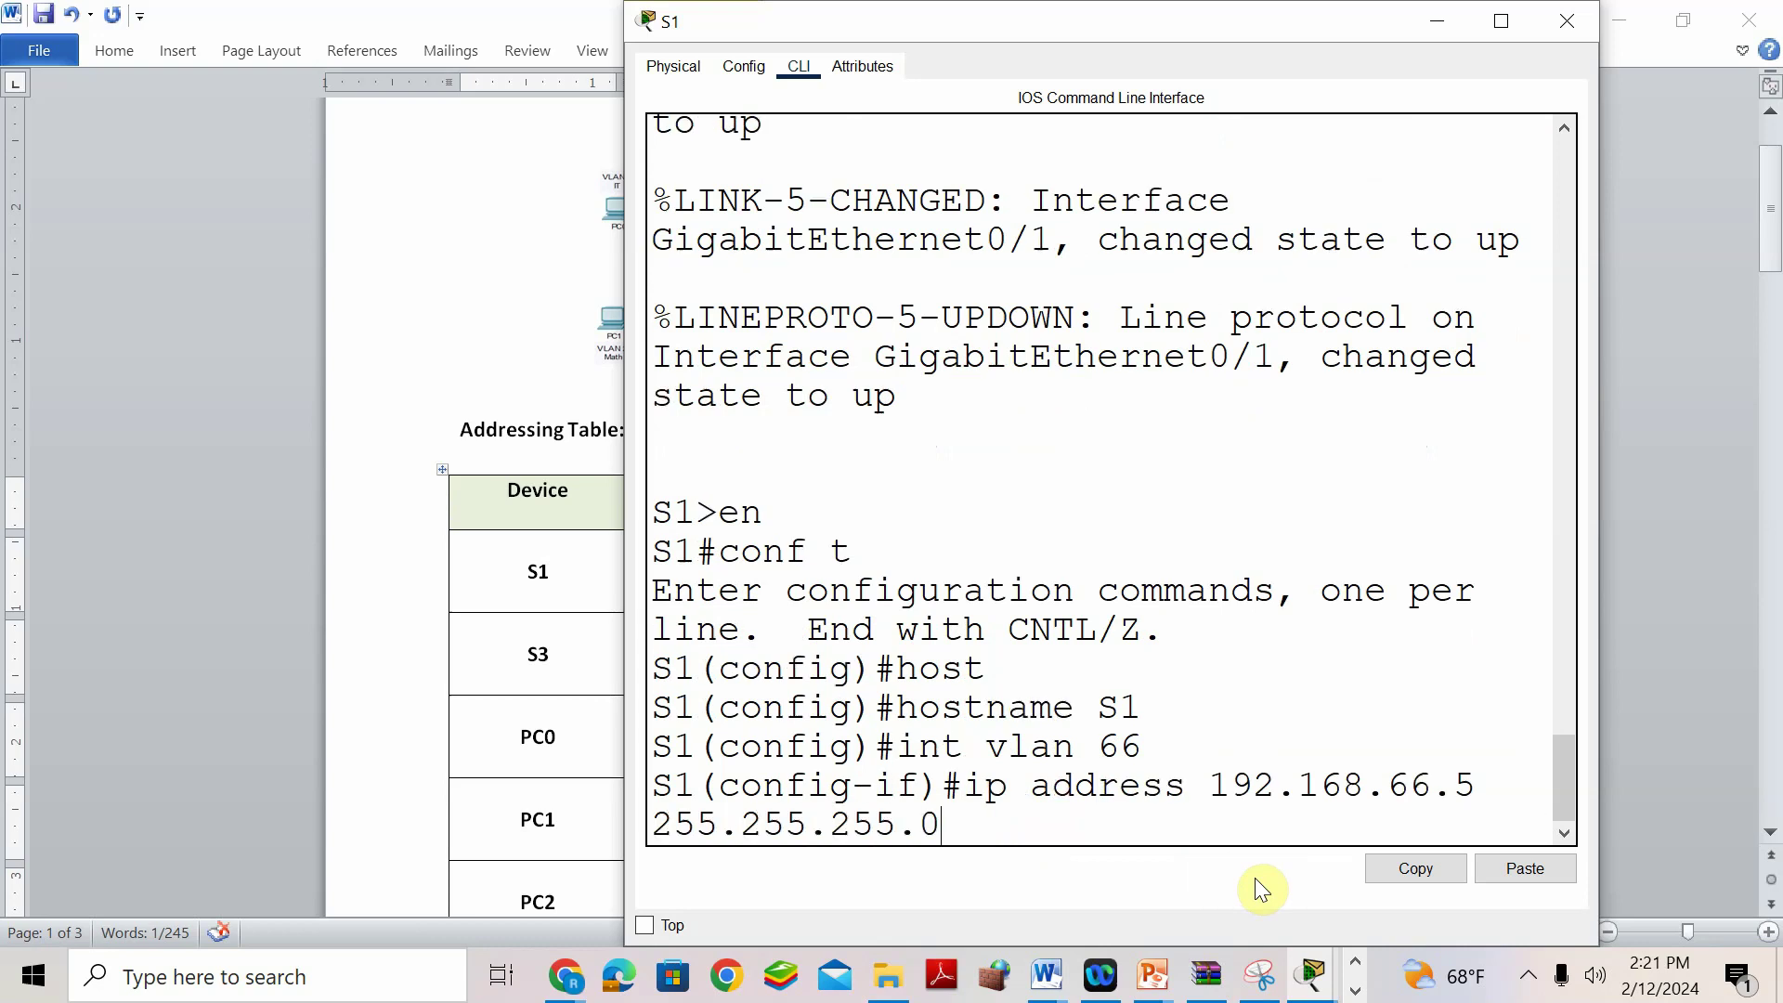
{"action": "key", "text": "Return"}
{"action": "type", "text": "no shut"}
{"action": "key", "text": "Return"}
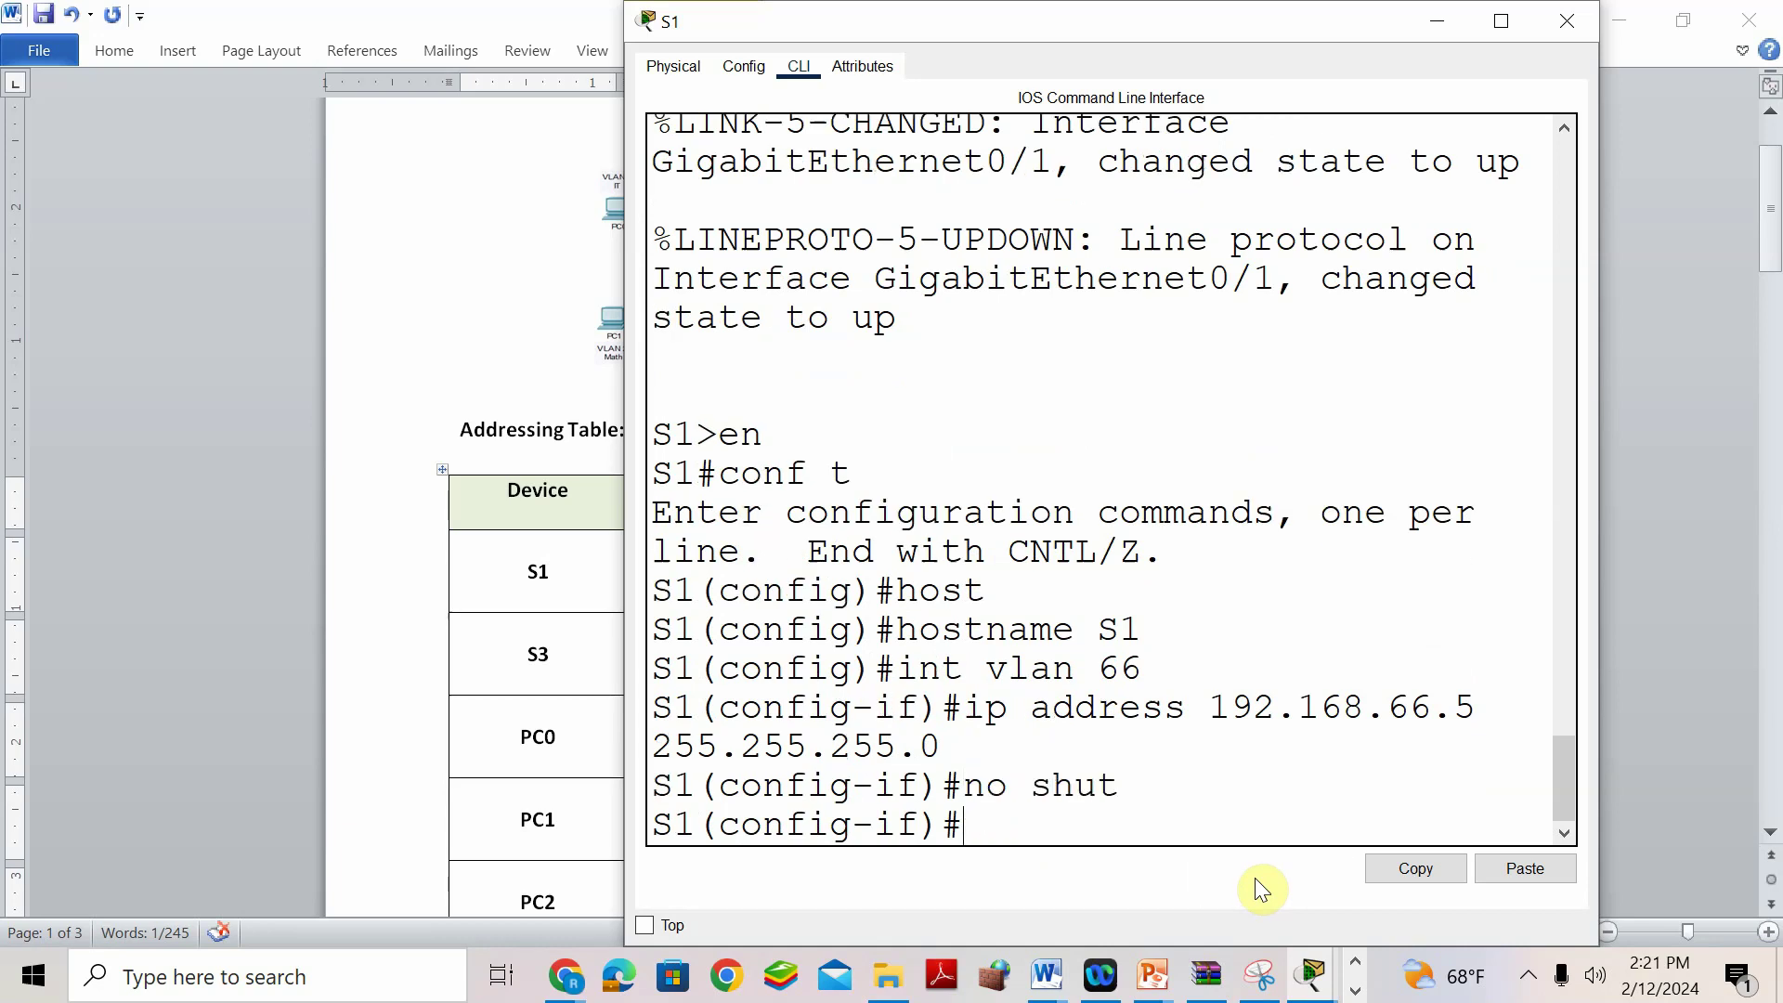
Leave interface configuration on S1 and set the switch's default gateway to 192.168.66.1.
{"action": "type", "text": "exit"}
{"action": "key", "text": "Return"}
{"action": "type", "text": "ip"}
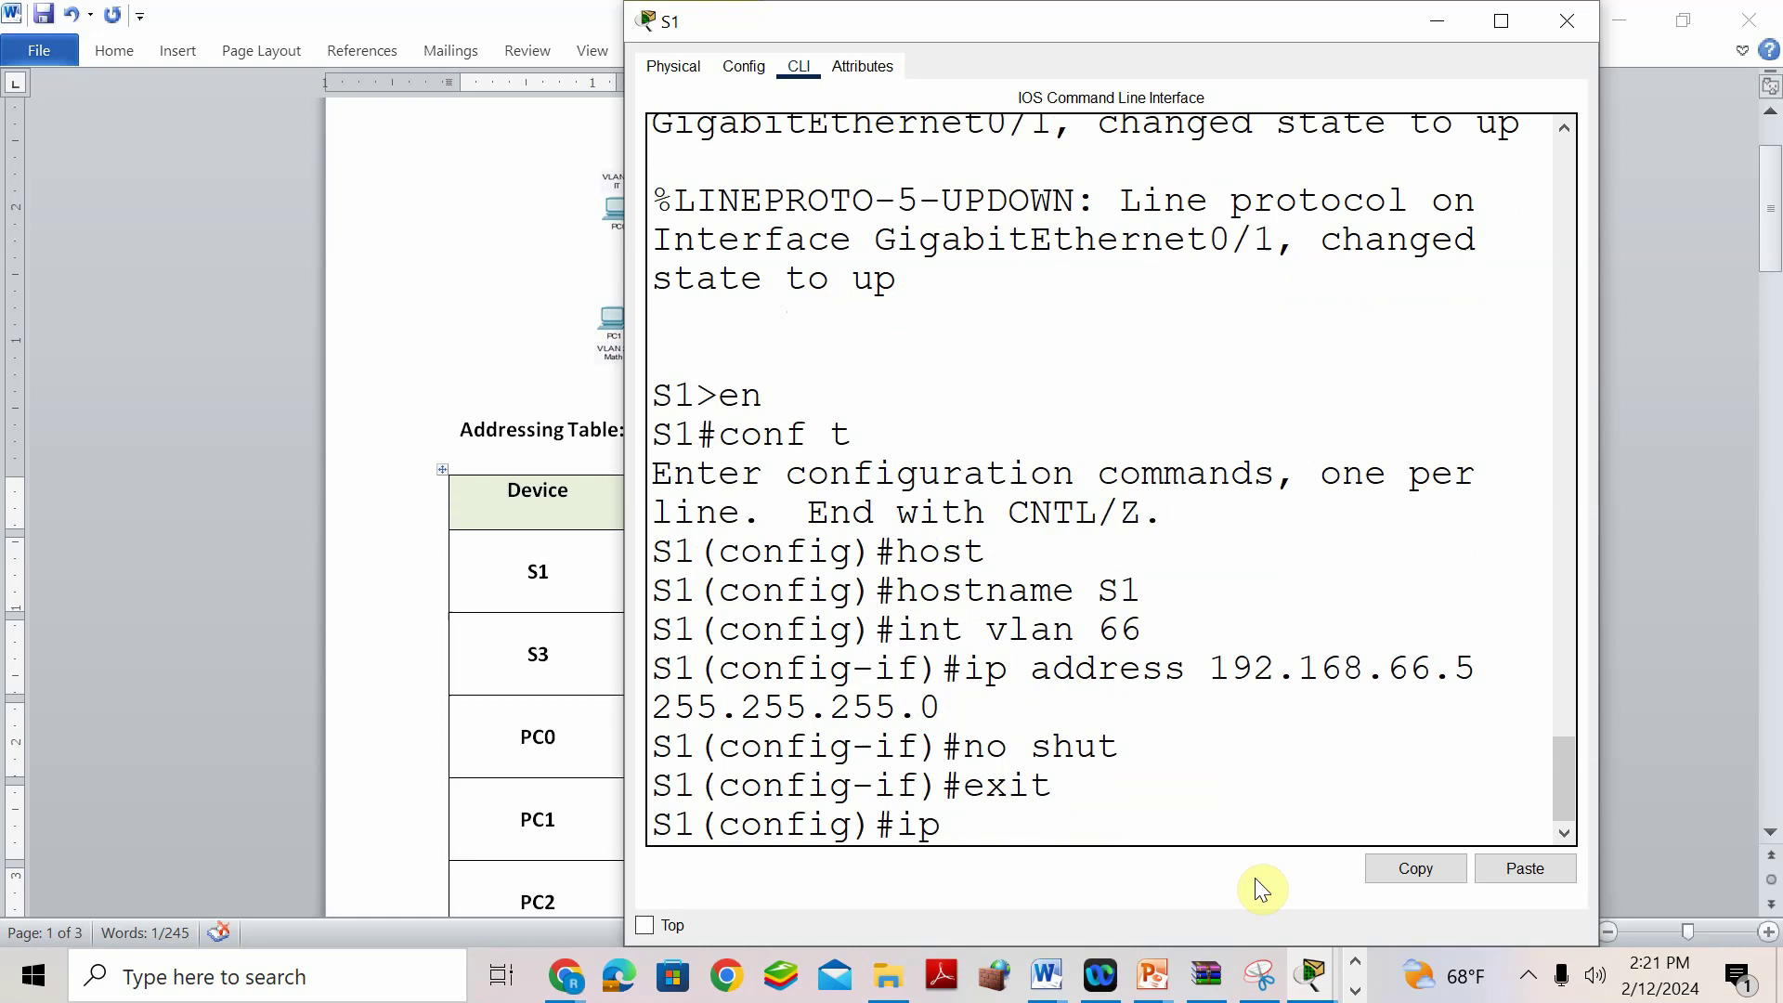
{"action": "type", "text": " default-"}
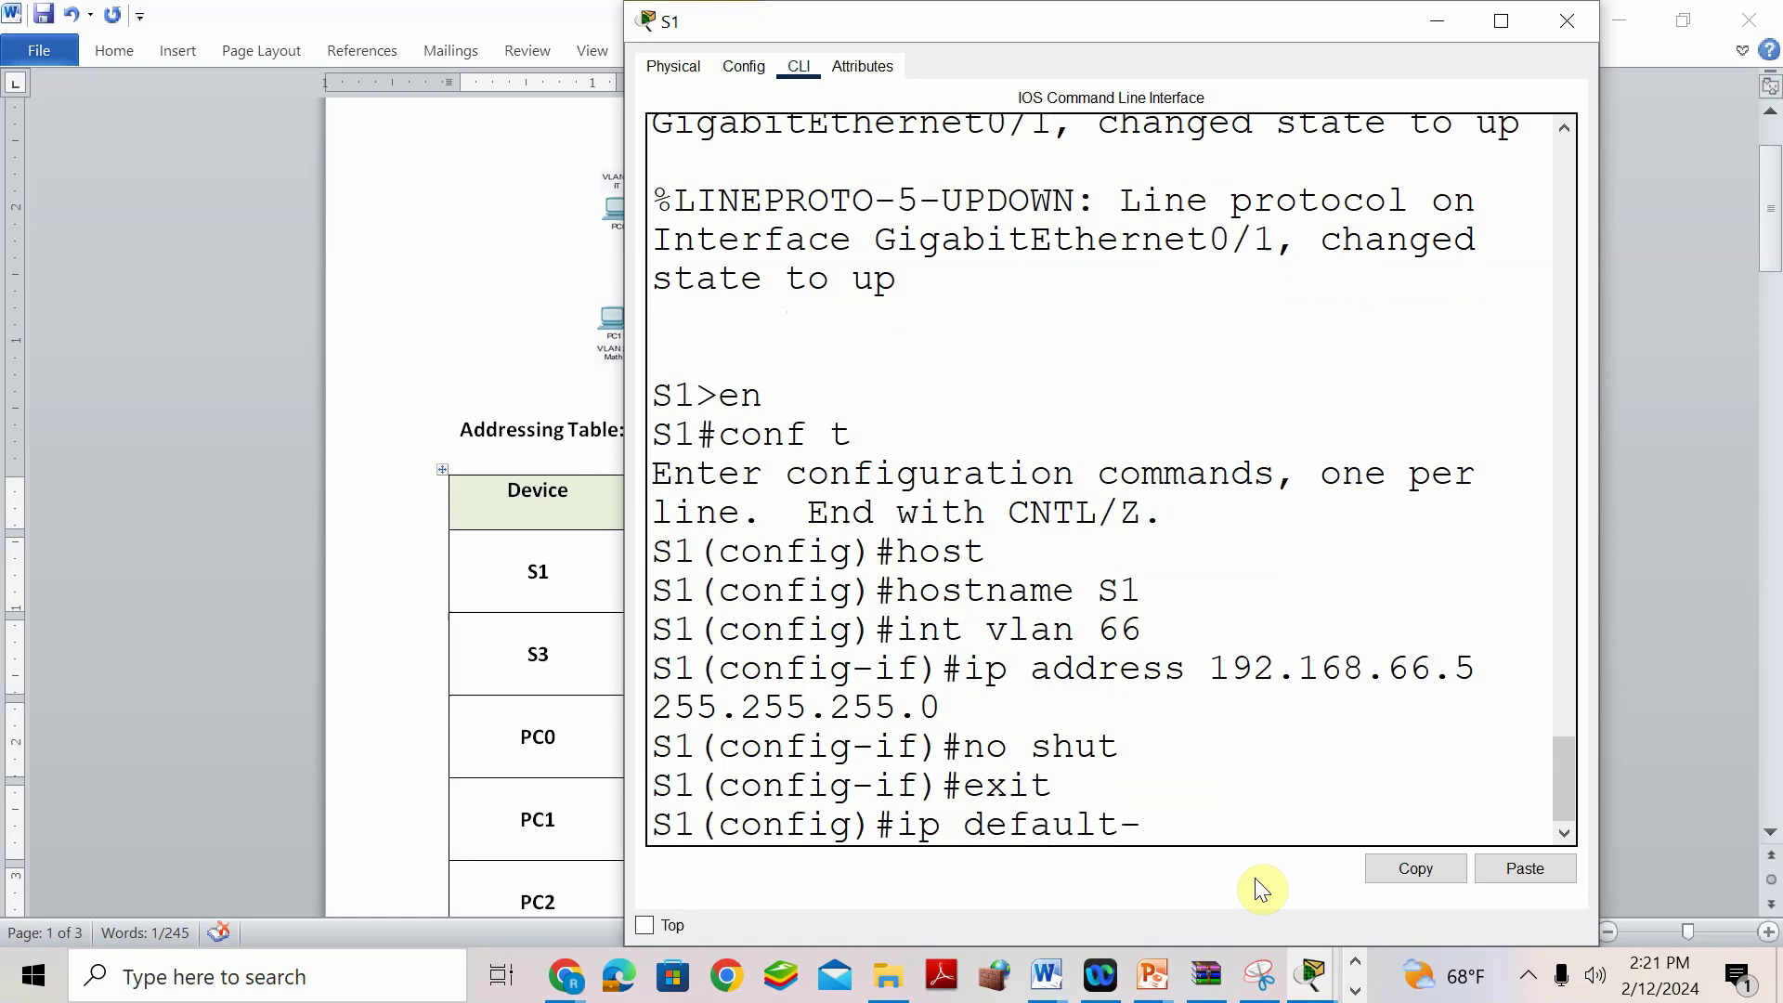
{"action": "type", "text": "gateway"}
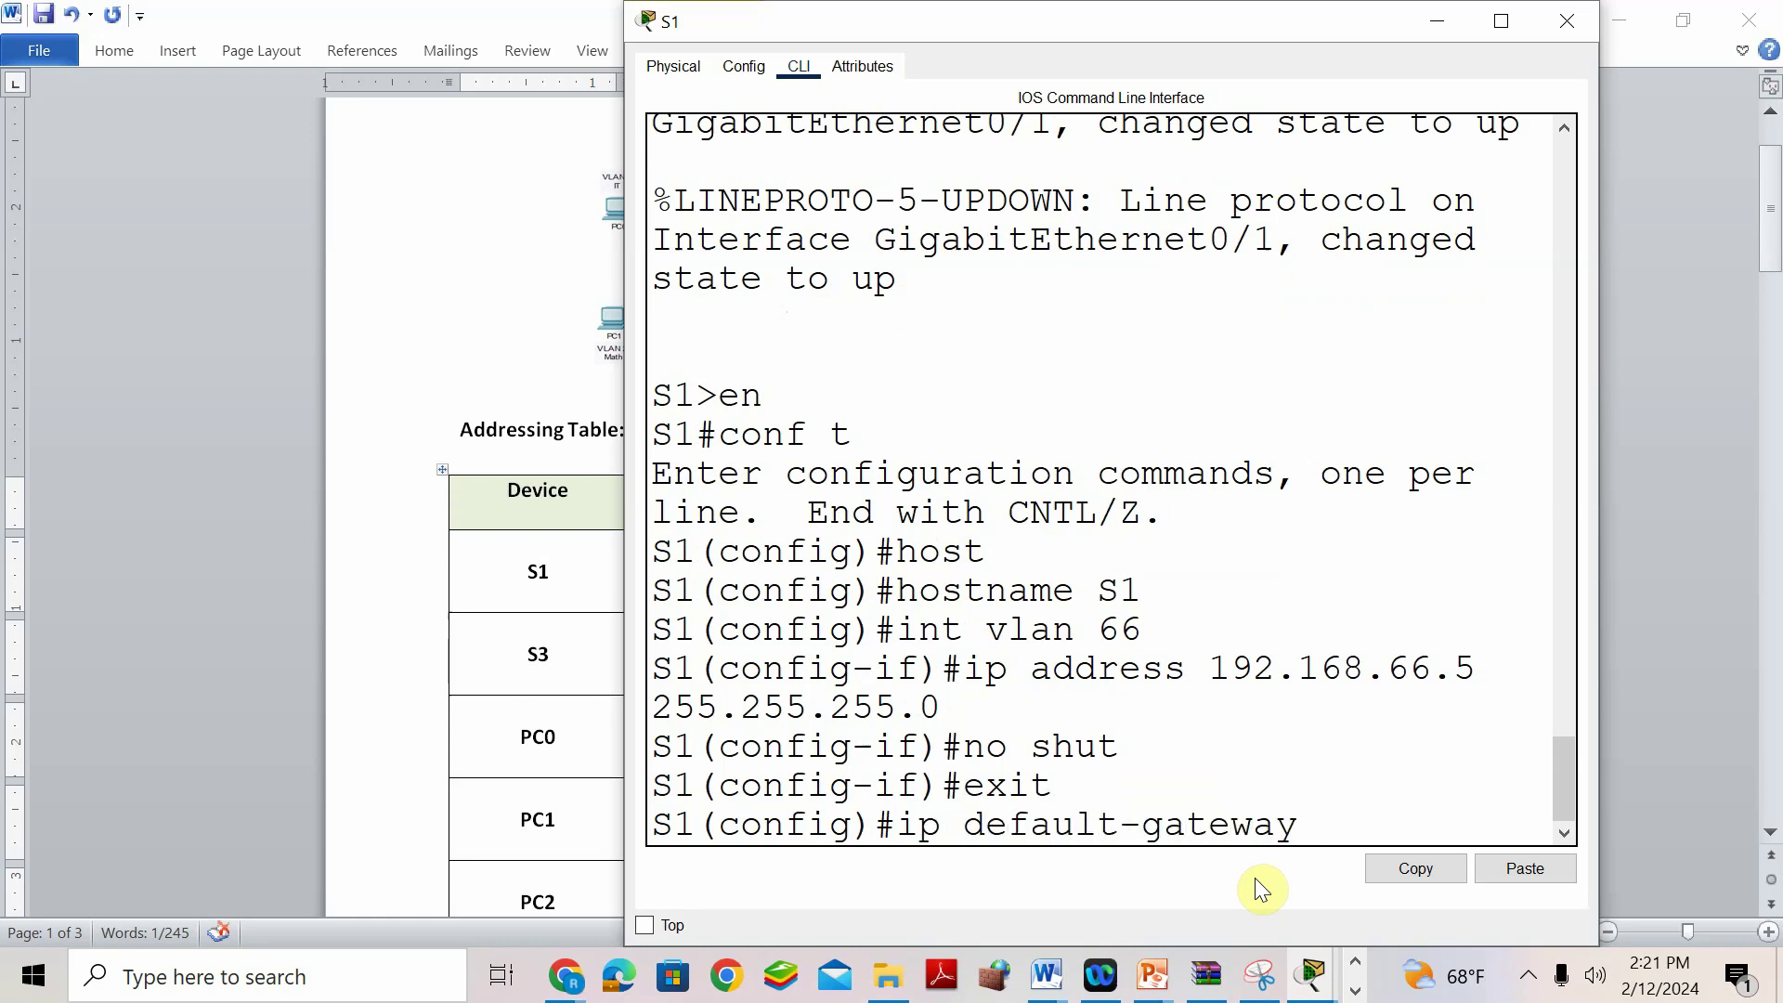
{"action": "type", "text": " 192.168.66.1"}
{"action": "key", "text": "Return"}
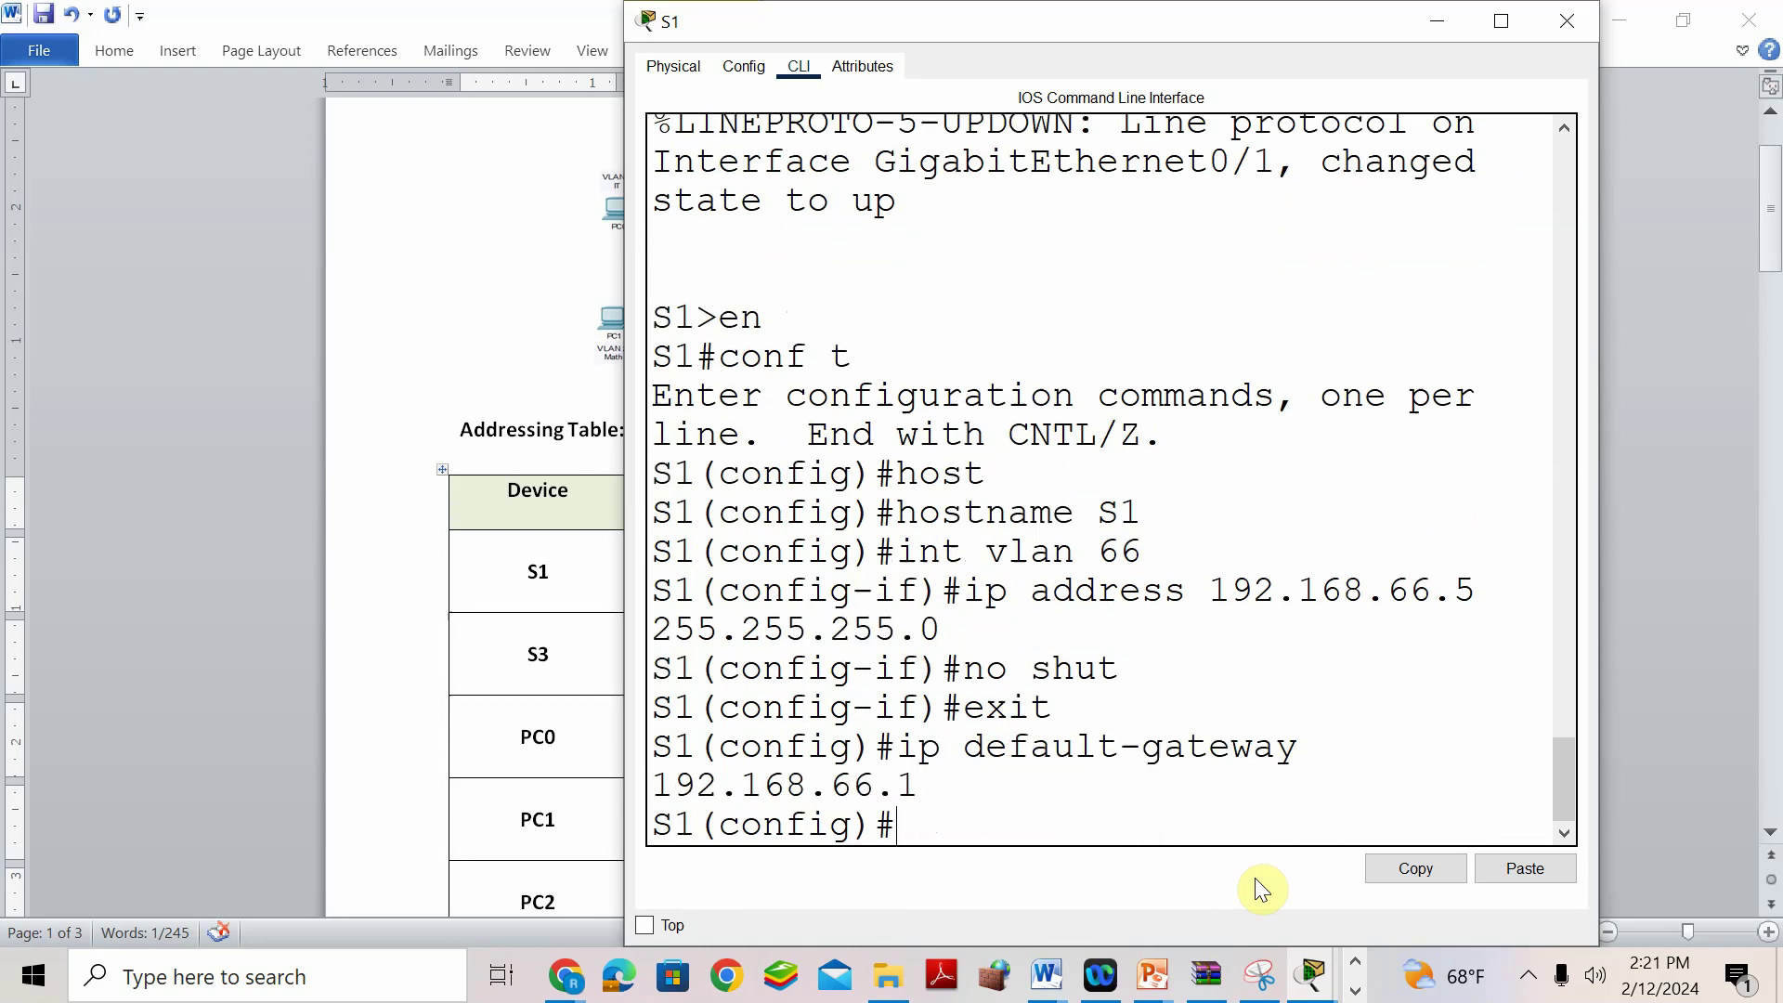
Return to the ch-3-Vlan Activity Word document and copy S3's VLAN 66 IP address, 192.168.66.10, from the Addressing Table.
{"action": "left_click", "coordinate": [366, 307]}
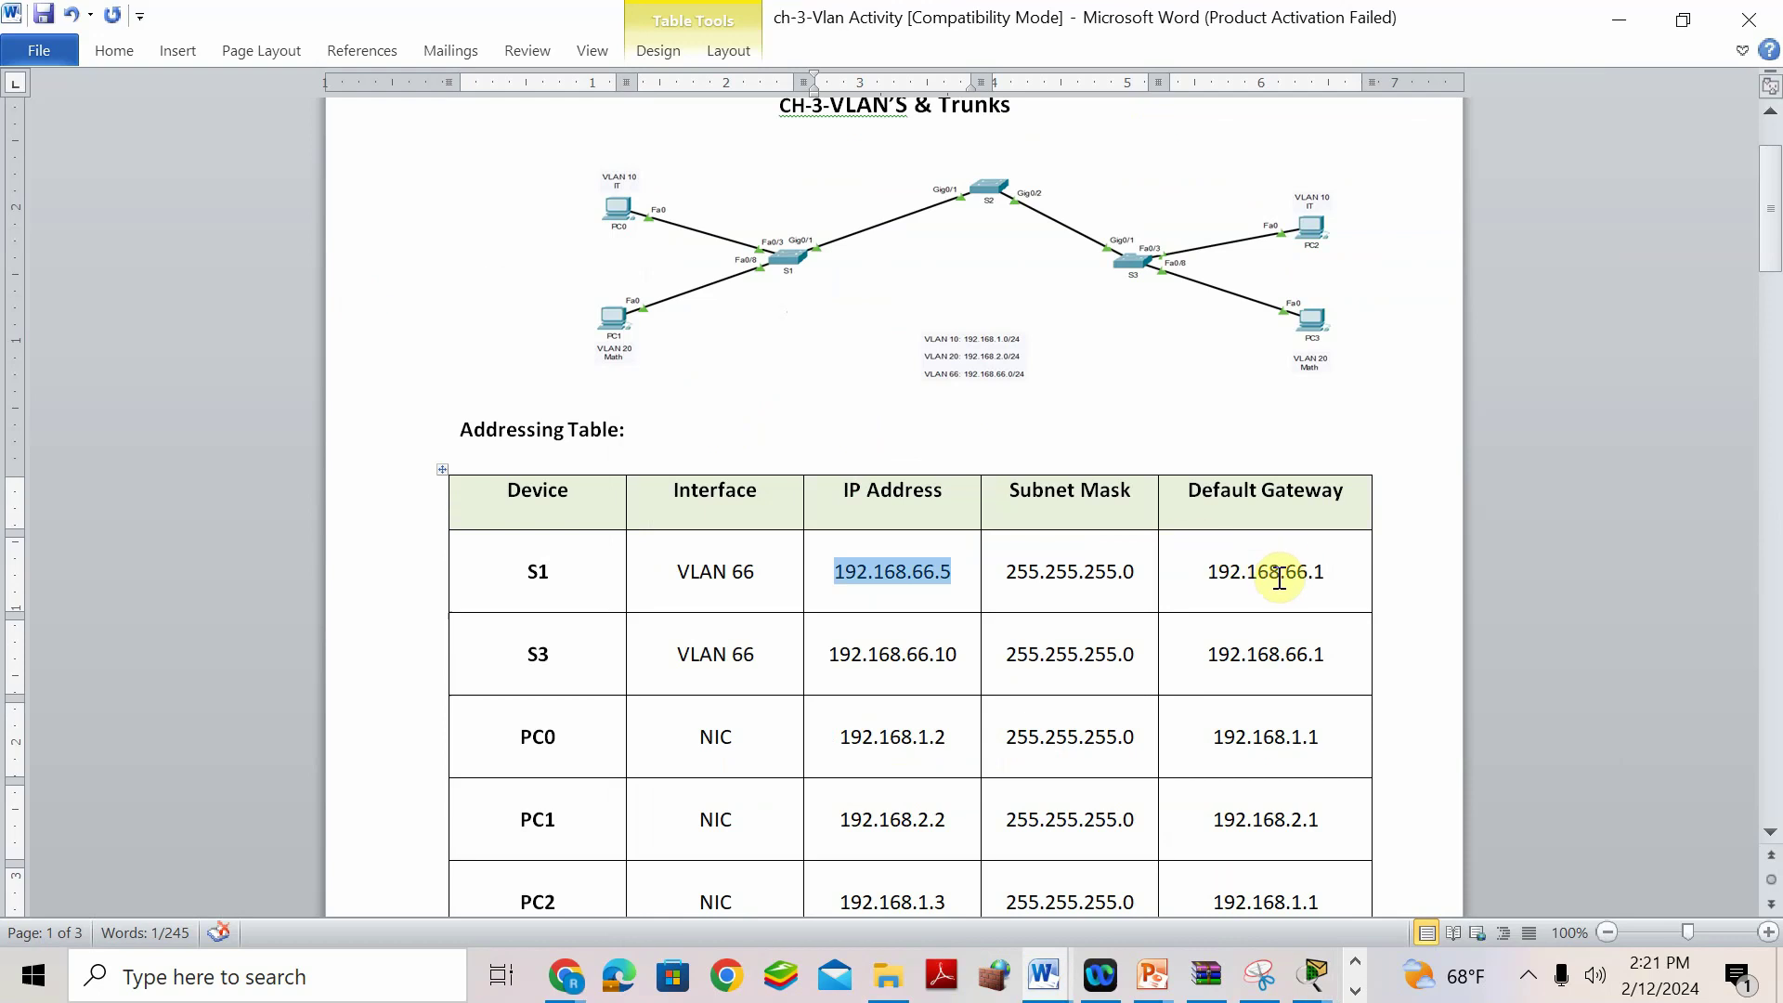
{"action": "left_click_drag", "start_coordinate": [840, 657], "coordinate": [959, 652]}
{"action": "key", "text": "ctrl+c"}
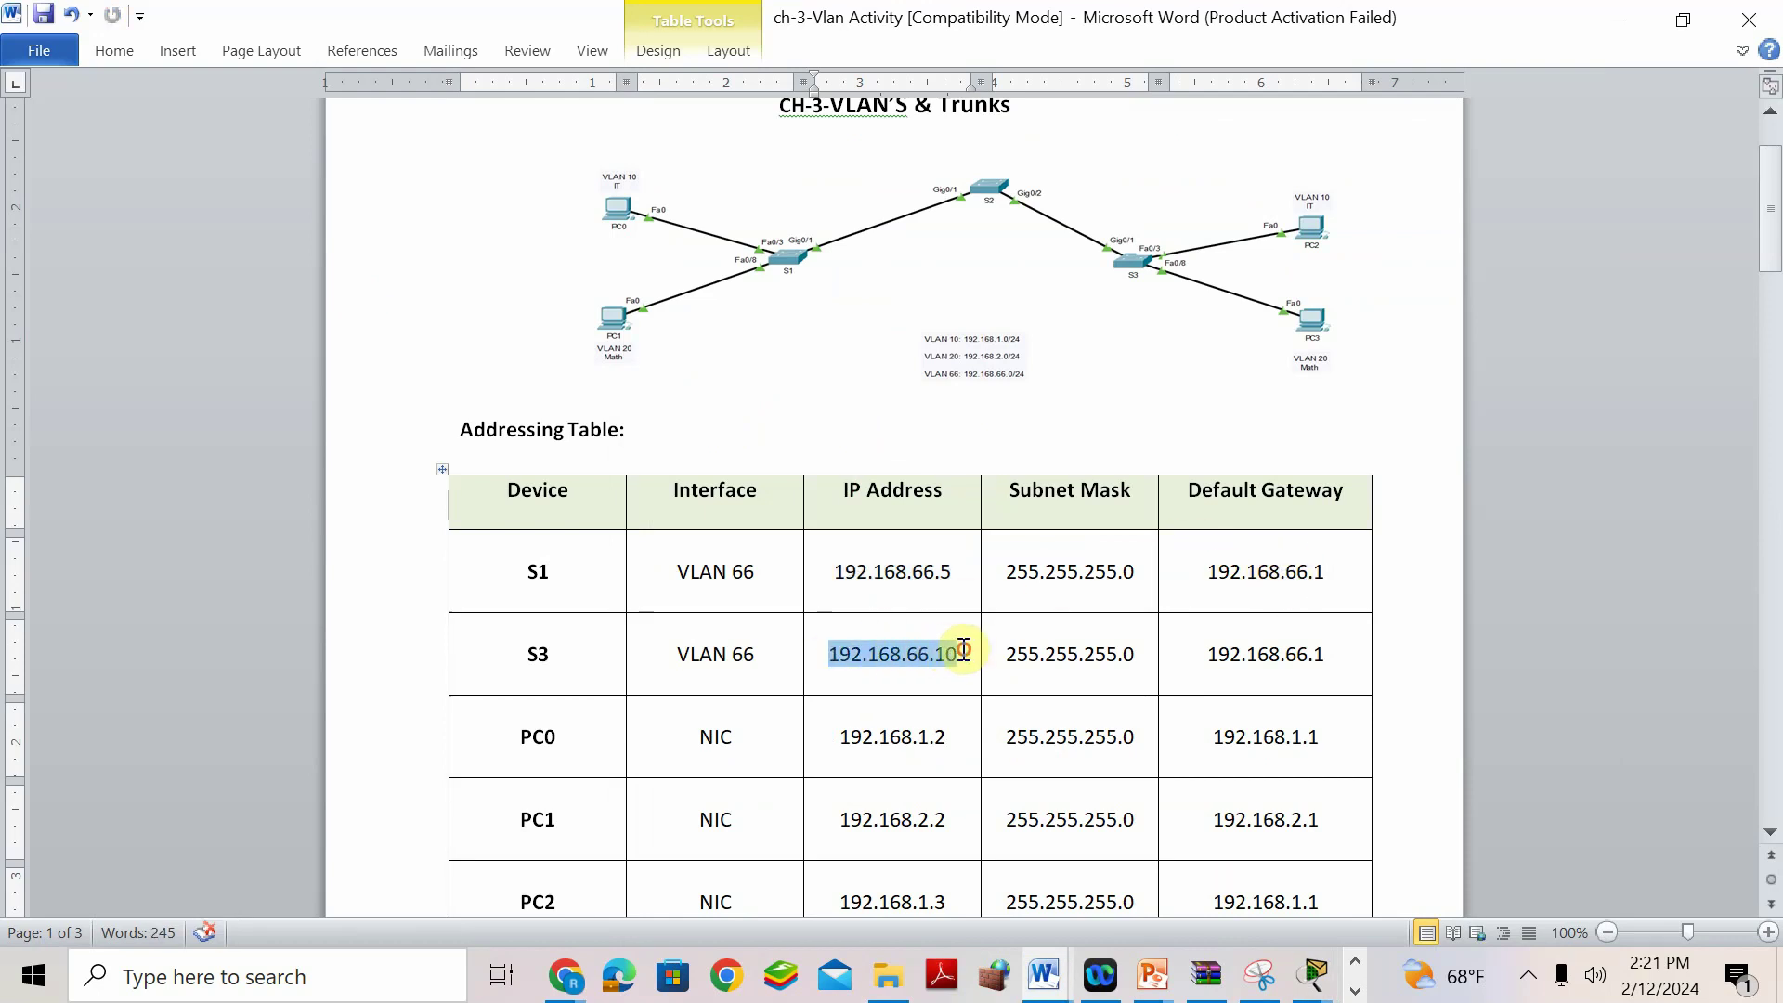
{"action": "right_click", "coordinate": [917, 653]}
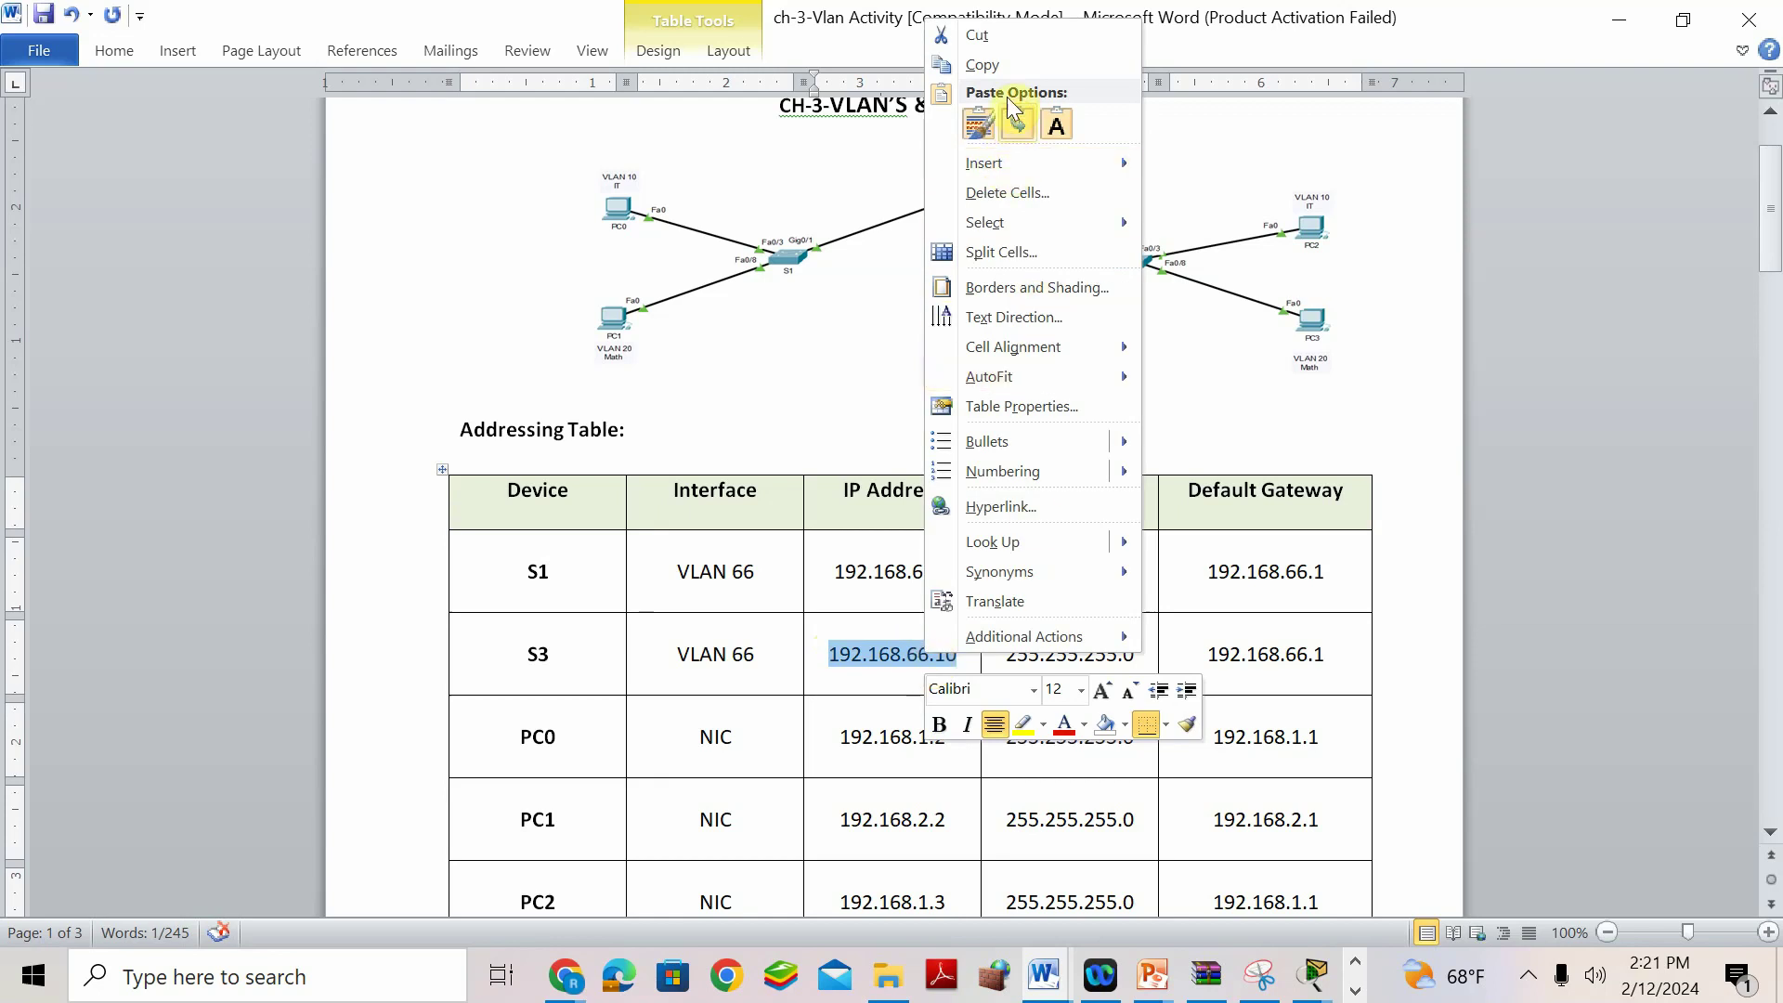
{"action": "left_click", "coordinate": [1001, 62]}
Switch to Packet Tracer, open switch S3's command line and enter global configuration mode with enable and conf t.
{"action": "left_click", "coordinate": [1328, 986]}
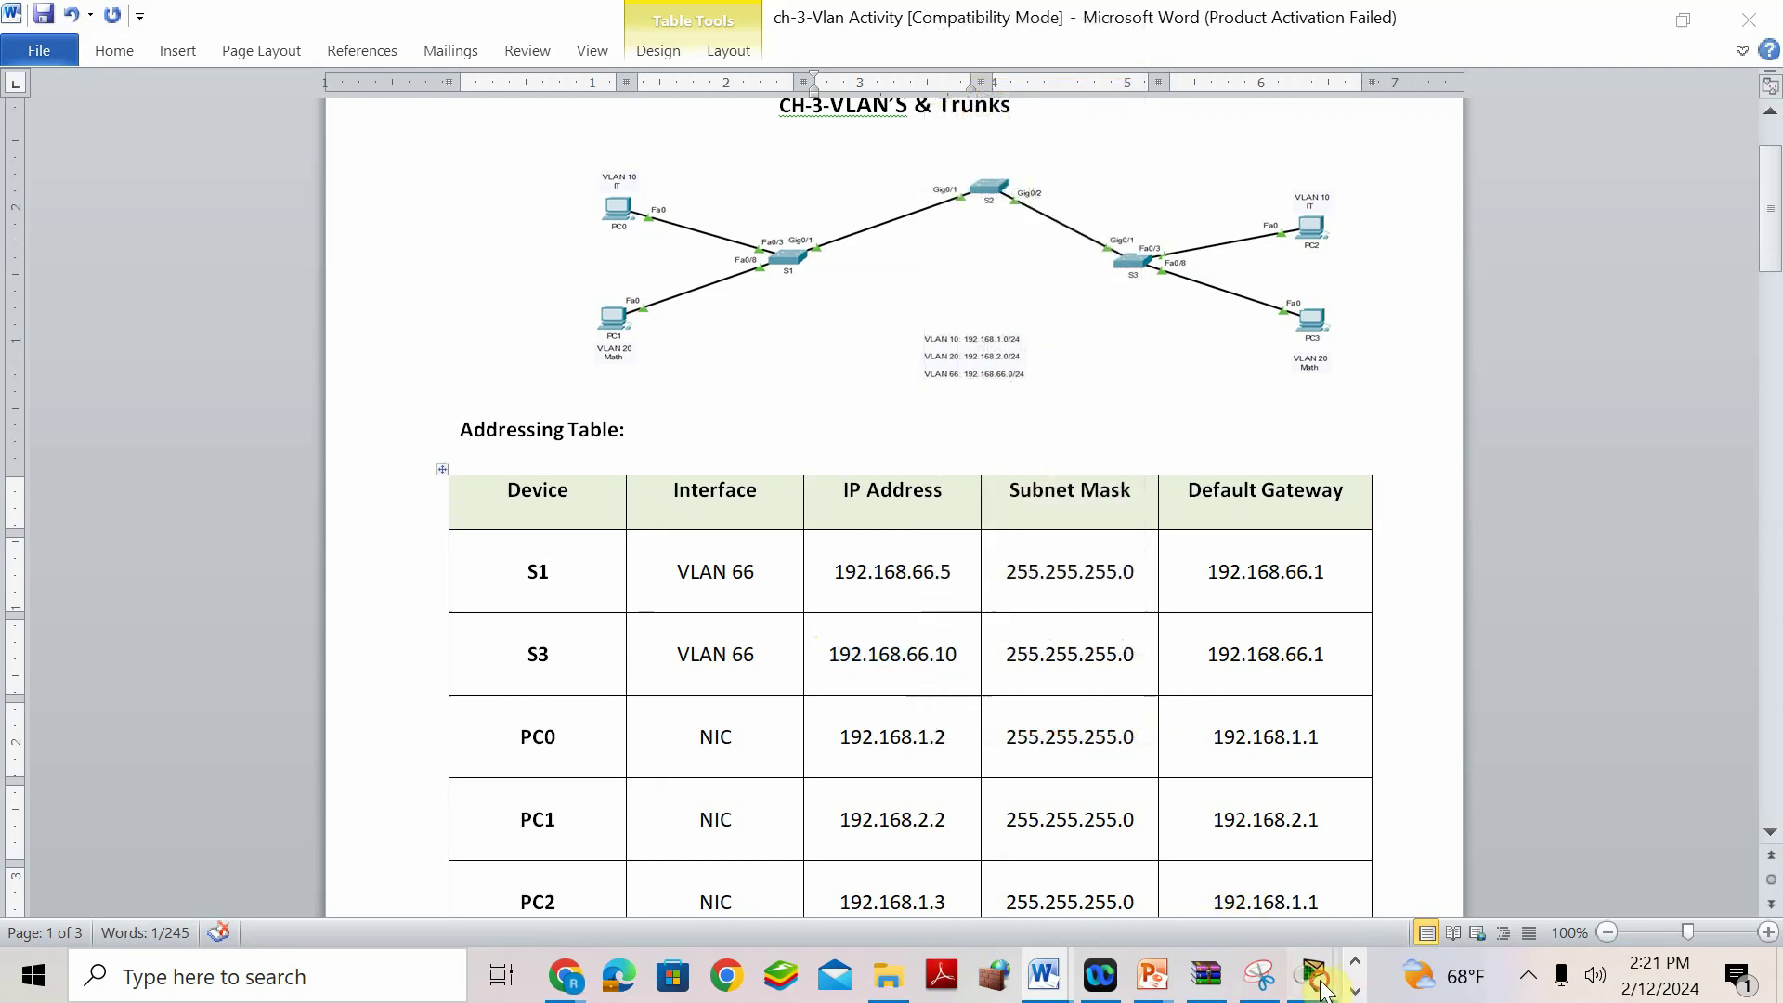
{"action": "left_click", "coordinate": [960, 696]}
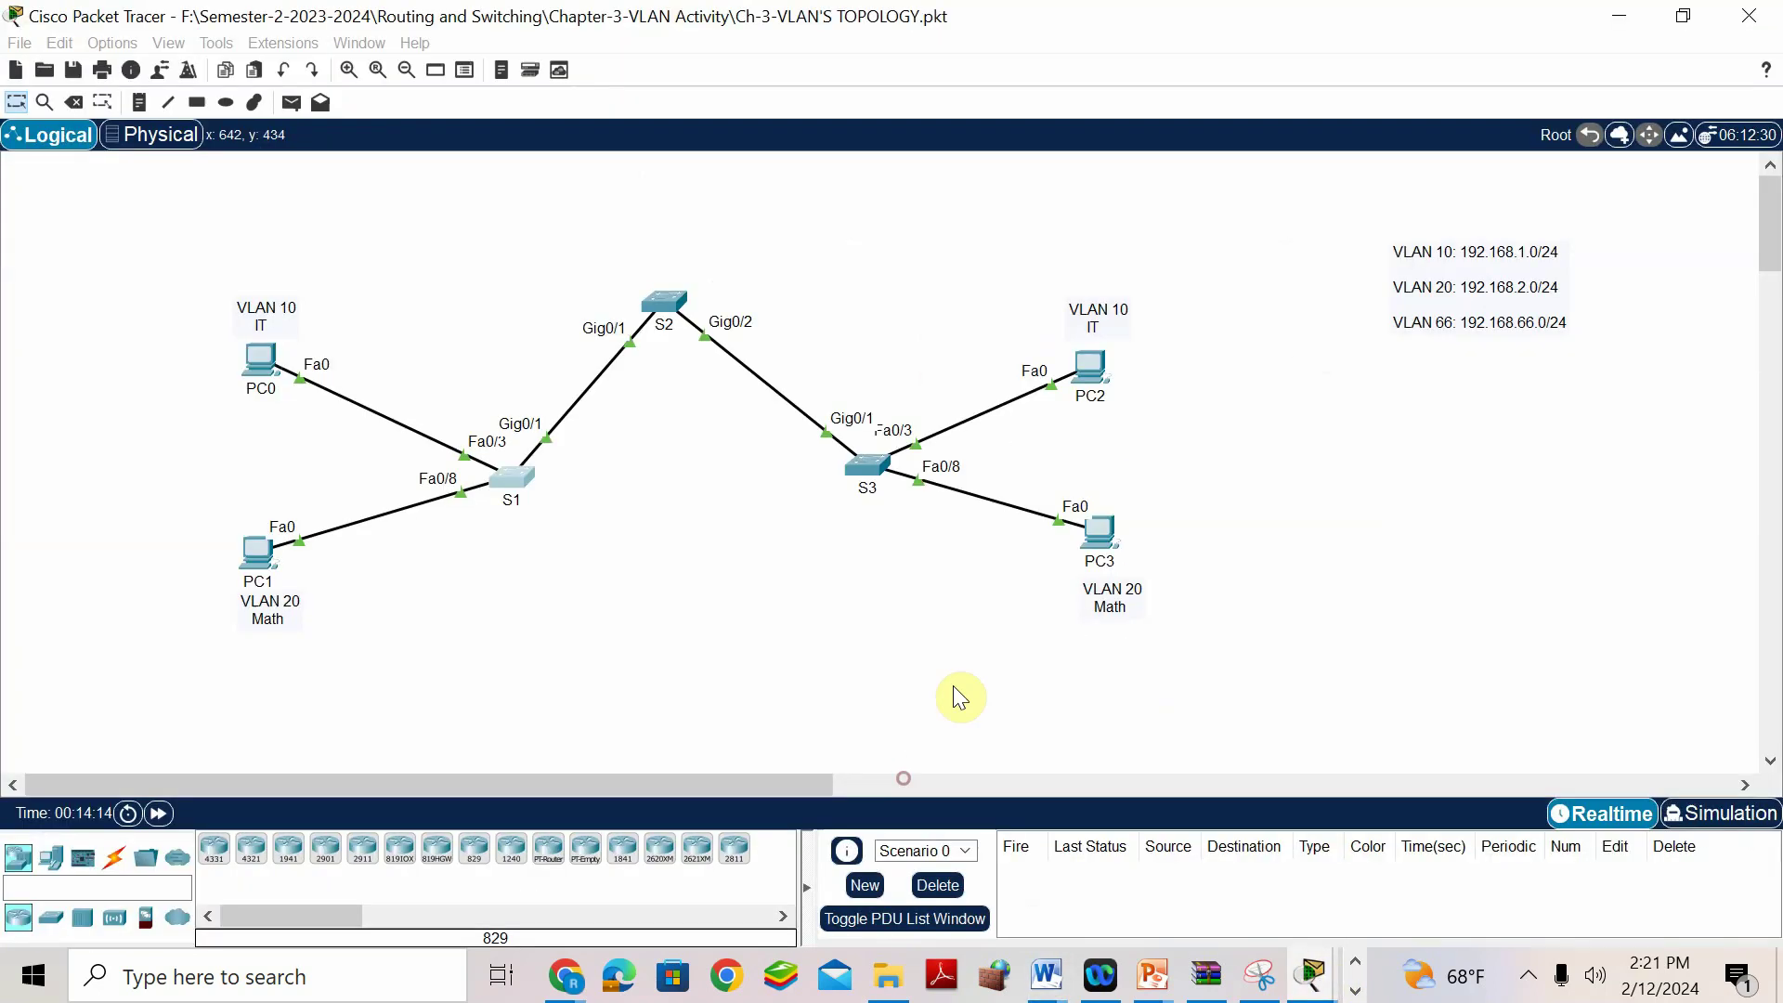
{"action": "left_click", "coordinate": [864, 473]}
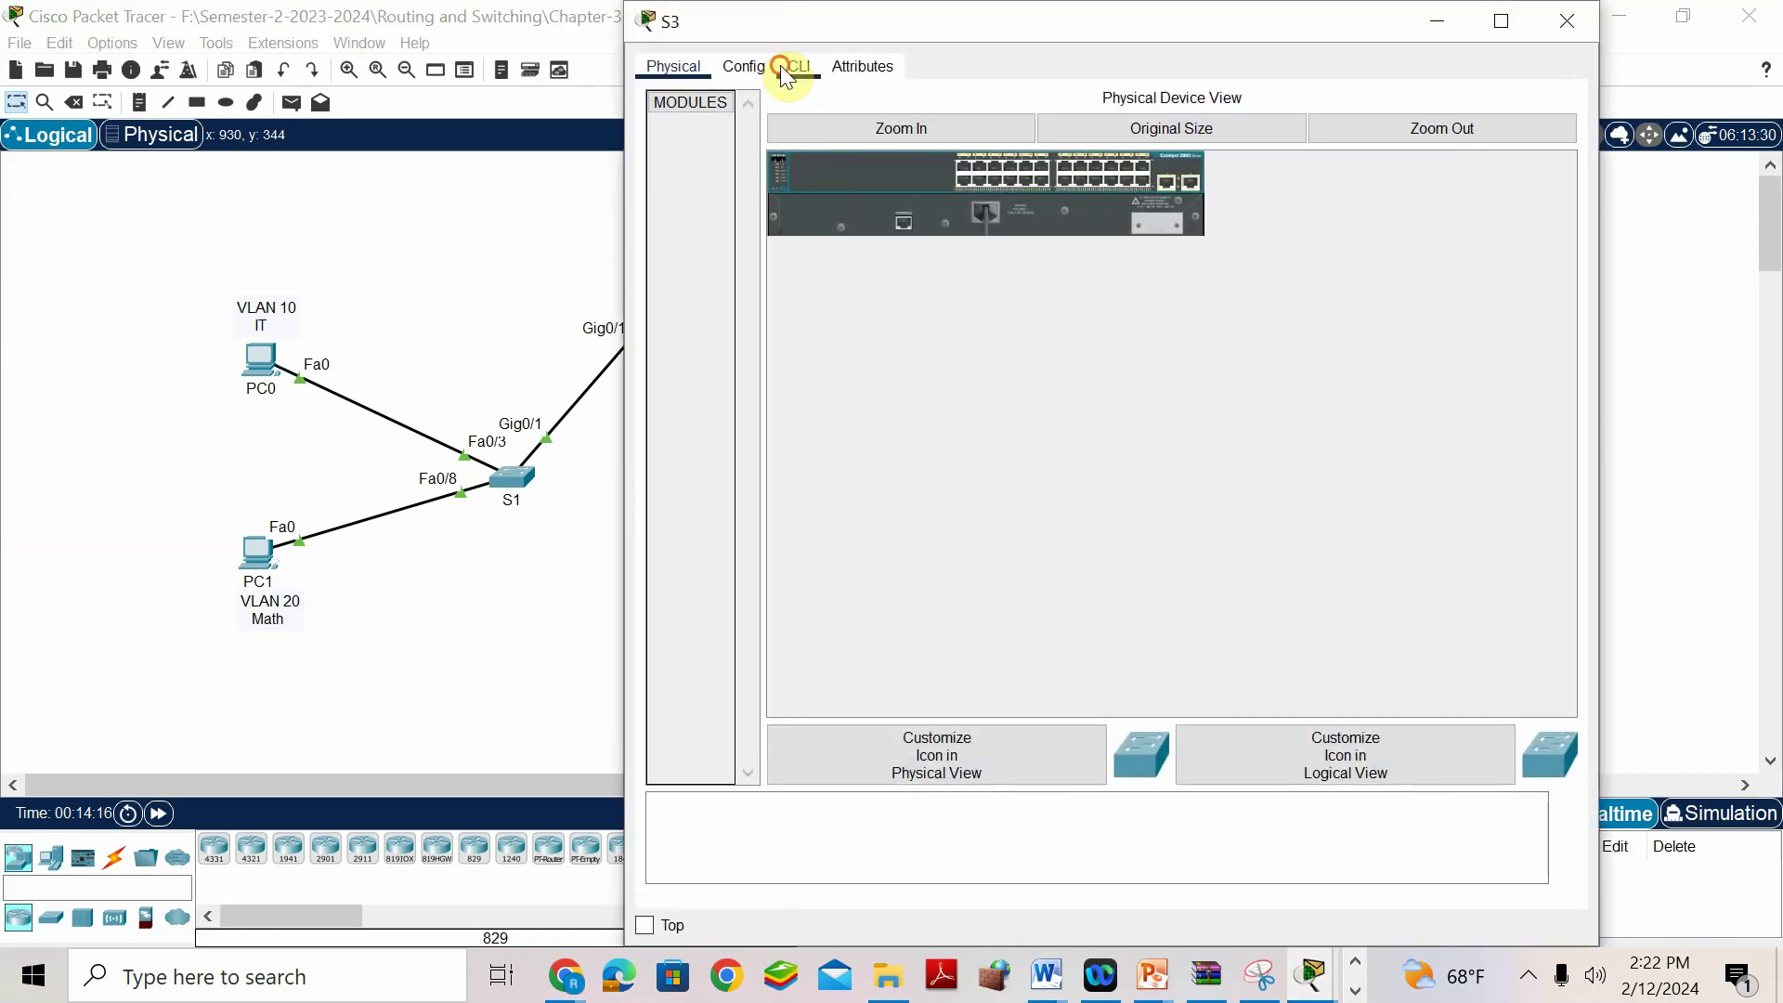
{"action": "left_click", "coordinate": [797, 67]}
{"action": "key", "text": "Return"}
{"action": "type", "text": "en"}
{"action": "key", "text": "Tab"}
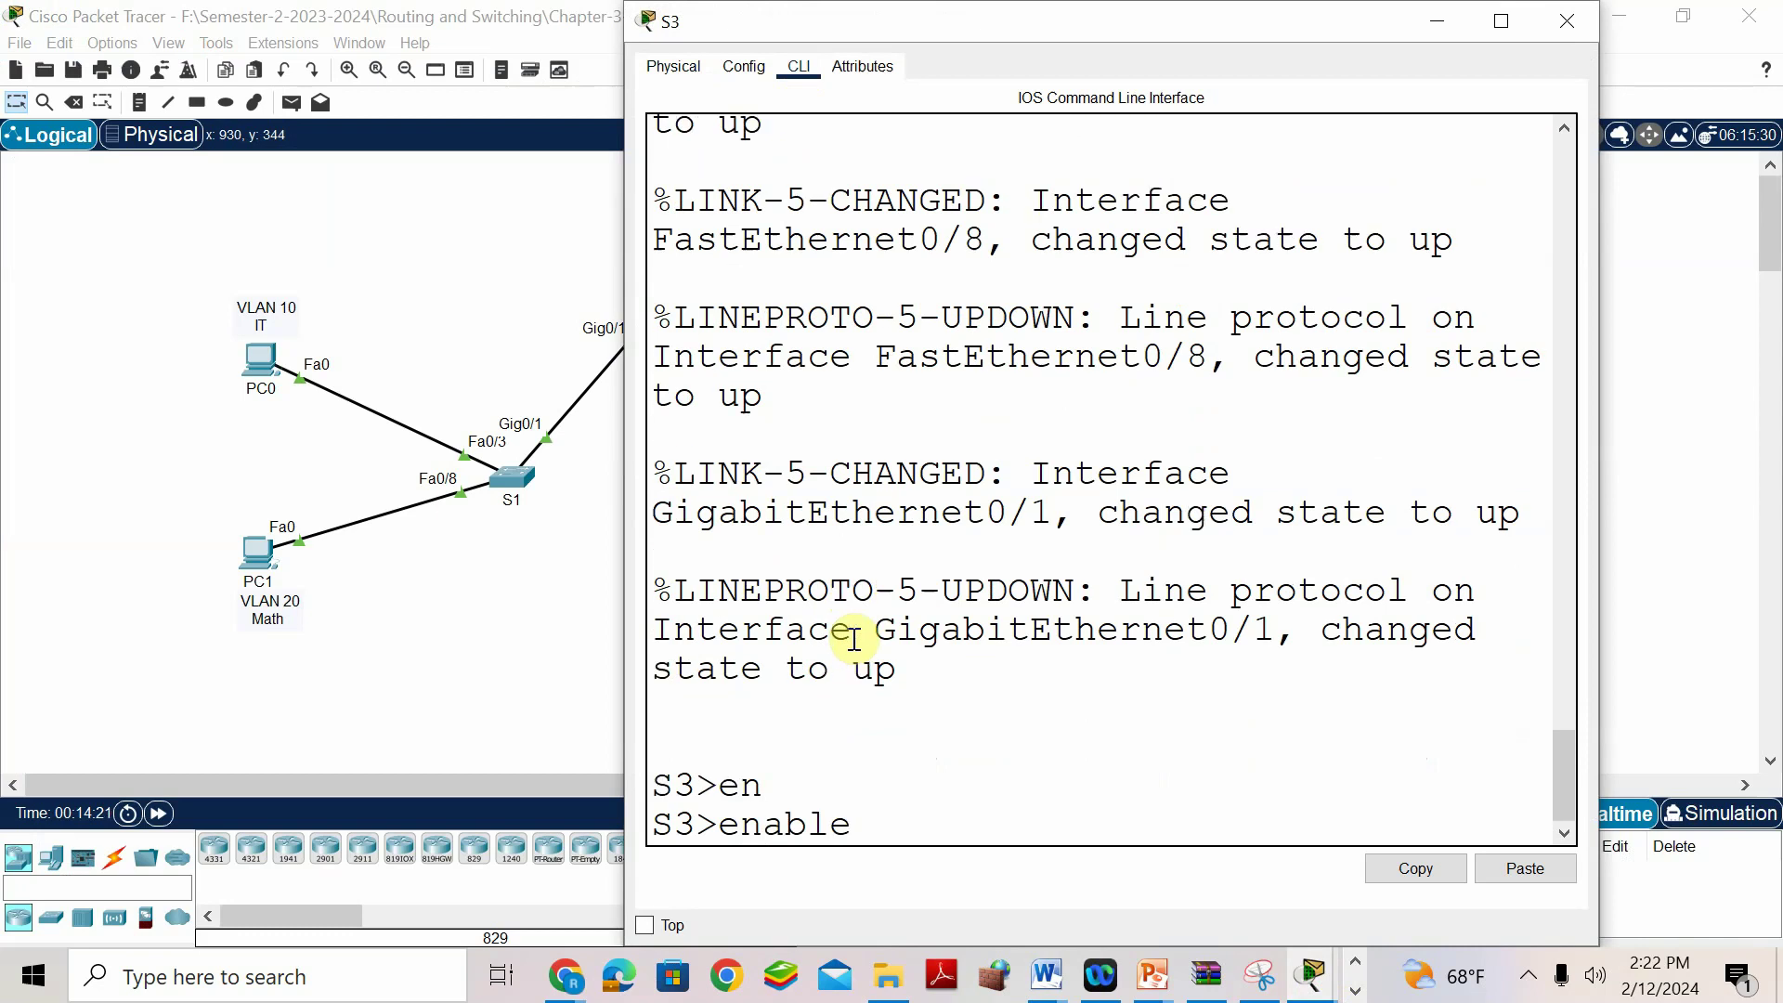
{"action": "key", "text": "Return"}
{"action": "type", "text": "conf t"}
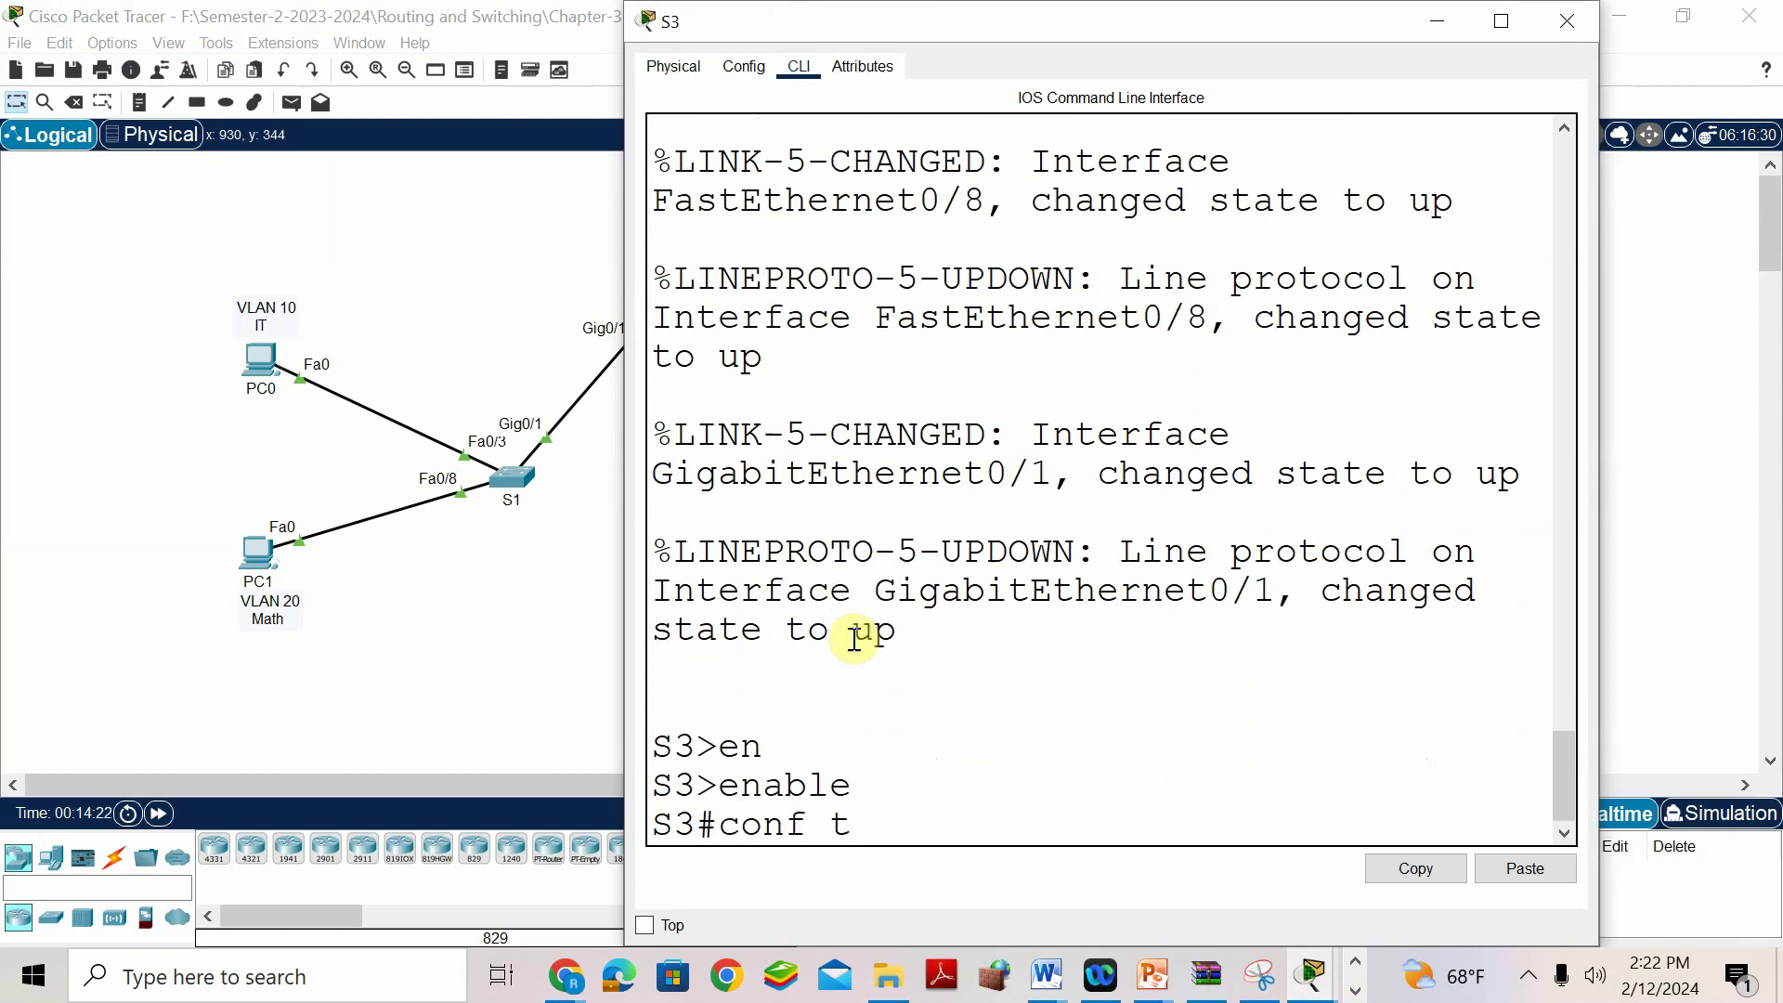
{"action": "key", "text": "Return"}
Set the switch's hostname to S3.
{"action": "type", "text": "hostname"}
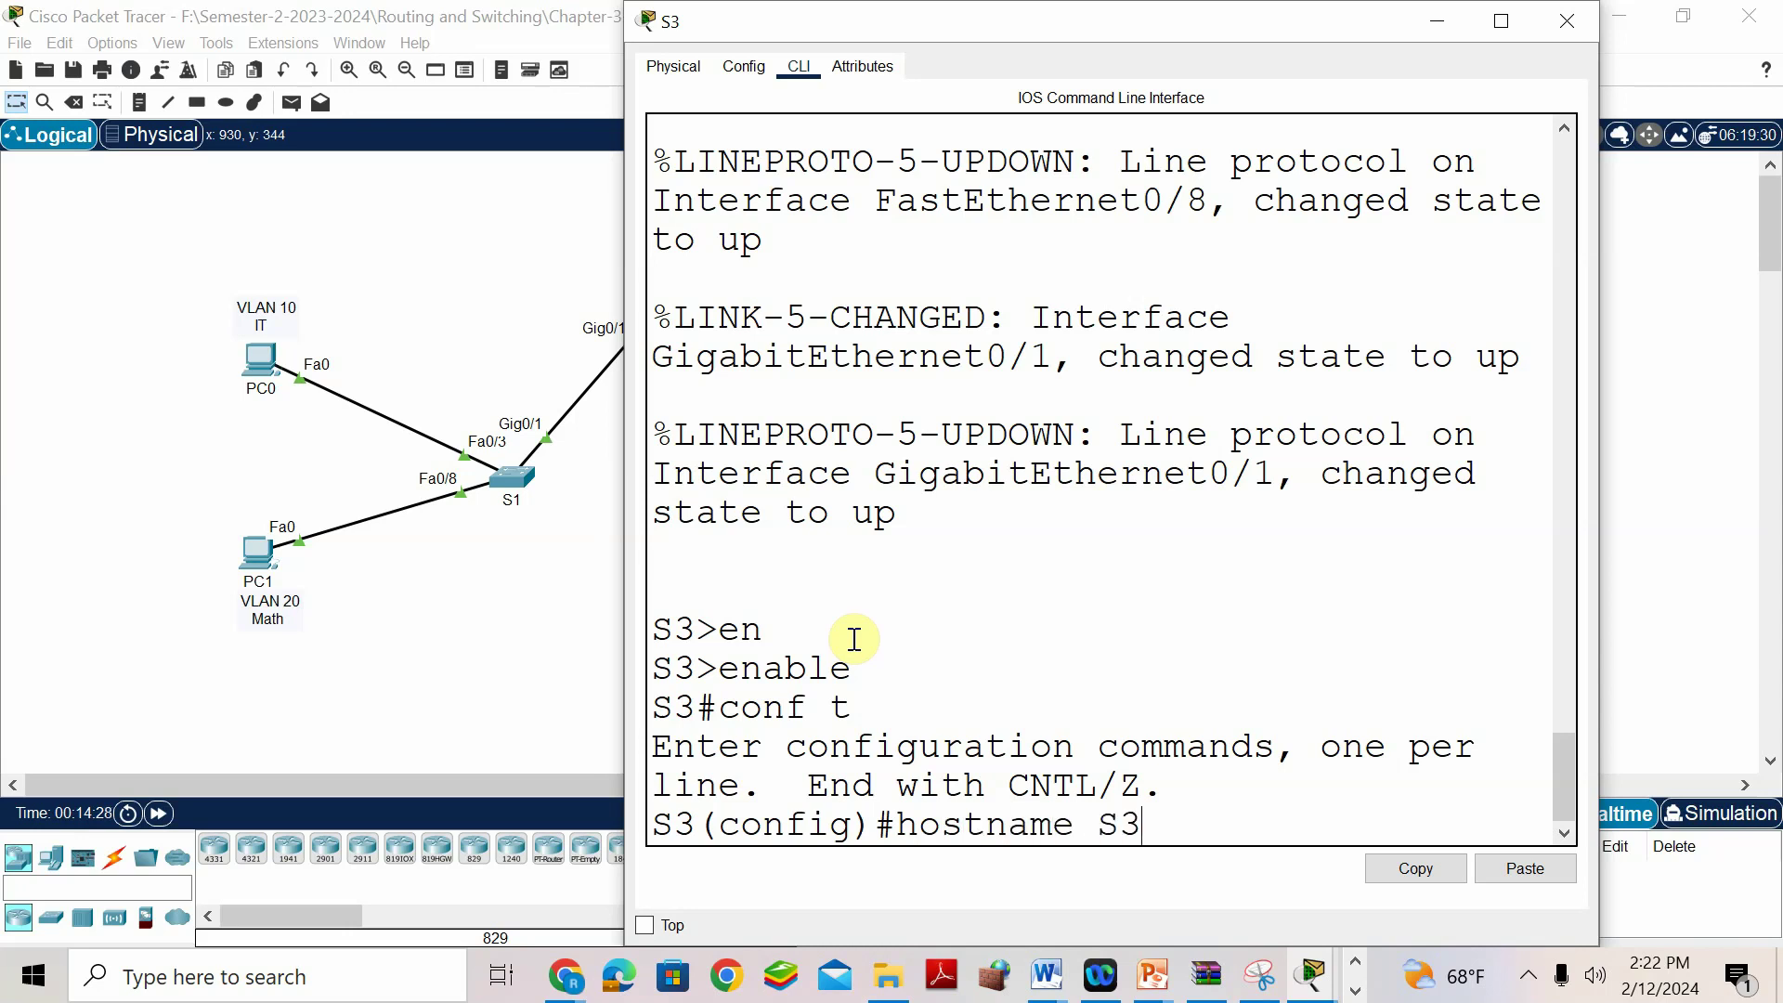
{"action": "type", "text": " S3"}
{"action": "key", "text": "Return"}
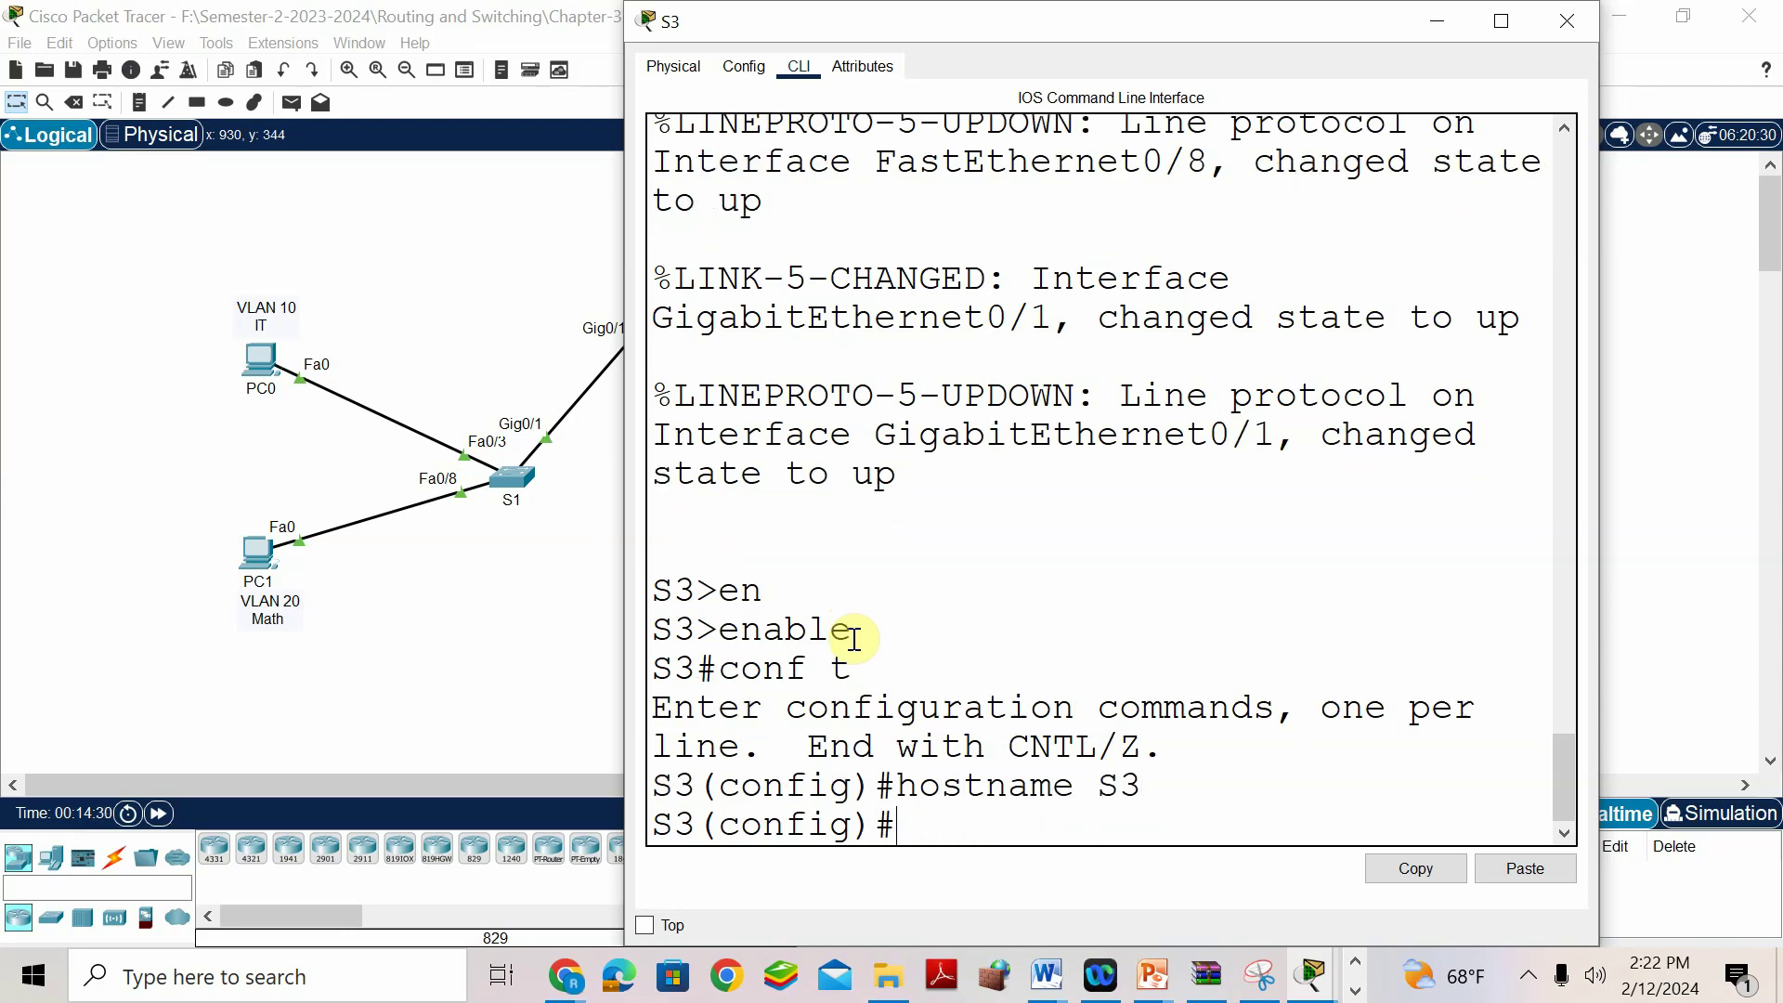
Give S3's VLAN 66 interface the address 192.168.66.10 with mask 255.255.255.0 and enable it with no shut.
{"action": "type", "text": "intvlan 66"}
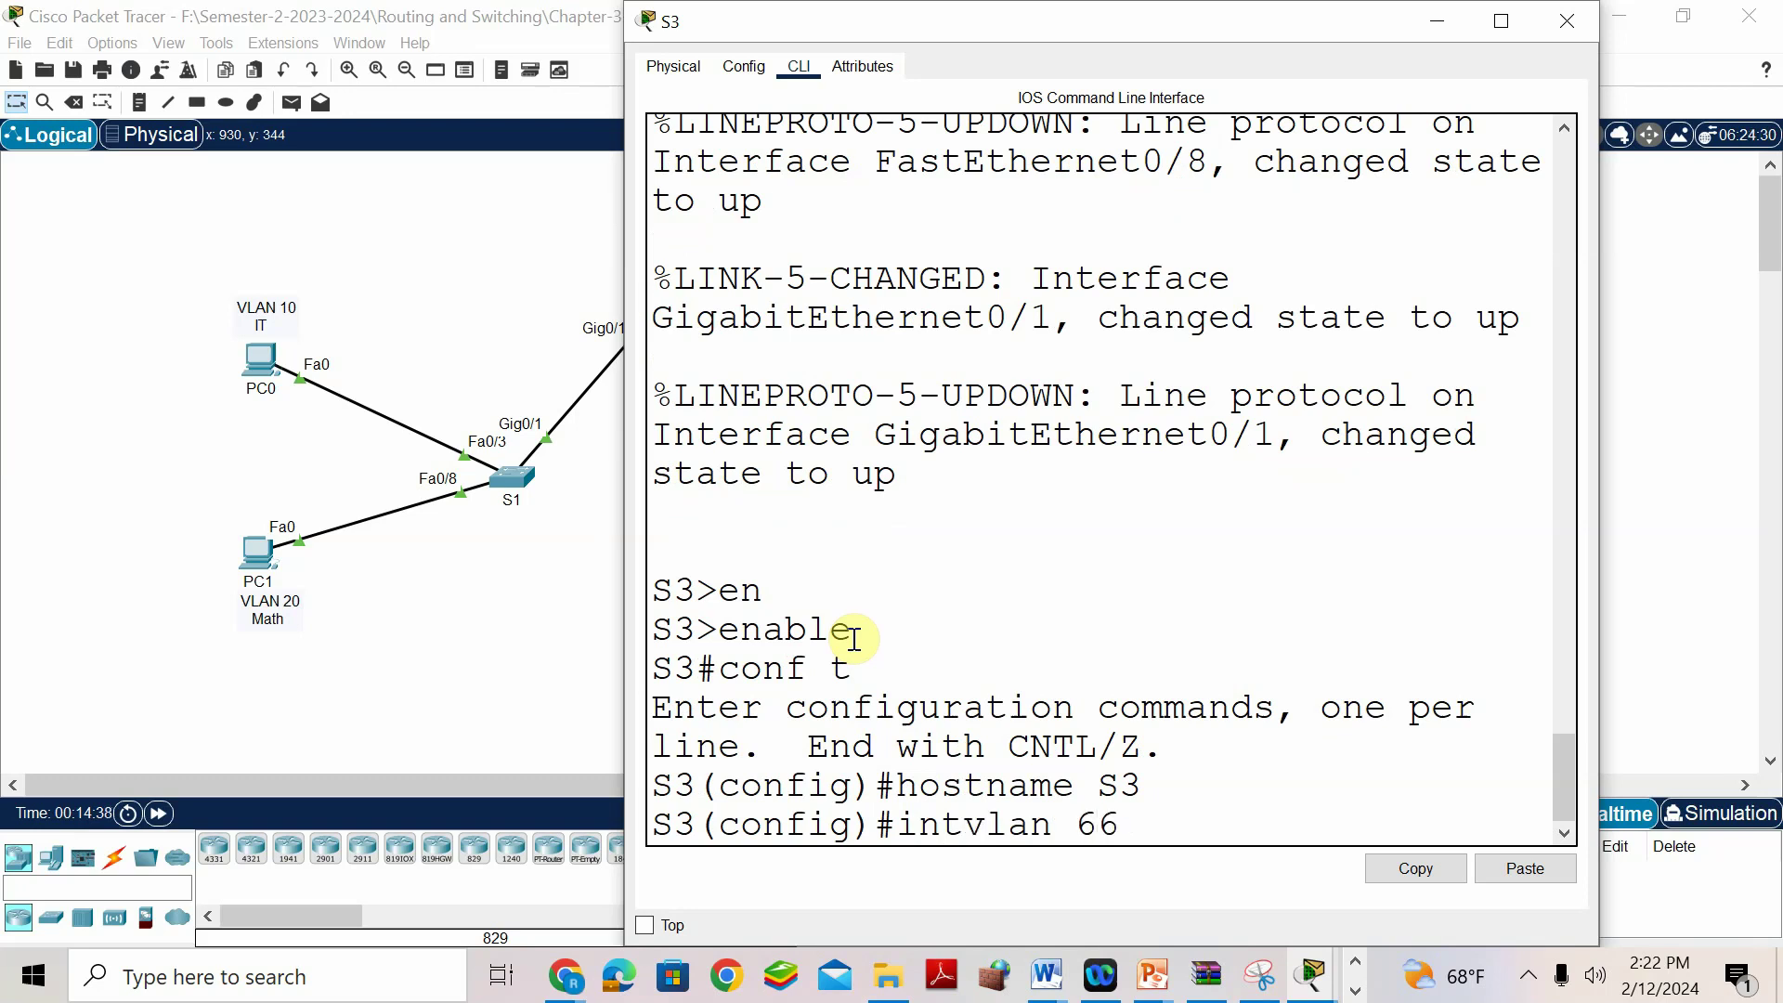
{"action": "key", "text": "Return"}
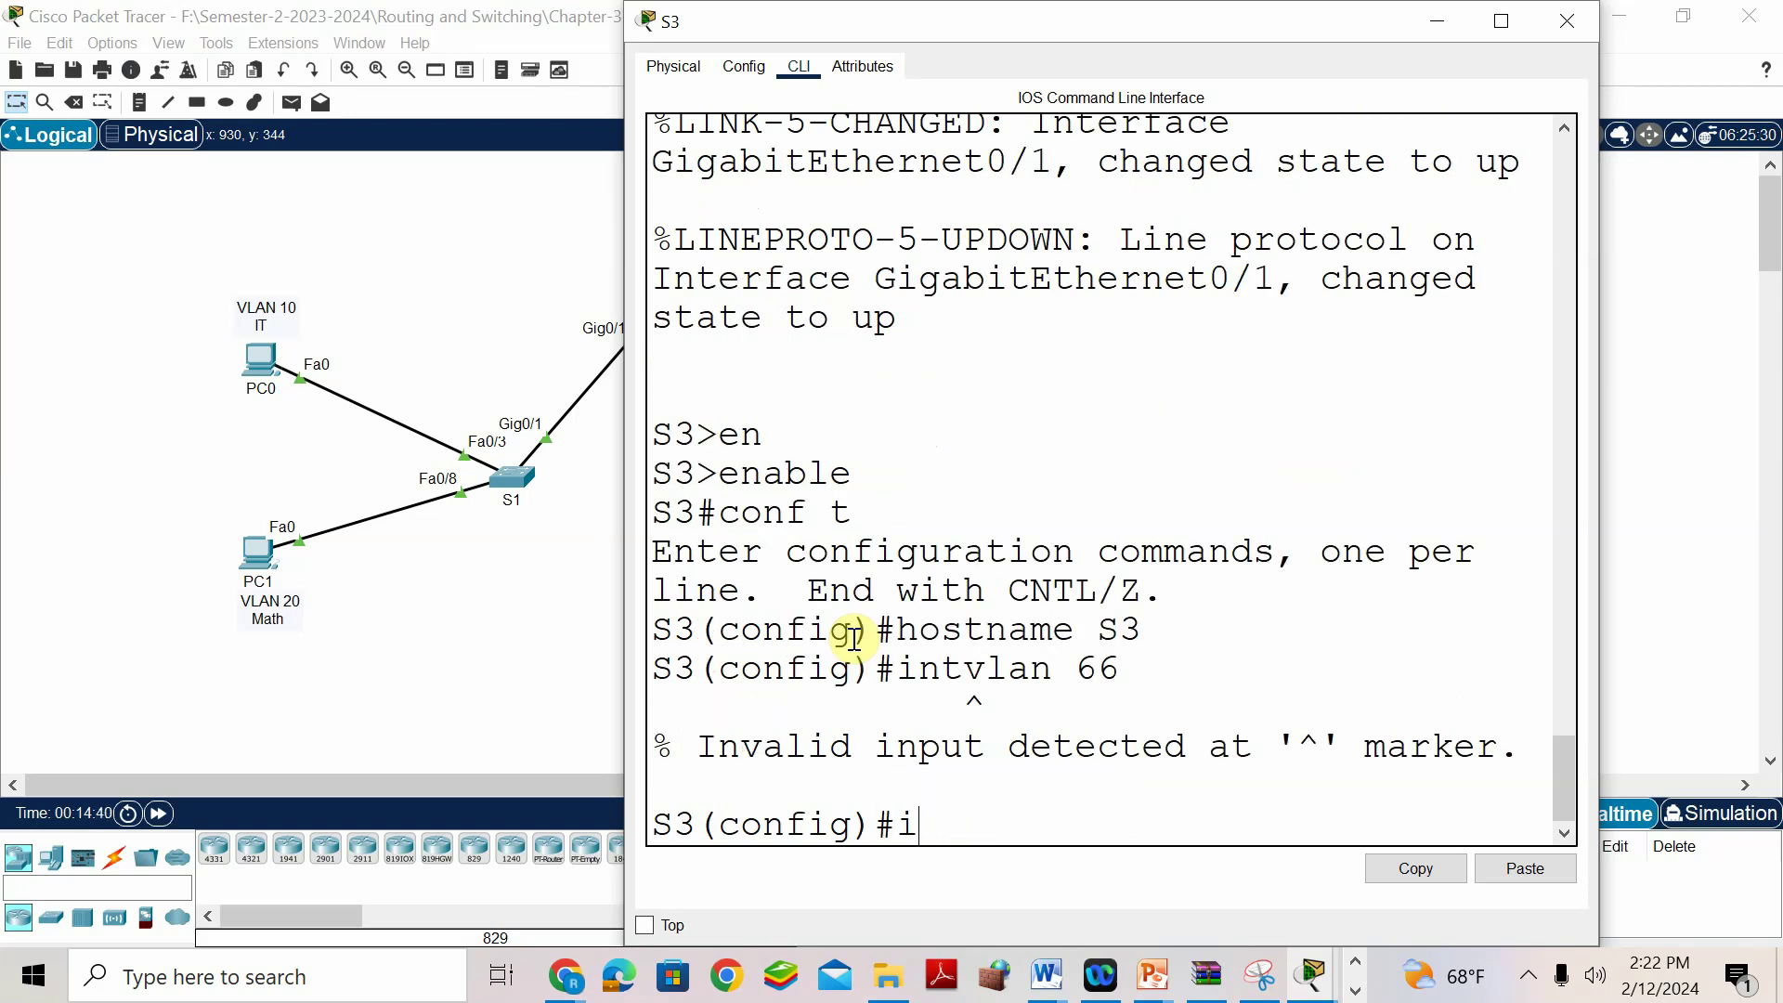
{"action": "type", "text": "int vlan 66"}
{"action": "key", "text": "Return"}
{"action": "type", "text": "ip add"}
{"action": "key", "text": "Tab"}
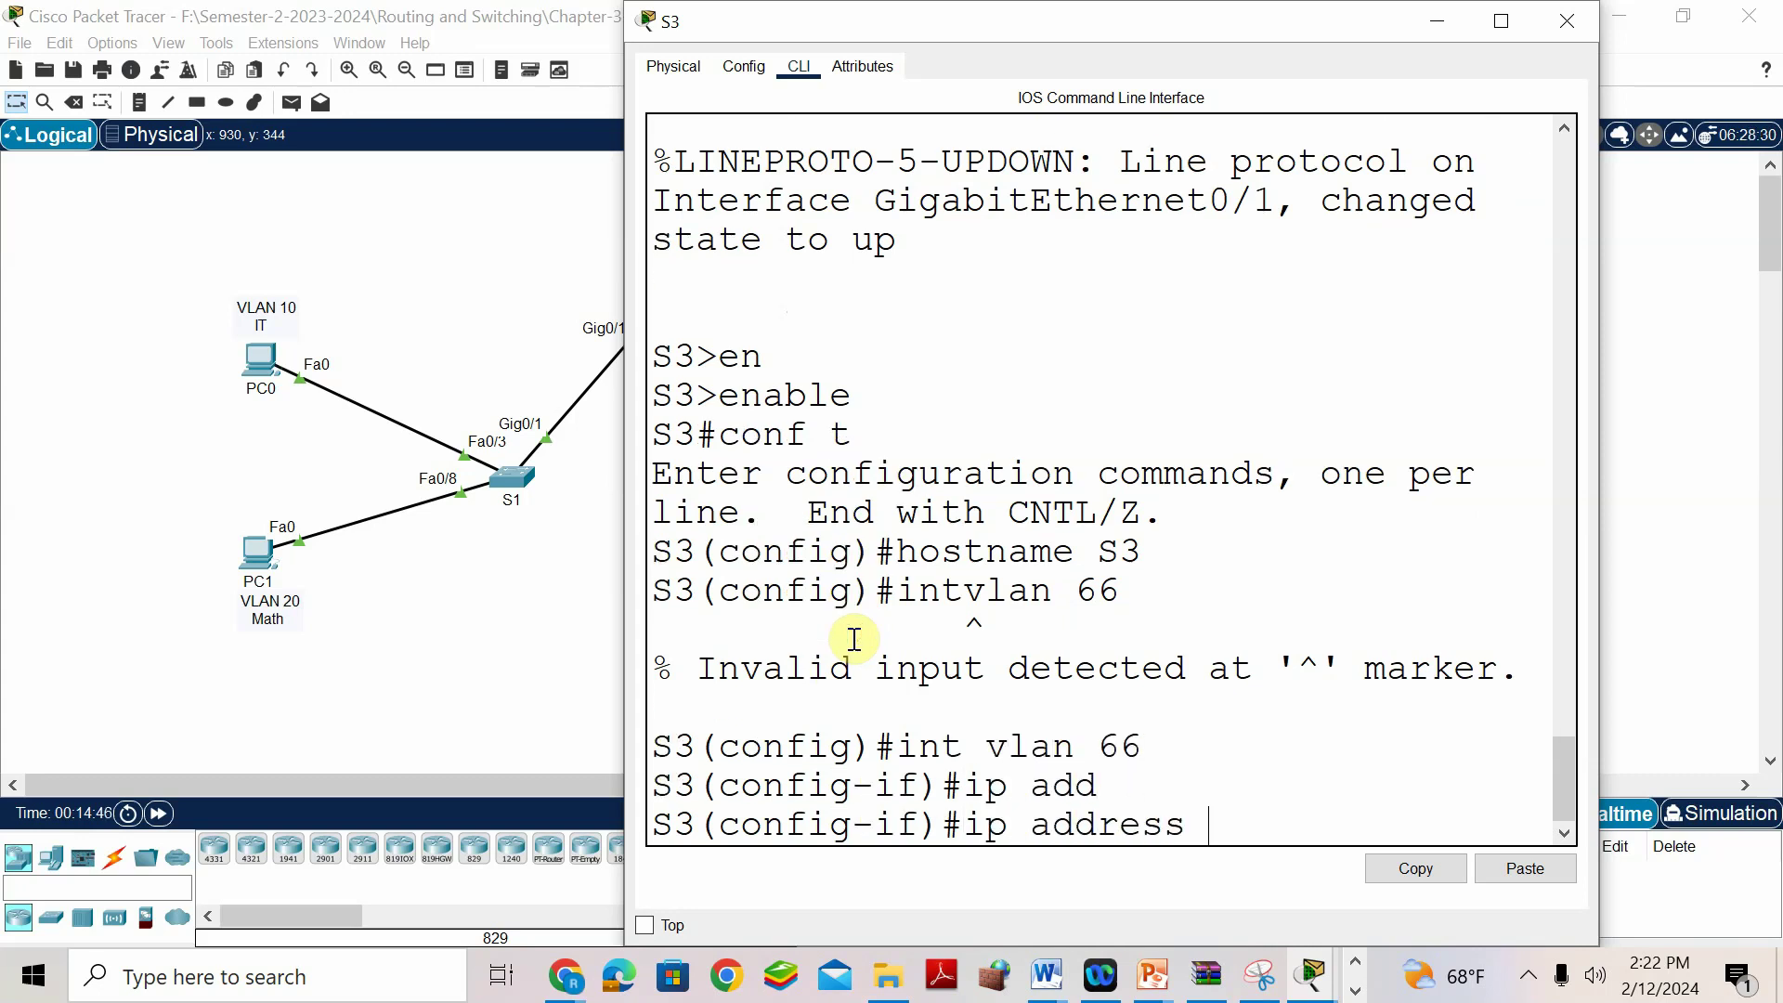
{"action": "right_click", "coordinate": [1207, 827]}
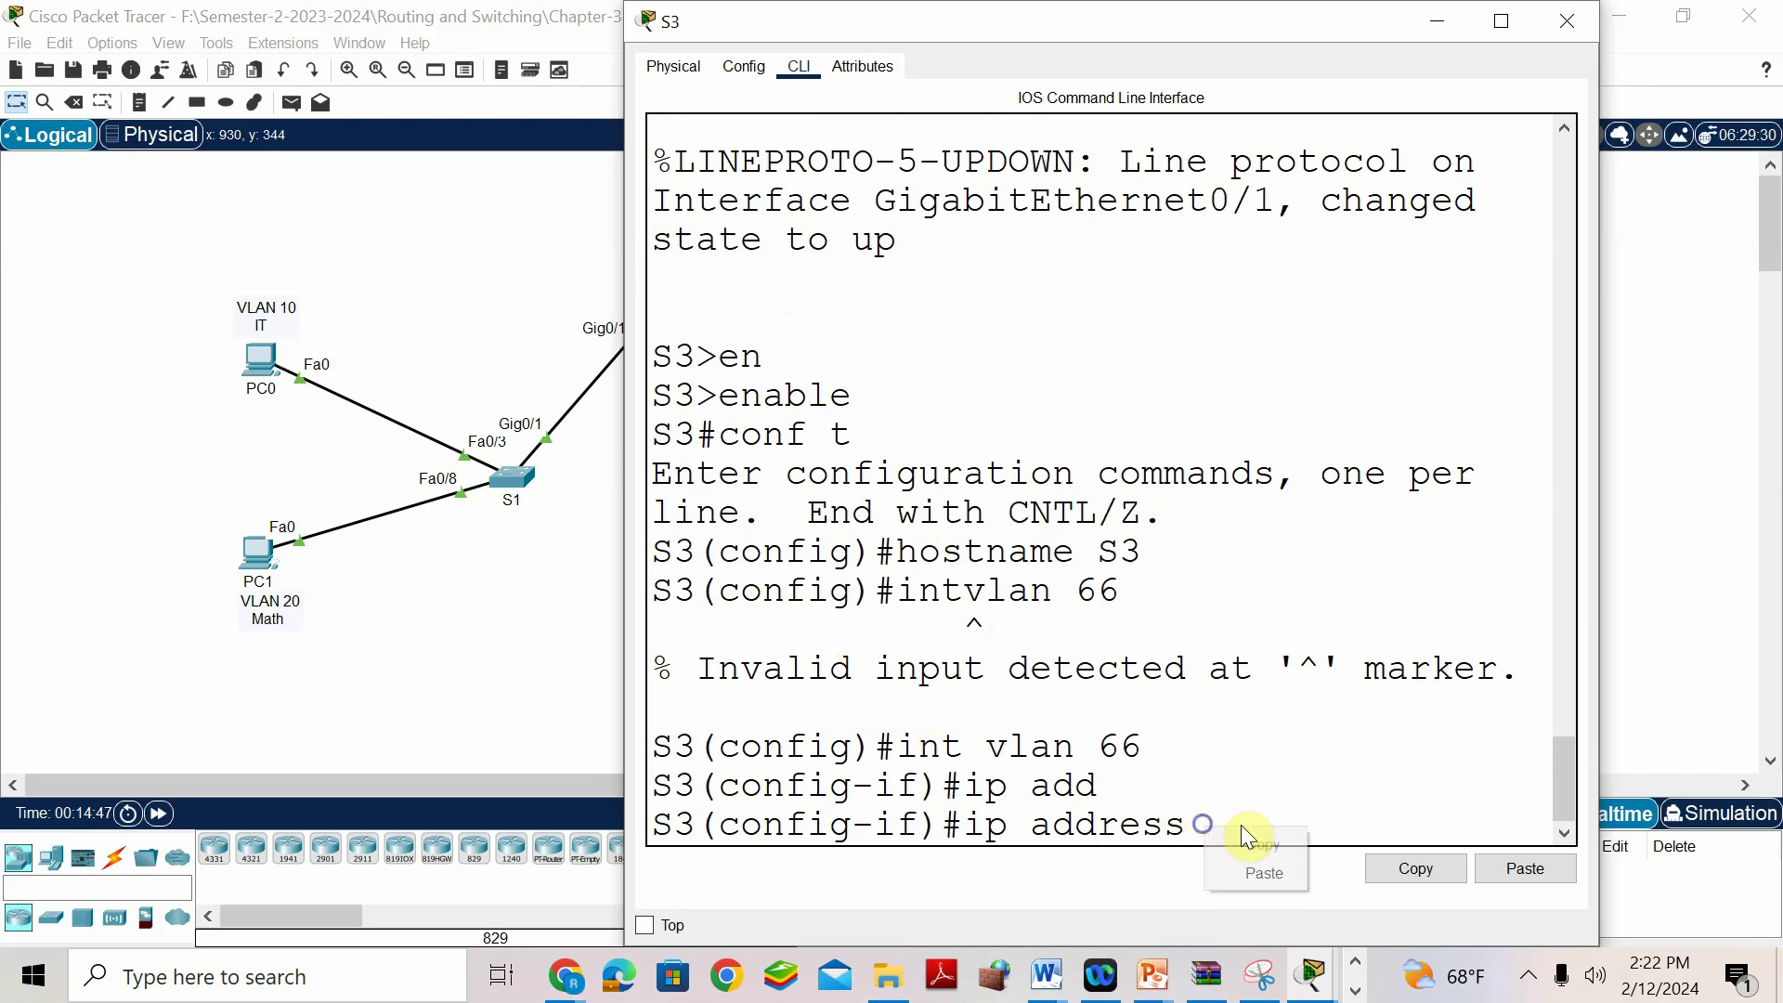
{"action": "left_click", "coordinate": [1264, 872]}
{"action": "type", "text": "25"}
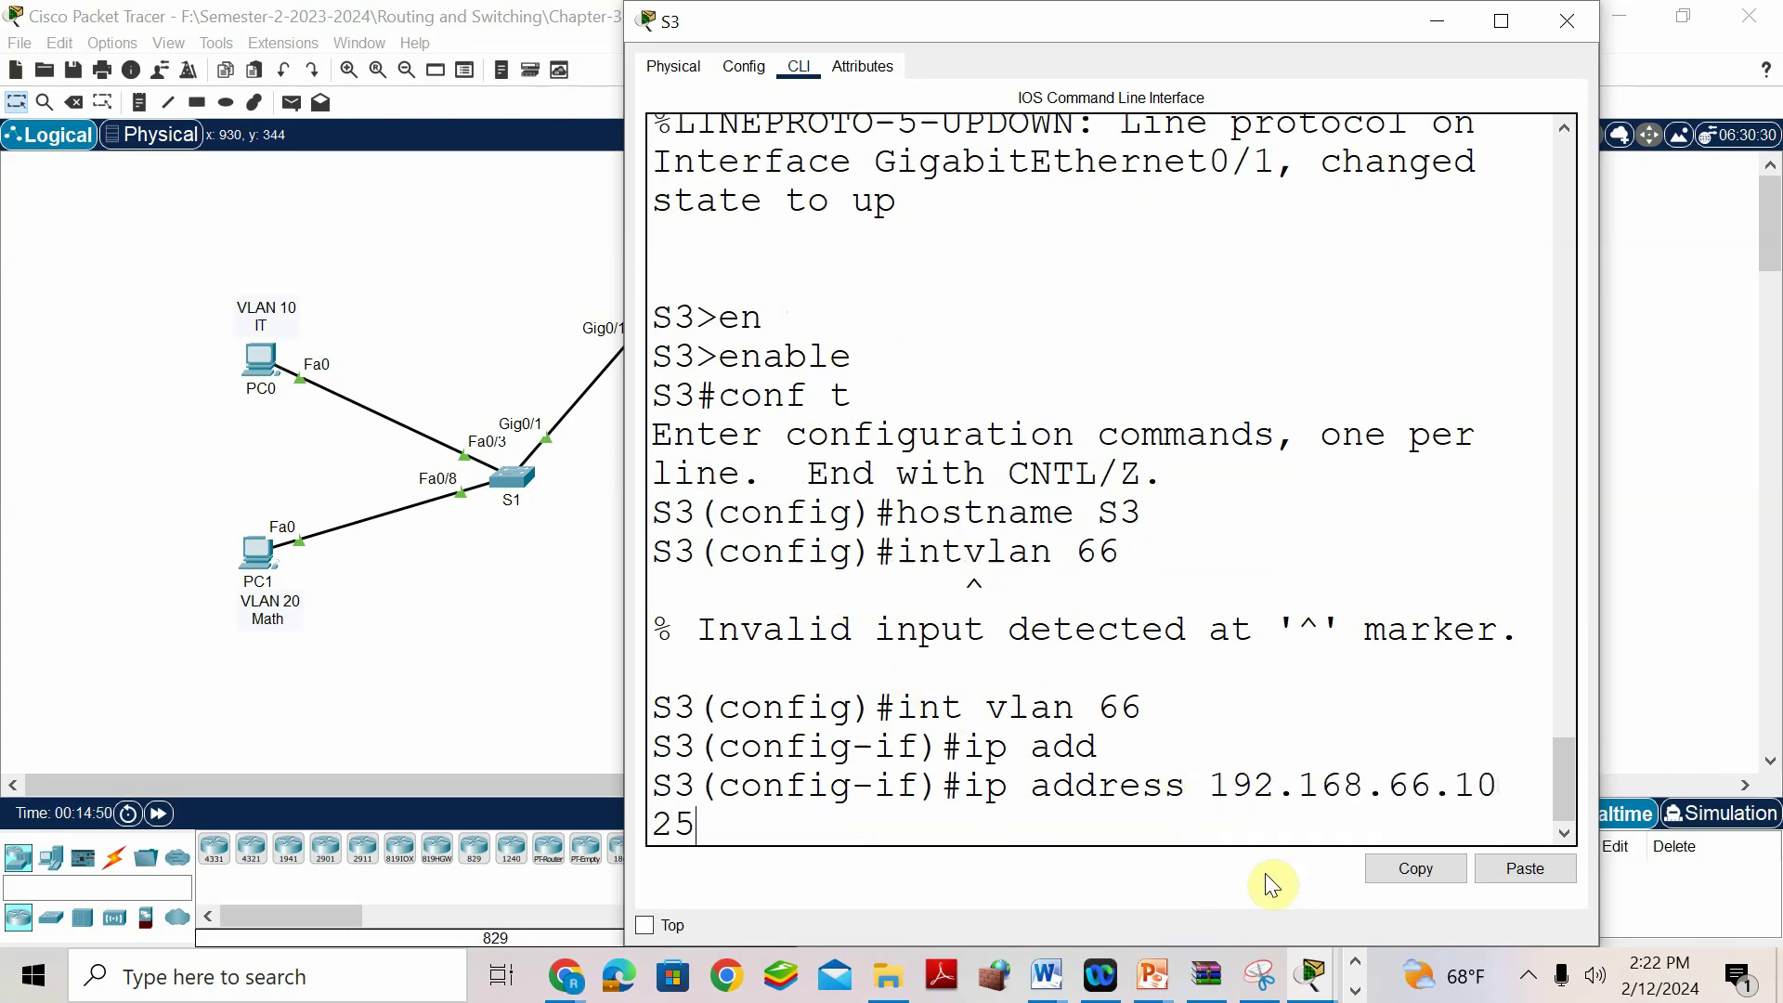
{"action": "type", "text": "5.255.255.0"}
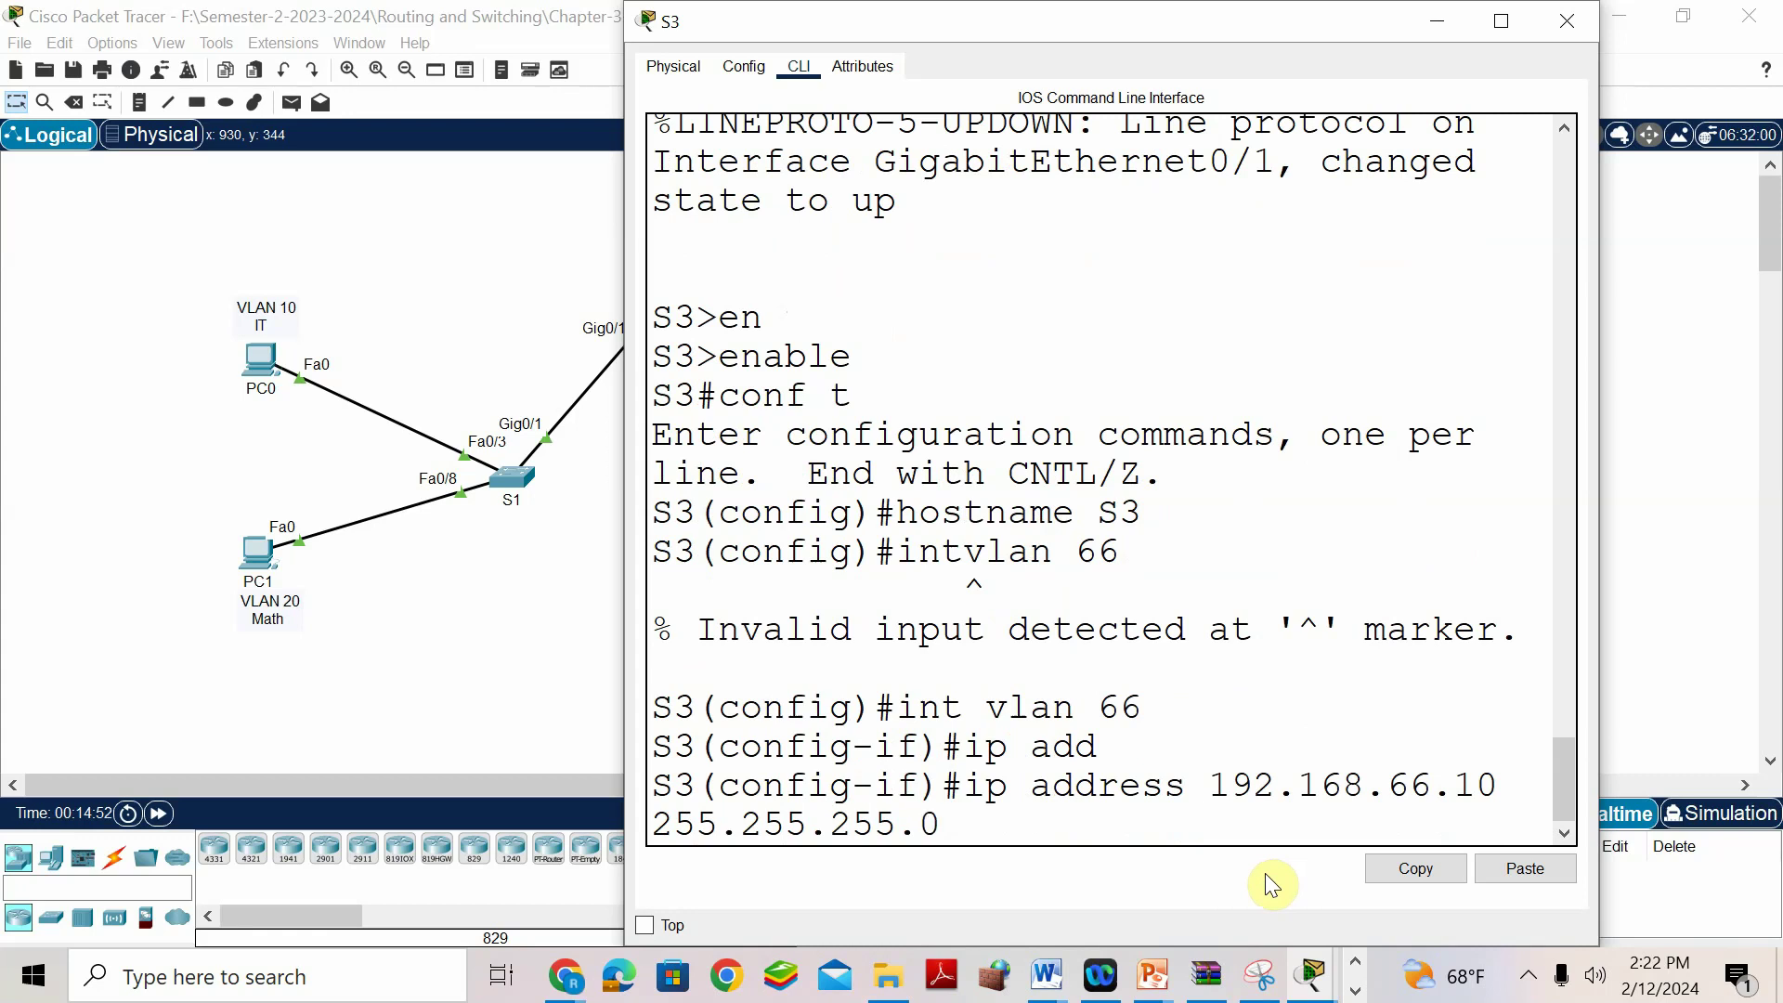
{"action": "key", "text": "Return"}
{"action": "type", "text": "no shut"}
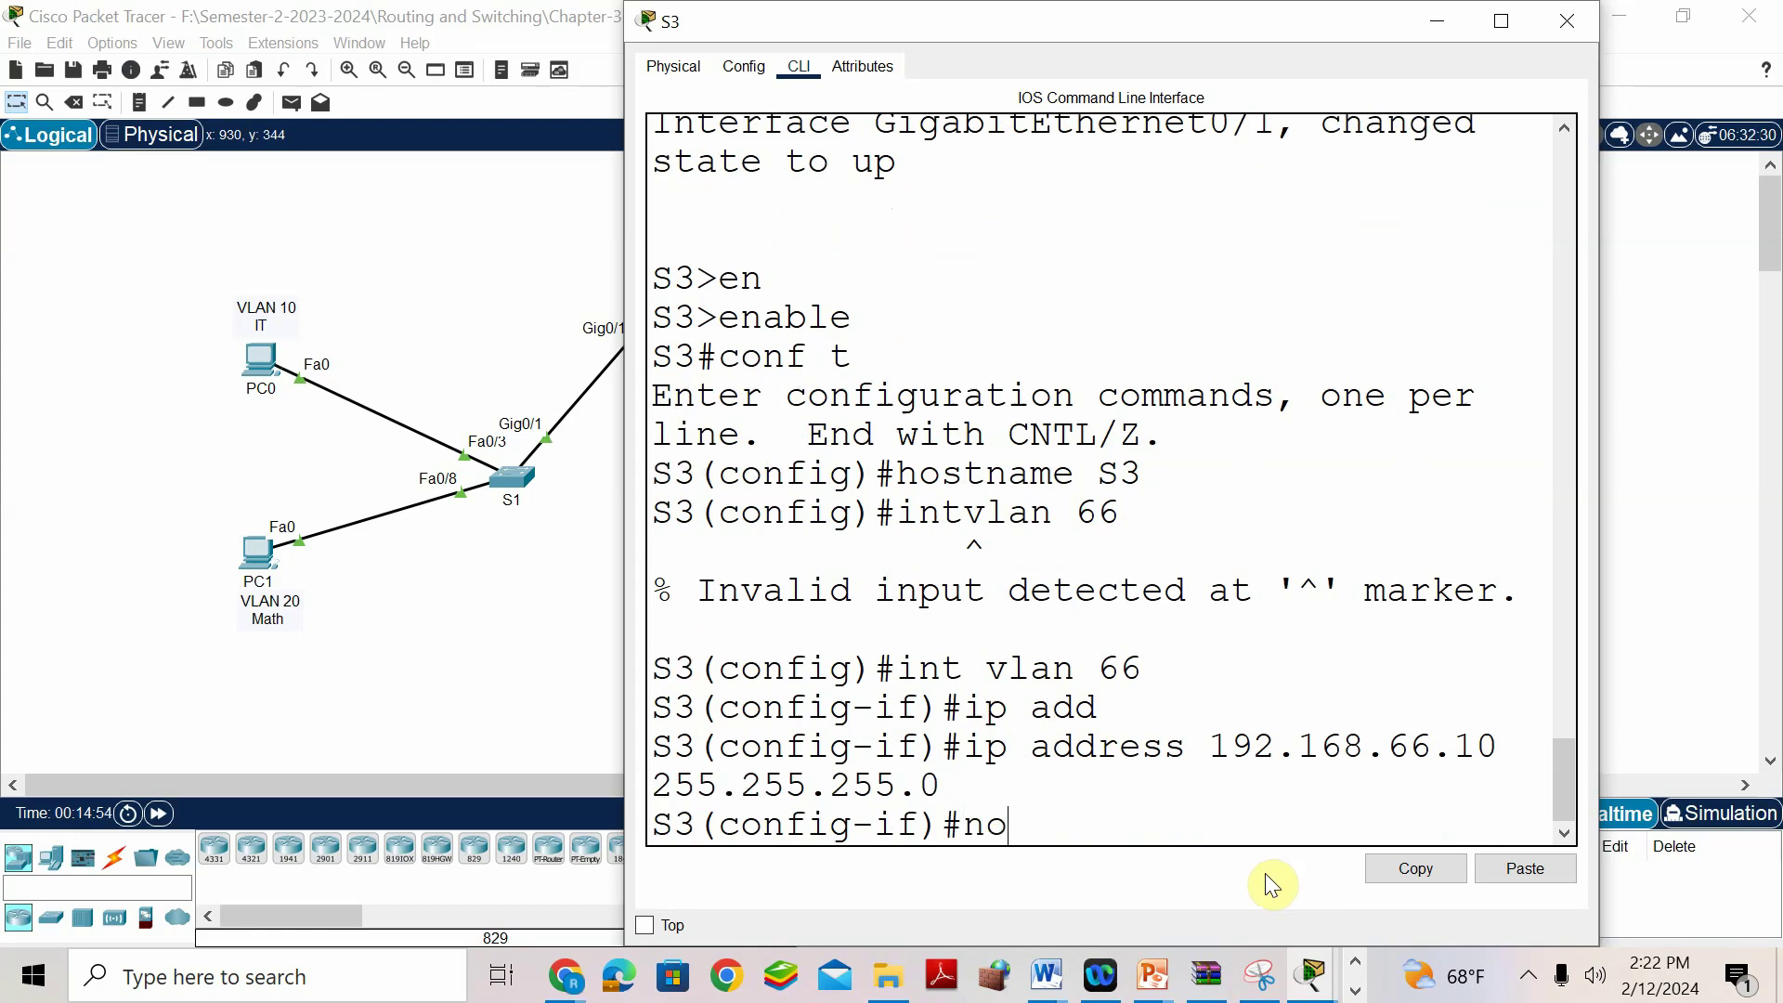
{"action": "key", "text": "Return"}
Leave interface configuration on S3 and set the switch's default gateway to 192.168.66.1.
{"action": "type", "text": "exit"}
{"action": "key", "text": "Return"}
{"action": "type", "text": "ip def"}
{"action": "key", "text": "Tab"}
{"action": "type", "text": "192.168."}
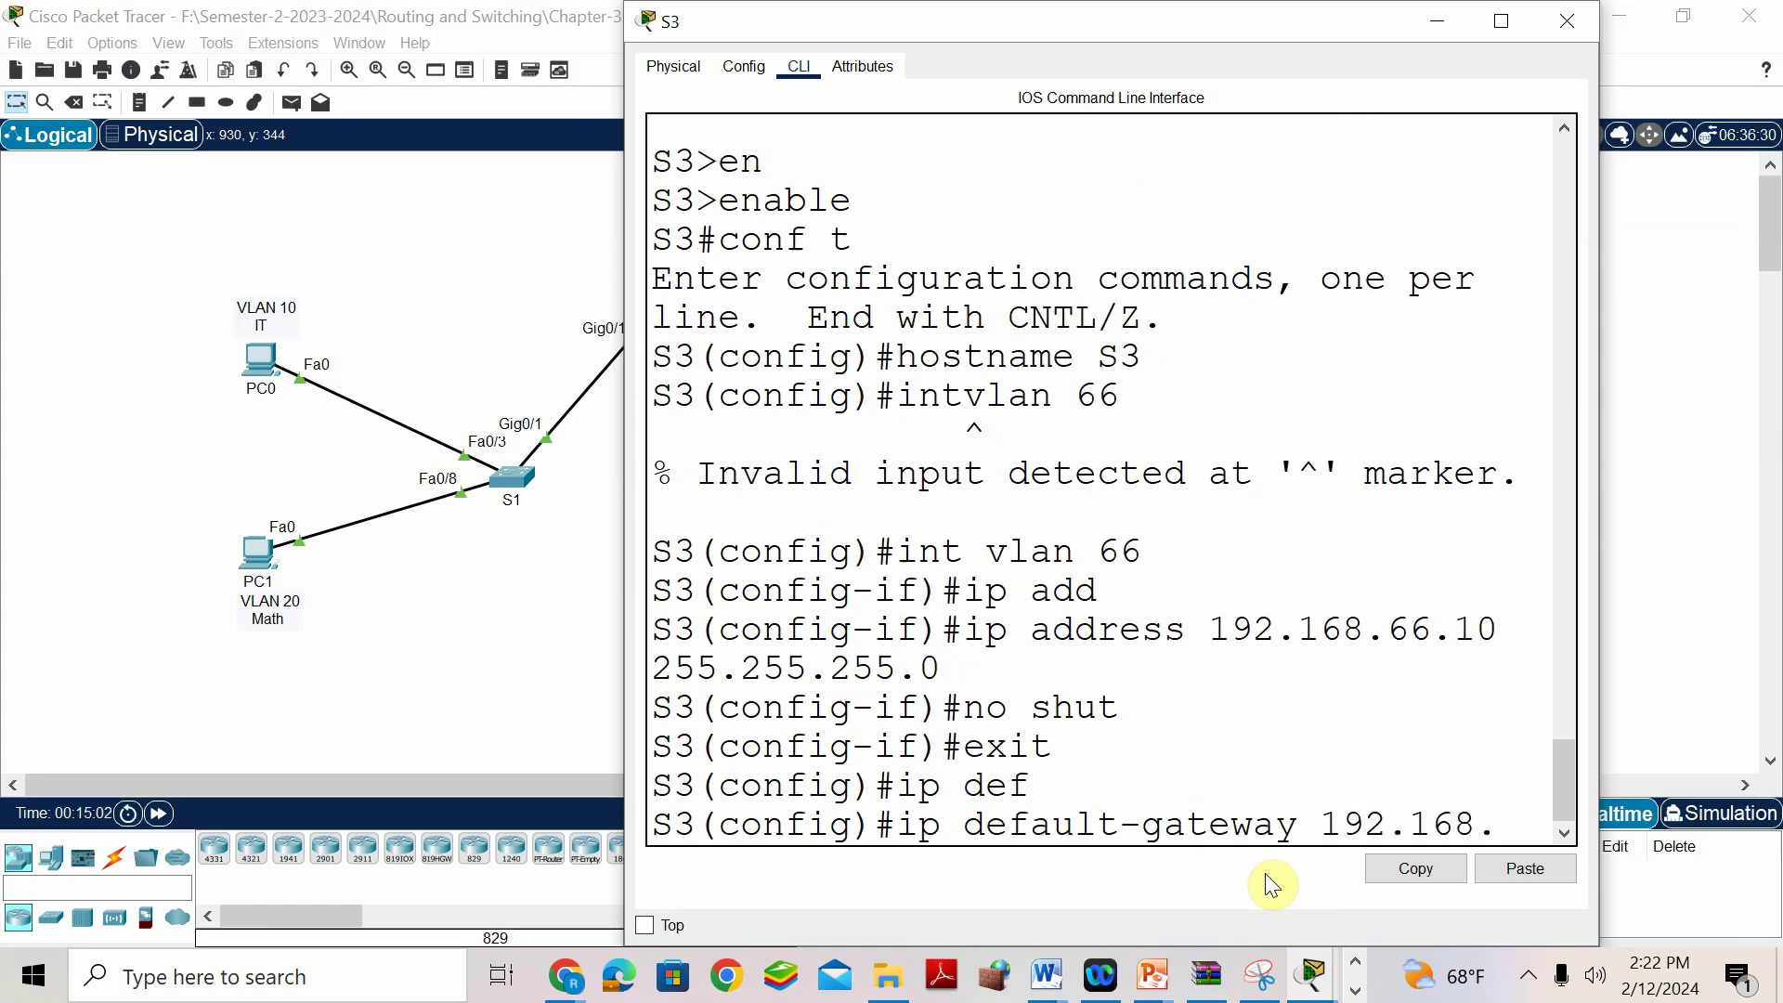
{"action": "type", "text": "66.1"}
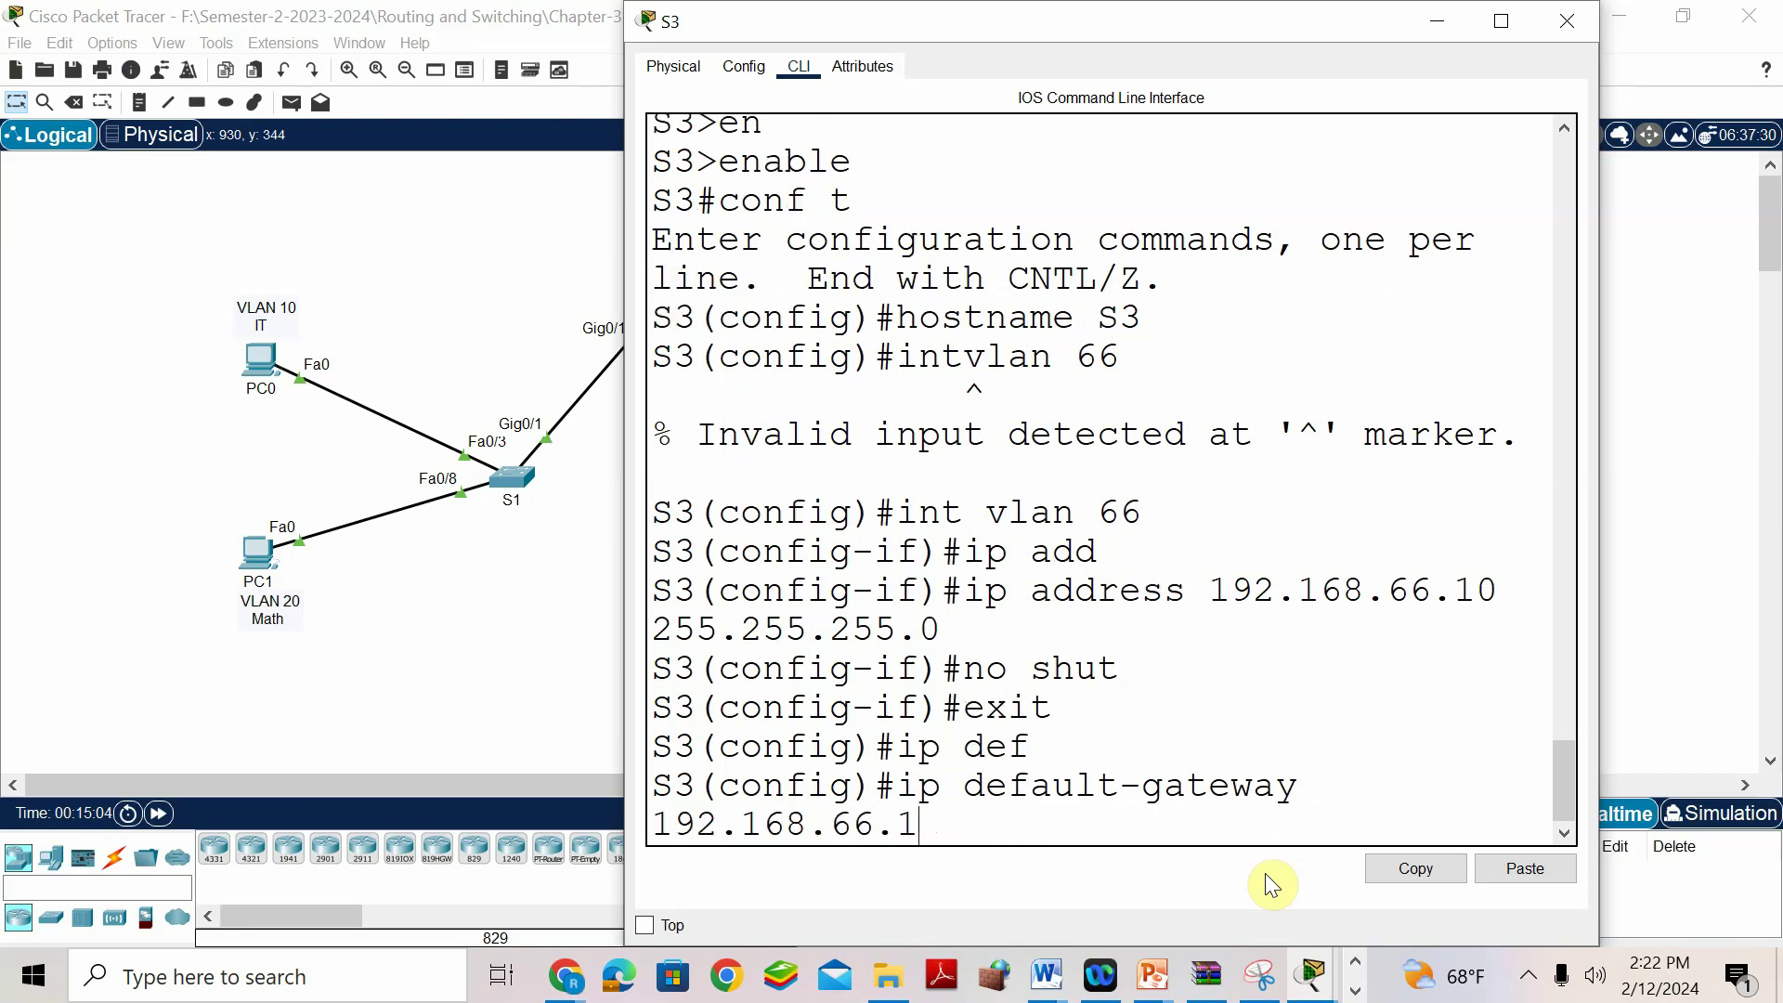
{"action": "key", "text": "Return"}
Return to the ch-3-Vlan Activity Word document and review task 3b and the VLANs and Port Assignment Table for S1, S2 and S3.
{"action": "left_click", "coordinate": [419, 700]}
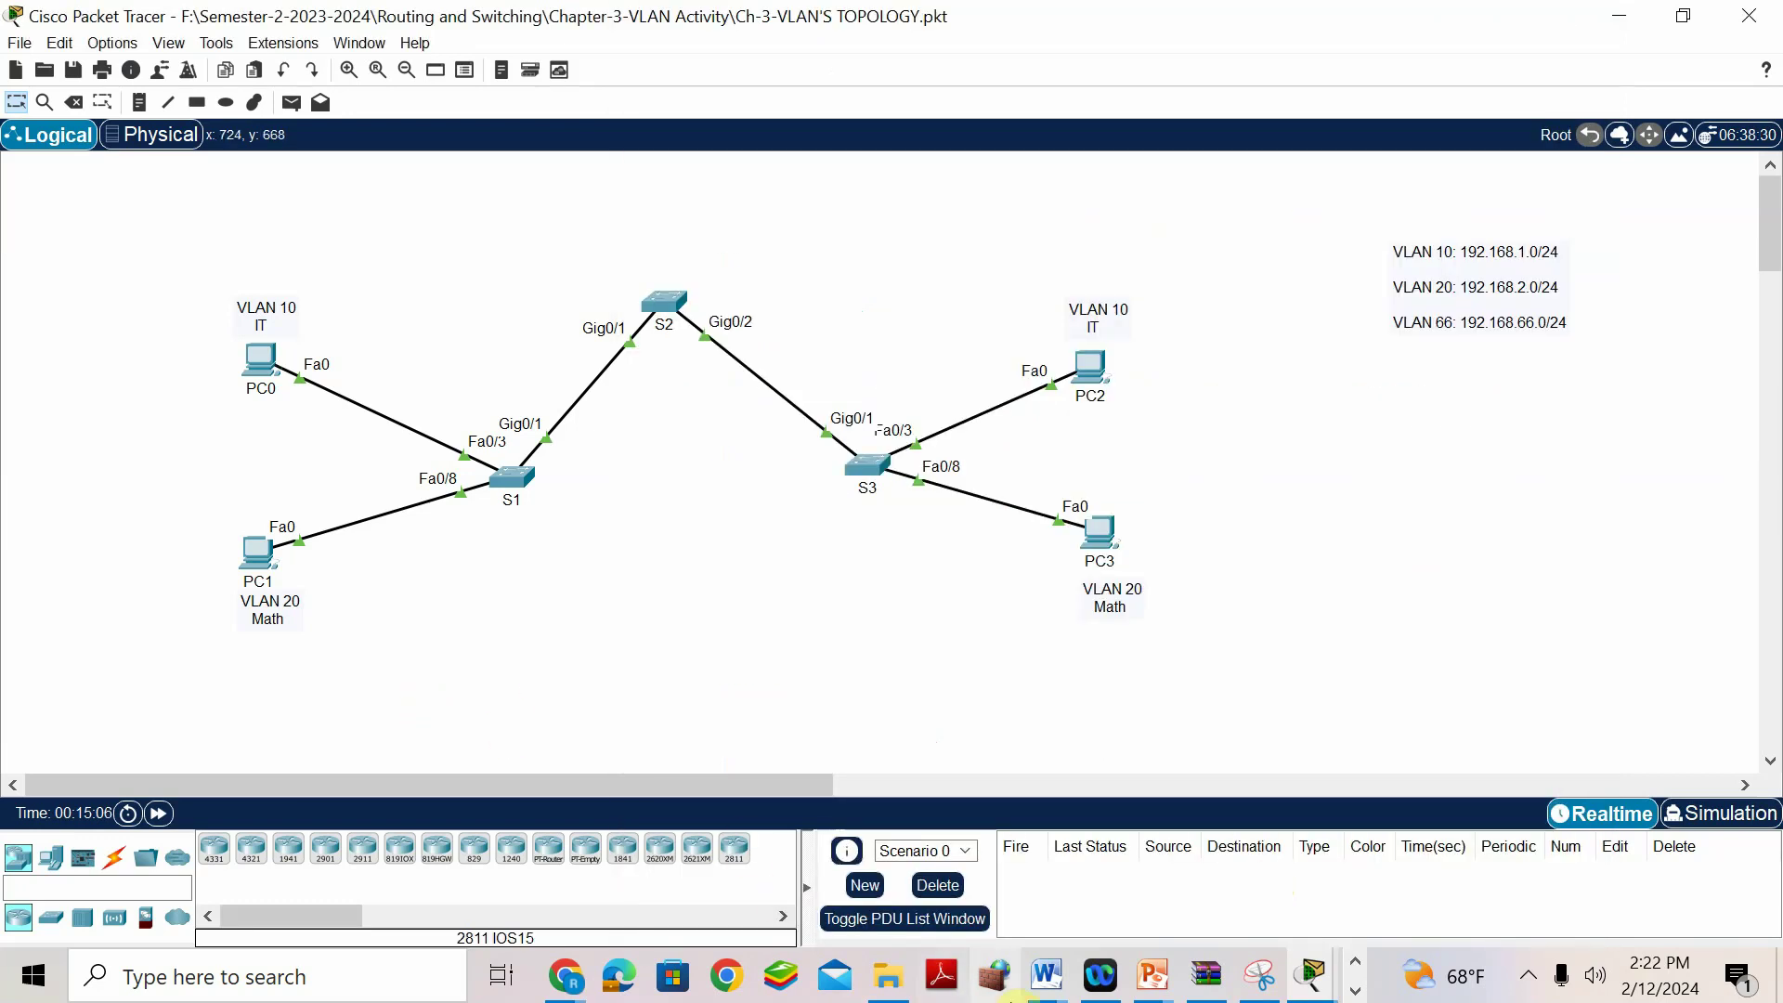
{"action": "left_click", "coordinate": [1047, 975]}
{"action": "left_click", "coordinate": [1125, 830]}
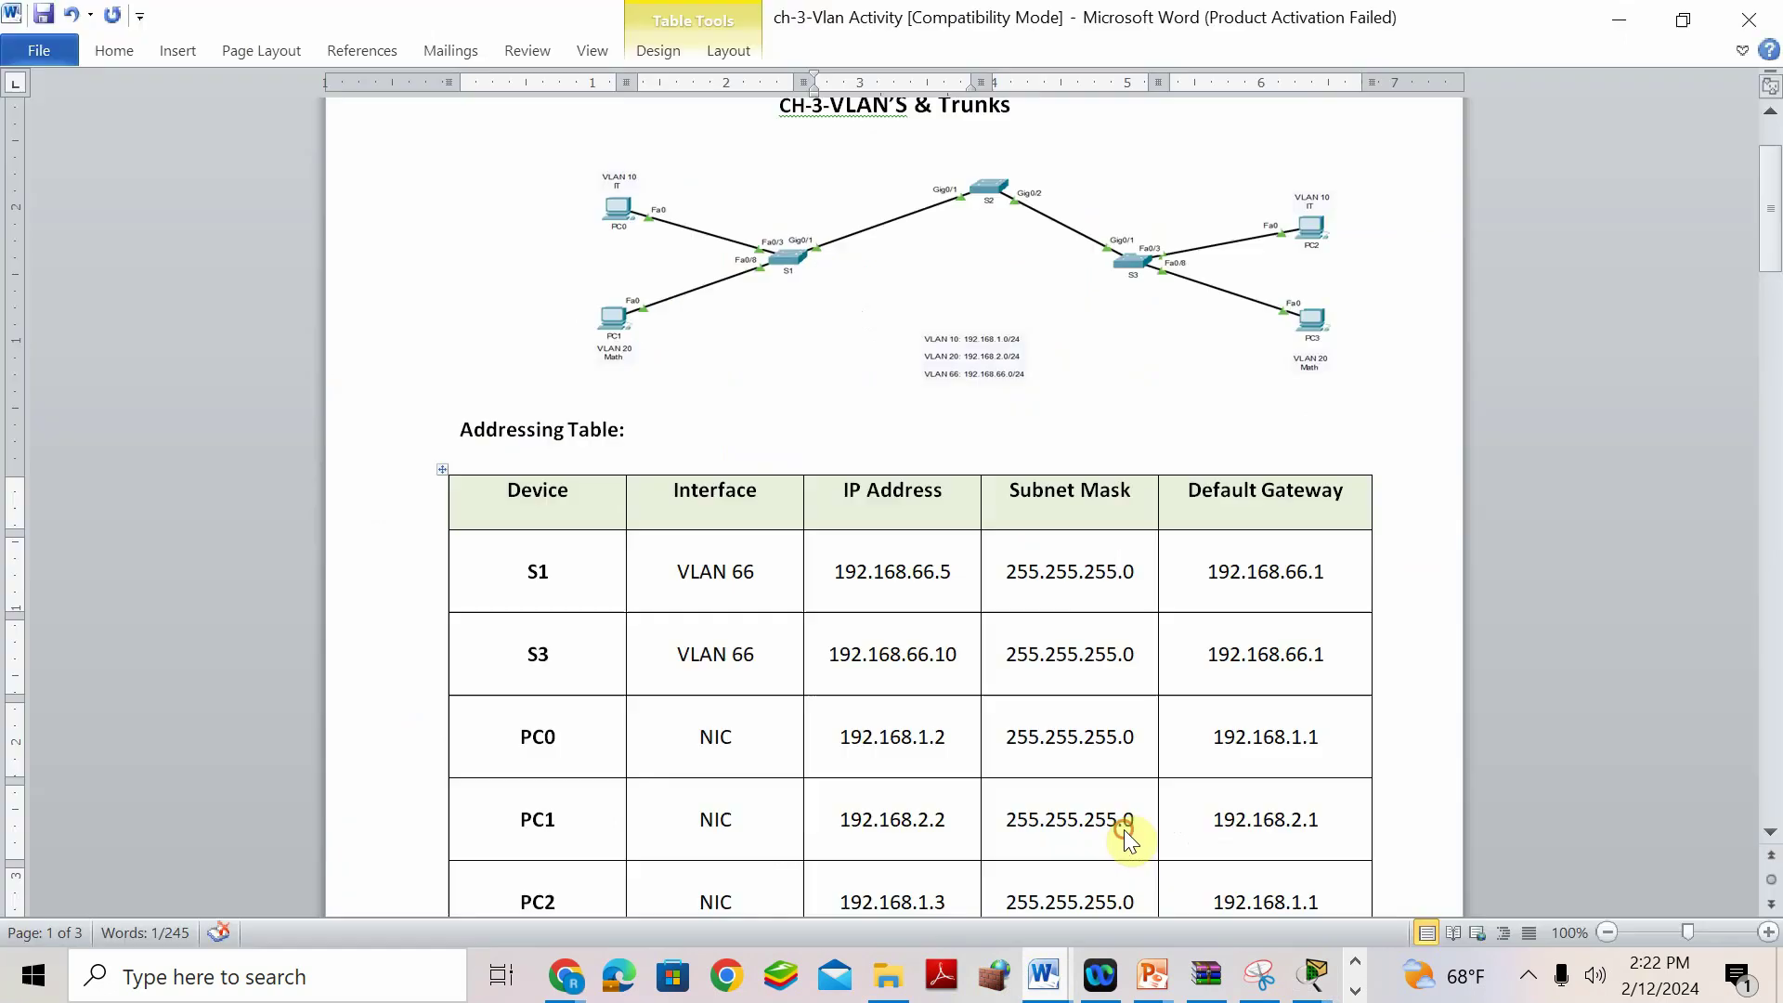
{"action": "scroll", "coordinate": [949, 672], "scroll_direction": "down", "scroll_amount": 14}
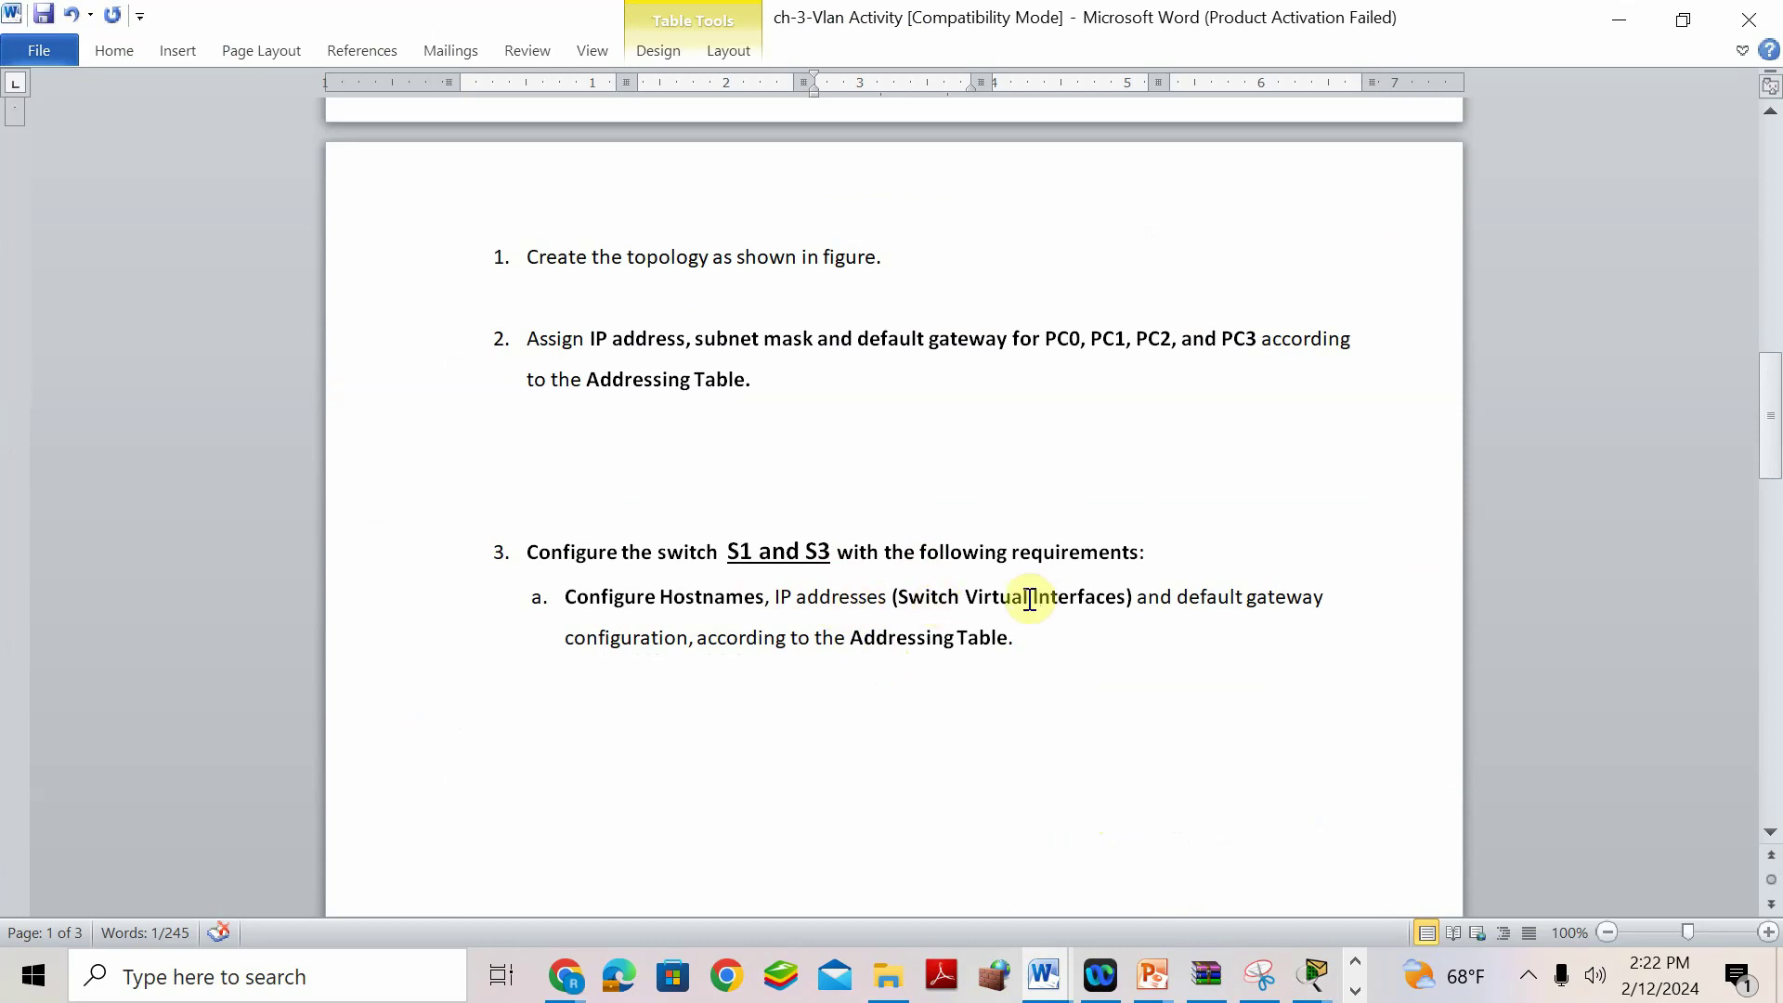
{"action": "scroll", "coordinate": [1125, 650], "scroll_direction": "down", "scroll_amount": 3}
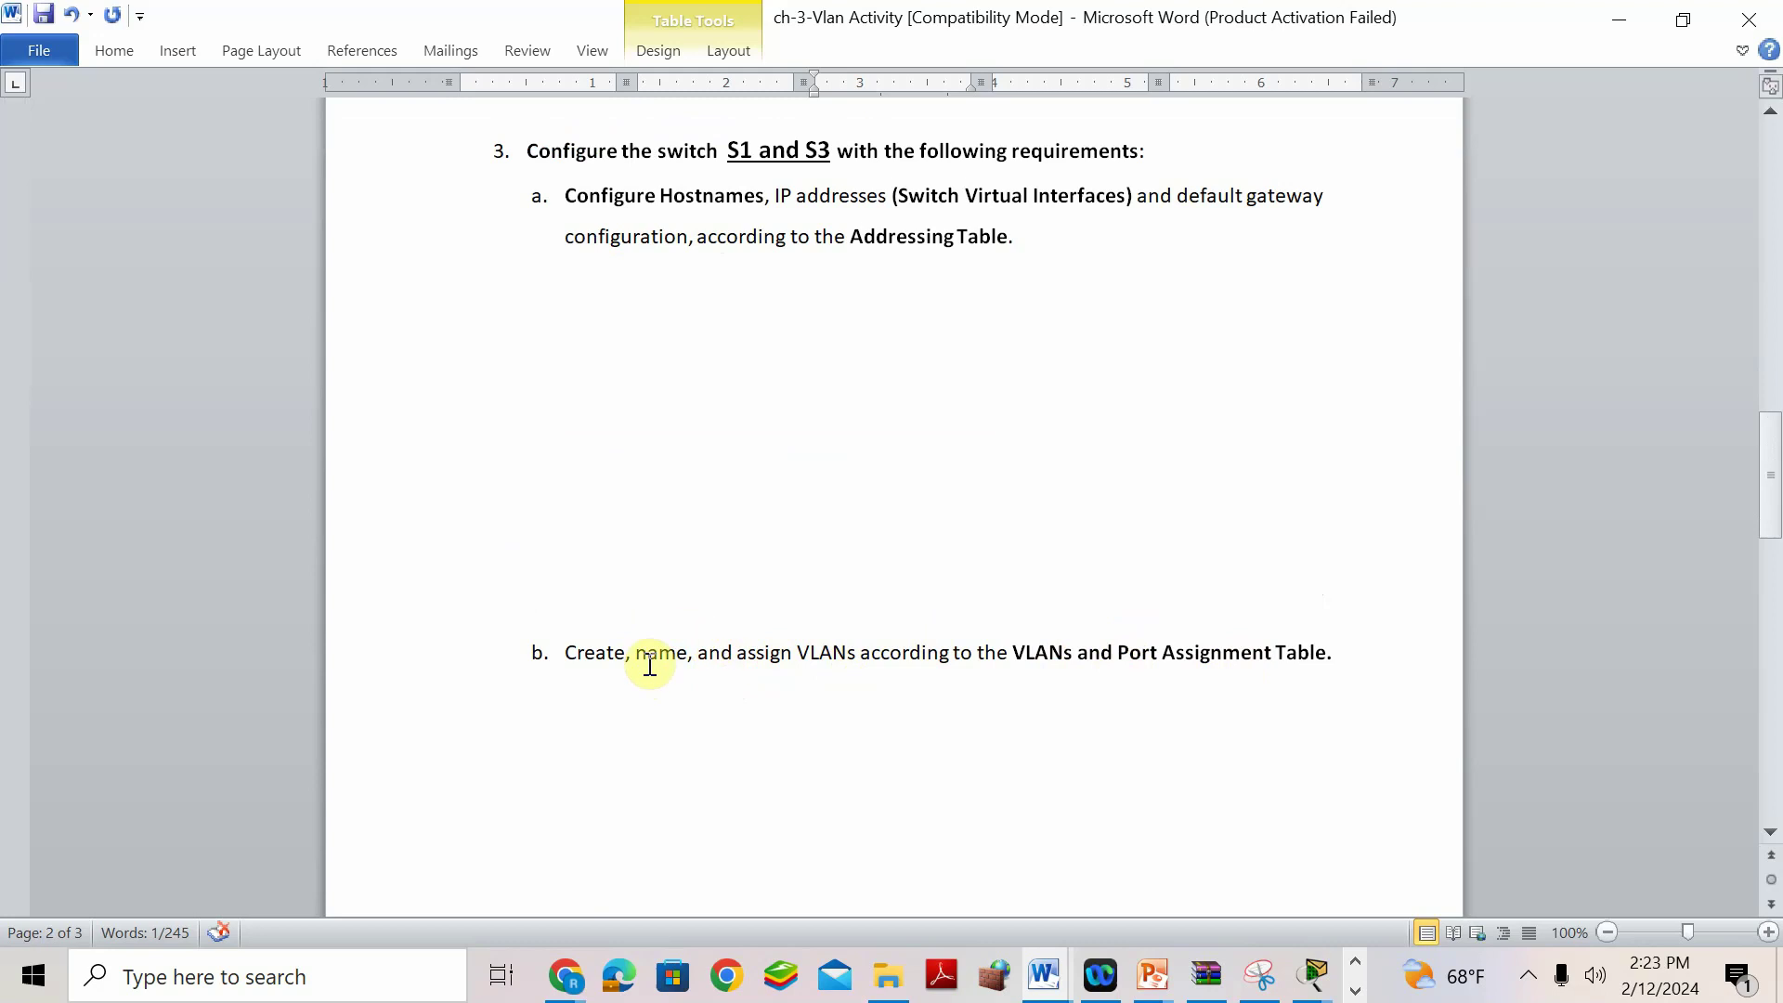
{"action": "scroll", "coordinate": [864, 678], "scroll_direction": "up", "scroll_amount": 1}
{"action": "scroll", "coordinate": [864, 677], "scroll_direction": "up", "scroll_amount": 15}
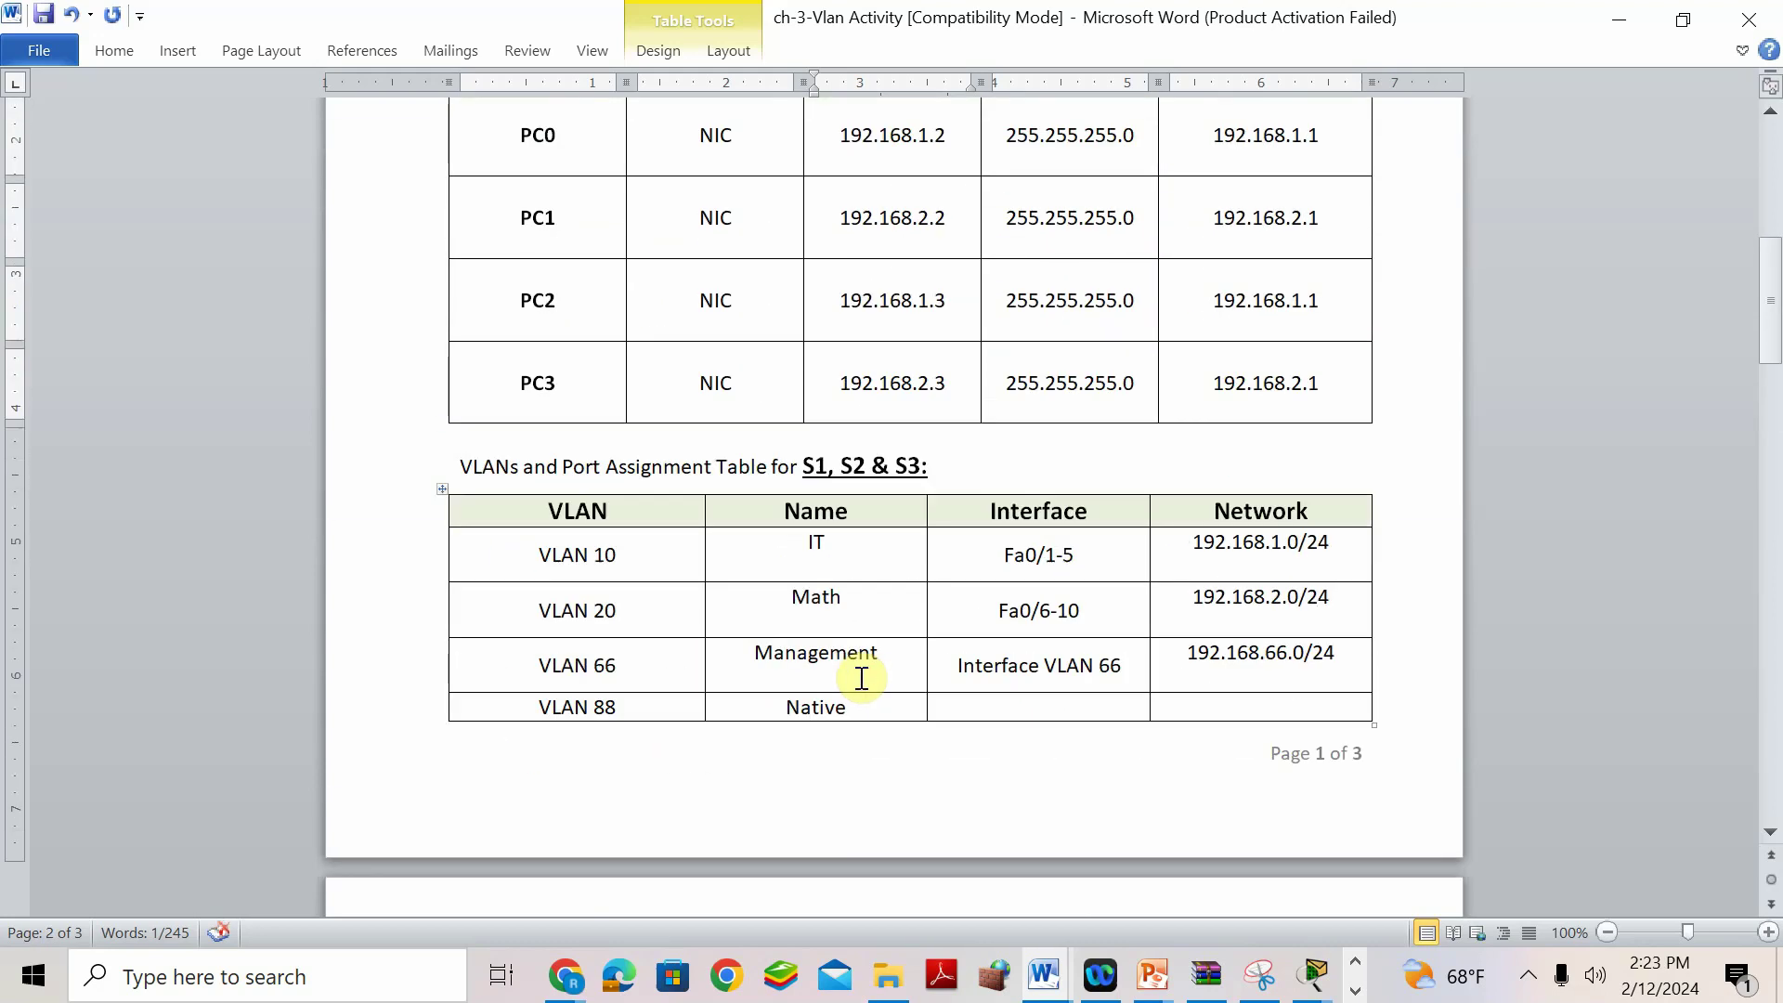
{"action": "scroll", "coordinate": [862, 678], "scroll_direction": "up", "scroll_amount": 5}
{"action": "scroll", "coordinate": [862, 678], "scroll_direction": "down", "scroll_amount": 1}
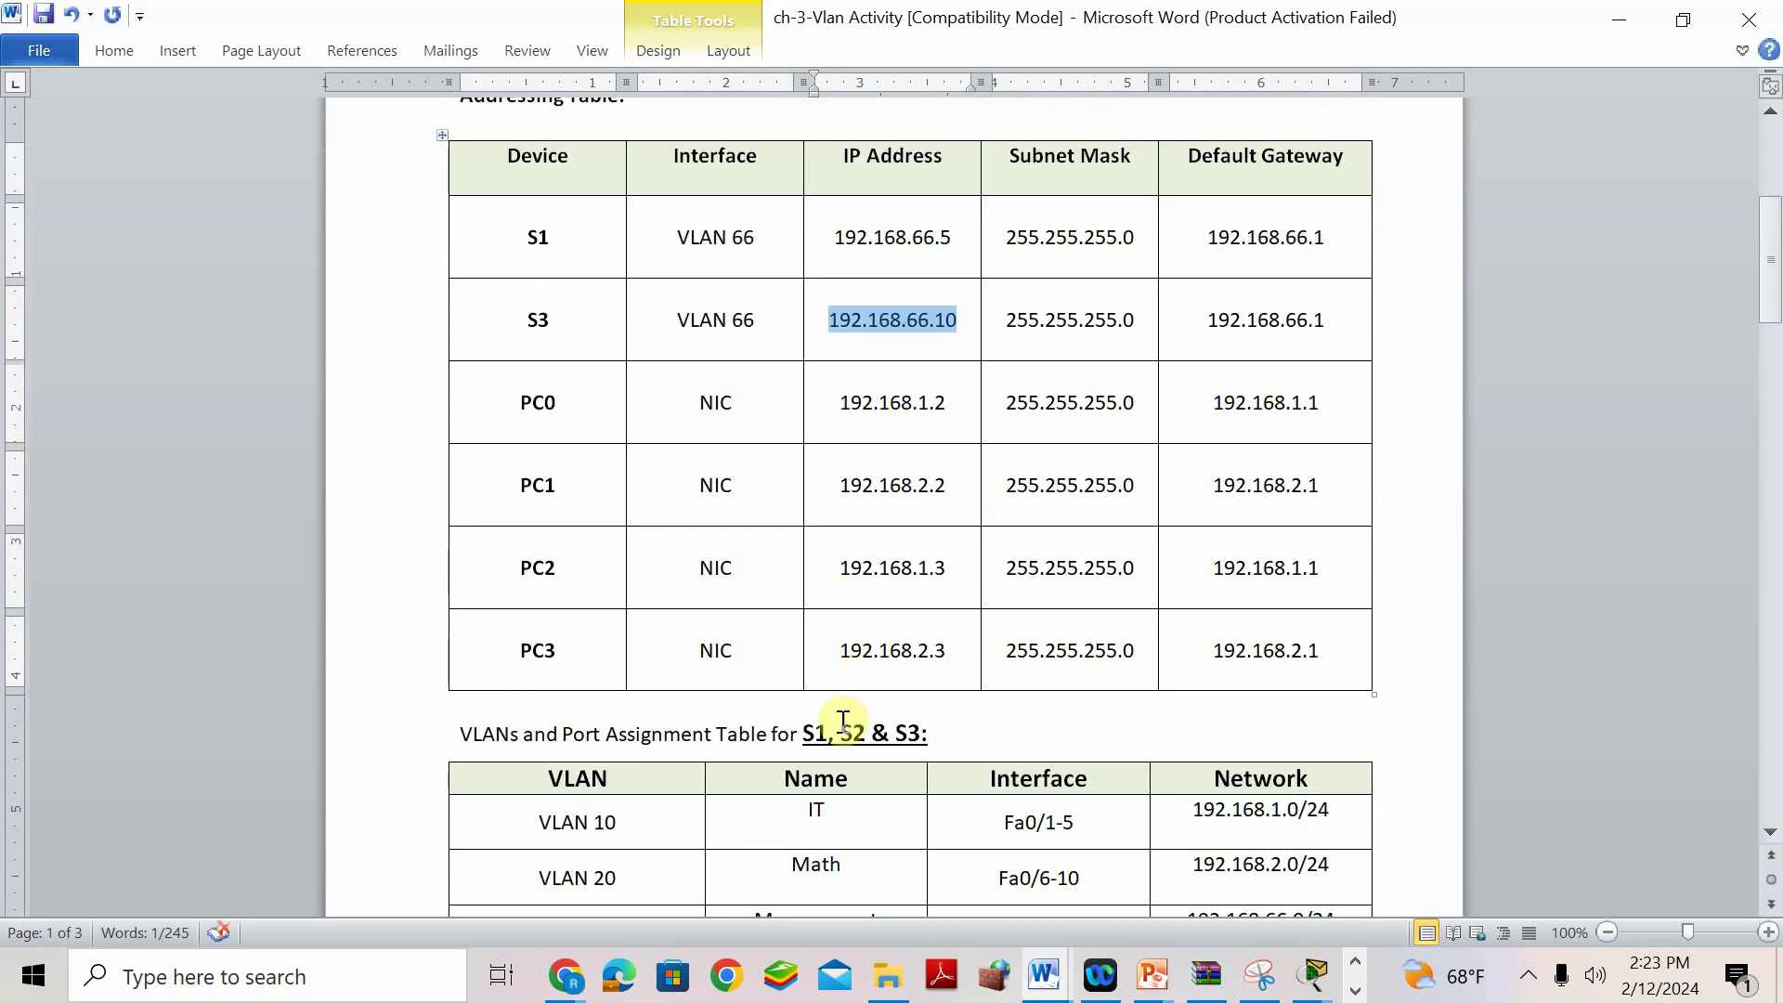
{"action": "scroll", "coordinate": [911, 735], "scroll_direction": "down", "scroll_amount": 3}
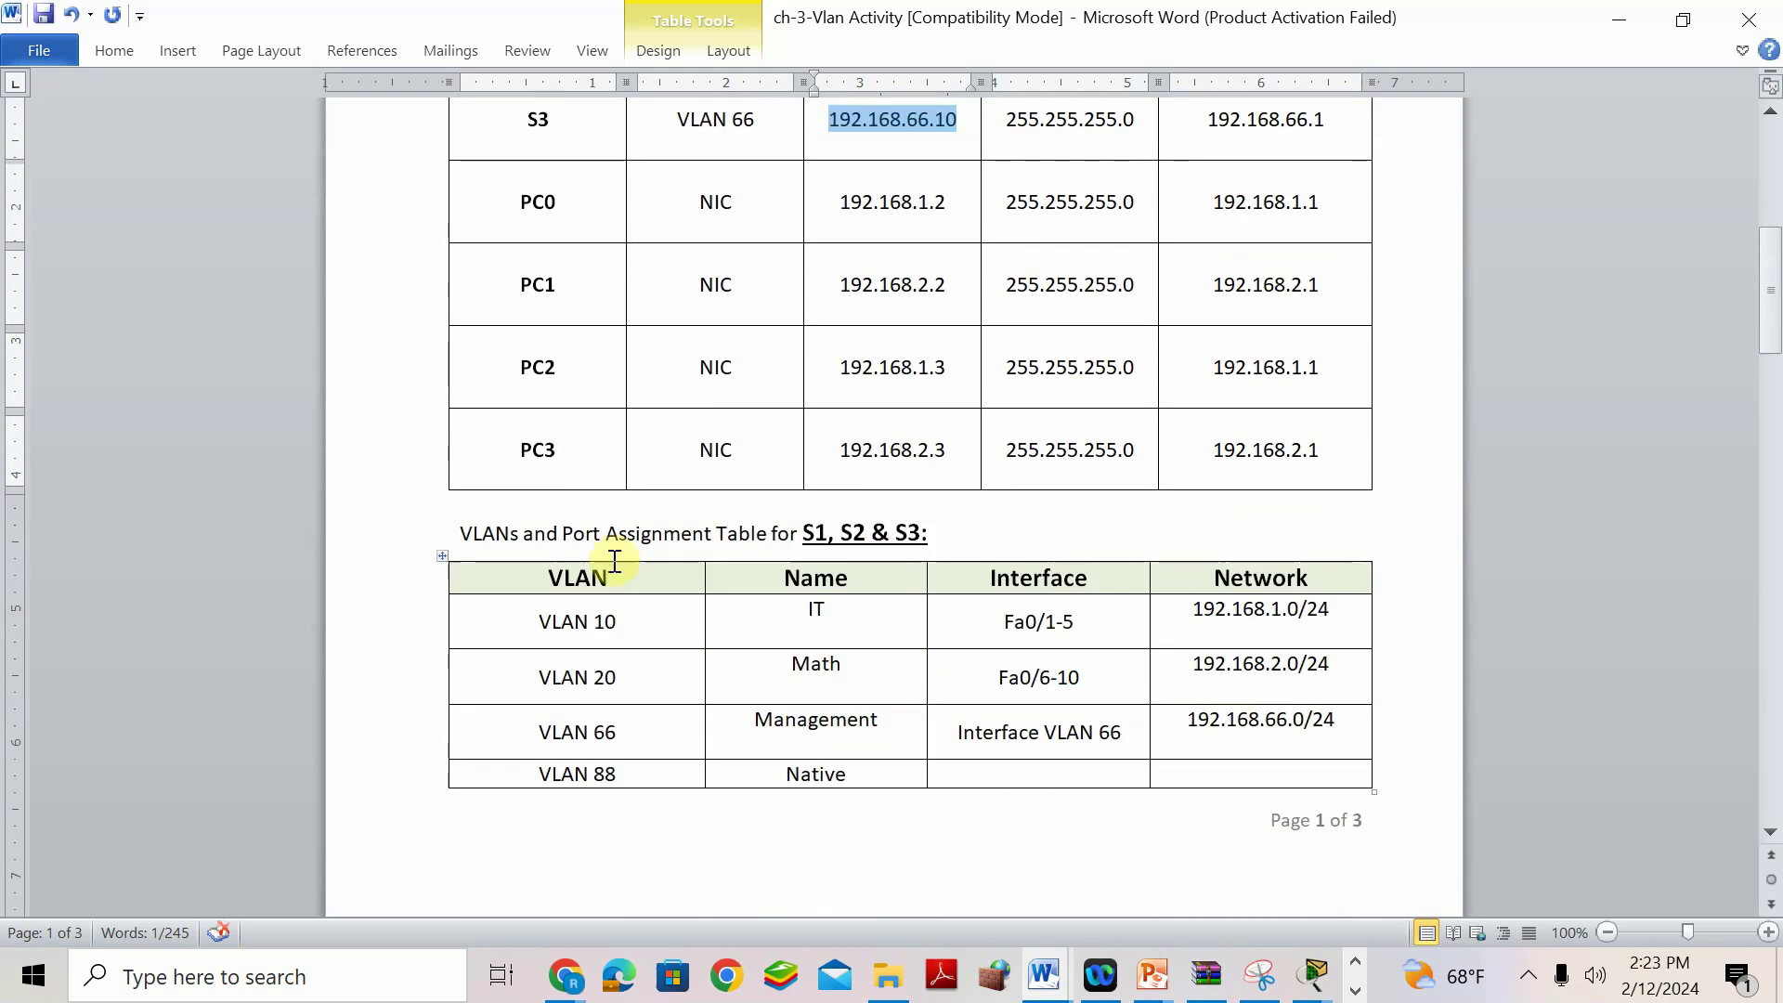
Review the VLANs and Port Assignment Table and tasks 3a to 3c in the ch-3-Vlan Activity document.
{"action": "left_click_drag", "start_coordinate": [537, 620], "coordinate": [608, 620]}
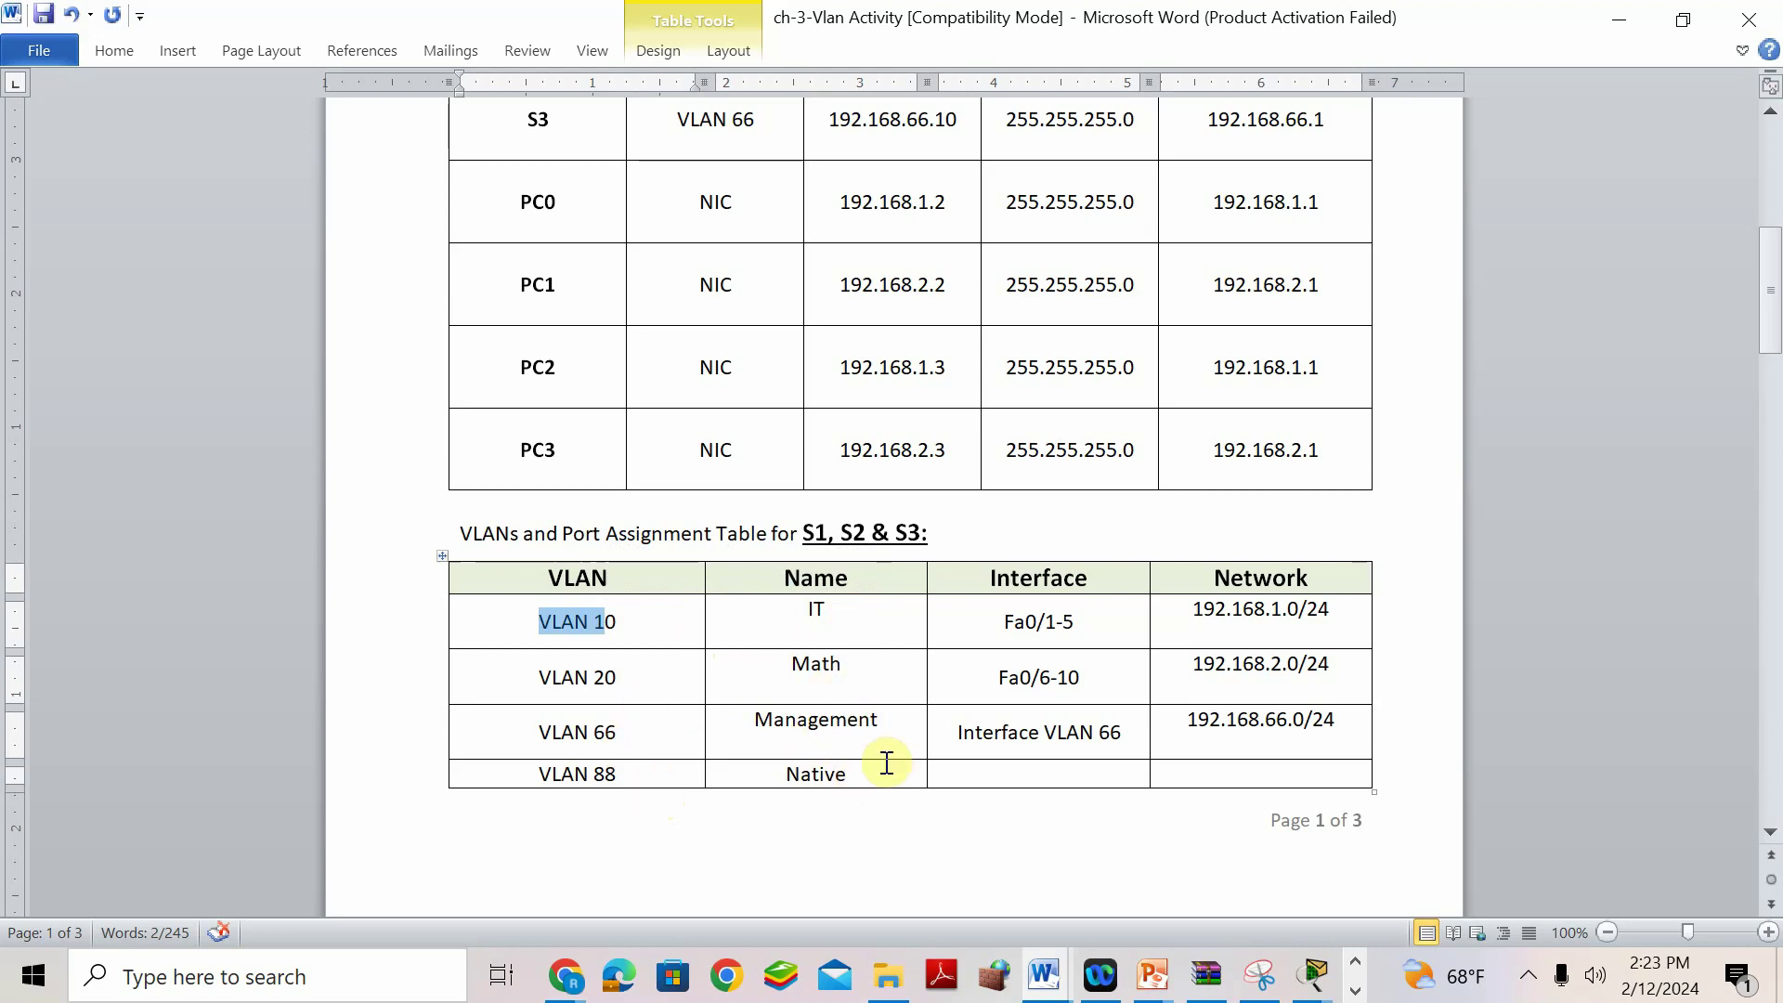
{"action": "scroll", "coordinate": [1032, 735], "scroll_direction": "down", "scroll_amount": 2}
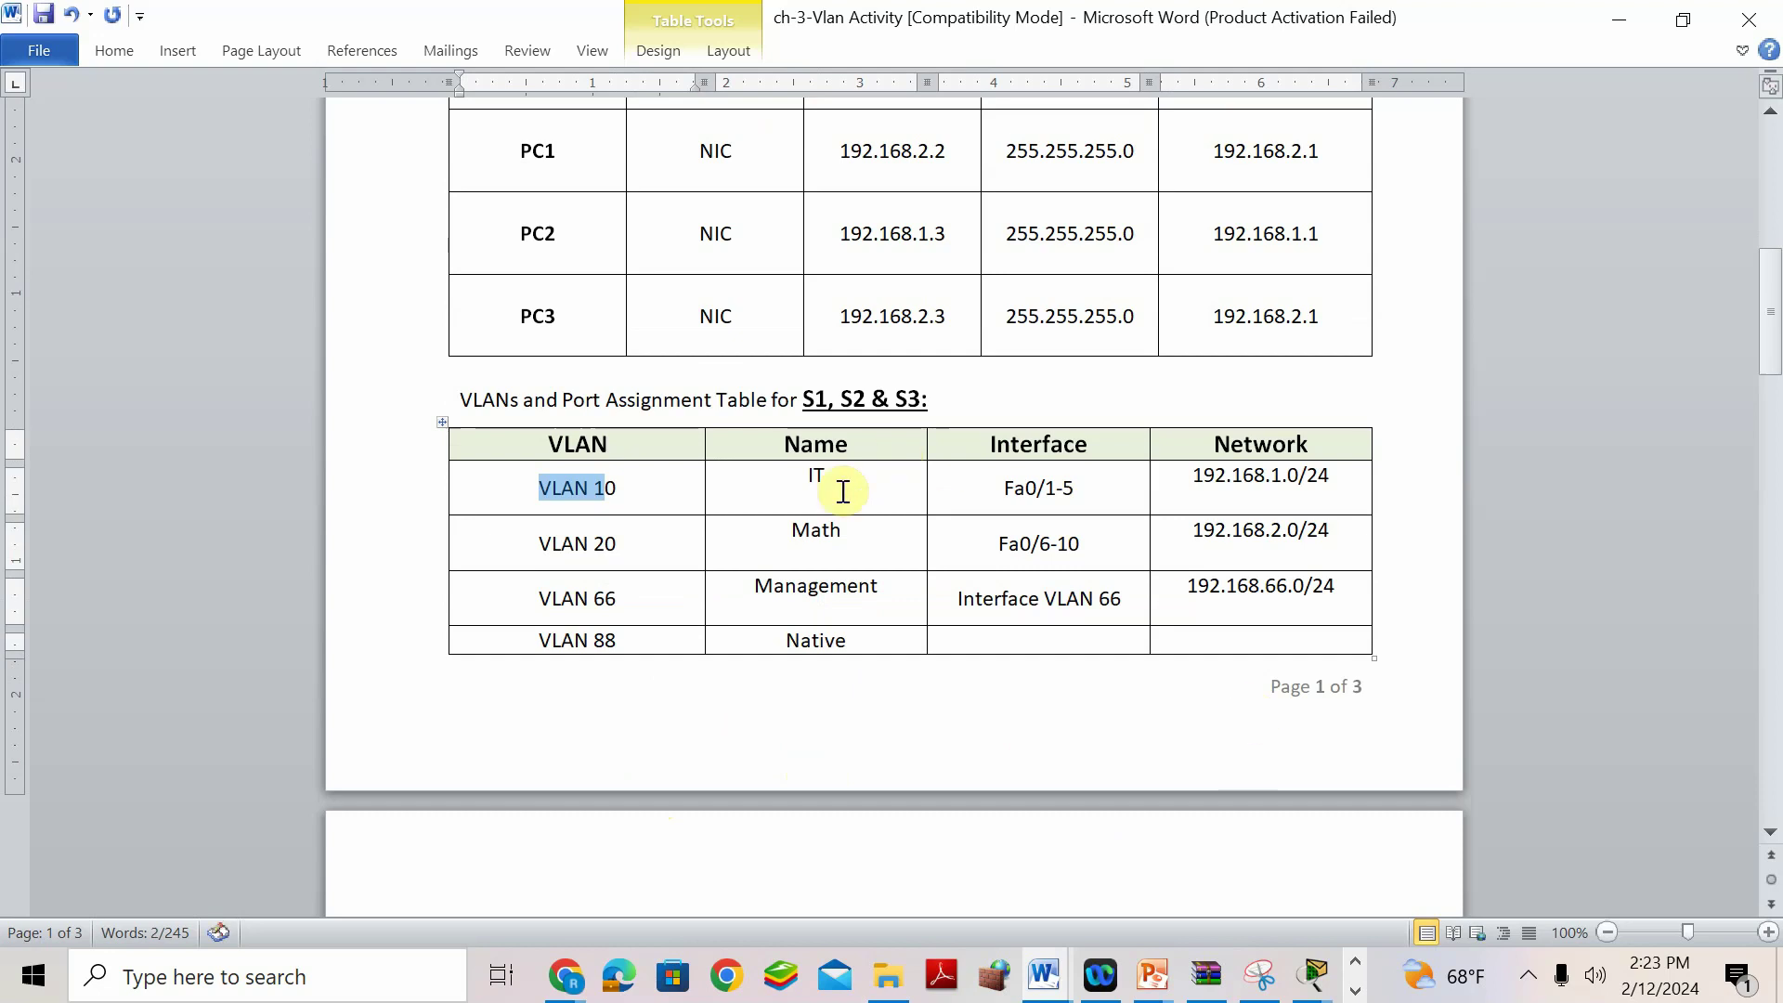
{"action": "scroll", "coordinate": [1212, 743], "scroll_direction": "down", "scroll_amount": 10}
{"action": "scroll", "coordinate": [1136, 703], "scroll_direction": "down", "scroll_amount": 8}
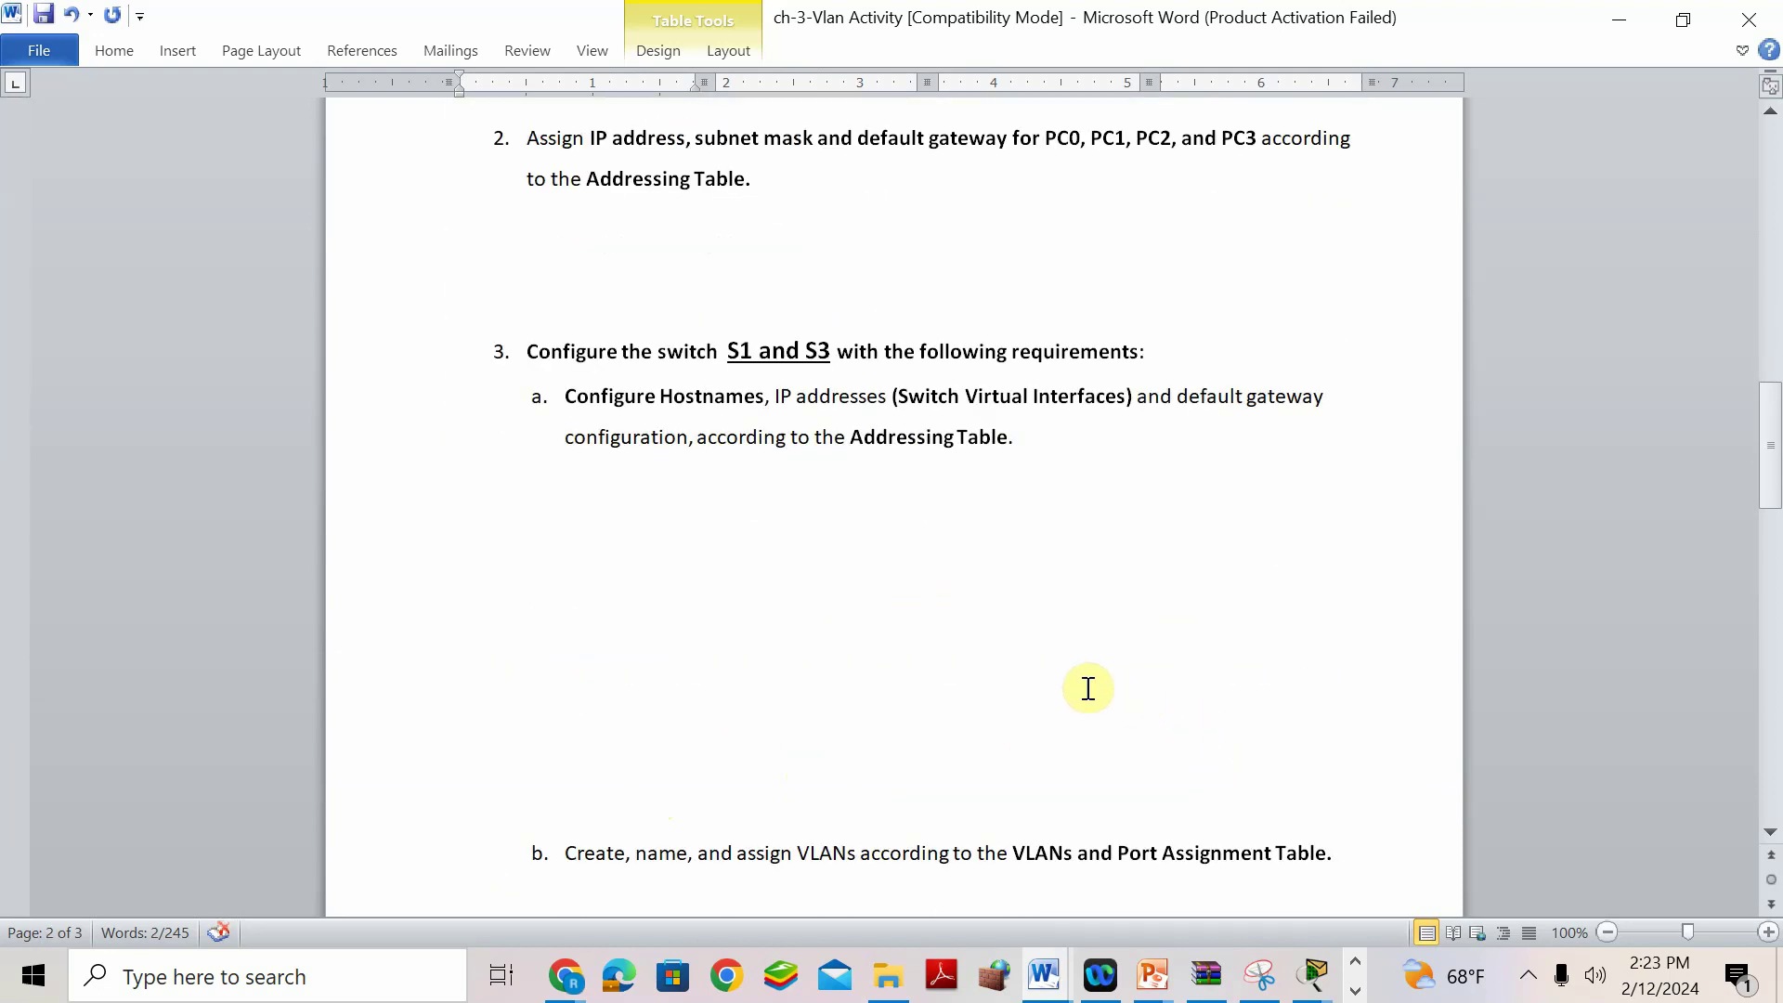
Switch to Packet Tracer and open the command line of switch S1.
{"action": "left_click", "coordinate": [1313, 975]}
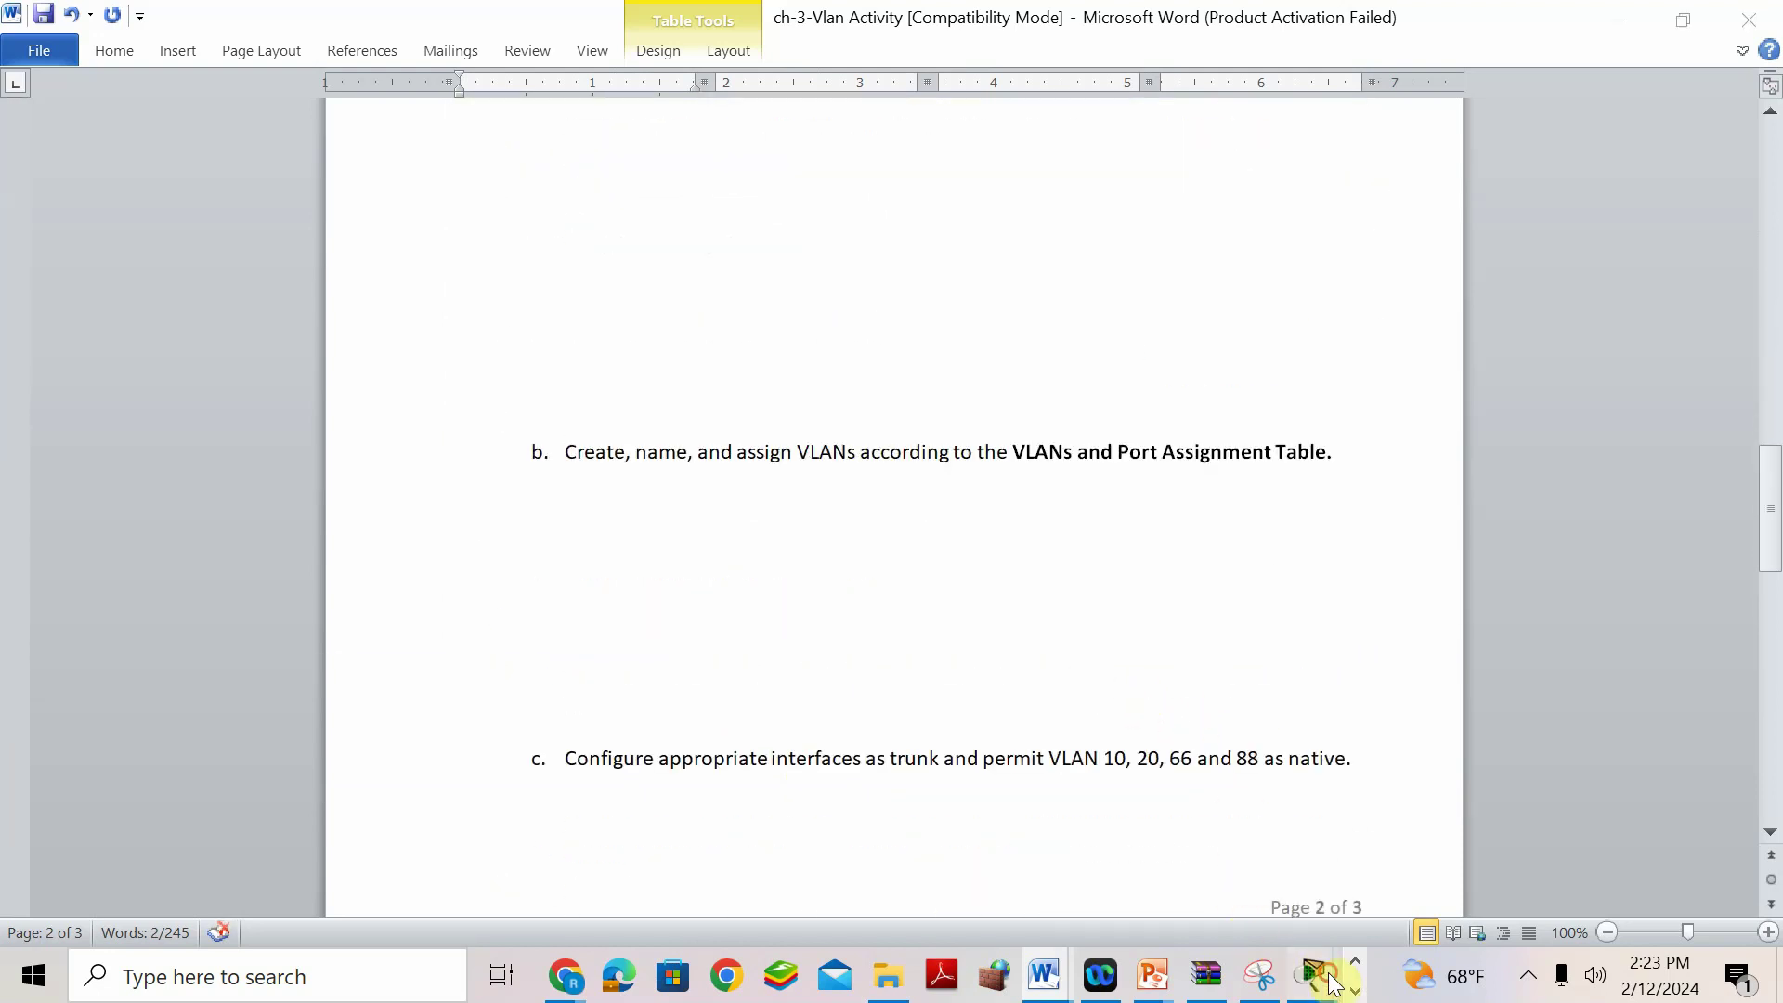
{"action": "left_click", "coordinate": [700, 749]}
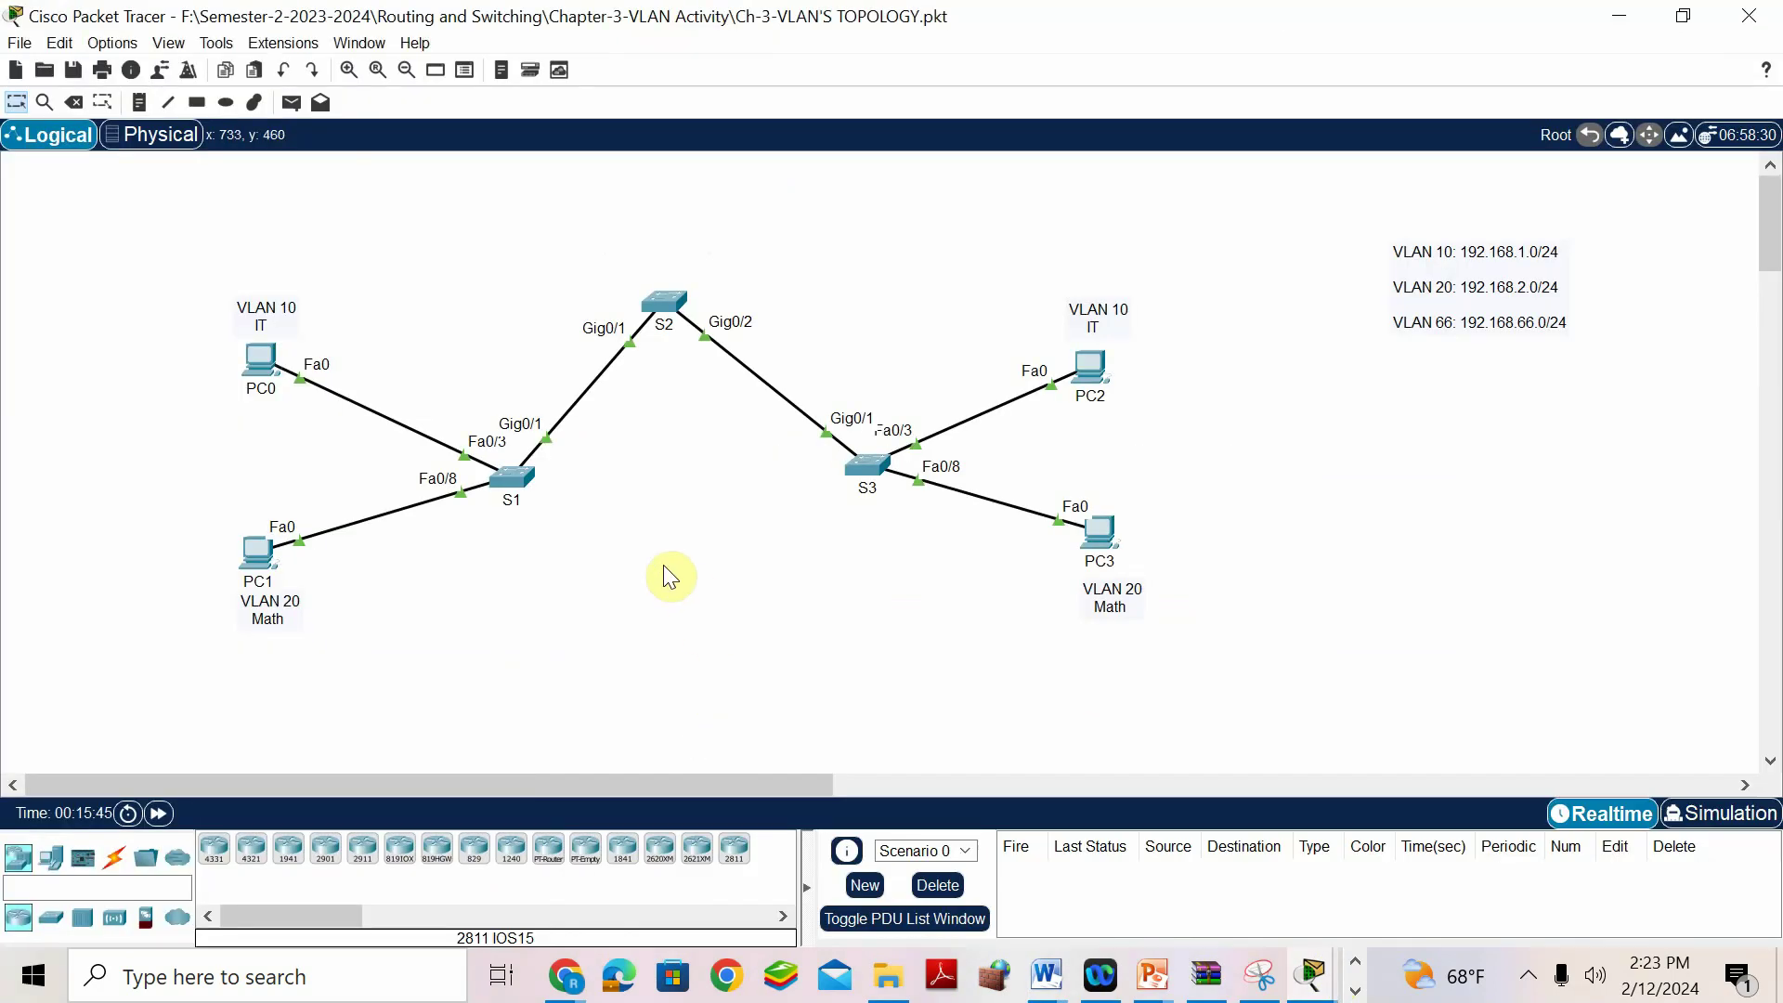
{"action": "double_click", "coordinate": [515, 477]}
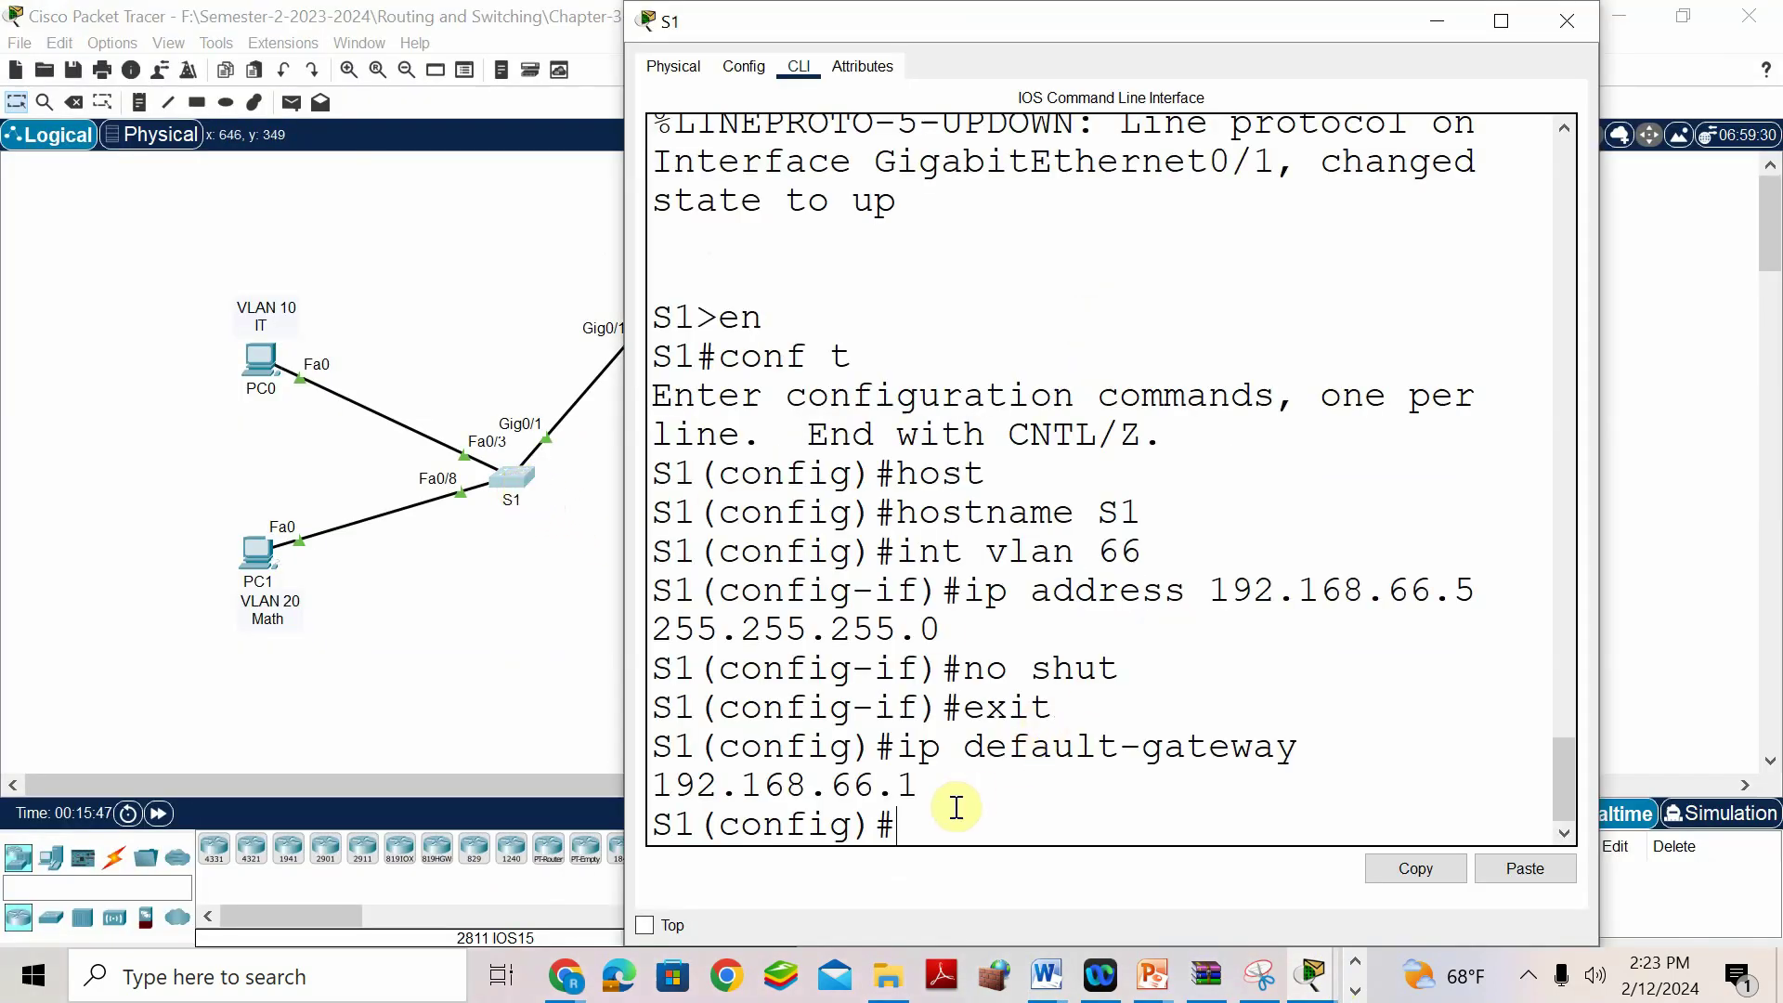
Open the key-ch-3-Vlan Activity document in Word and review the VLAN table and the task 3b commands for S1 and S3.
{"action": "left_click", "coordinate": [1045, 975]}
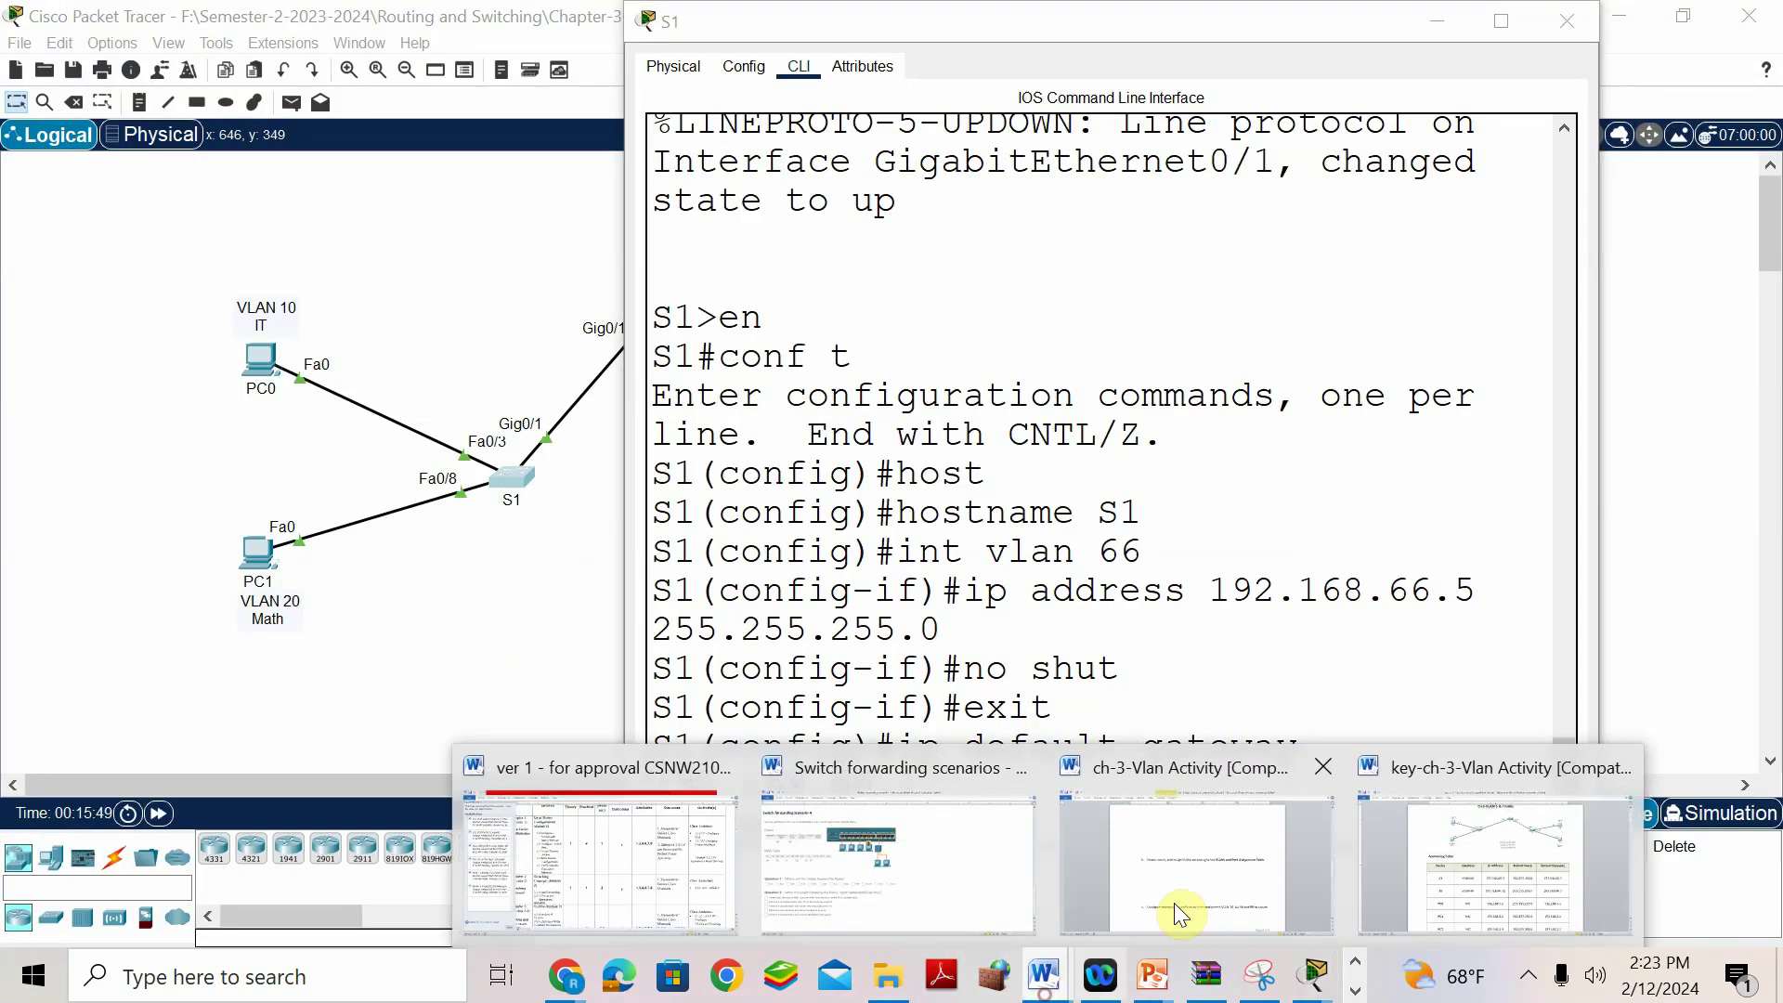
{"action": "left_click", "coordinate": [1397, 865]}
{"action": "scroll", "coordinate": [758, 516], "scroll_direction": "down", "scroll_amount": 3}
{"action": "scroll", "coordinate": [758, 515], "scroll_direction": "down", "scroll_amount": 6}
{"action": "scroll", "coordinate": [758, 515], "scroll_direction": "up", "scroll_amount": 2}
{"action": "scroll", "coordinate": [758, 515], "scroll_direction": "down", "scroll_amount": 10}
{"action": "scroll", "coordinate": [758, 515], "scroll_direction": "down", "scroll_amount": 10}
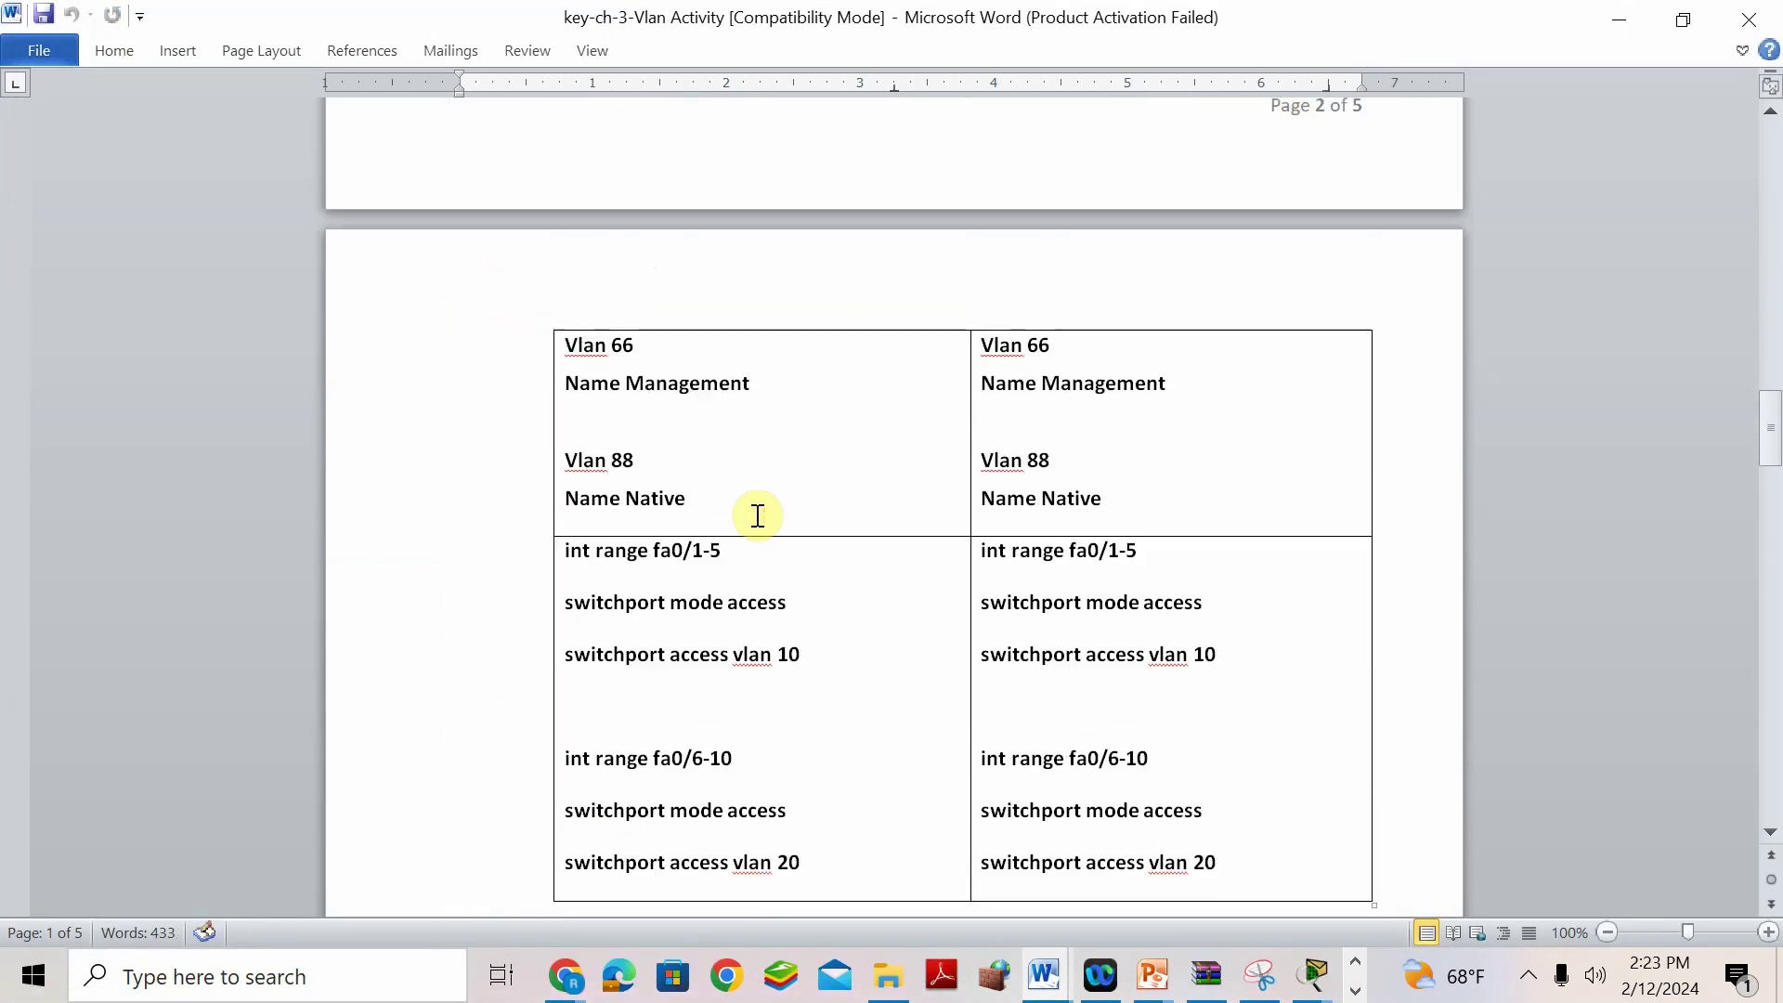
{"action": "scroll", "coordinate": [758, 515], "scroll_direction": "up", "scroll_amount": 6}
{"action": "scroll", "coordinate": [758, 515], "scroll_direction": "up", "scroll_amount": 1}
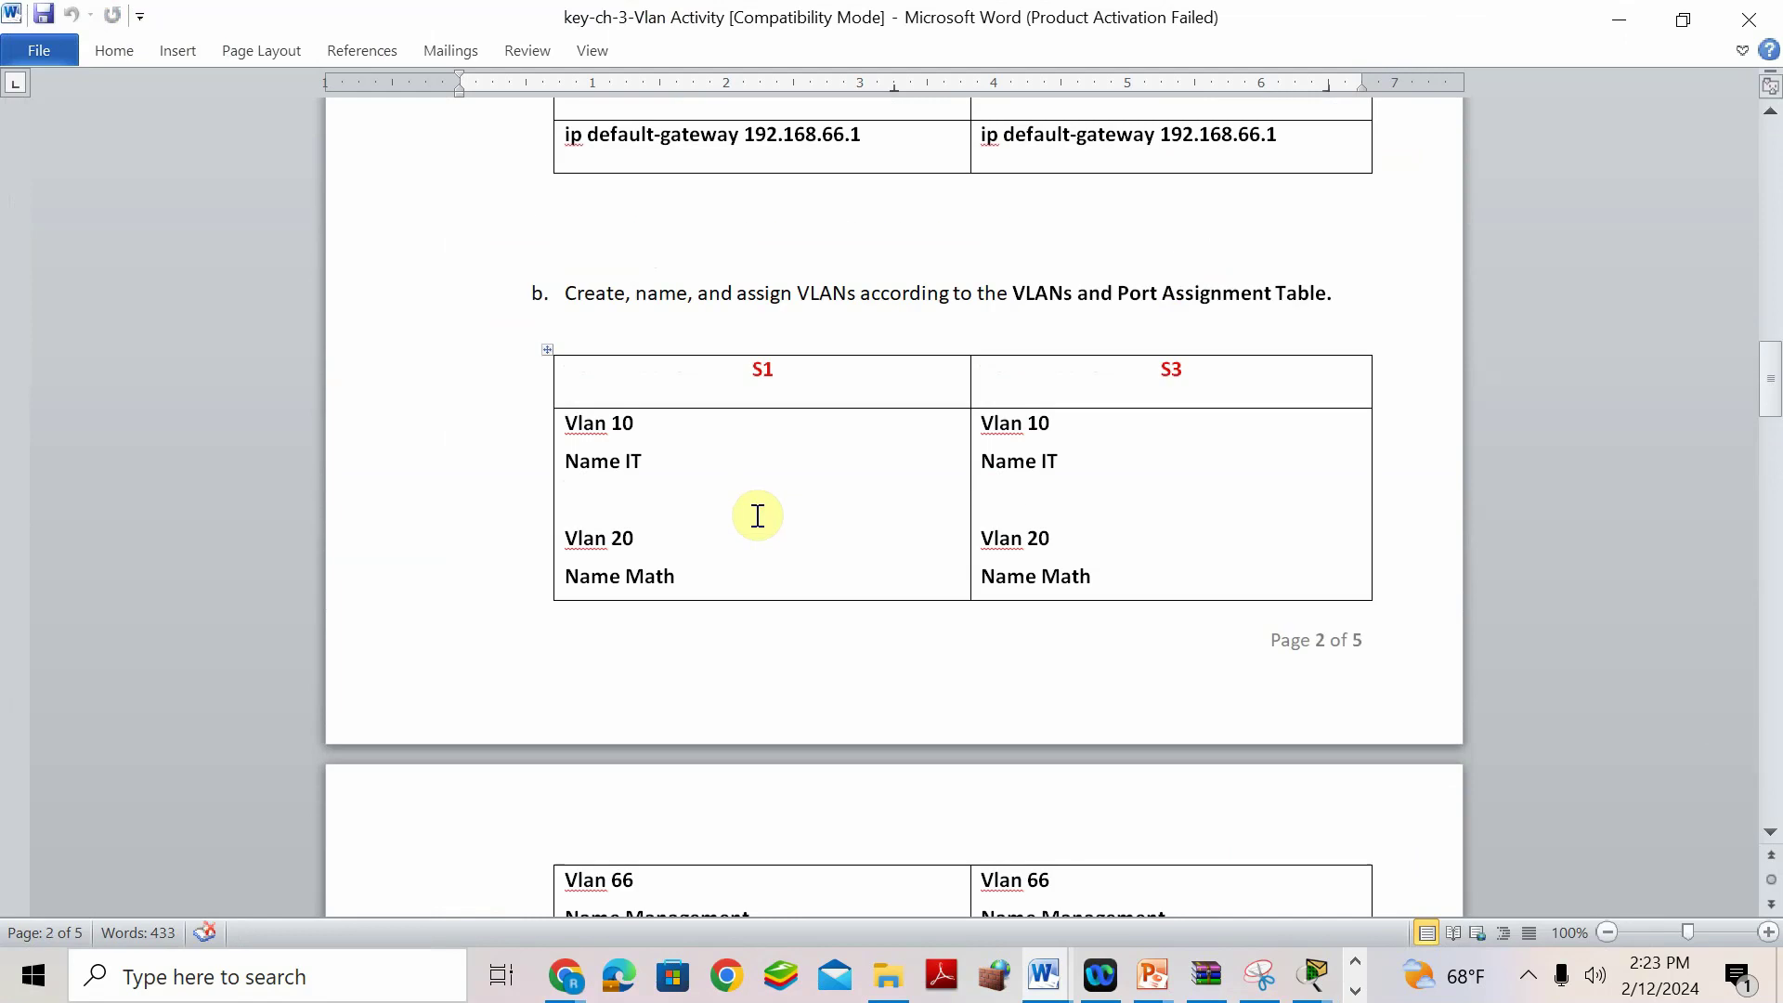
{"action": "scroll", "coordinate": [758, 515], "scroll_direction": "down", "scroll_amount": 4}
{"action": "scroll", "coordinate": [758, 515], "scroll_direction": "up", "scroll_amount": 11}
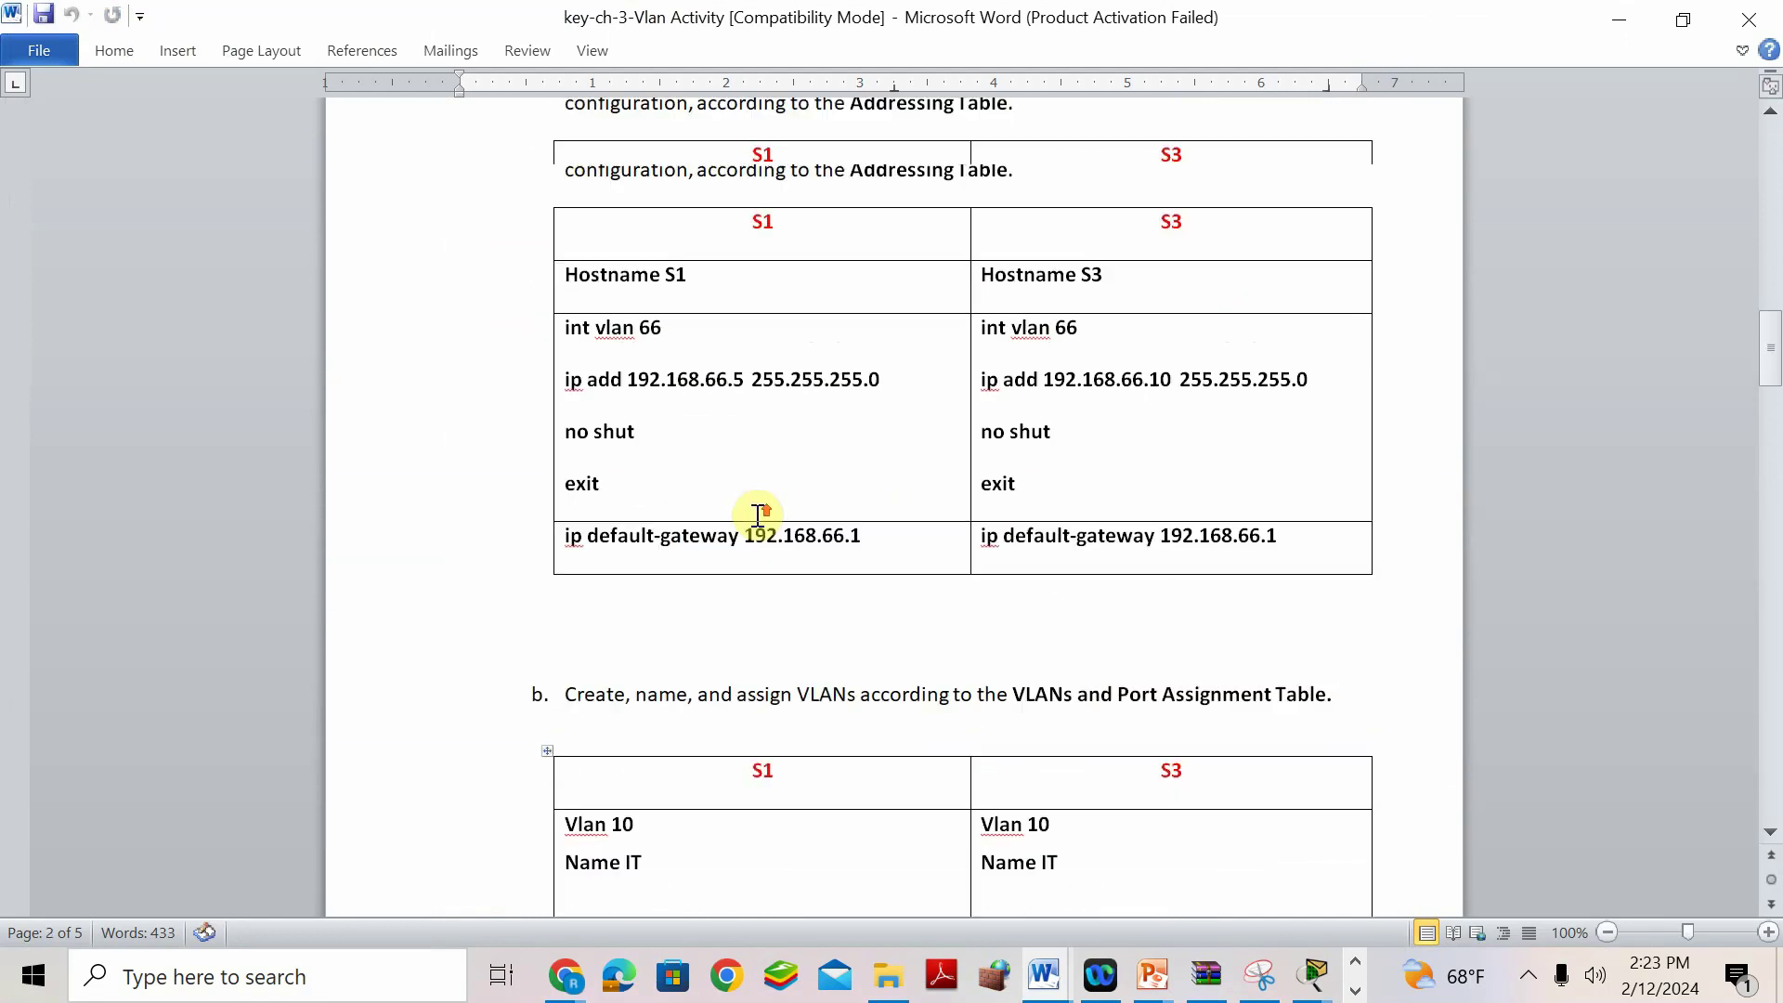
{"action": "scroll", "coordinate": [754, 515], "scroll_direction": "up", "scroll_amount": 6}
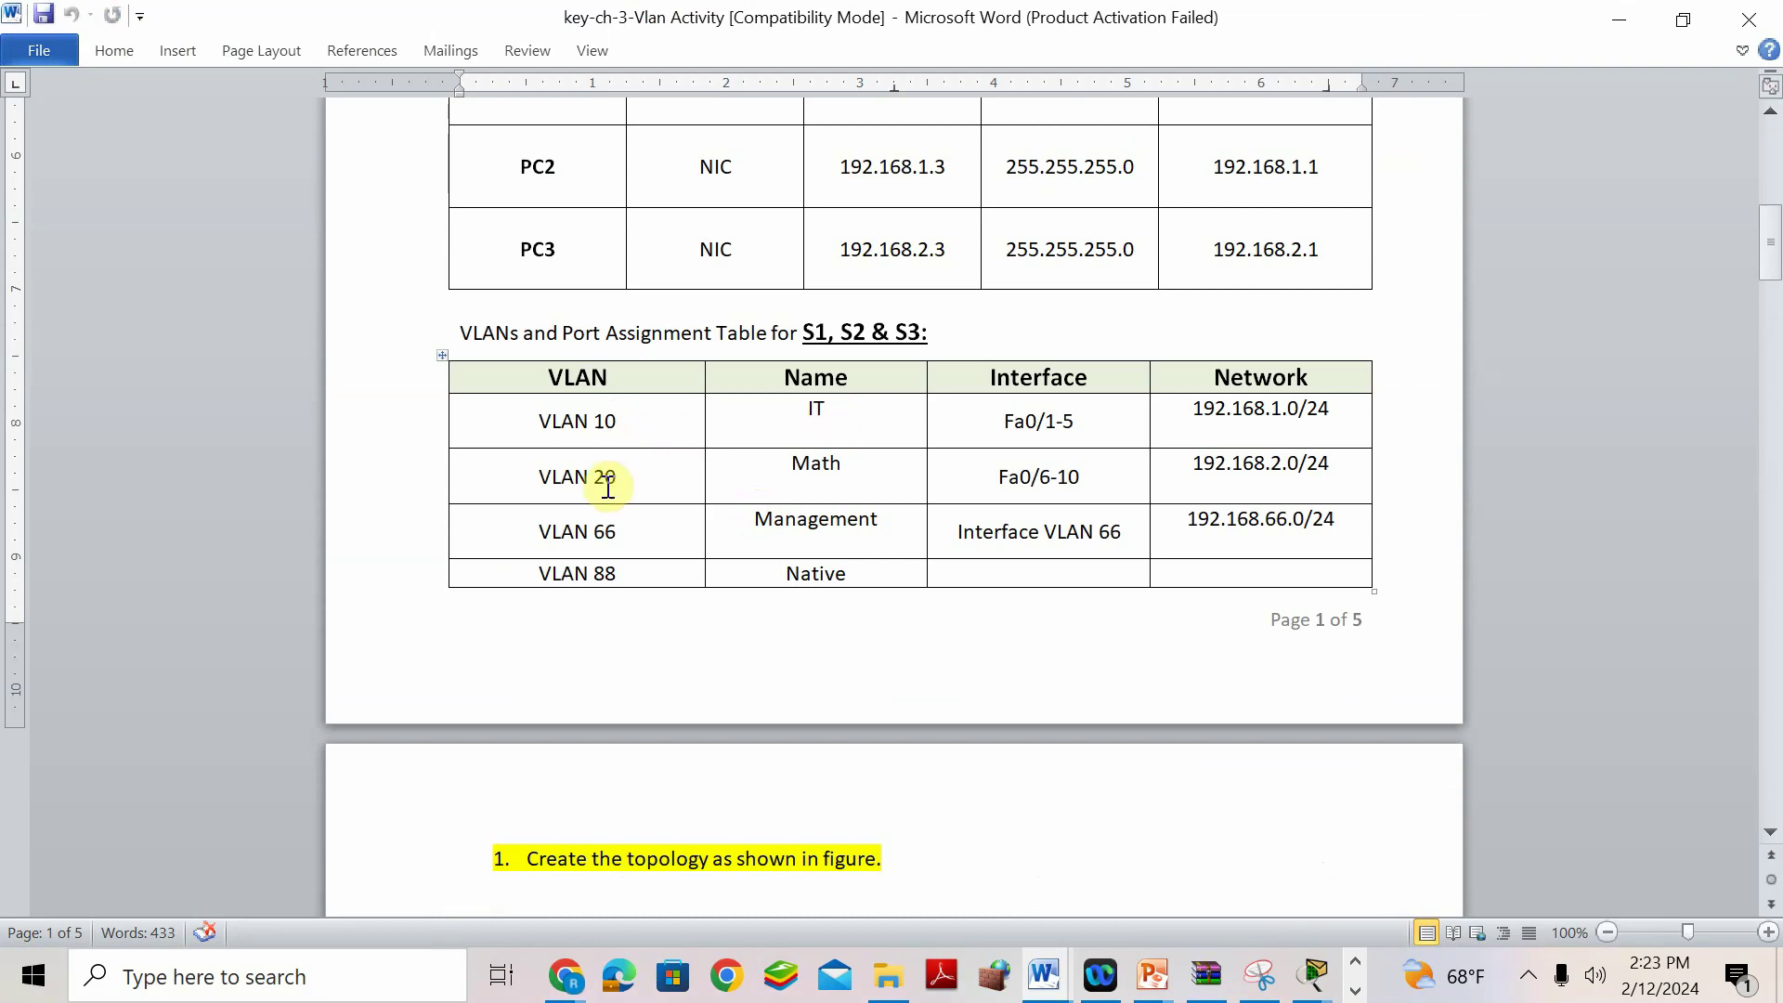
{"action": "scroll", "coordinate": [824, 486], "scroll_direction": "down", "scroll_amount": 8}
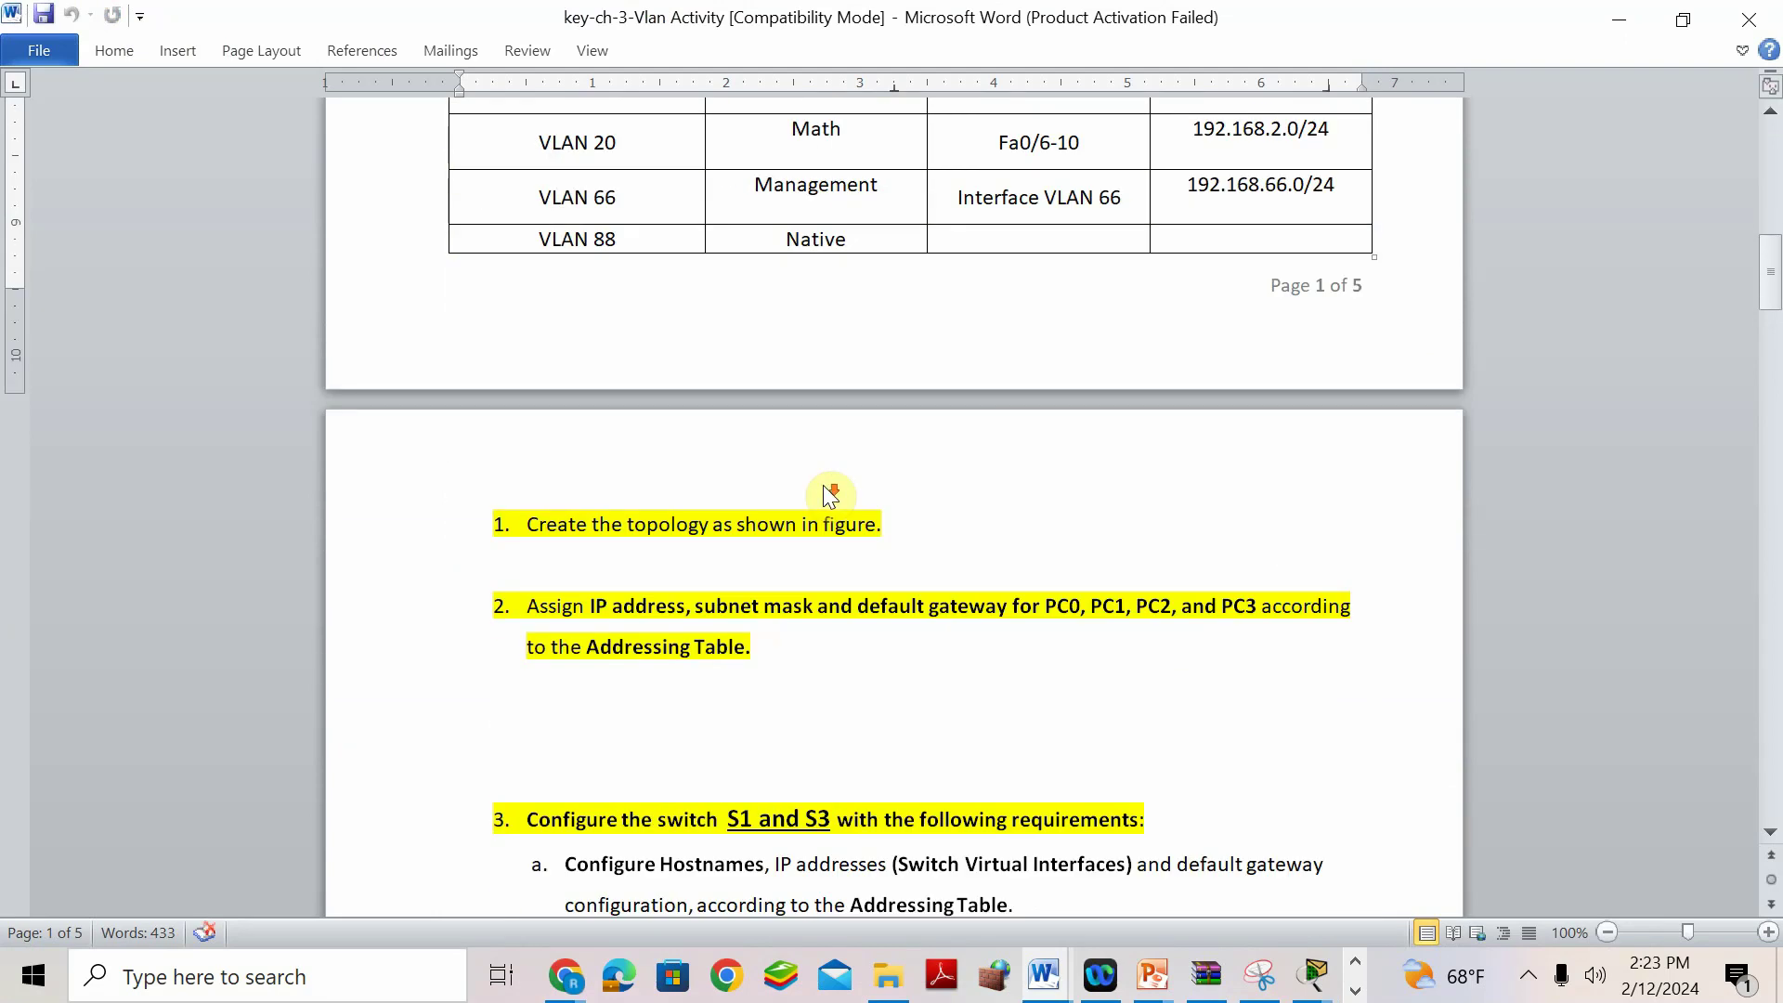
{"action": "scroll", "coordinate": [826, 486], "scroll_direction": "down", "scroll_amount": 3}
{"action": "scroll", "coordinate": [825, 486], "scroll_direction": "down", "scroll_amount": 9}
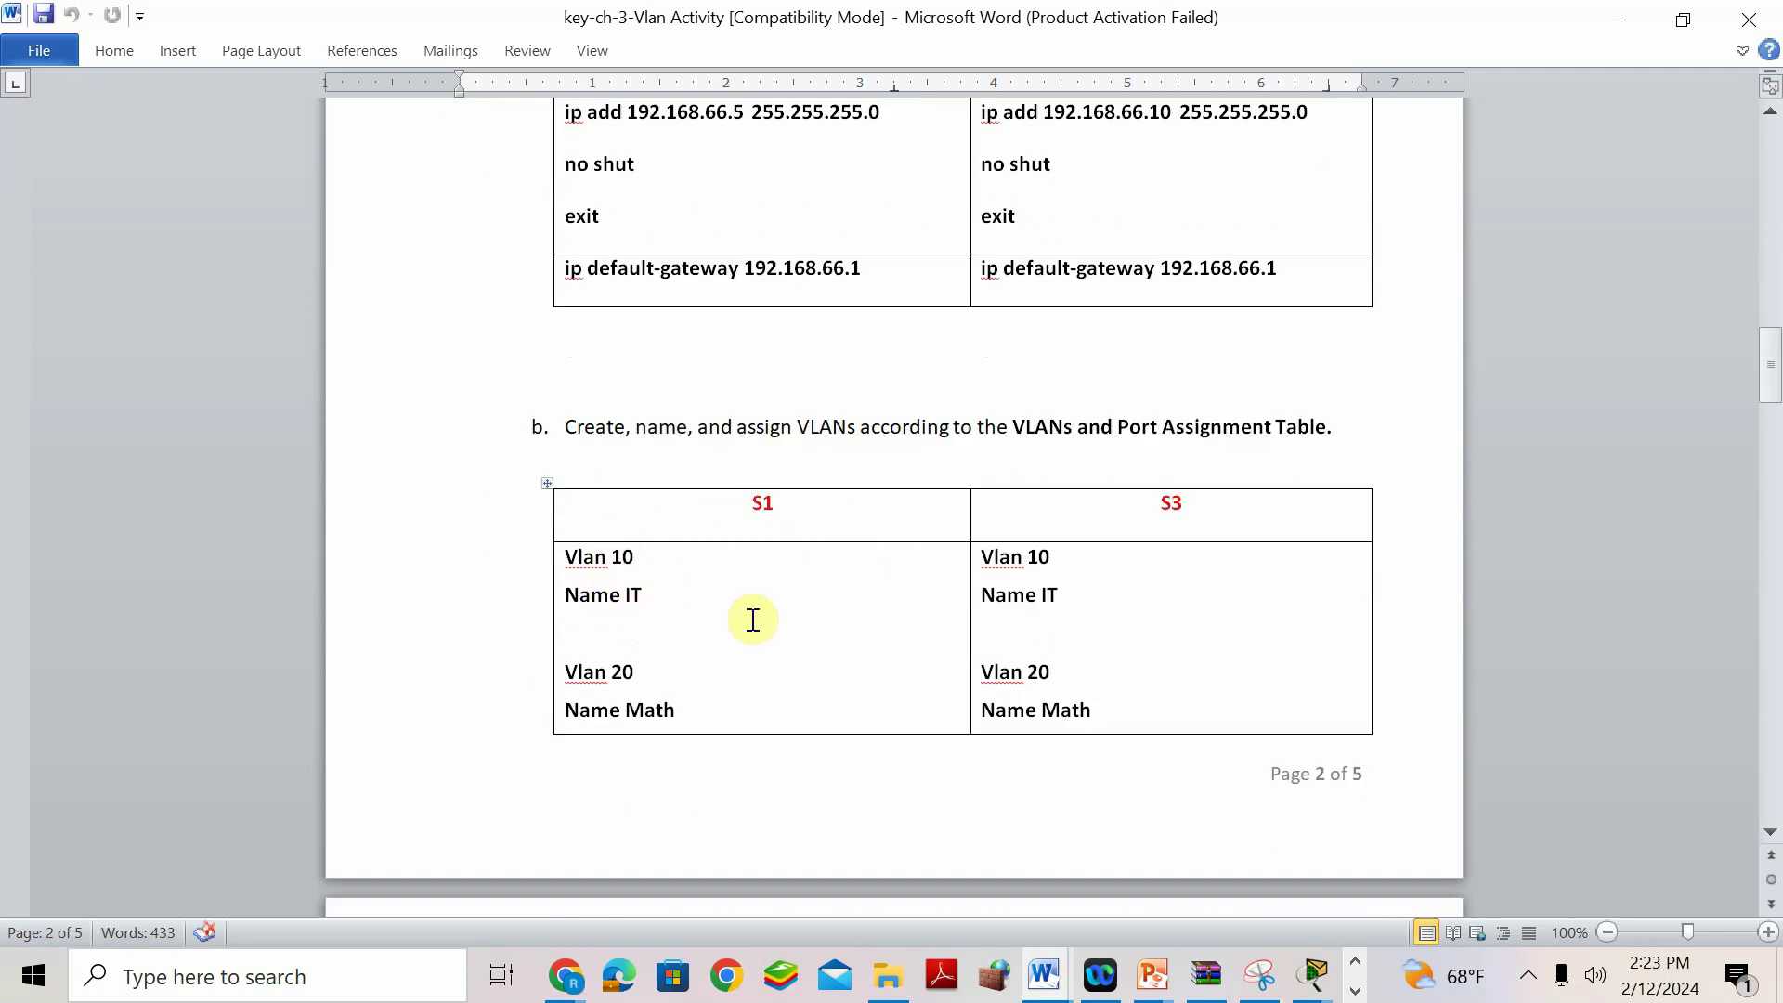
{"action": "scroll", "coordinate": [629, 597], "scroll_direction": "up", "scroll_amount": 3}
Bring S1's command line back and place its window beside the VLANs and Port Assignment Table so the VLAN numbers and names stay readable.
{"action": "mouse_move", "coordinate": [1314, 972]}
{"action": "mouse_move", "coordinate": [1586, 768]}
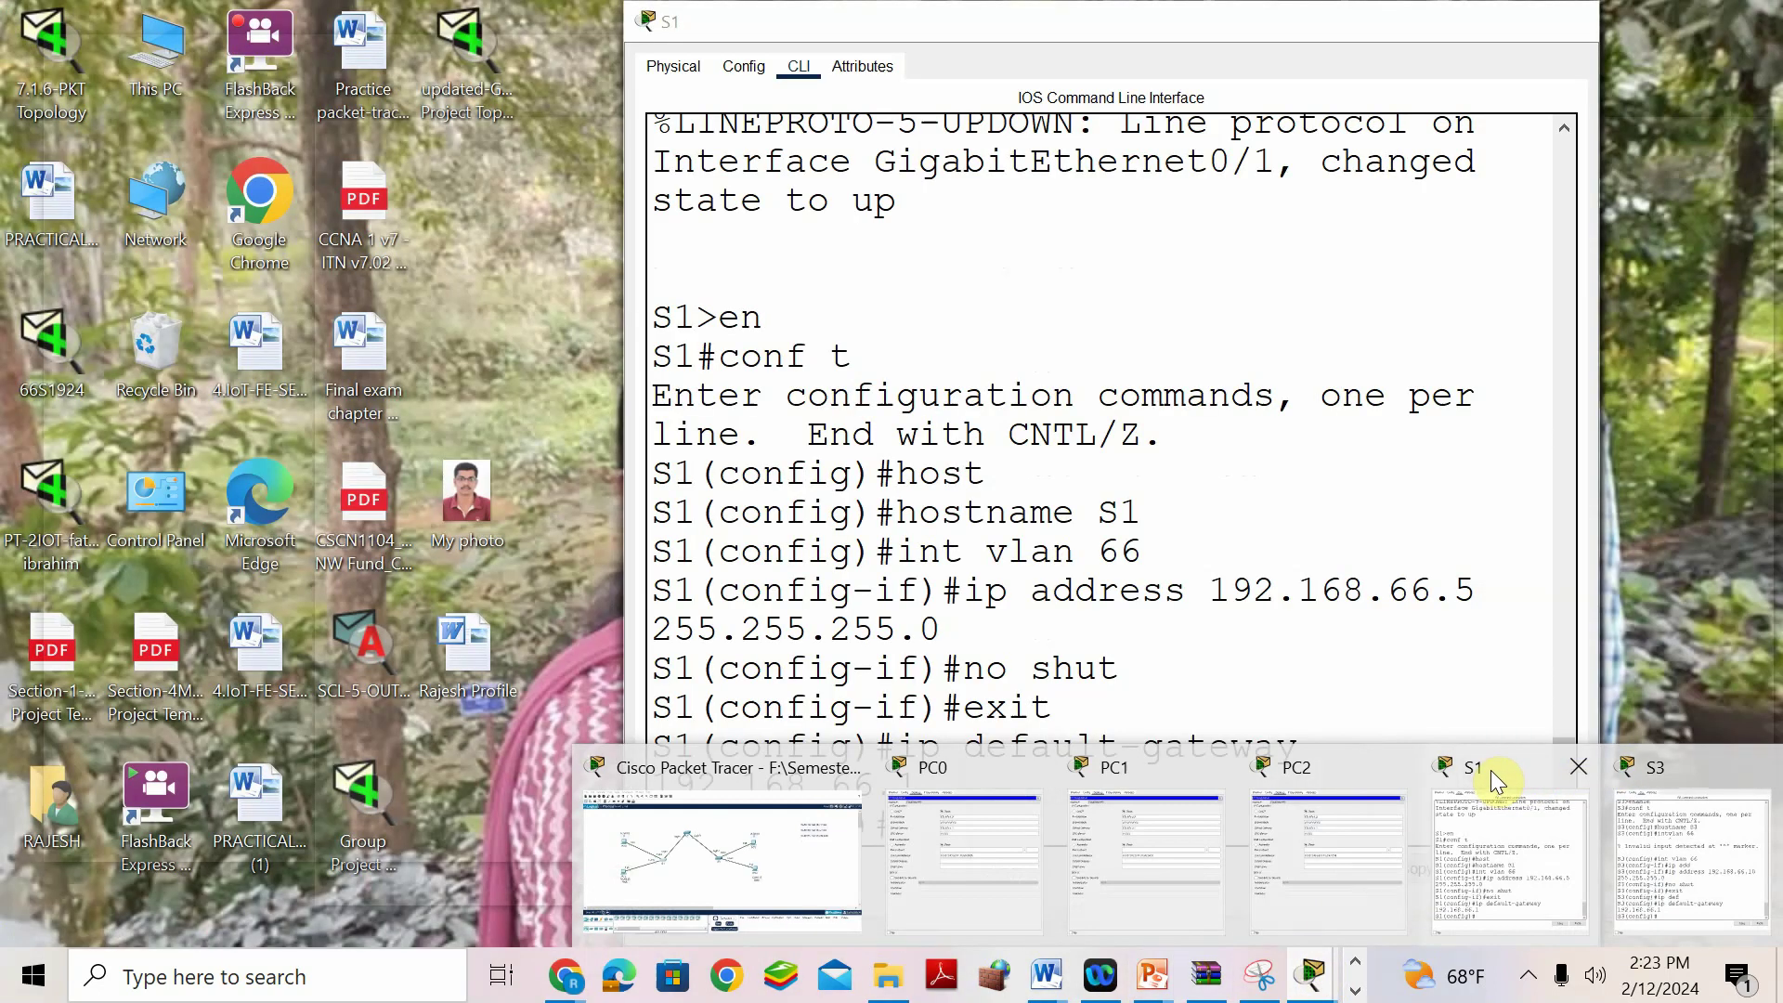
{"action": "left_click", "coordinate": [1490, 771]}
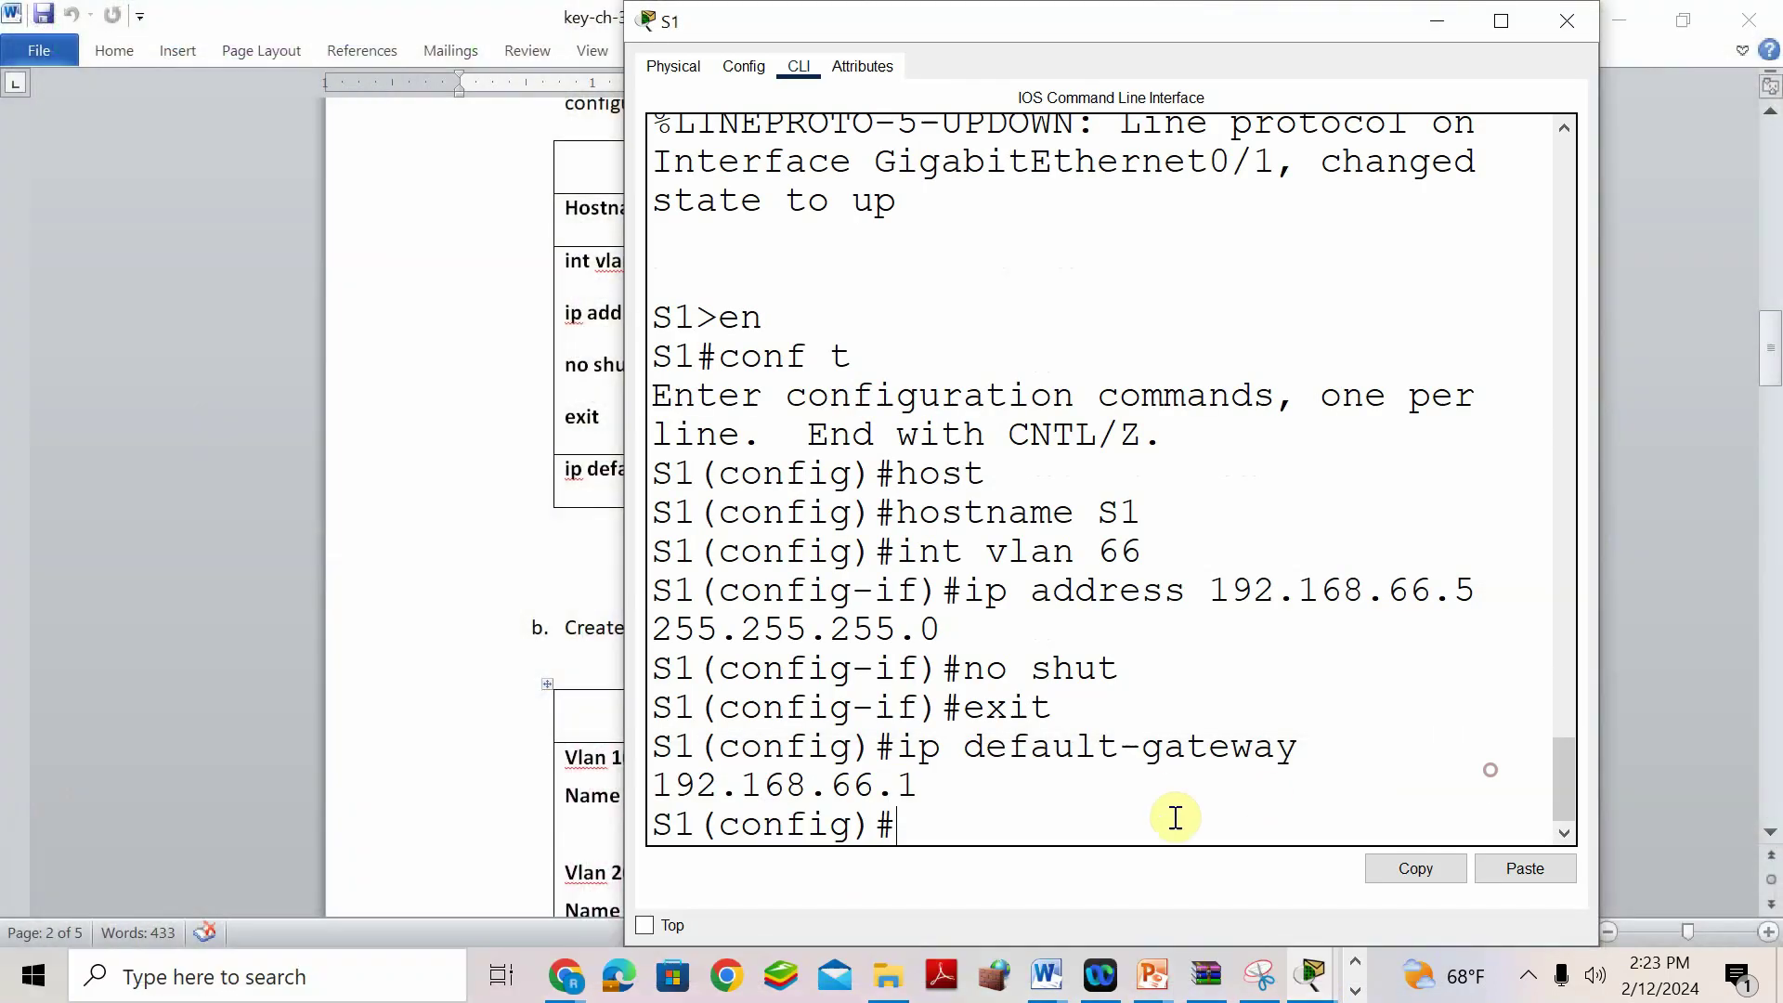
{"action": "scroll", "coordinate": [359, 503], "scroll_direction": "up", "scroll_amount": 3}
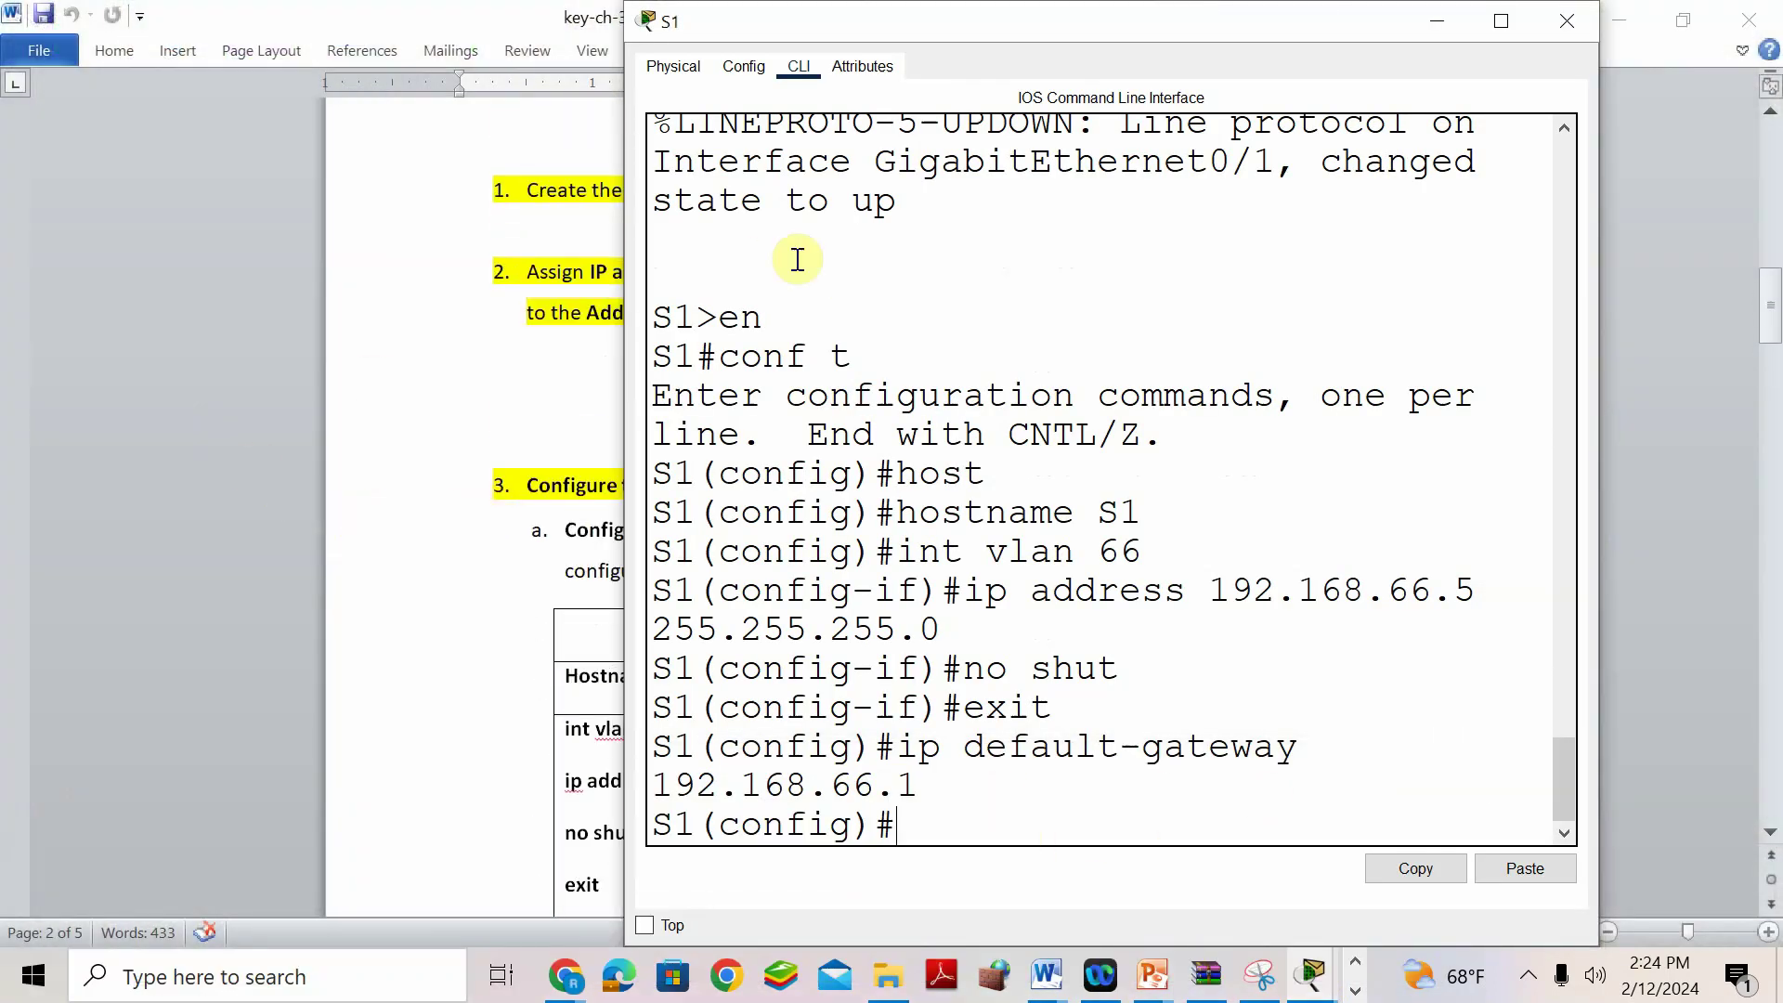
{"action": "left_click_drag", "start_coordinate": [877, 37], "coordinate": [1281, 126]}
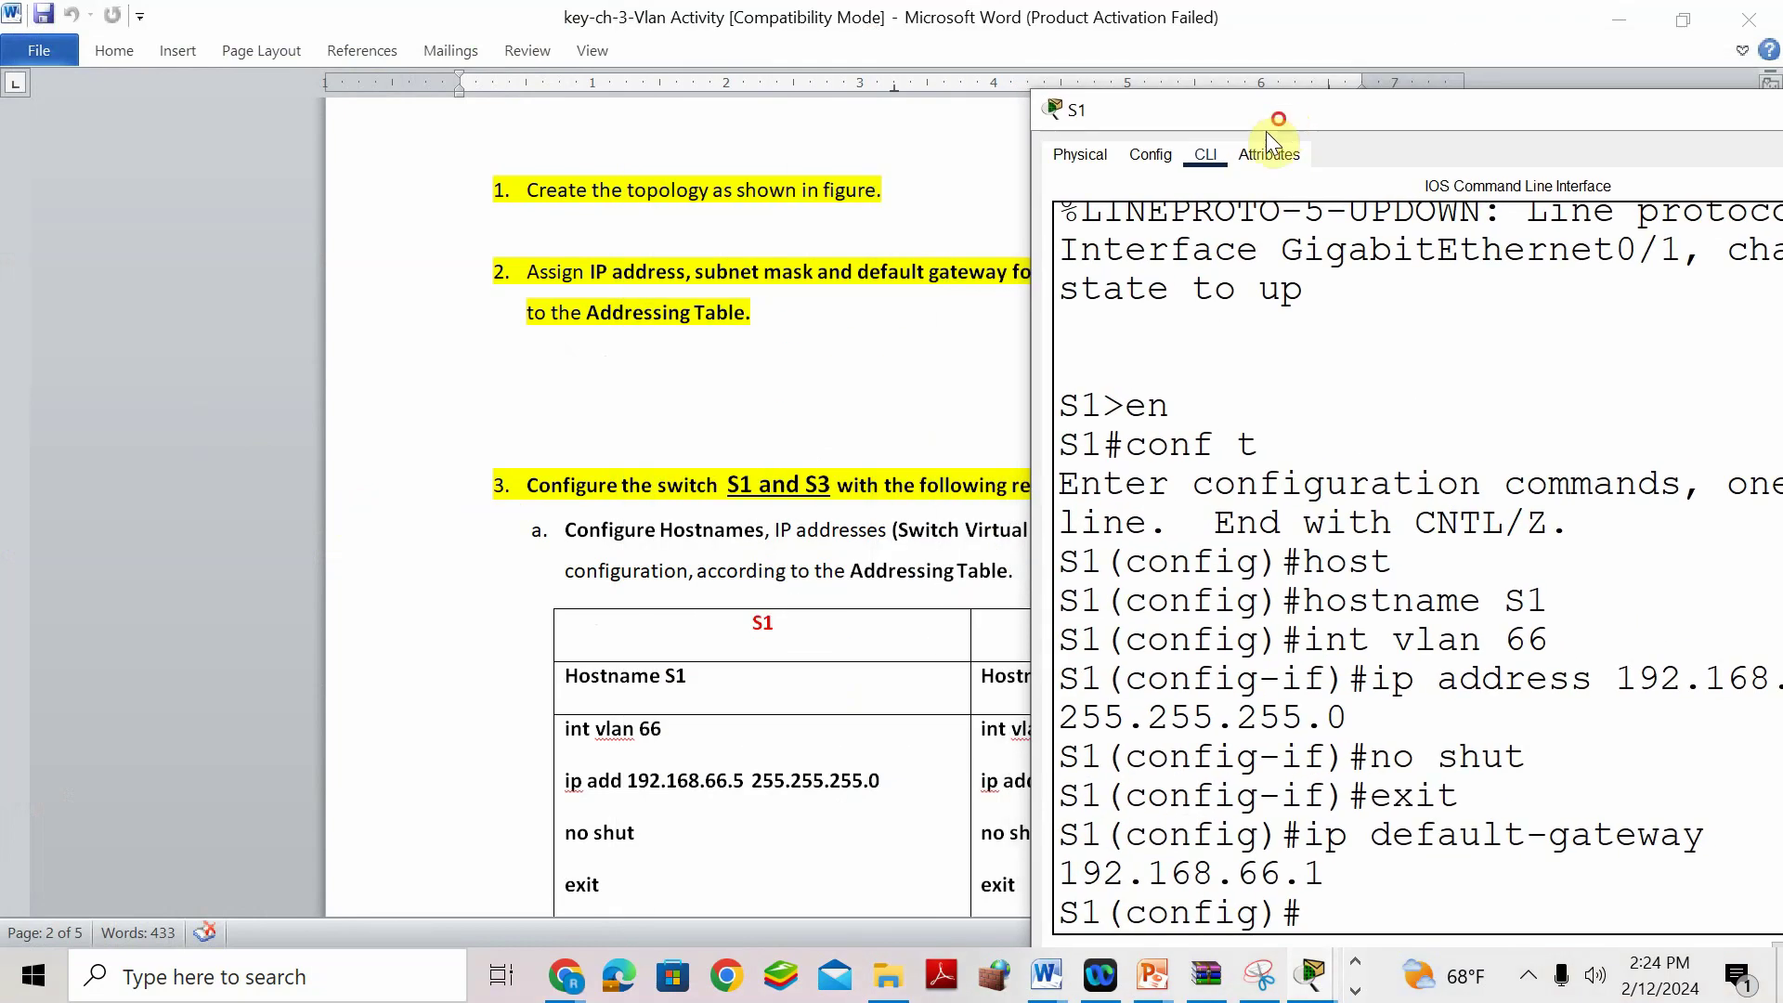
{"action": "scroll", "coordinate": [711, 511], "scroll_direction": "up", "scroll_amount": 10}
{"action": "scroll", "coordinate": [710, 511], "scroll_direction": "up", "scroll_amount": 1}
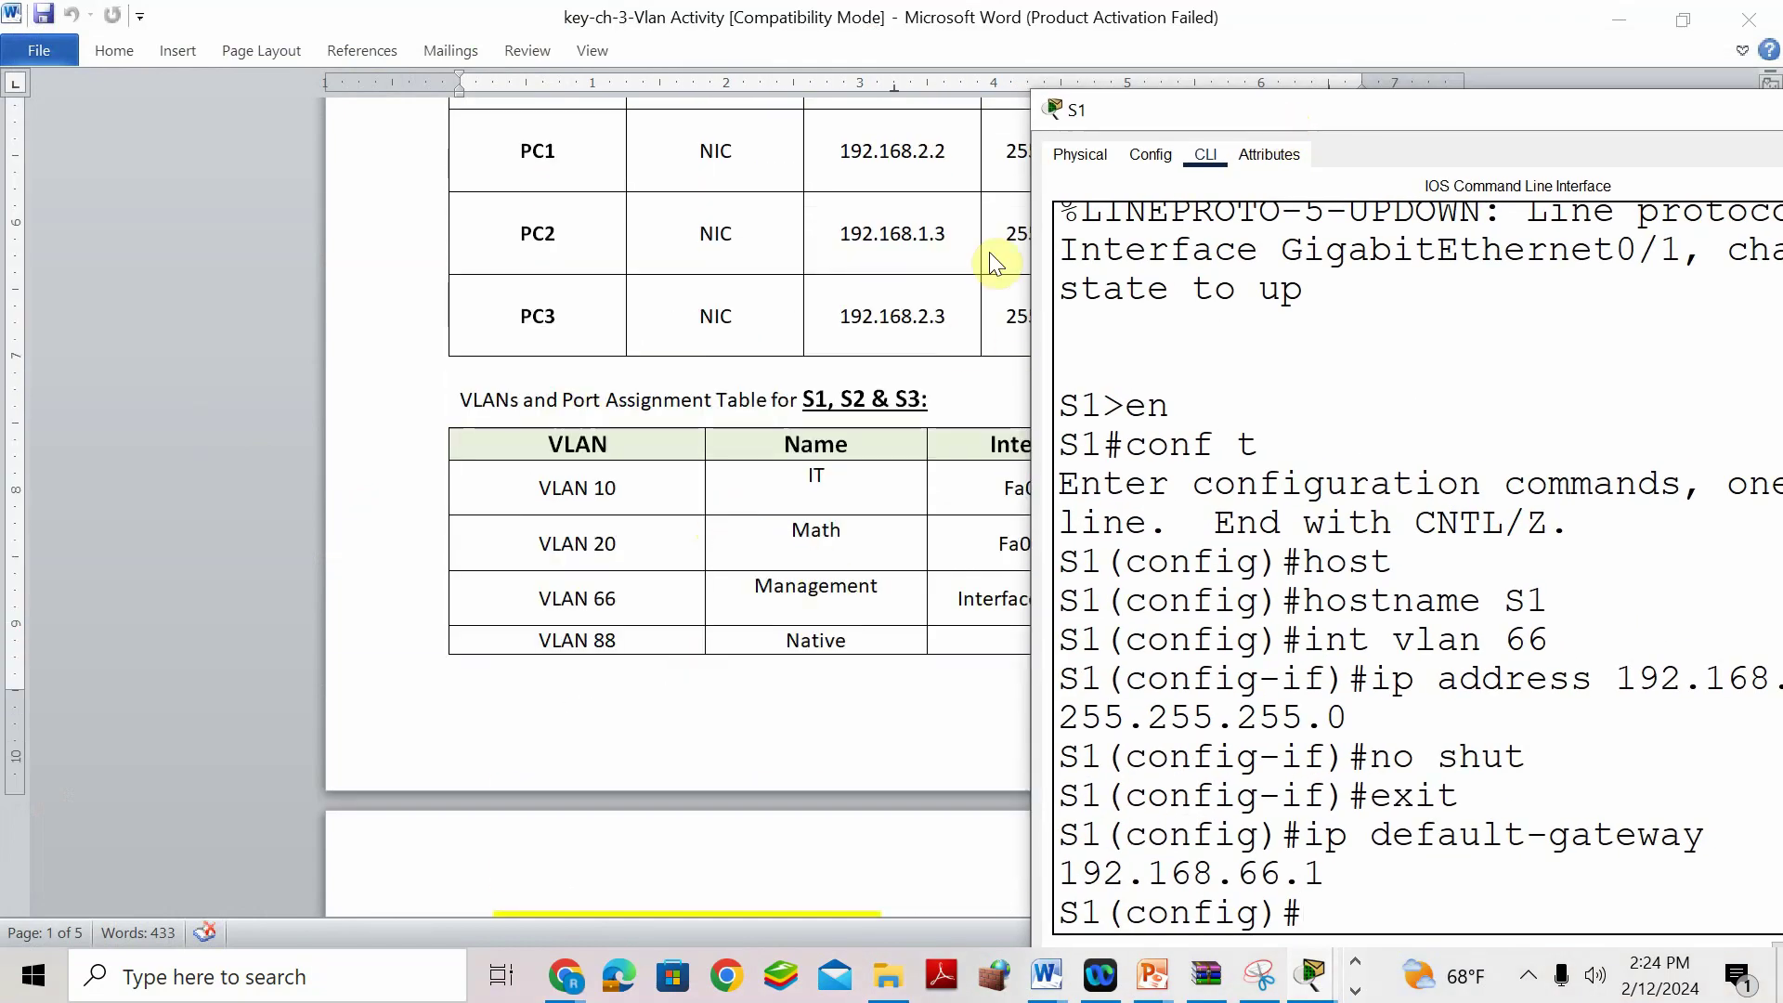
{"action": "left_click_drag", "start_coordinate": [1079, 108], "coordinate": [999, 93]}
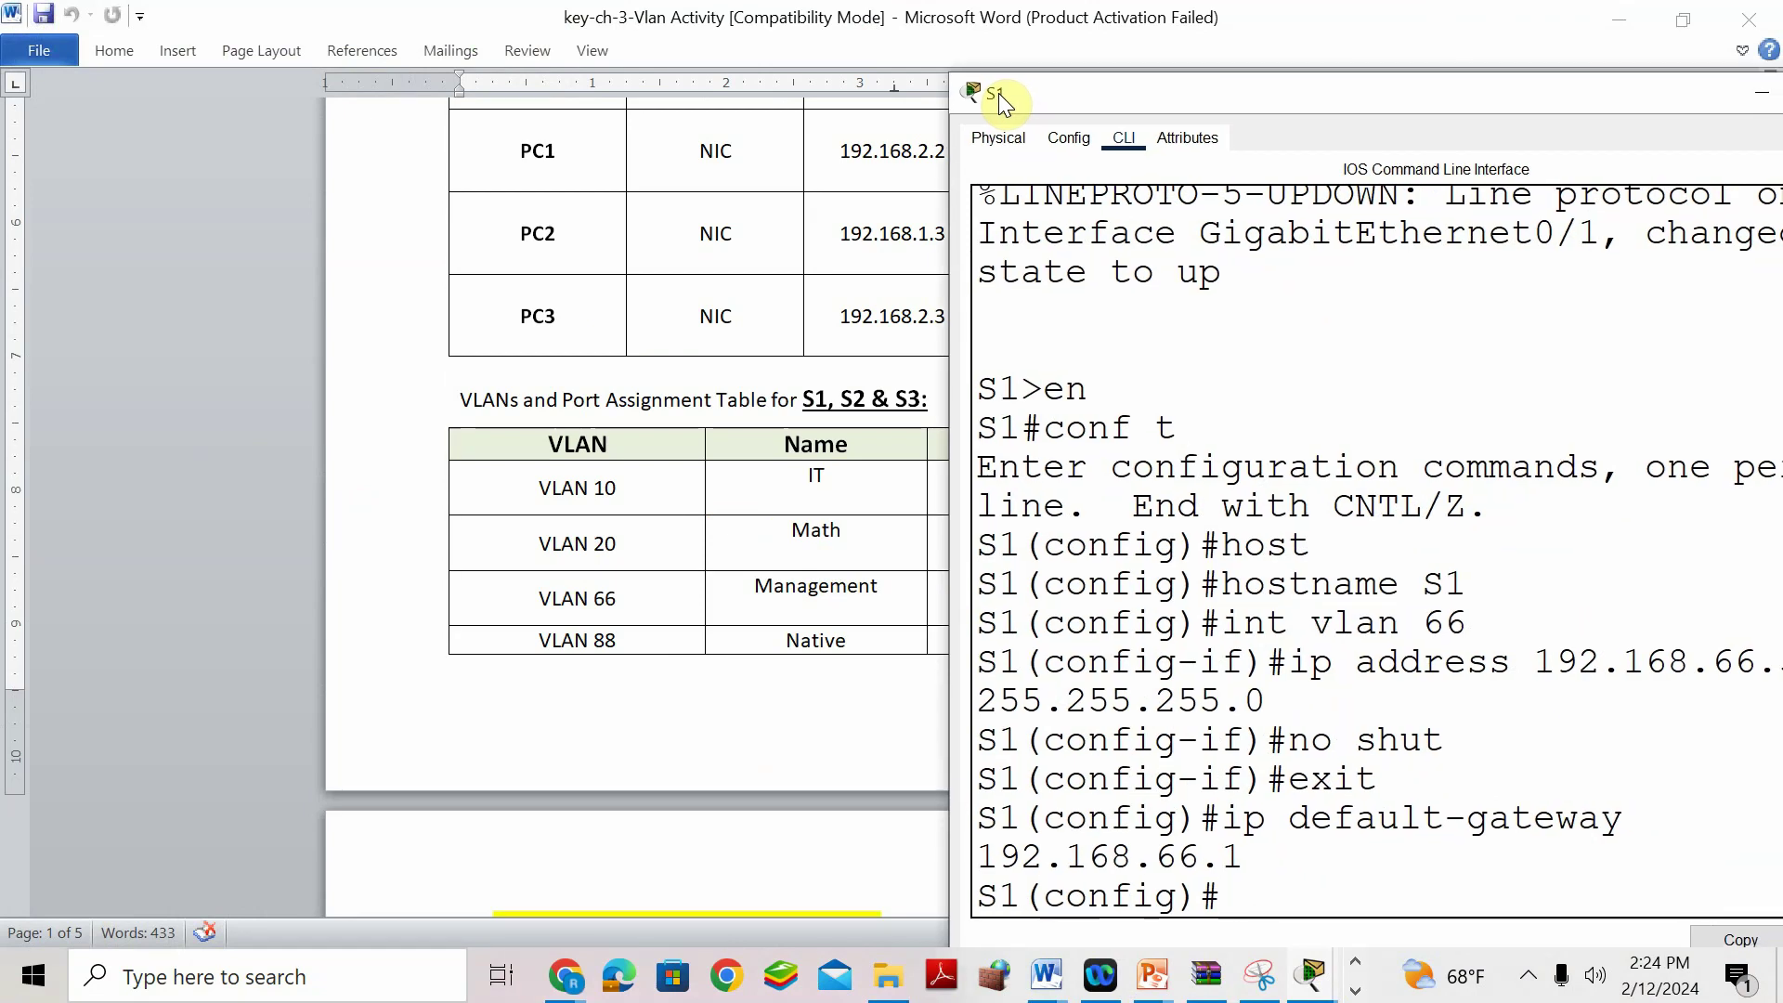
Create VLAN 10 on S1 and name it IT.
{"action": "type", "text": "vlan 10"}
{"action": "key", "text": "Return"}
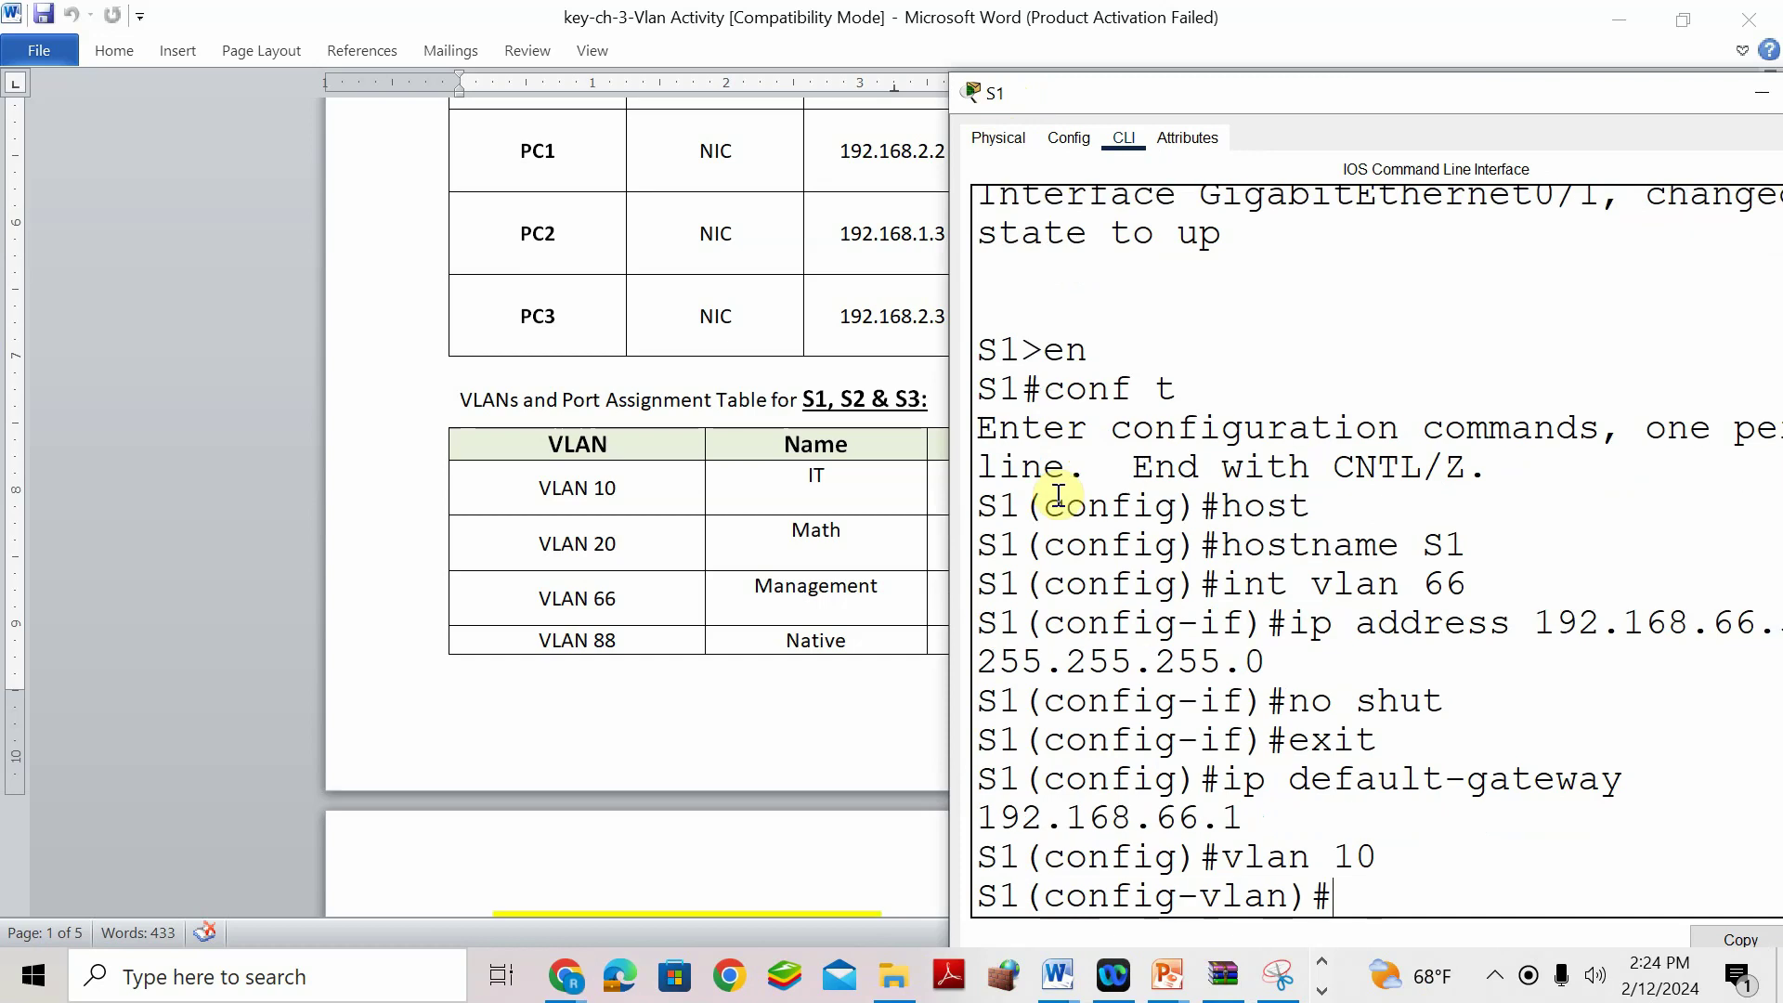
{"action": "type", "text": "name "}
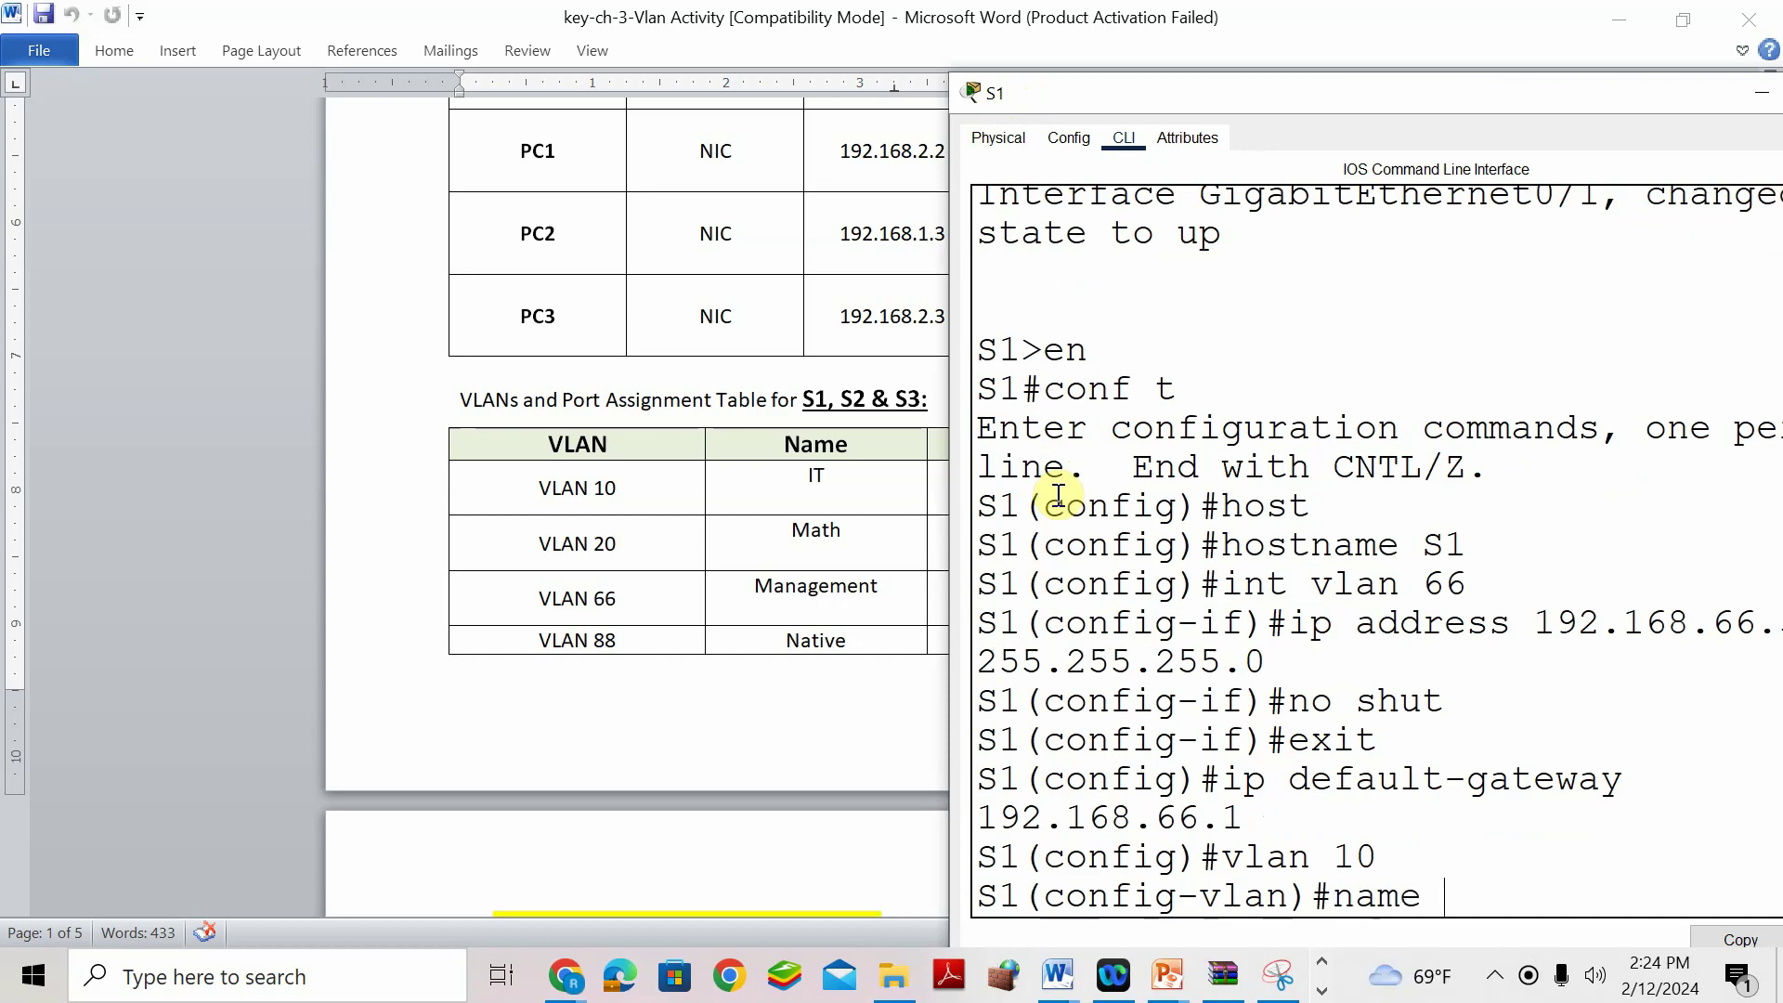
{"action": "type", "text": "IT"}
{"action": "key", "text": "Return"}
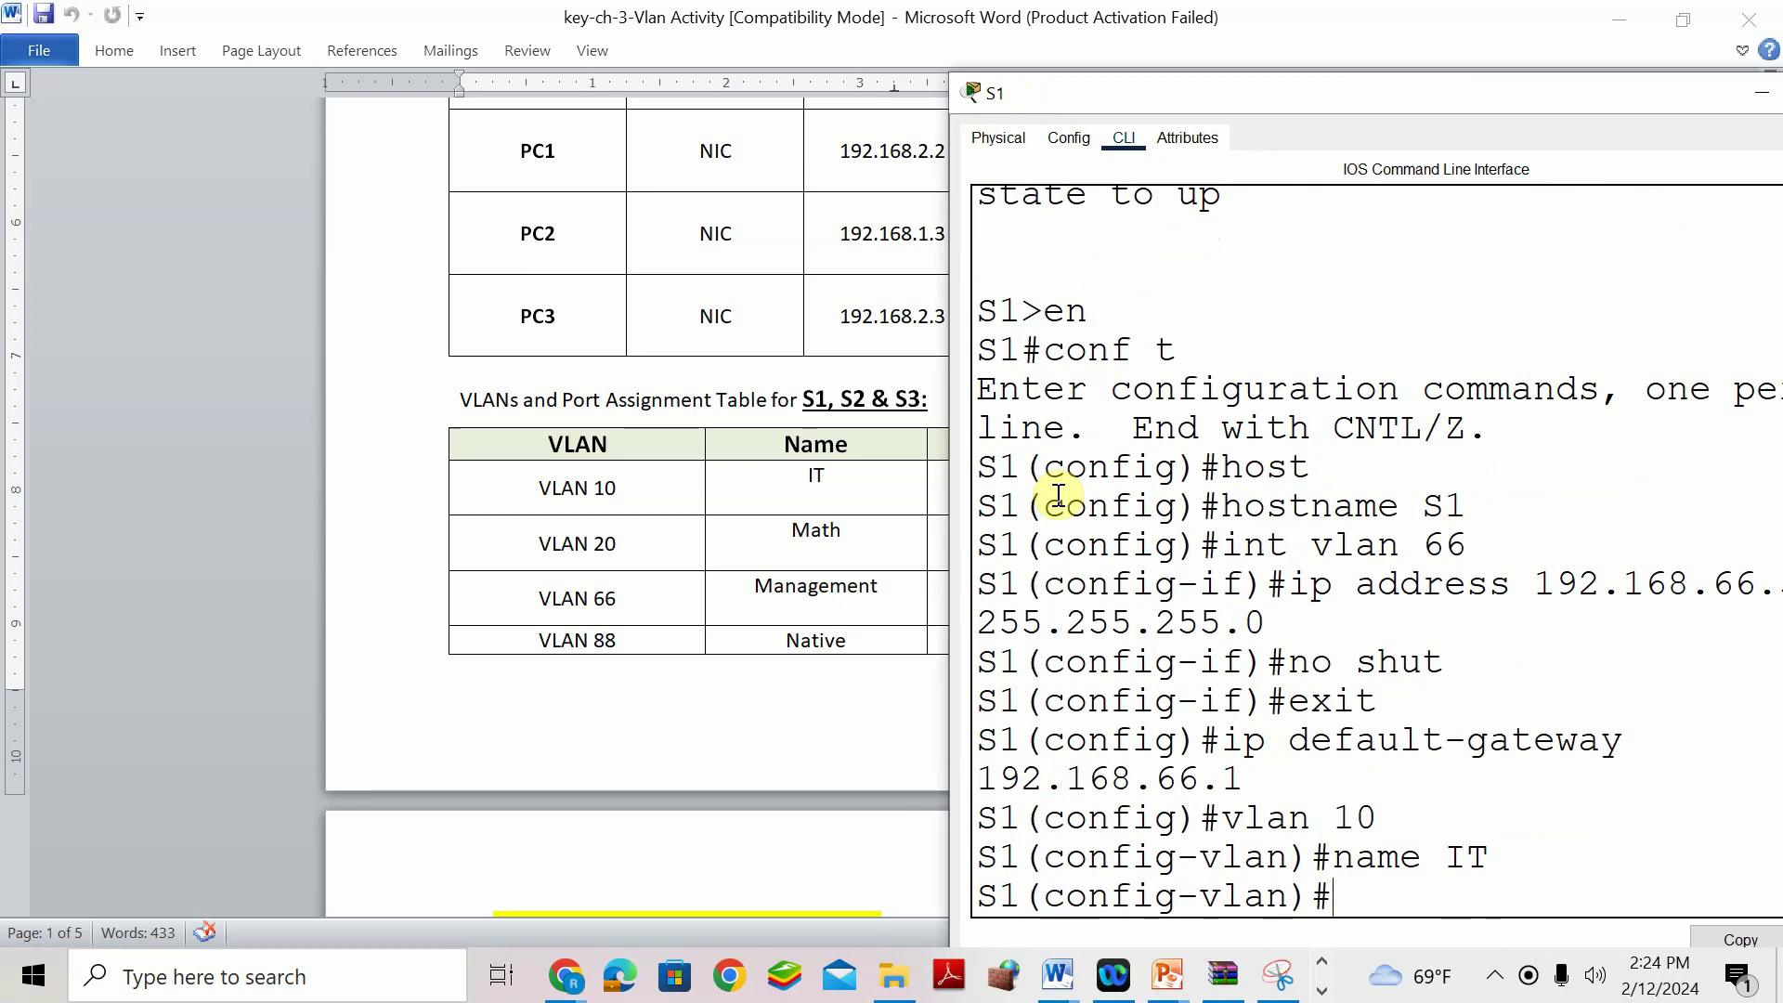
Create VLAN 20 on S1 and name it Math.
{"action": "type", "text": "vlan 20"}
{"action": "key", "text": "Return"}
{"action": "type", "text": "na"}
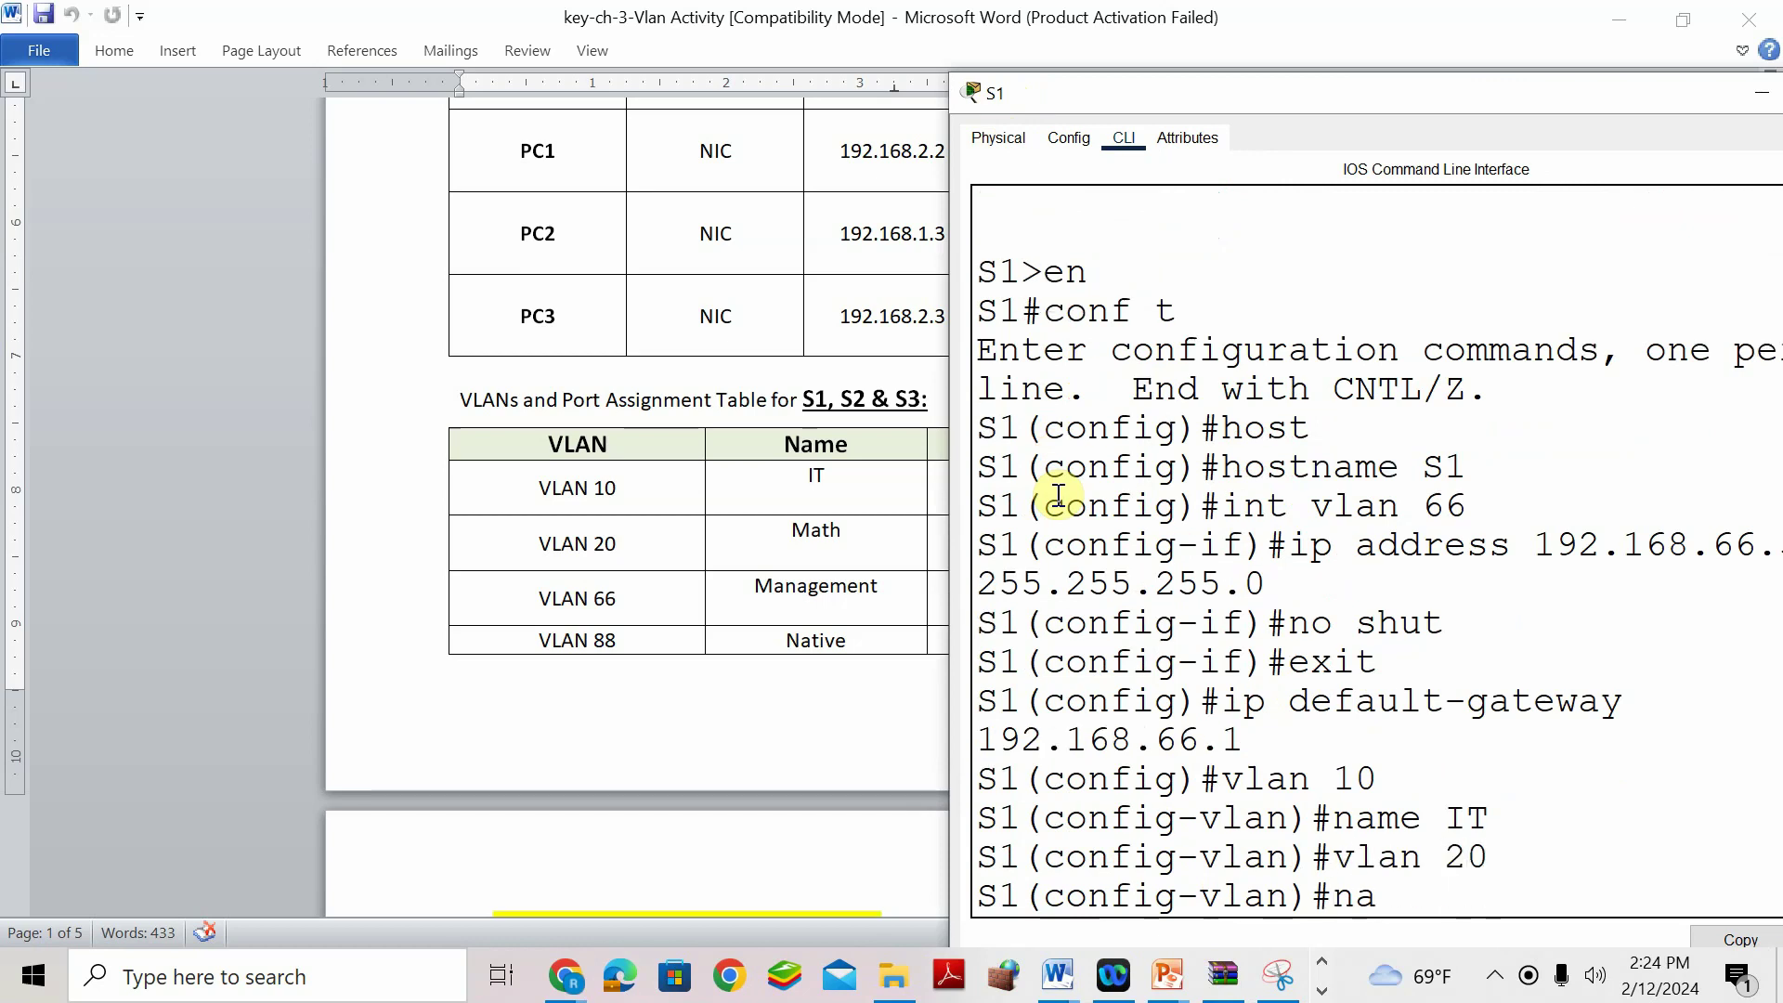
{"action": "type", "text": "me Math"}
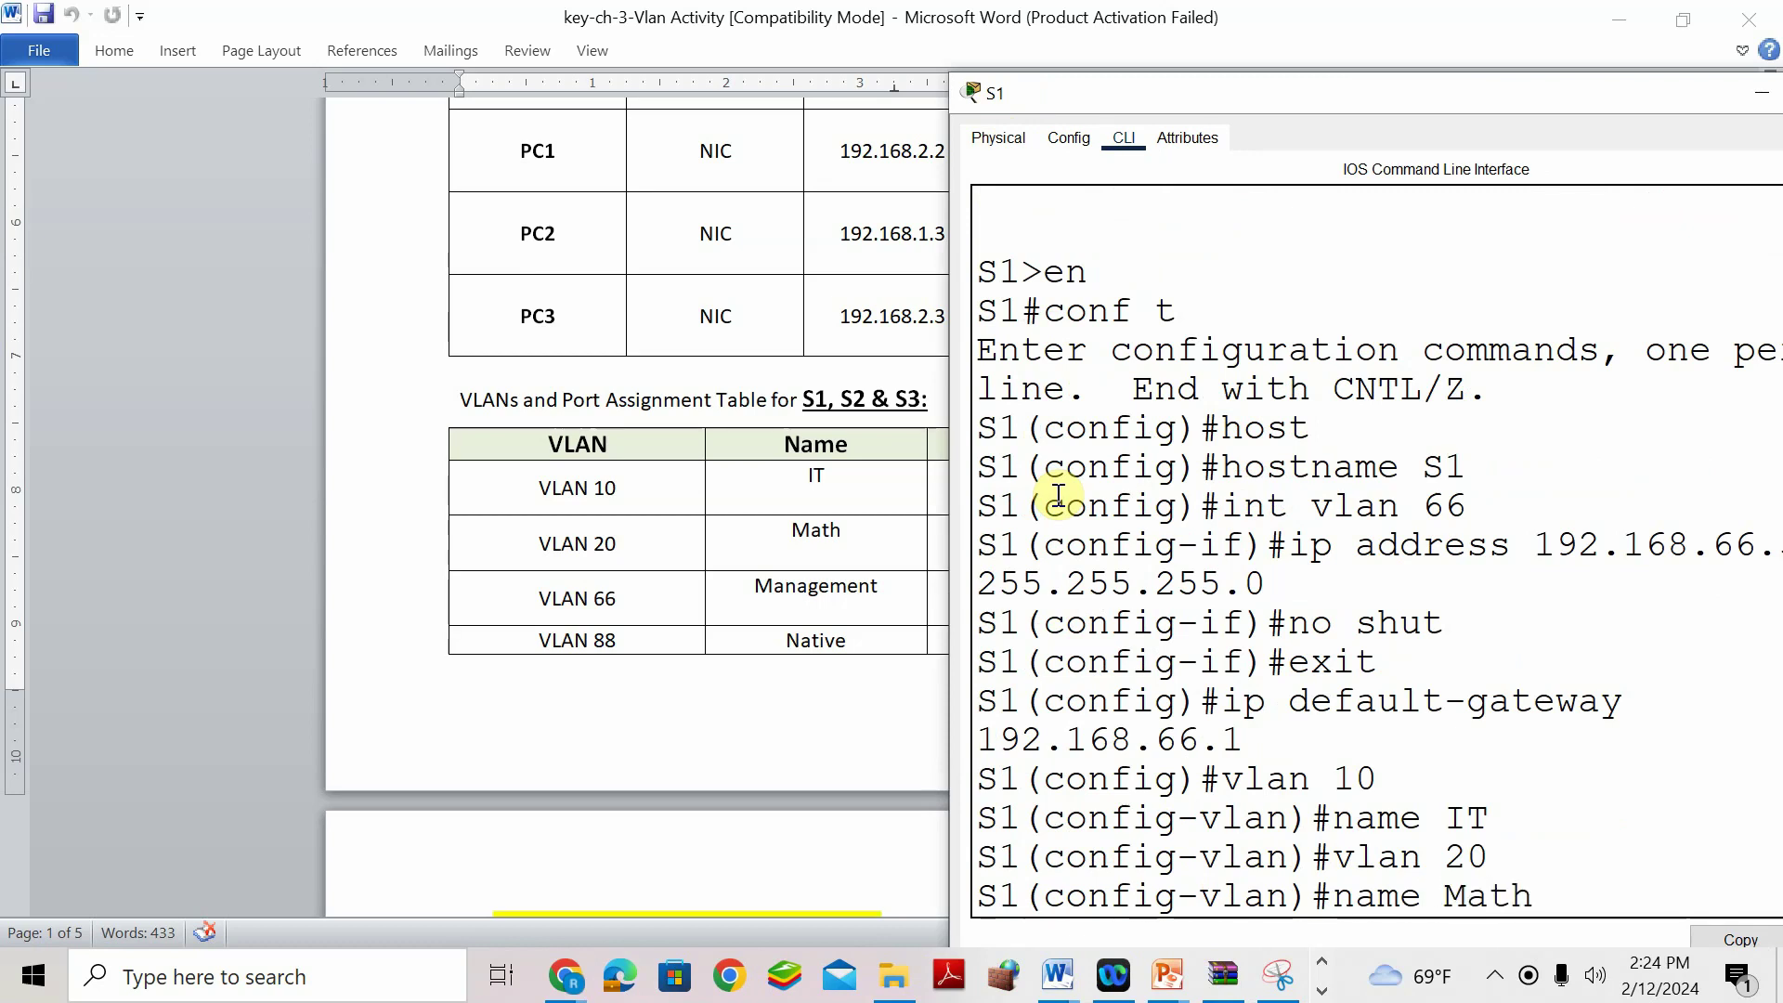
{"action": "key", "text": "Return"}
Create VLAN 66 on S1 and name it Management.
{"action": "type", "text": "vlan)#vlan"}
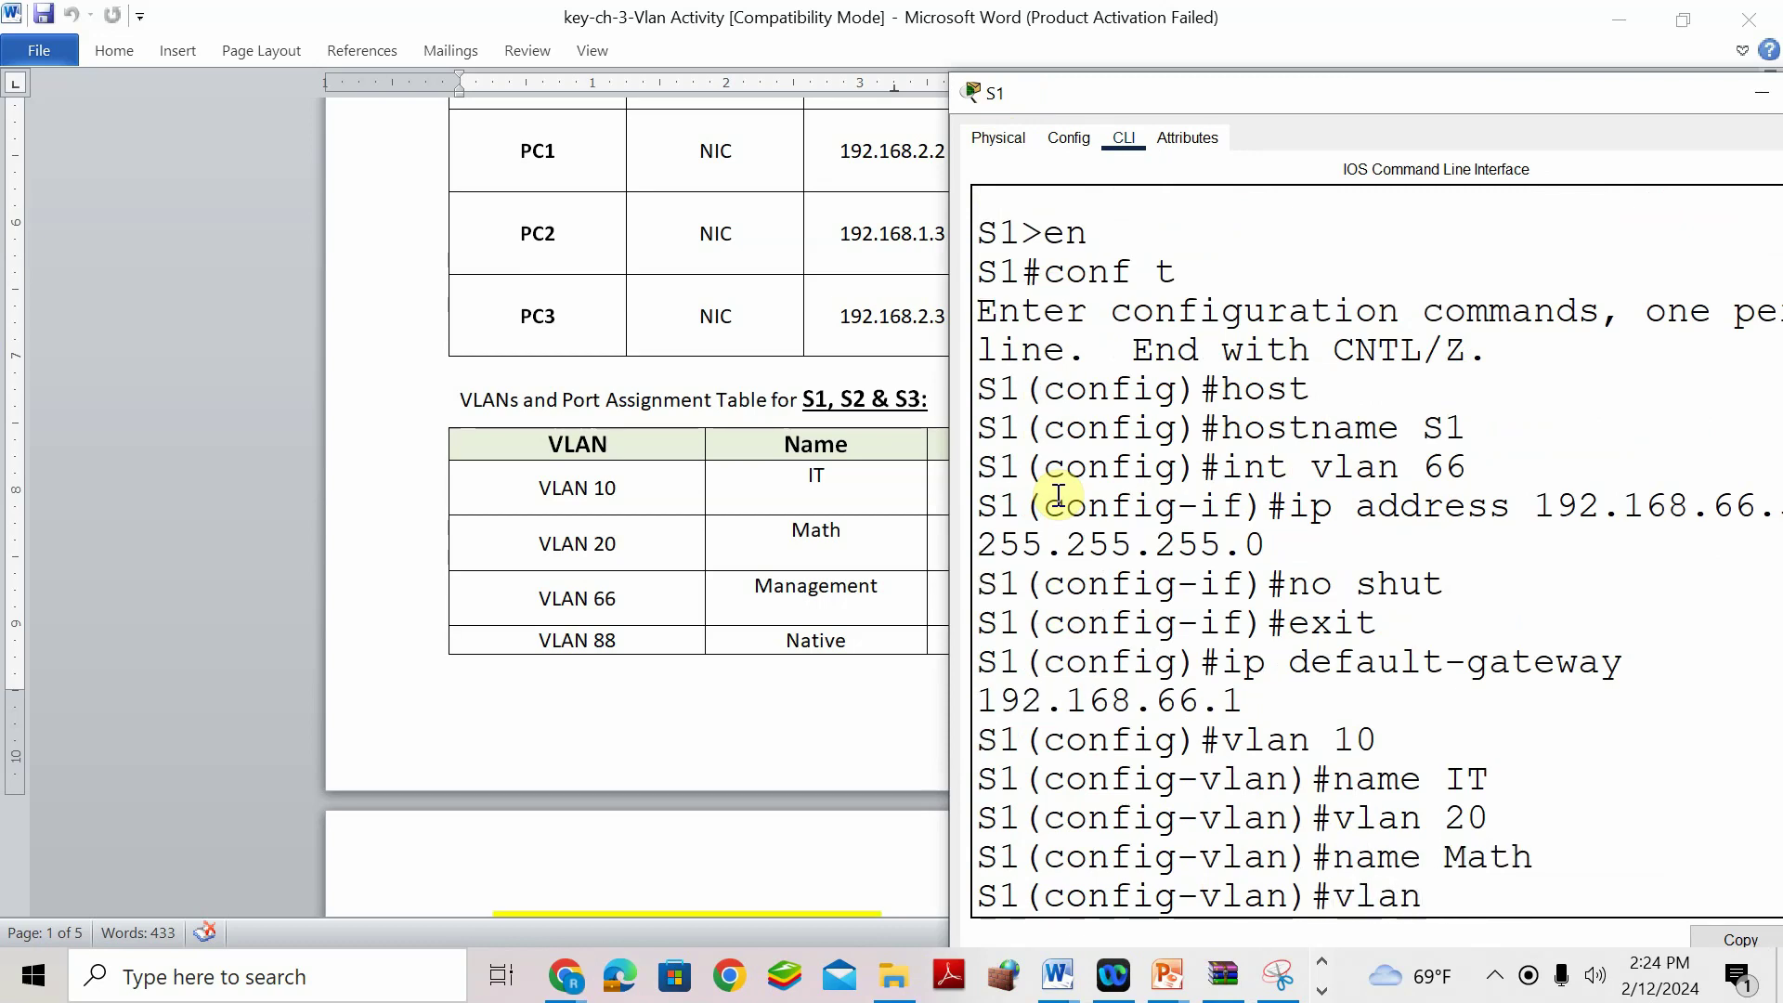
{"action": "type", "text": " 3"}
{"action": "key", "text": "BackSpace"}
{"action": "type", "text": "66"}
{"action": "key", "text": "Return"}
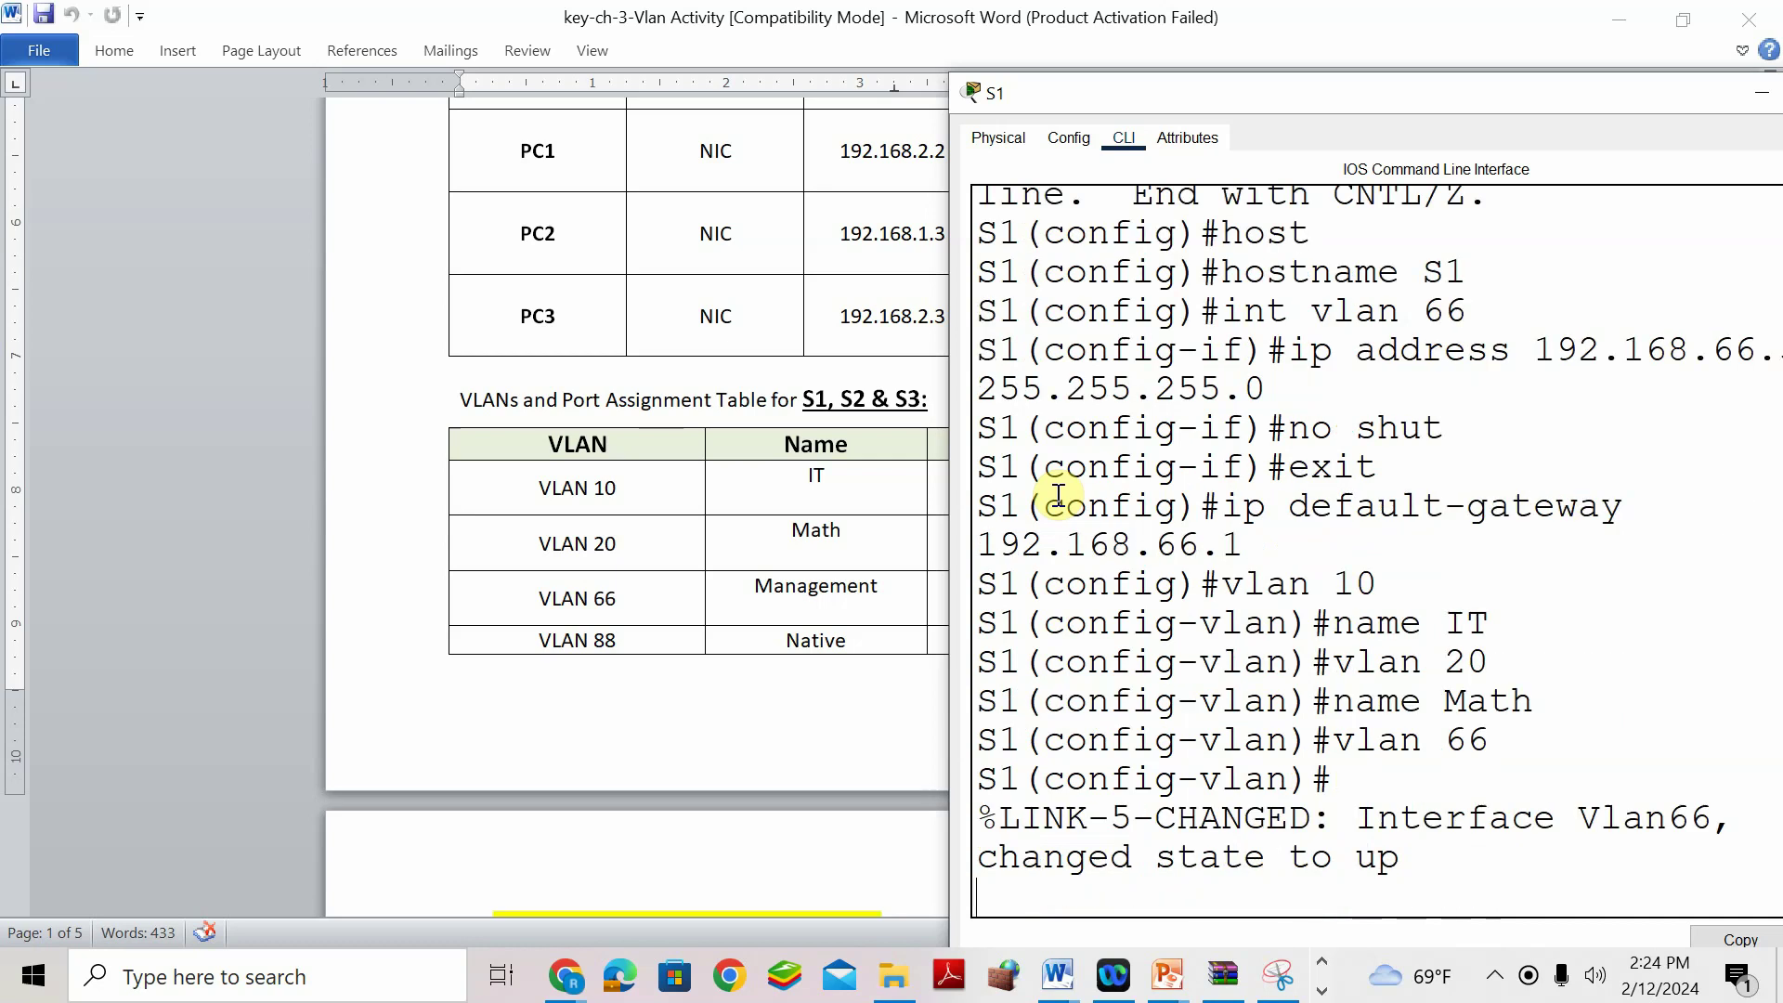
{"action": "key", "text": "Return"}
{"action": "type", "text": "na"}
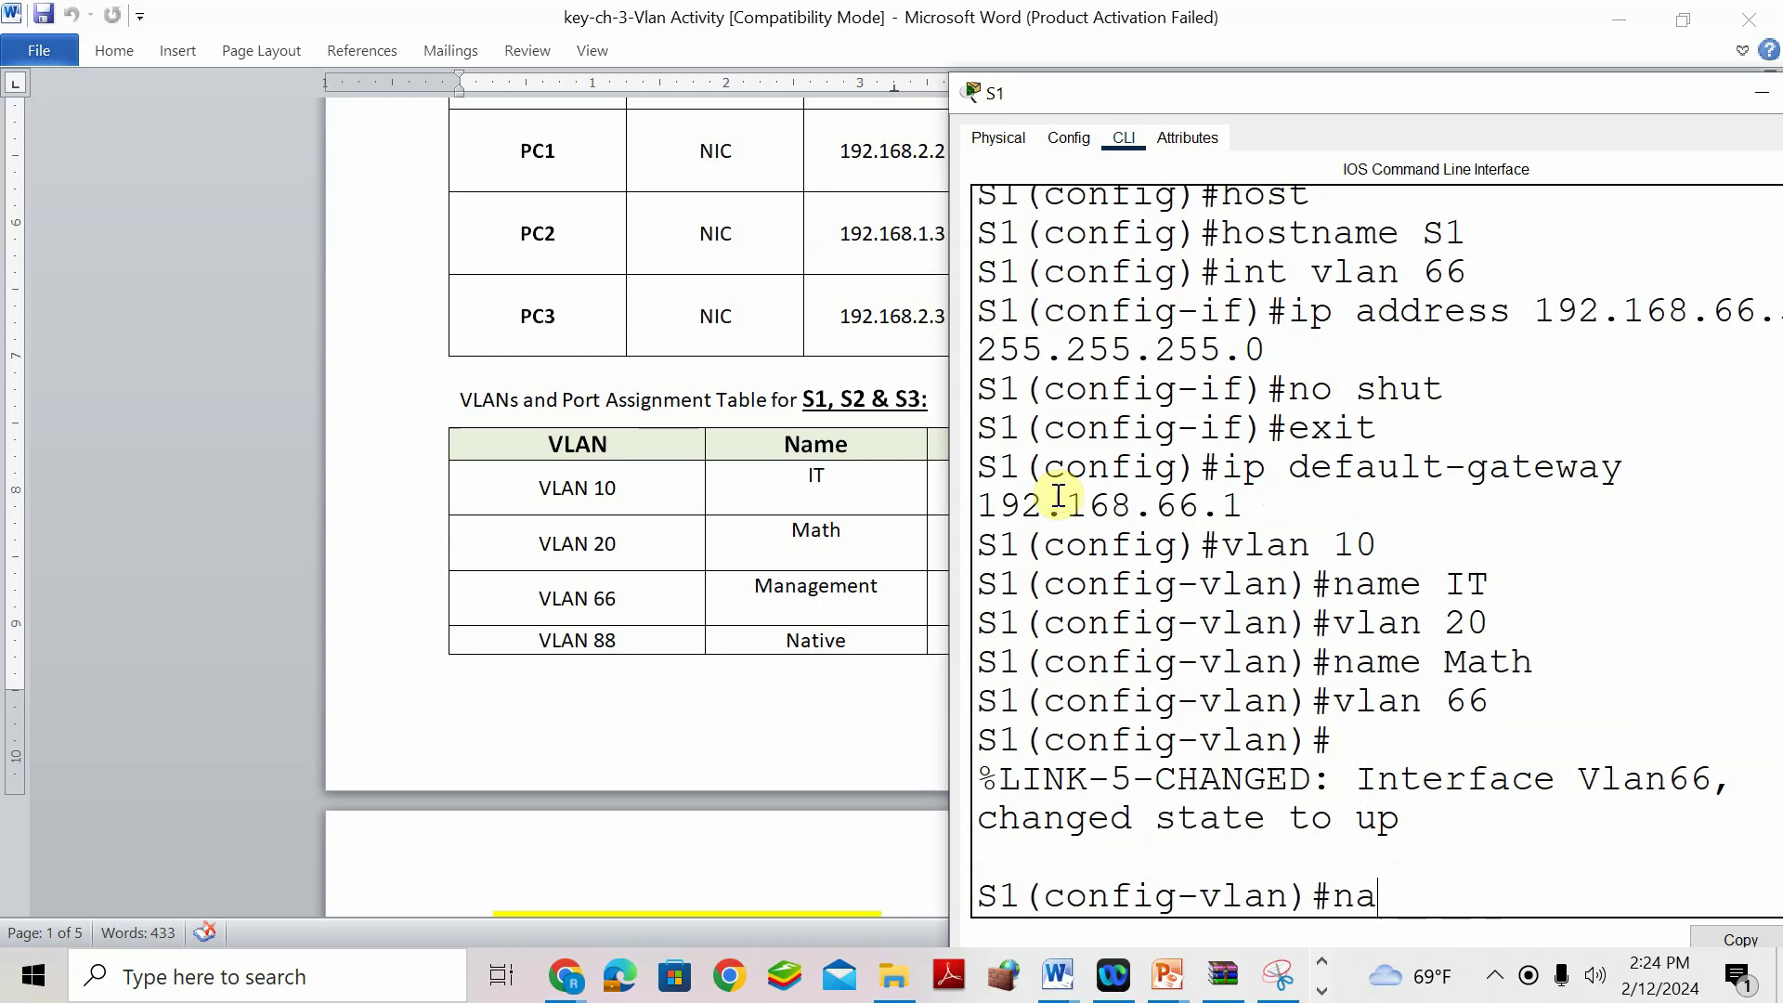
{"action": "type", "text": "me Management"}
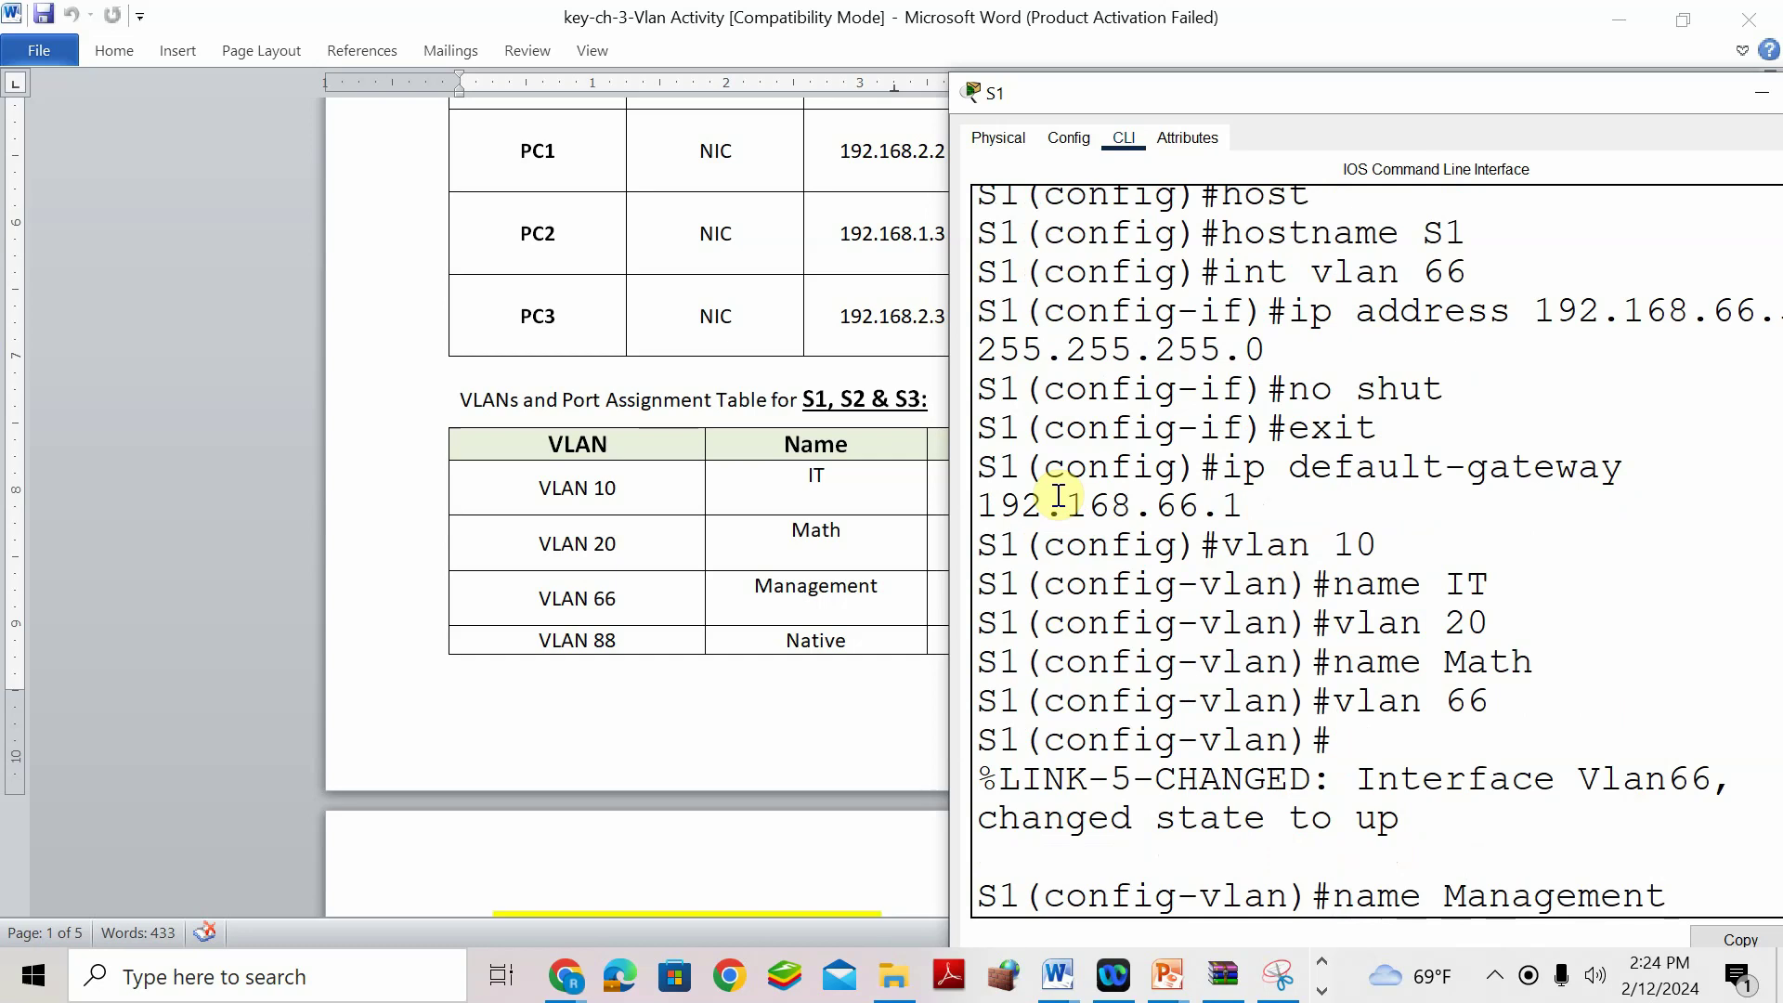
{"action": "key", "text": "Return"}
Create VLAN 88 on S1, name it Native, and return to privileged EXEC mode with end.
{"action": "type", "text": "vlan 88"}
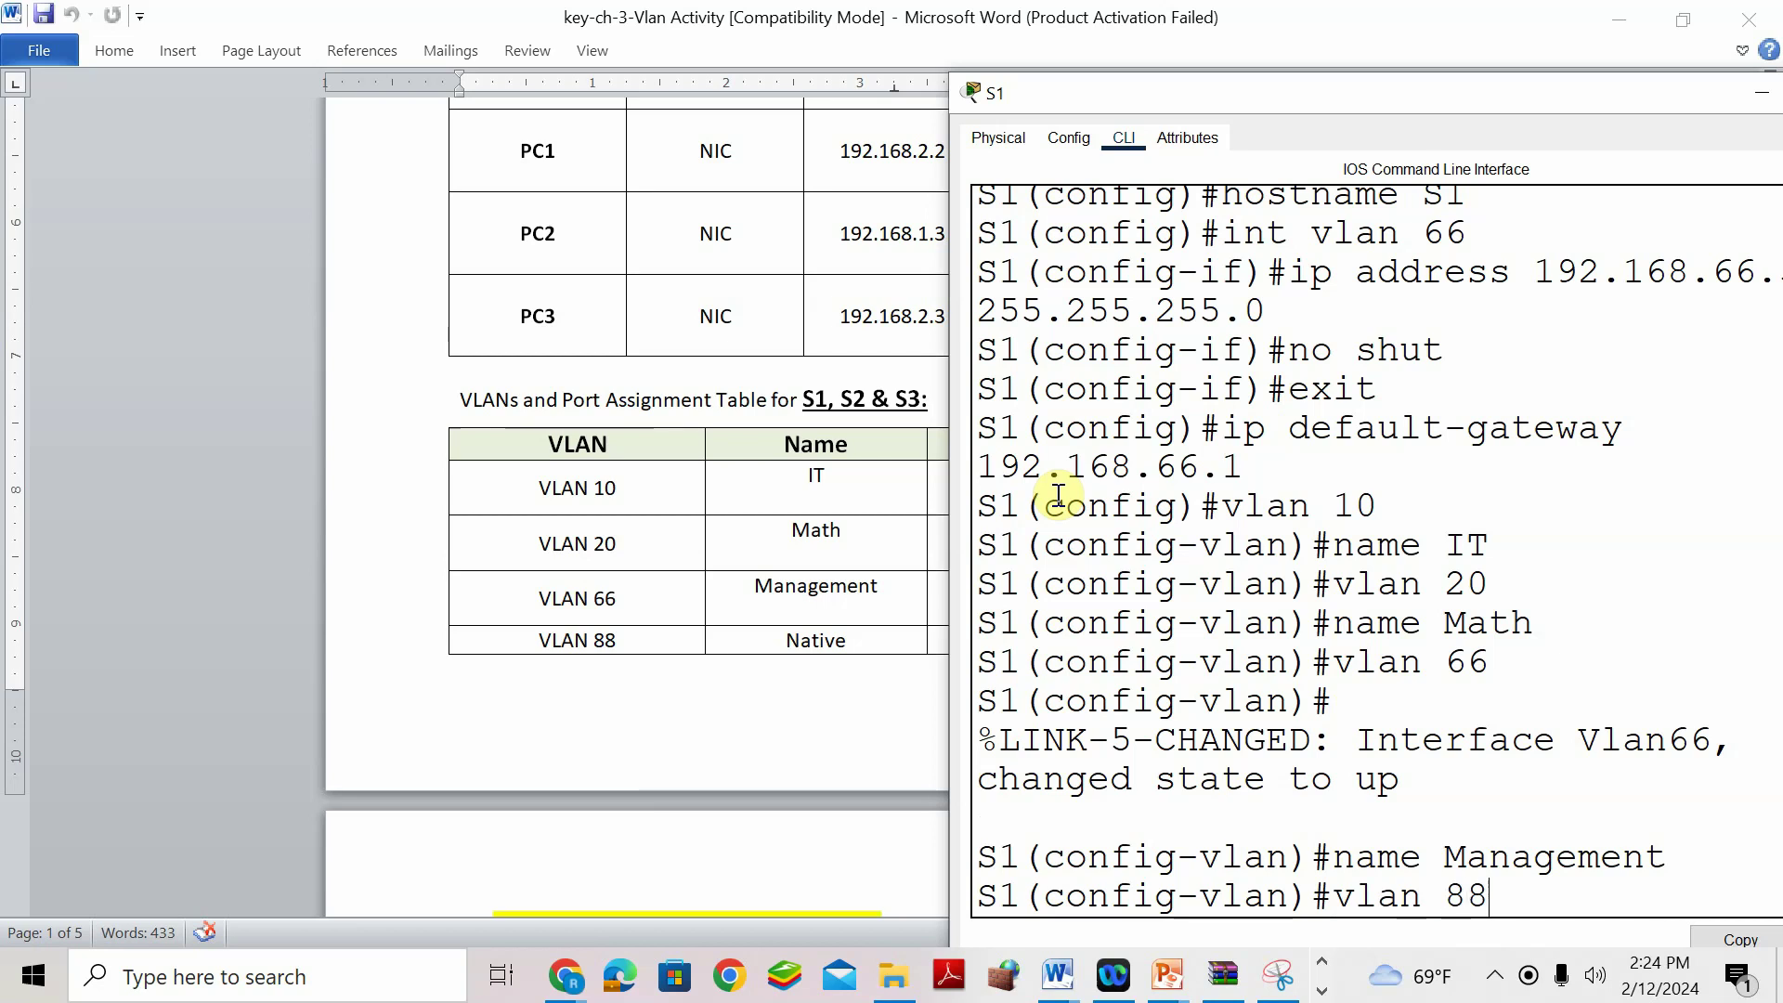
{"action": "key", "text": "Return"}
{"action": "type", "text": "name Native"}
{"action": "key", "text": "Return"}
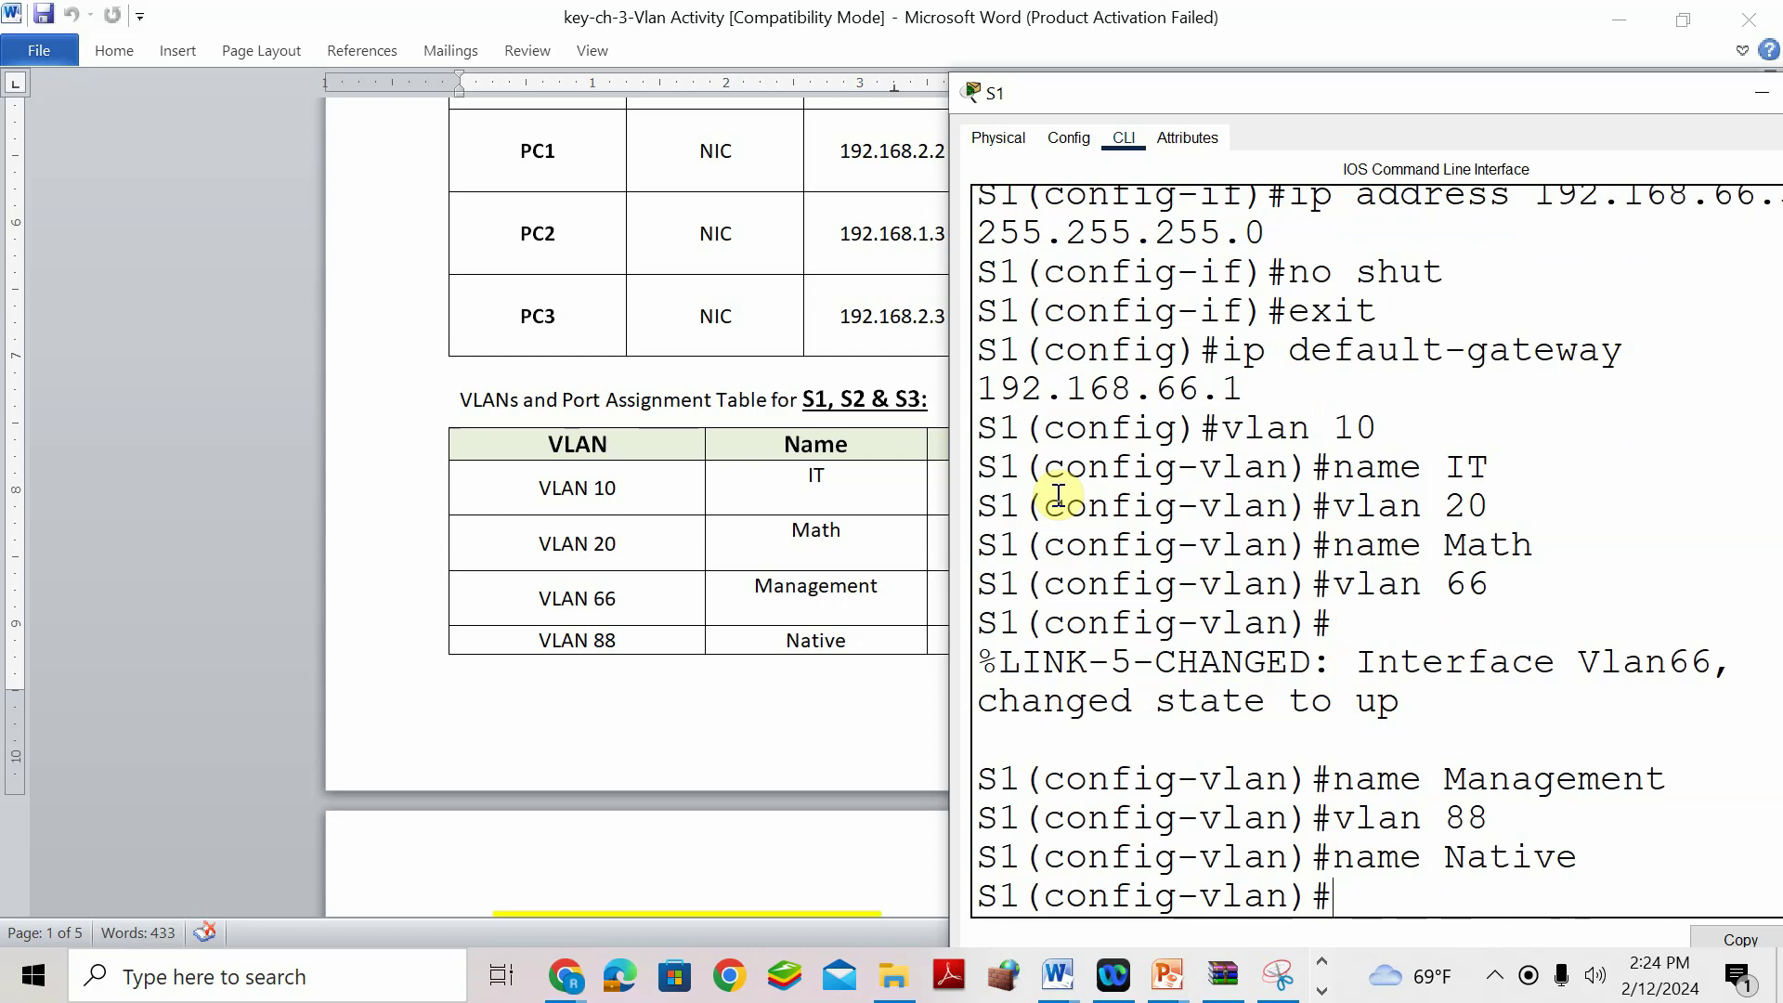
{"action": "type", "text": "end"}
{"action": "key", "text": "Return"}
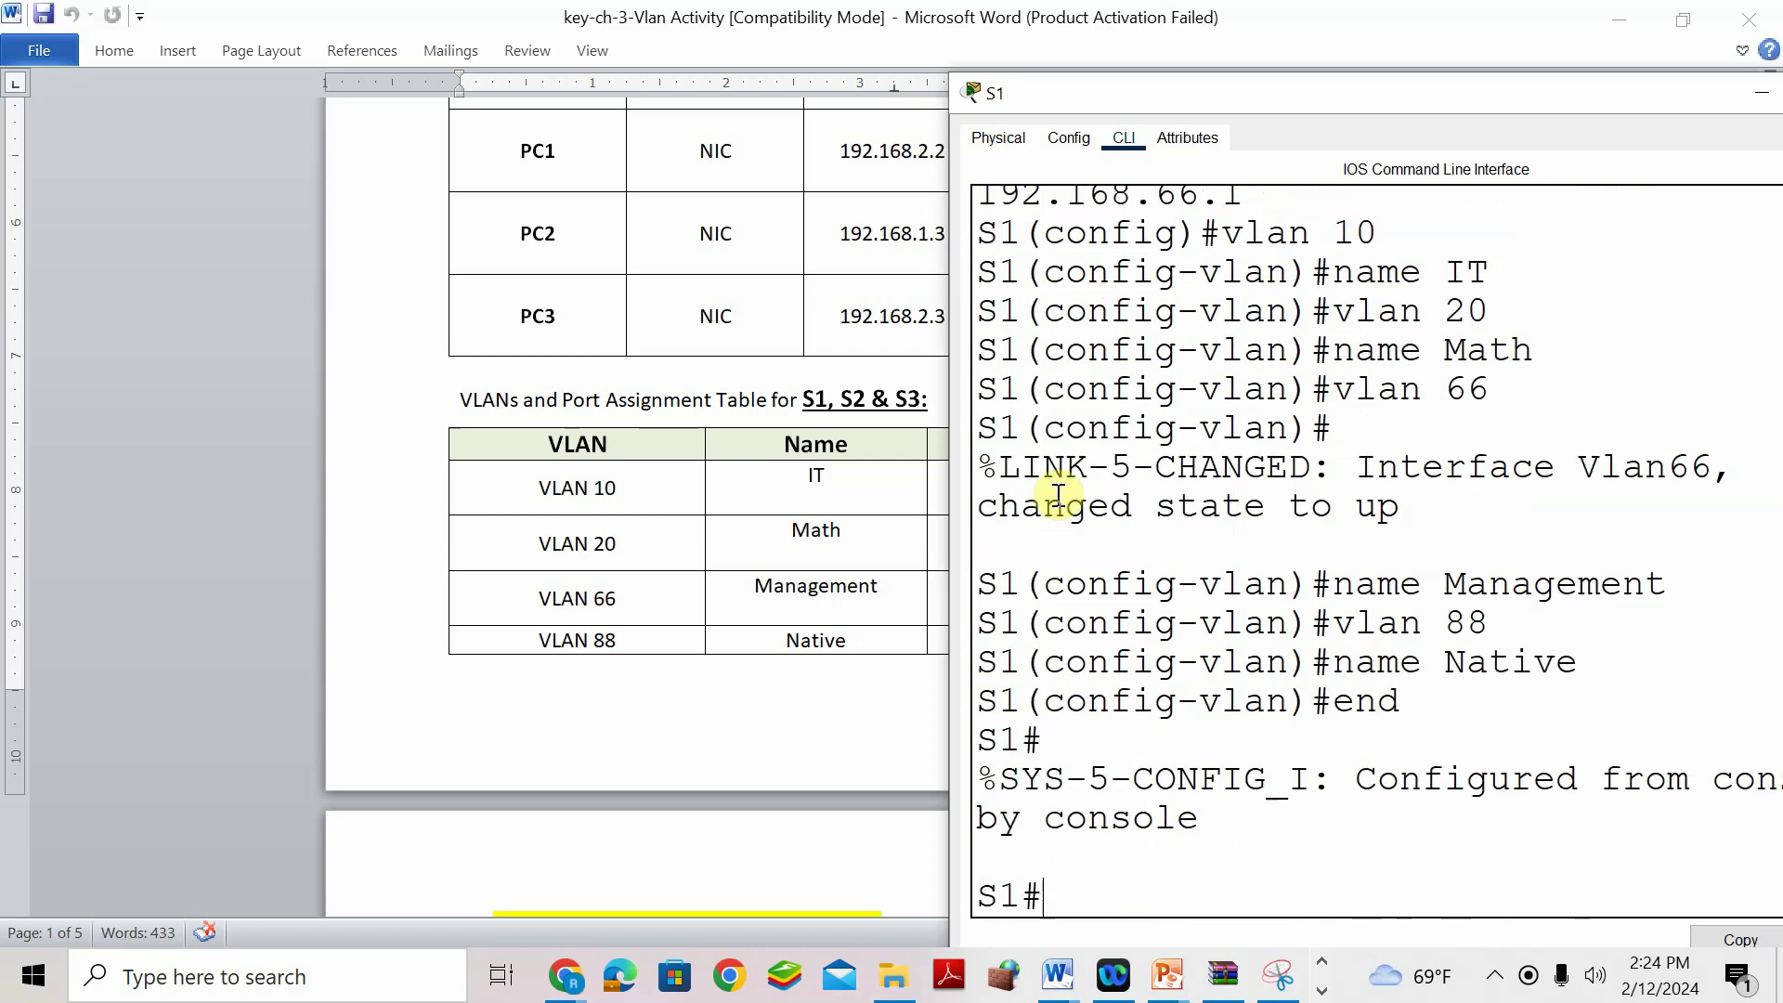
Check the VLANs on S1 with sh vlan br, then close the S1 window.
{"action": "type", "text": "sh vlan br"}
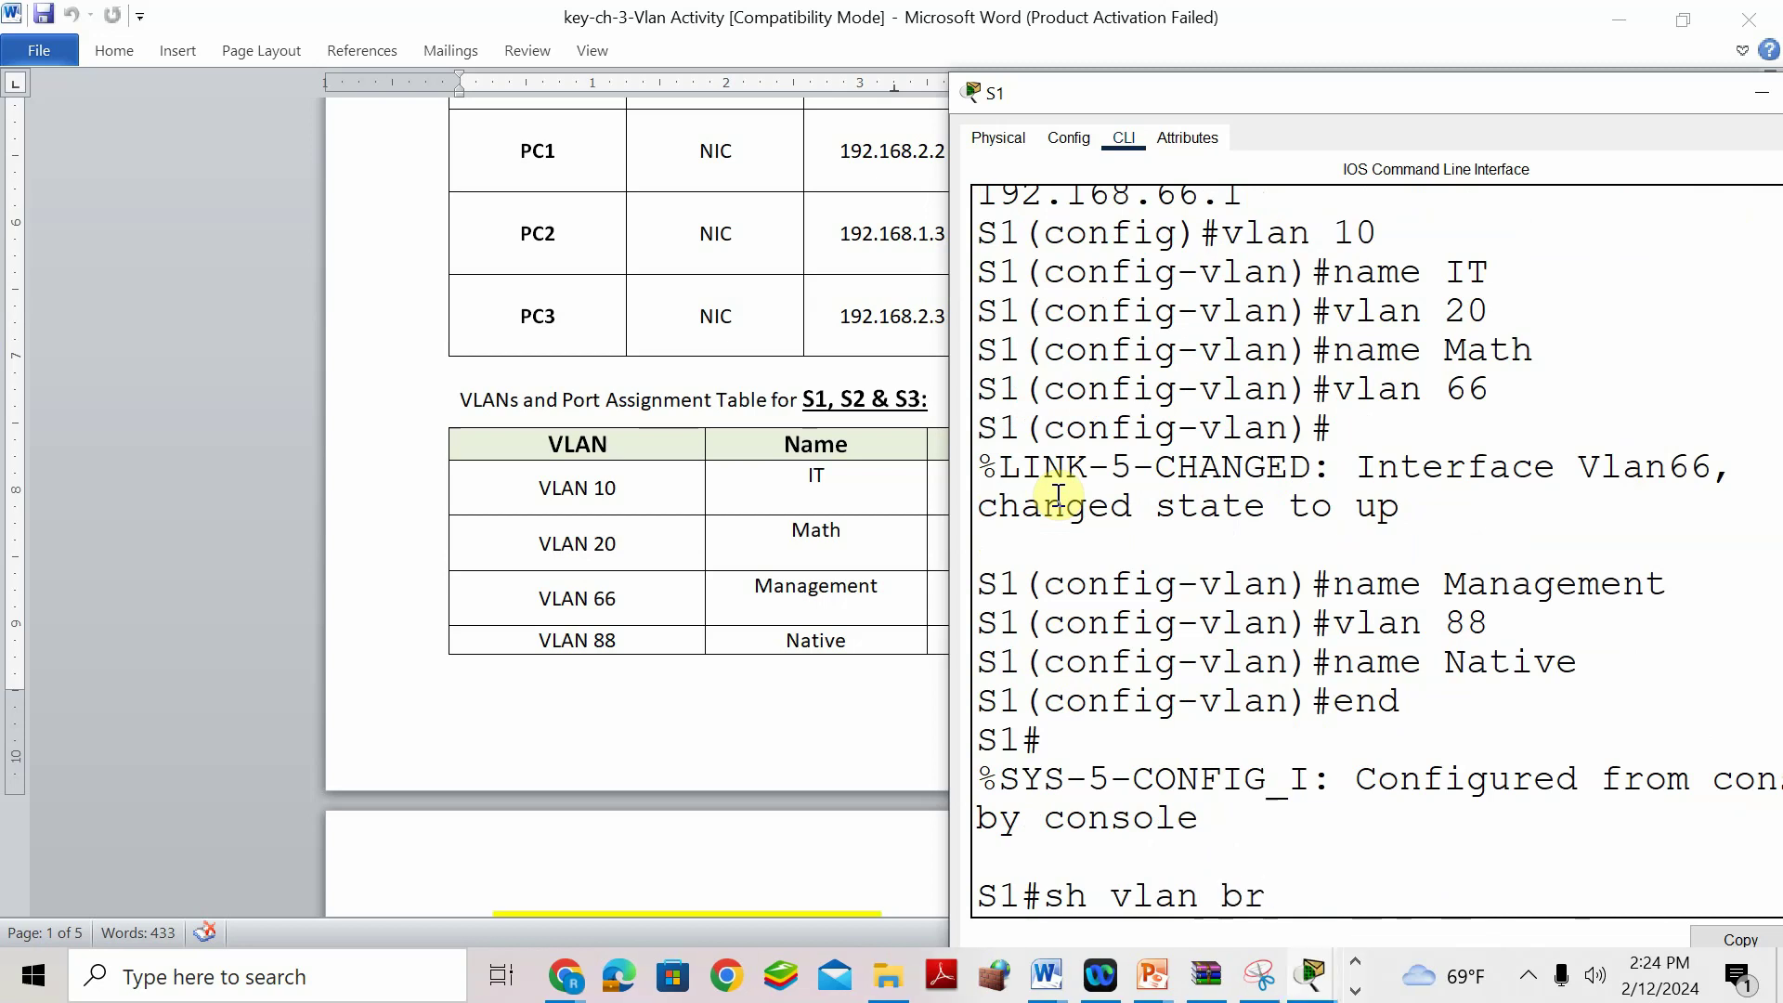
{"action": "key", "text": "Return"}
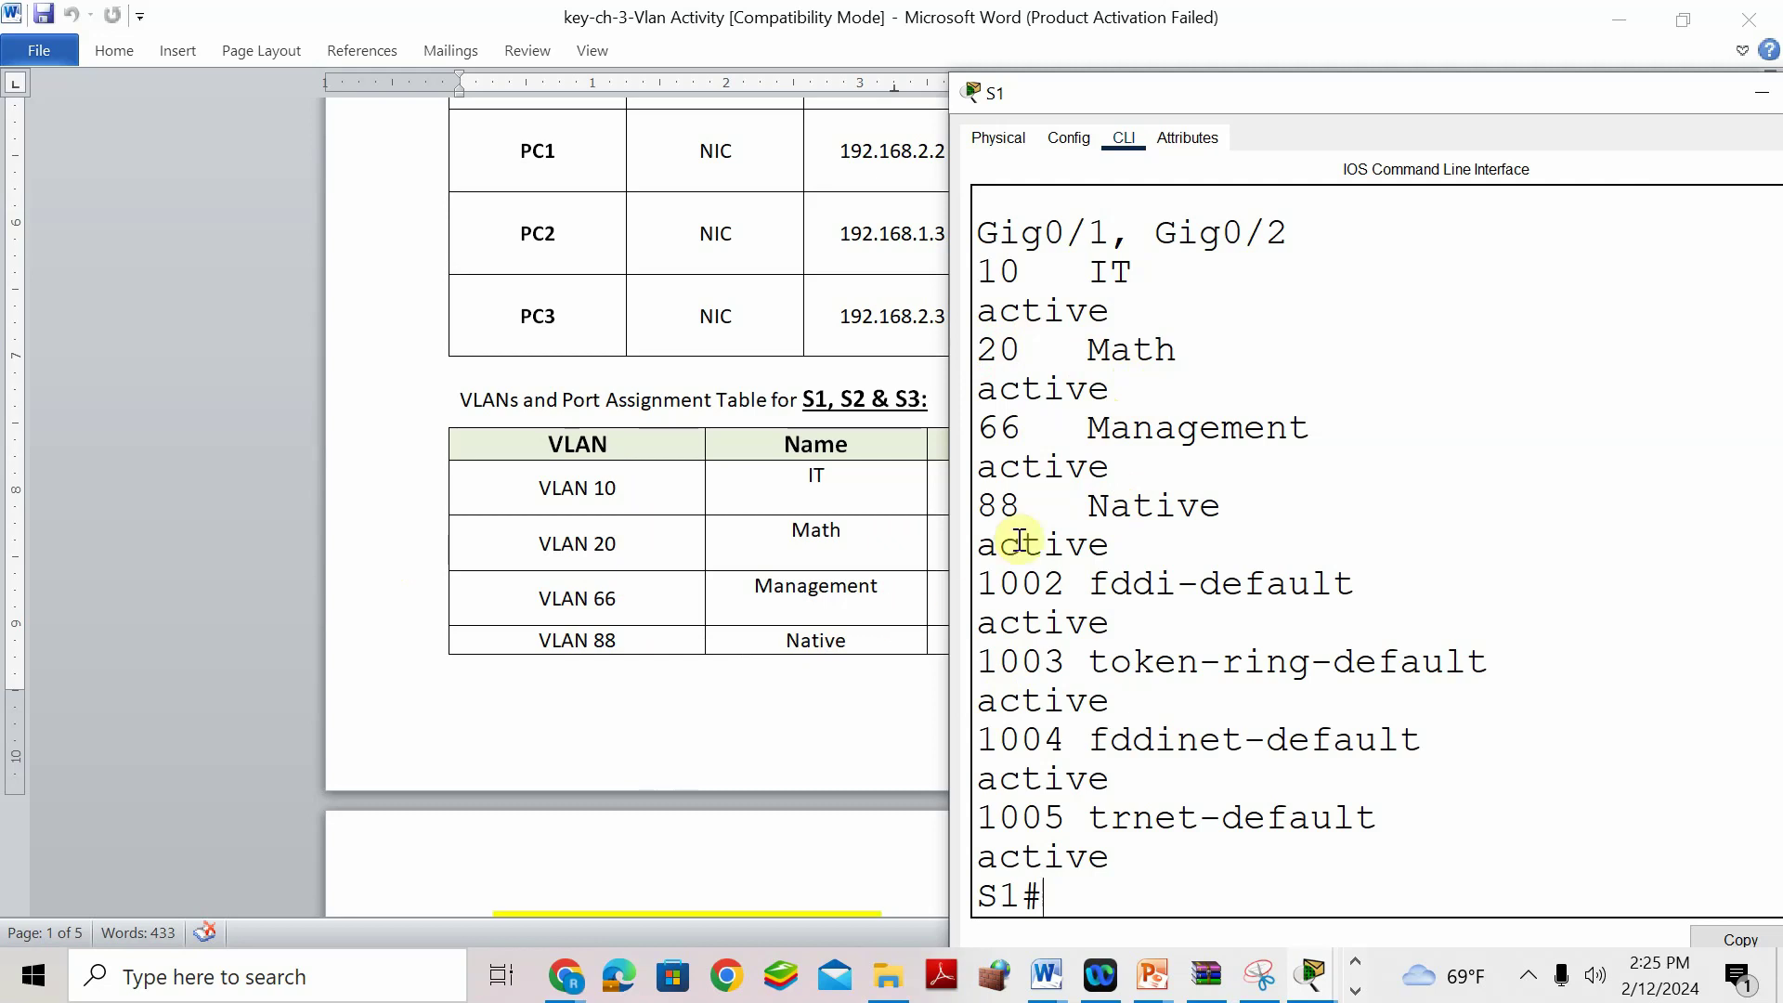
{"action": "left_click", "coordinate": [1681, 99]}
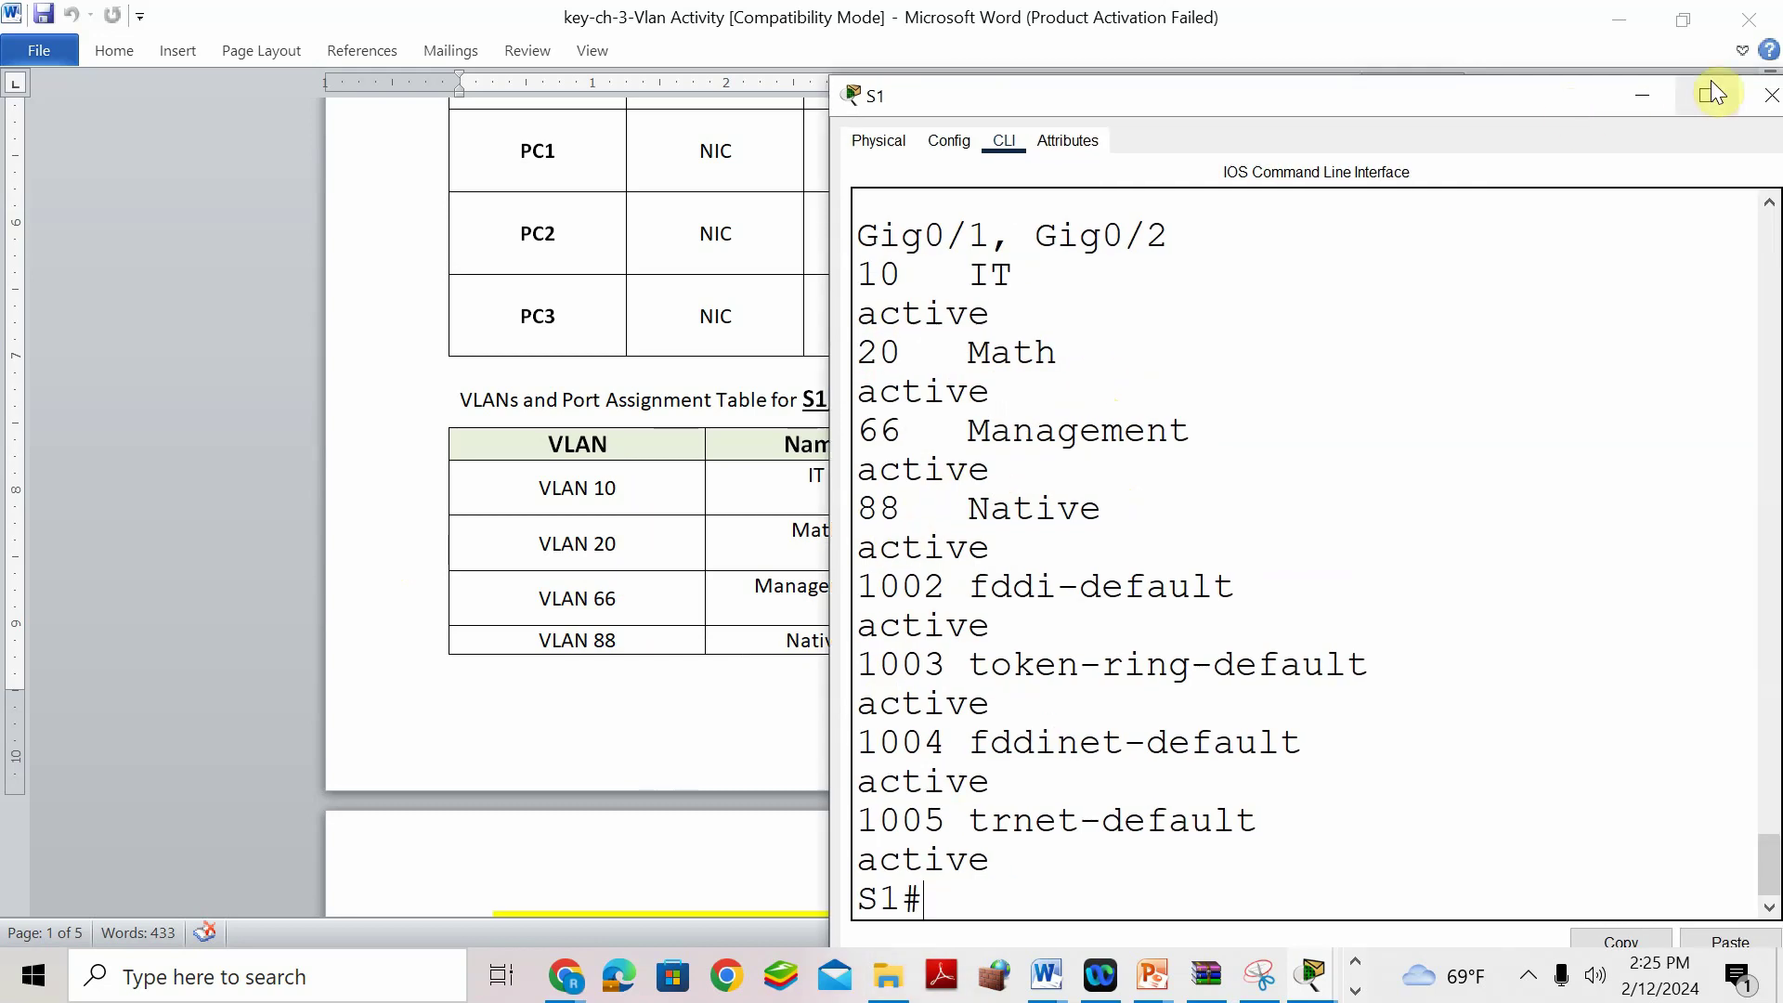
{"action": "left_click", "coordinate": [1765, 99]}
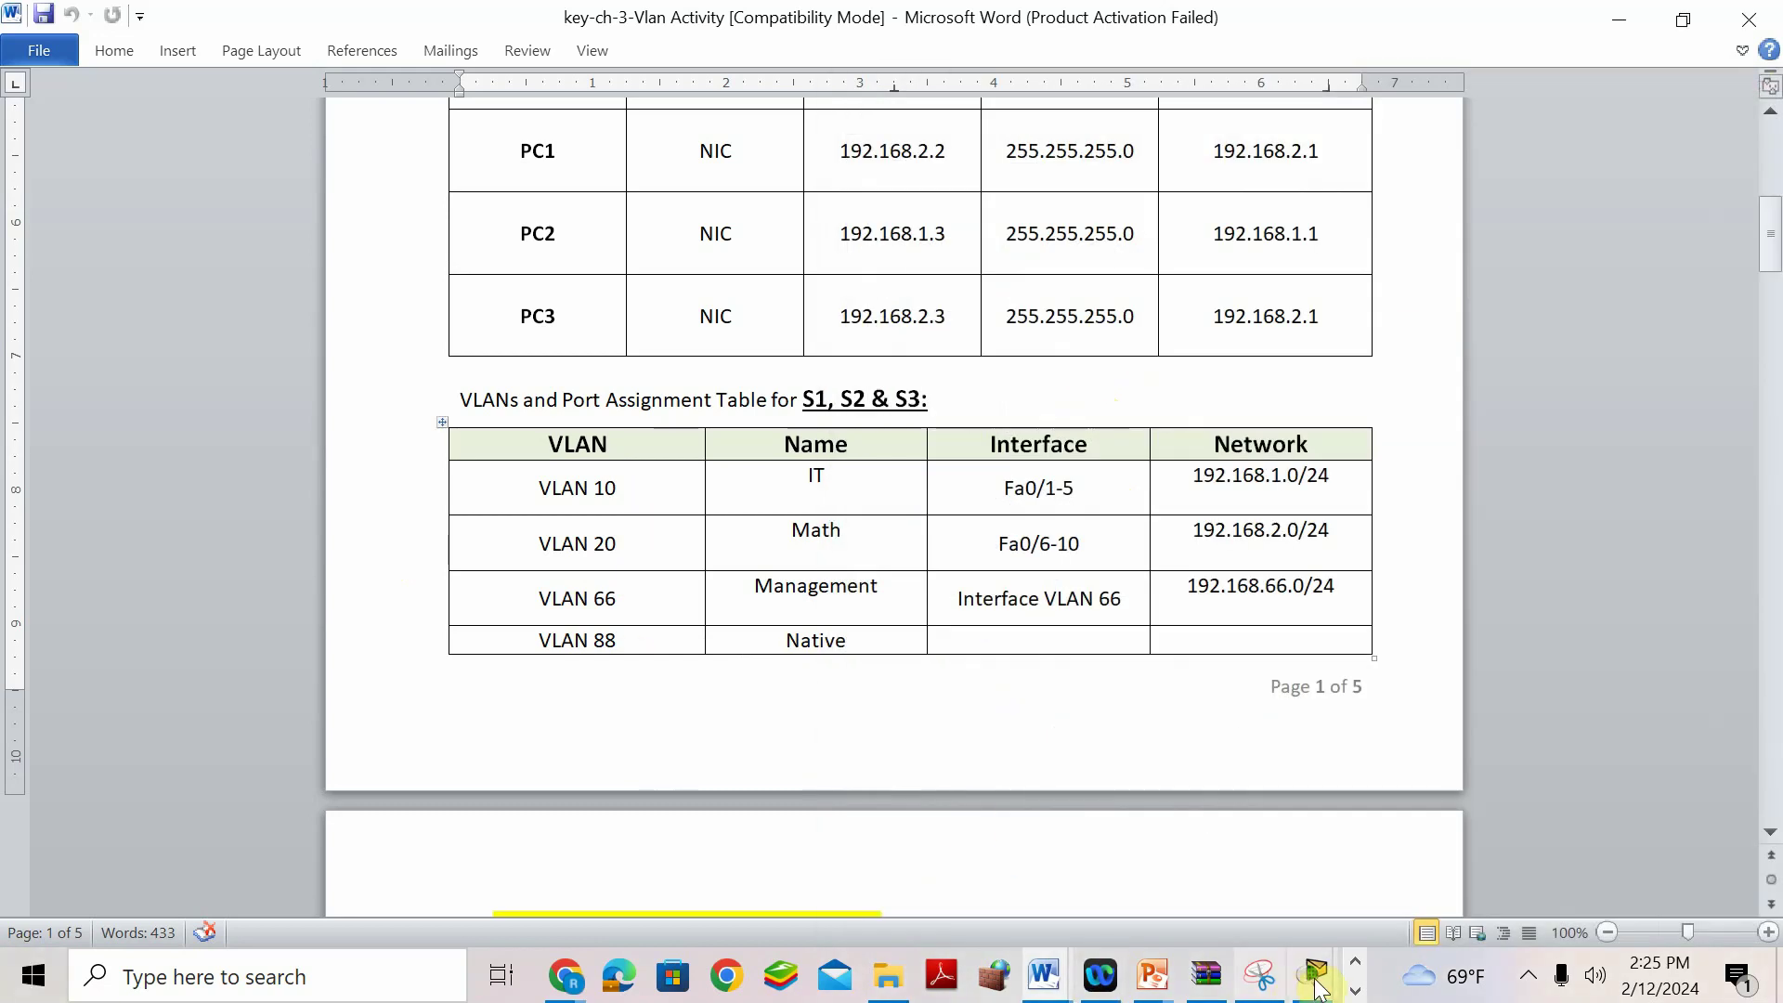
Switch to the topology in Packet Tracer and start a command-line session on switch S2.
{"action": "mouse_move", "coordinate": [1298, 992]}
{"action": "left_click", "coordinate": [923, 744]}
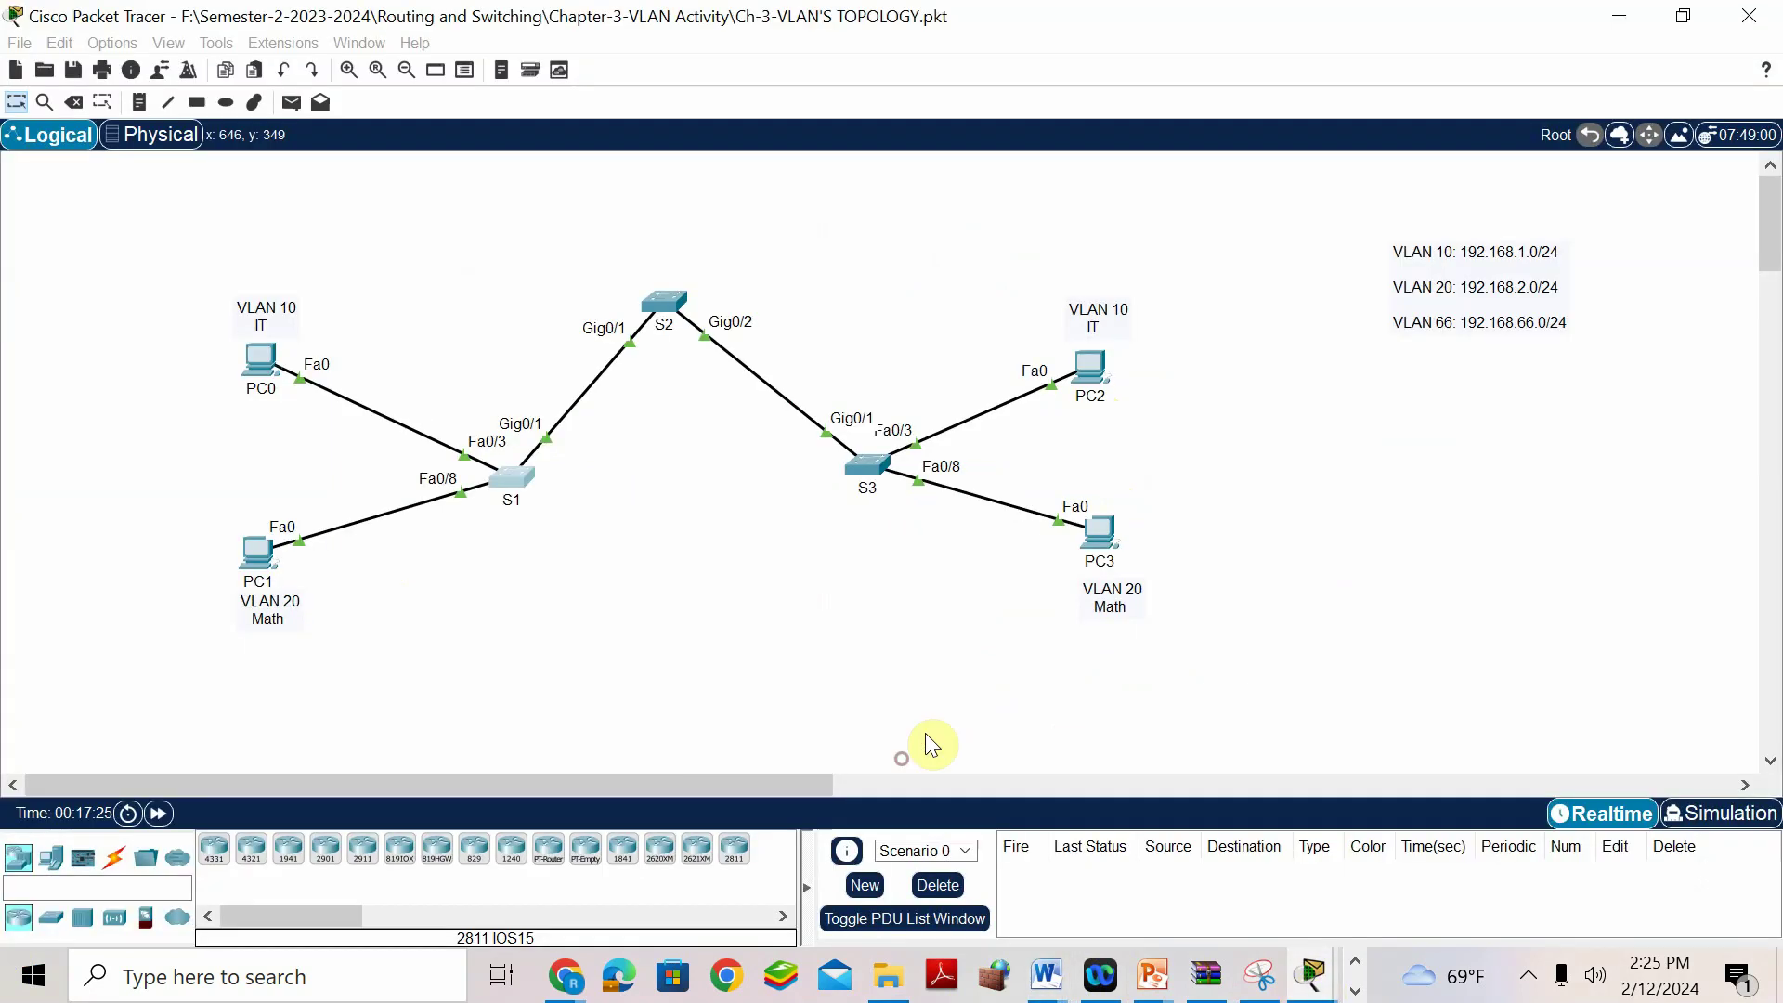
{"action": "left_click", "coordinate": [656, 293]}
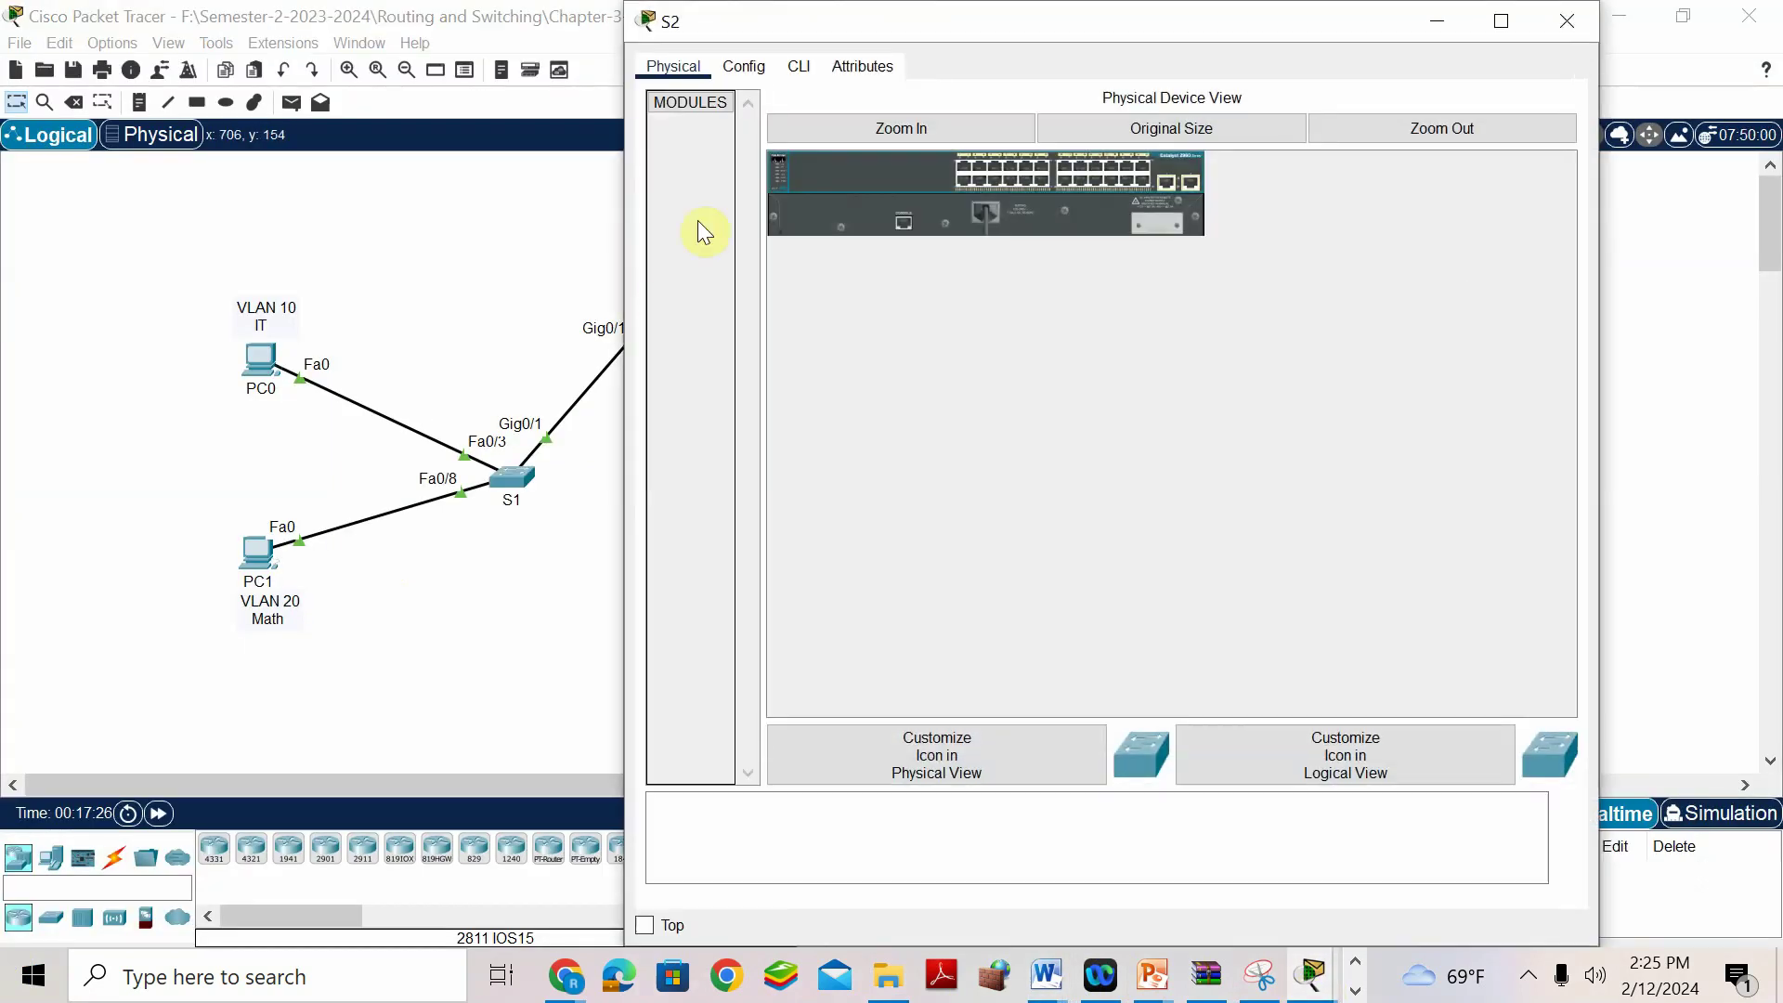
{"action": "left_click", "coordinate": [798, 66]}
{"action": "left_click", "coordinate": [1017, 740]}
{"action": "key", "text": "Return"}
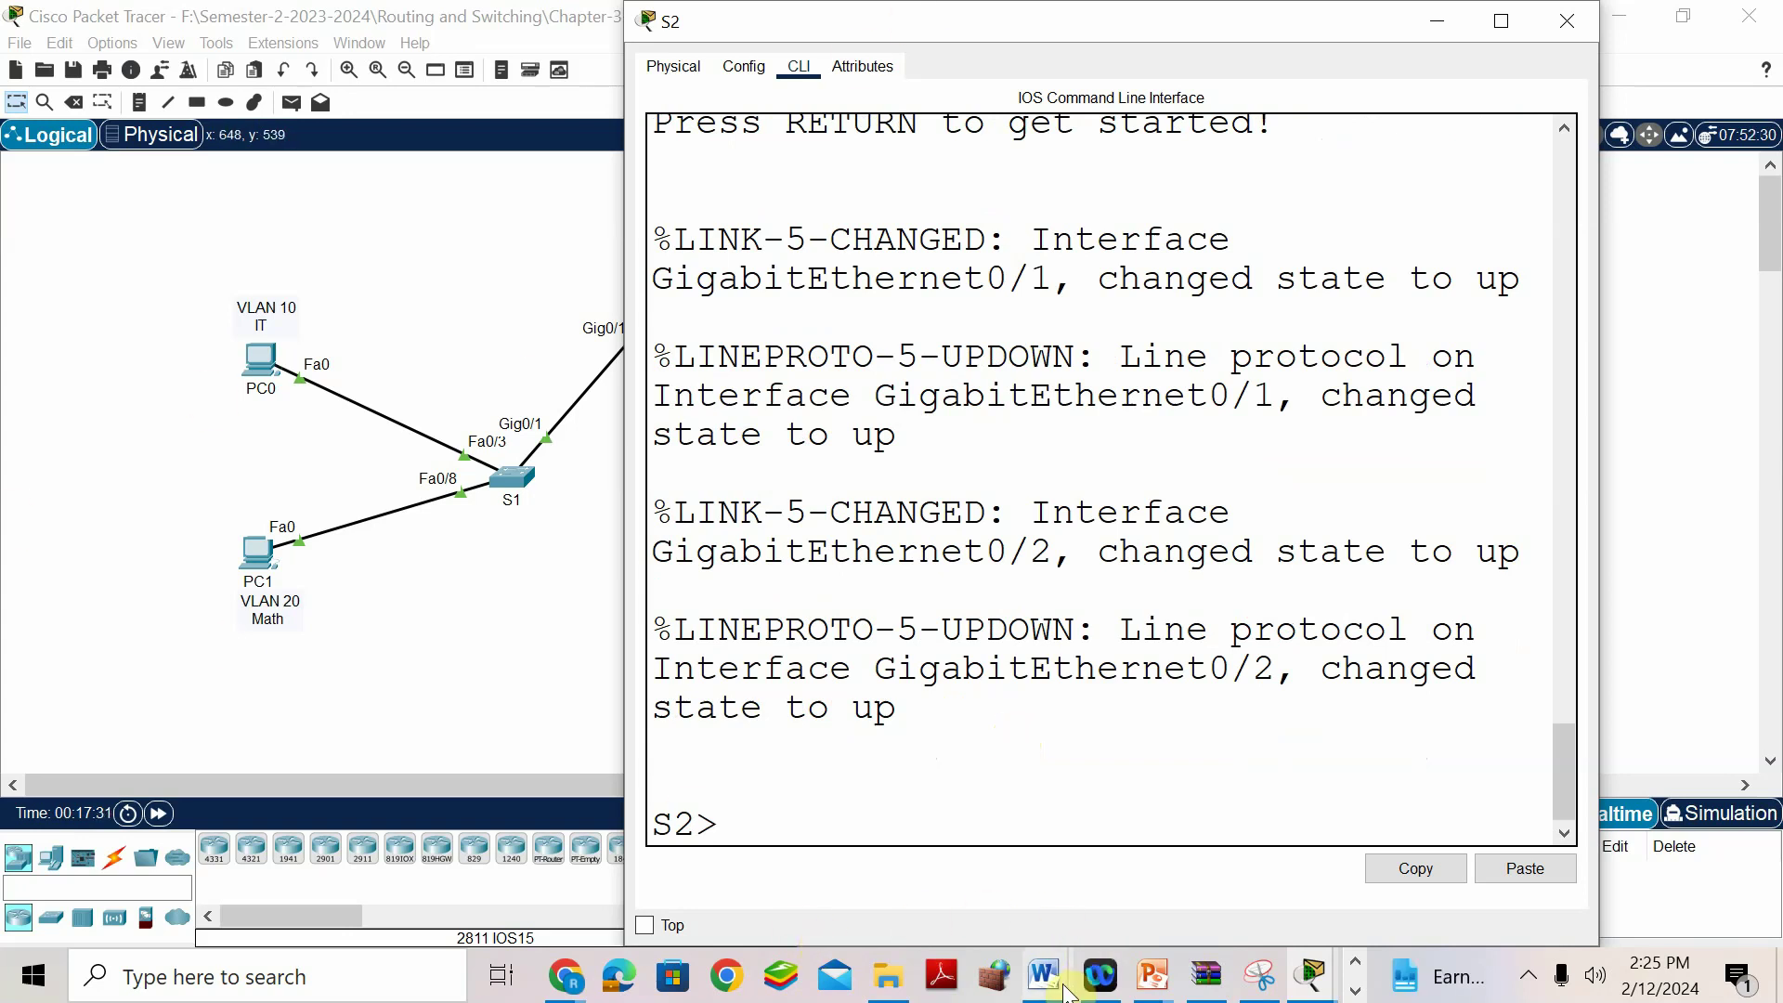
Bring up the key-ch-3-Vlan Activity document and place the S2 window beside its VLANs and Port Assignment Table.
{"action": "mouse_move", "coordinate": [1067, 992]}
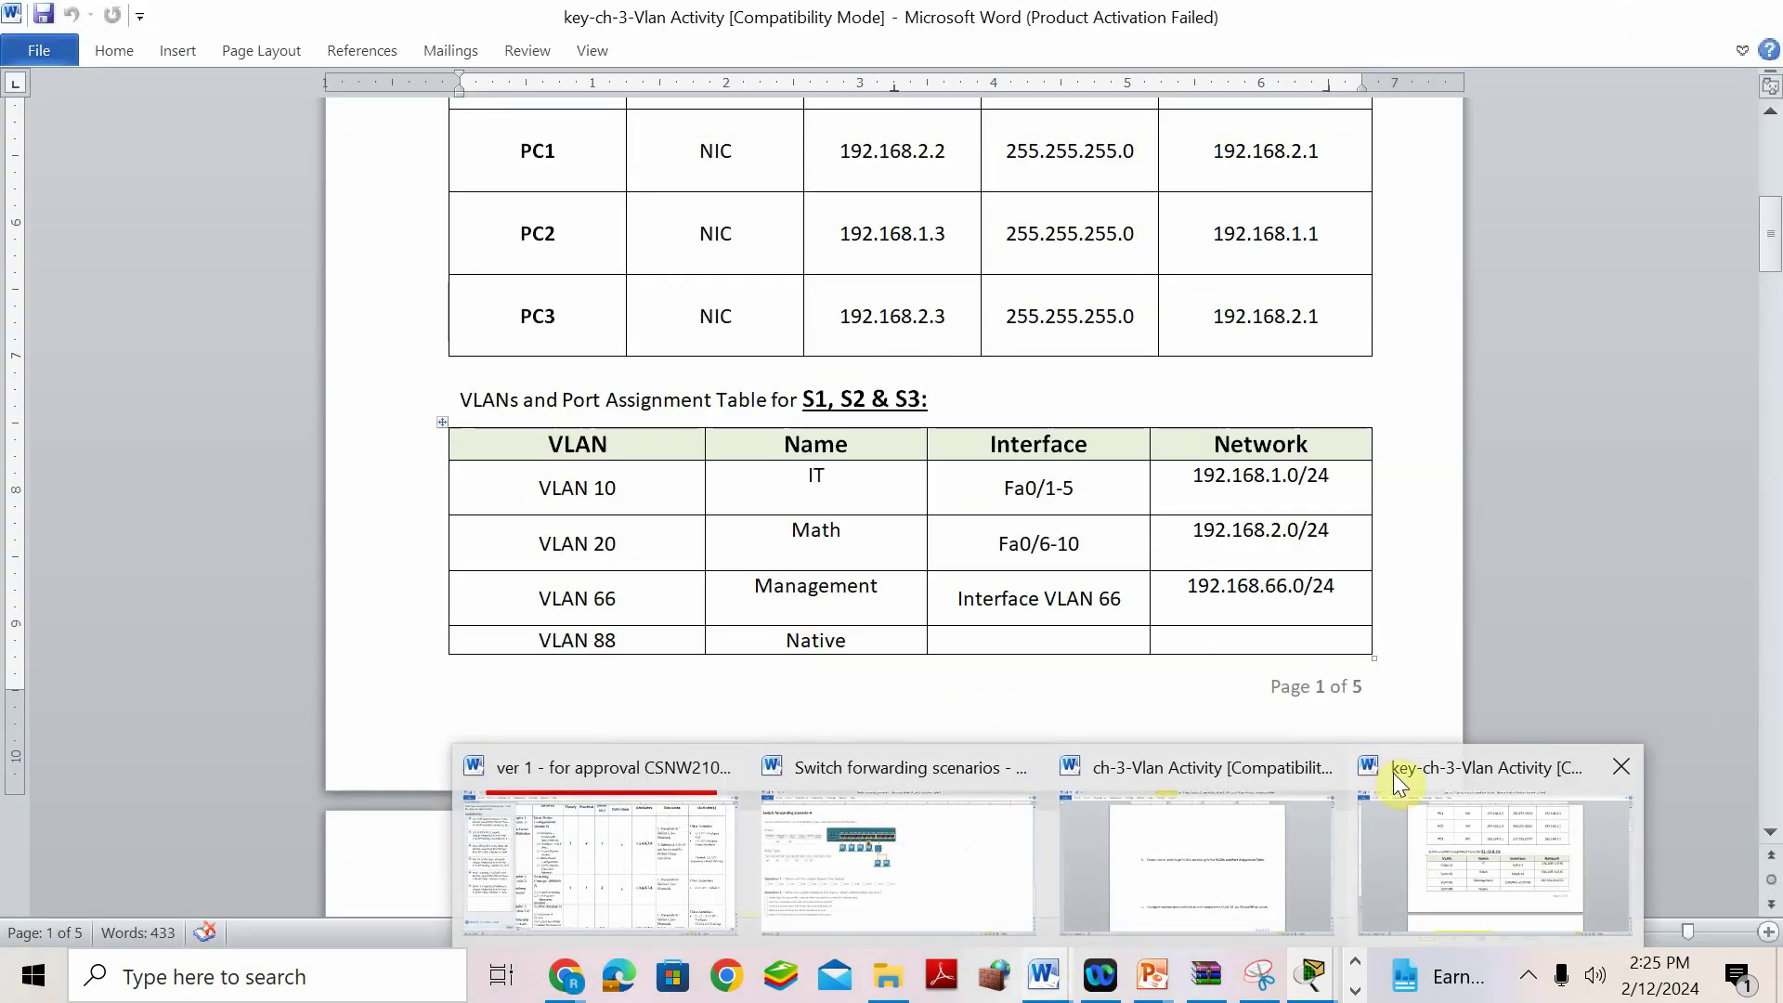
{"action": "left_click", "coordinate": [1393, 772]}
{"action": "left_click", "coordinate": [1323, 975]}
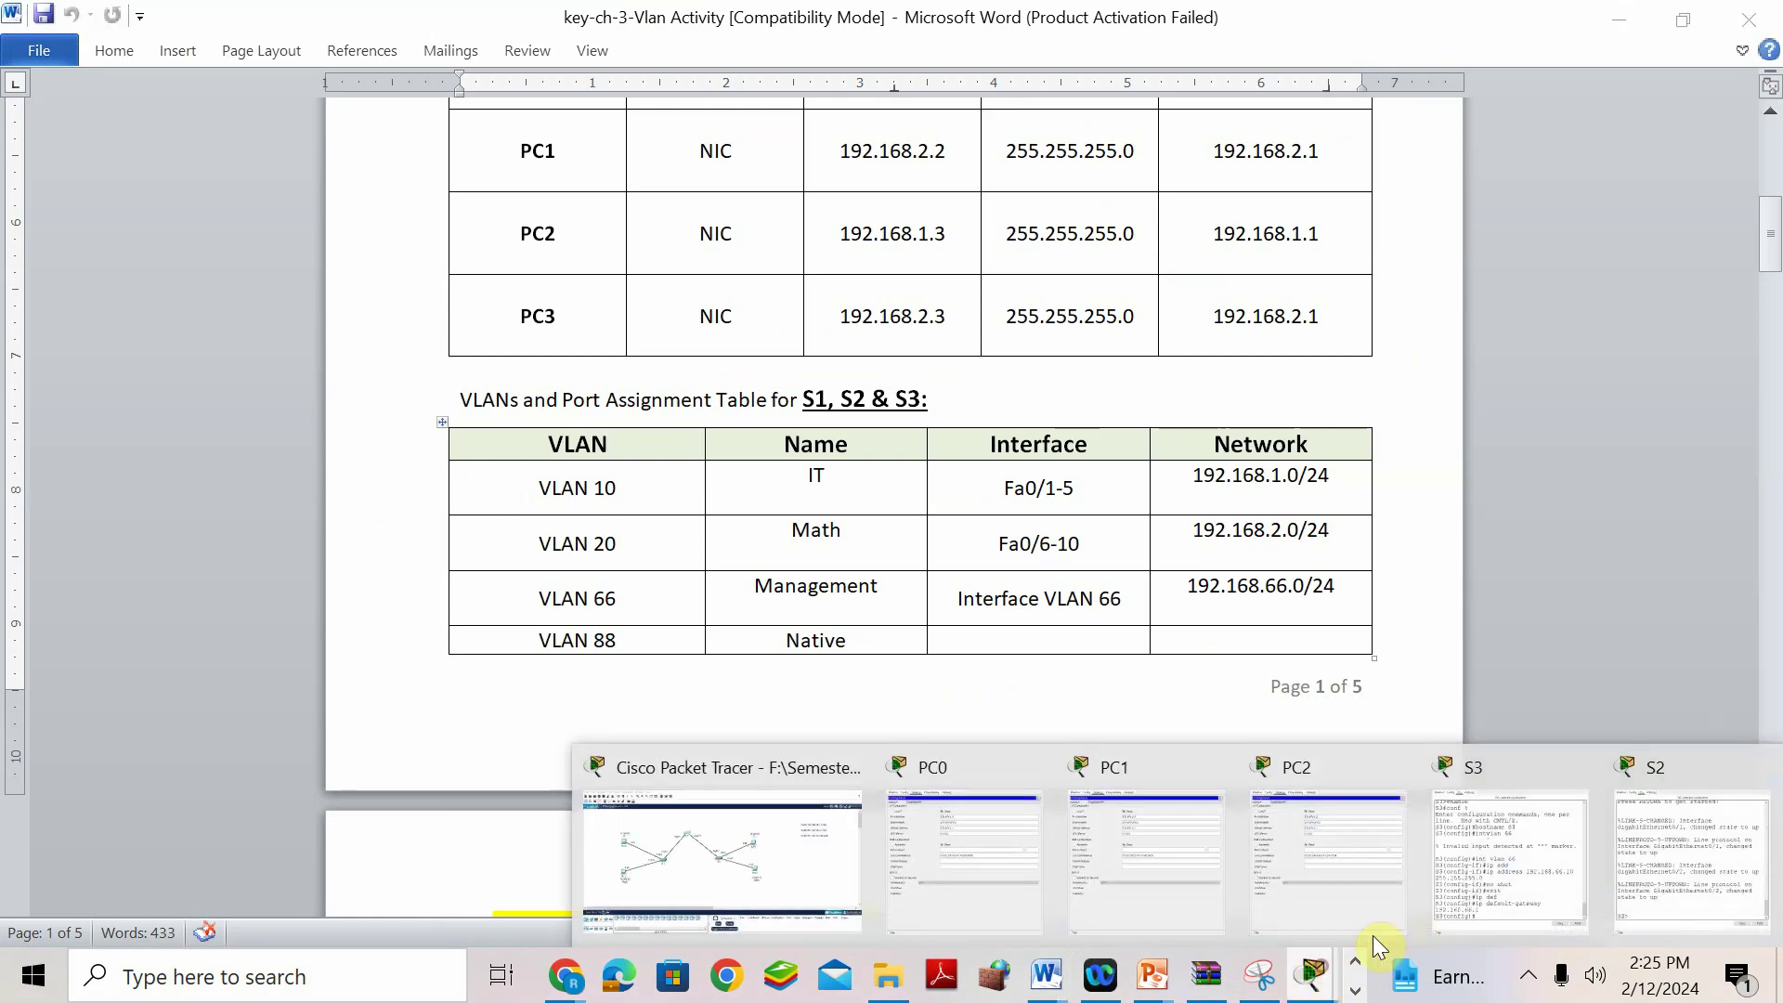
{"action": "left_click", "coordinate": [1667, 771]}
{"action": "left_click_drag", "start_coordinate": [953, 14], "coordinate": [1210, 43]}
Enter global configuration mode on S2, then create VLAN 10 and name it IT.
{"action": "type", "text": "en"}
{"action": "key", "text": "Return"}
{"action": "type", "text": "conf t"}
{"action": "key", "text": "Return"}
{"action": "type", "text": "vlan 10"}
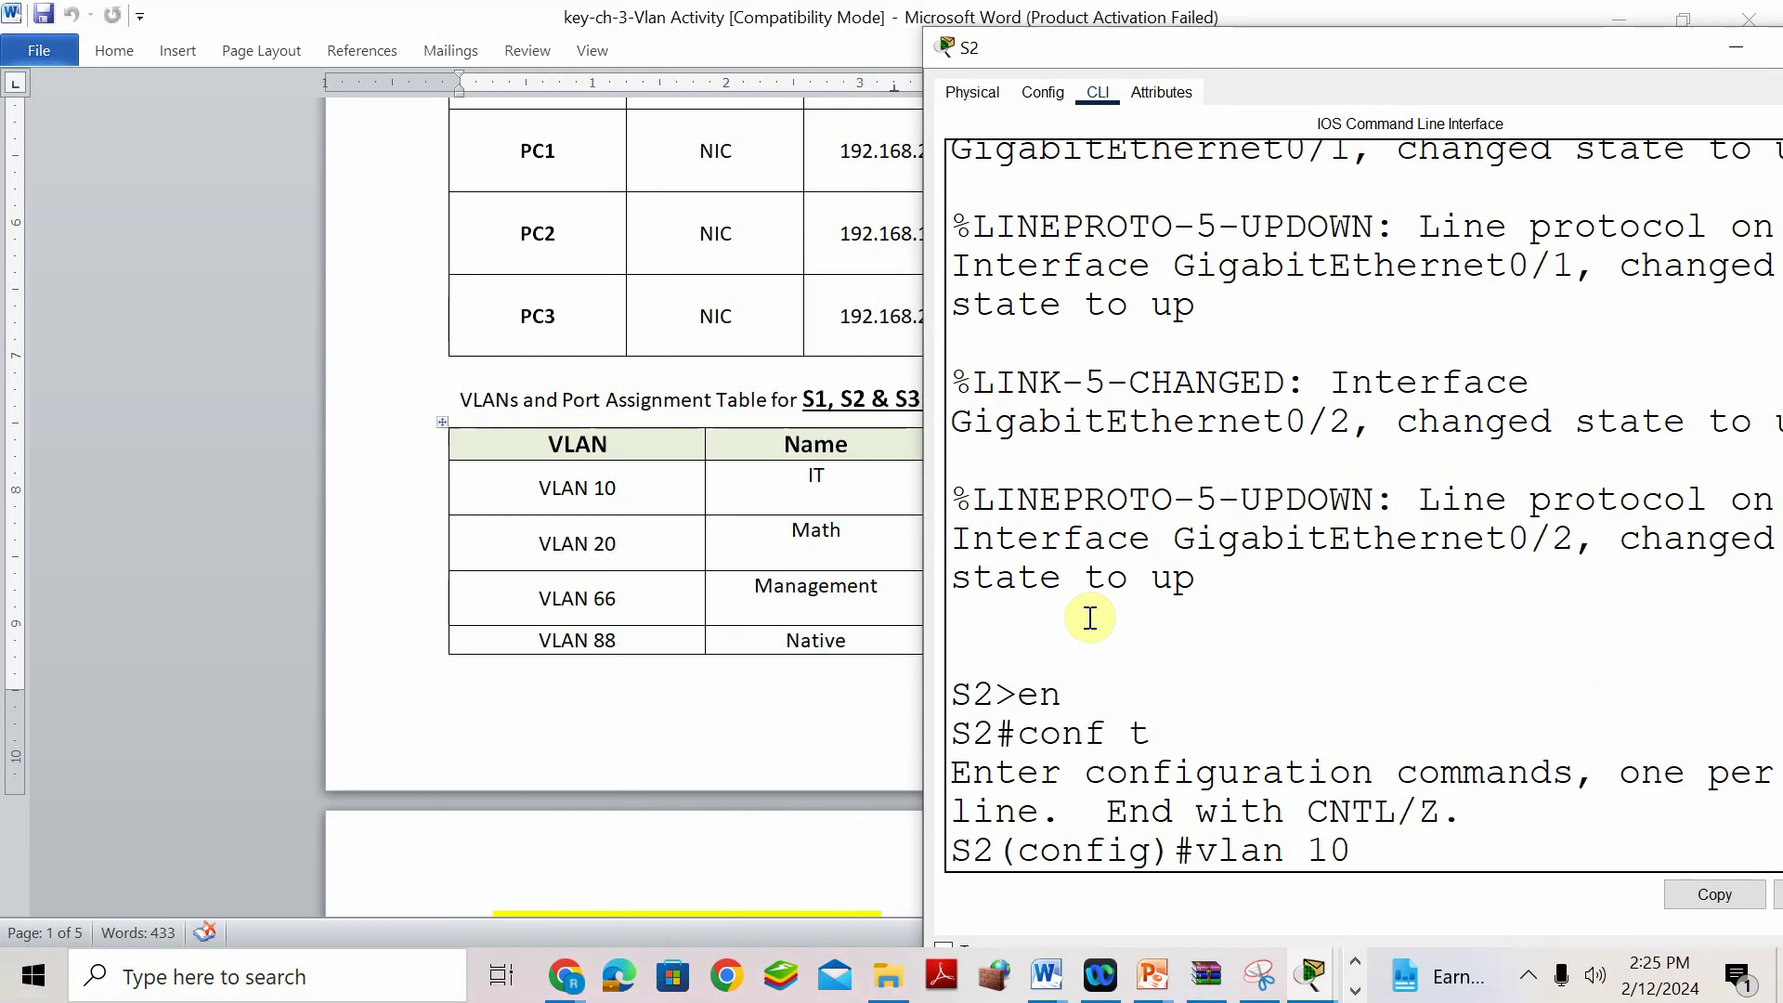
{"action": "key", "text": "Return"}
{"action": "type", "text": "name IT"}
{"action": "key", "text": "Return"}
Create VLAN 20 on S2 and name it Math.
{"action": "type", "text": "vlan 20"}
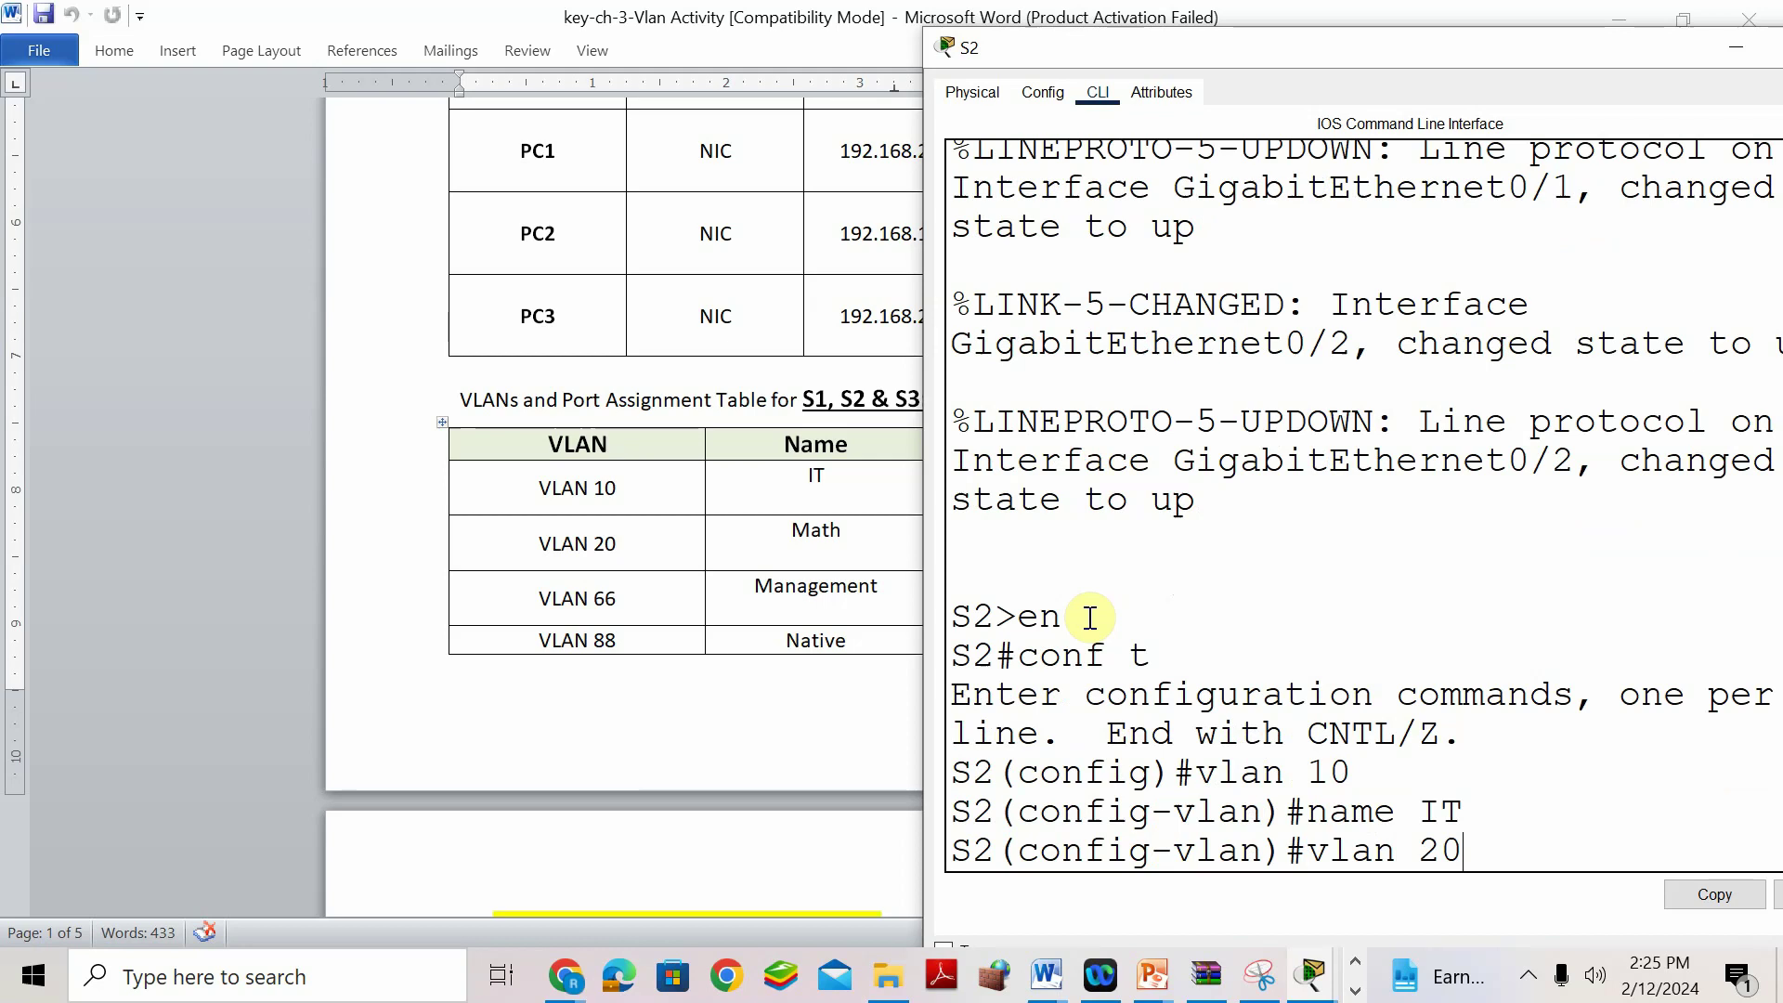
{"action": "key", "text": "Return"}
{"action": "type", "text": "na"}
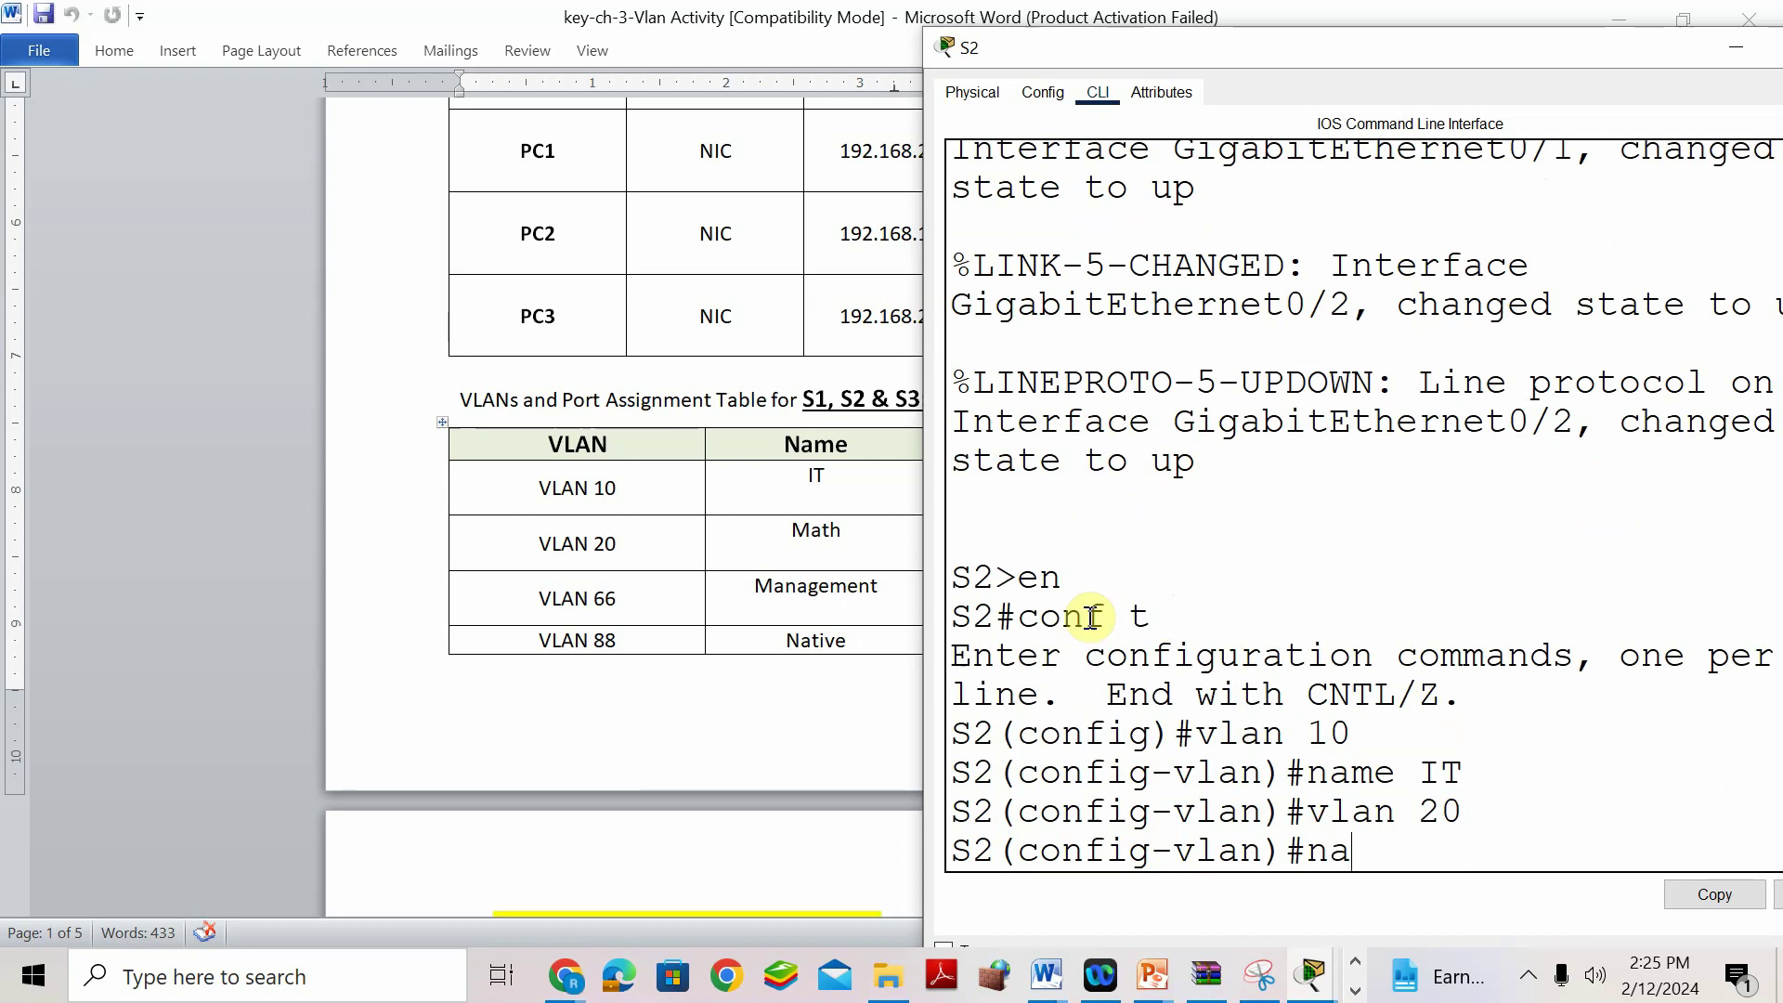
{"action": "type", "text": "me Math"}
{"action": "key", "text": "Return"}
Create VLAN 66 on S2 and name it Management.
{"action": "type", "text": "vlan 66"}
{"action": "key", "text": "Return"}
{"action": "type", "text": "name Management"}
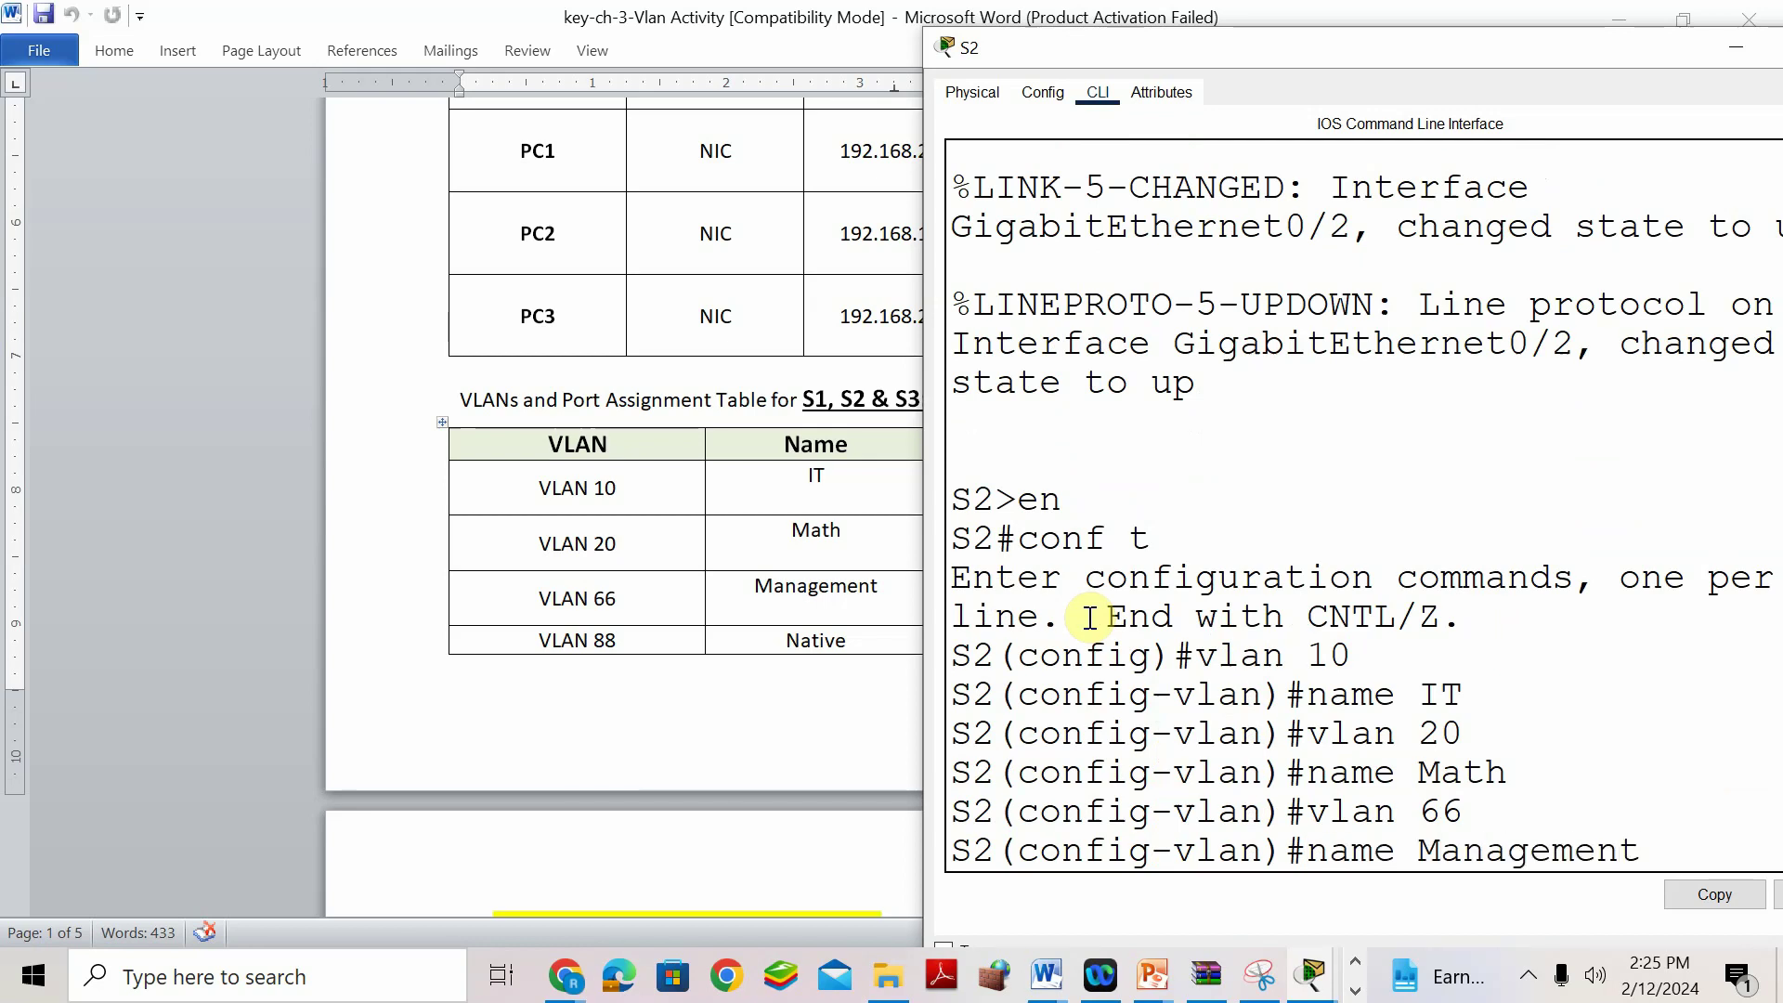
{"action": "key", "text": "Return"}
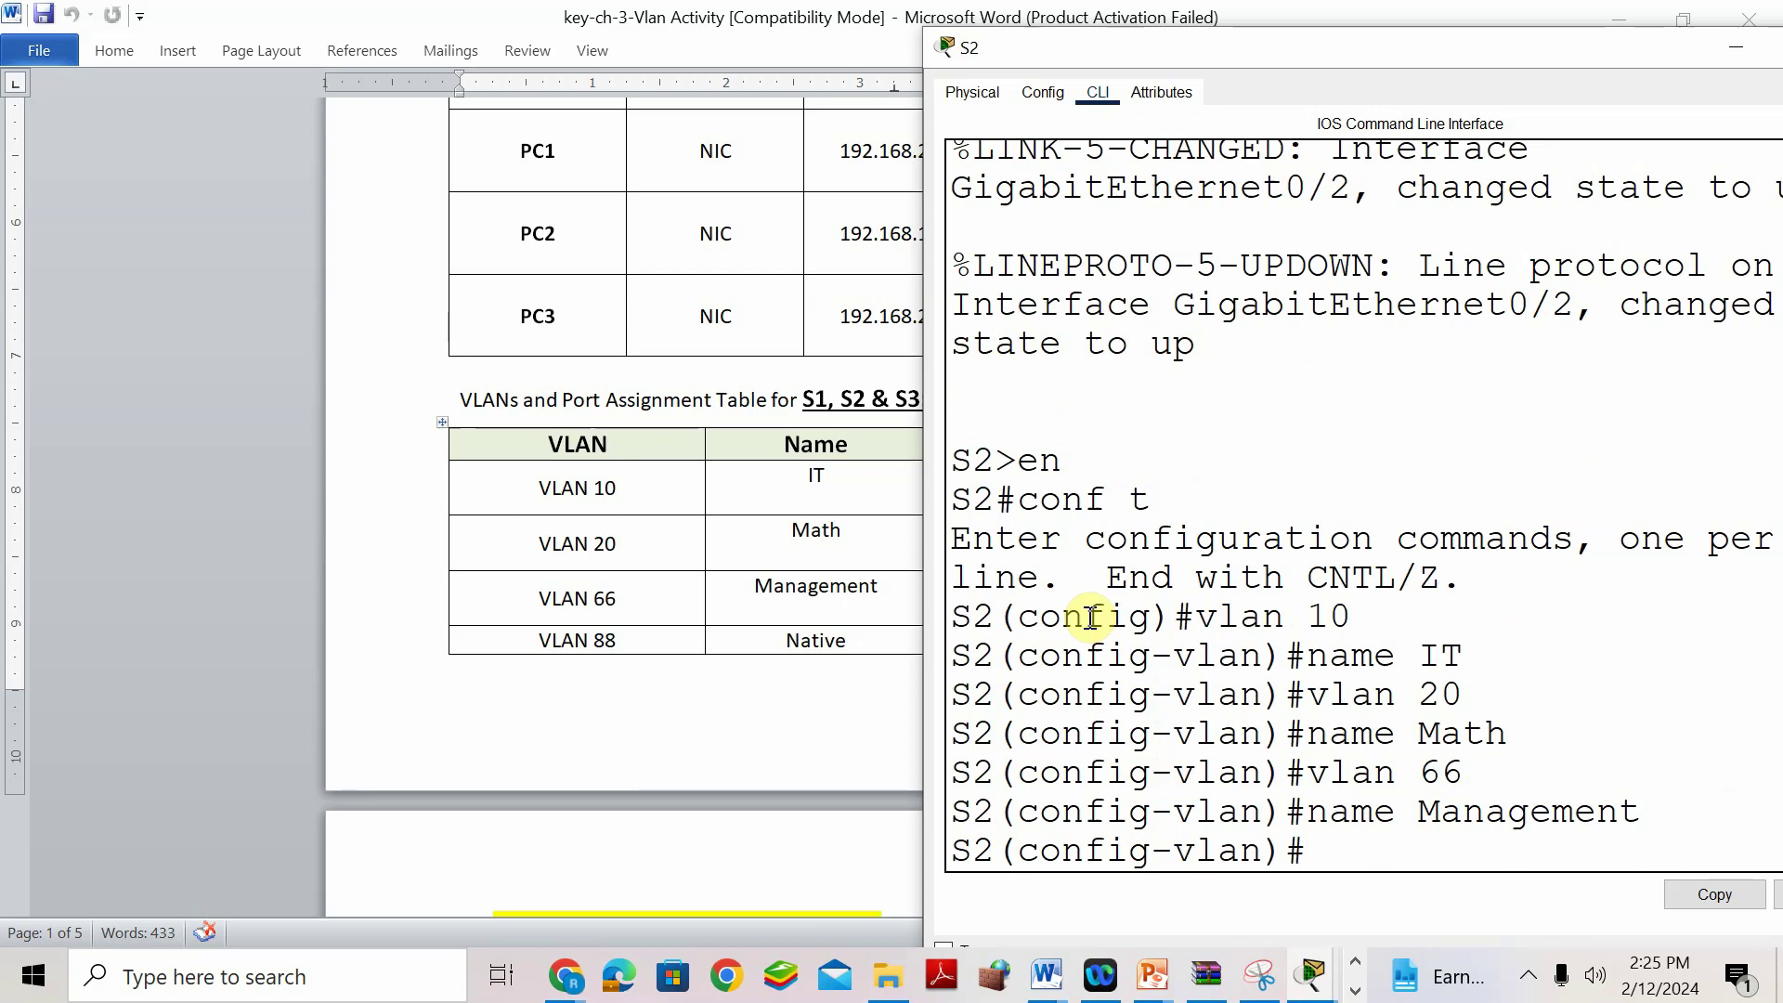
Create VLAN 88 on S2 and name it Native.
{"action": "type", "text": "vla"}
{"action": "type", "text": "n 9"}
{"action": "type", "text": "88"}
{"action": "key", "text": "Return"}
{"action": "type", "text": "name Nativ"}
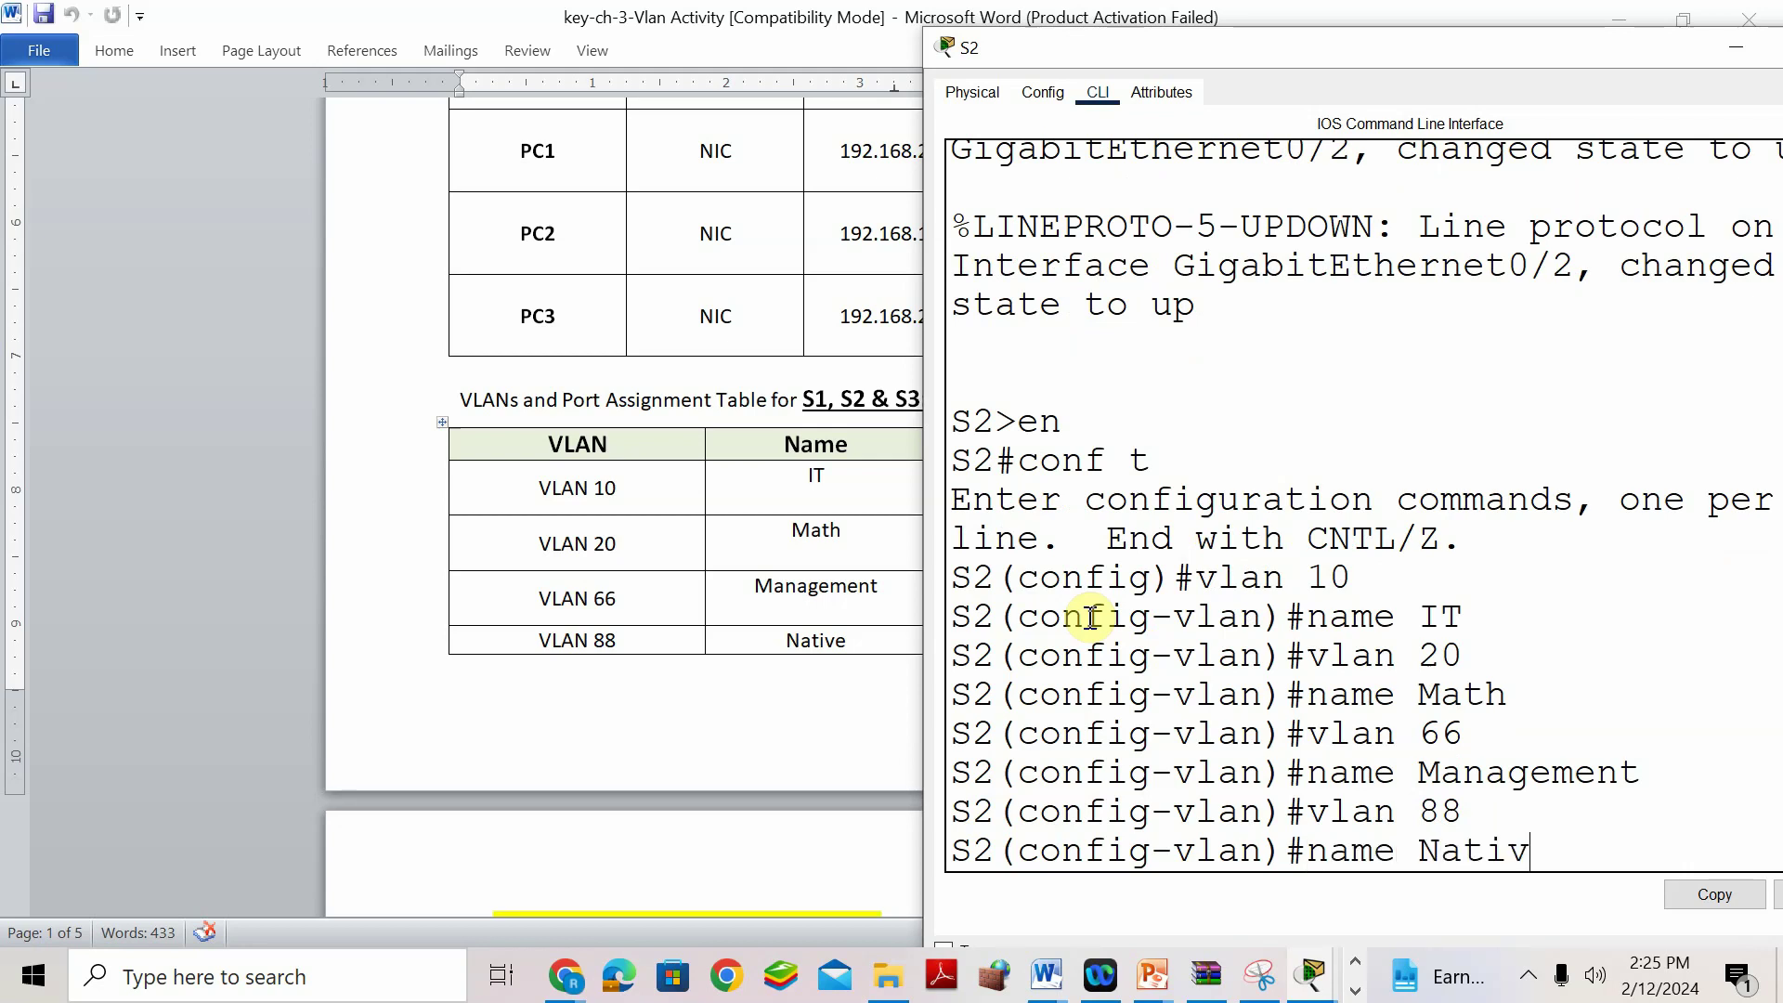
{"action": "key", "text": "Return"}
Return S2 to privileged EXEC mode with end and check its VLANs with sh vlan br.
{"action": "type", "text": "end"}
{"action": "key", "text": "Return"}
{"action": "type", "text": "sh vlan br"}
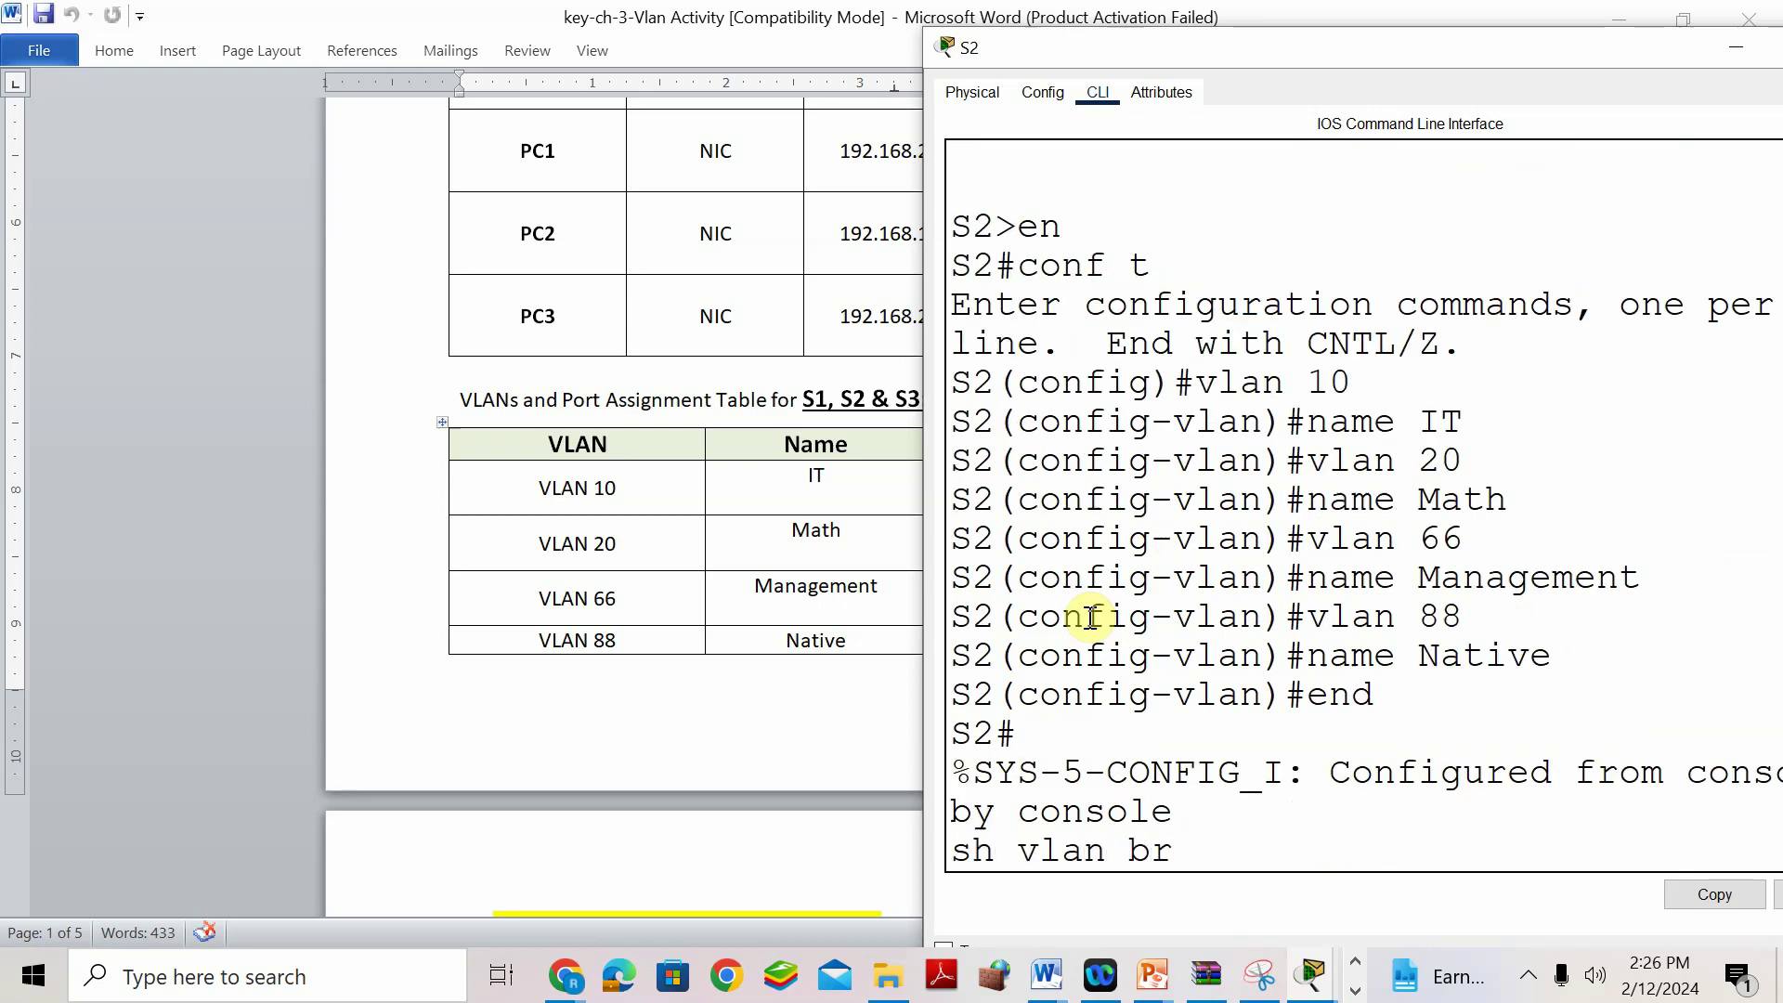
{"action": "key", "text": "Return"}
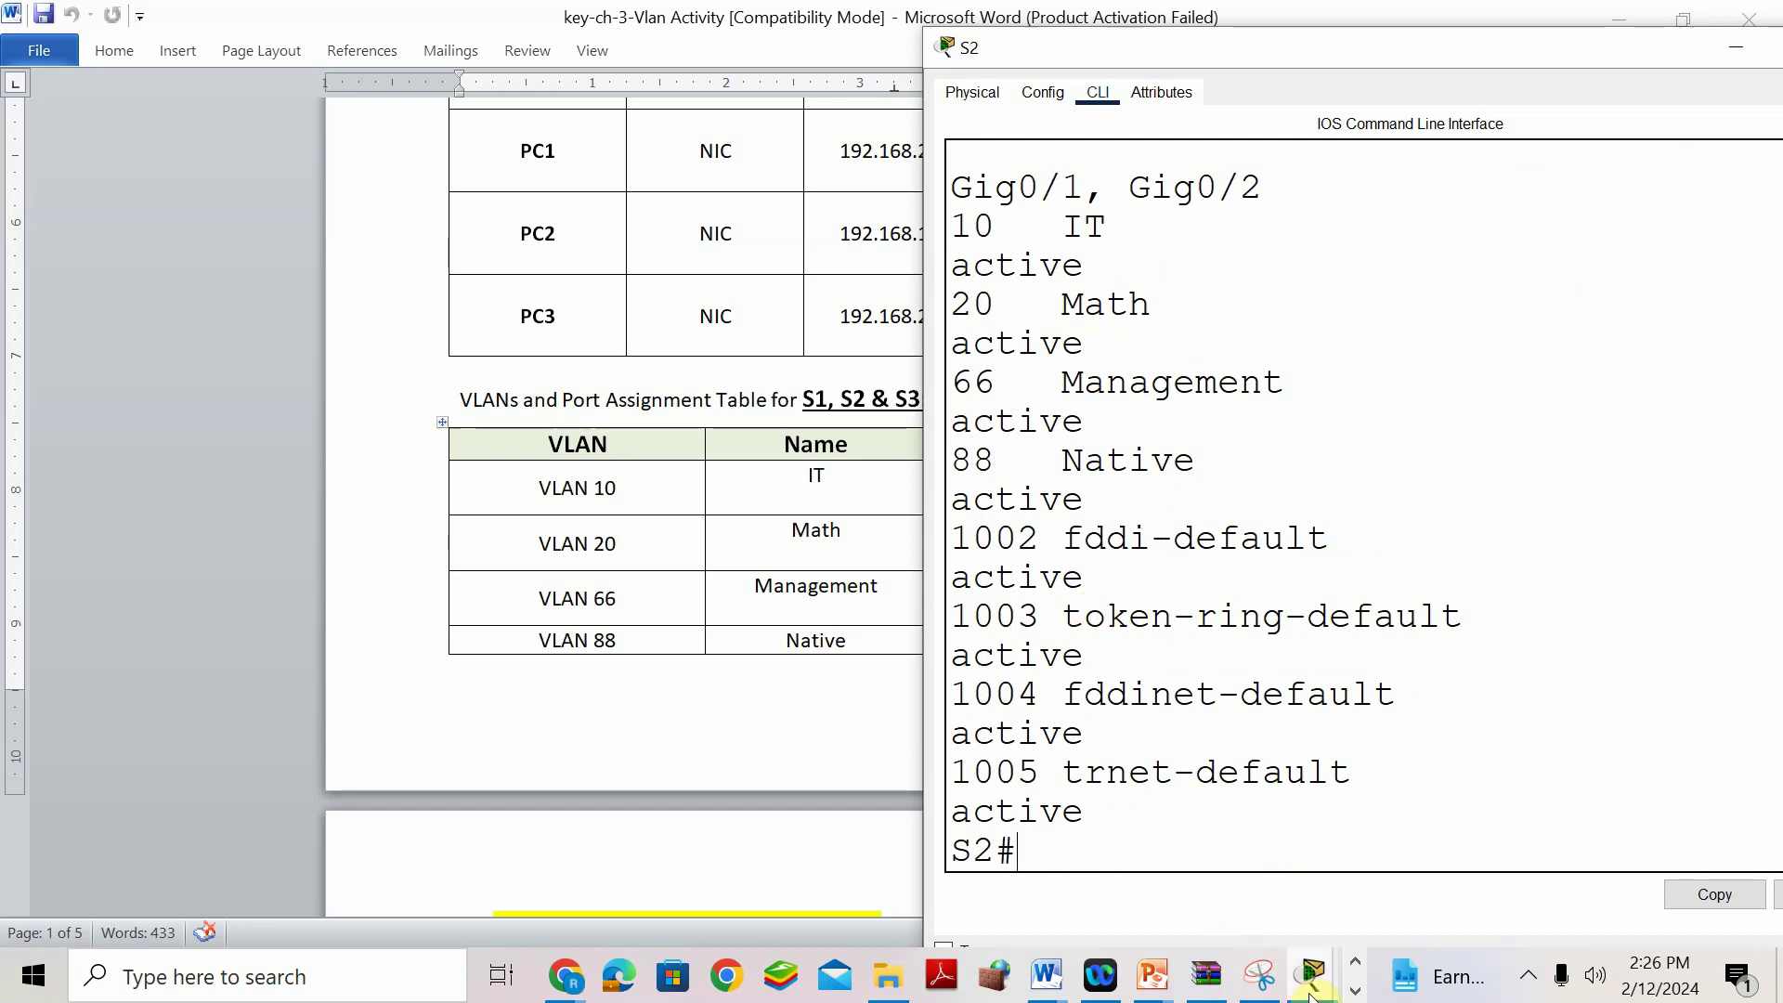
Open the command line of switch S3 from the topology and save its configuration with do wr.
{"action": "mouse_move", "coordinate": [1311, 975]}
{"action": "left_click", "coordinate": [793, 811]}
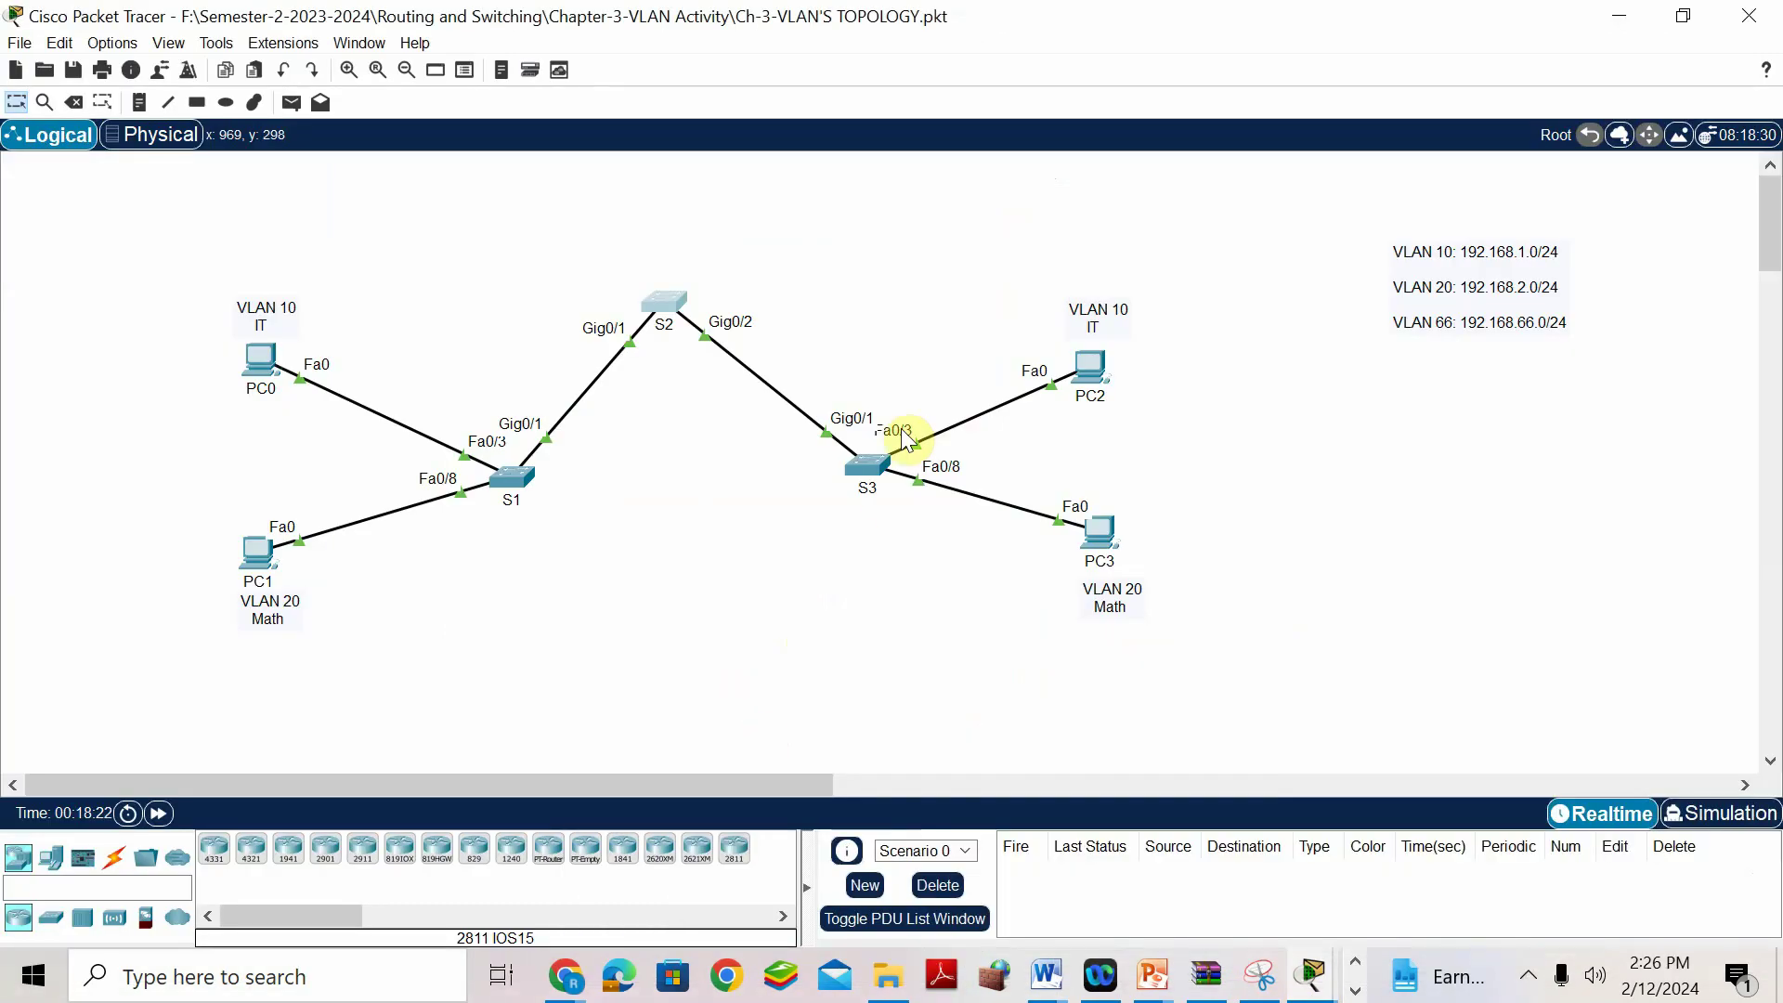
{"action": "left_click", "coordinate": [873, 459]}
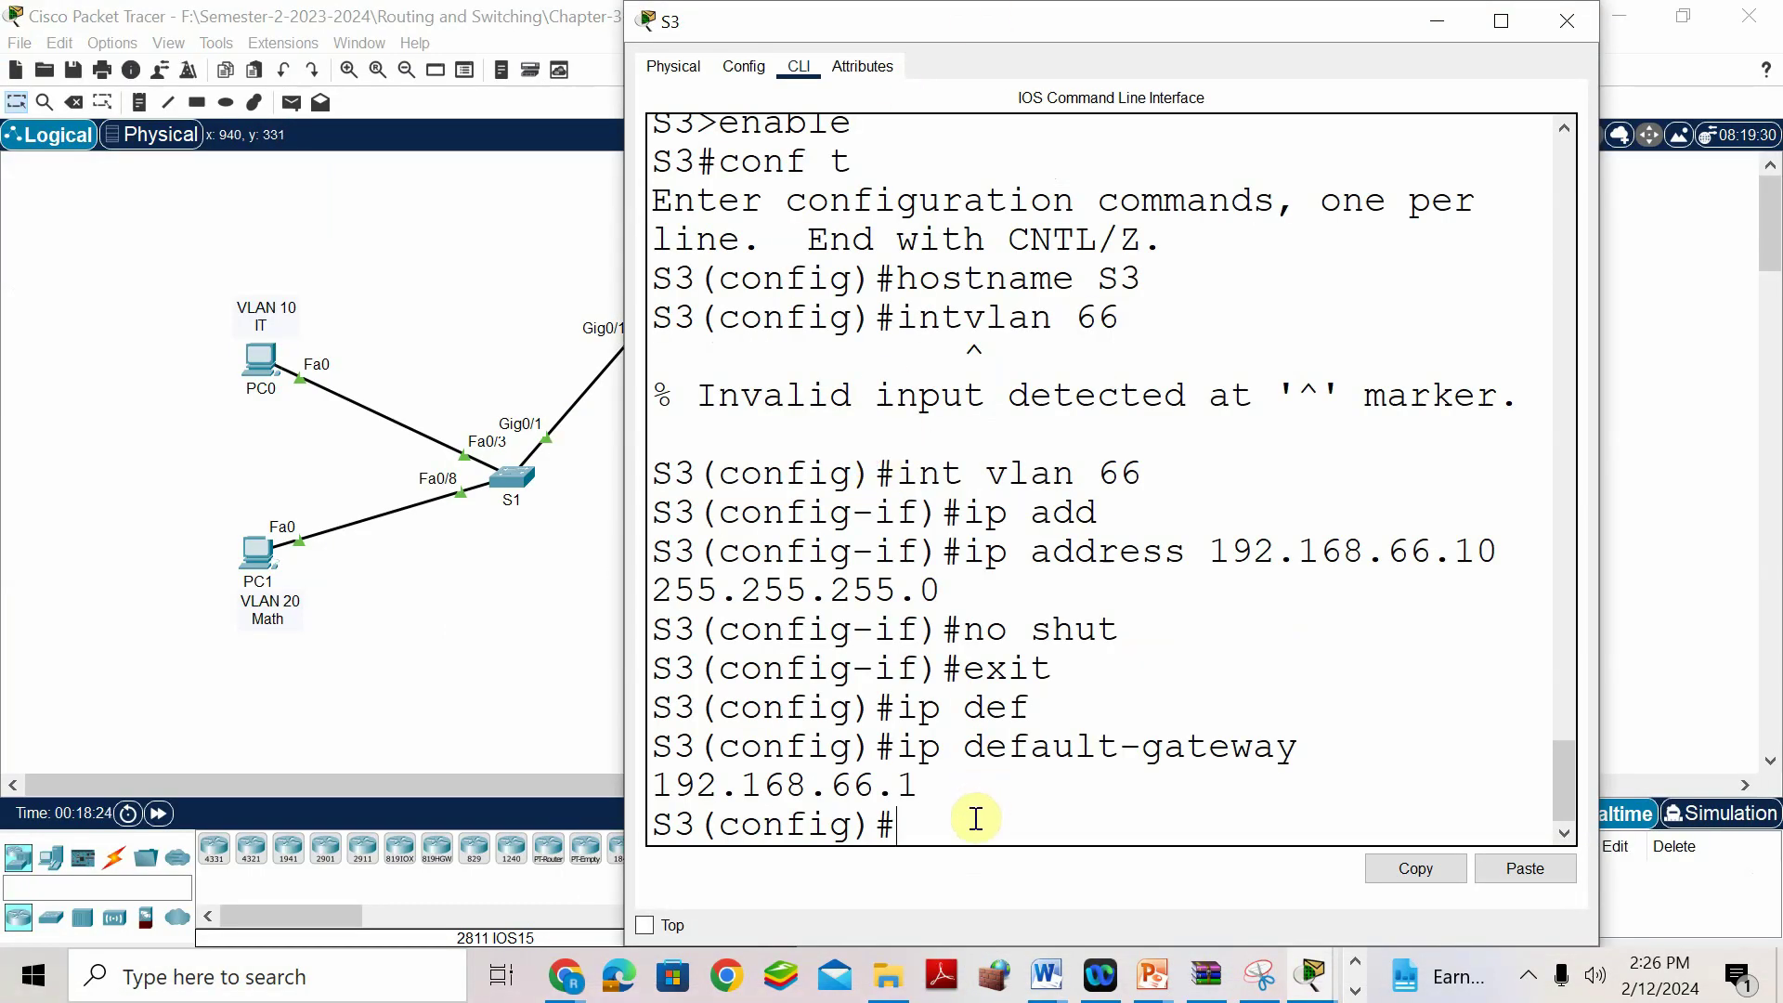
{"action": "type", "text": "do wr"}
{"action": "key", "text": "Return"}
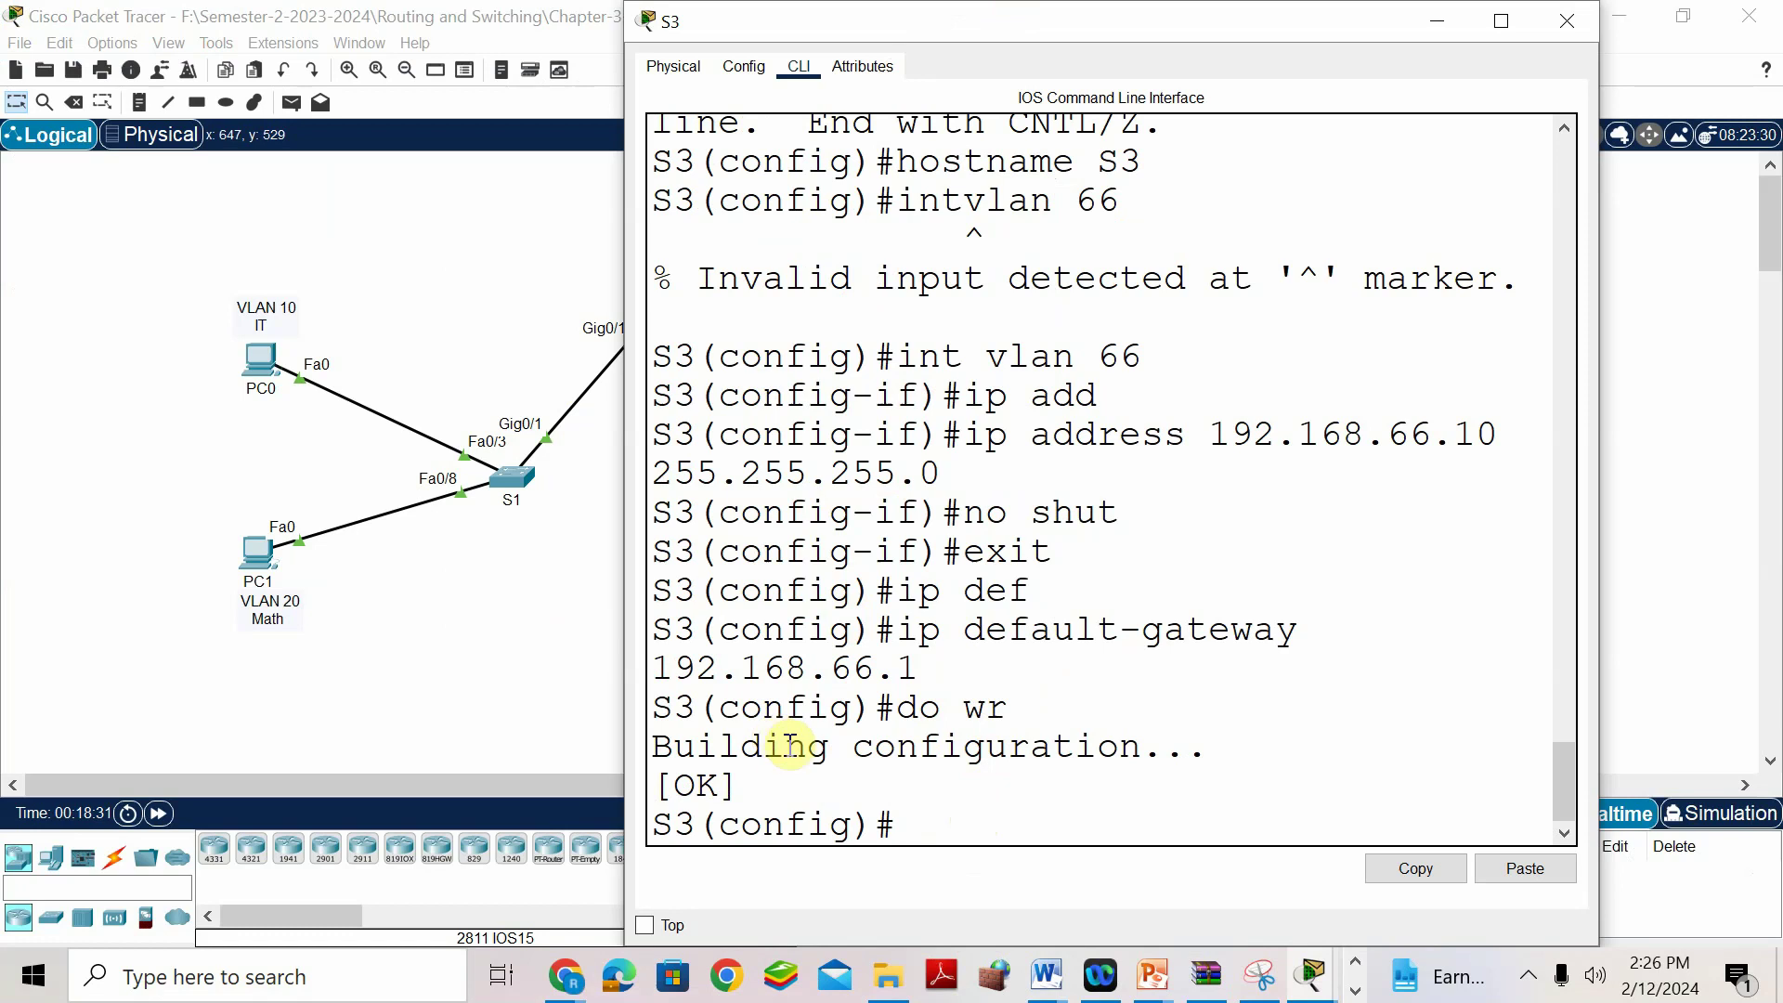
Bring up the key-ch-3-Vlan Activity document and place the S3 window beside its VLANs and Port Assignment Table.
{"action": "left_click", "coordinate": [1049, 980]}
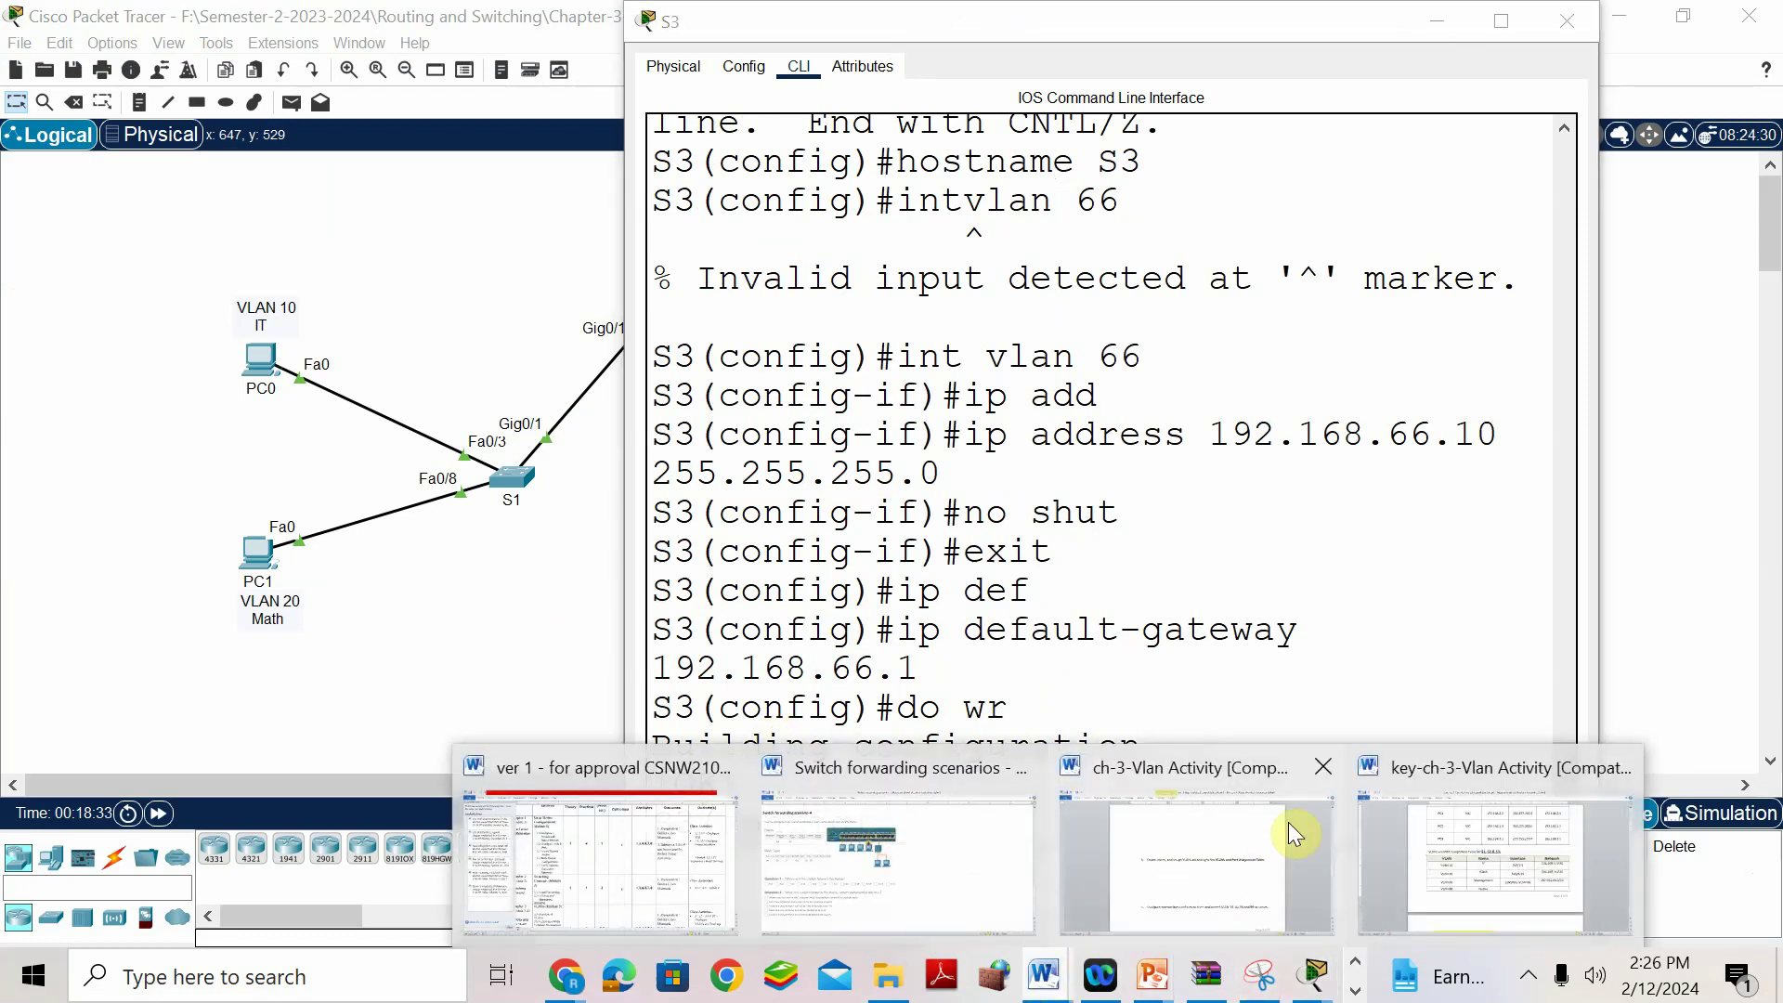
{"action": "left_click", "coordinate": [1455, 880]}
{"action": "mouse_move", "coordinate": [1300, 975]}
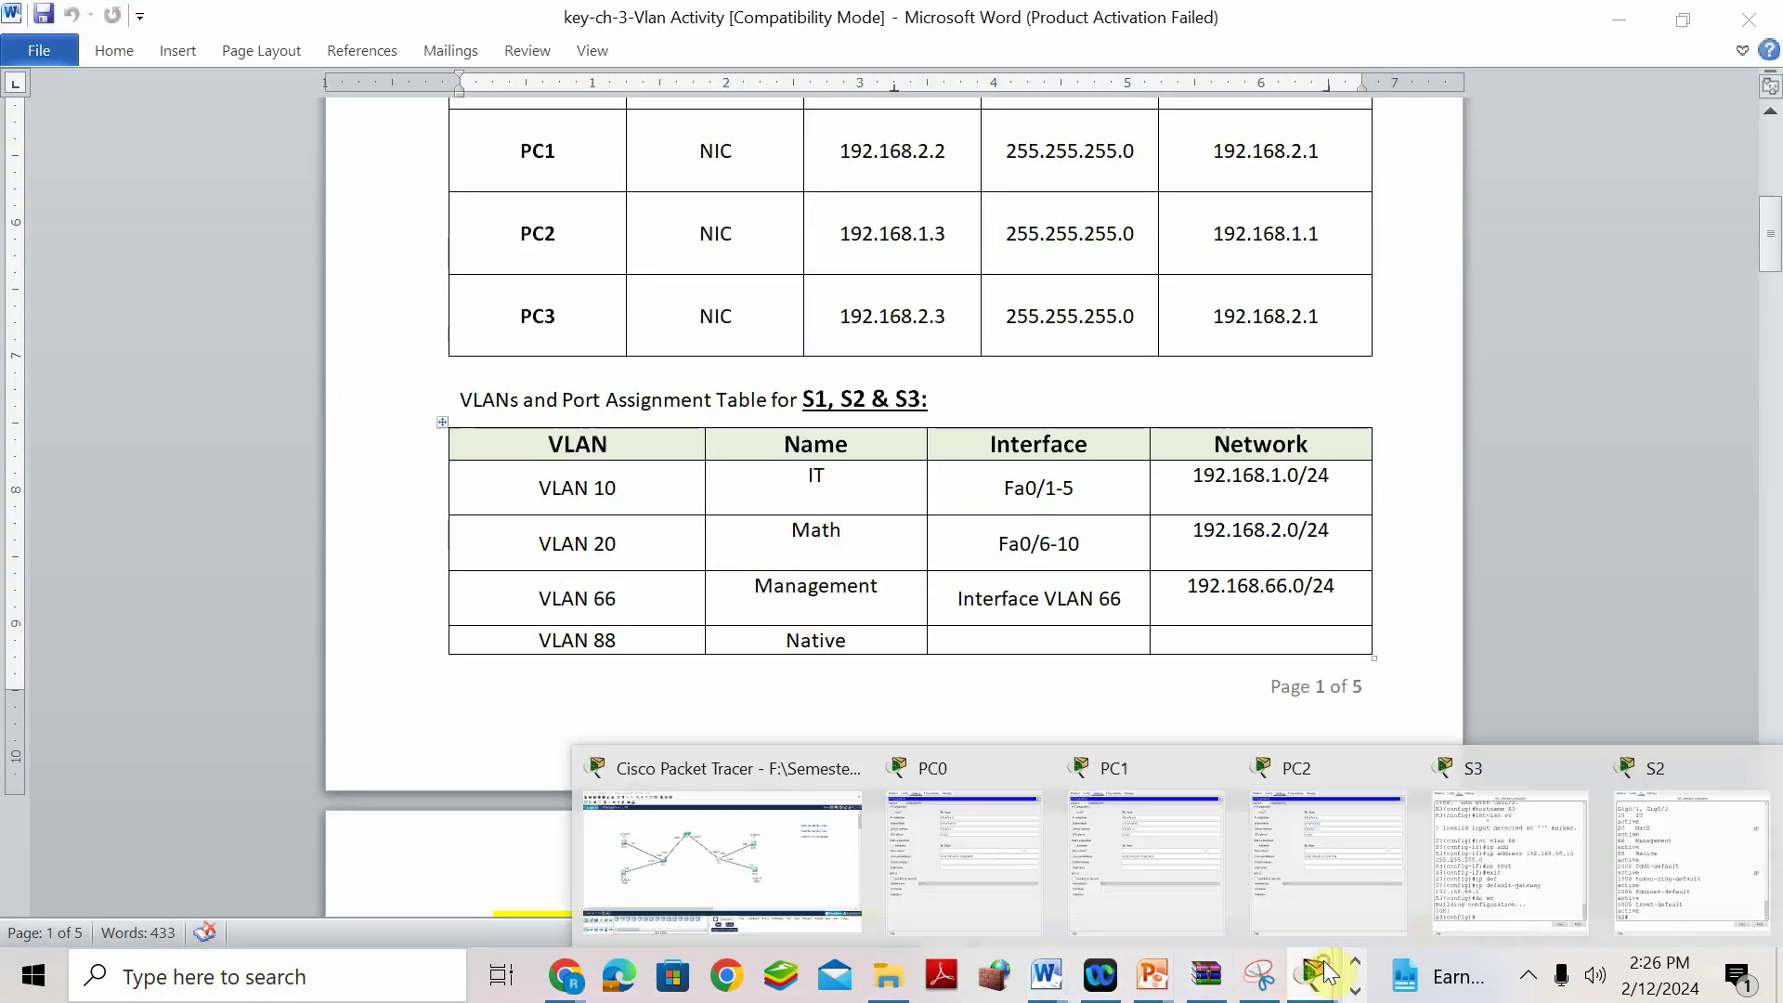
{"action": "left_click", "coordinate": [1476, 784]}
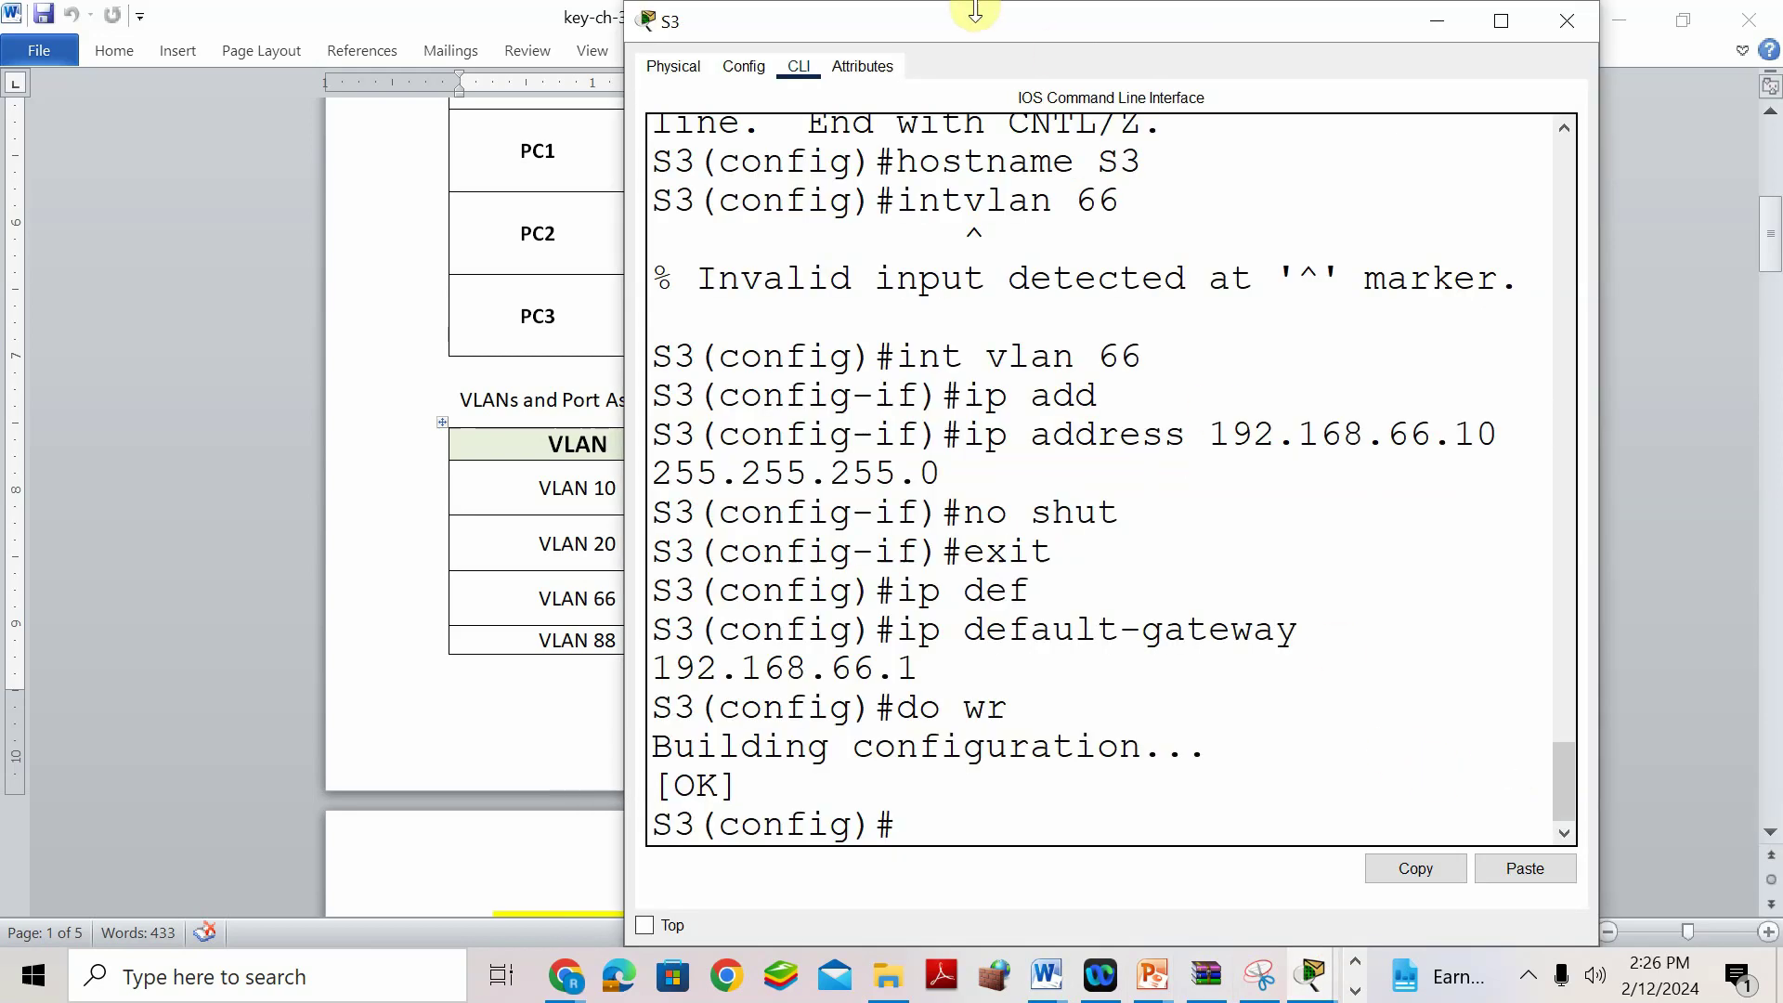
{"action": "left_click_drag", "start_coordinate": [973, 20], "coordinate": [1302, 28]}
Create VLAN 10 on S3 and name it IT.
{"action": "type", "text": "vlan 10"}
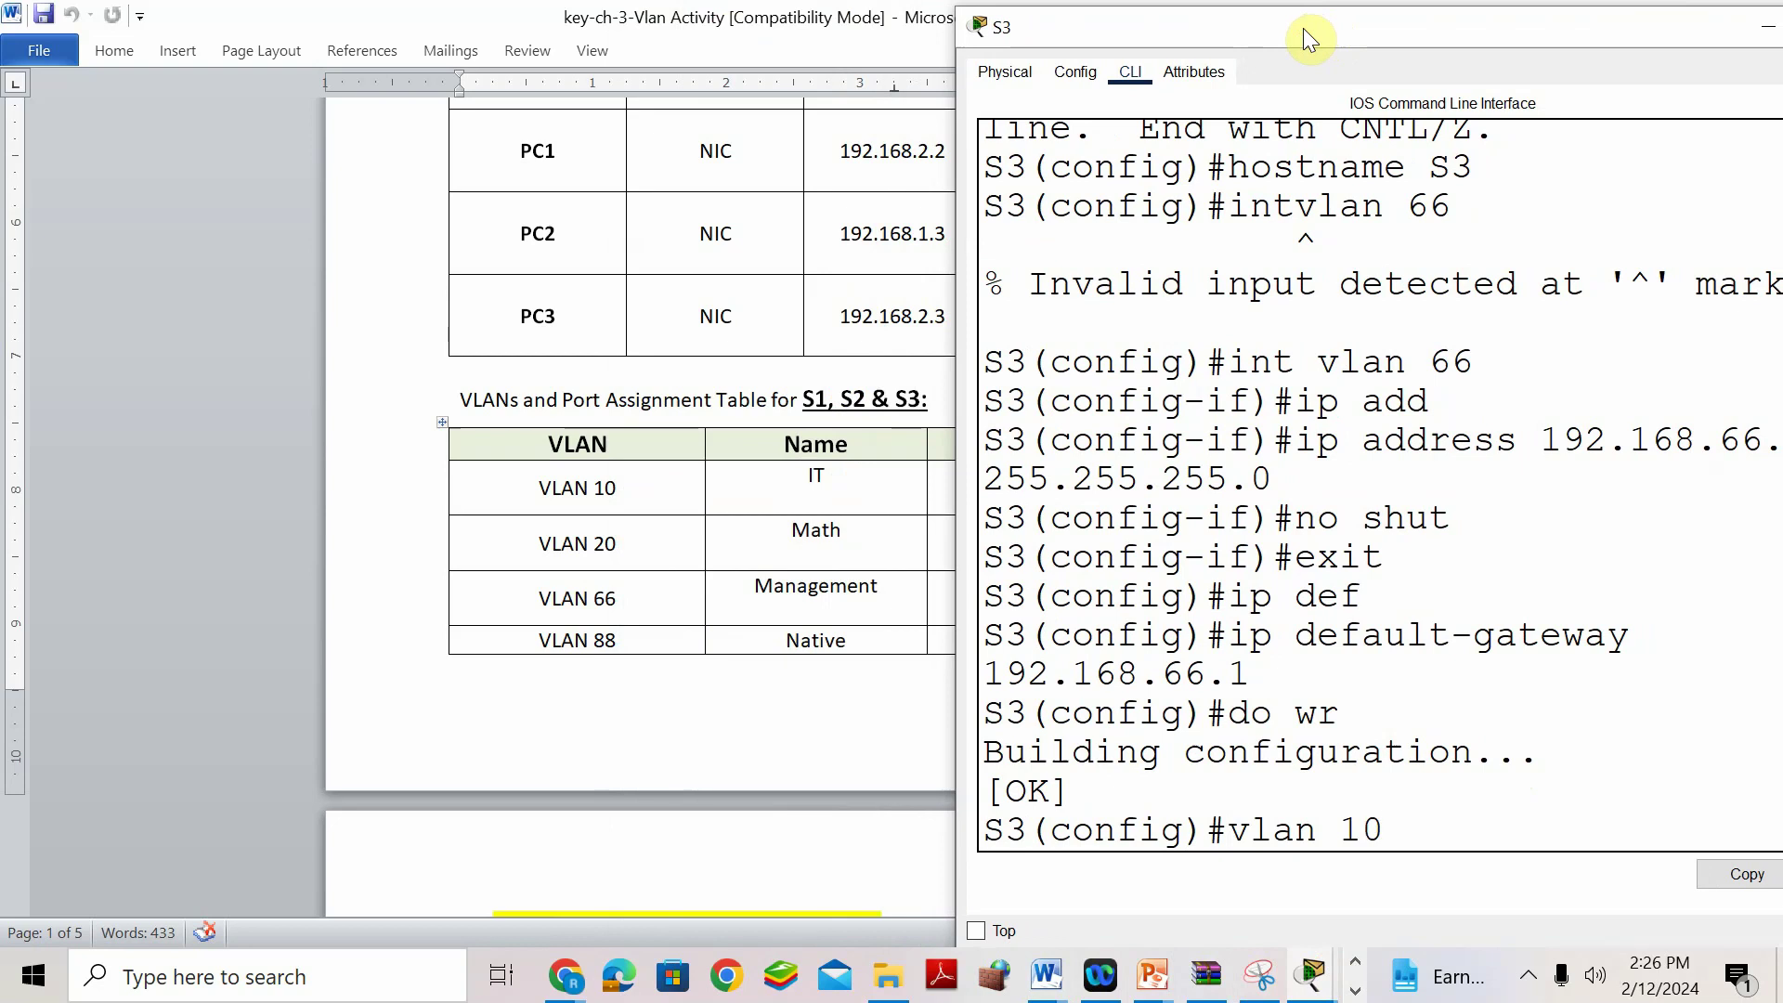
{"action": "key", "text": "Return"}
{"action": "type", "text": "name IT"}
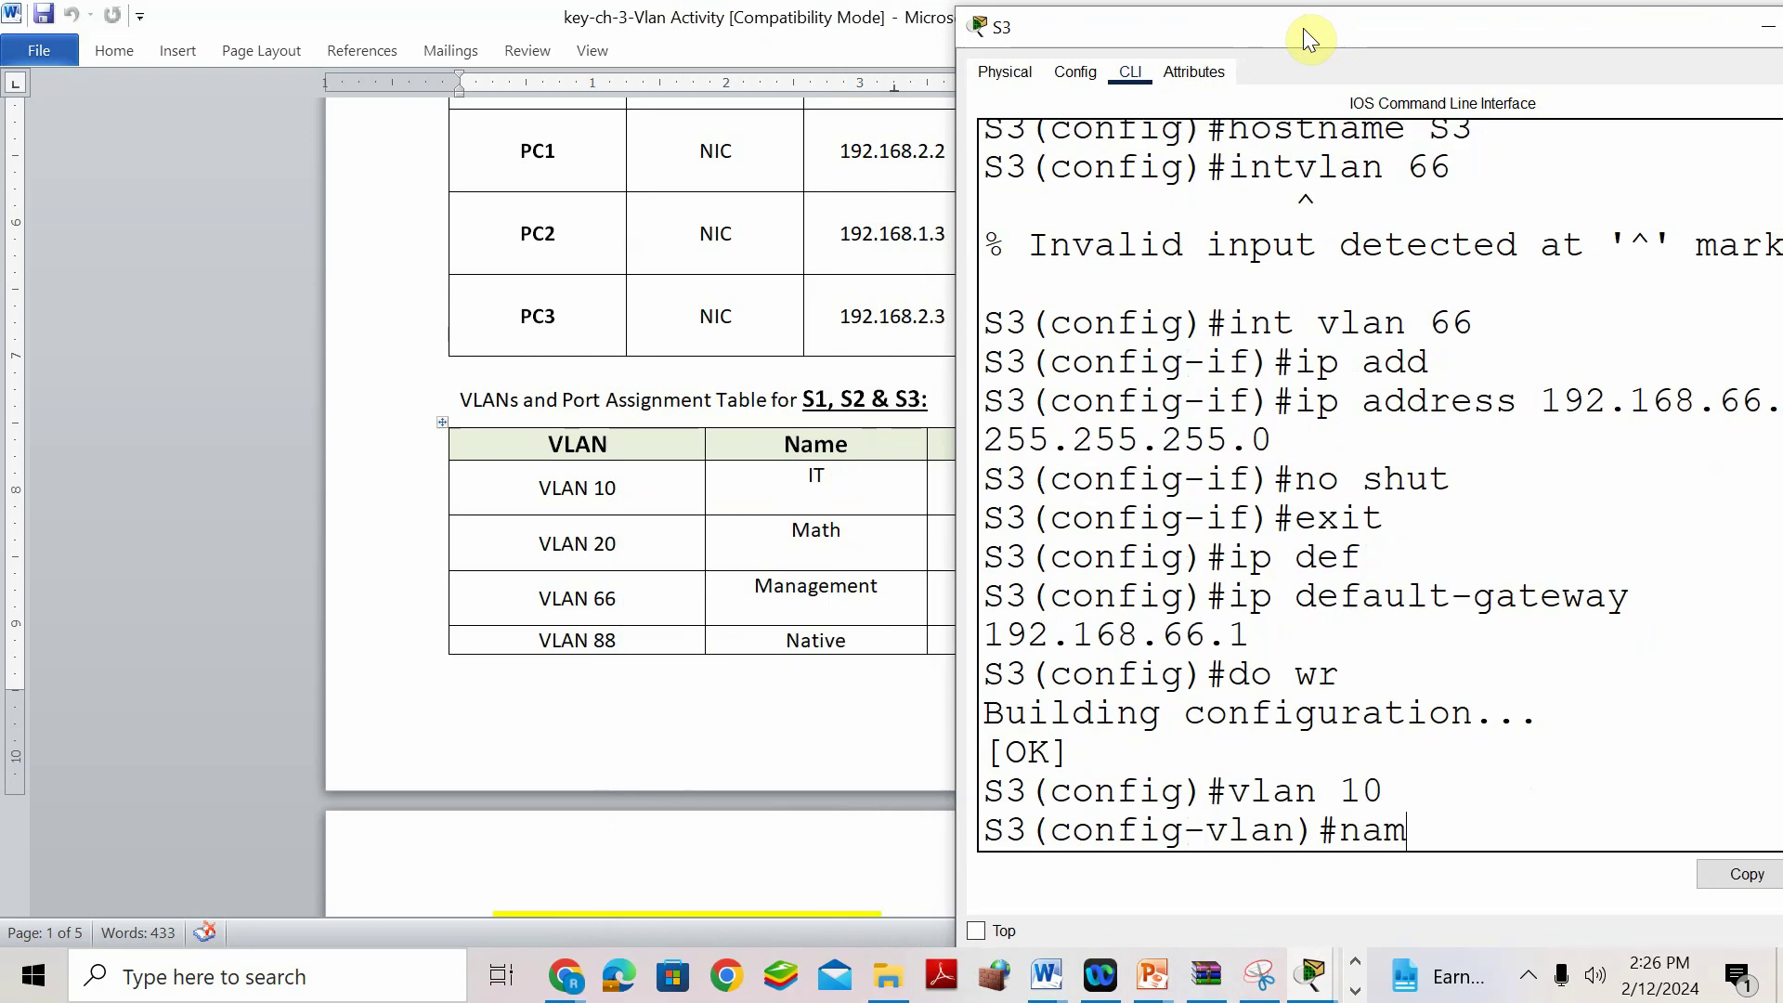
{"action": "key", "text": "Return"}
Create VLAN 20 on S3 and name it Math.
{"action": "type", "text": "vlan)#vl"}
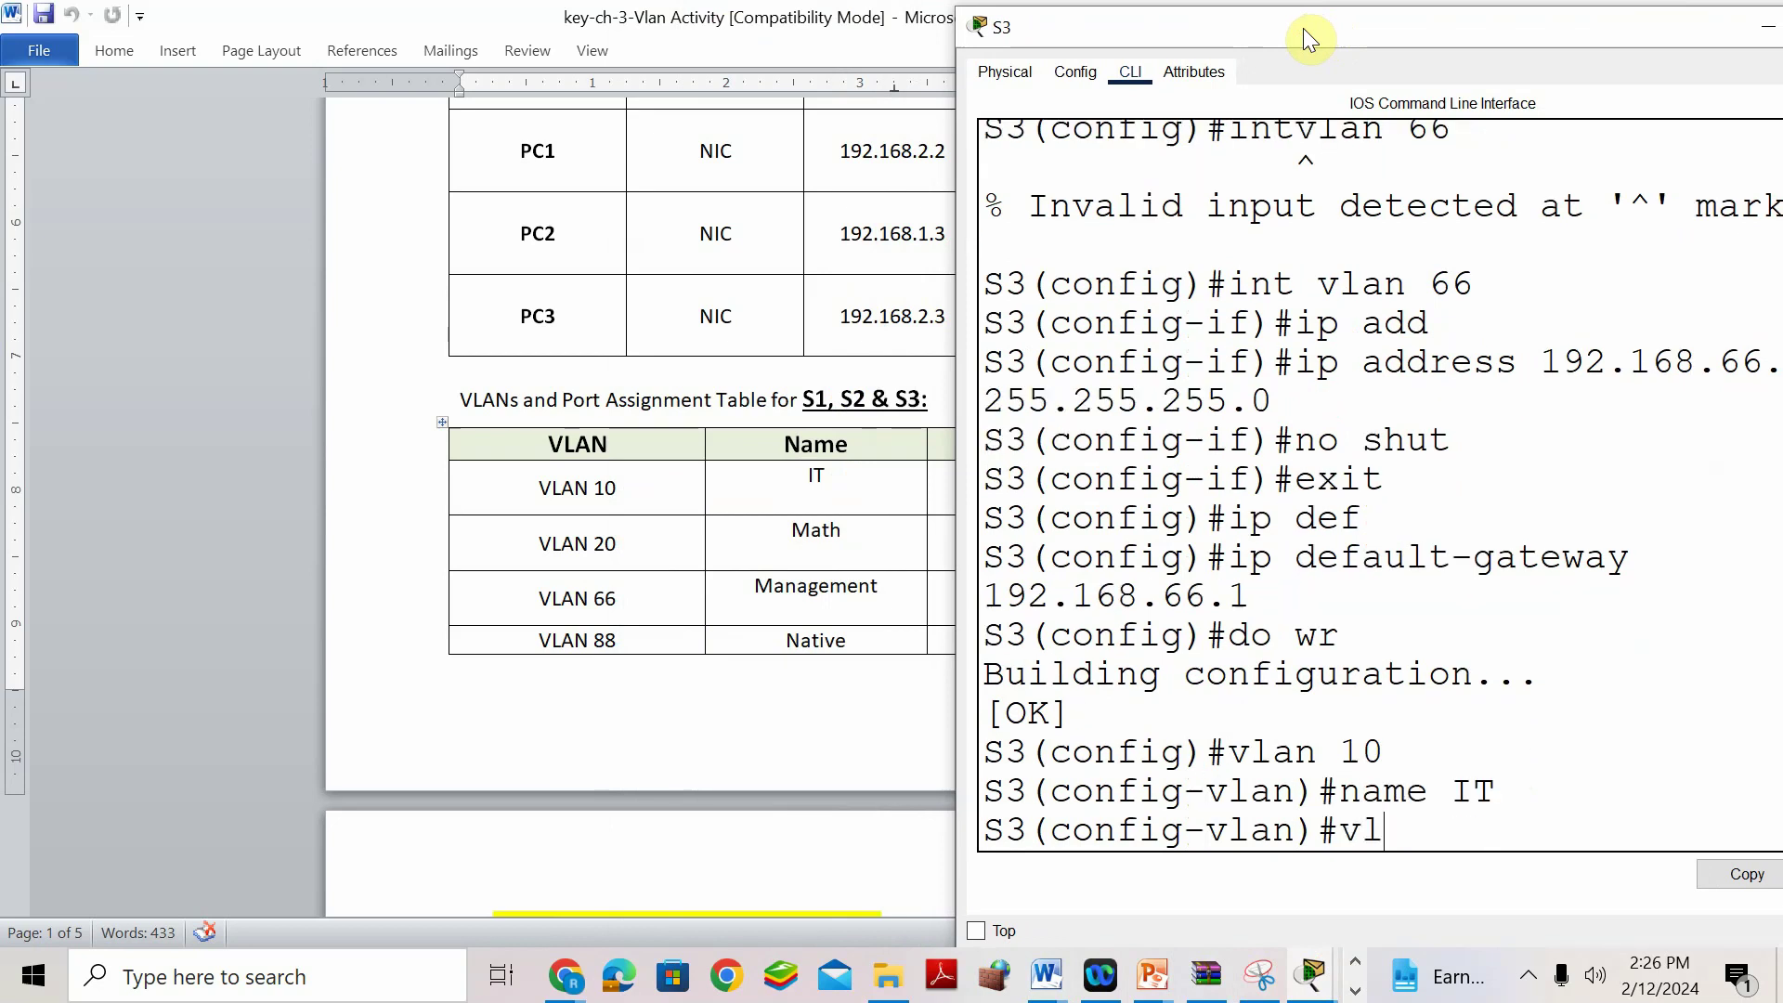
{"action": "type", "text": " 20"}
{"action": "key", "text": "Return"}
{"action": "type", "text": "name Math"}
{"action": "key", "text": "Return"}
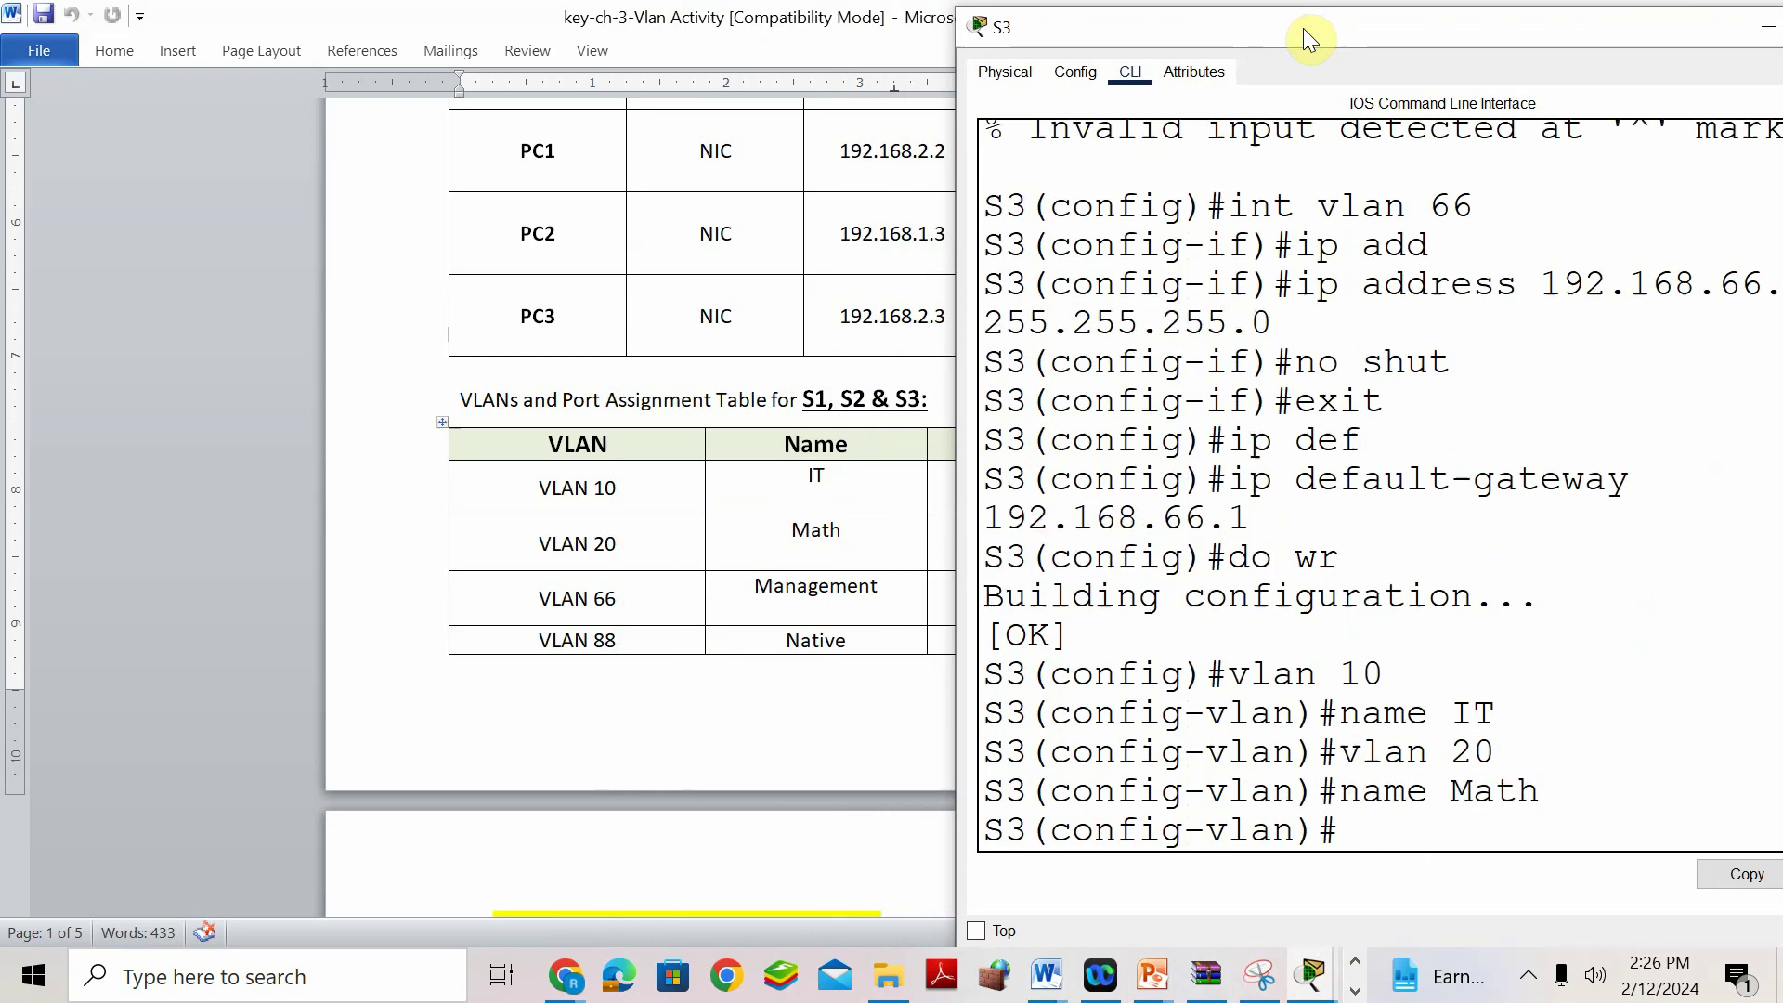
Create VLAN 66 on S3 and name it Management.
{"action": "type", "text": "vlan 66"}
{"action": "key", "text": "Return"}
{"action": "key", "text": "Return"}
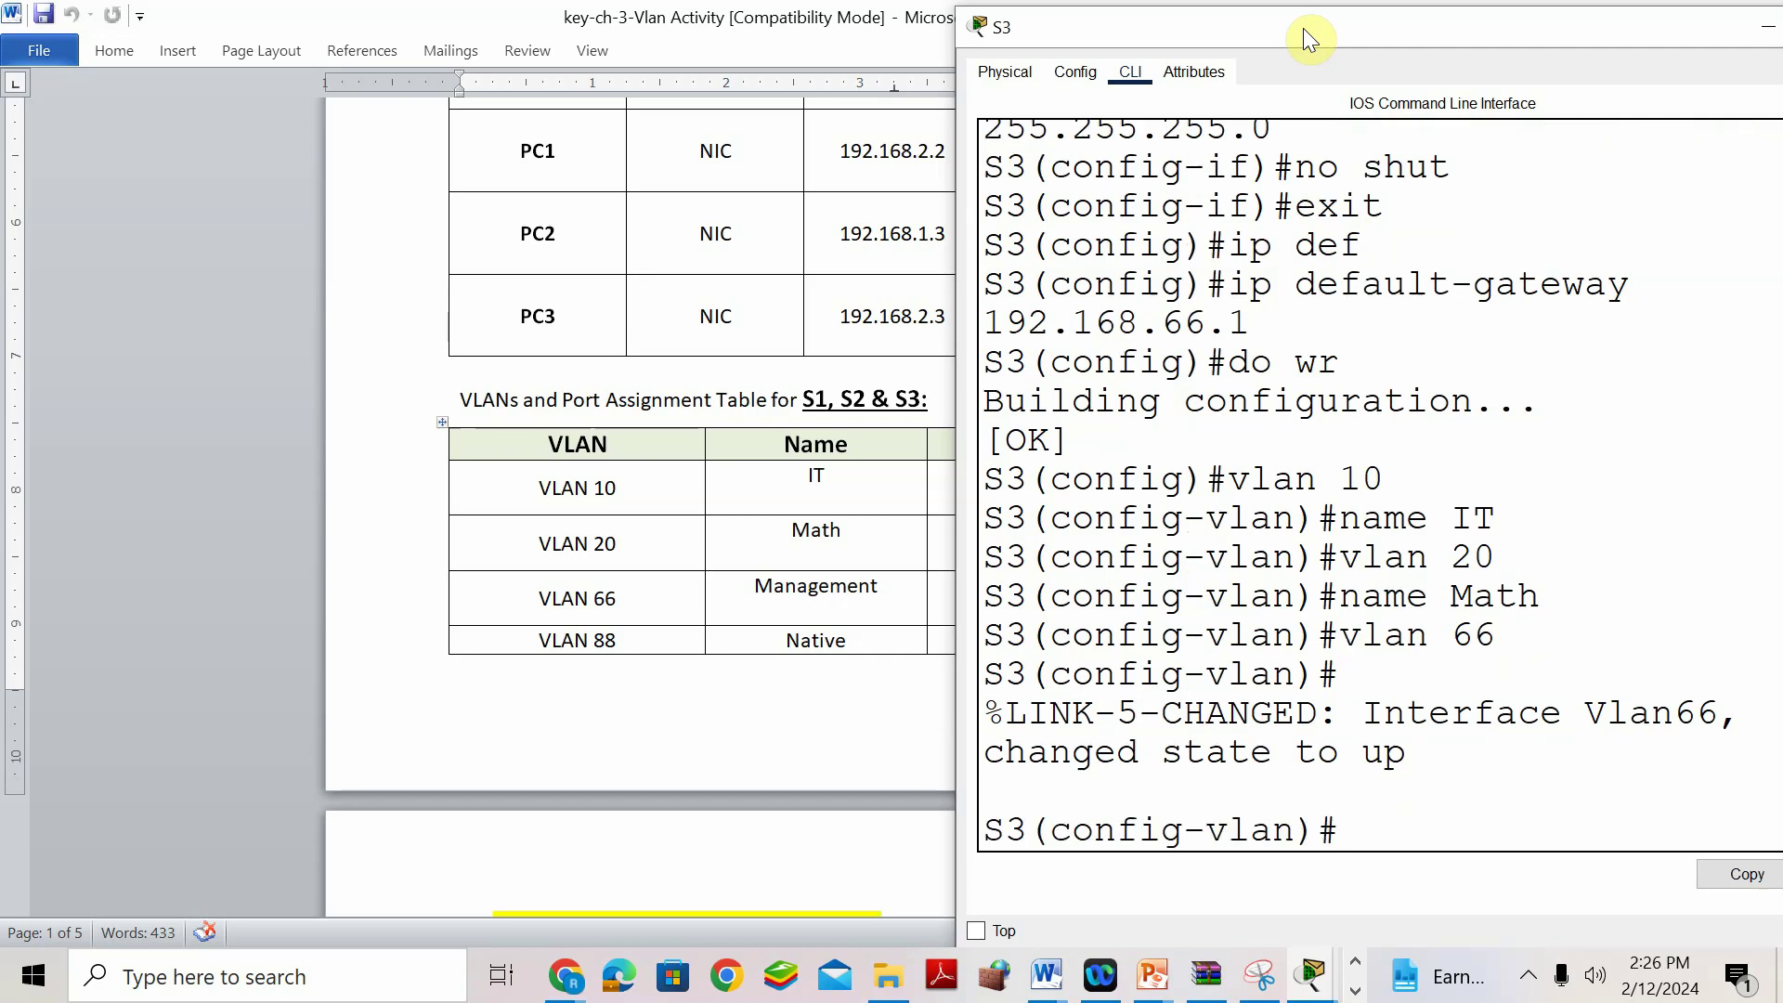
{"action": "type", "text": "name"}
{"action": "type", "text": "Management"}
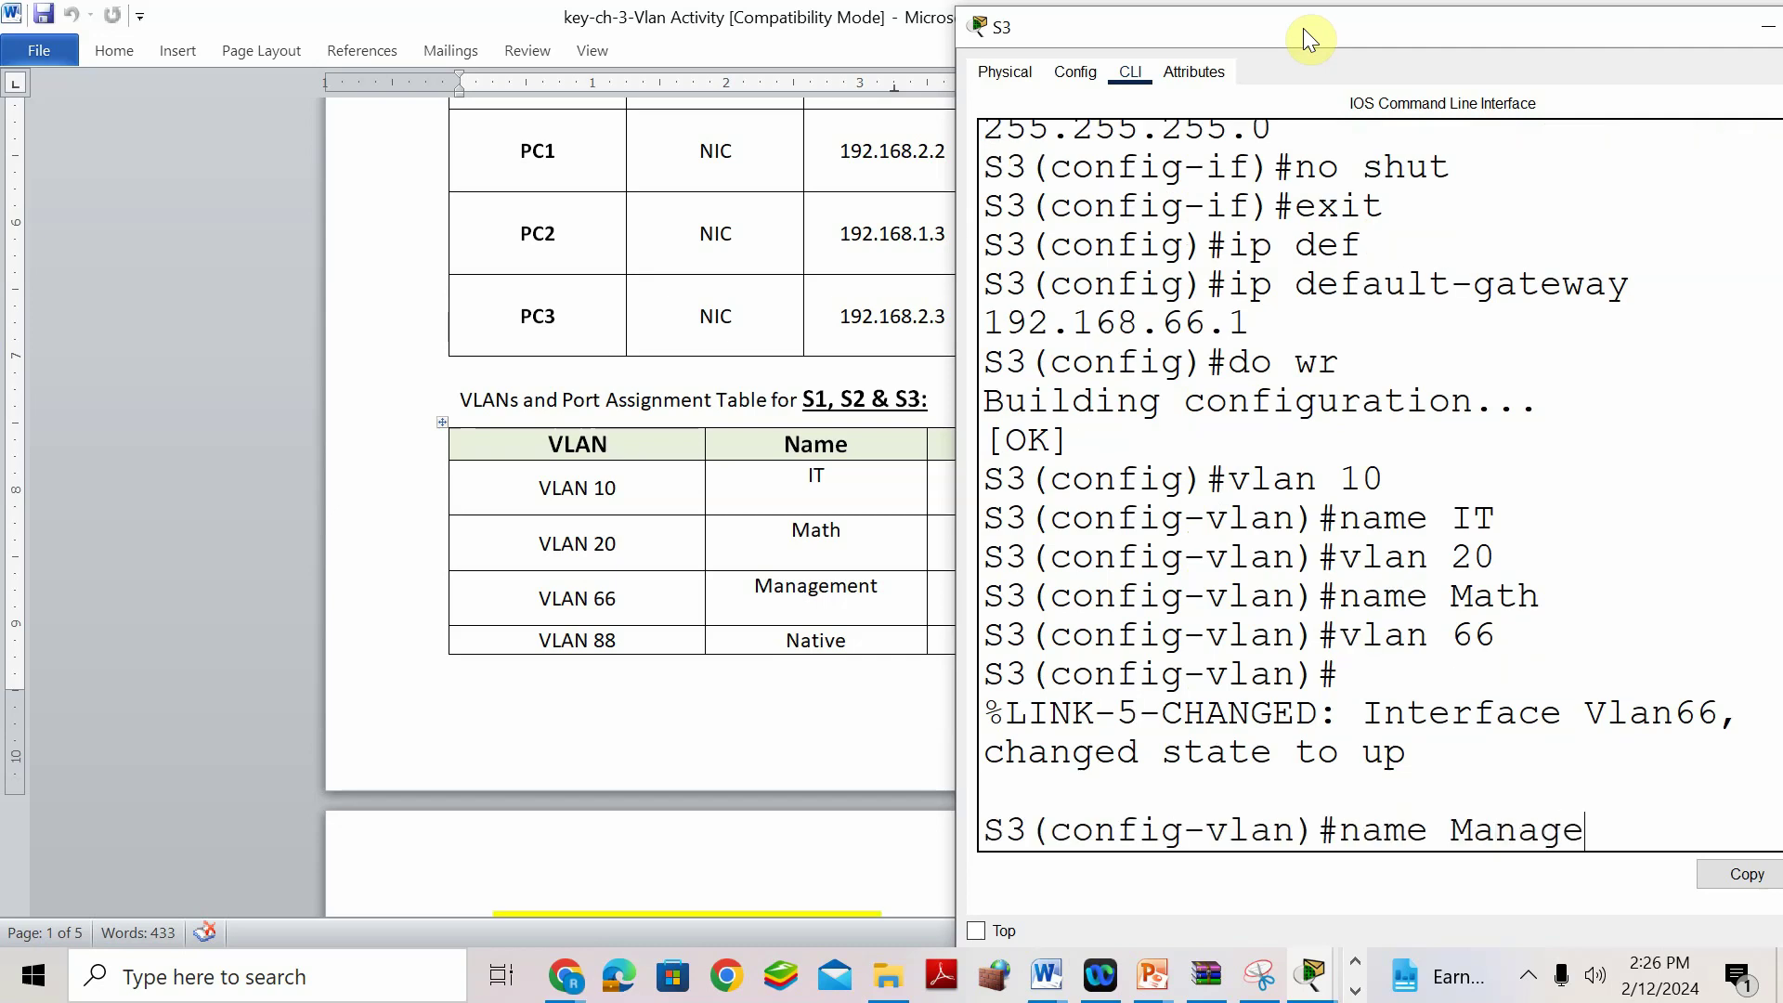
{"action": "key", "text": "Return"}
Create VLAN 88 on S3, name it Native, and save the configuration with do wr.
{"action": "type", "text": "vlan 88"}
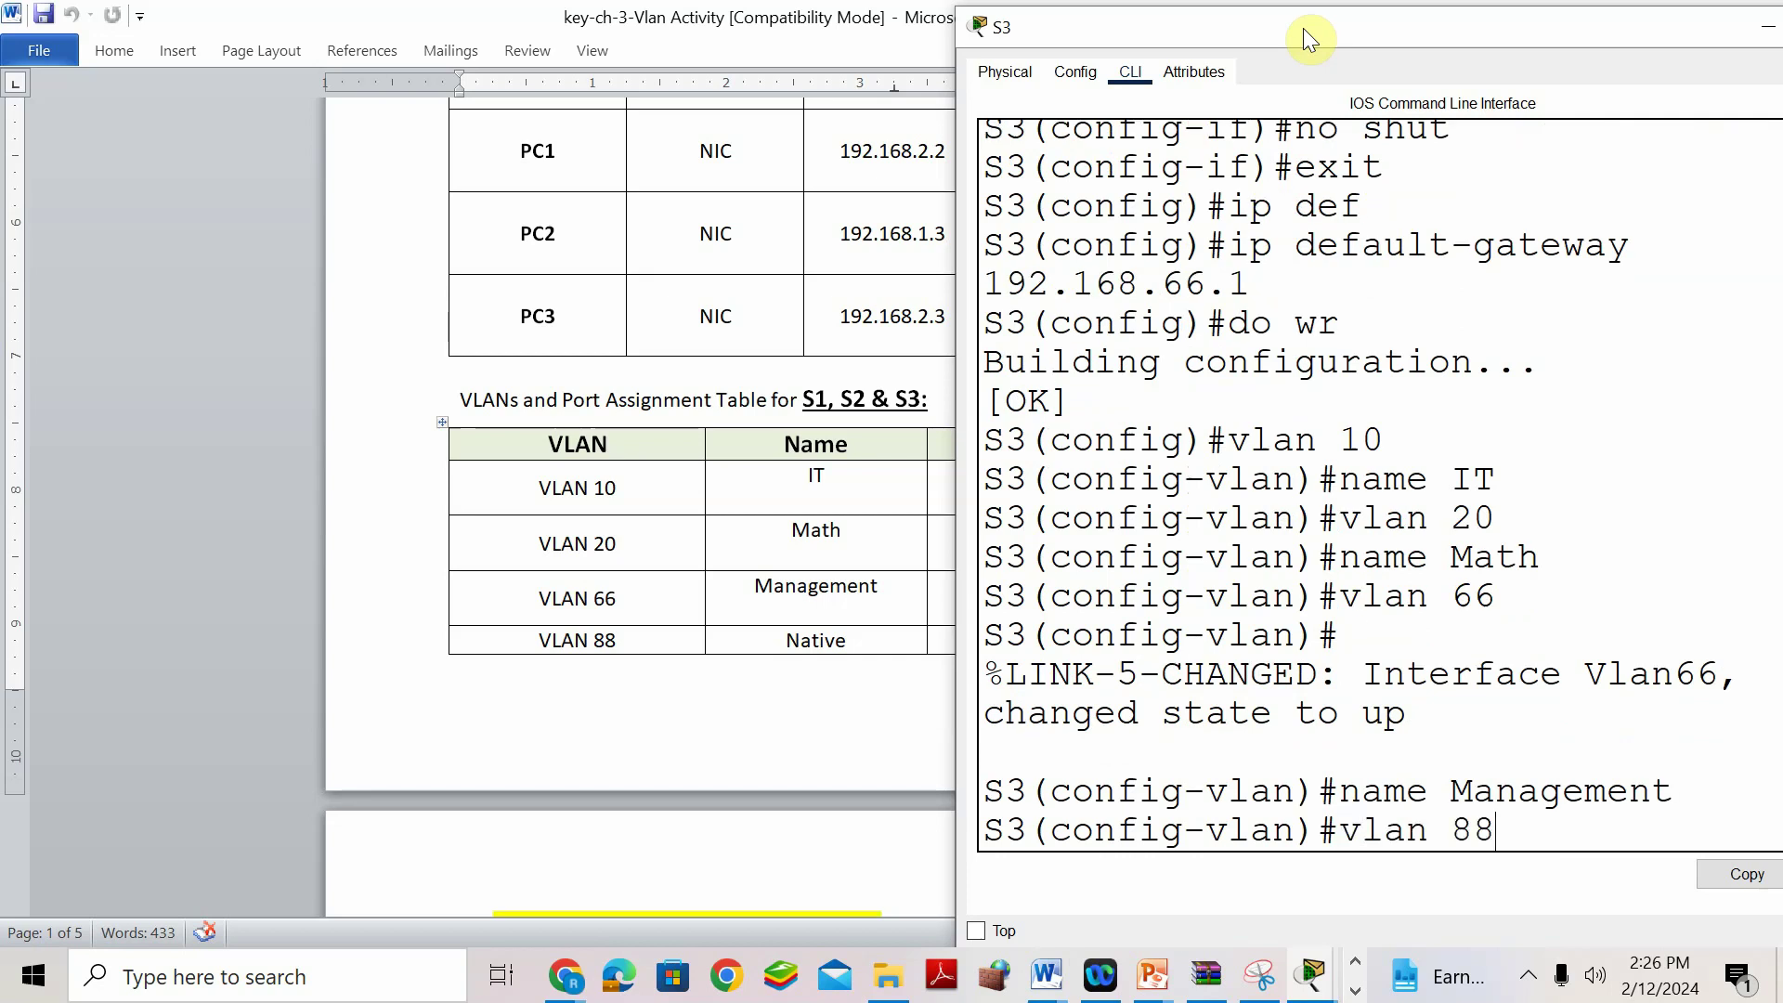
{"action": "key", "text": "Return"}
{"action": "type", "text": "name Native"}
{"action": "key", "text": "Return"}
{"action": "type", "text": "do wr"}
{"action": "key", "text": "Return"}
Return S3 to privileged EXEC mode with end and check its VLANs with sh vlan br.
{"action": "type", "text": "end"}
{"action": "key", "text": "Return"}
{"action": "type", "text": "sh"}
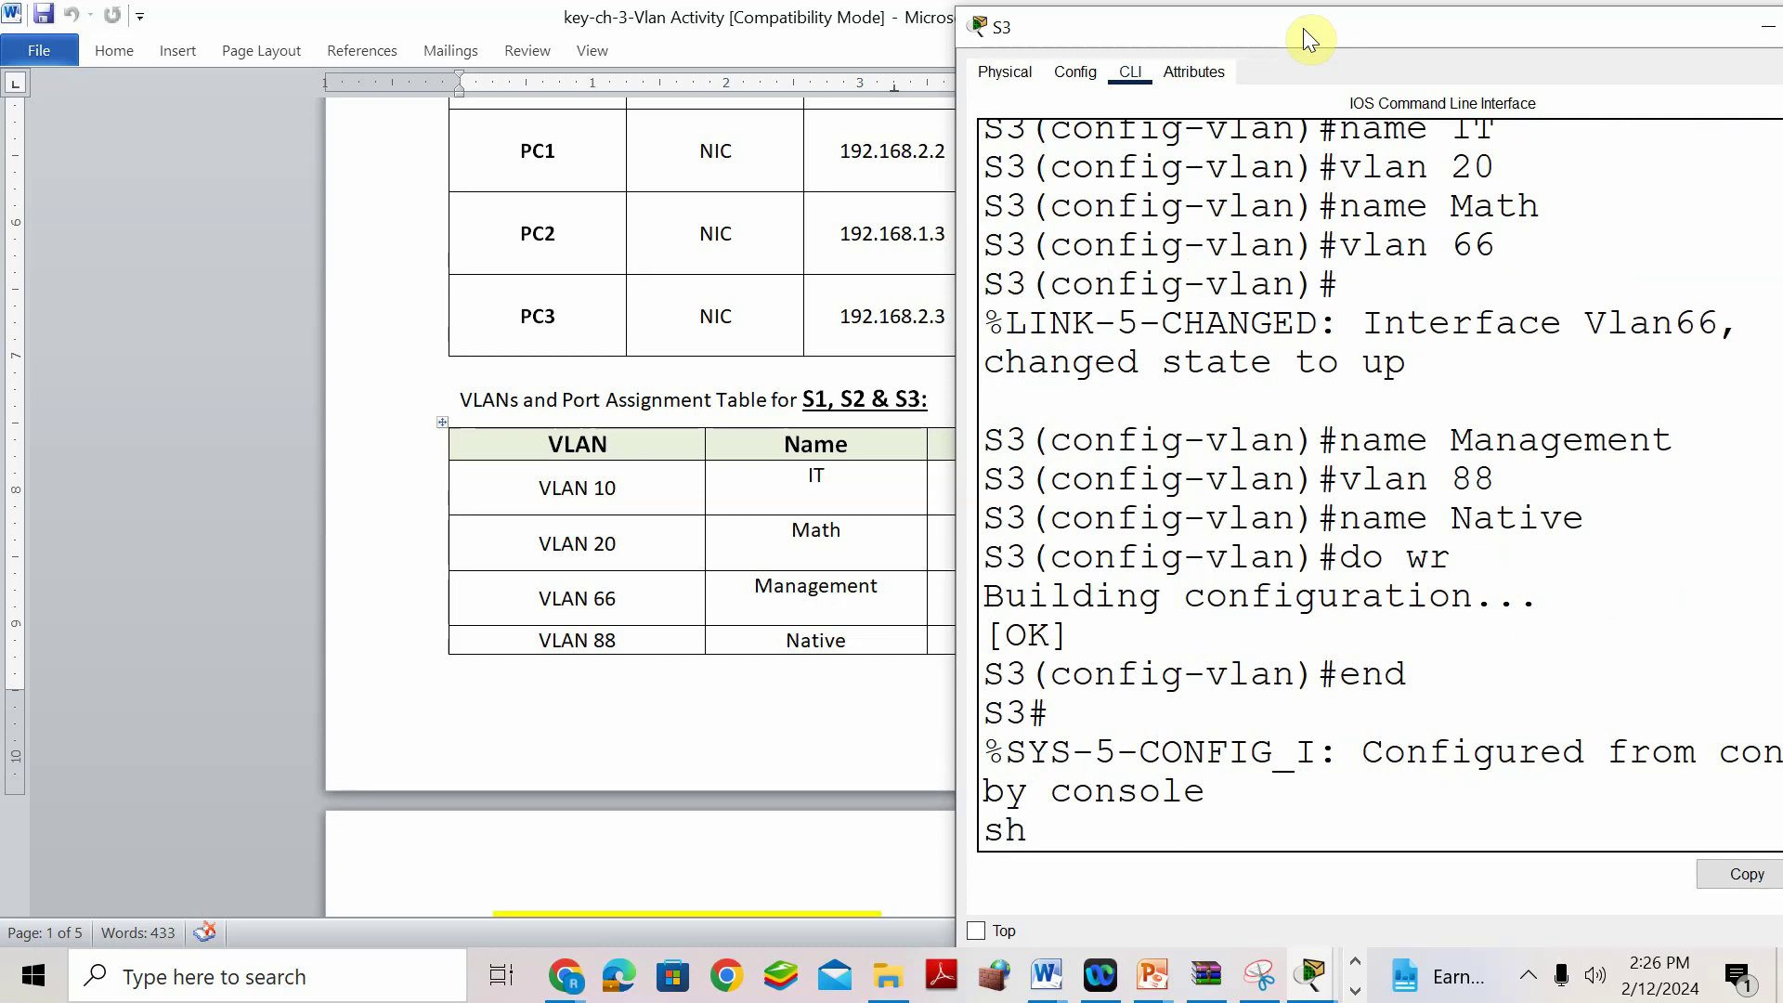
{"action": "type", "text": " vlan br"}
{"action": "key", "text": "Return"}
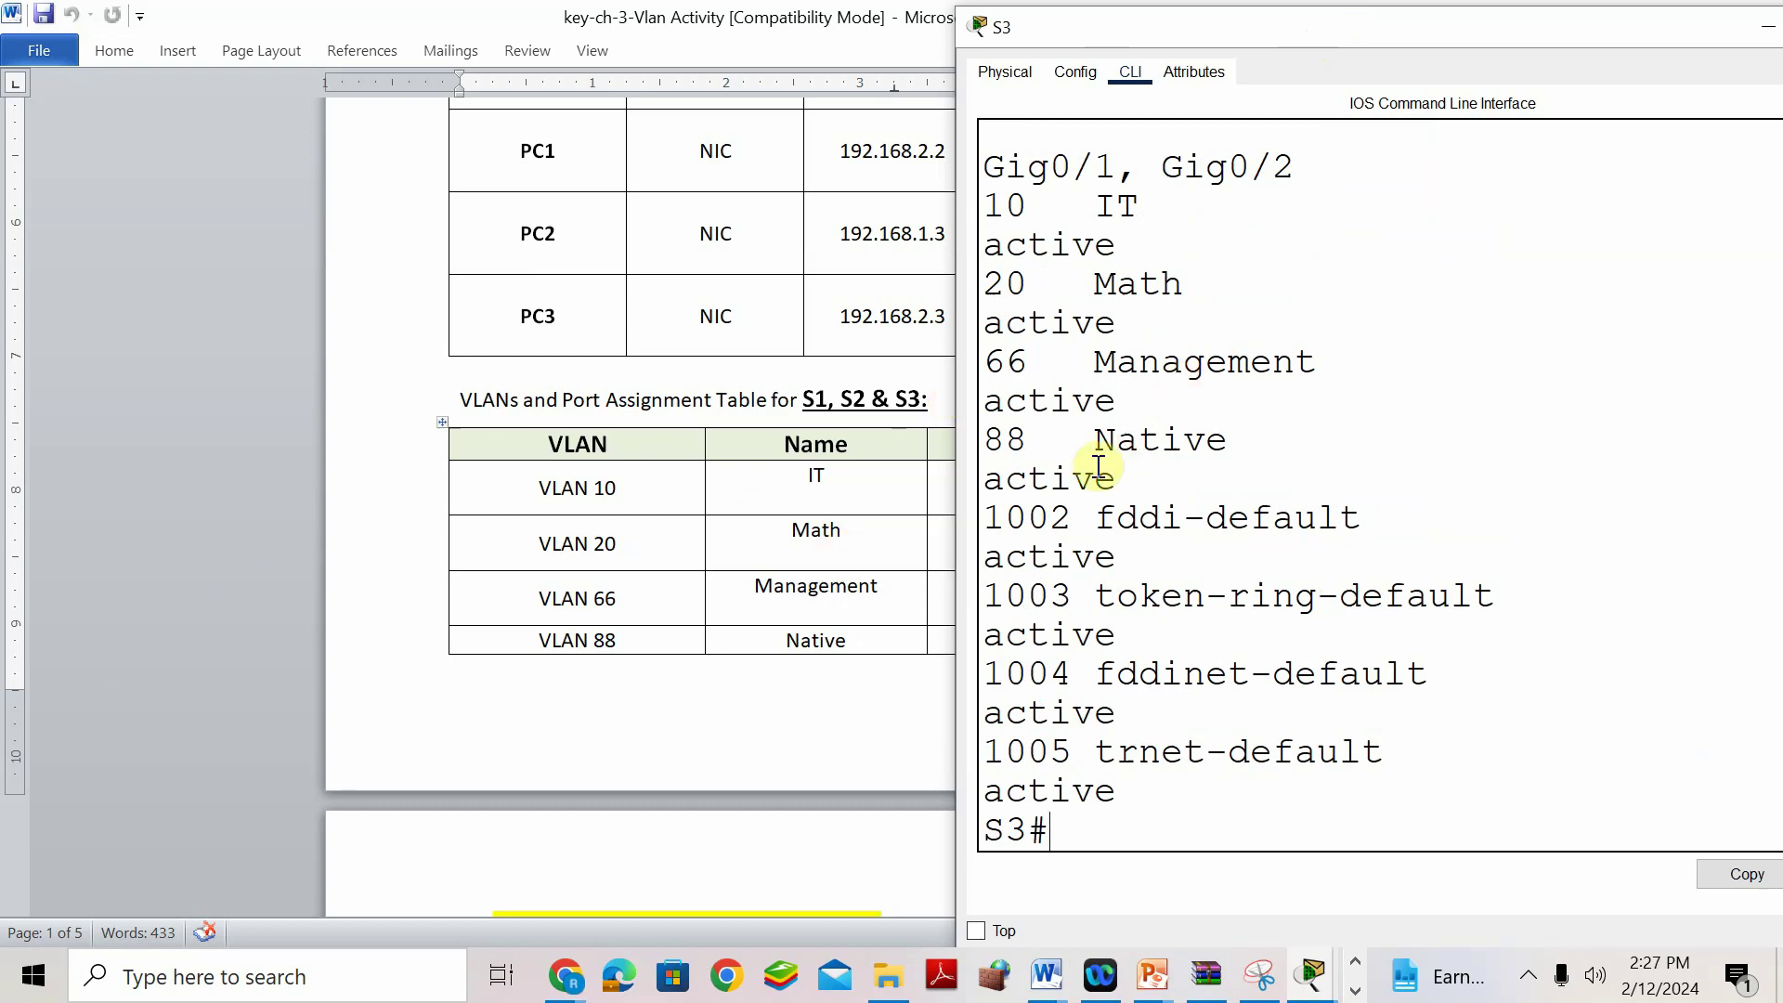
Review the S1 and S3 requirements in the Word activity document, then the interface ranges in the VLANs and Port Assignment Table.
{"action": "left_click", "coordinate": [827, 719]}
{"action": "scroll", "coordinate": [827, 717], "scroll_direction": "down", "scroll_amount": 15}
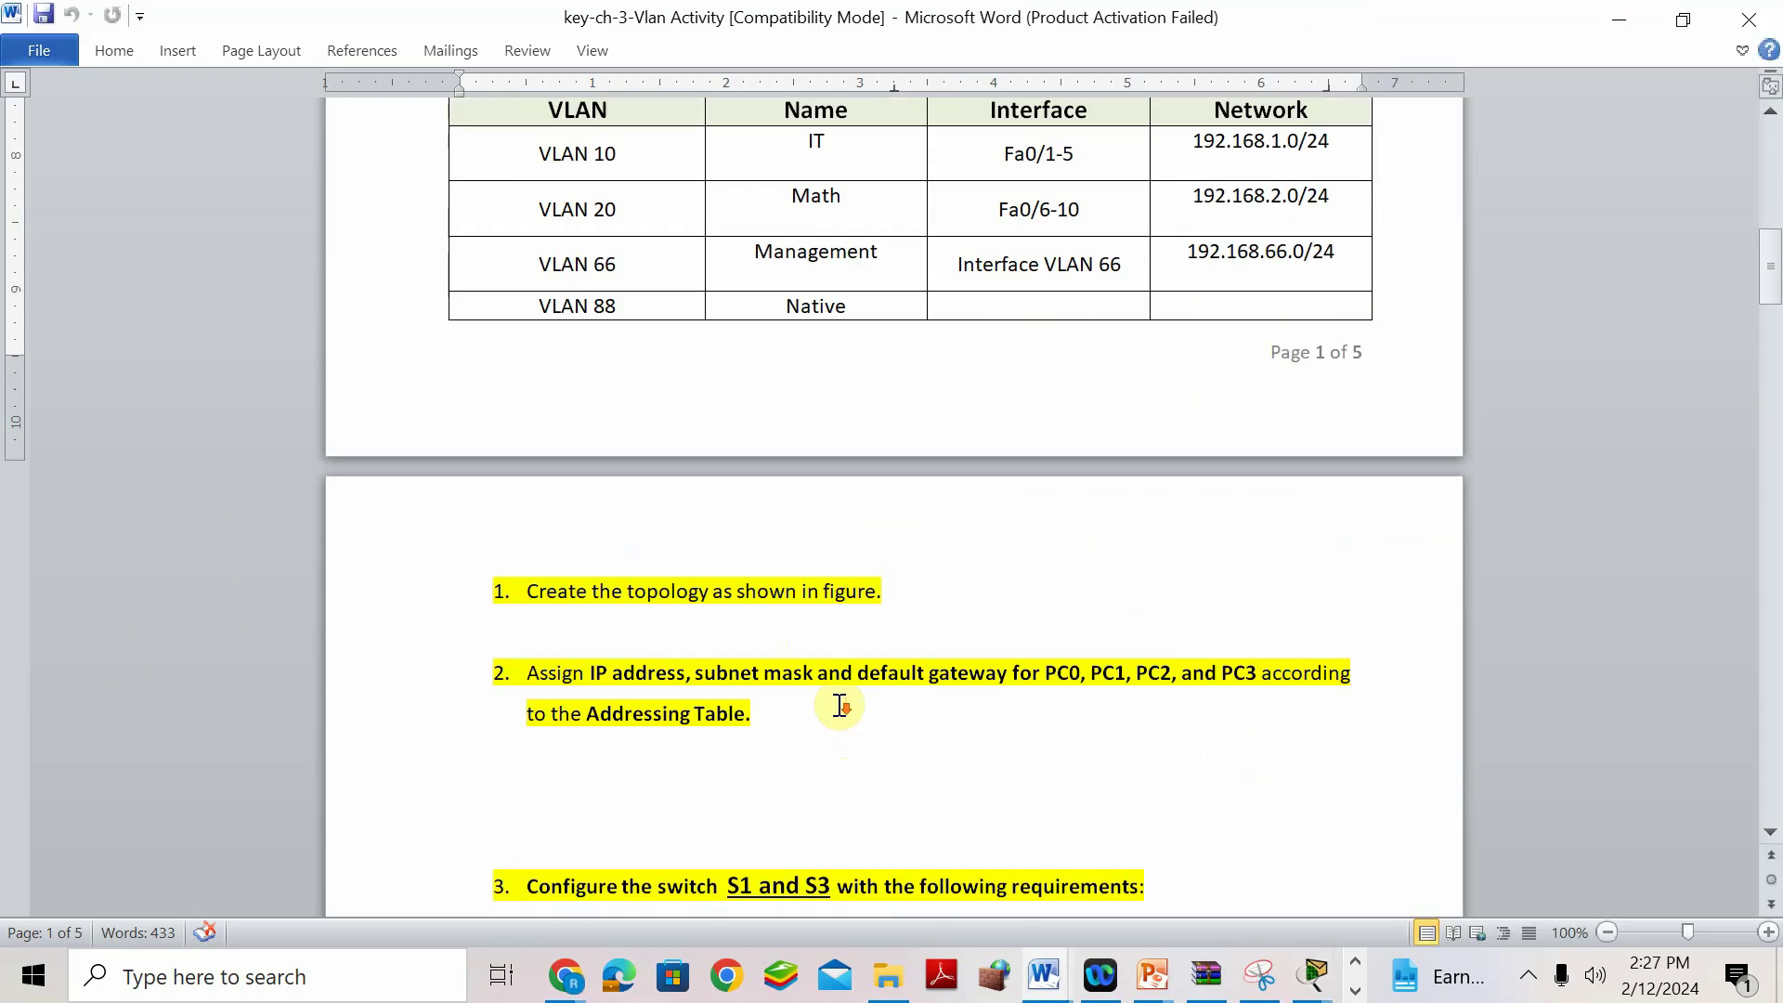
{"action": "scroll", "coordinate": [839, 706], "scroll_direction": "down", "scroll_amount": 1}
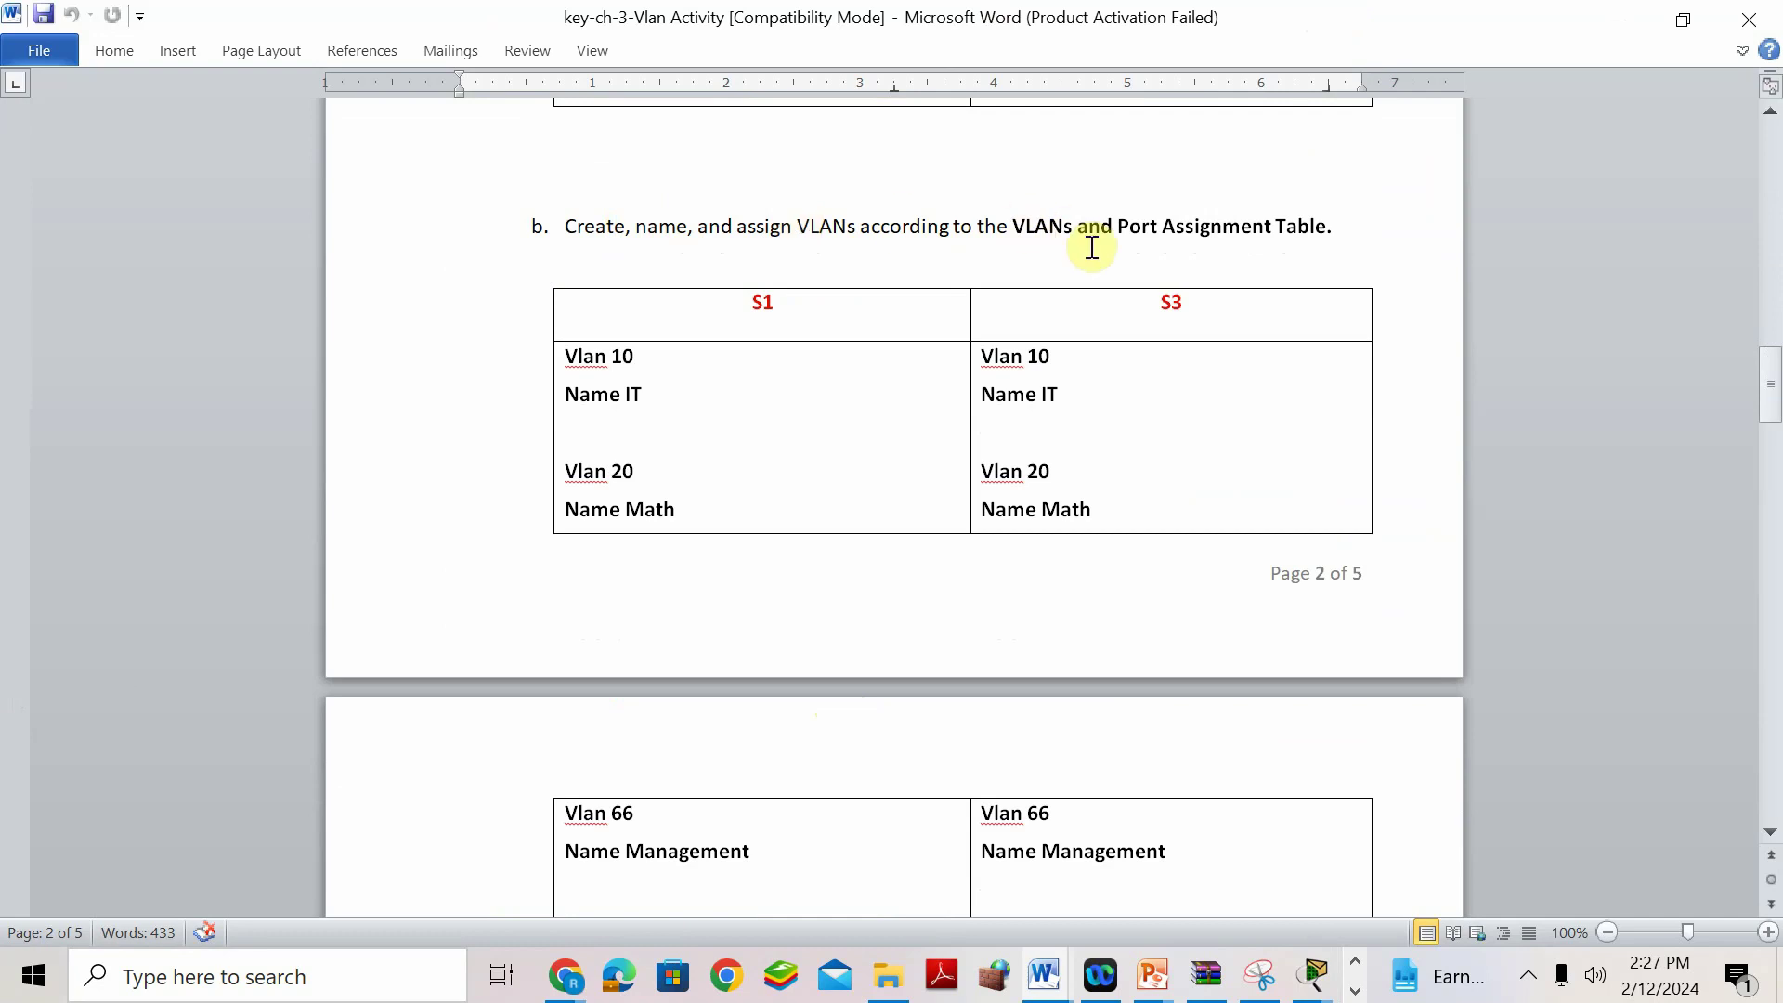
{"action": "scroll", "coordinate": [1182, 278], "scroll_direction": "up", "scroll_amount": 6}
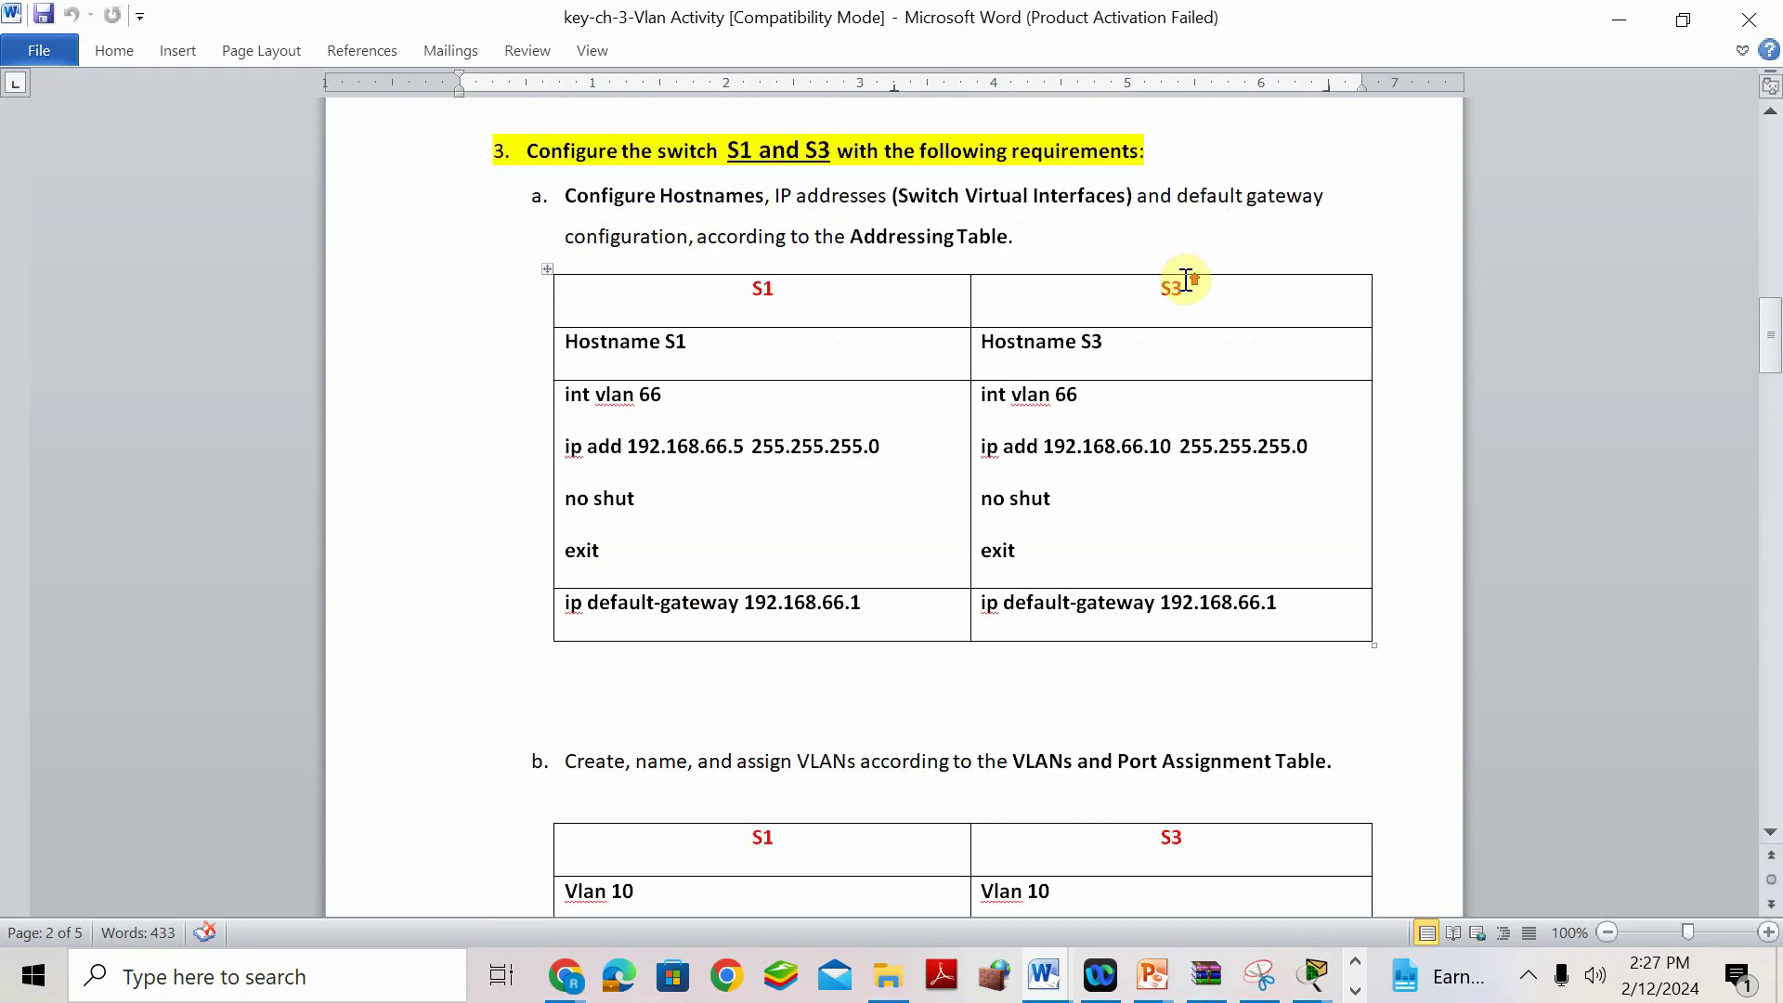
{"action": "scroll", "coordinate": [1149, 288], "scroll_direction": "up", "scroll_amount": 9}
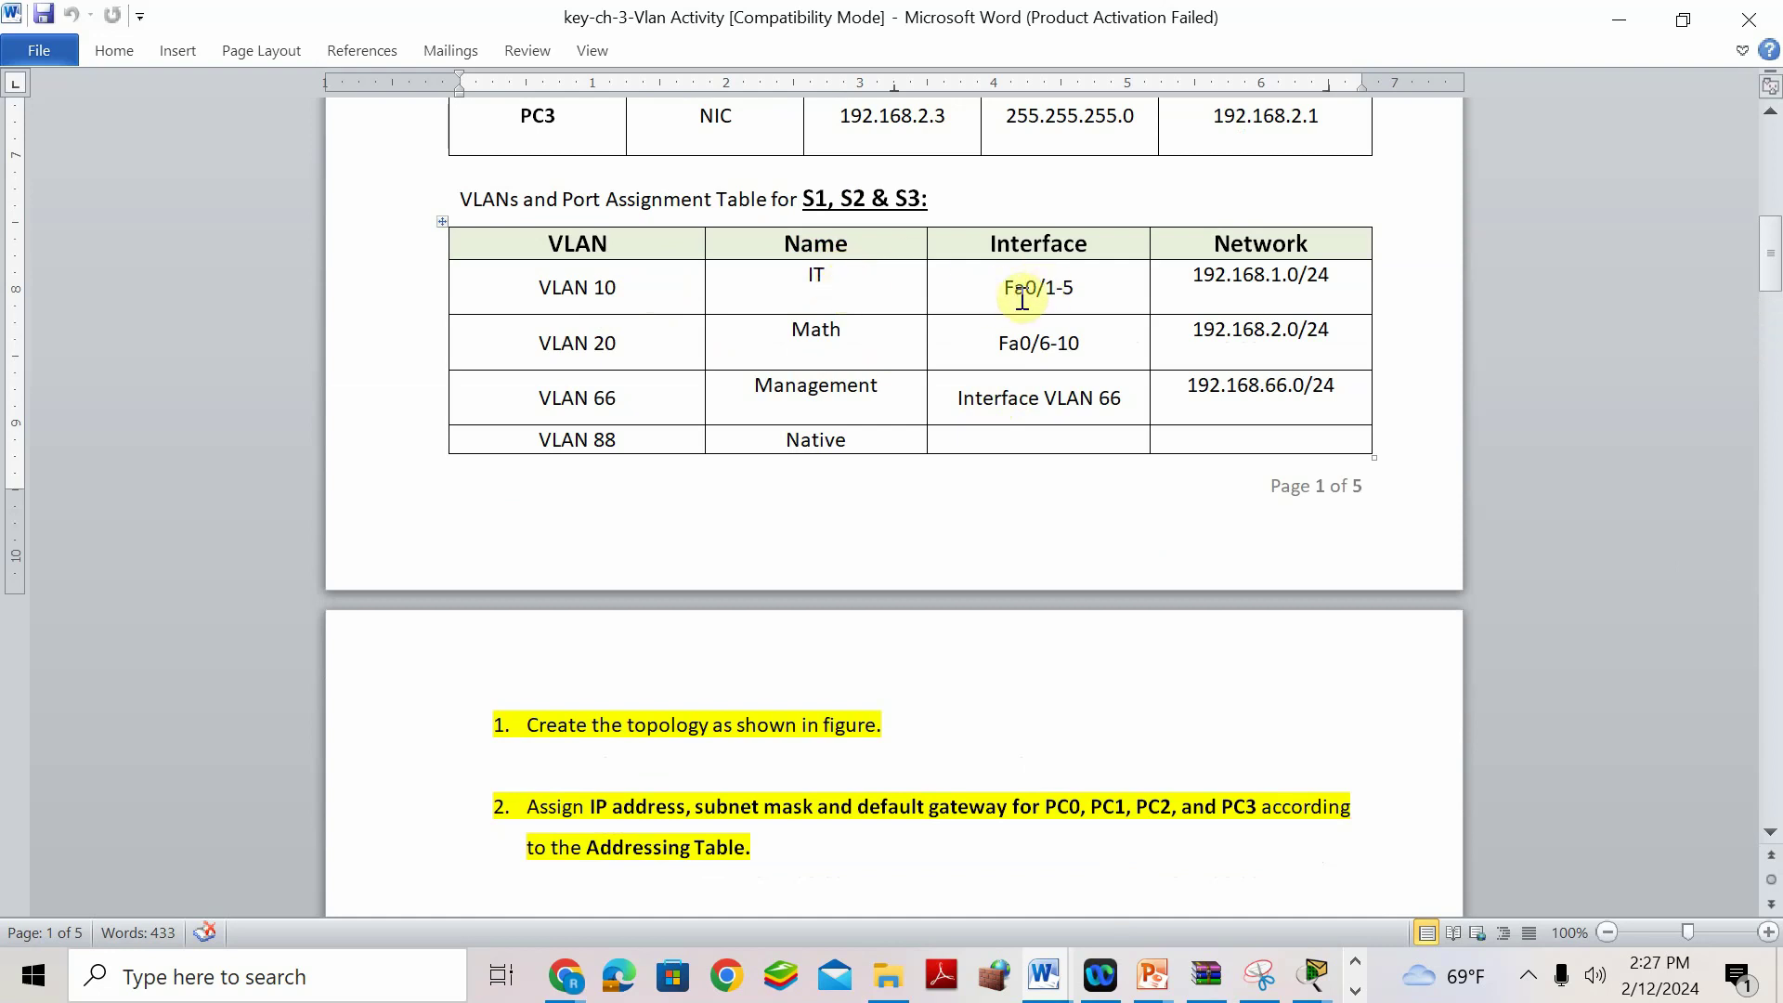
Switch to the S1 command line in Packet Tracer and enter global configuration mode with conf t.
{"action": "left_click", "coordinate": [1317, 983]}
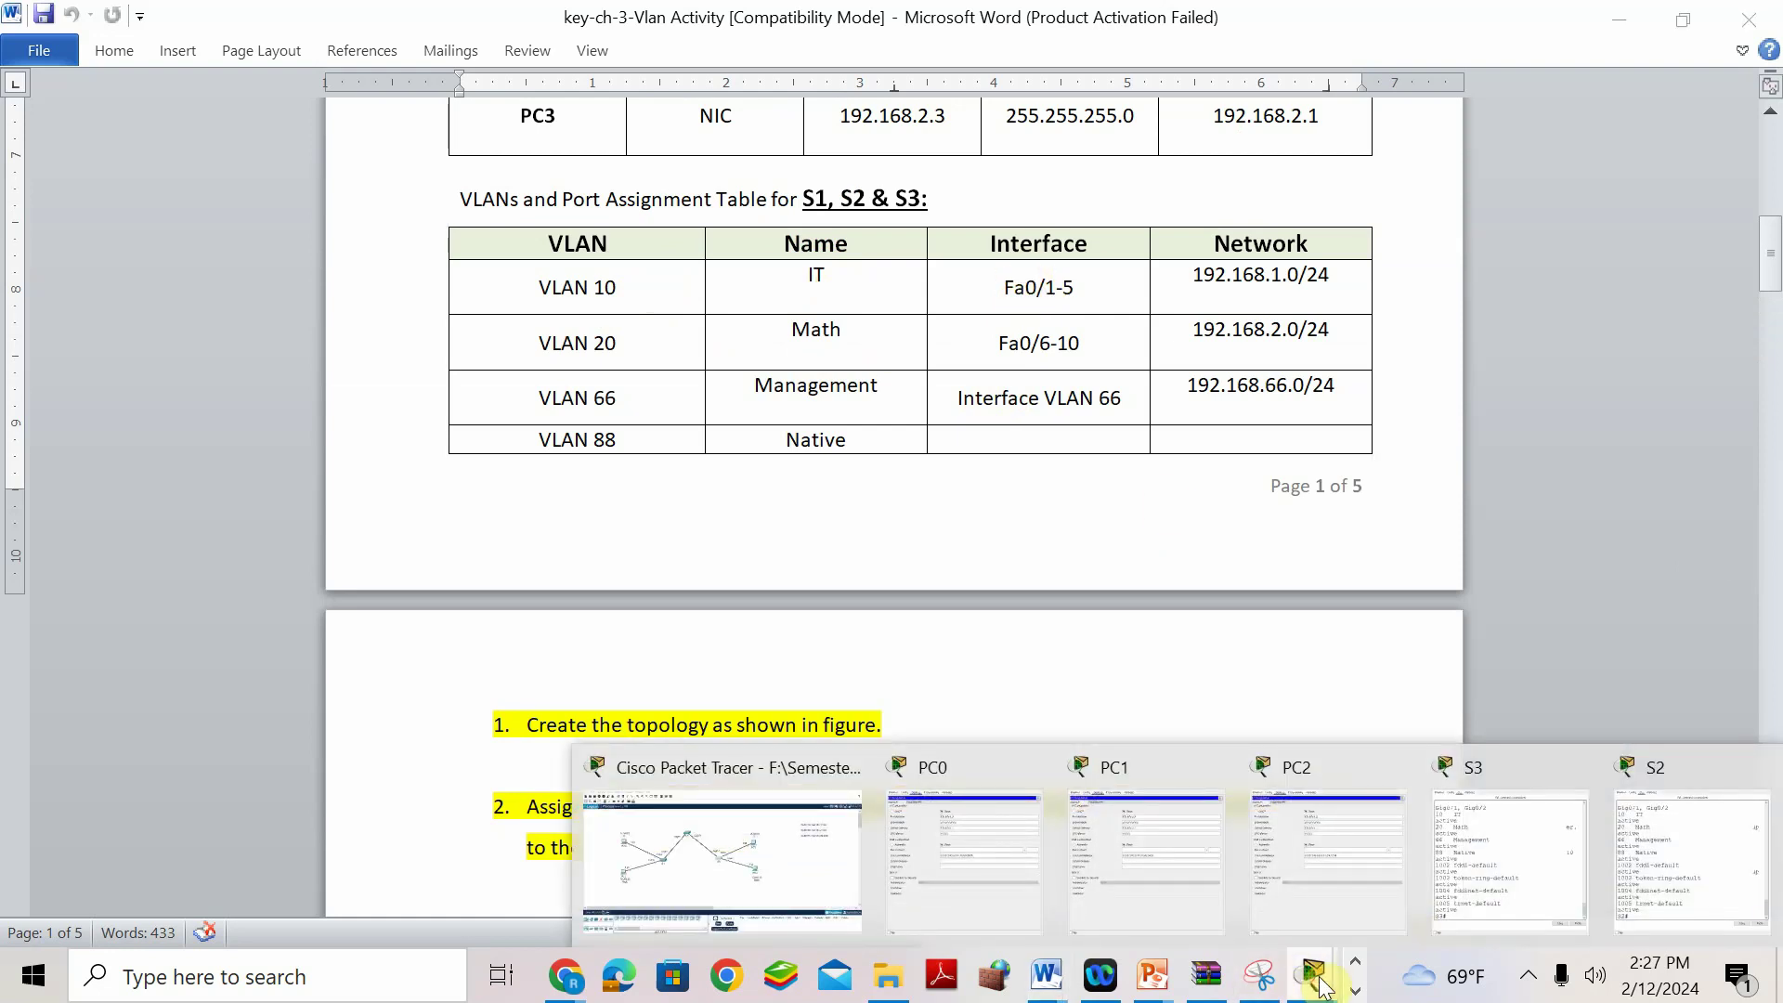
{"action": "left_click", "coordinate": [732, 769]}
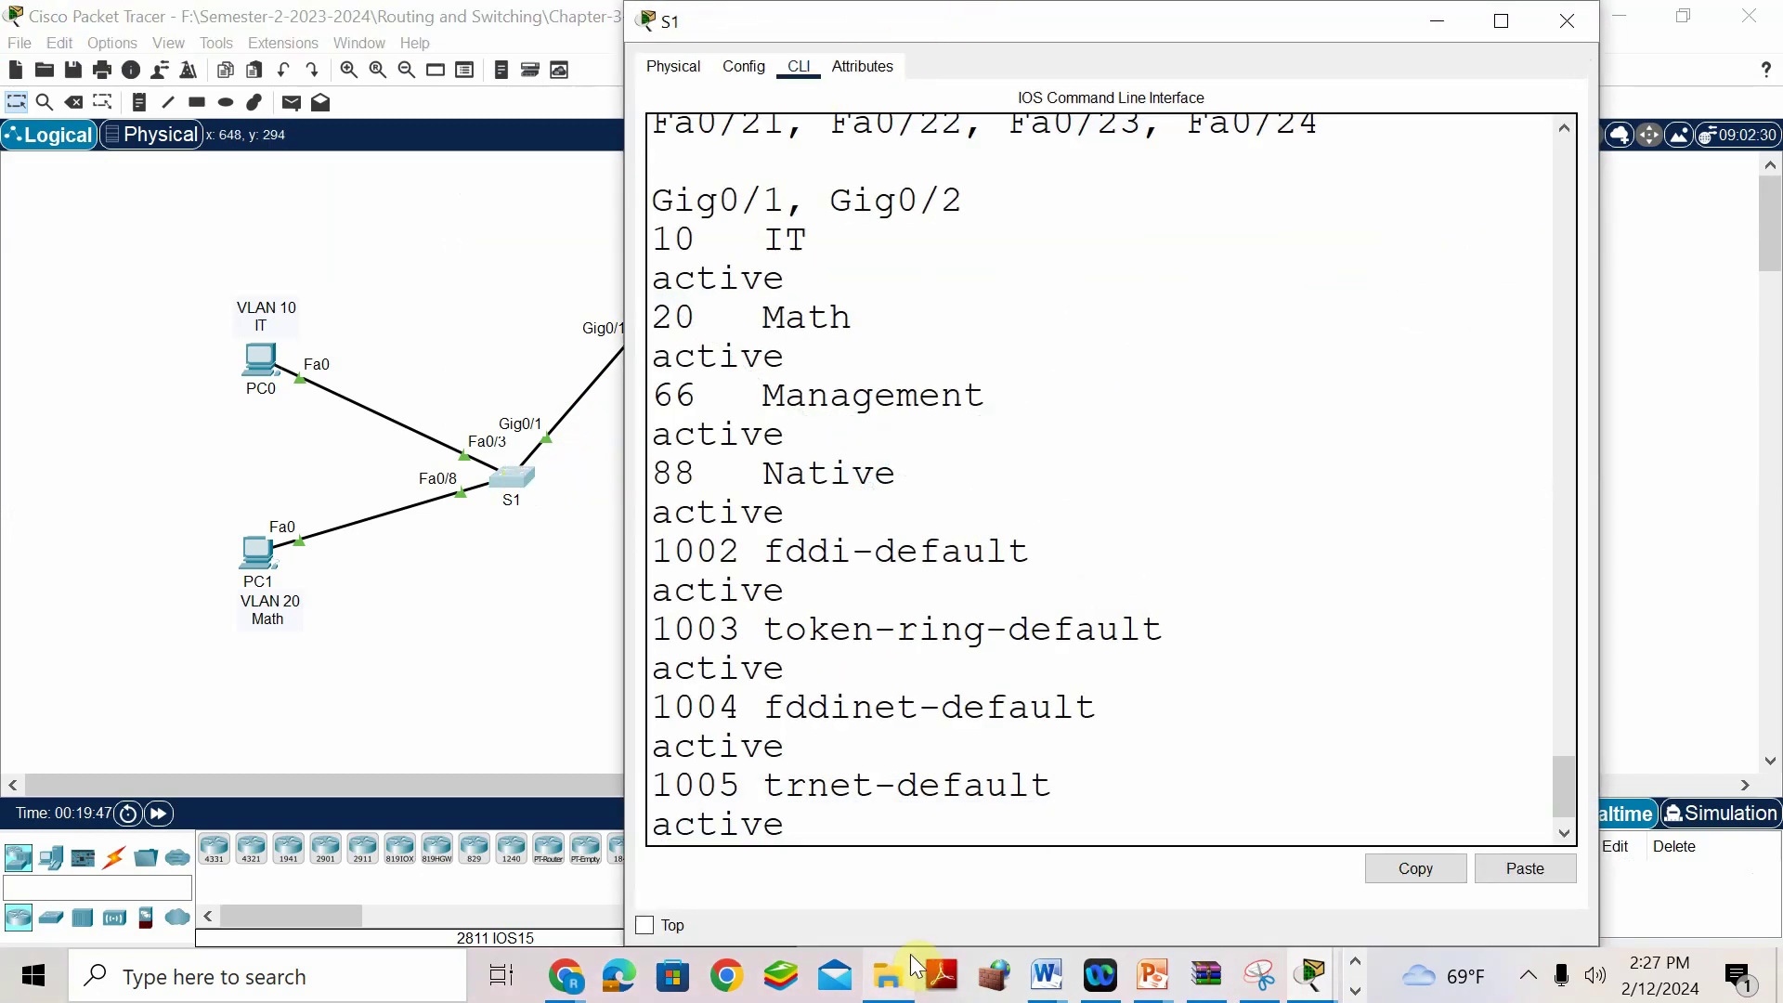
{"action": "key", "text": "Return"}
{"action": "type", "text": "conf t"}
{"action": "key", "text": "Return"}
Bring up the key-ch-3-Vlan Activity document in Word and place the S1 window beside its port assignment table.
{"action": "left_click", "coordinate": [1047, 975]}
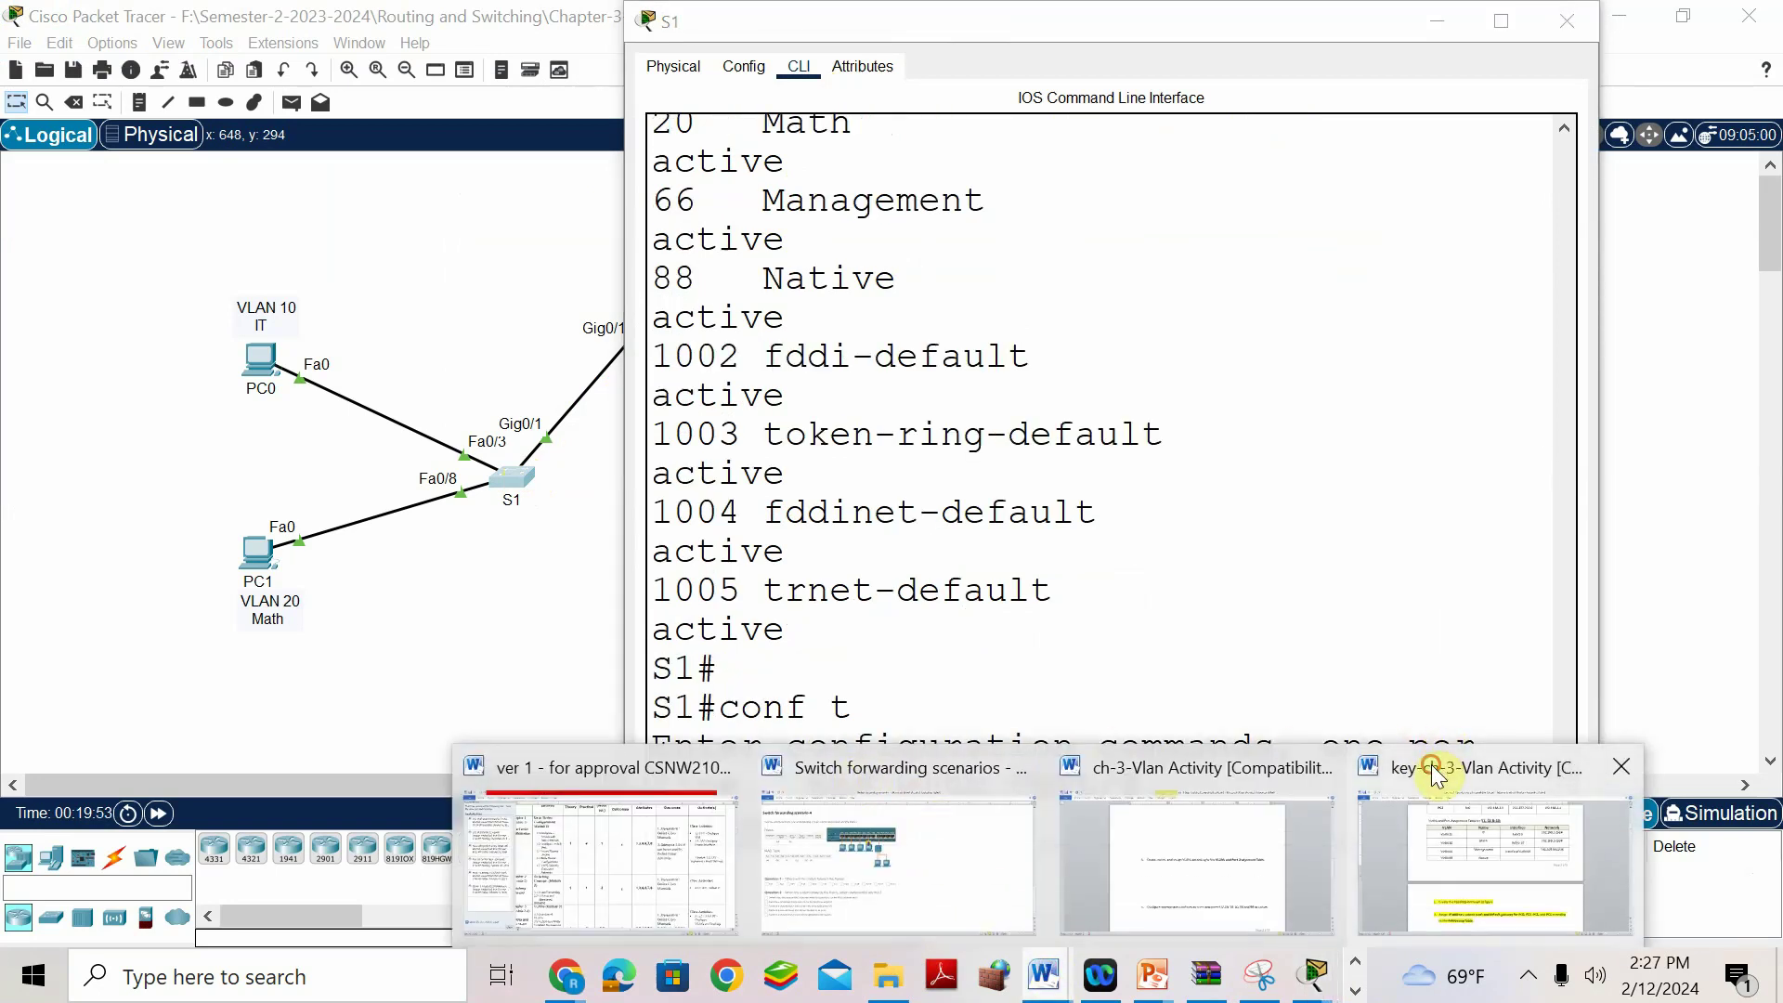
{"action": "left_click", "coordinate": [1430, 765]}
{"action": "mouse_move", "coordinate": [1335, 973]}
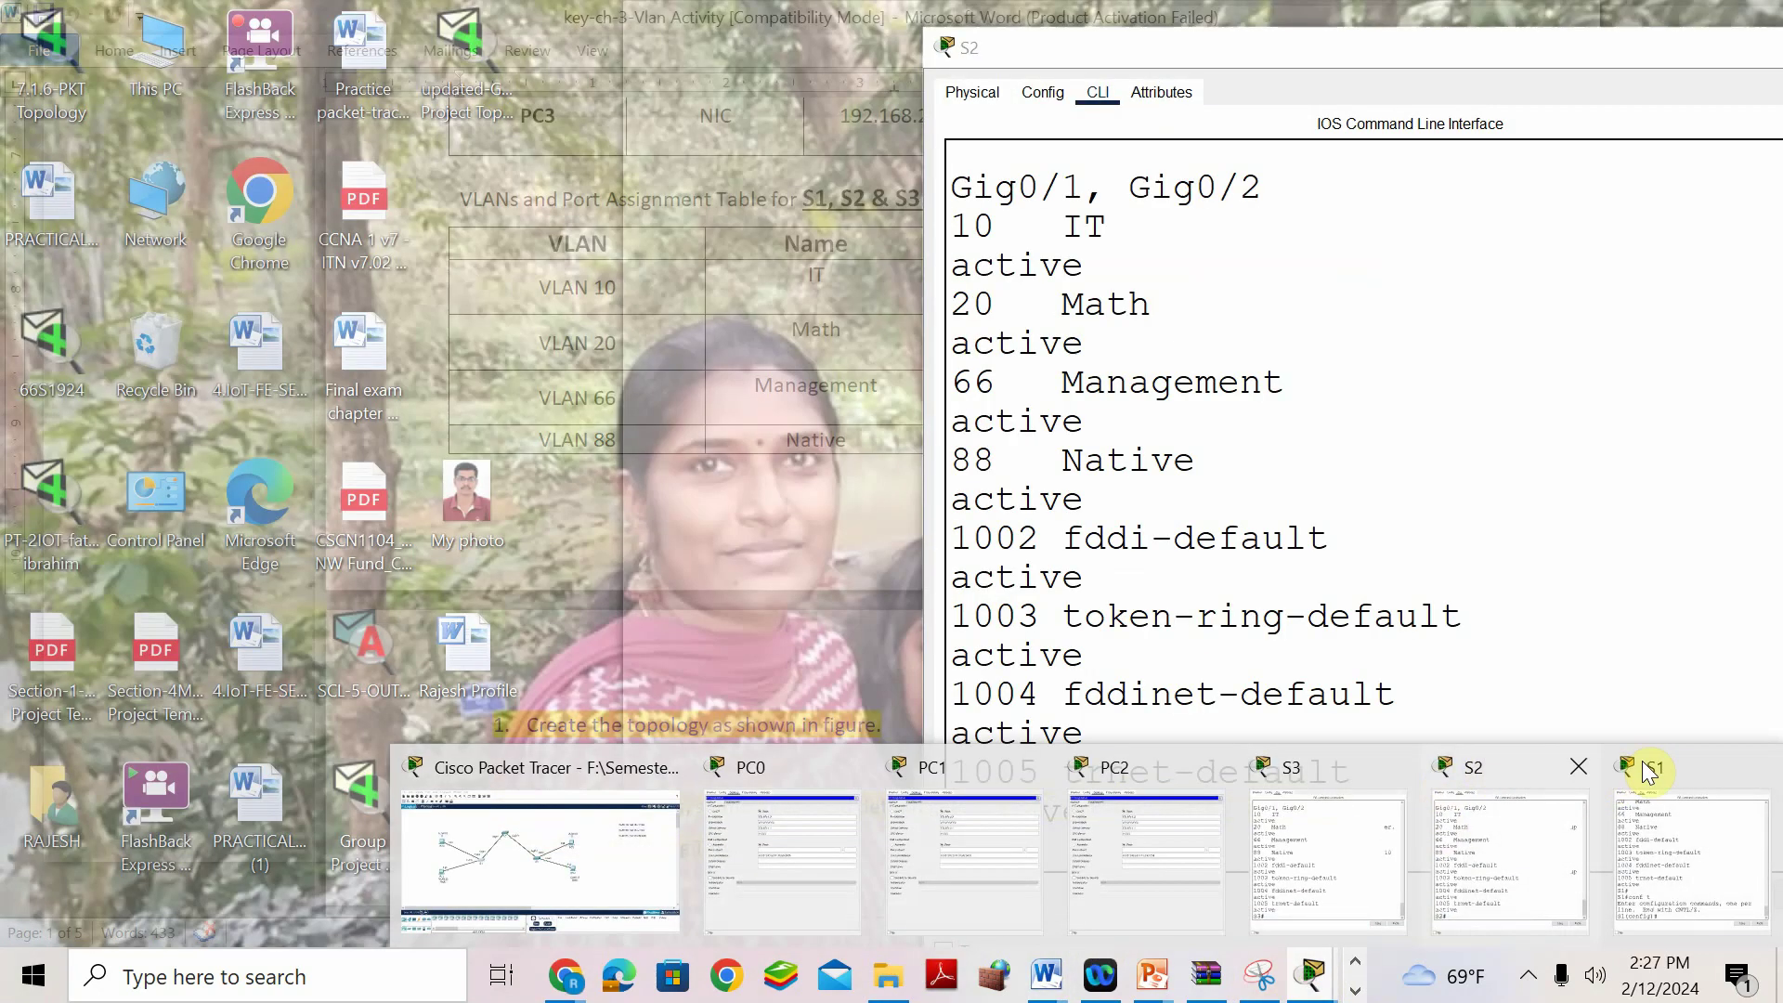
{"action": "left_click", "coordinate": [1637, 771]}
{"action": "left_click_drag", "start_coordinate": [1005, 14], "coordinate": [1532, 52]}
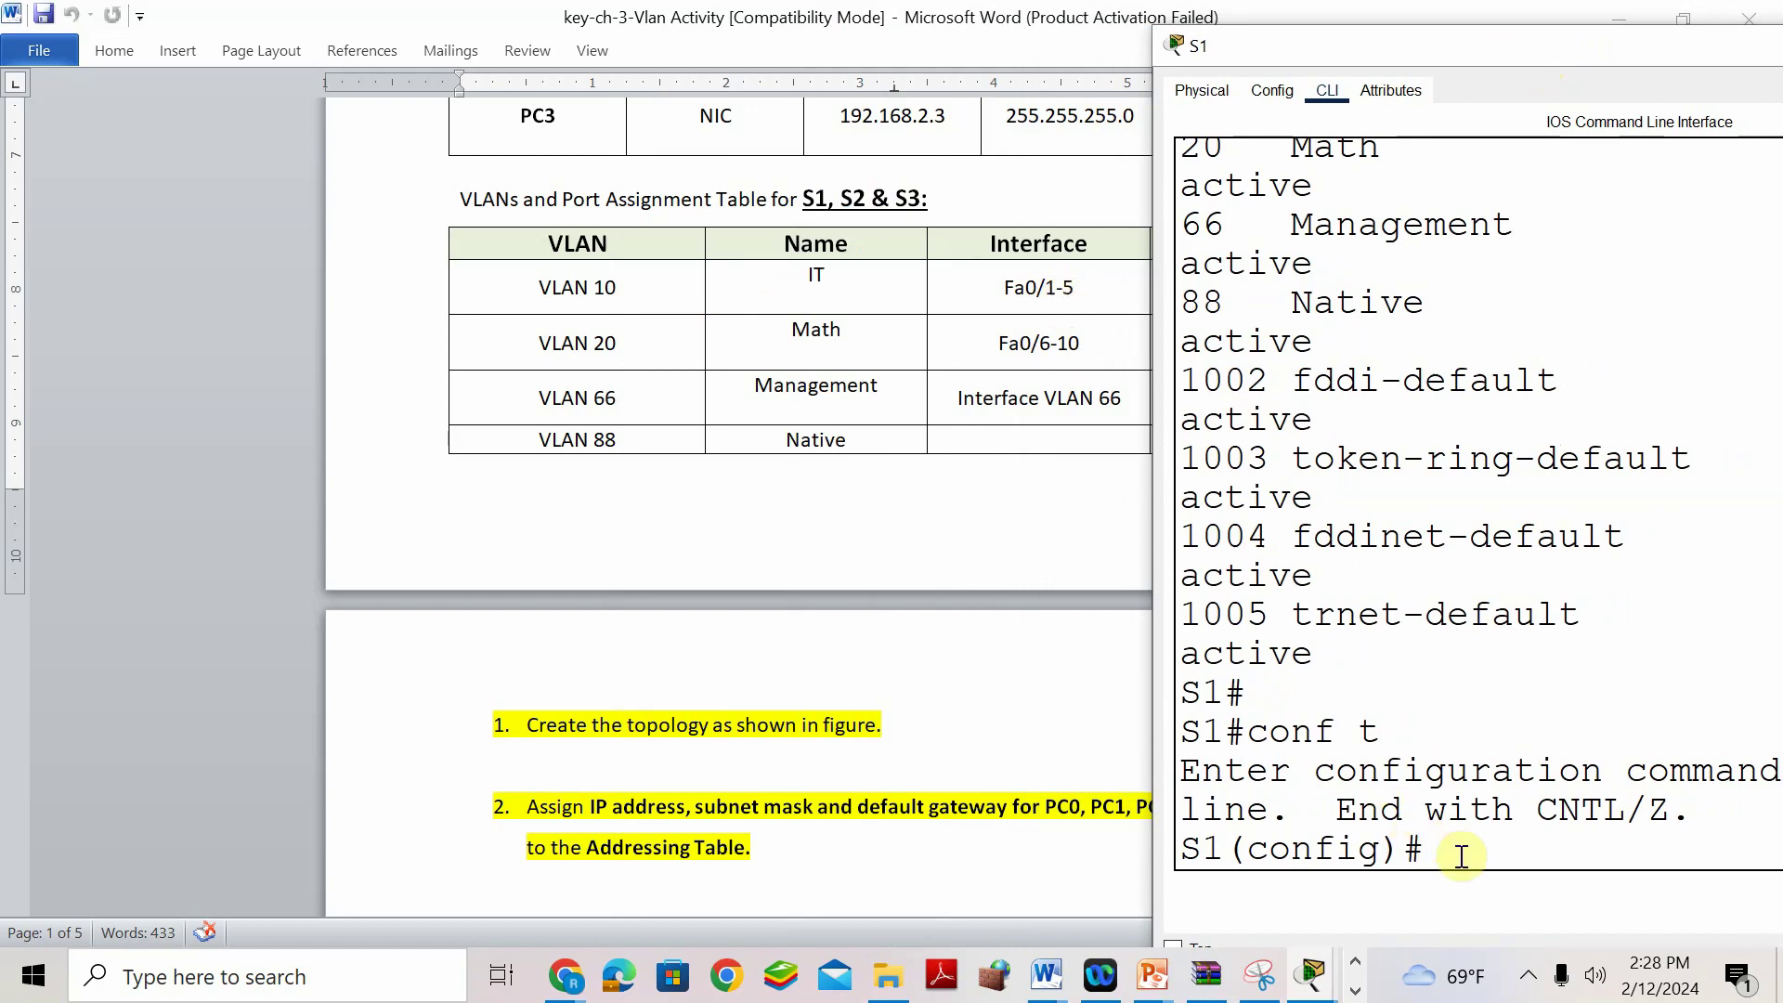
Select interface range fa0/1-5 on S1 and set it to switchport mode access.
{"action": "type", "text": "nt range fa0/1-"}
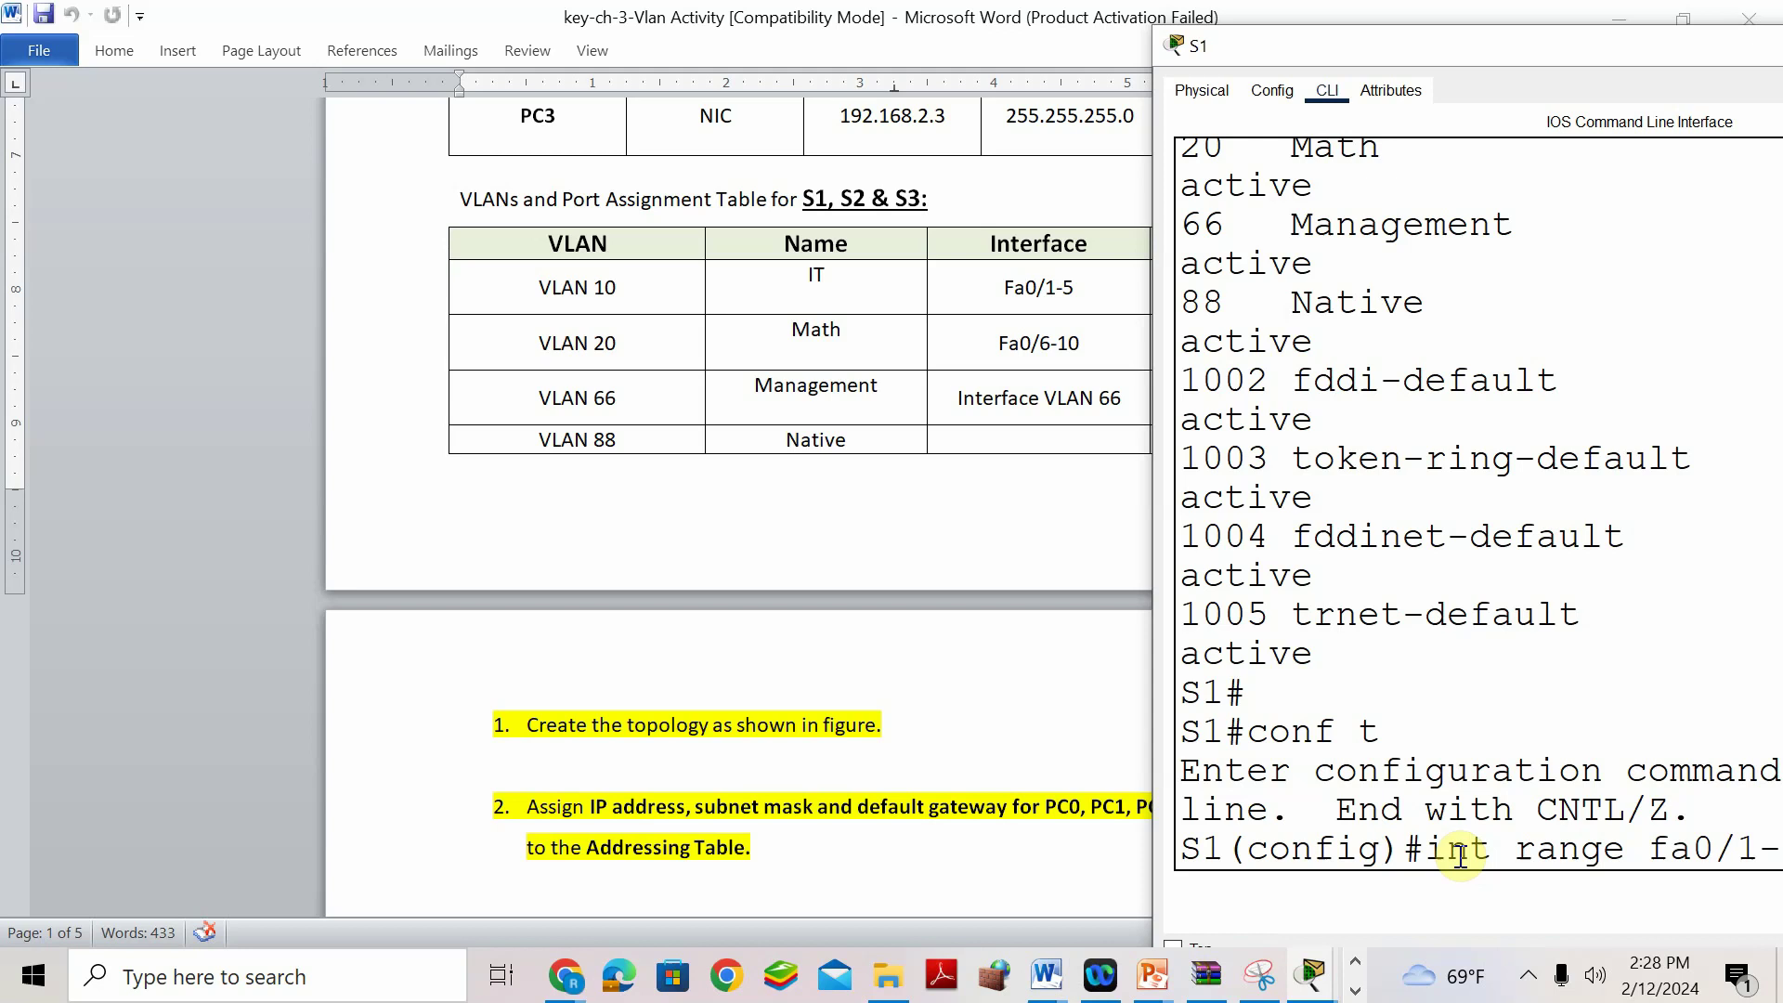
{"action": "key", "text": "Return"}
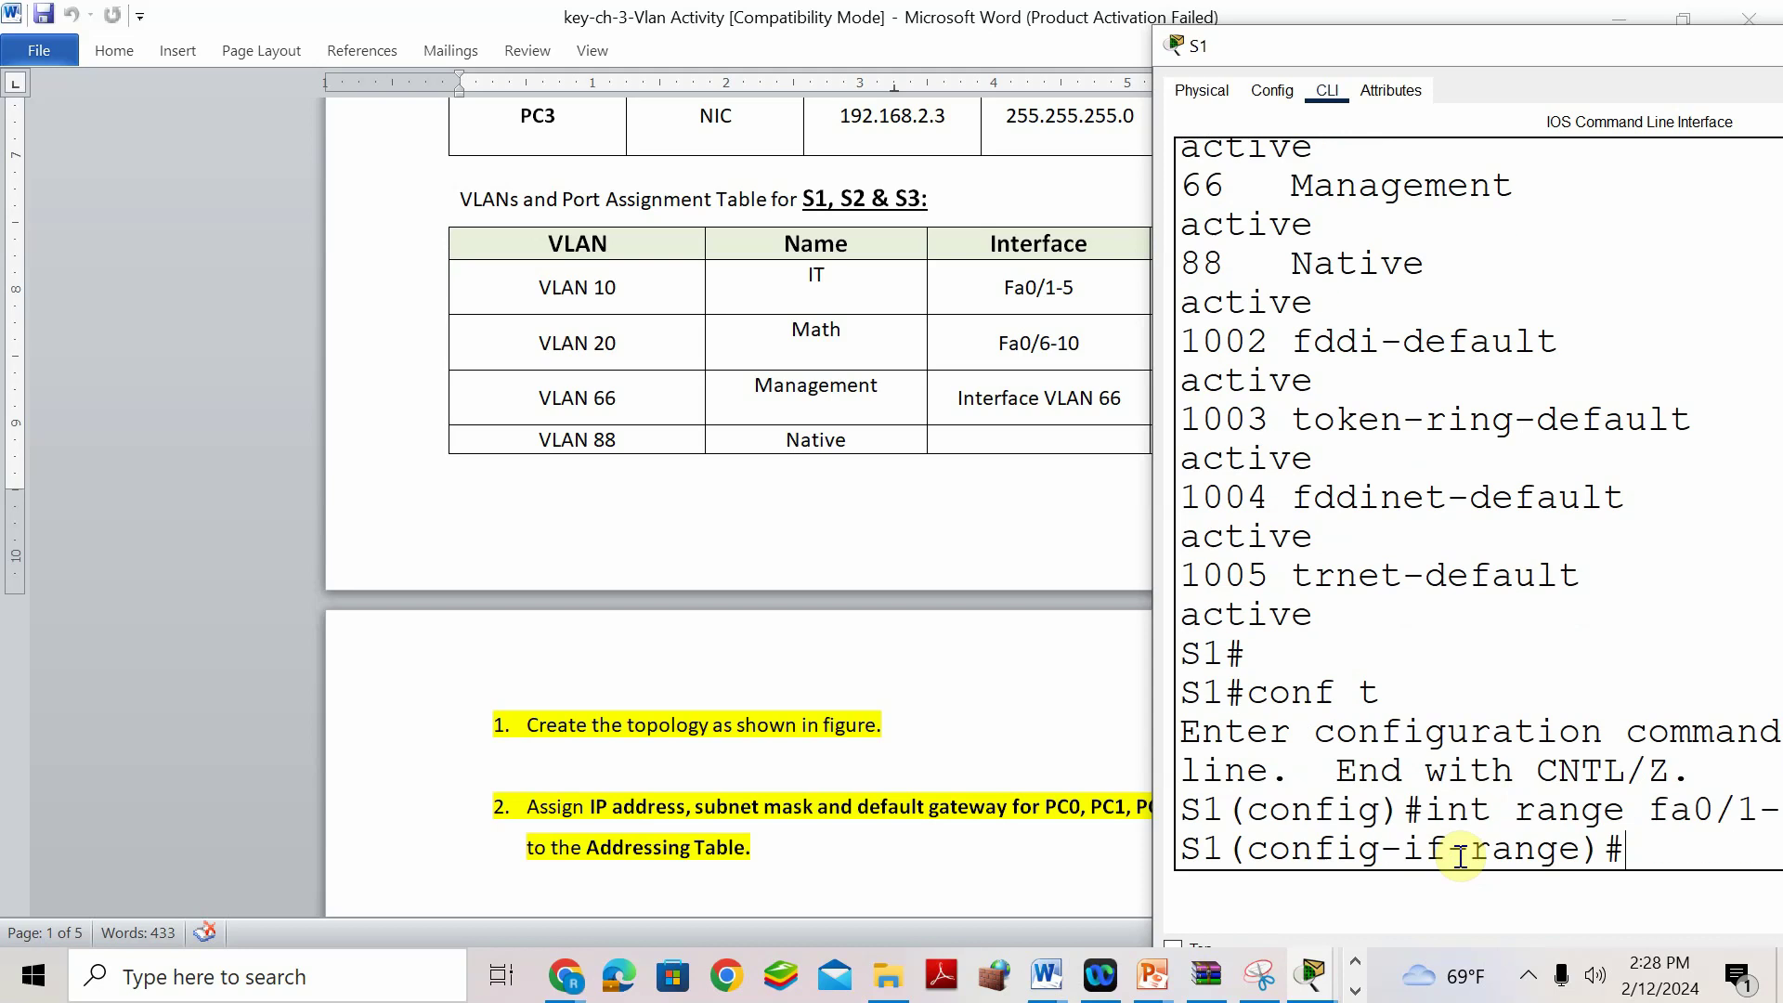
{"action": "type", "text": "switchp"}
{"action": "left_click_drag", "start_coordinate": [1516, 37], "coordinate": [1212, 33]}
{"action": "left_click", "coordinate": [1716, 41]}
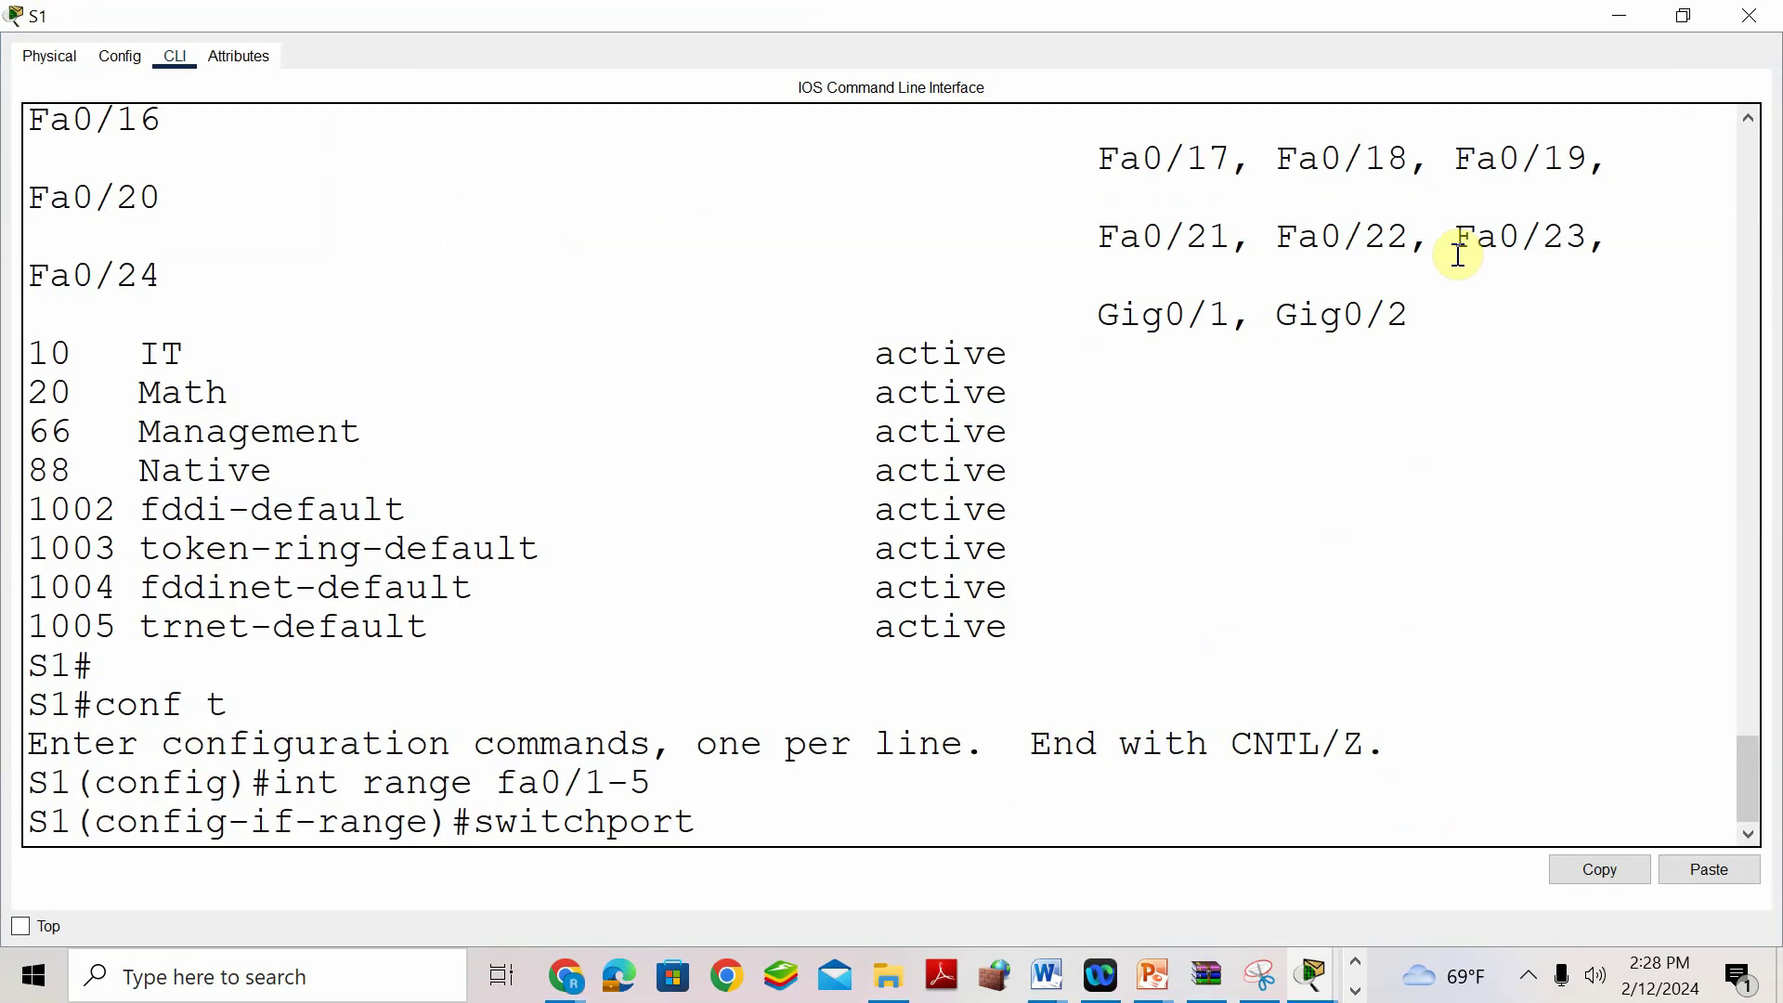
{"action": "type", "text": "ort mode acces"}
{"action": "key", "text": "Tab"}
{"action": "key", "text": "Return"}
Assign S1's fa0/1-5 range to VLAN 10 with switchport access vlan 10 and exit to global configuration mode.
{"action": "type", "text": "a"}
{"action": "key", "text": "BackSpace"}
{"action": "type", "text": "sw"}
{"action": "key", "text": "Tab"}
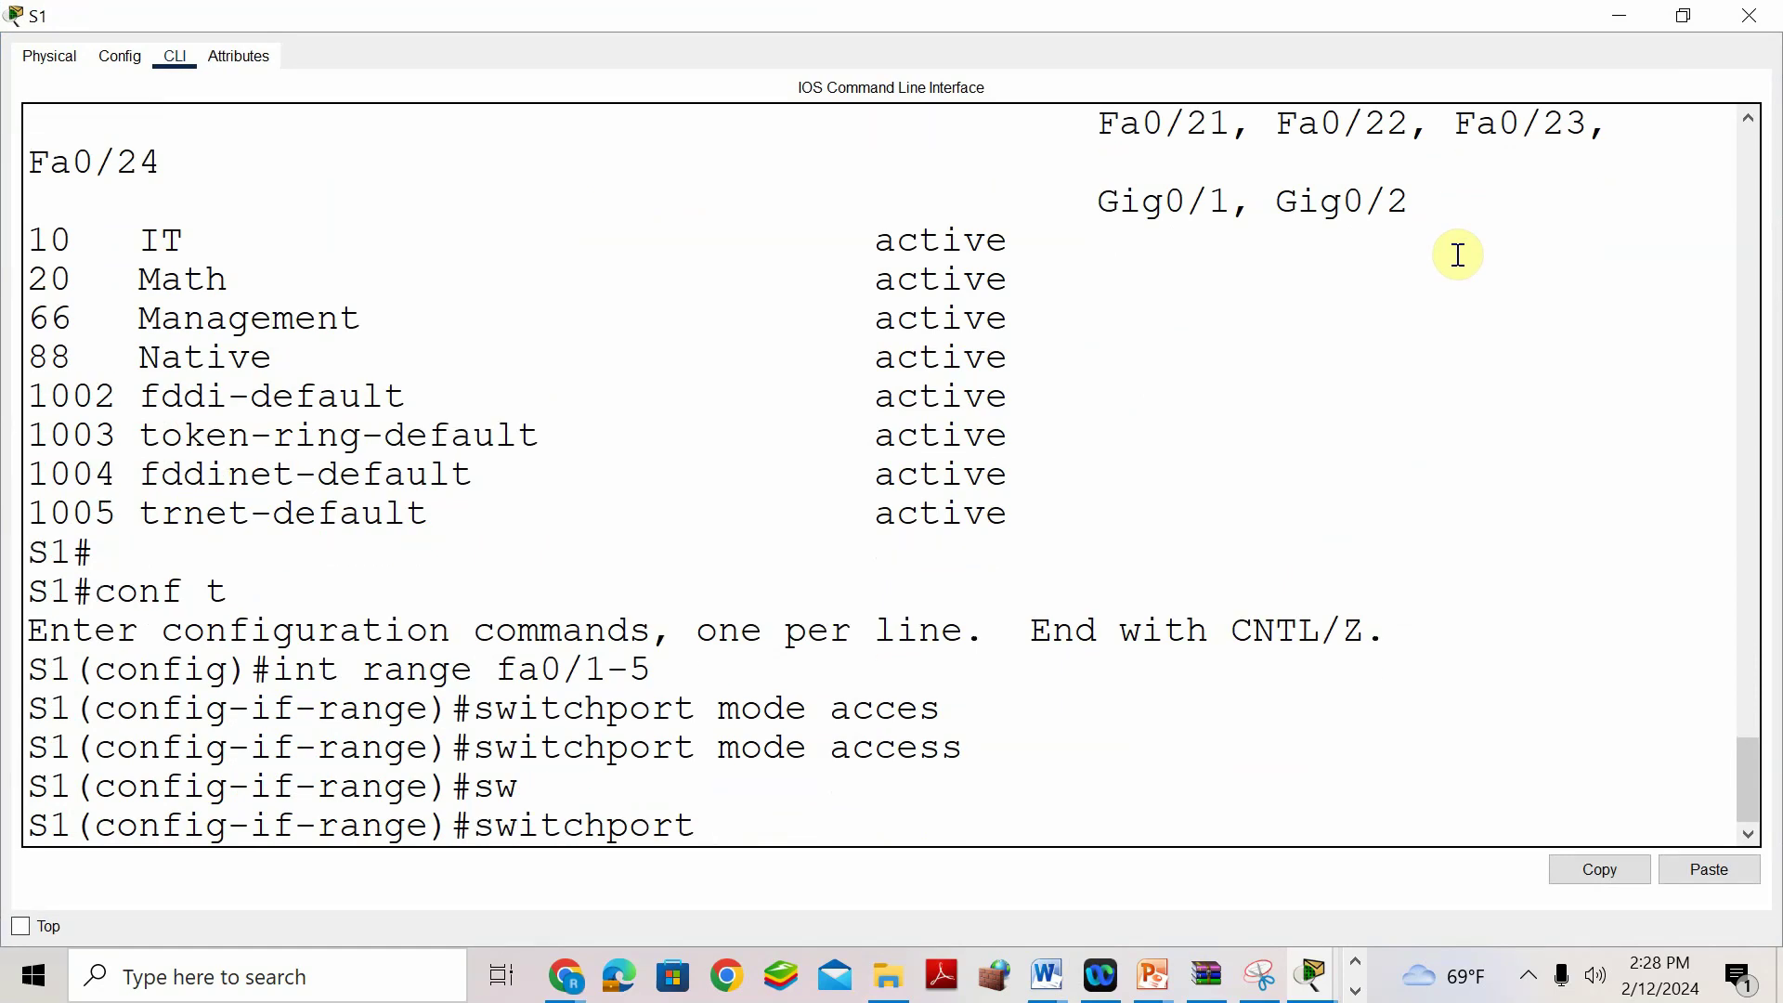
{"action": "type", "text": "ac"}
{"action": "key", "text": "Tab"}
{"action": "type", "text": "vl"}
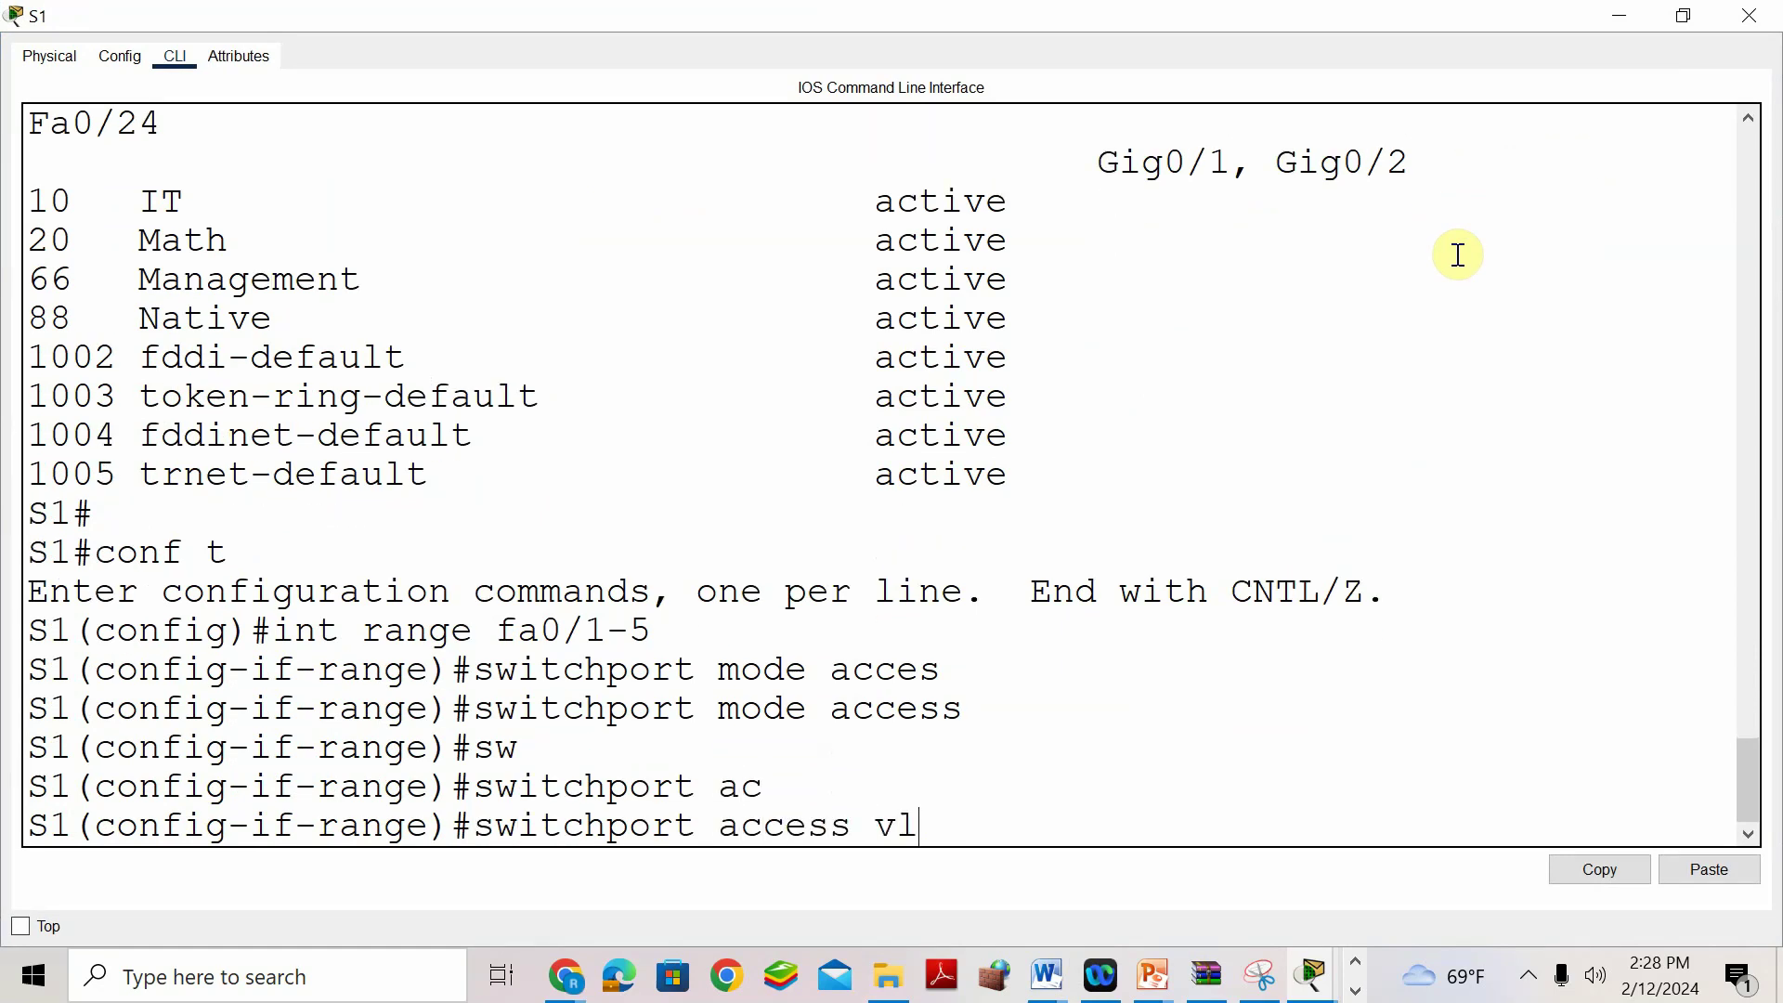
{"action": "type", "text": "an 0"}
{"action": "key", "text": "Return"}
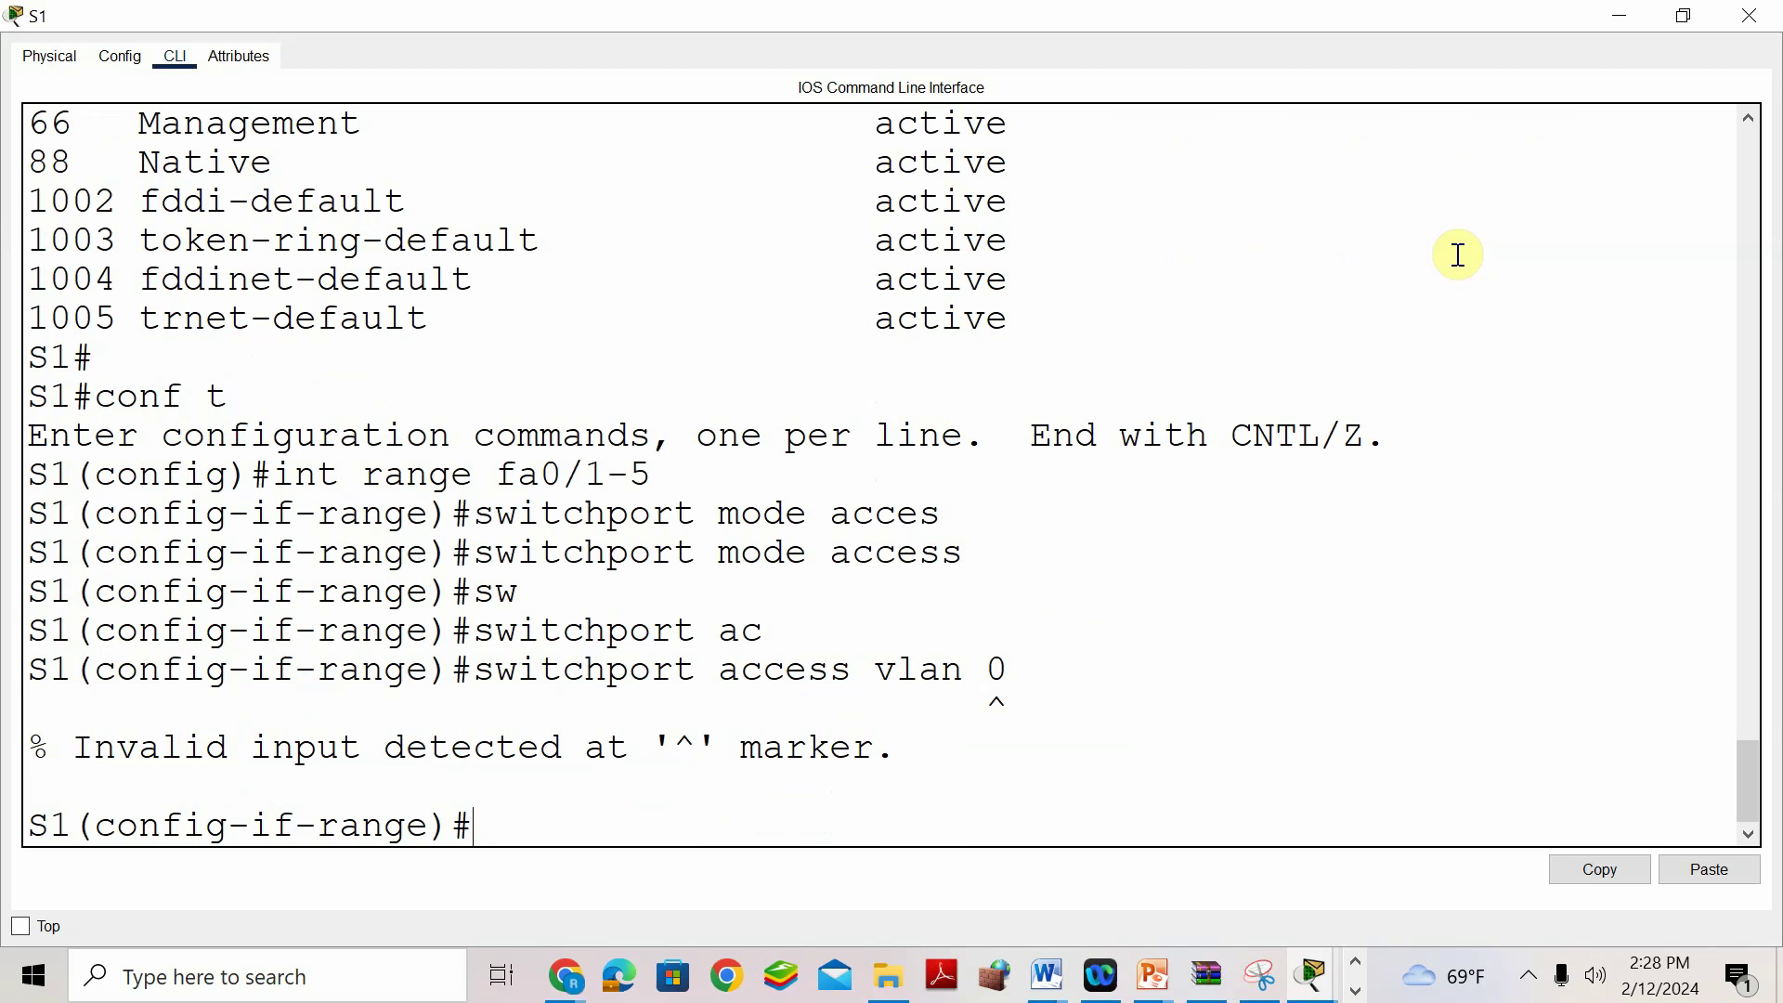
{"action": "key", "text": "Up"}
{"action": "key", "text": "BackSpace"}
{"action": "type", "text": "10"}
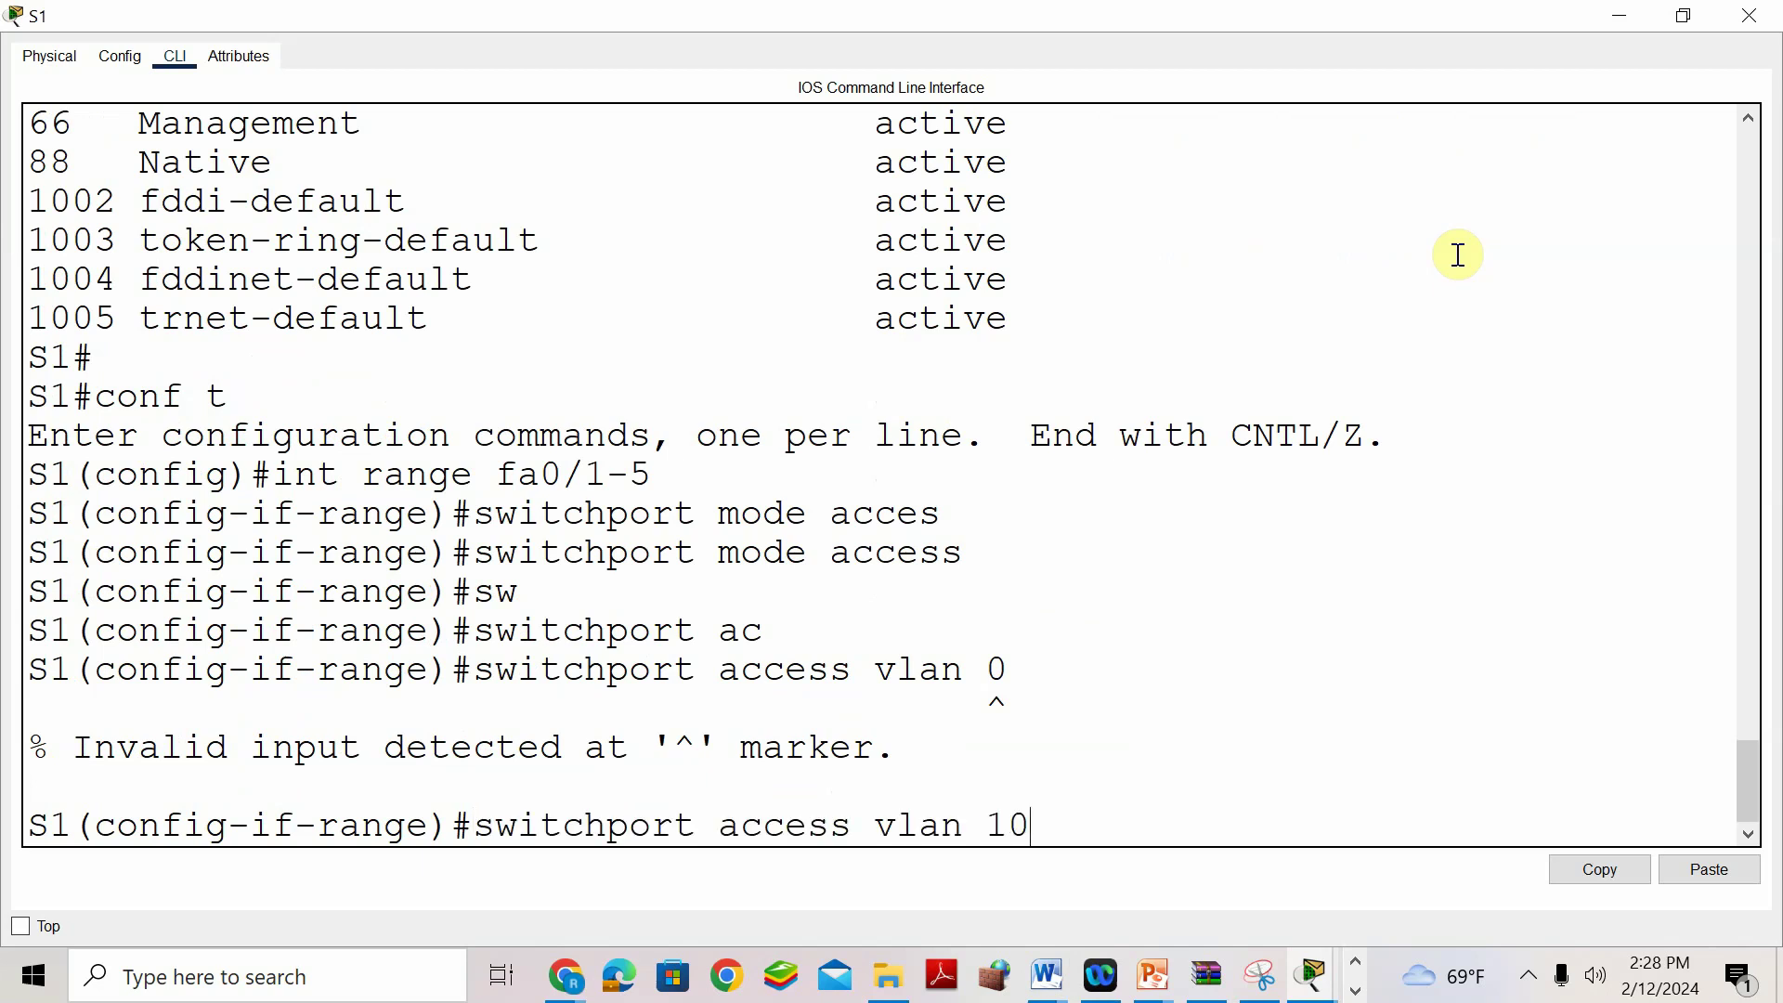
{"action": "key", "text": "Return"}
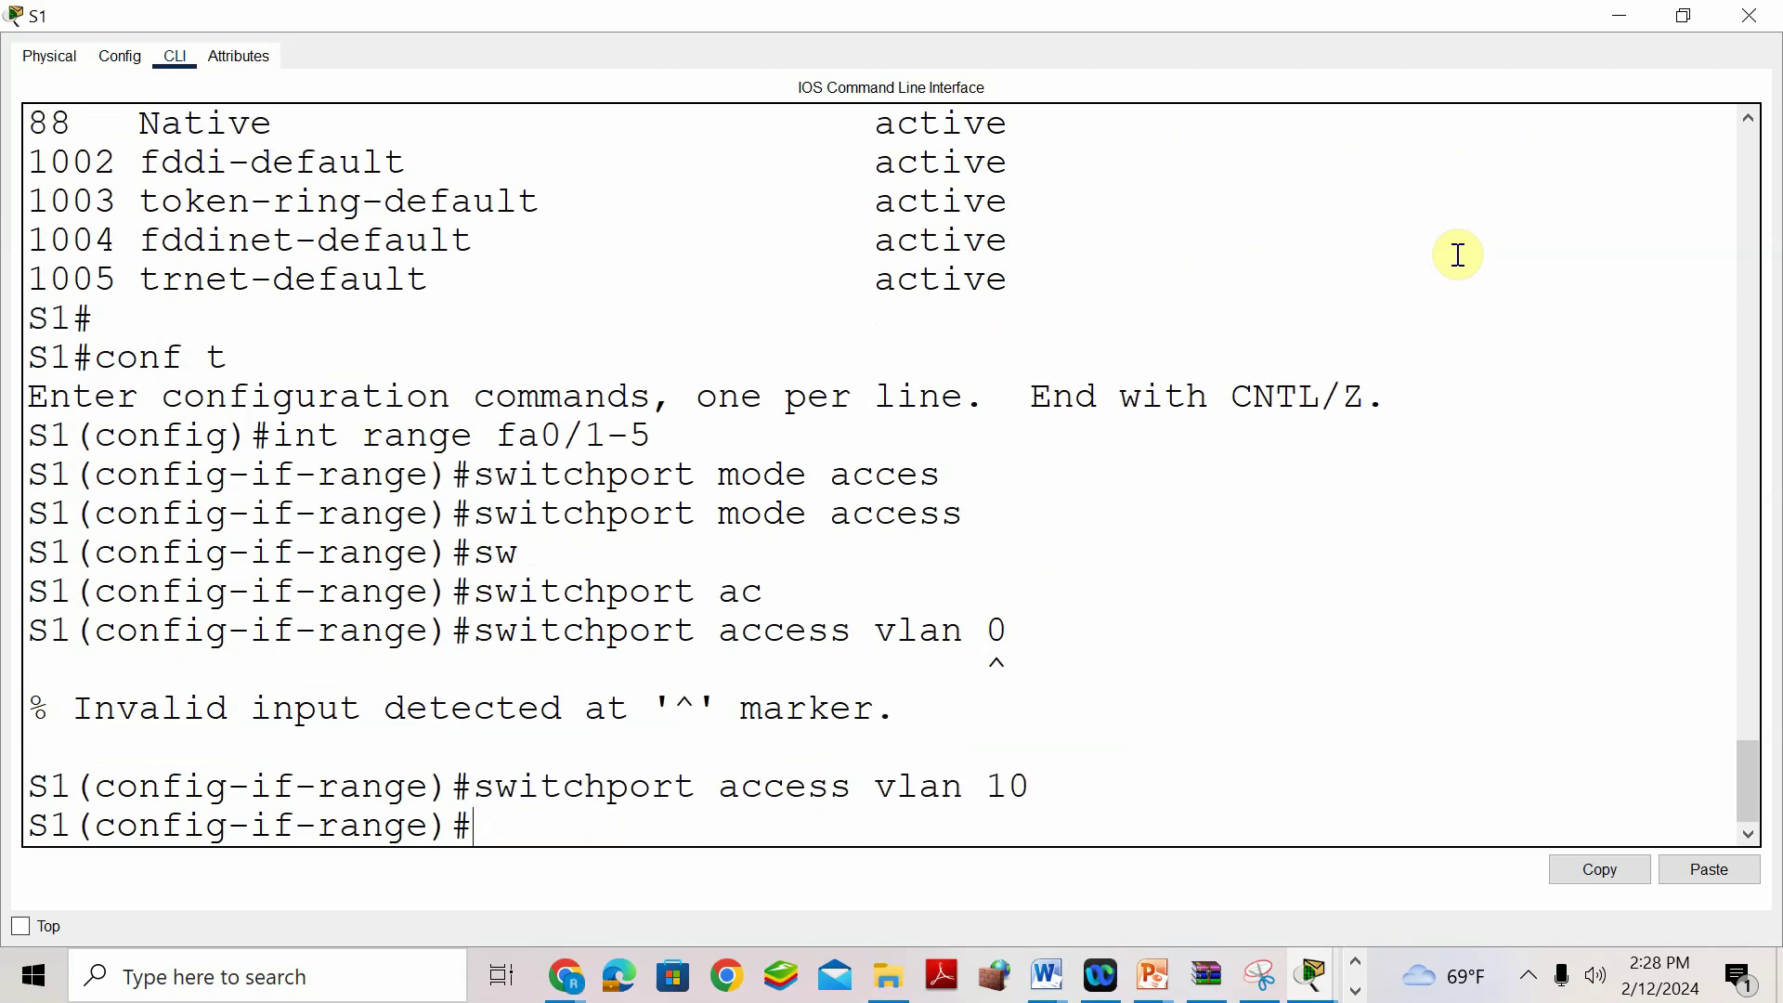
{"action": "left_click_drag", "start_coordinate": [650, 435], "coordinate": [281, 437]}
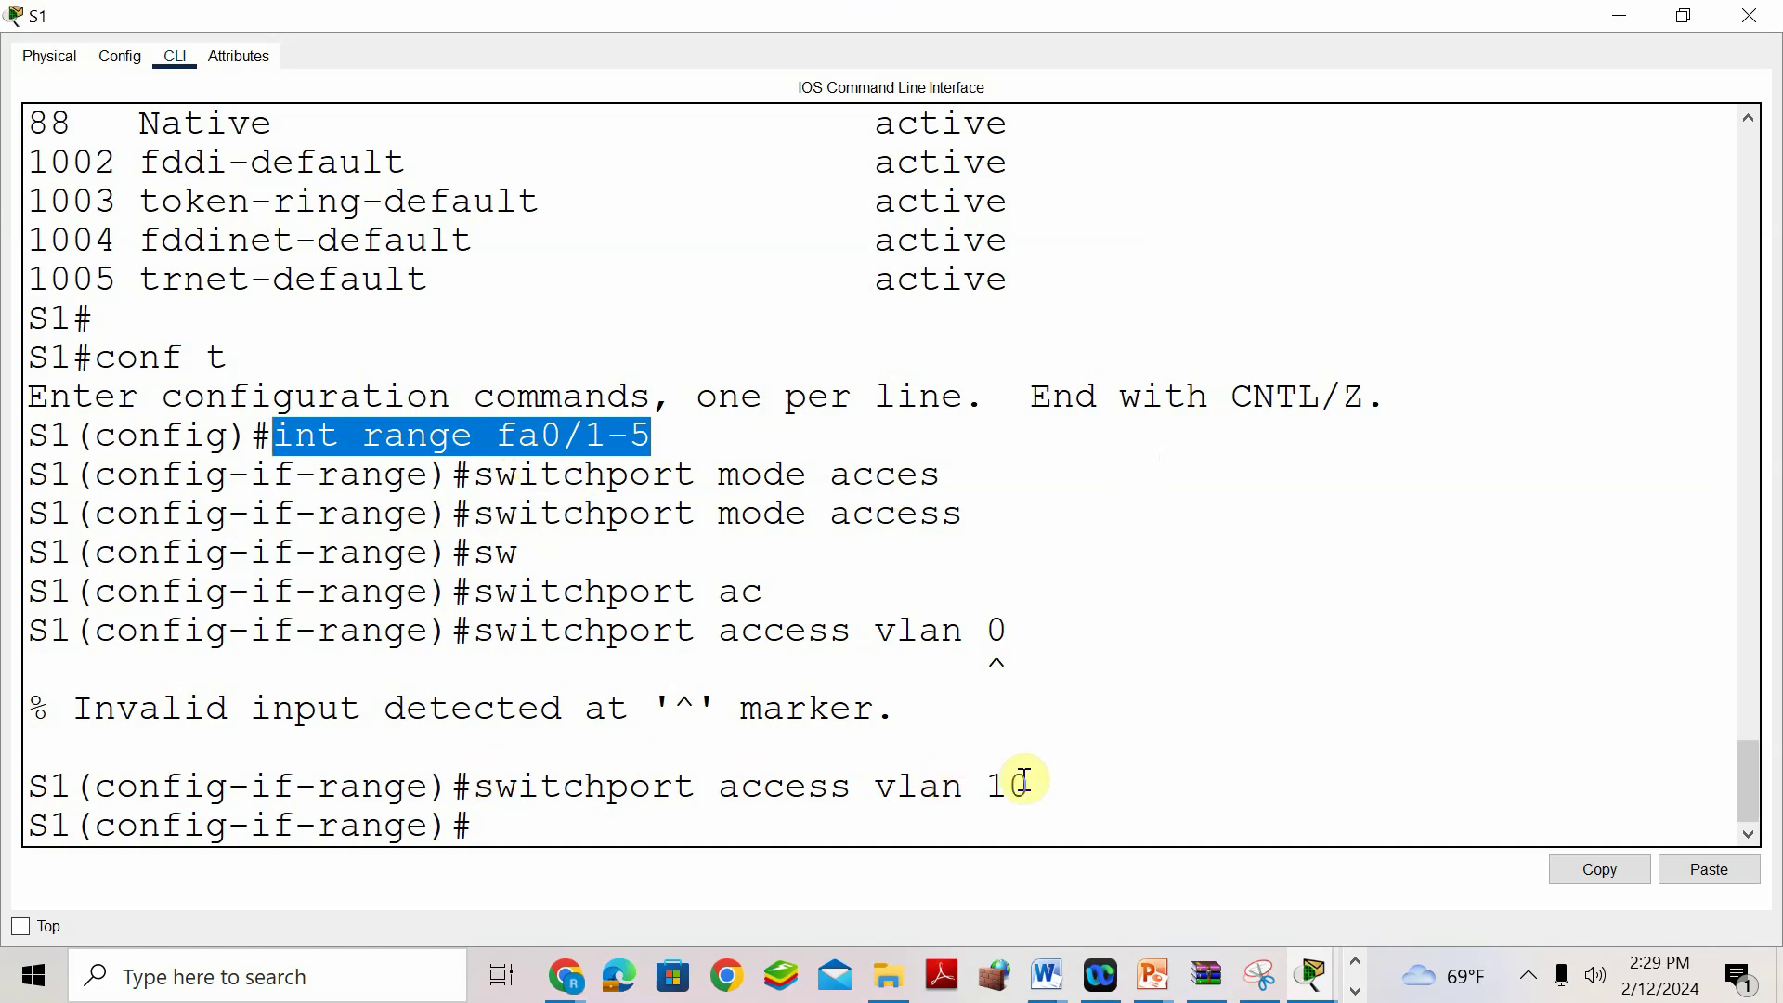
{"action": "left_click", "coordinate": [557, 829]}
{"action": "type", "text": "exit"}
{"action": "key", "text": "Return"}
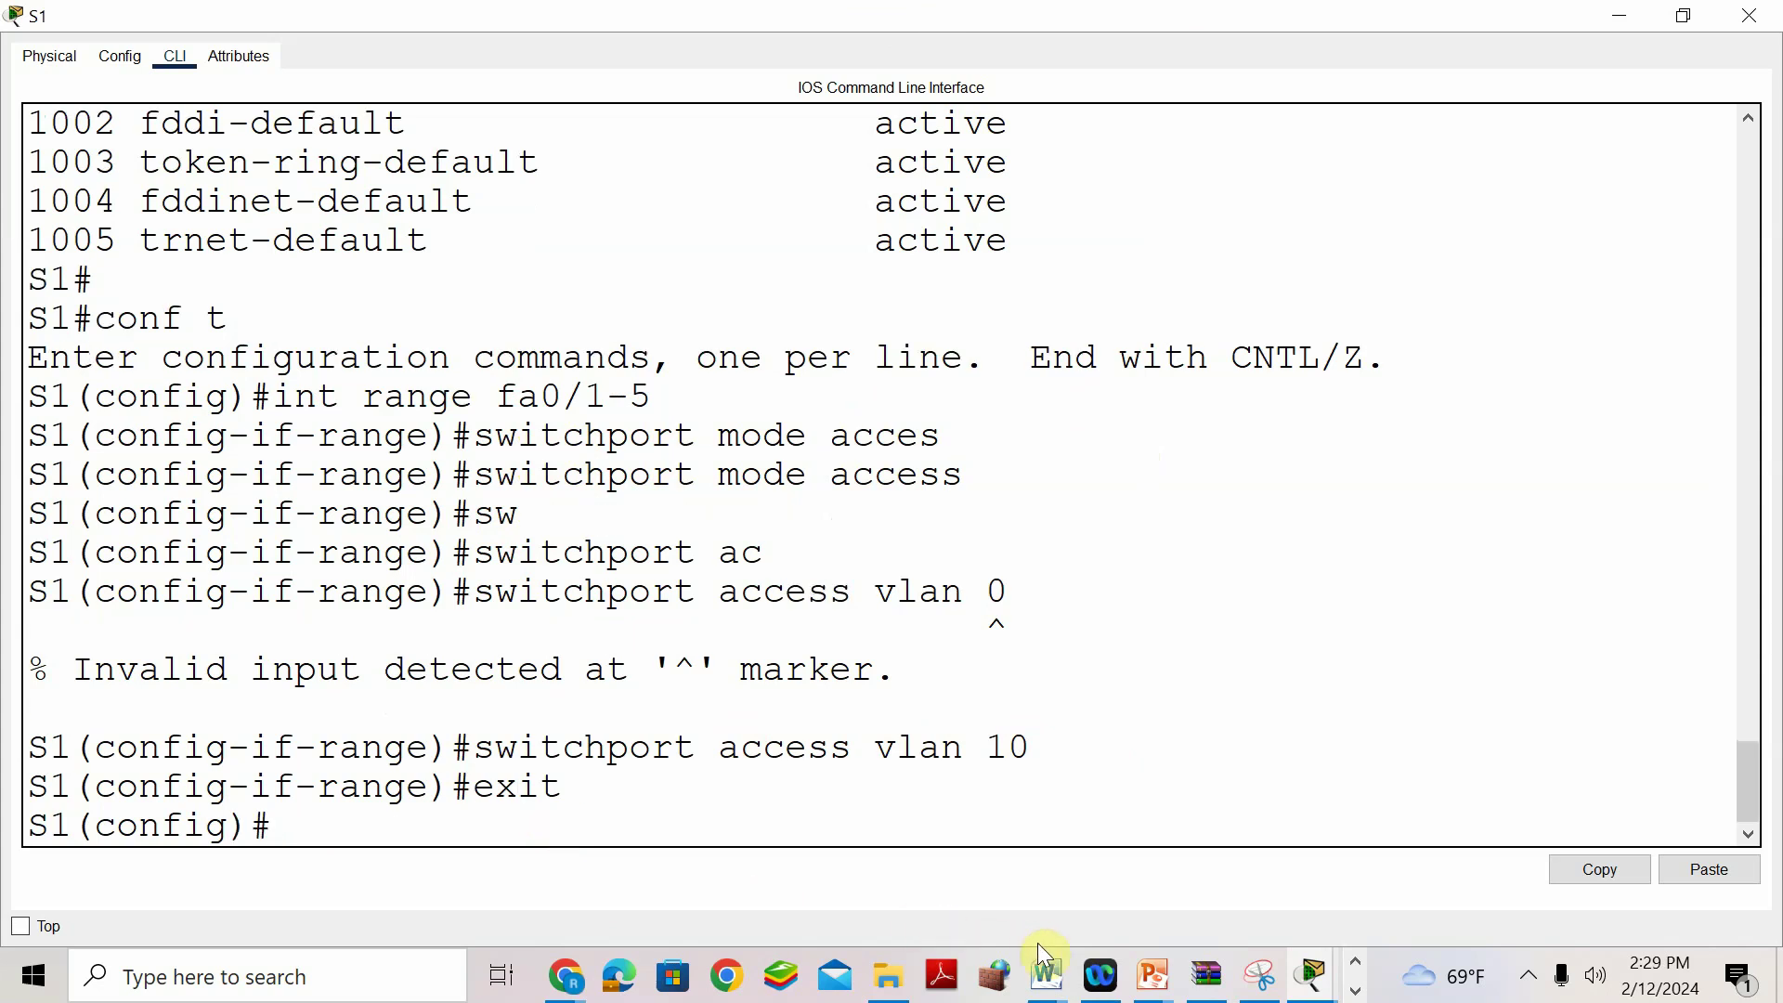
Check the VLAN 20 interface range in the Word table and arrange the S1 window next to it.
{"action": "mouse_move", "coordinate": [1042, 956]}
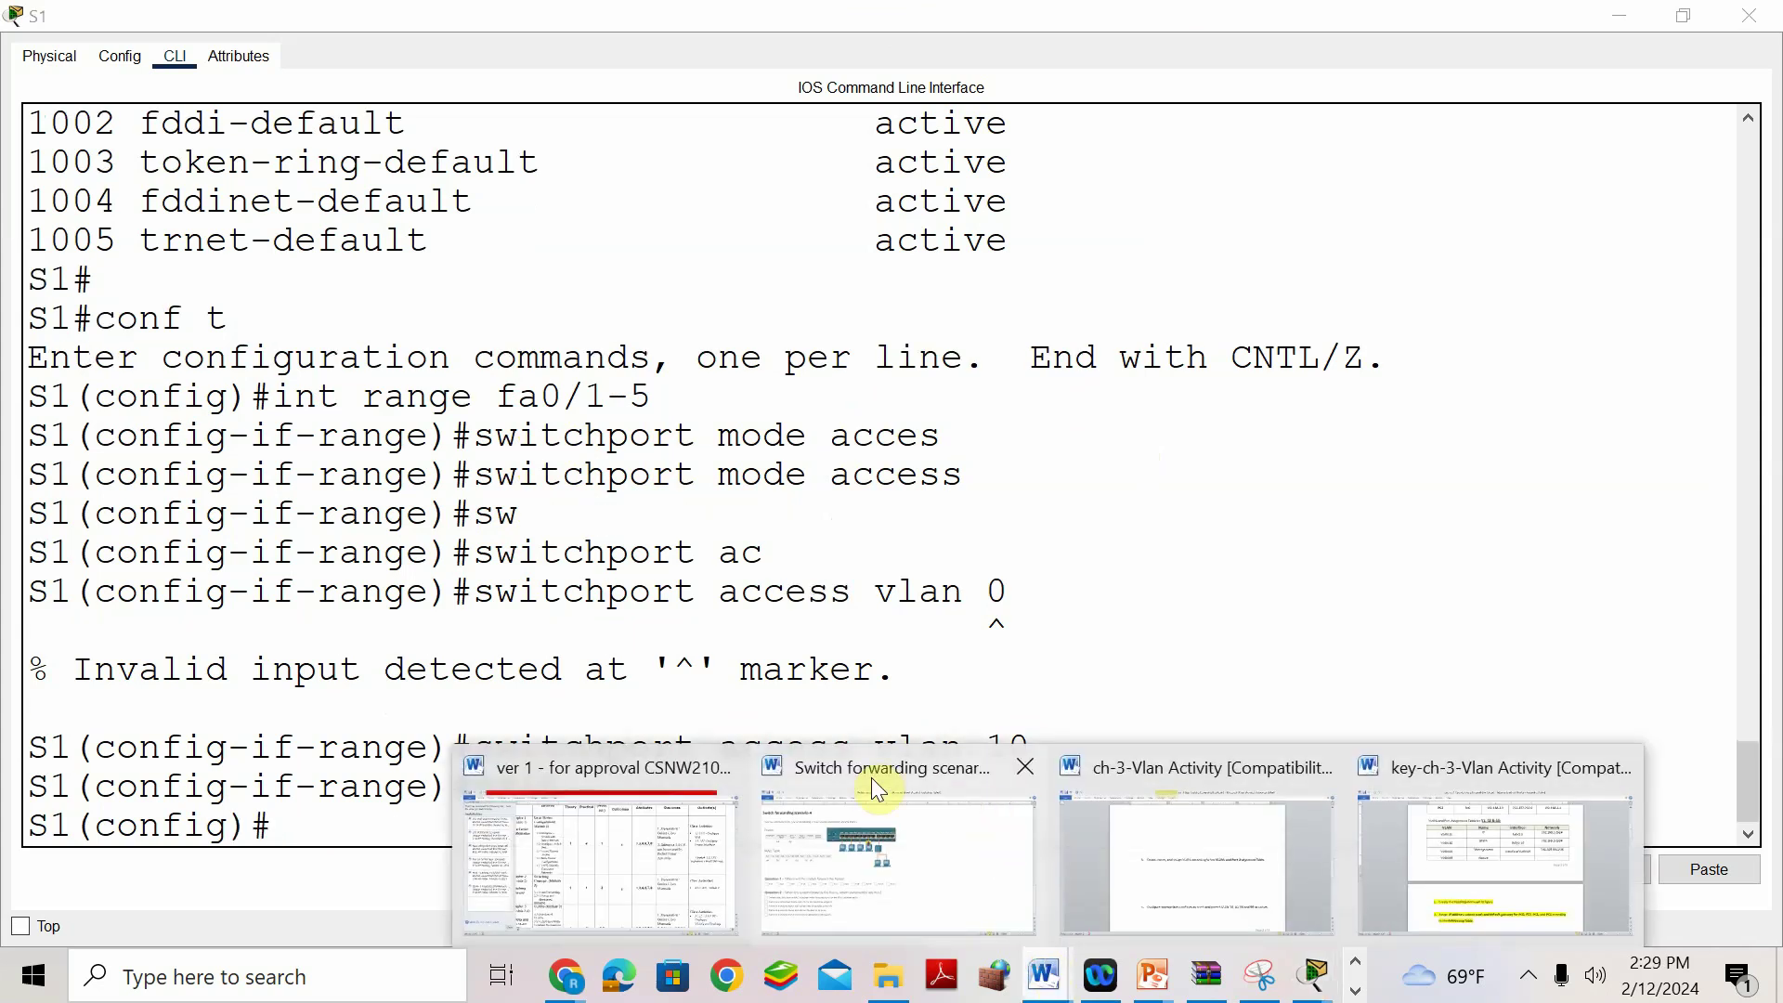
{"action": "left_click", "coordinate": [1415, 788]}
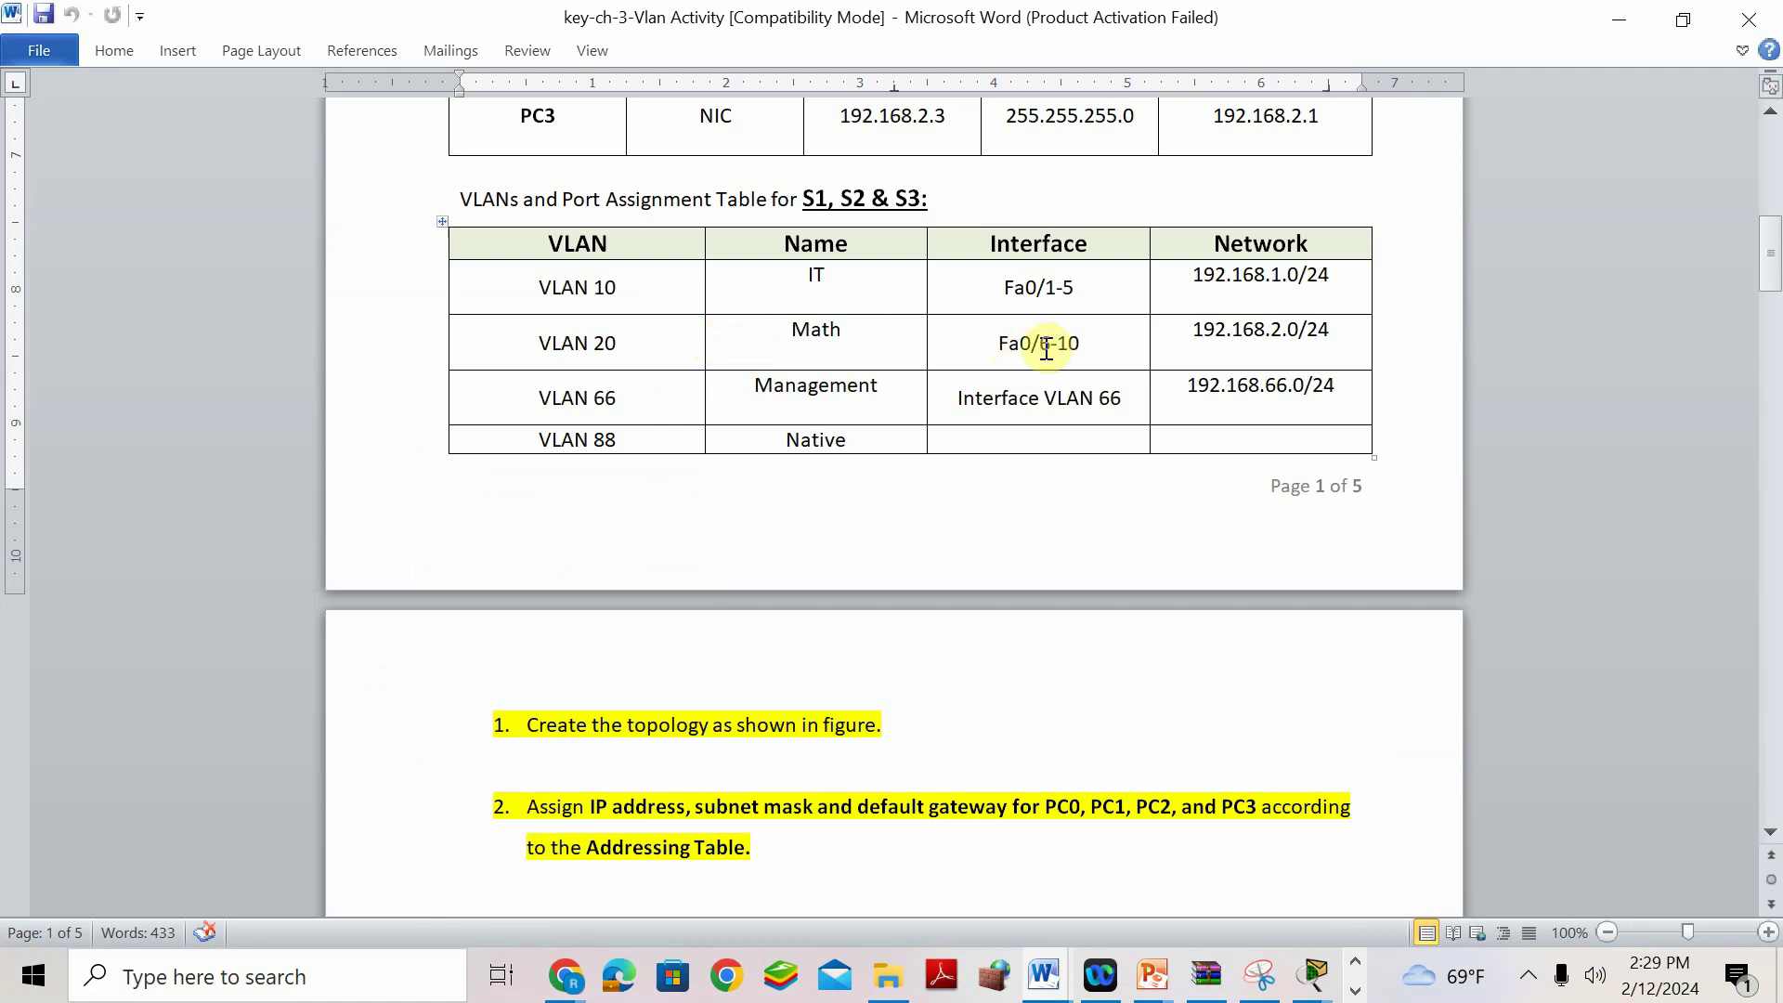
{"action": "mouse_move", "coordinate": [1313, 973]}
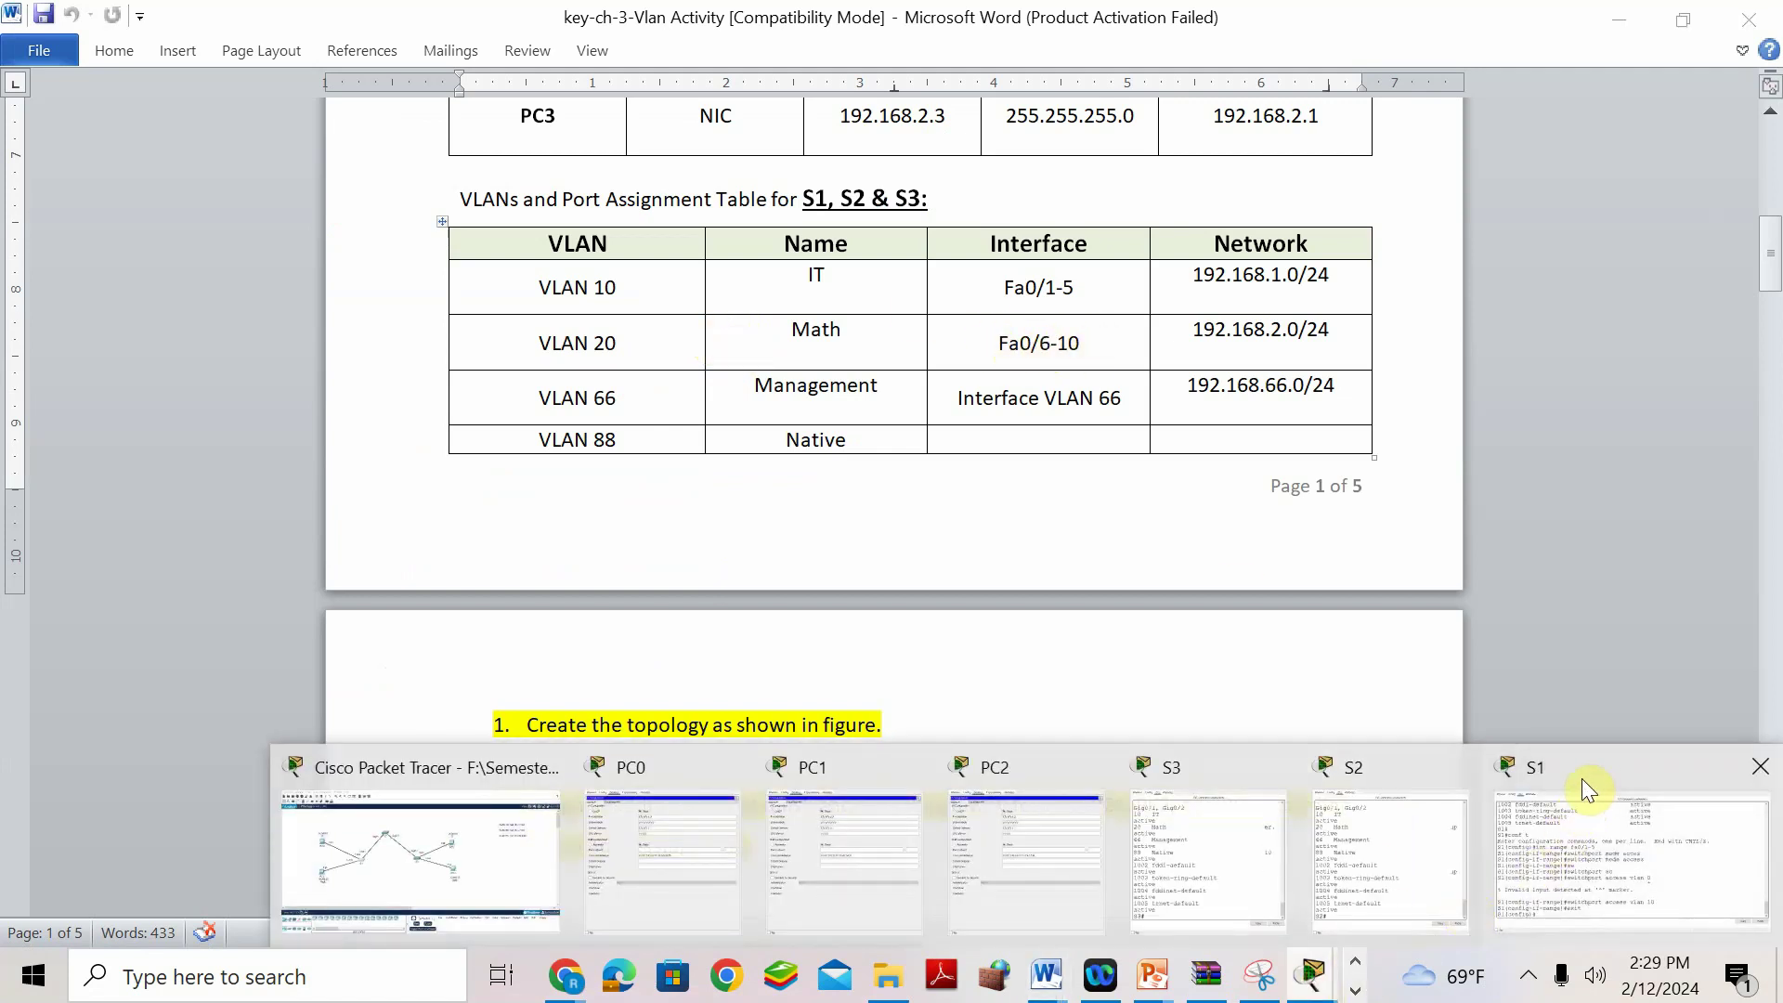
{"action": "left_click", "coordinate": [1538, 780]}
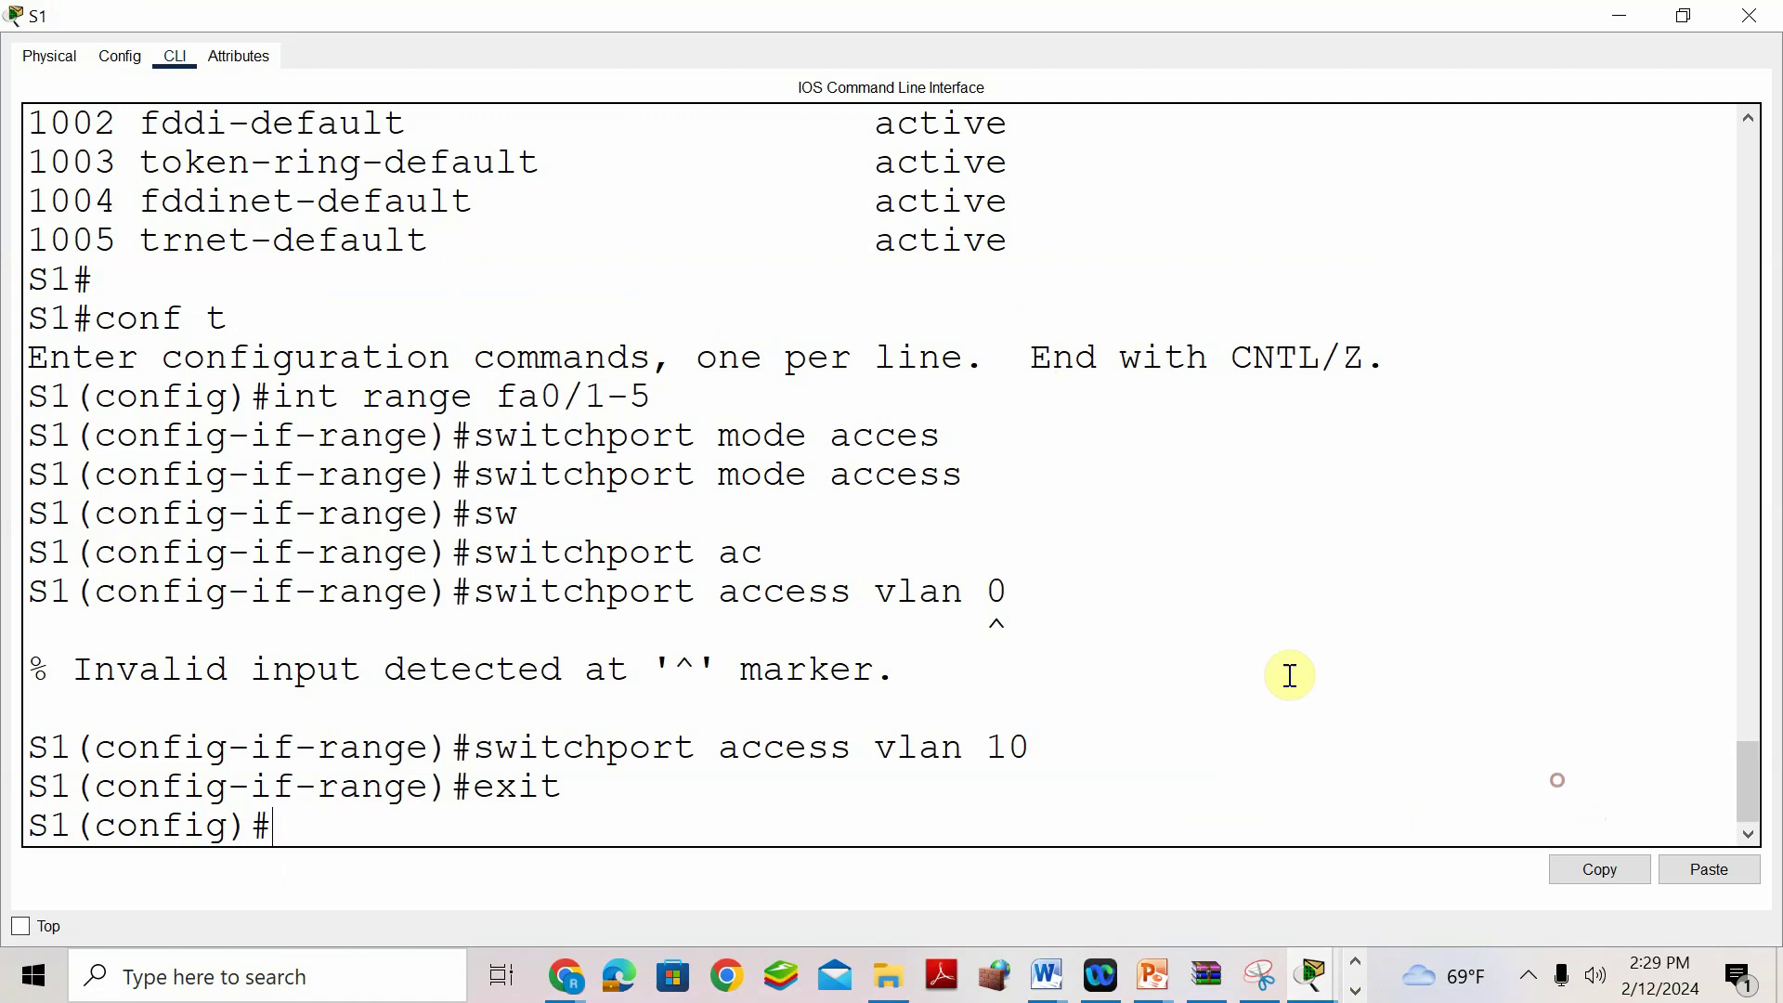
{"action": "left_click", "coordinate": [1750, 14]}
{"action": "mouse_move", "coordinate": [1293, 39]}
{"action": "left_mouse_down"}
{"action": "mouse_move", "coordinate": [1443, 39]}
{"action": "mouse_move", "coordinate": [1311, 21]}
{"action": "left_mouse_up"}
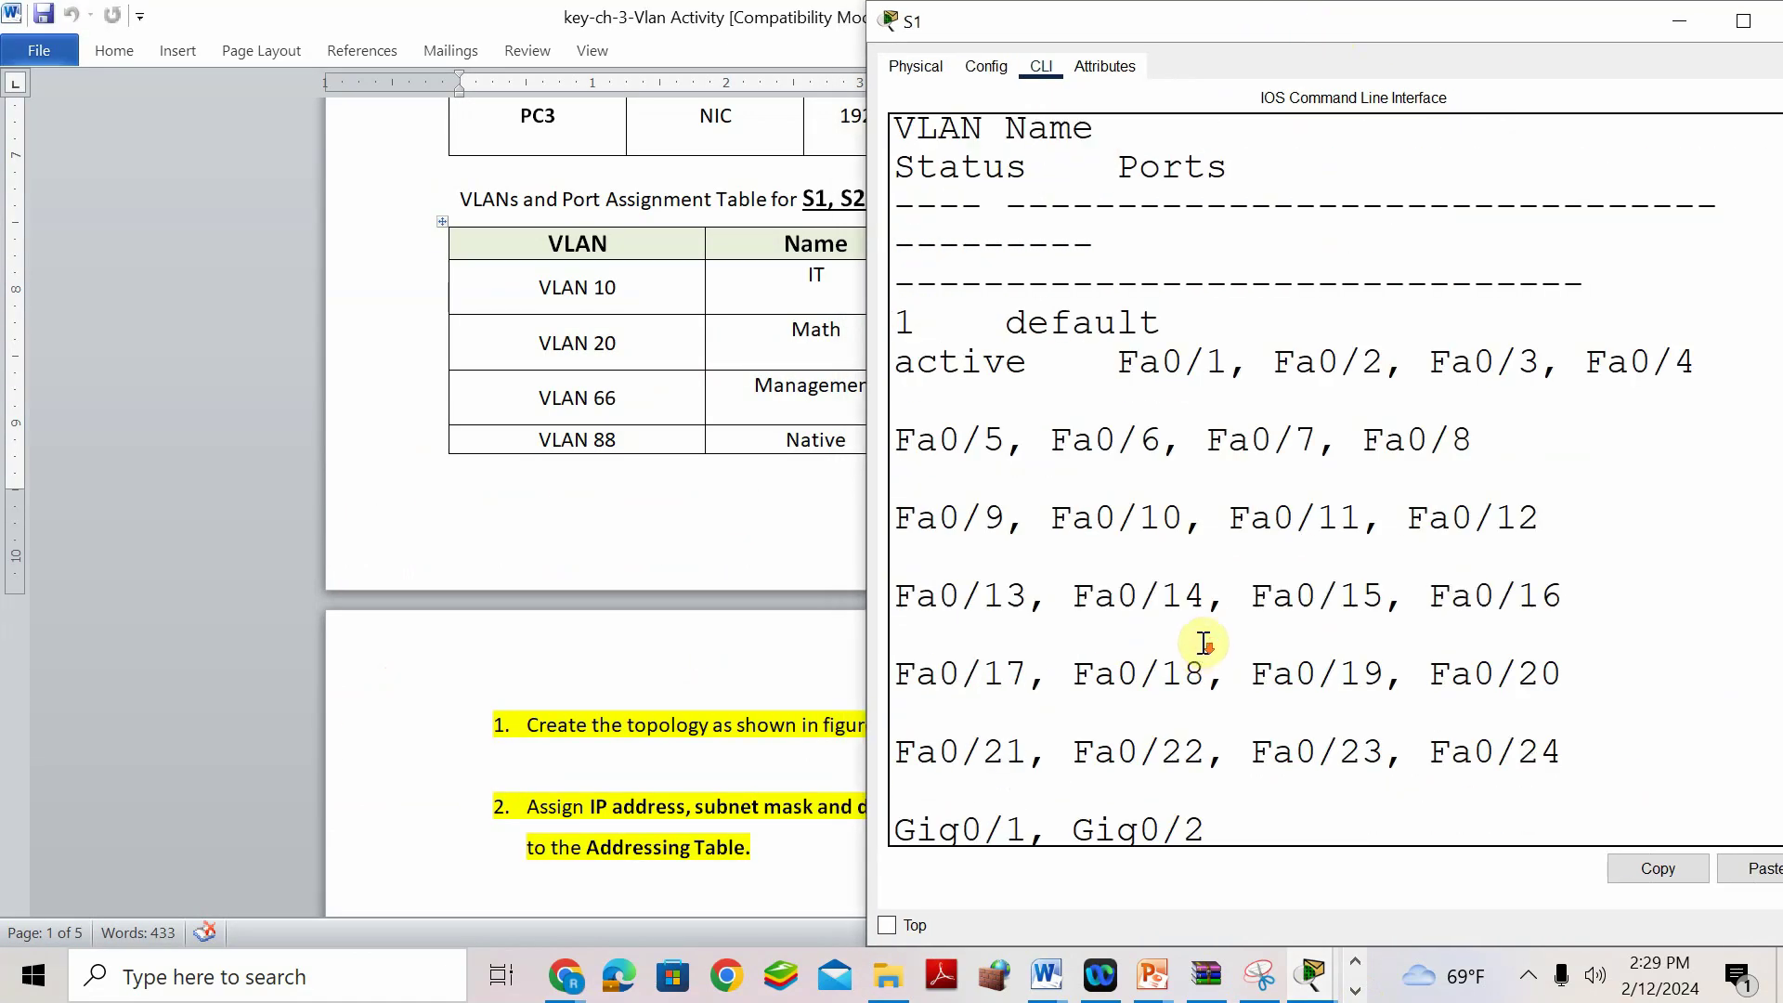
Select interface range fa0/6-10 on S1 and set it to switchport mode access.
{"action": "type", "text": "int rab"}
{"action": "key", "text": "BackSpace"}
{"action": "type", "text": "nge fa0/6-10"}
{"action": "key", "text": "Return"}
{"action": "type", "text": "switchpo"}
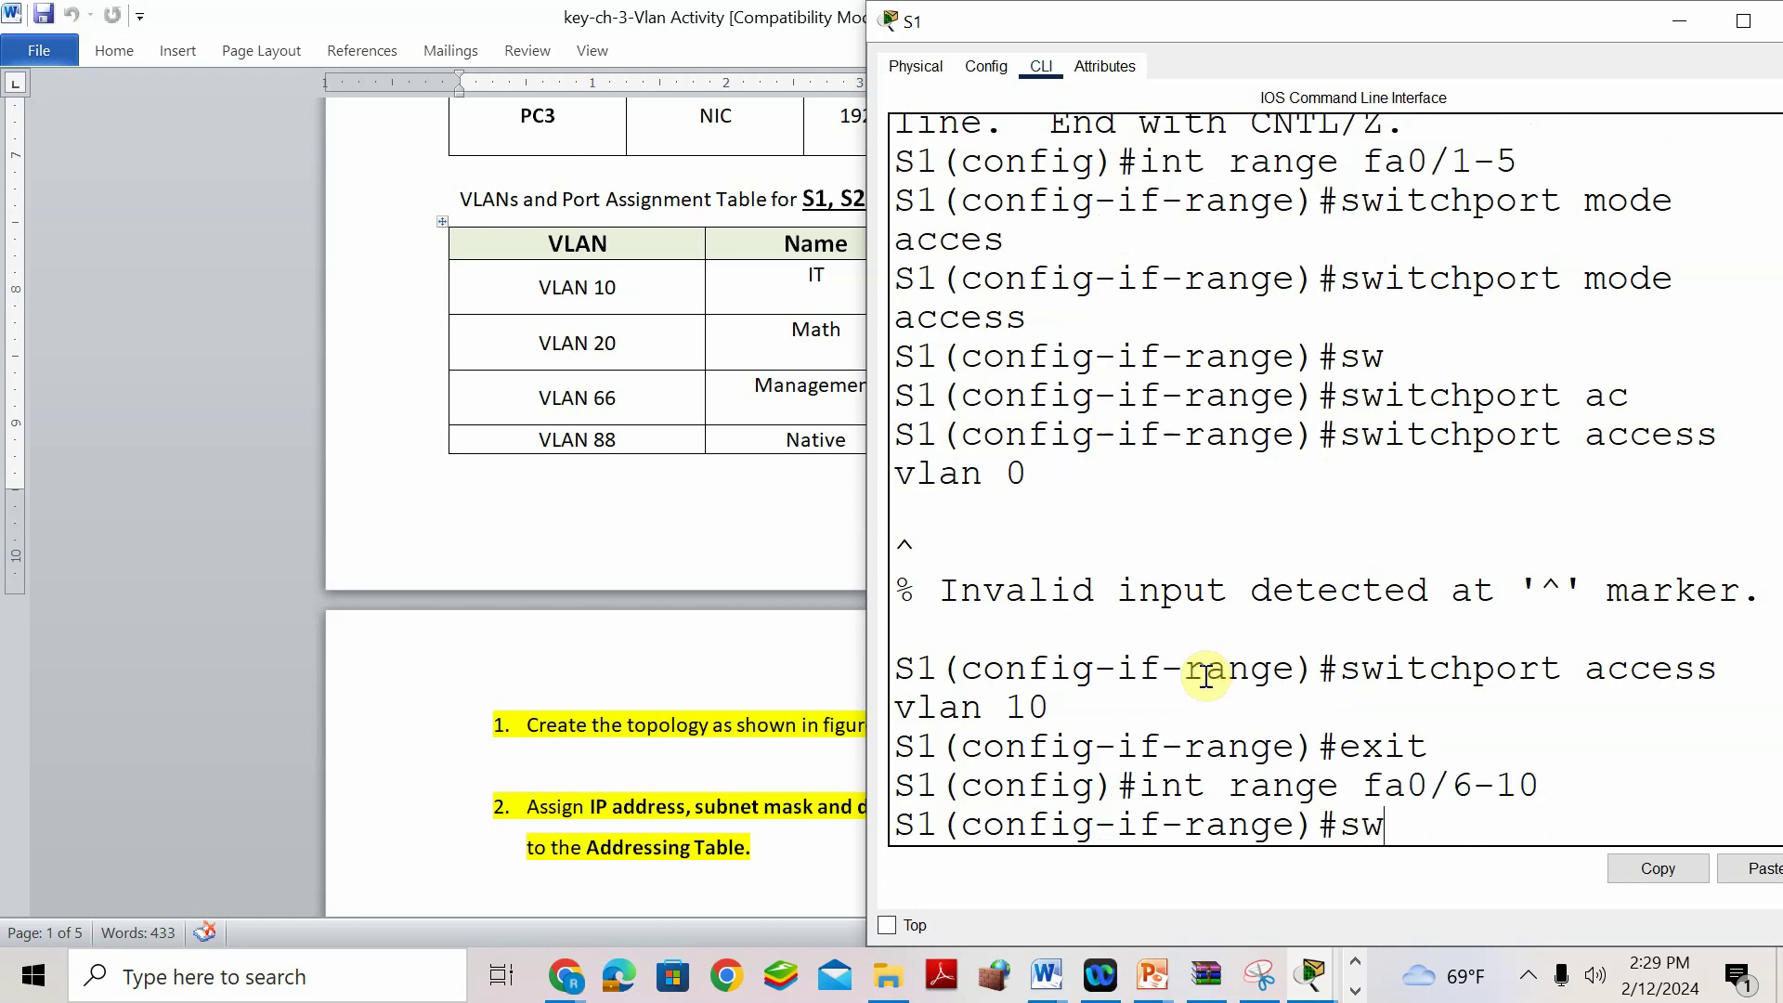
{"action": "type", "text": "rt"}
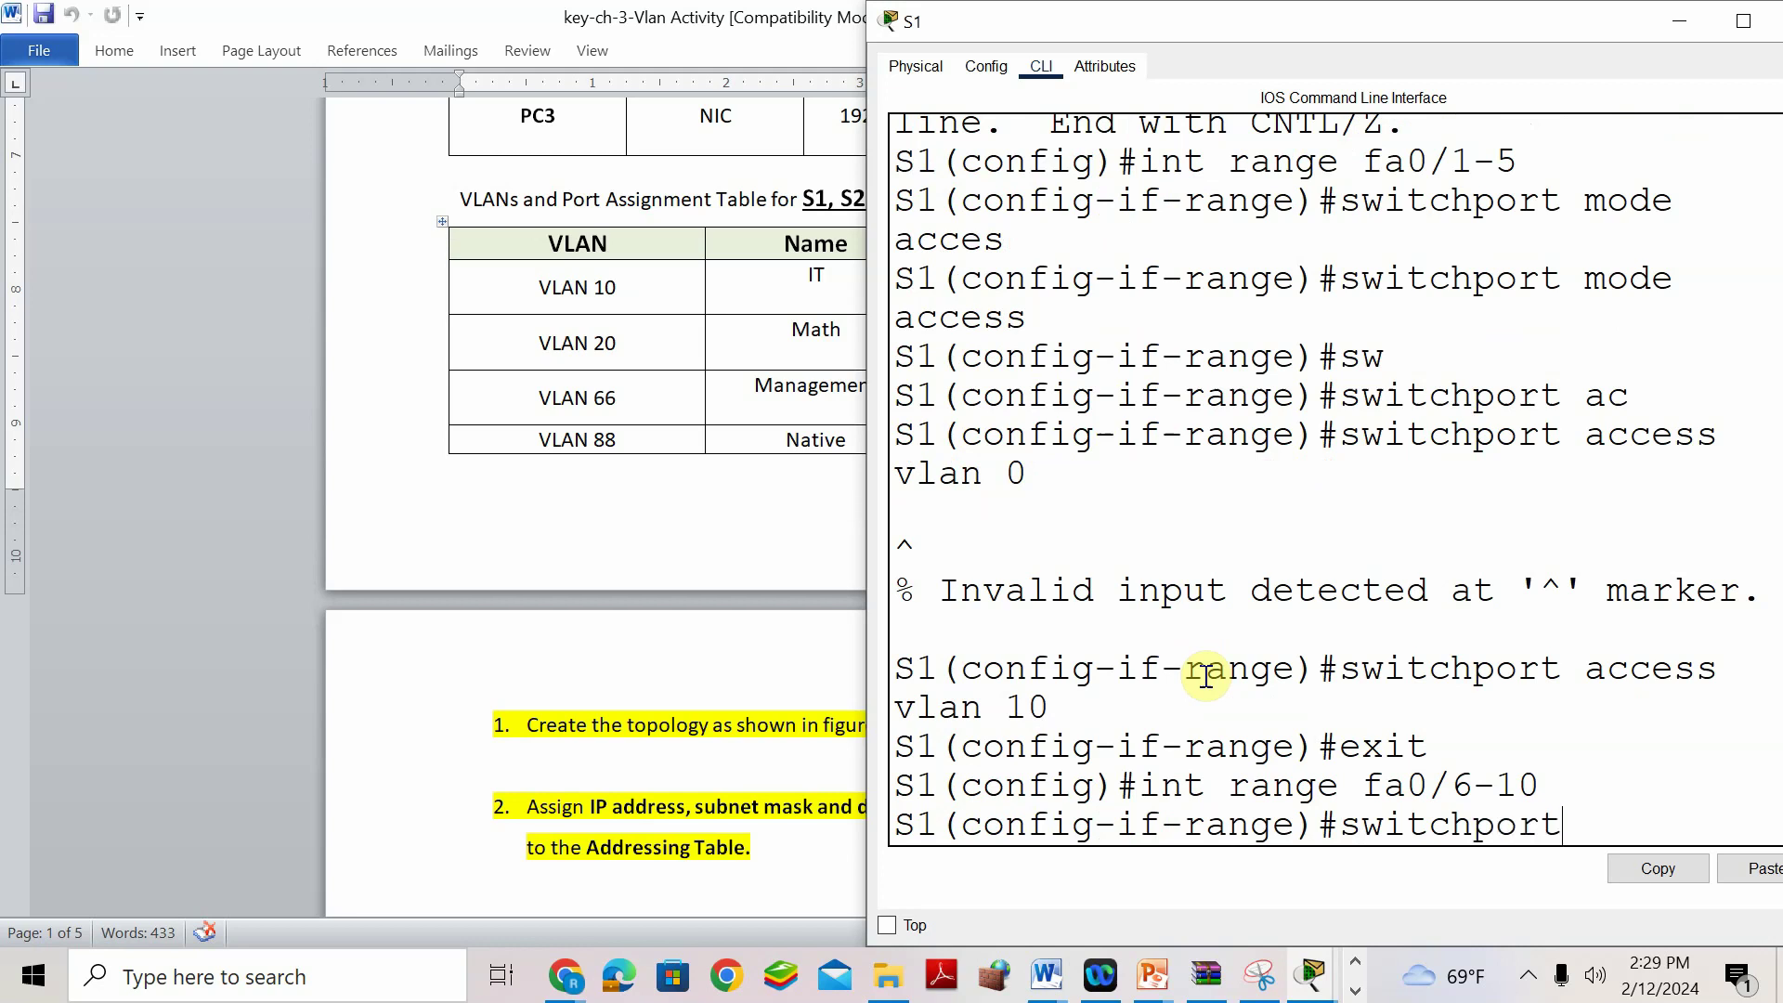
{"action": "left_click_drag", "start_coordinate": [1644, 27], "coordinate": [1363, 28]}
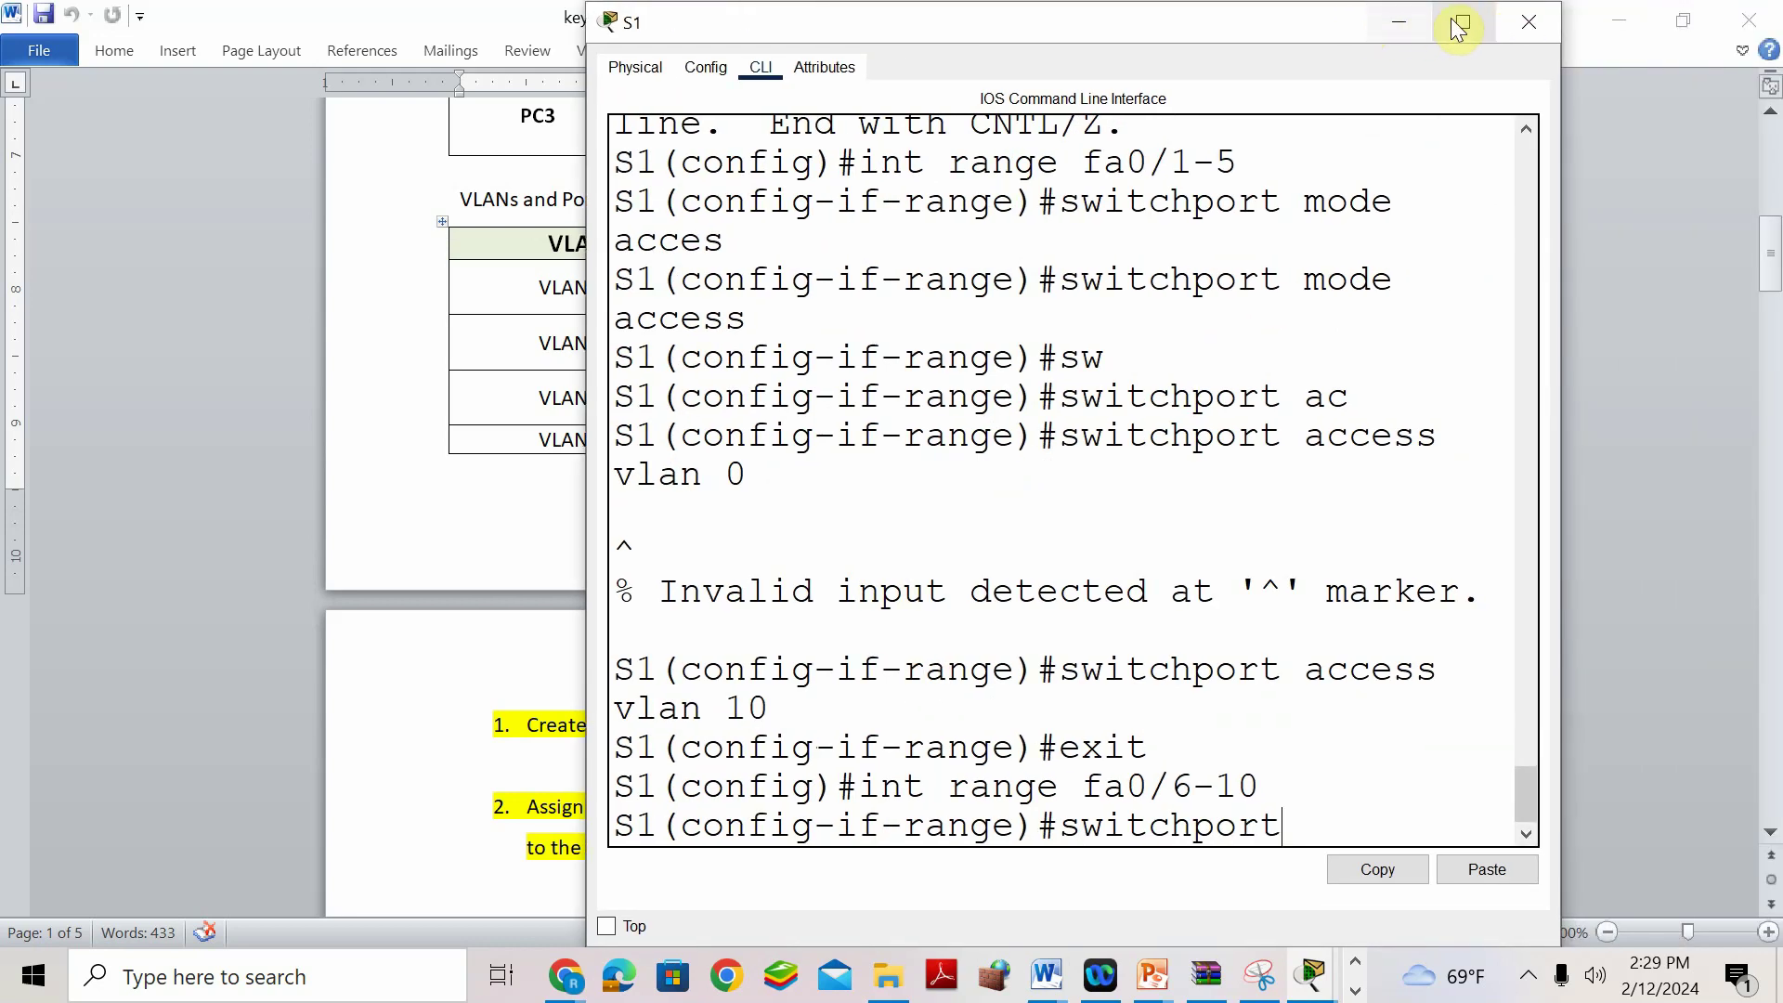
{"action": "left_click", "coordinate": [1460, 23]}
{"action": "type", "text": "mo"}
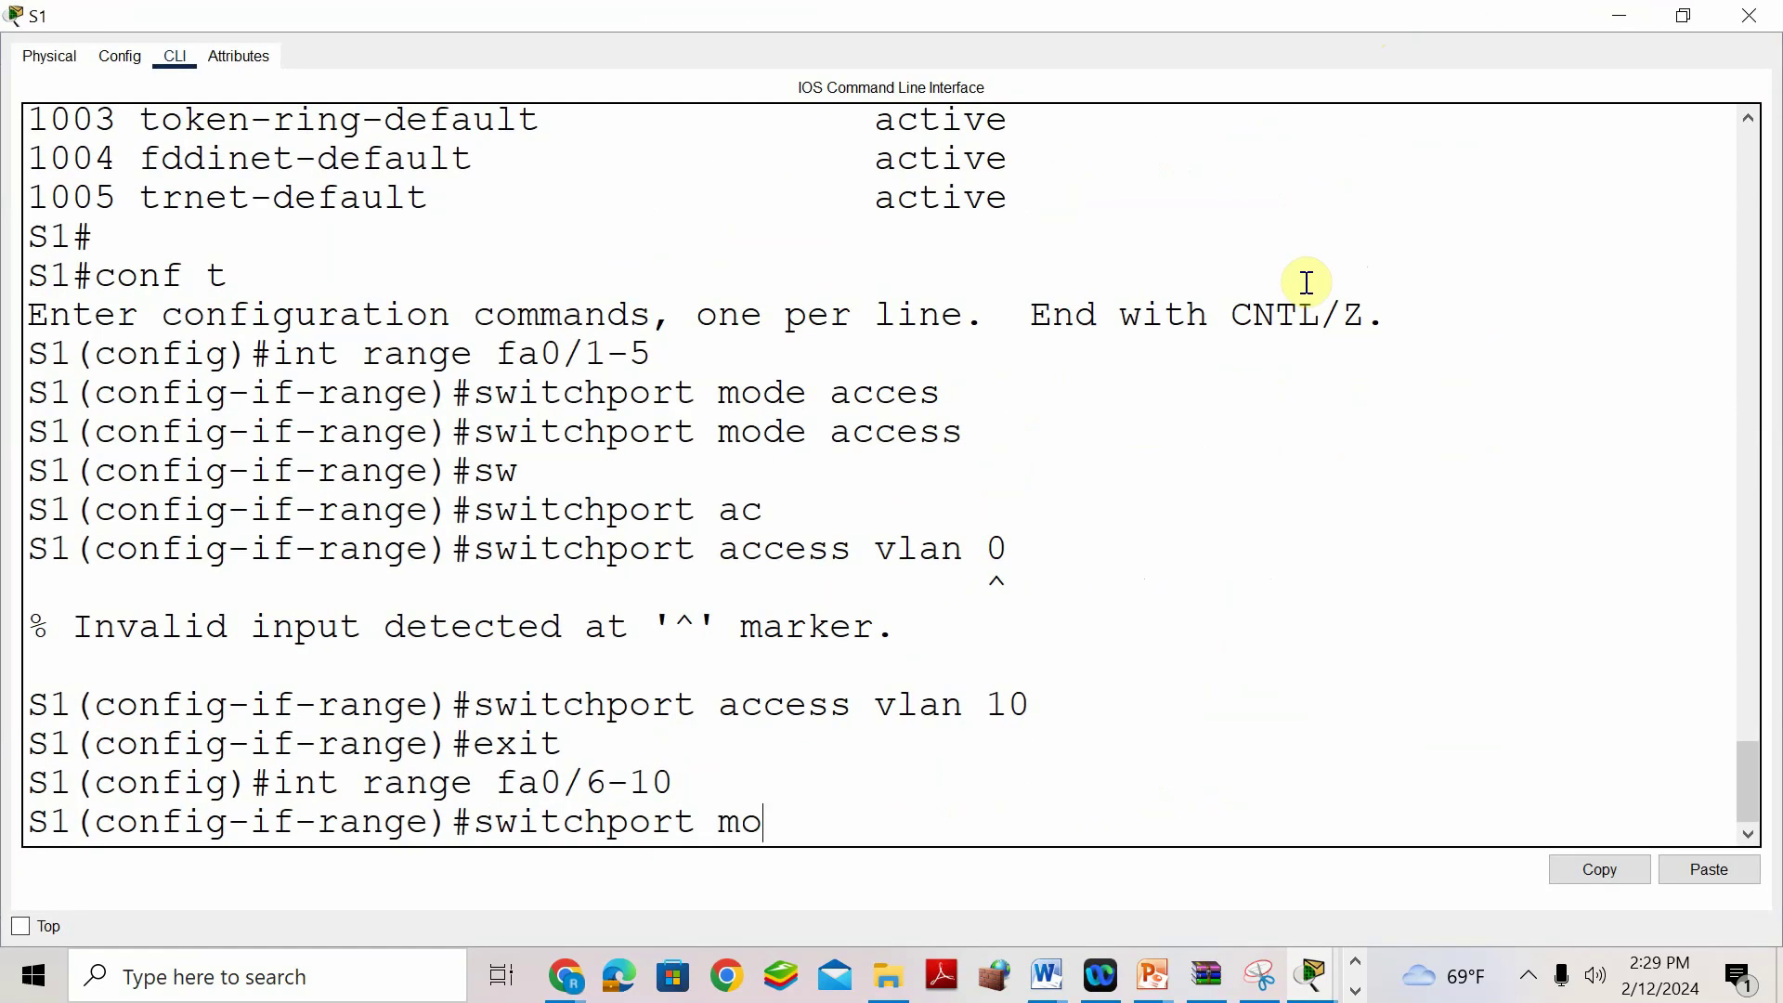
{"action": "type", "text": "de access"}
{"action": "key", "text": "Return"}
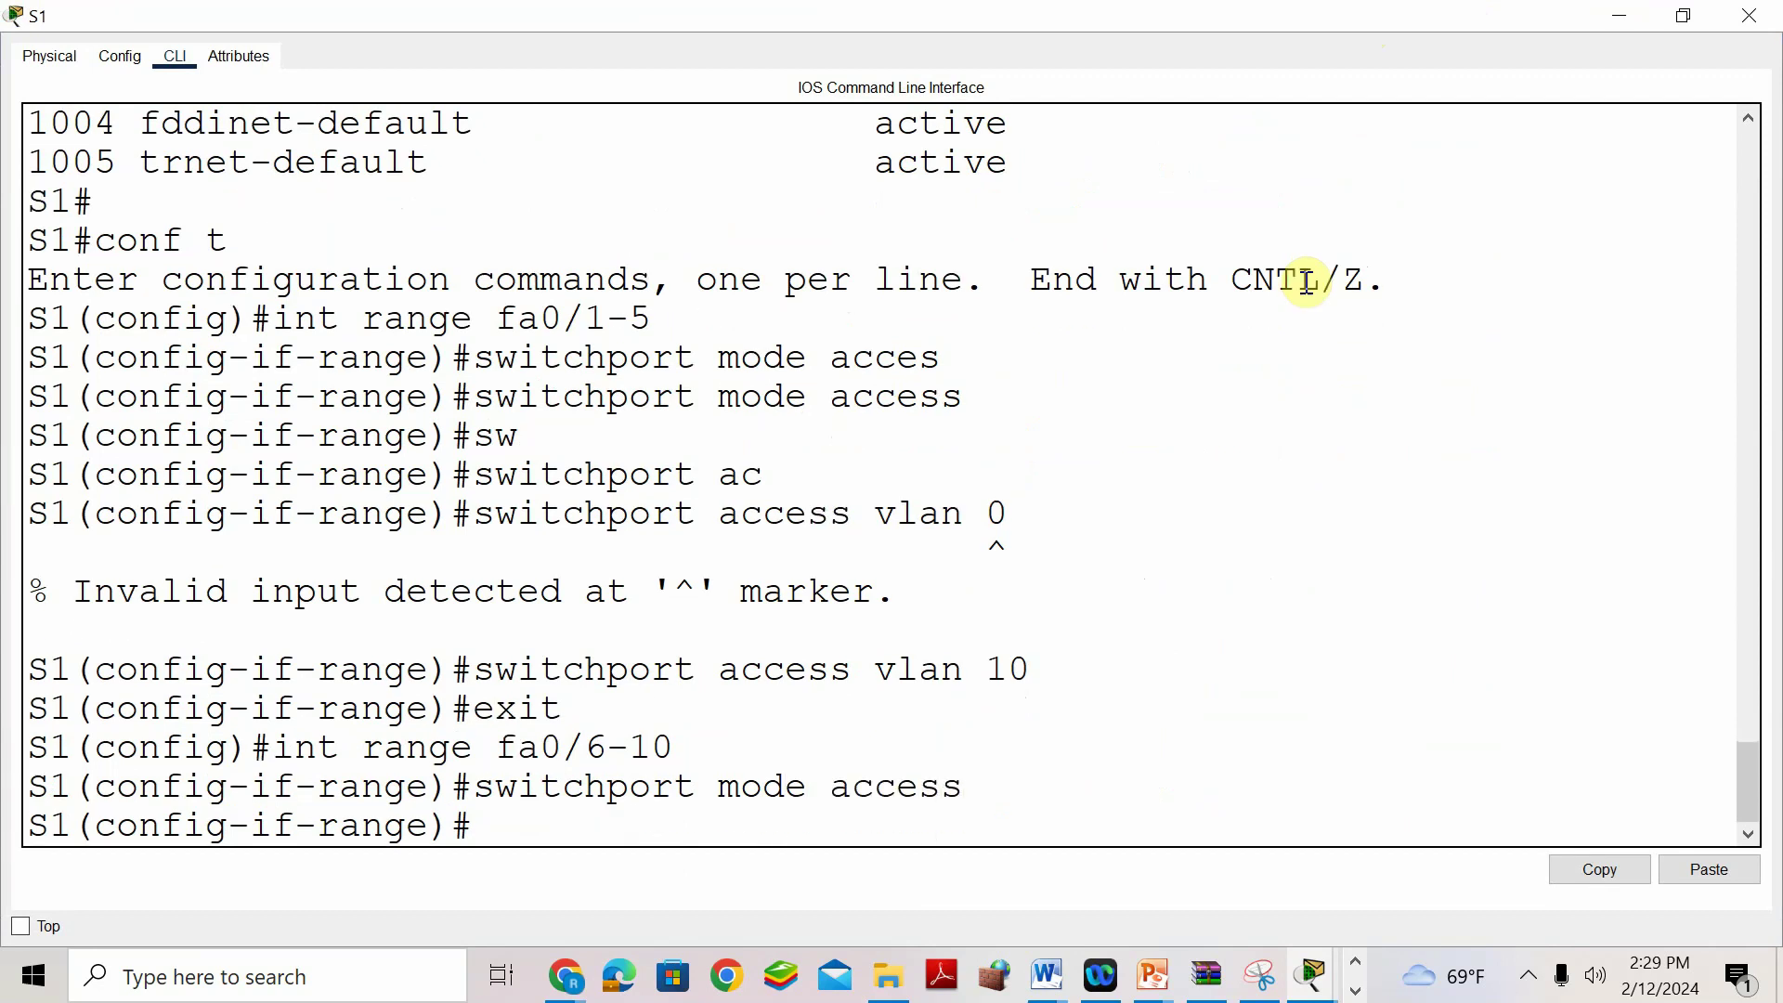
Assign S1's fa0/6-10 range to VLAN 20 with switchport access vlan 20 and exit interface range mode.
{"action": "type", "text": "switchpor"}
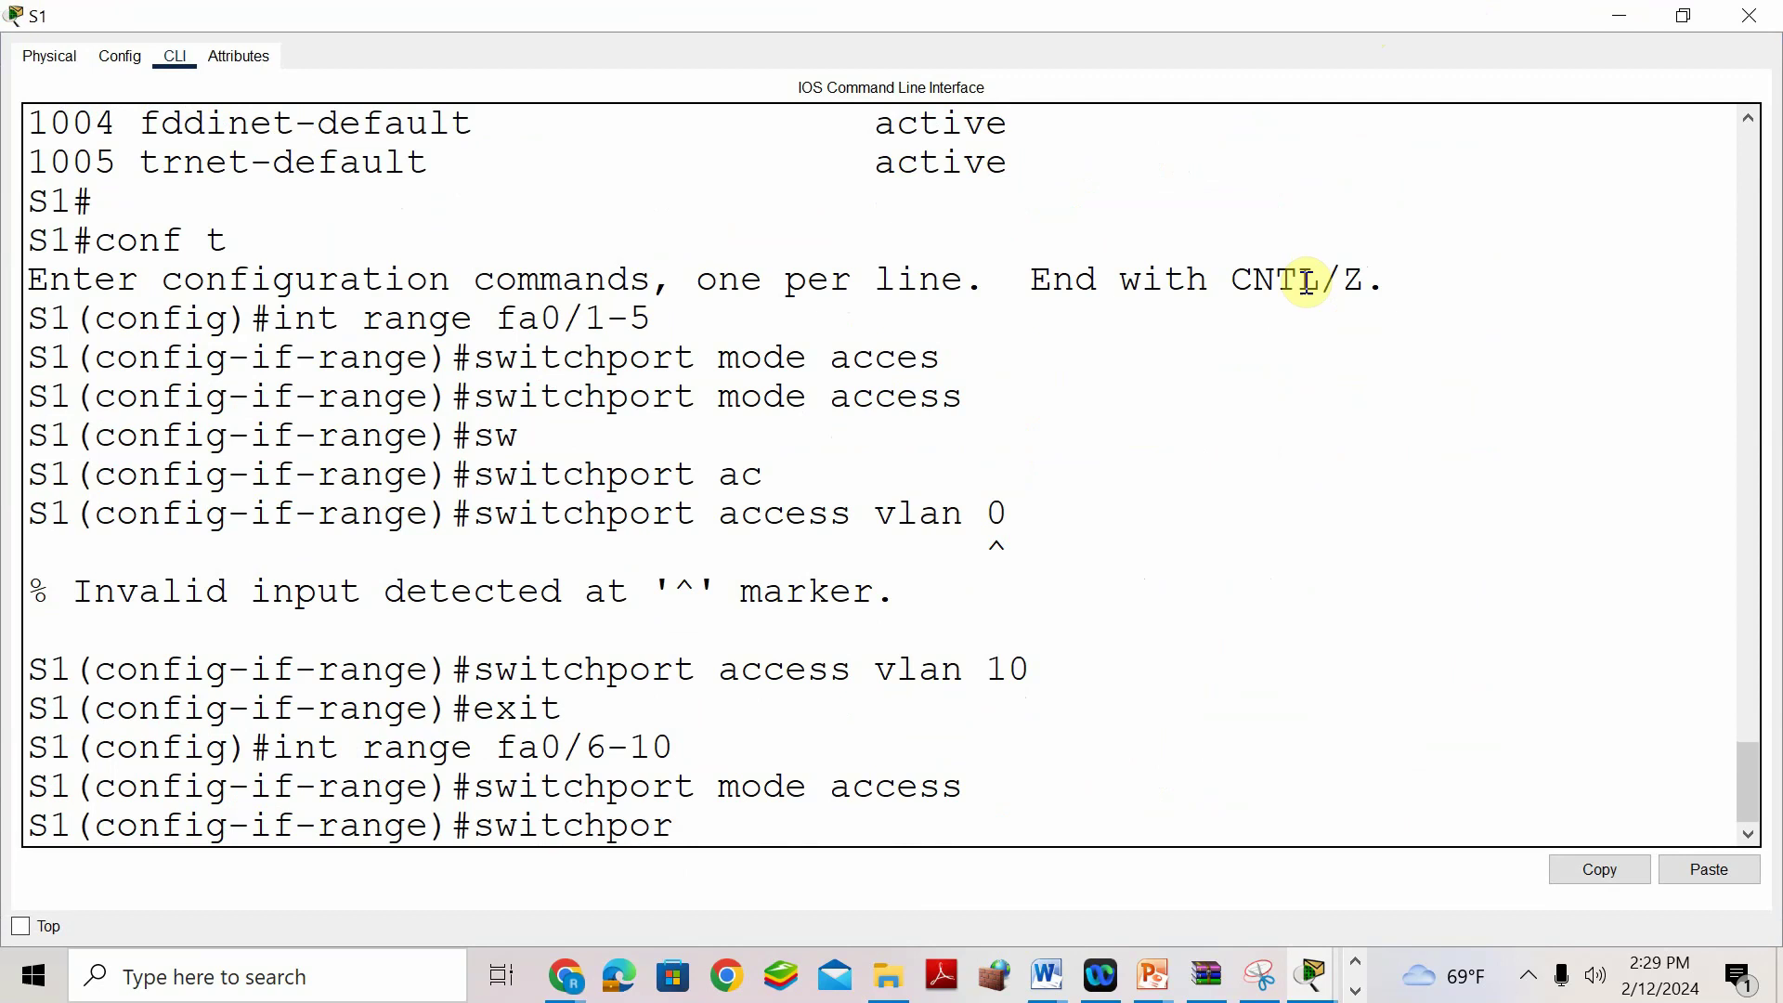
{"action": "type", "text": "t access vlan 20"}
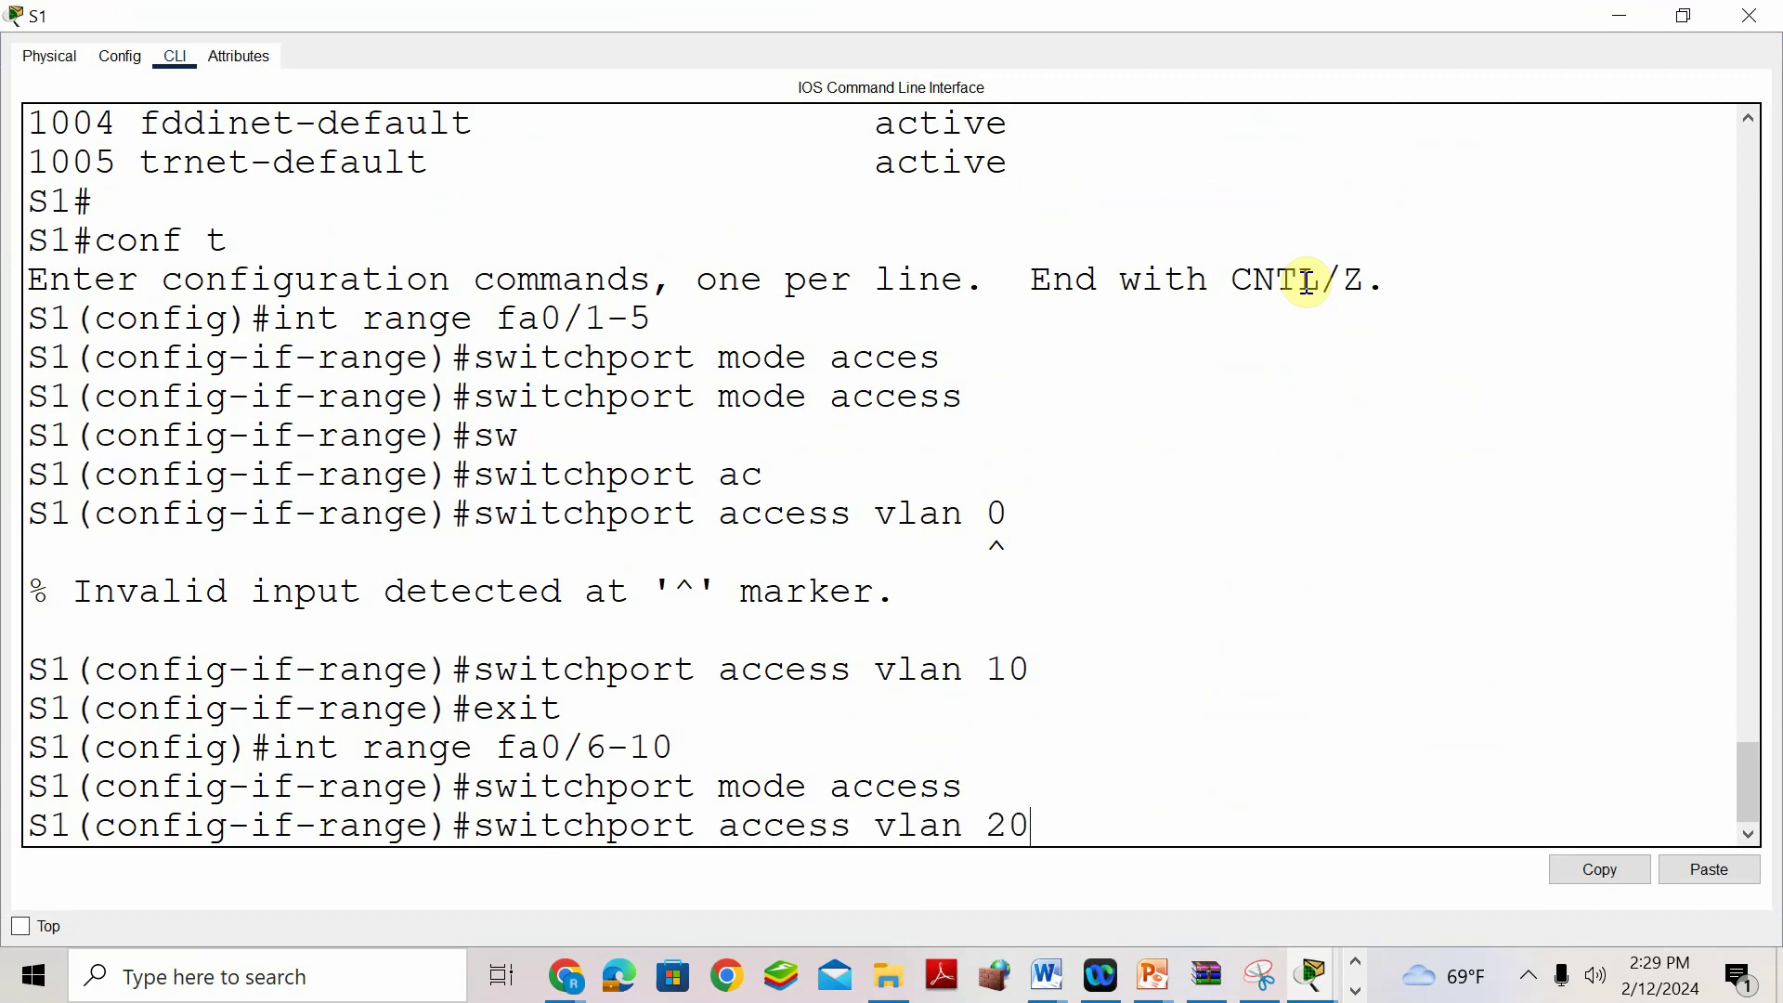
{"action": "key", "text": "Return"}
{"action": "type", "text": "exit"}
{"action": "key", "text": "Return"}
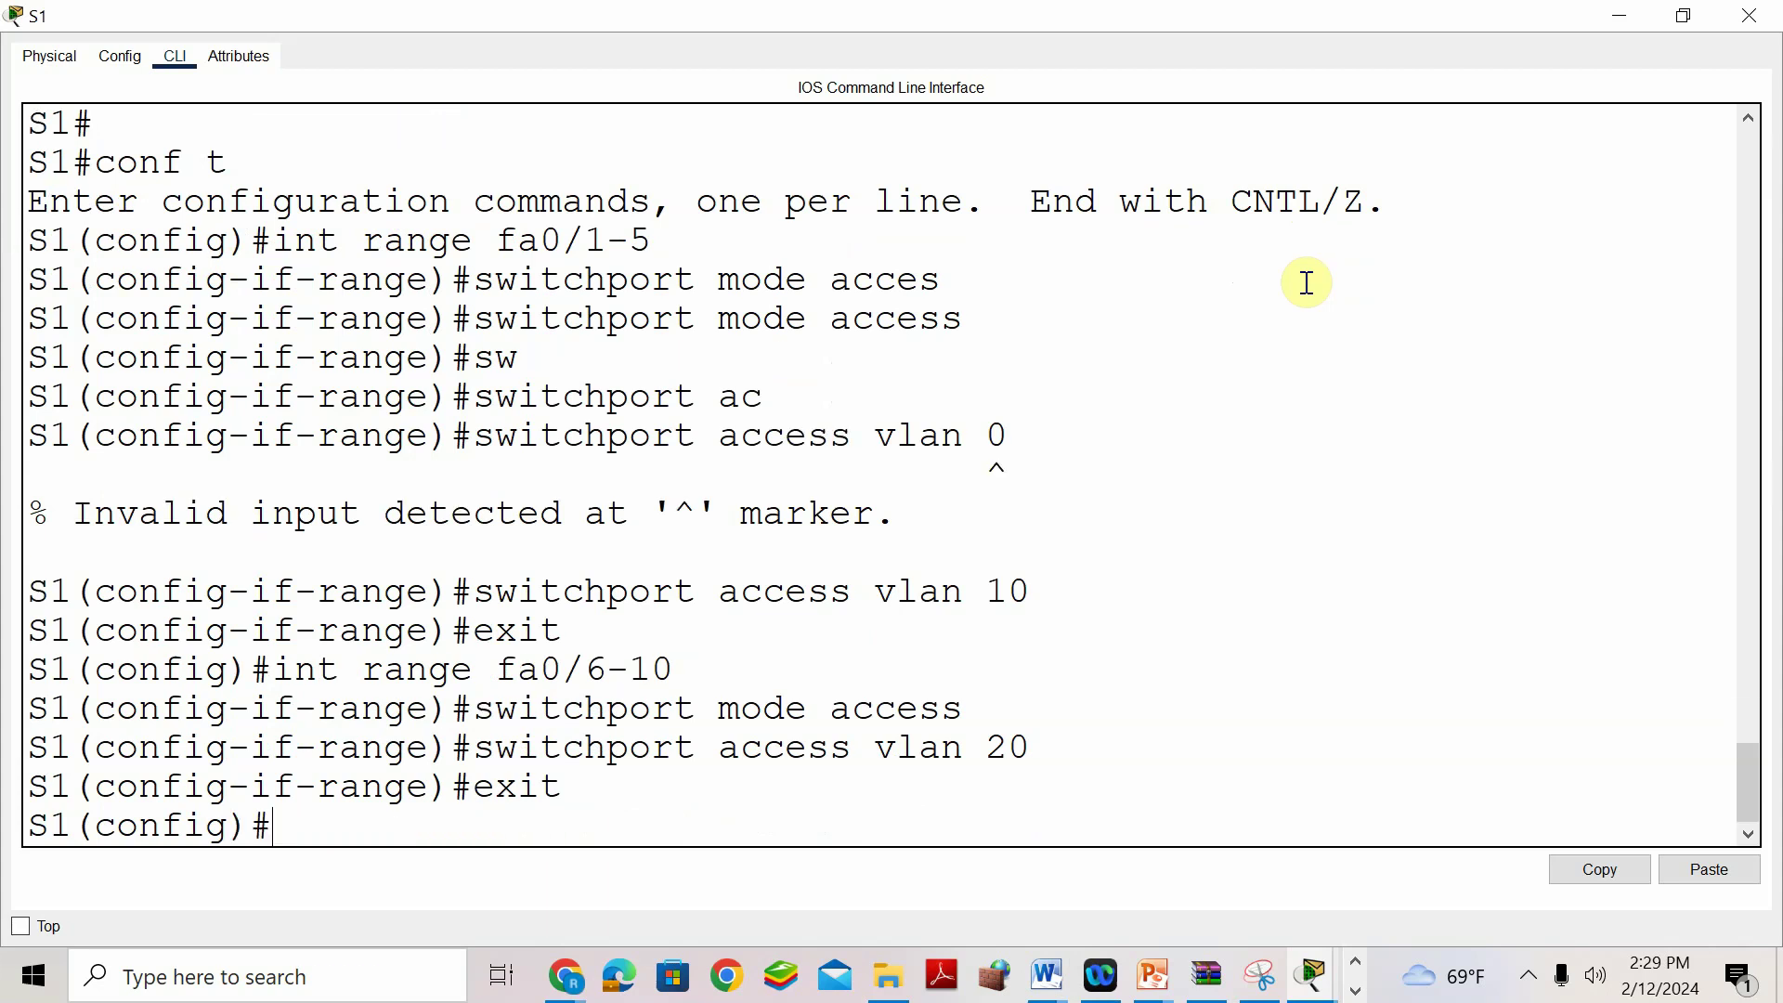
Move the S1 window aside and review the S1 and S3 VLAN, access port and trunk commands in the Word document.
{"action": "left_click", "coordinate": [1685, 16]}
{"action": "left_click_drag", "start_coordinate": [1021, 22], "coordinate": [1583, 538]}
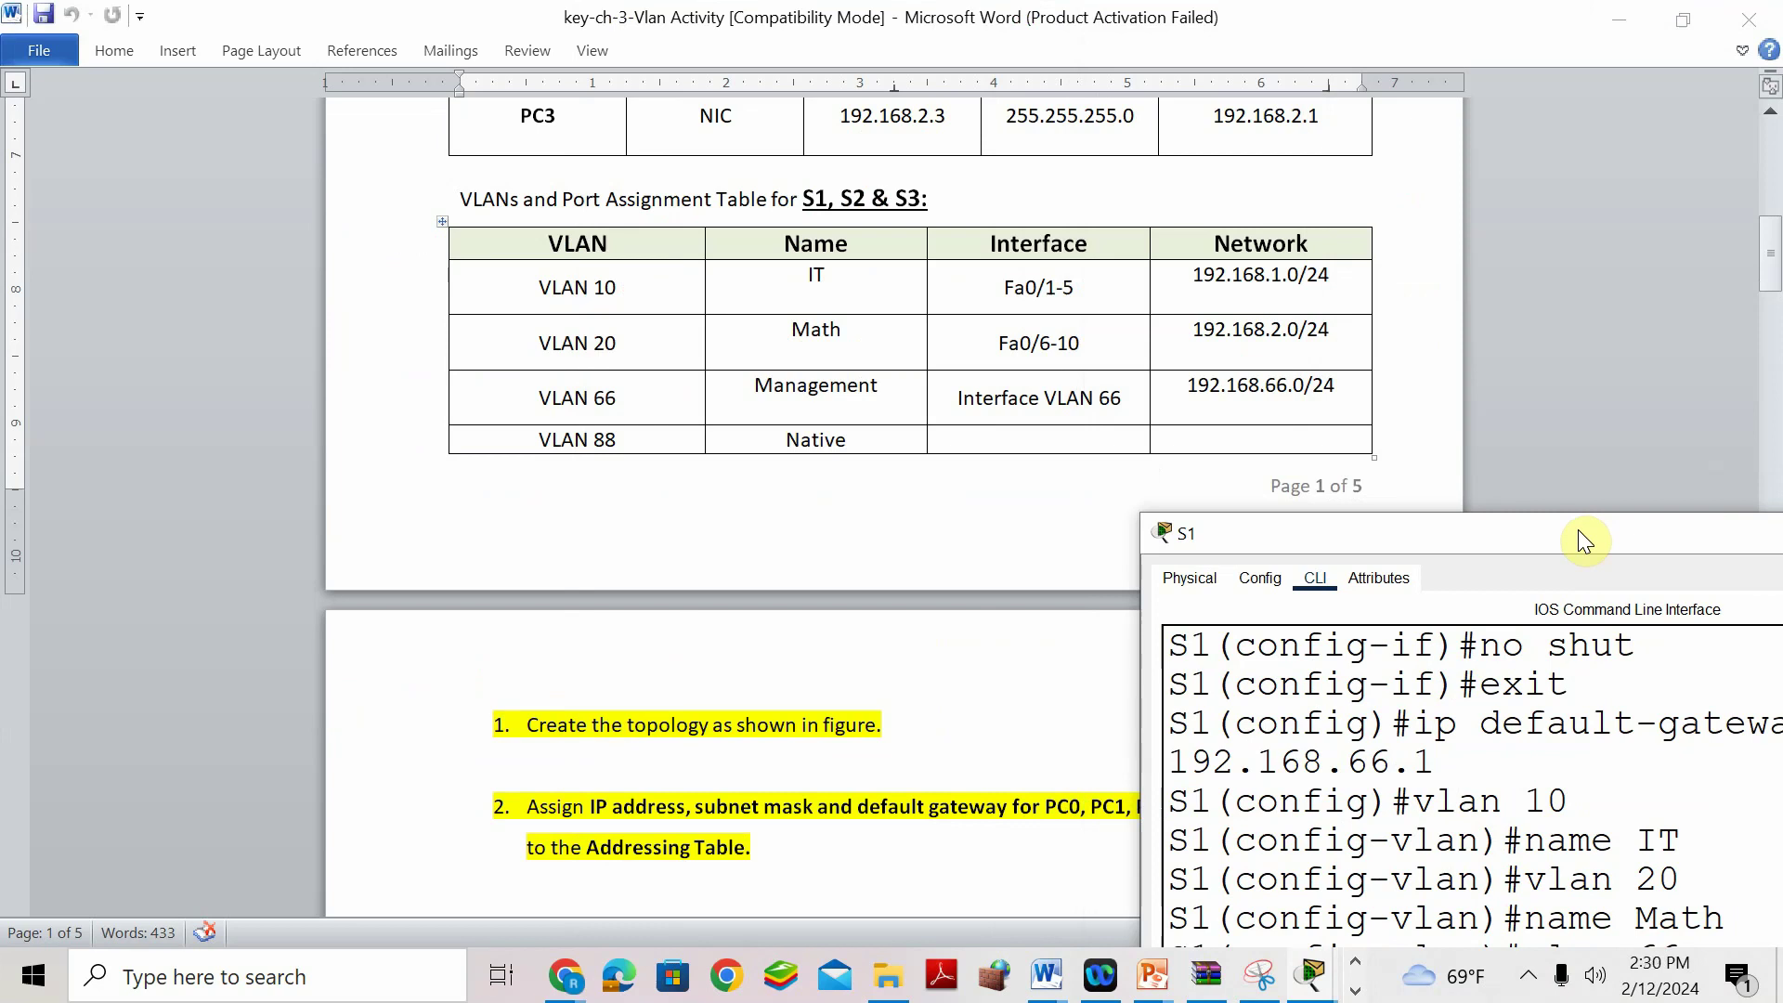
{"action": "left_click_drag", "start_coordinate": [1579, 531], "coordinate": [1475, 424]}
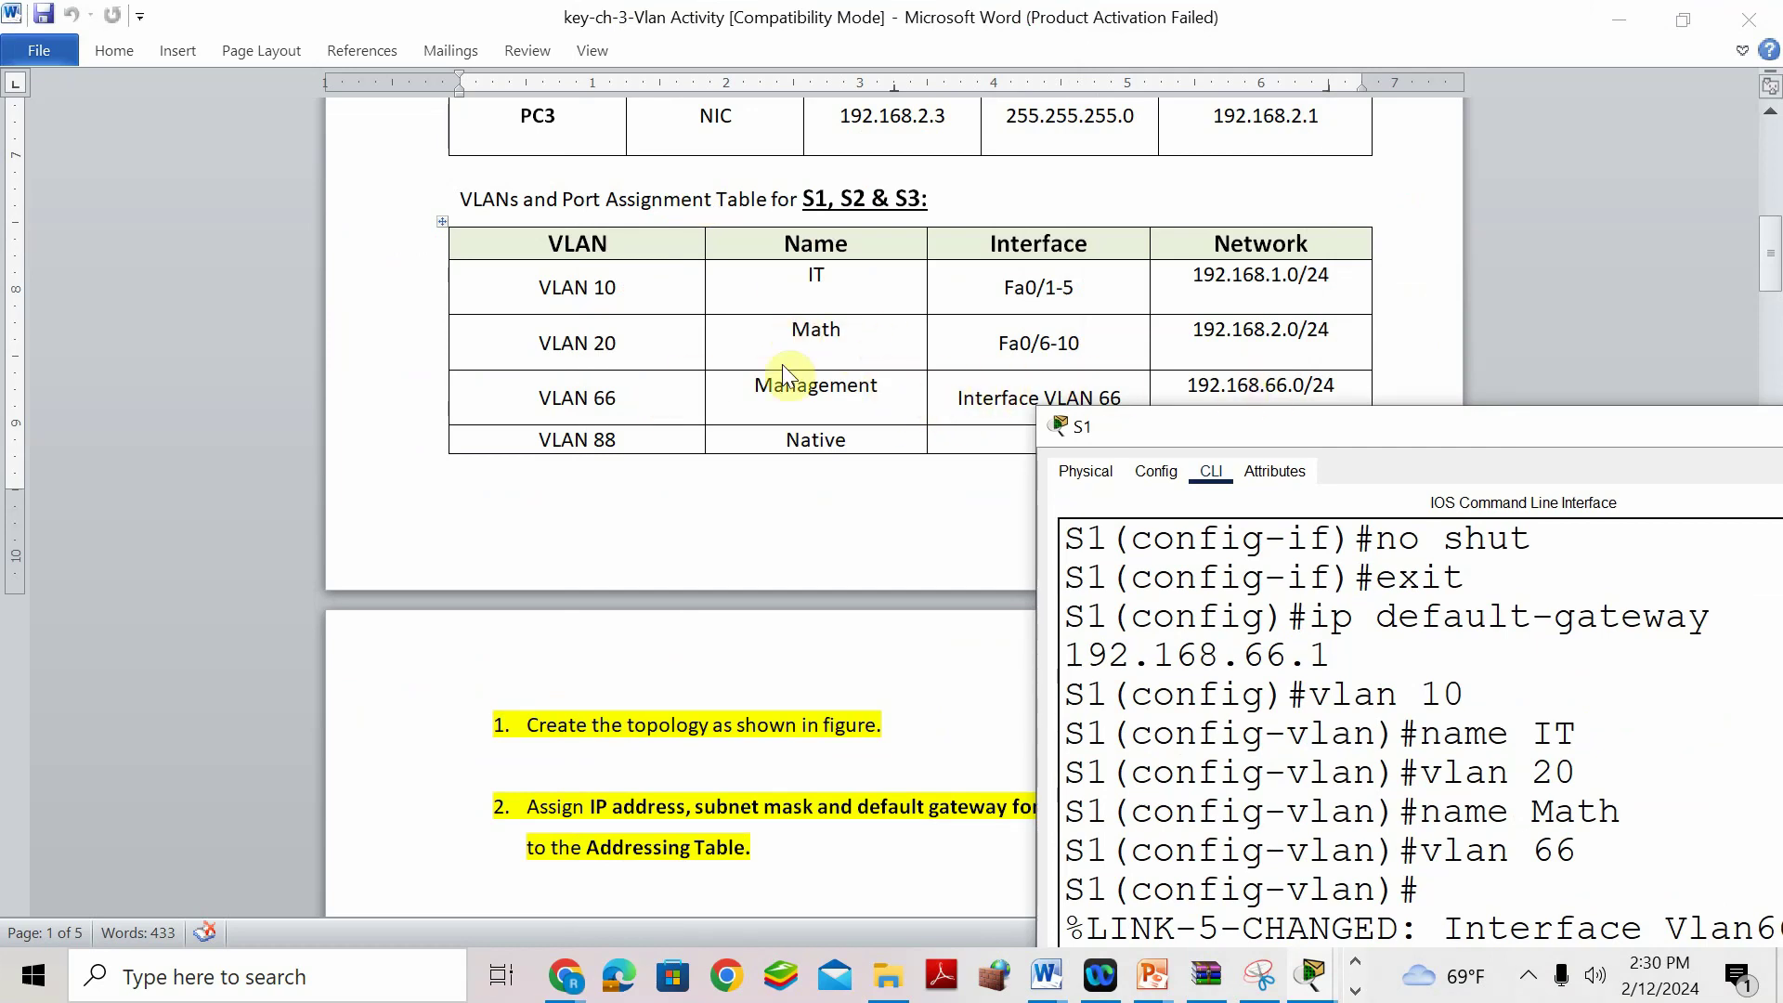
{"action": "scroll", "coordinate": [734, 363], "scroll_direction": "down", "scroll_amount": 6}
{"action": "left_click", "coordinate": [755, 348]}
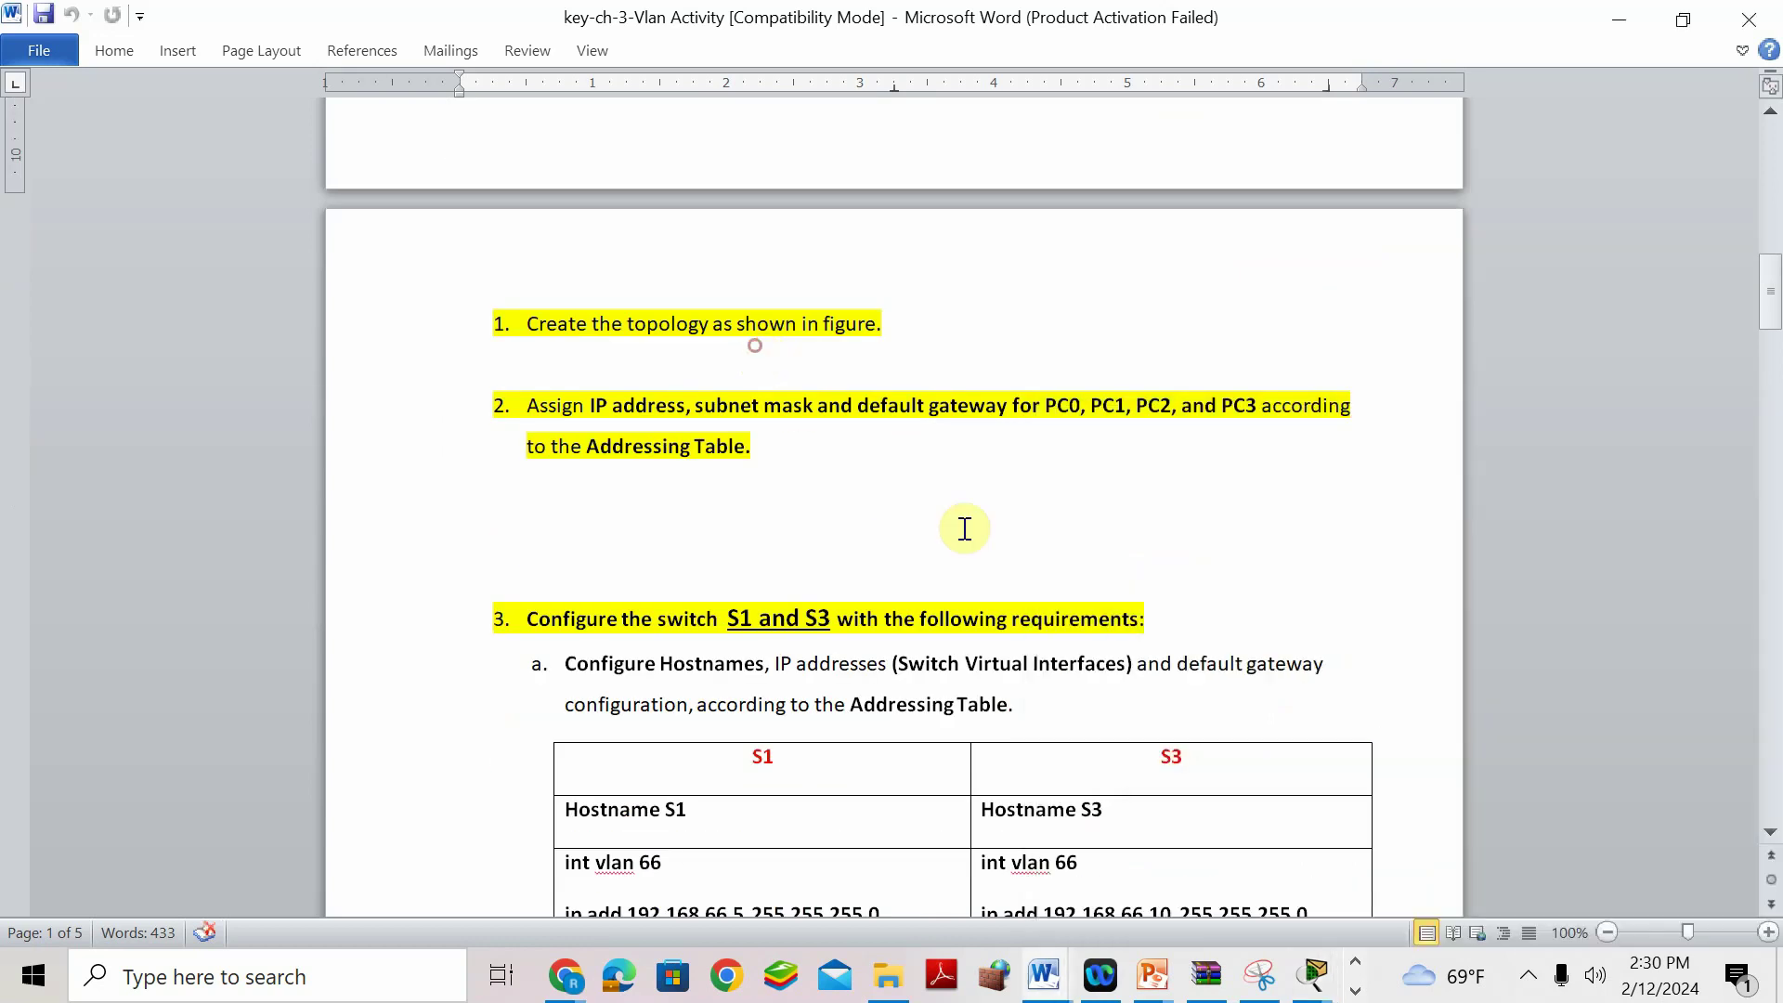
{"action": "scroll", "coordinate": [780, 464], "scroll_direction": "down", "scroll_amount": 8}
{"action": "scroll", "coordinate": [985, 538], "scroll_direction": "down", "scroll_amount": 7}
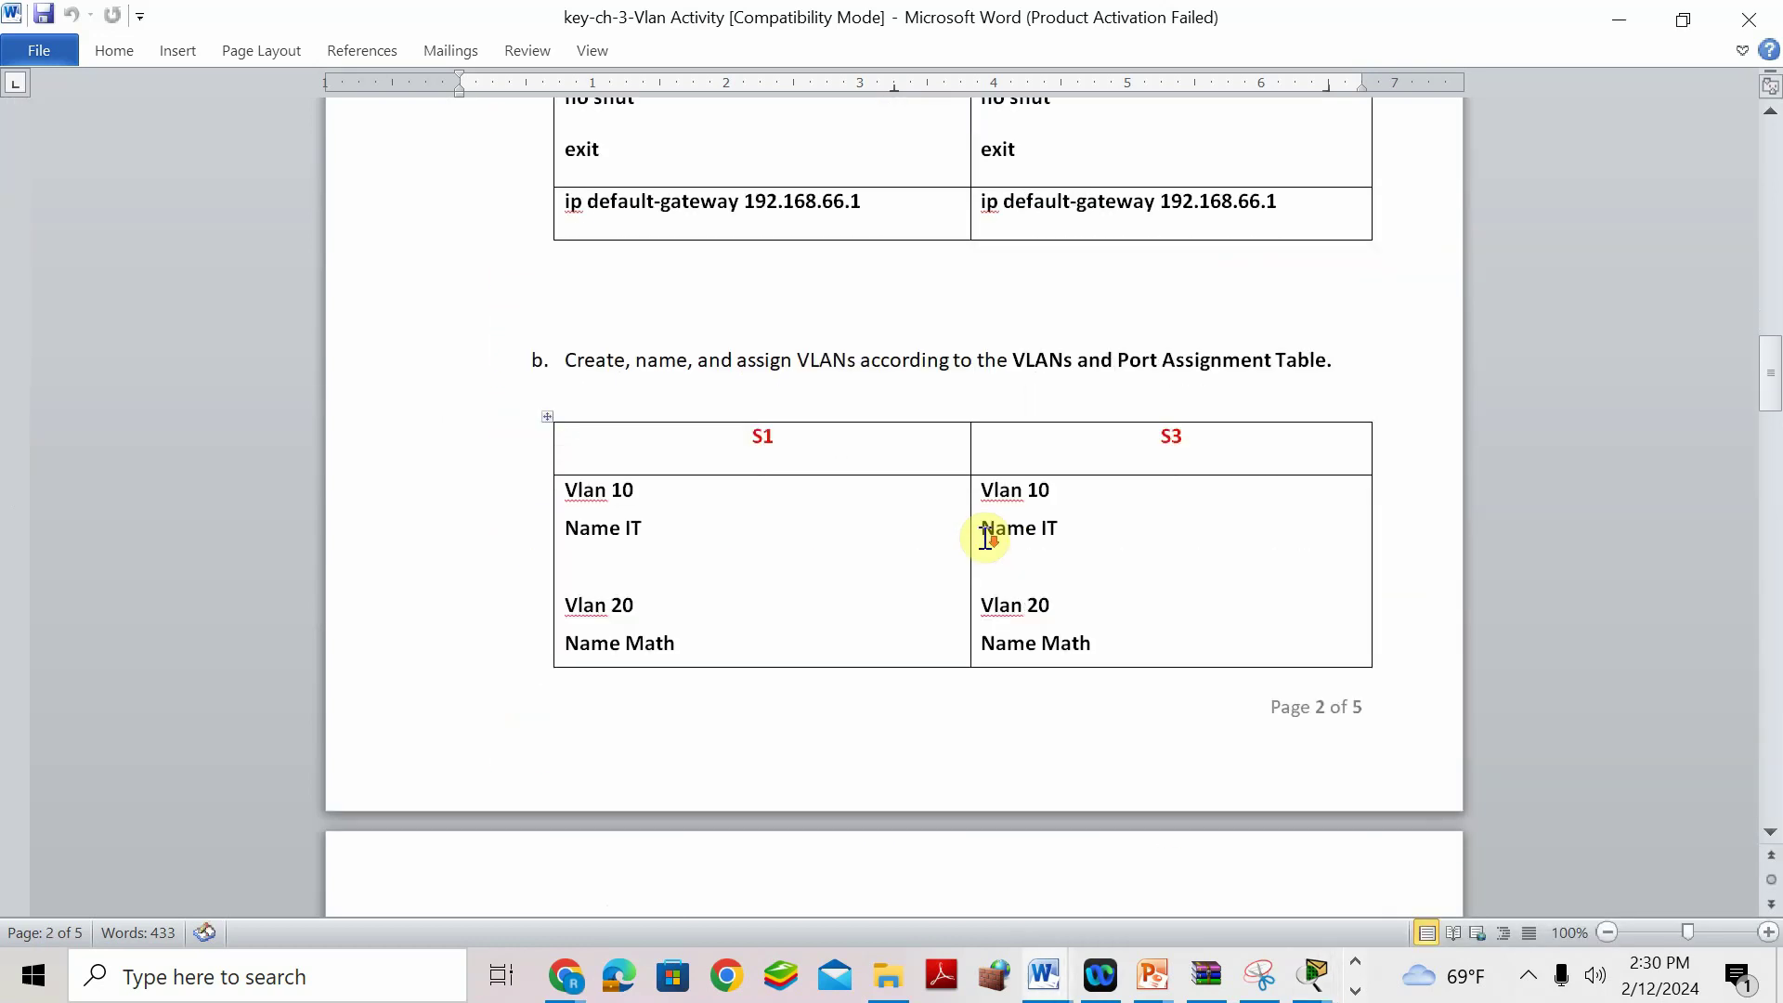
{"action": "scroll", "coordinate": [984, 537], "scroll_direction": "down", "scroll_amount": 2}
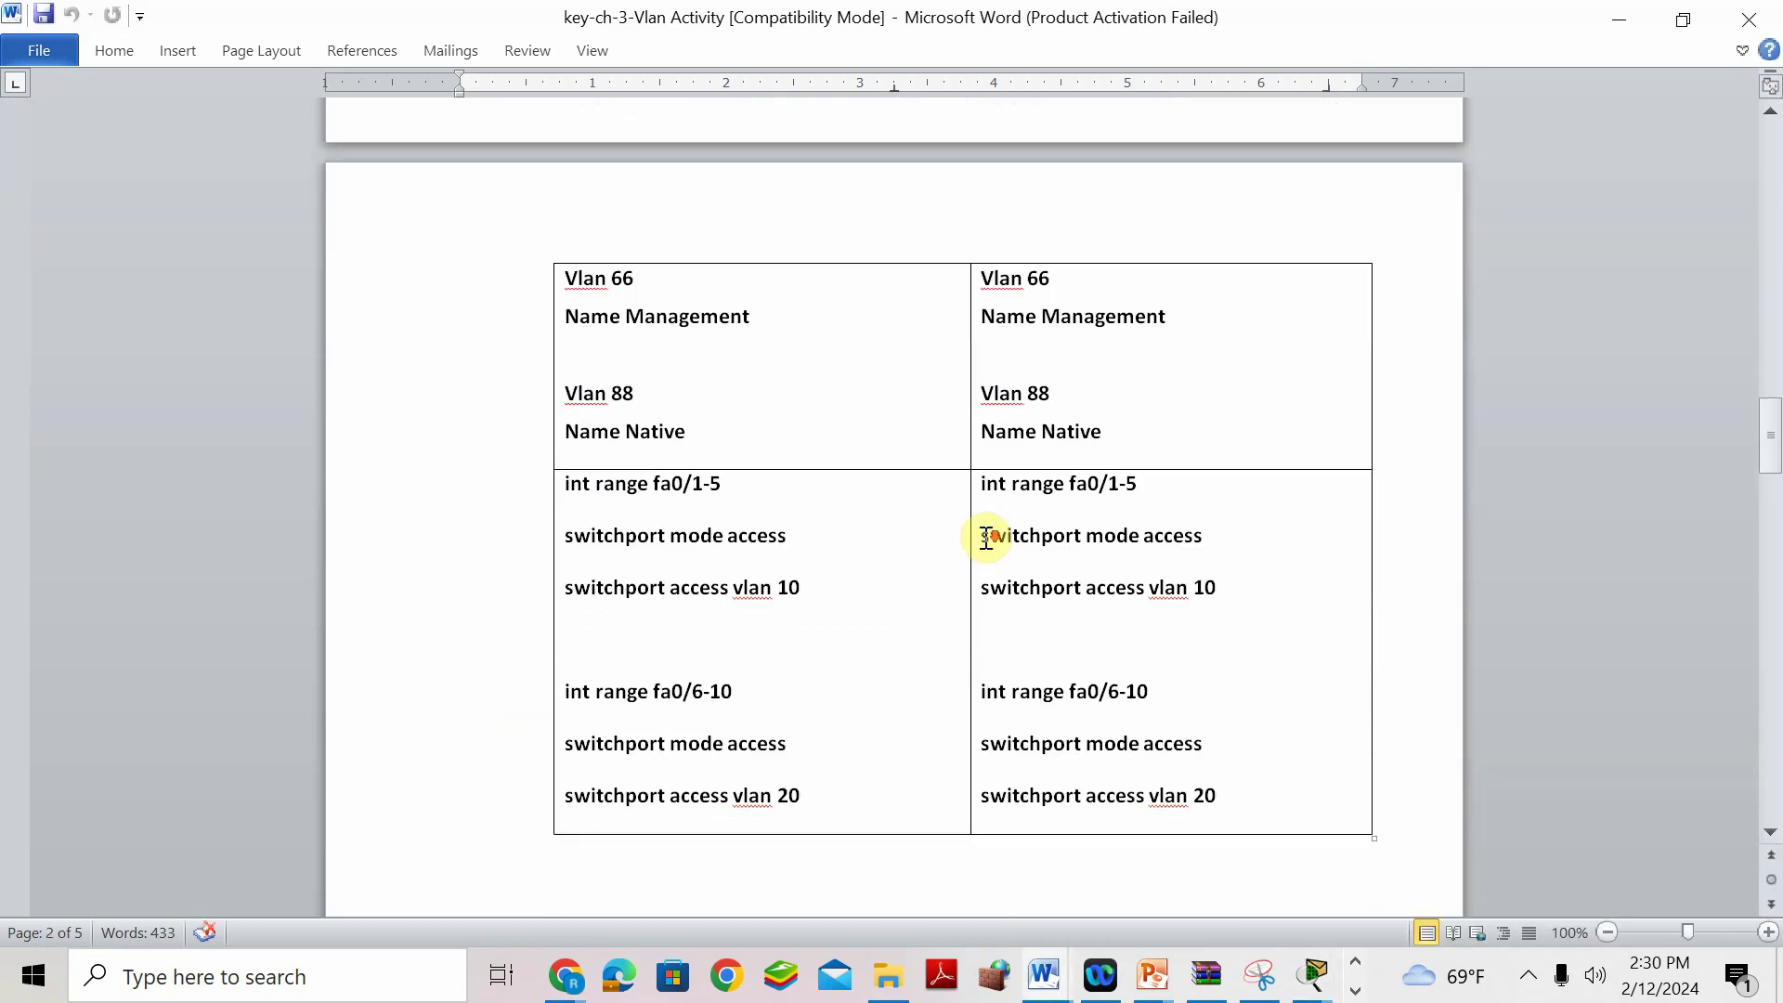
{"action": "scroll", "coordinate": [796, 669], "scroll_direction": "down", "scroll_amount": 4}
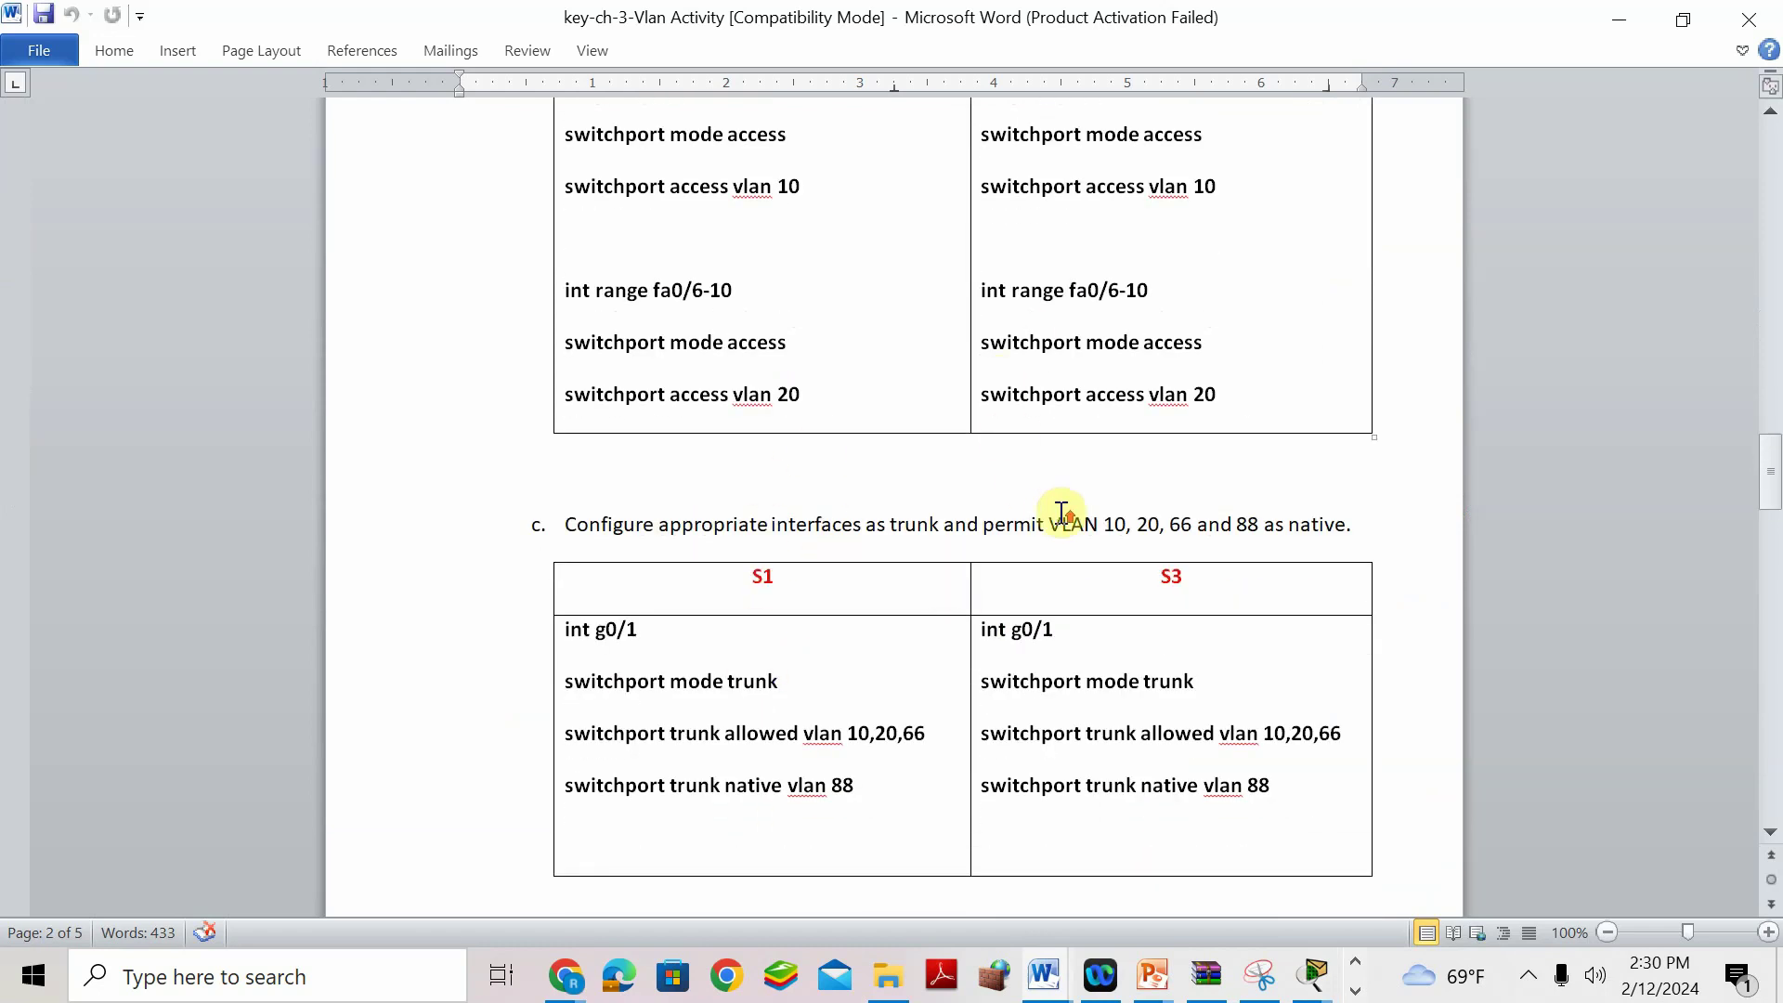
{"action": "scroll", "coordinate": [1059, 509], "scroll_direction": "up", "scroll_amount": 5}
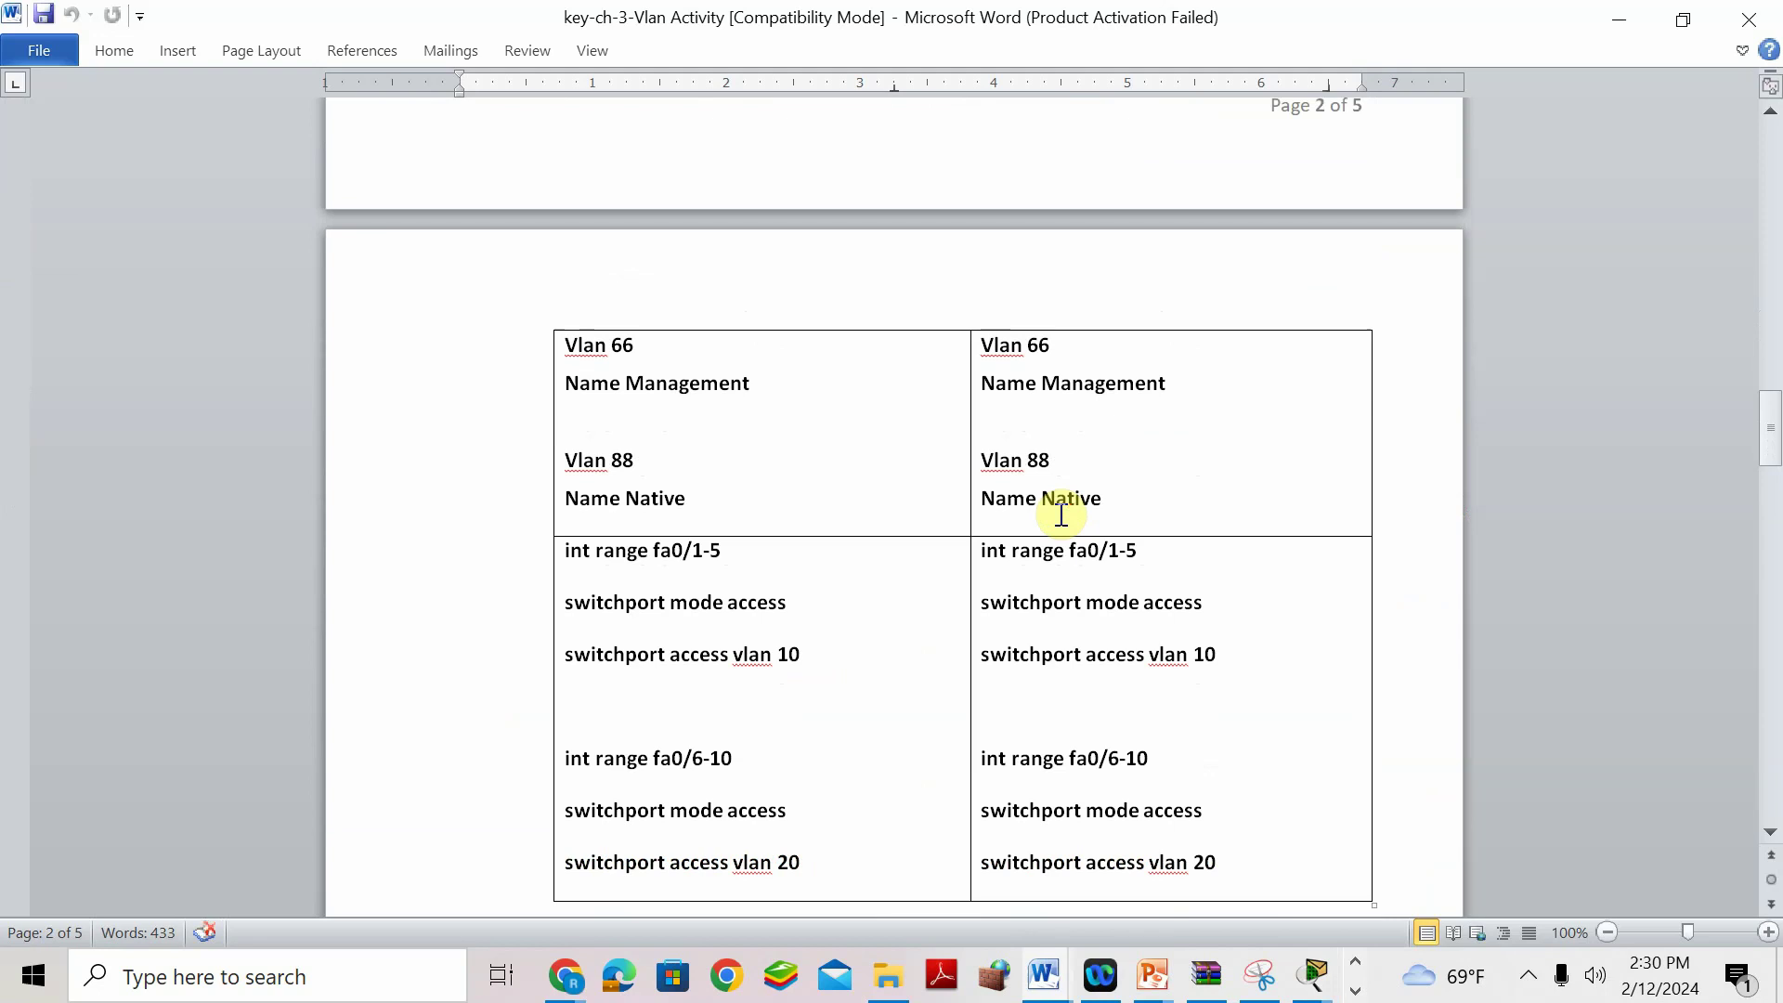
{"action": "scroll", "coordinate": [1161, 657], "scroll_direction": "up", "scroll_amount": 4}
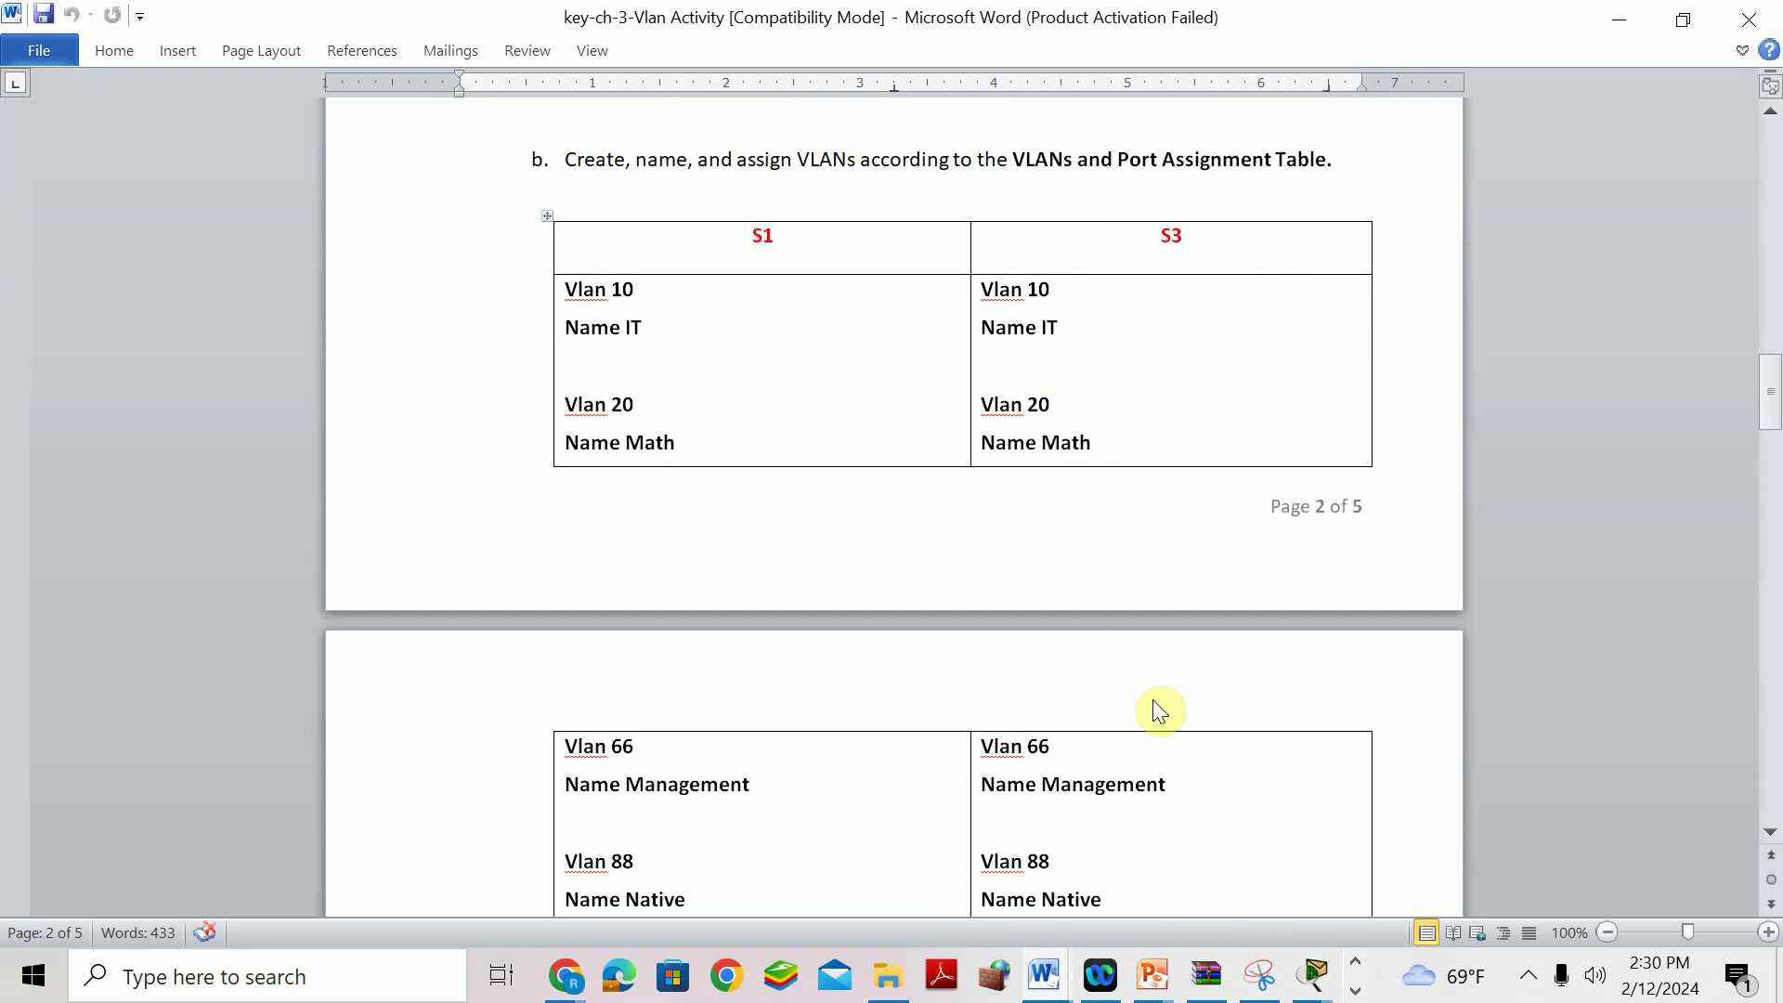
{"action": "mouse_move", "coordinate": [1316, 973]}
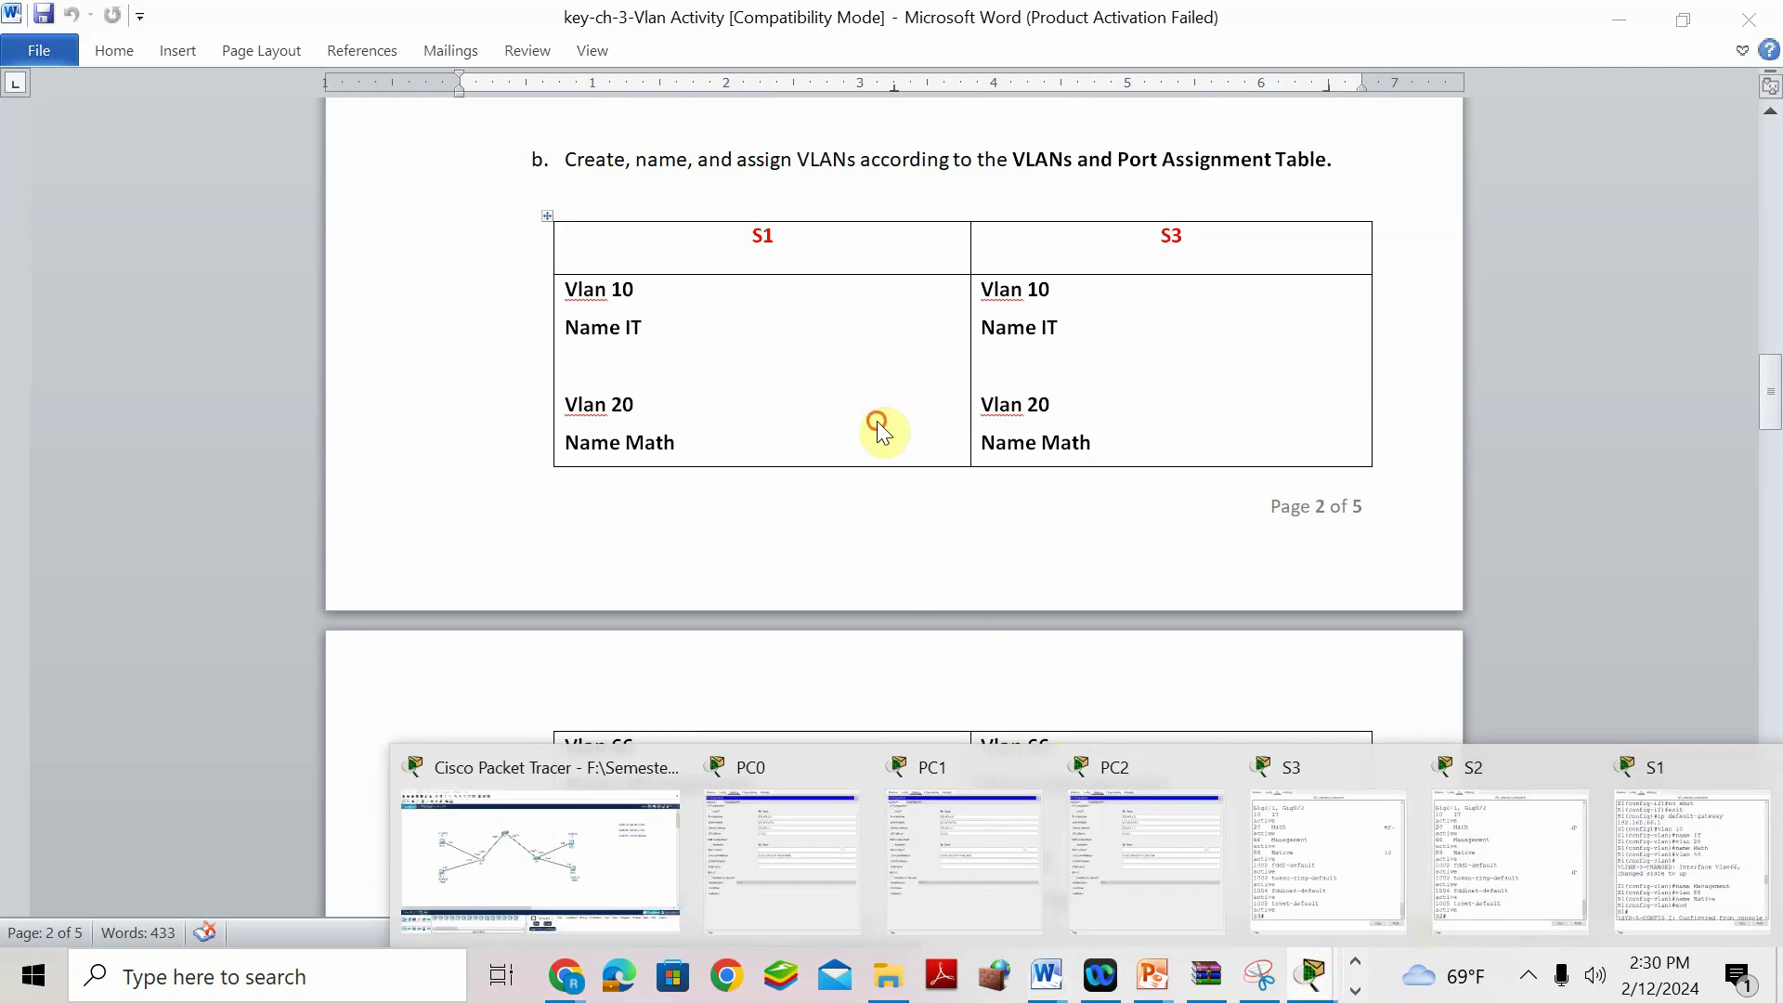
Find the VLANs and Port Assignment Table in Word, switch to S2's Packet Tracer CLI, and enter interface range configuration for fa0/1-5.
{"action": "scroll", "coordinate": [883, 427], "scroll_direction": "up", "scroll_amount": 15}
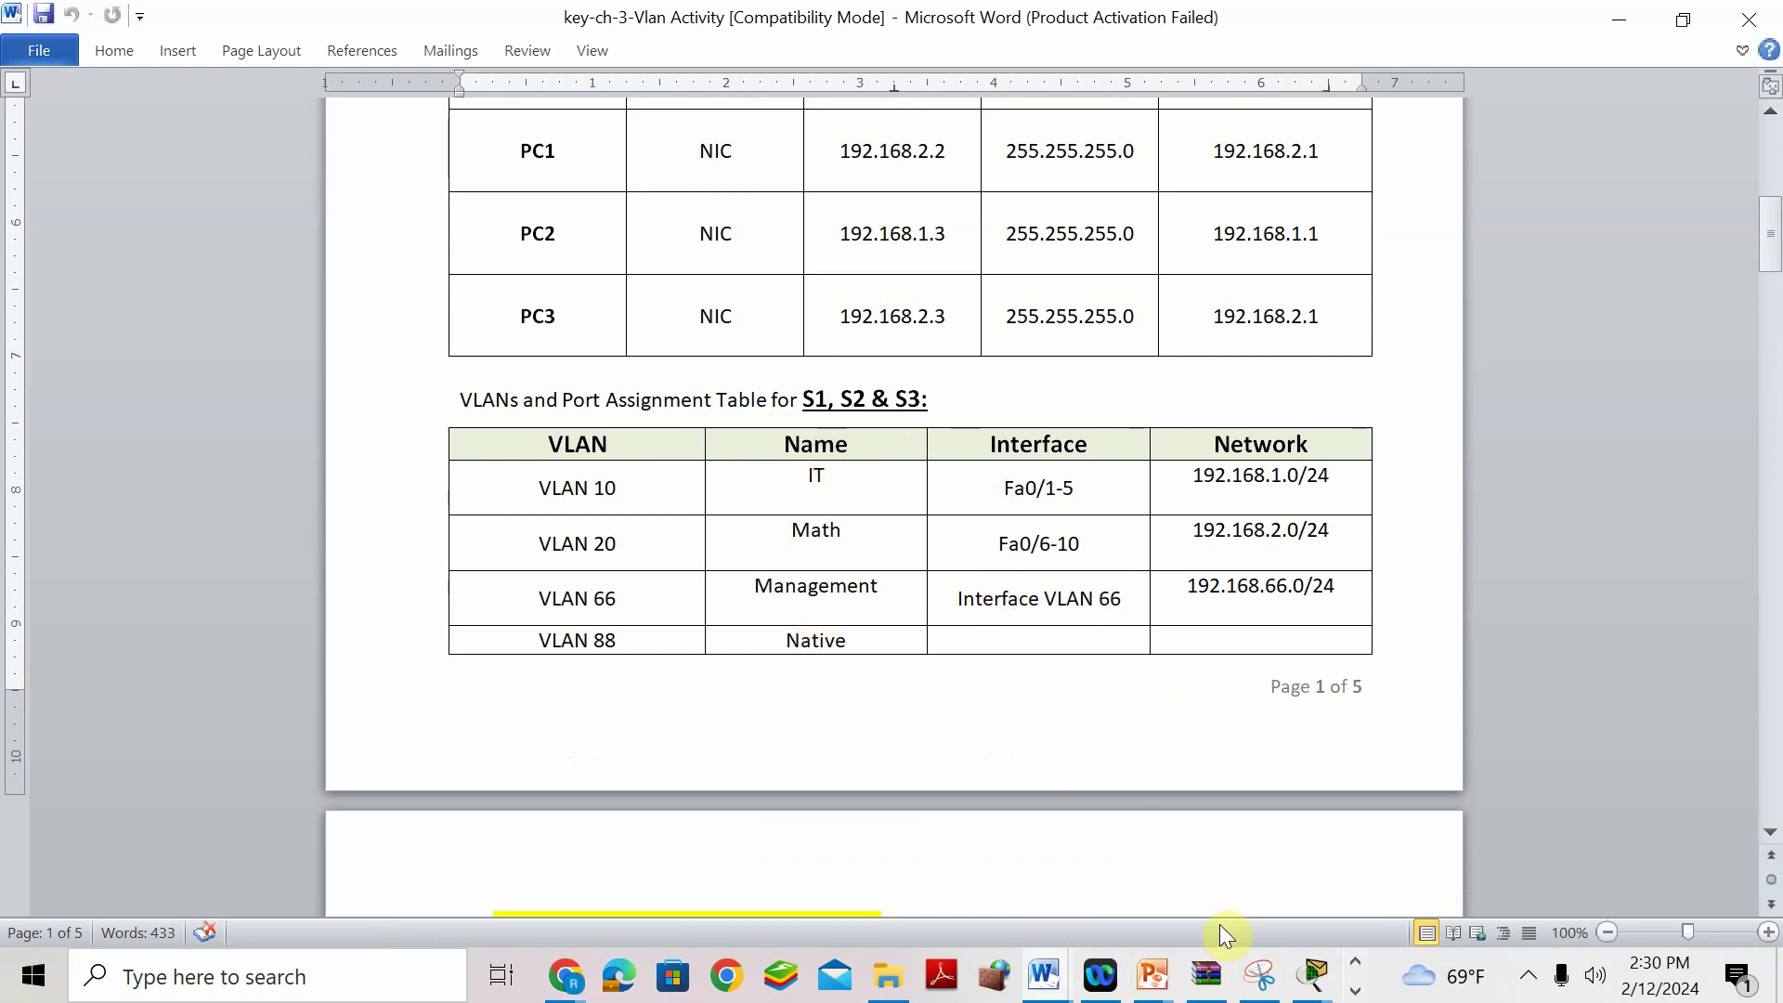
{"action": "left_click", "coordinate": [1312, 975]}
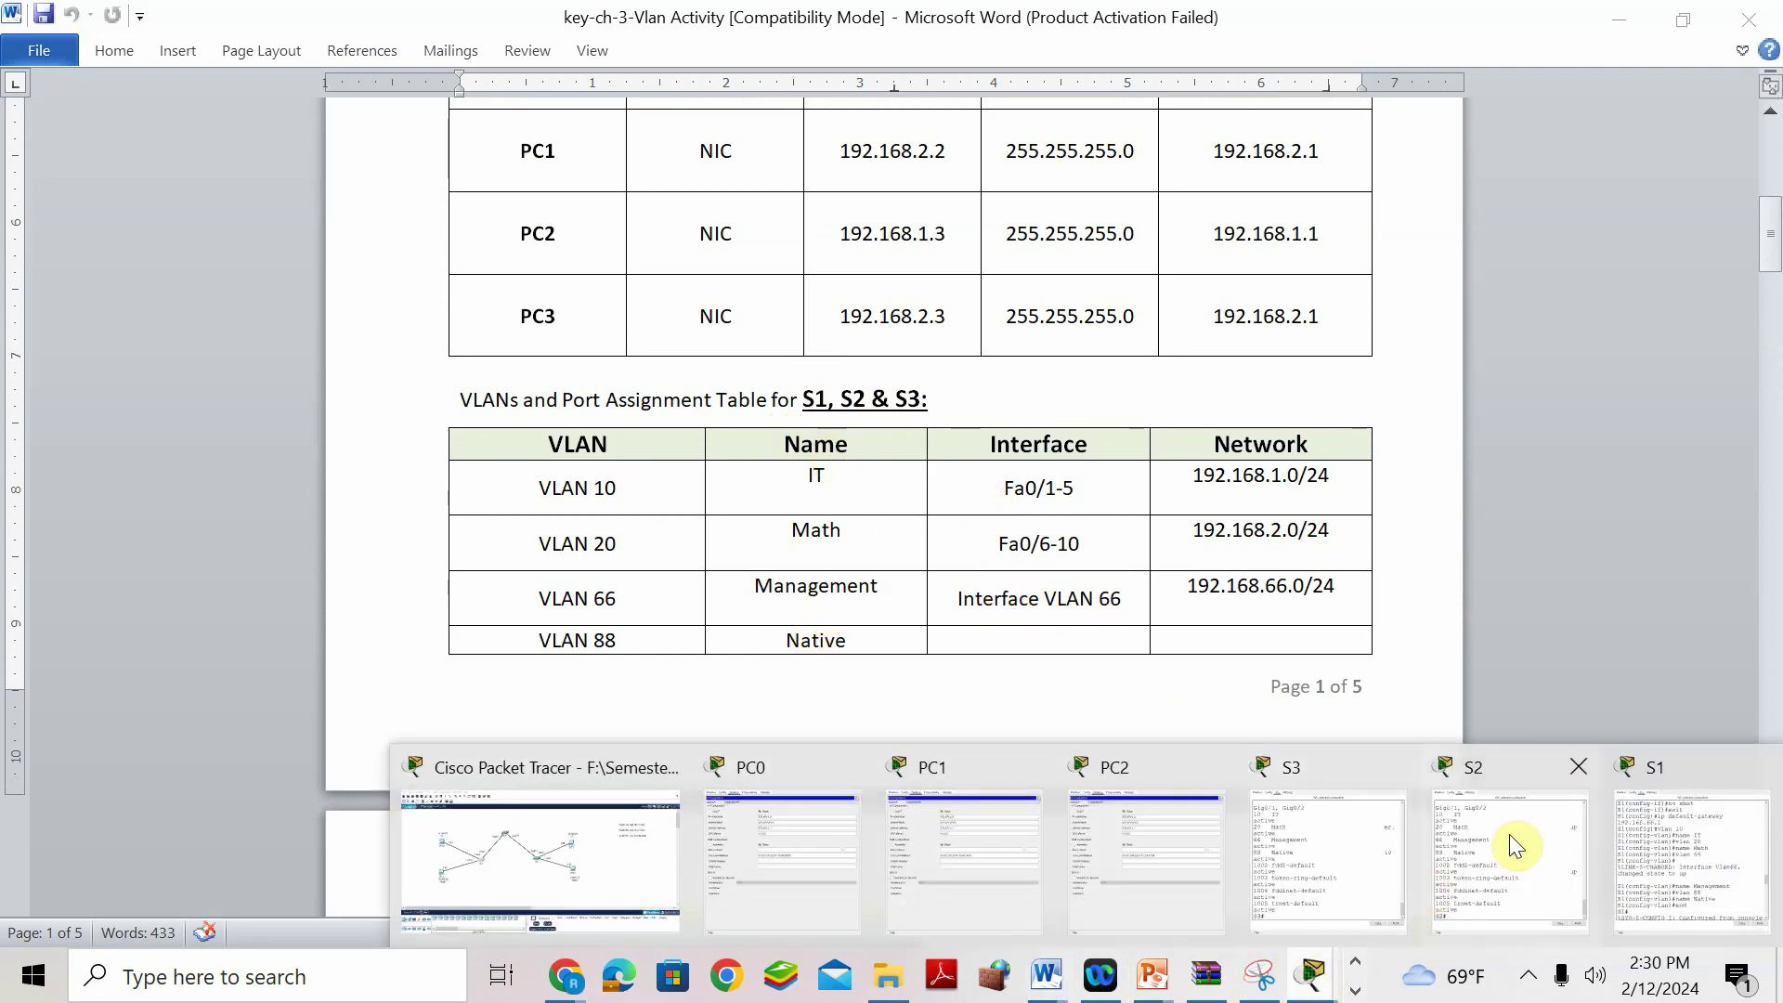
{"action": "left_click", "coordinate": [1512, 772]}
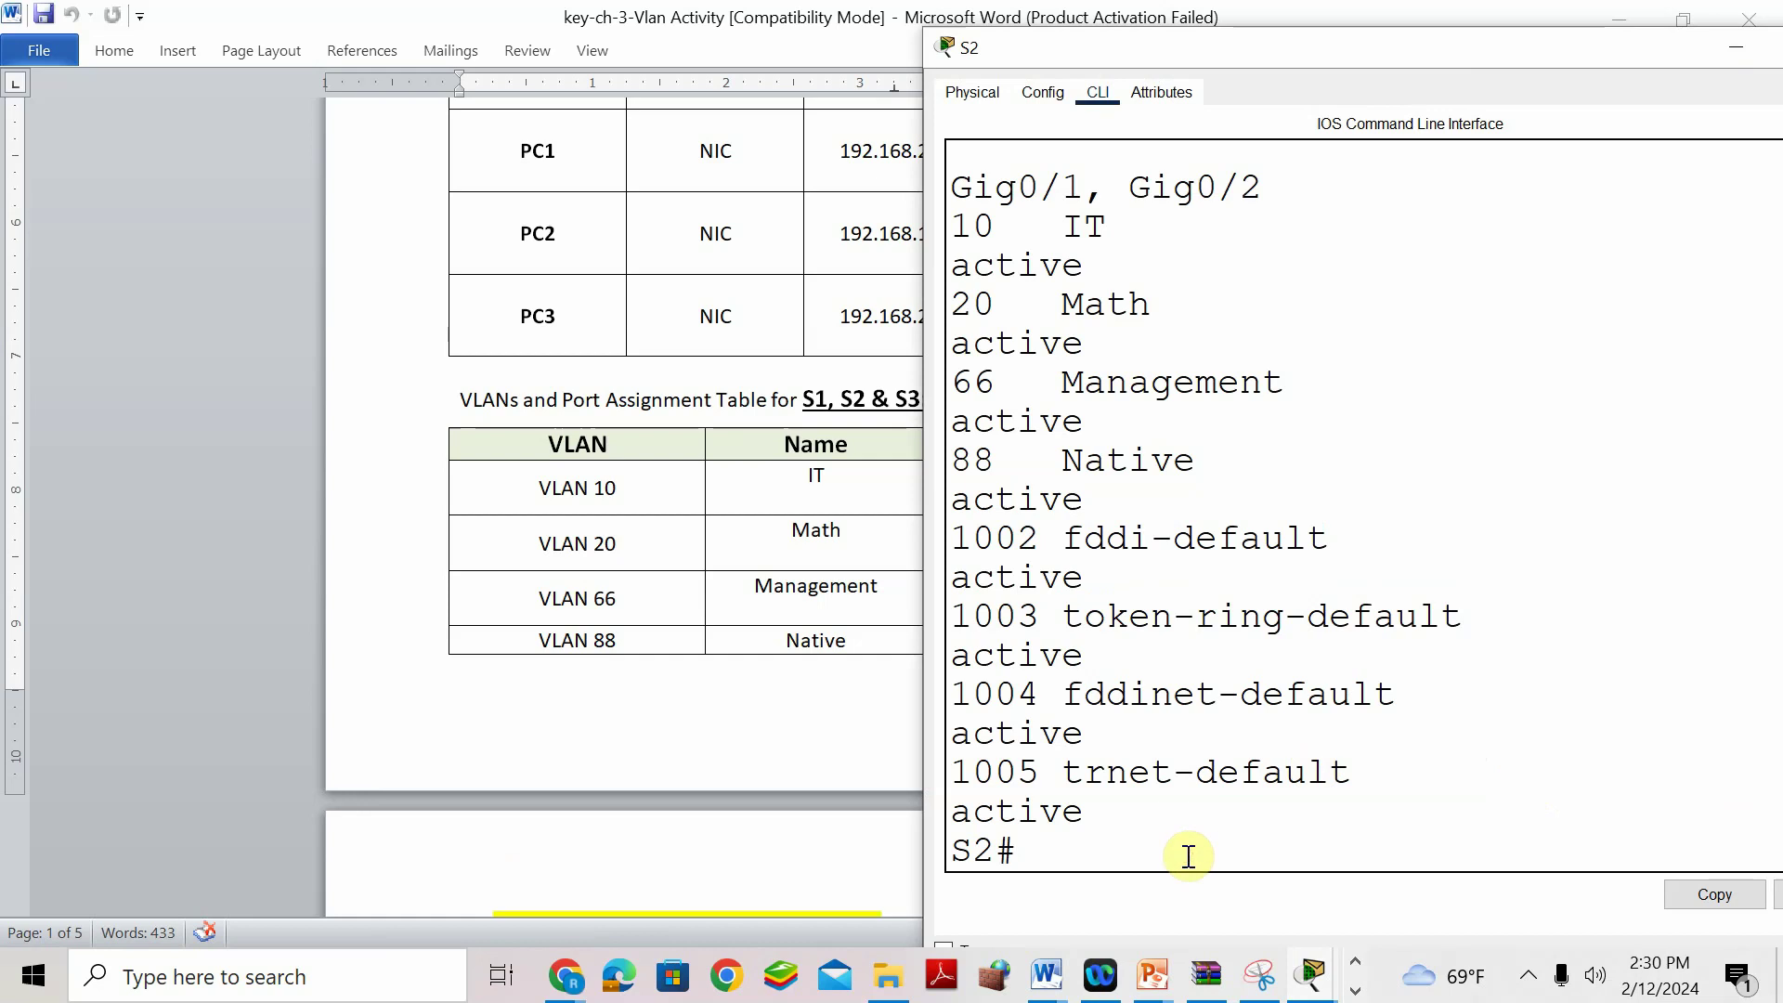
{"action": "type", "text": "conf t"}
{"action": "key", "text": "Return"}
{"action": "type", "text": "int"}
{"action": "key", "text": "Tab"}
{"action": "type", "text": "ra"}
{"action": "key", "text": "Tab"}
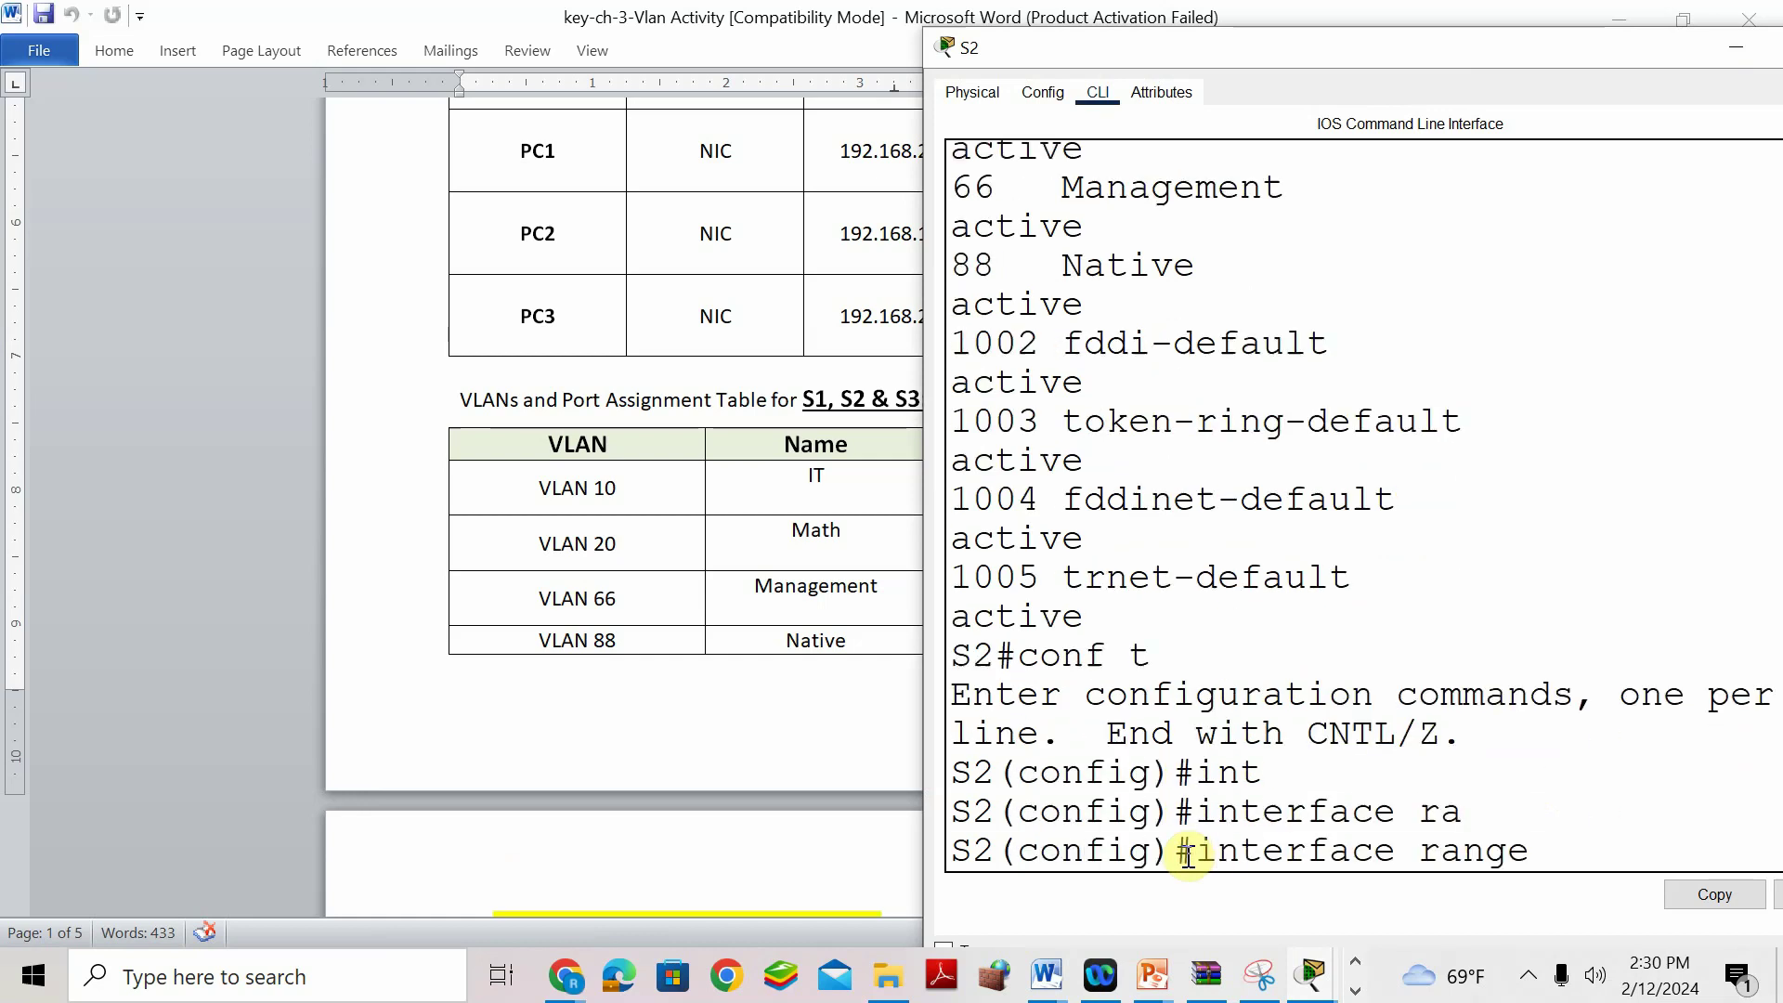
{"action": "type", "text": "fa0/1-5"}
{"action": "key", "text": "Return"}
{"action": "type", "text": "swithport mode"}
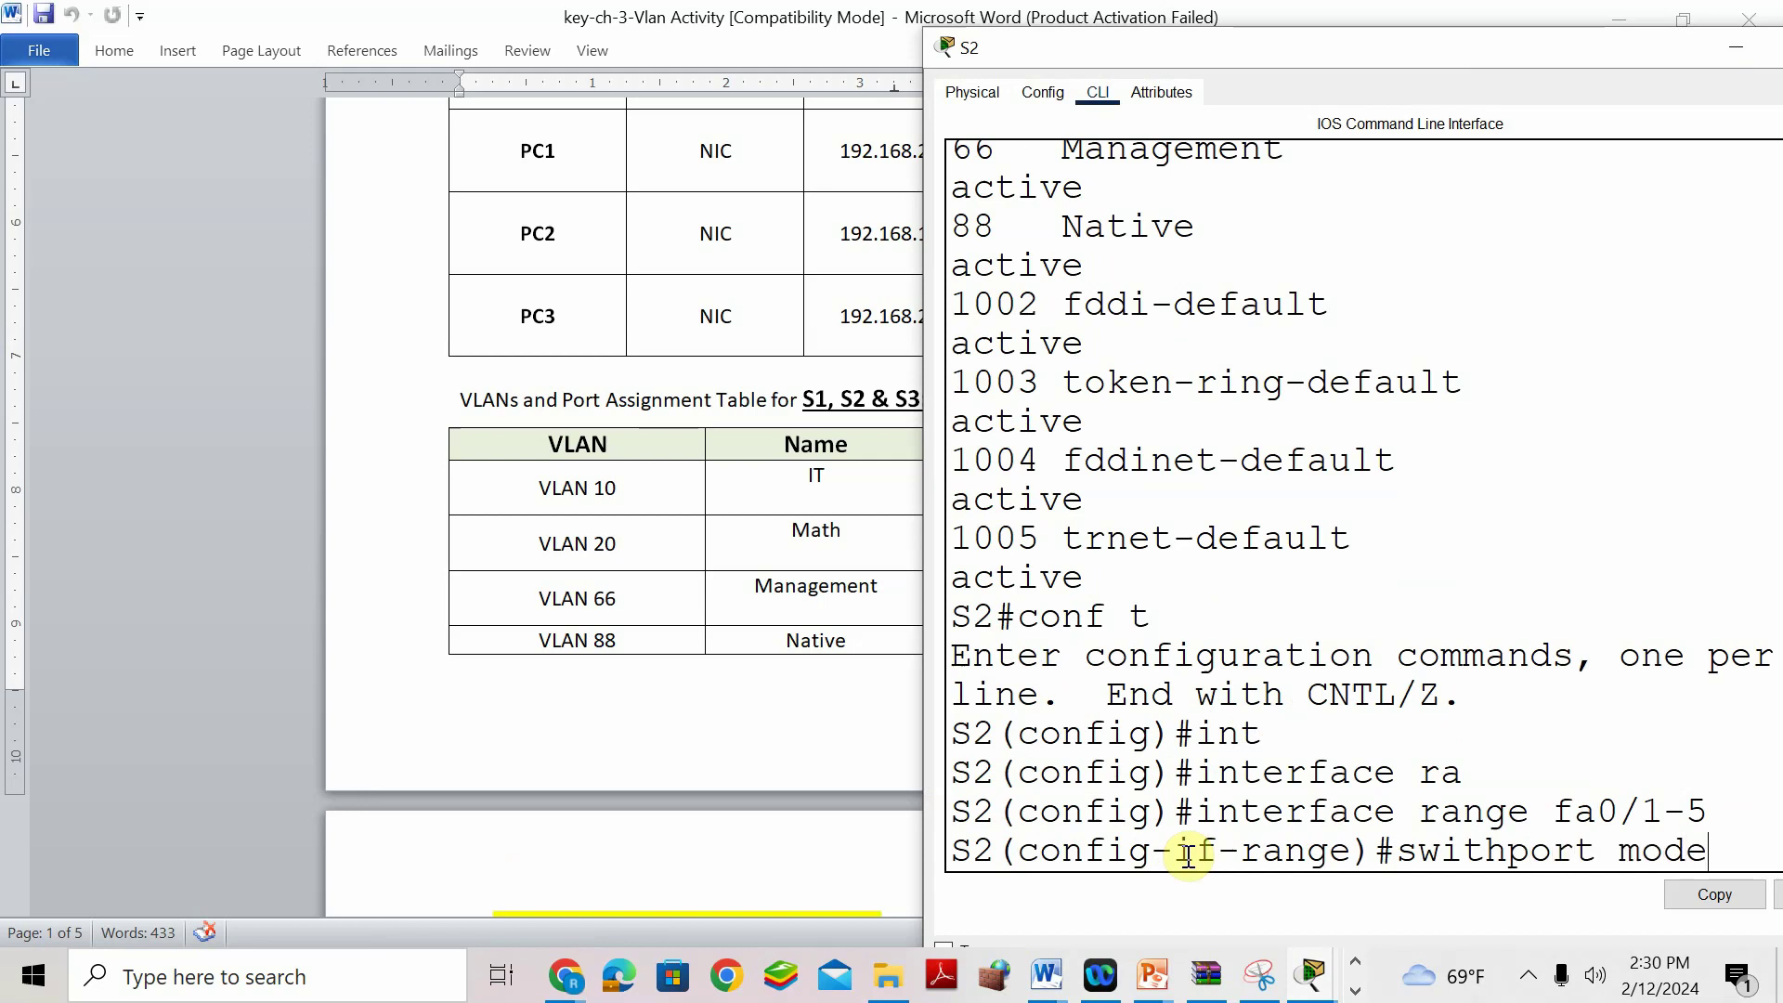
{"action": "type", "text": " acc"}
{"action": "left_click_drag", "start_coordinate": [1311, 44], "coordinate": [1014, 53]}
{"action": "left_click", "coordinate": [1513, 52]}
{"action": "type", "text": "ess"}
{"action": "key", "text": "Return"}
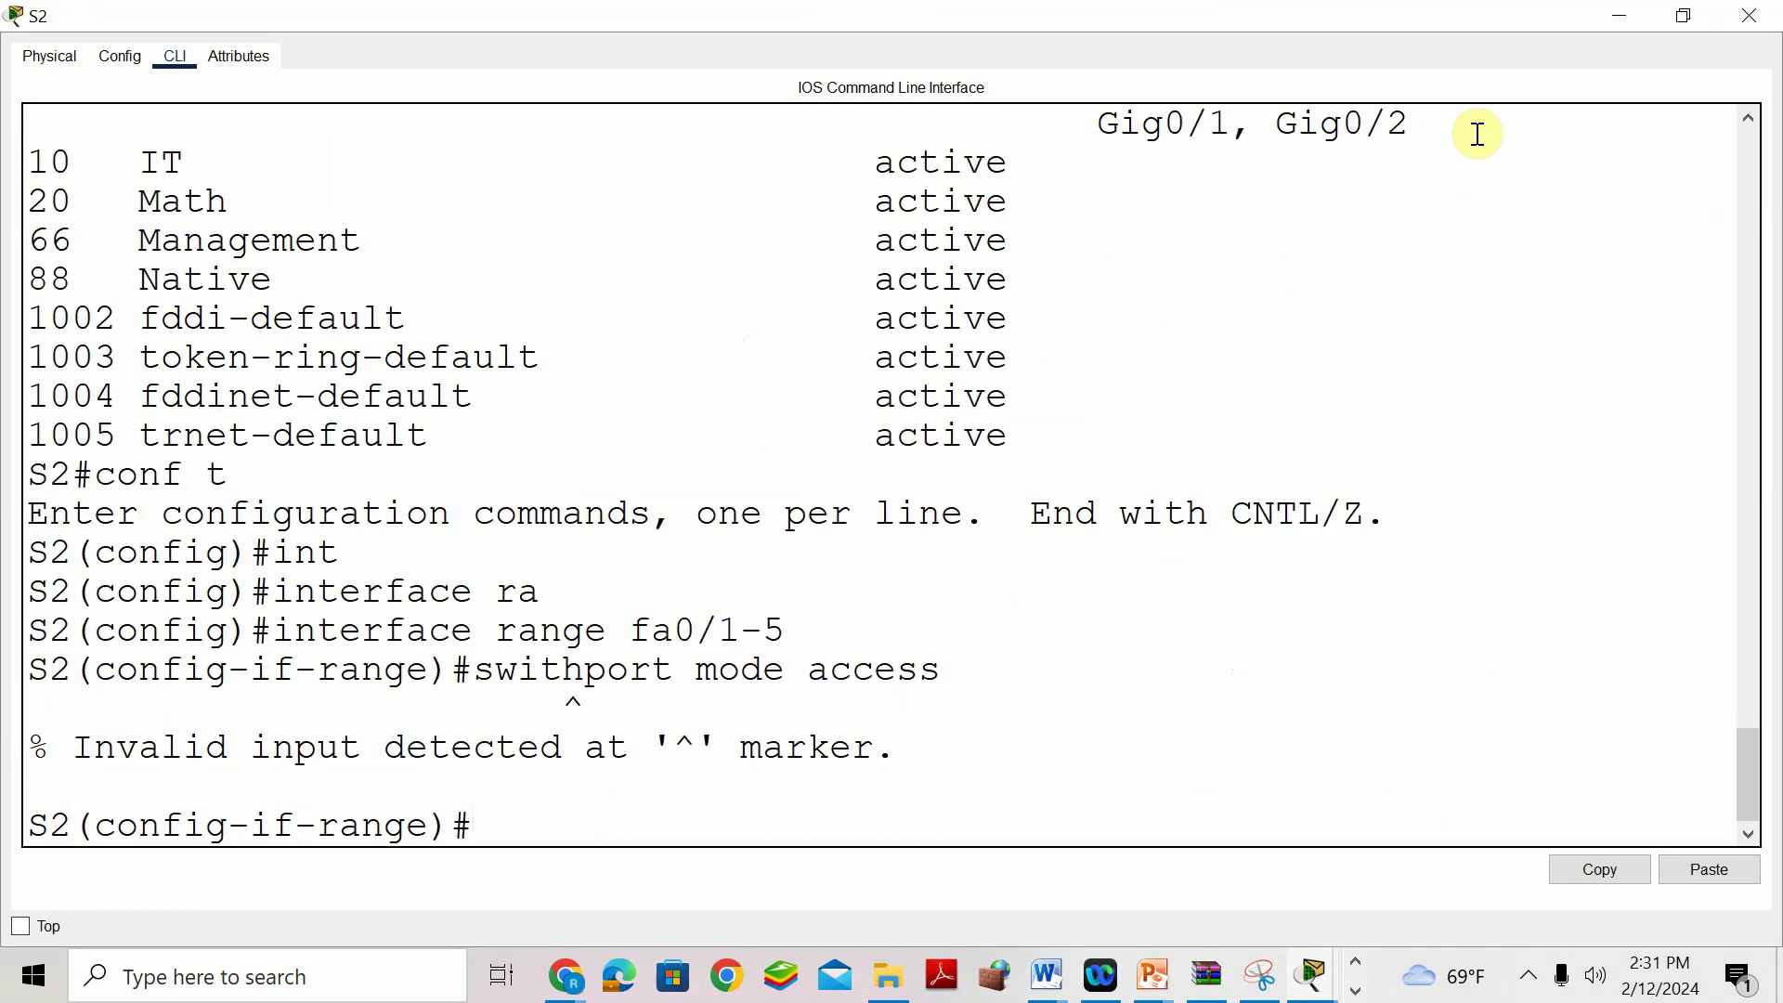
{"action": "key", "text": "Up"}
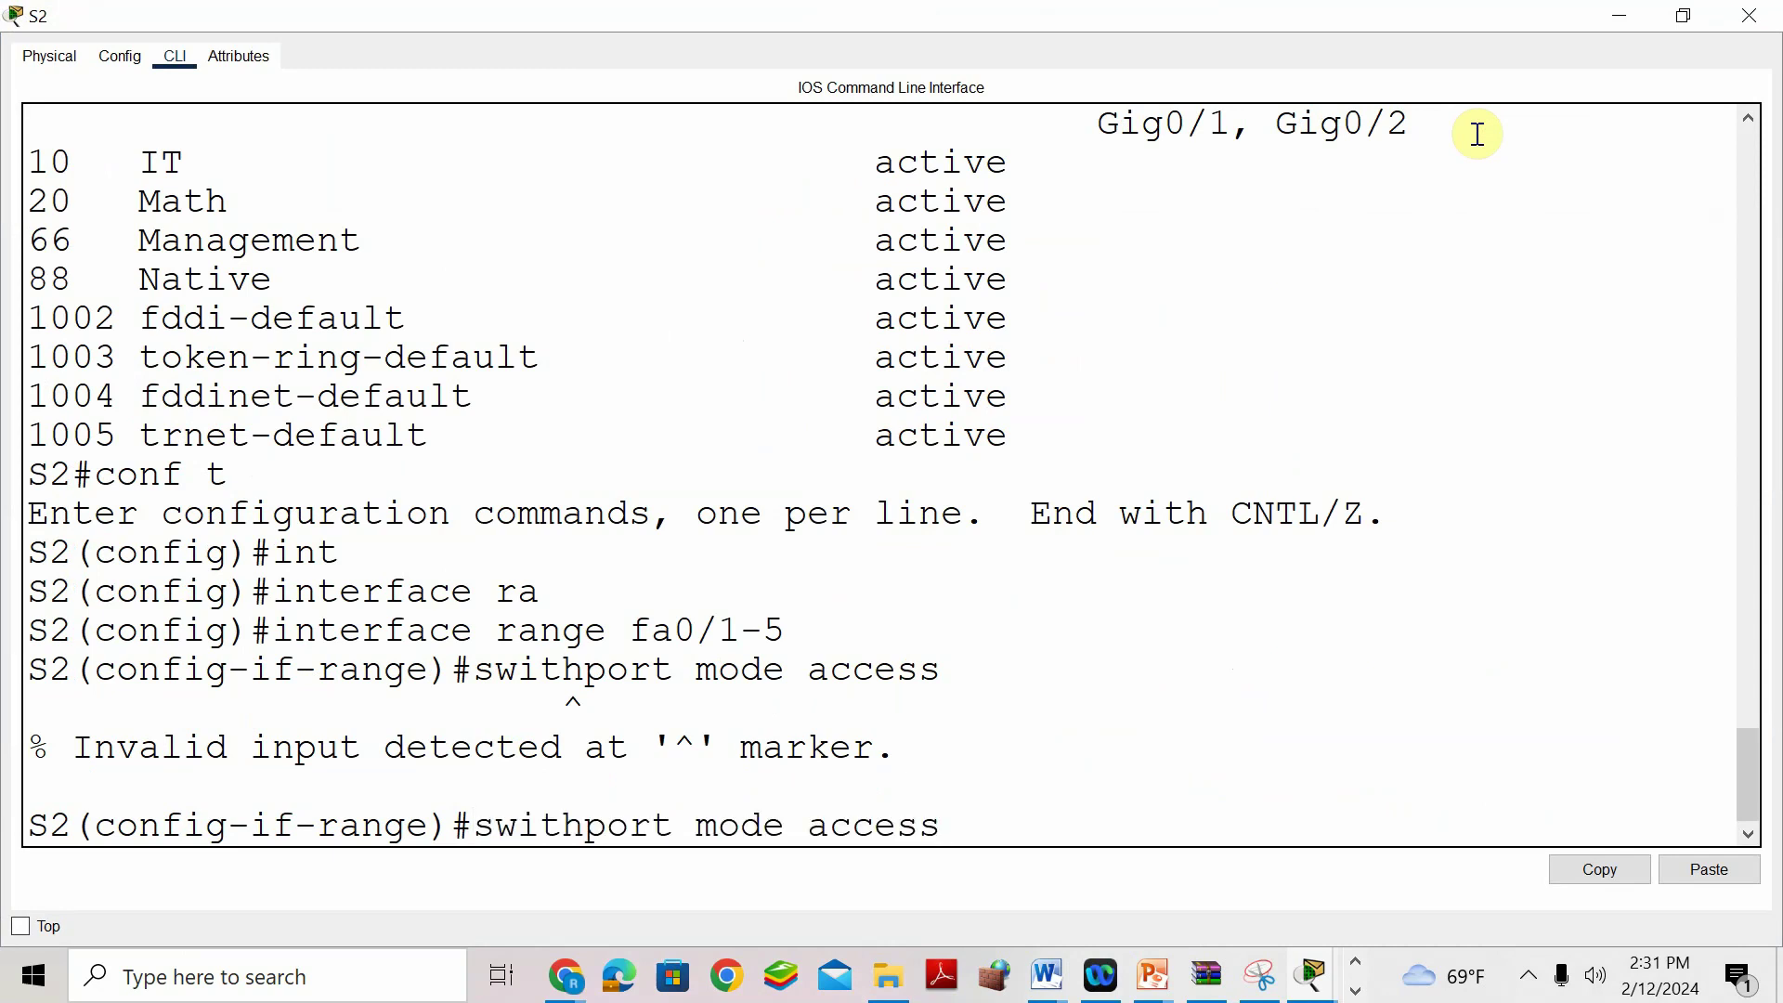
{"action": "key", "text": "BackSpace"}
{"action": "key", "text": "BackSpace"}
{"action": "key", "text": "BackSpace"}
{"action": "key", "text": "BackSpace"}
{"action": "key", "text": "BackSpace"}
{"action": "key", "text": "BackSpace"}
{"action": "key", "text": "BackSpace"}
{"action": "key", "text": "BackSpace"}
{"action": "key", "text": "BackSpace"}
{"action": "key", "text": "BackSpace"}
{"action": "key", "text": "BackSpace"}
{"action": "key", "text": "BackSpace"}
{"action": "key", "text": "BackSpace"}
{"action": "key", "text": "BackSpace"}
{"action": "key", "text": "BackSpace"}
{"action": "key", "text": "BackSpace"}
{"action": "key", "text": "BackSpace"}
{"action": "key", "text": "BackSpace"}
{"action": "key", "text": "BackSpace"}
{"action": "key", "text": "BackSpace"}
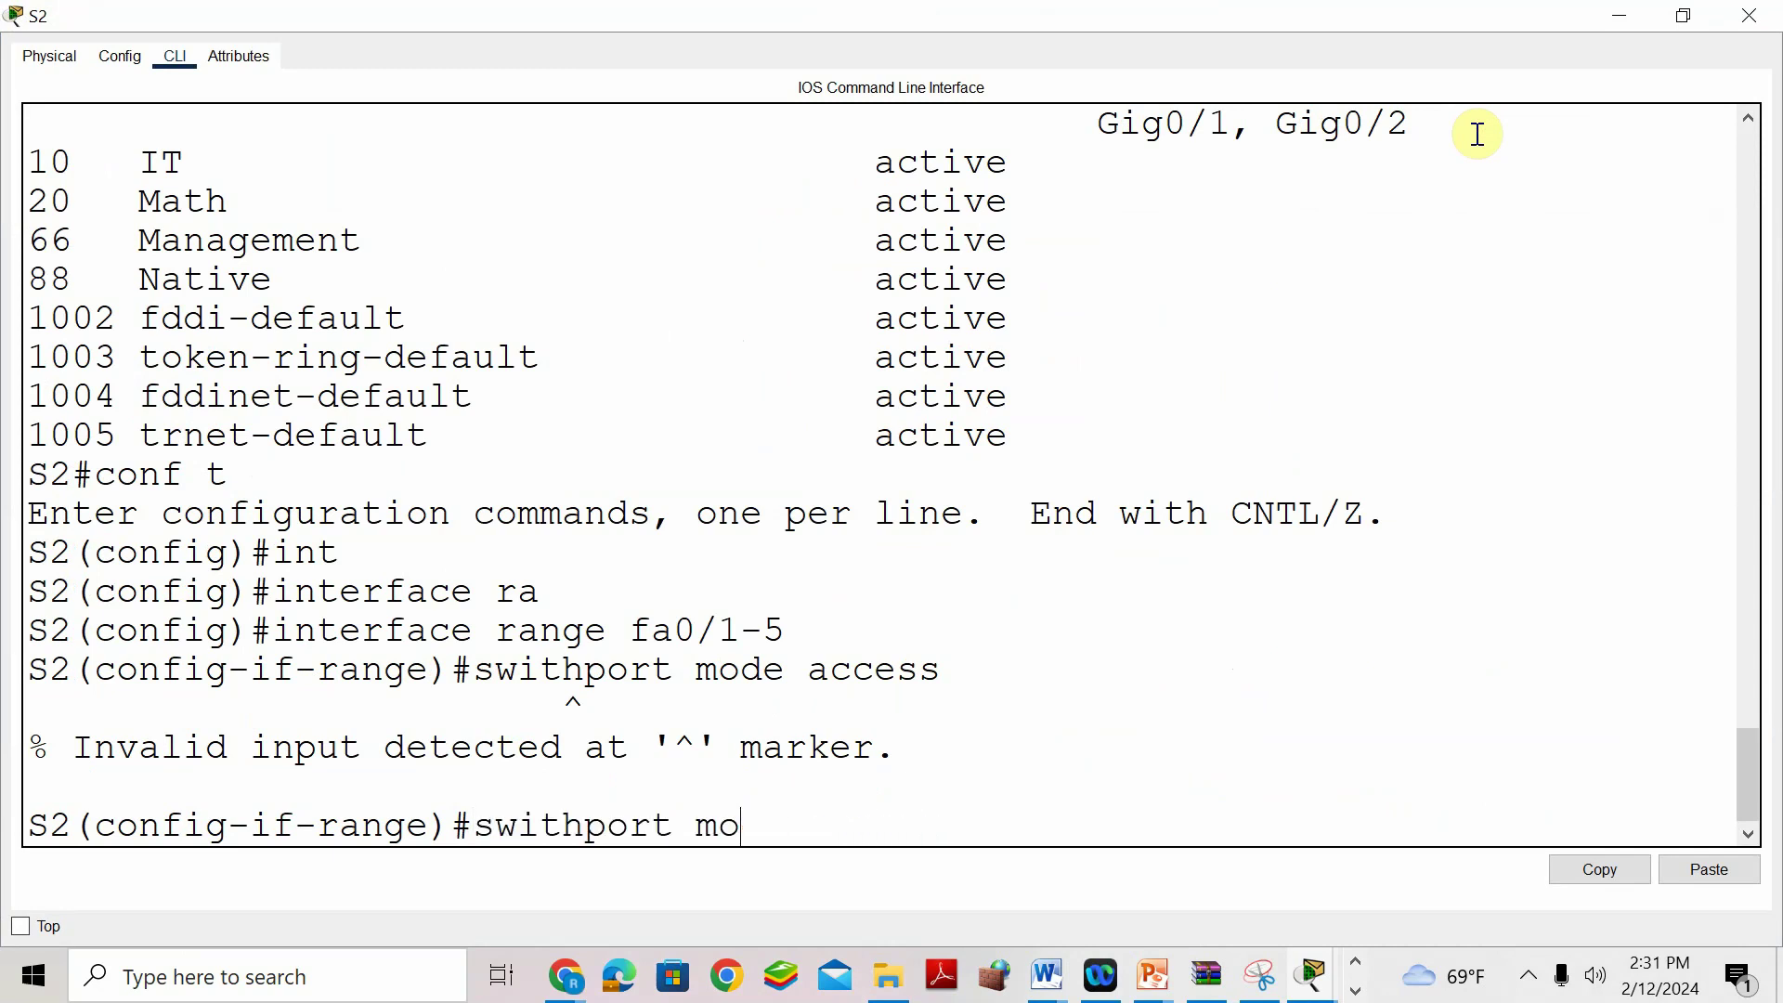
Set S2 ports fa0/1-5 to access mode with switchport mode access.
{"action": "type", "text": "swit"}
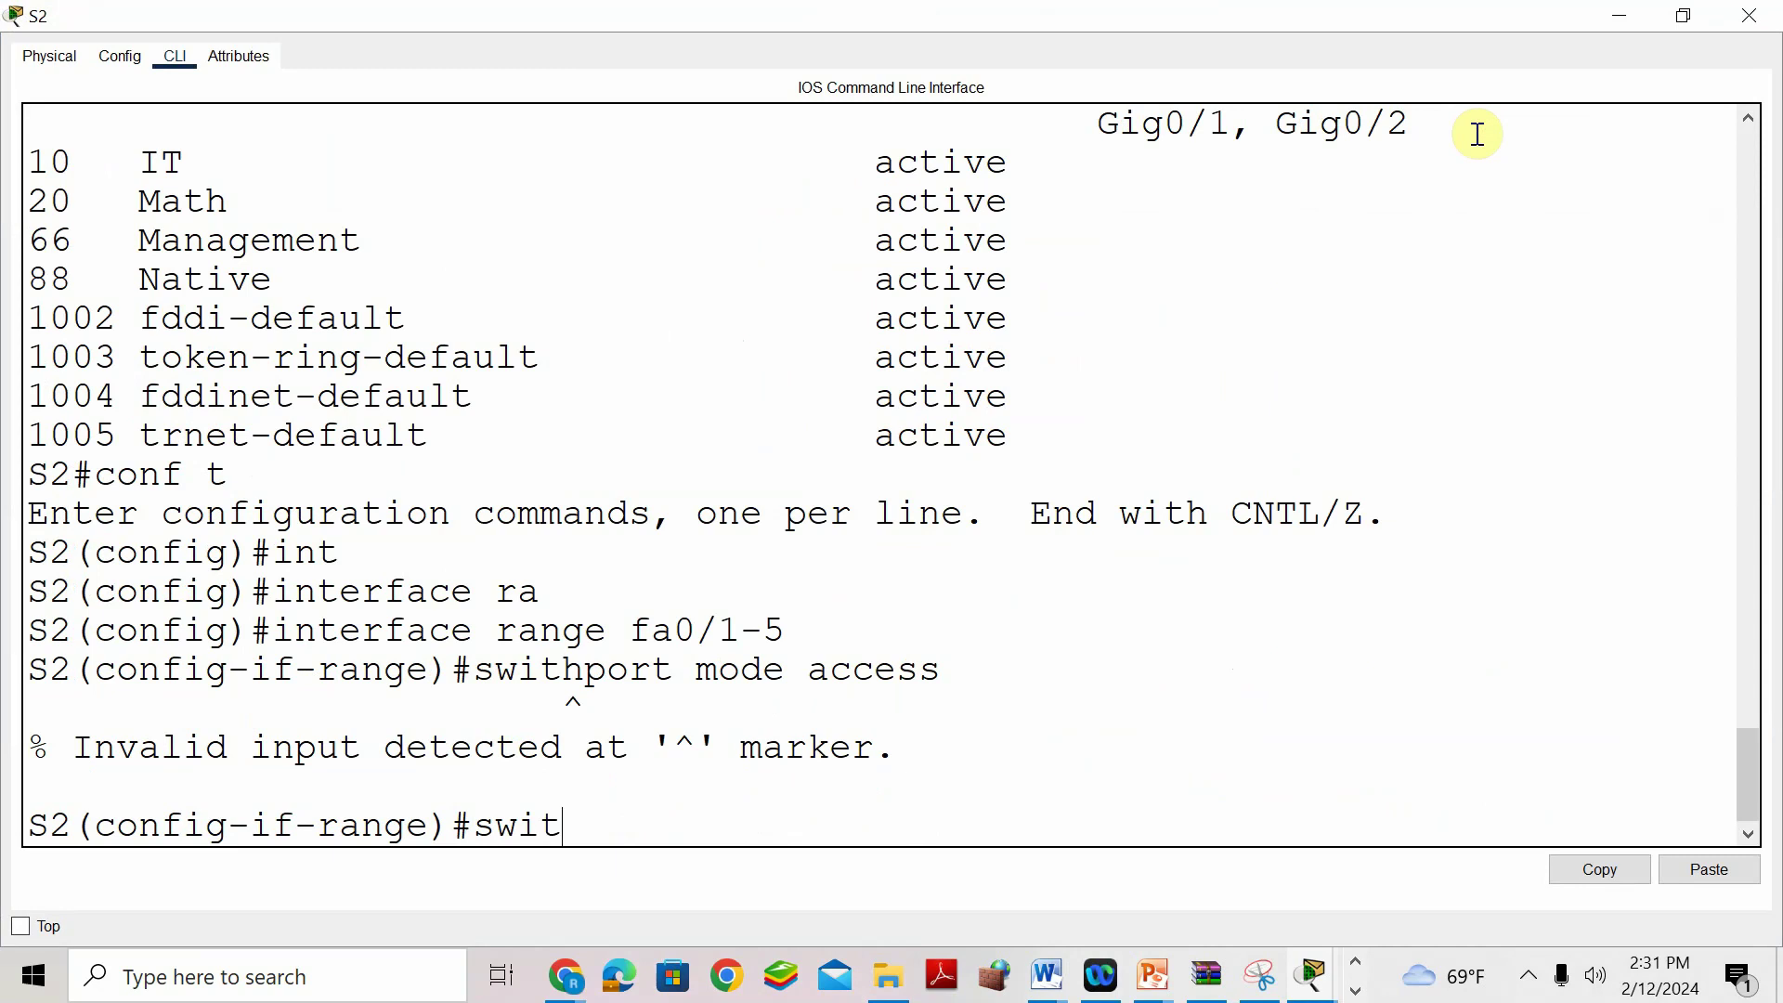
{"action": "type", "text": "chport mode"}
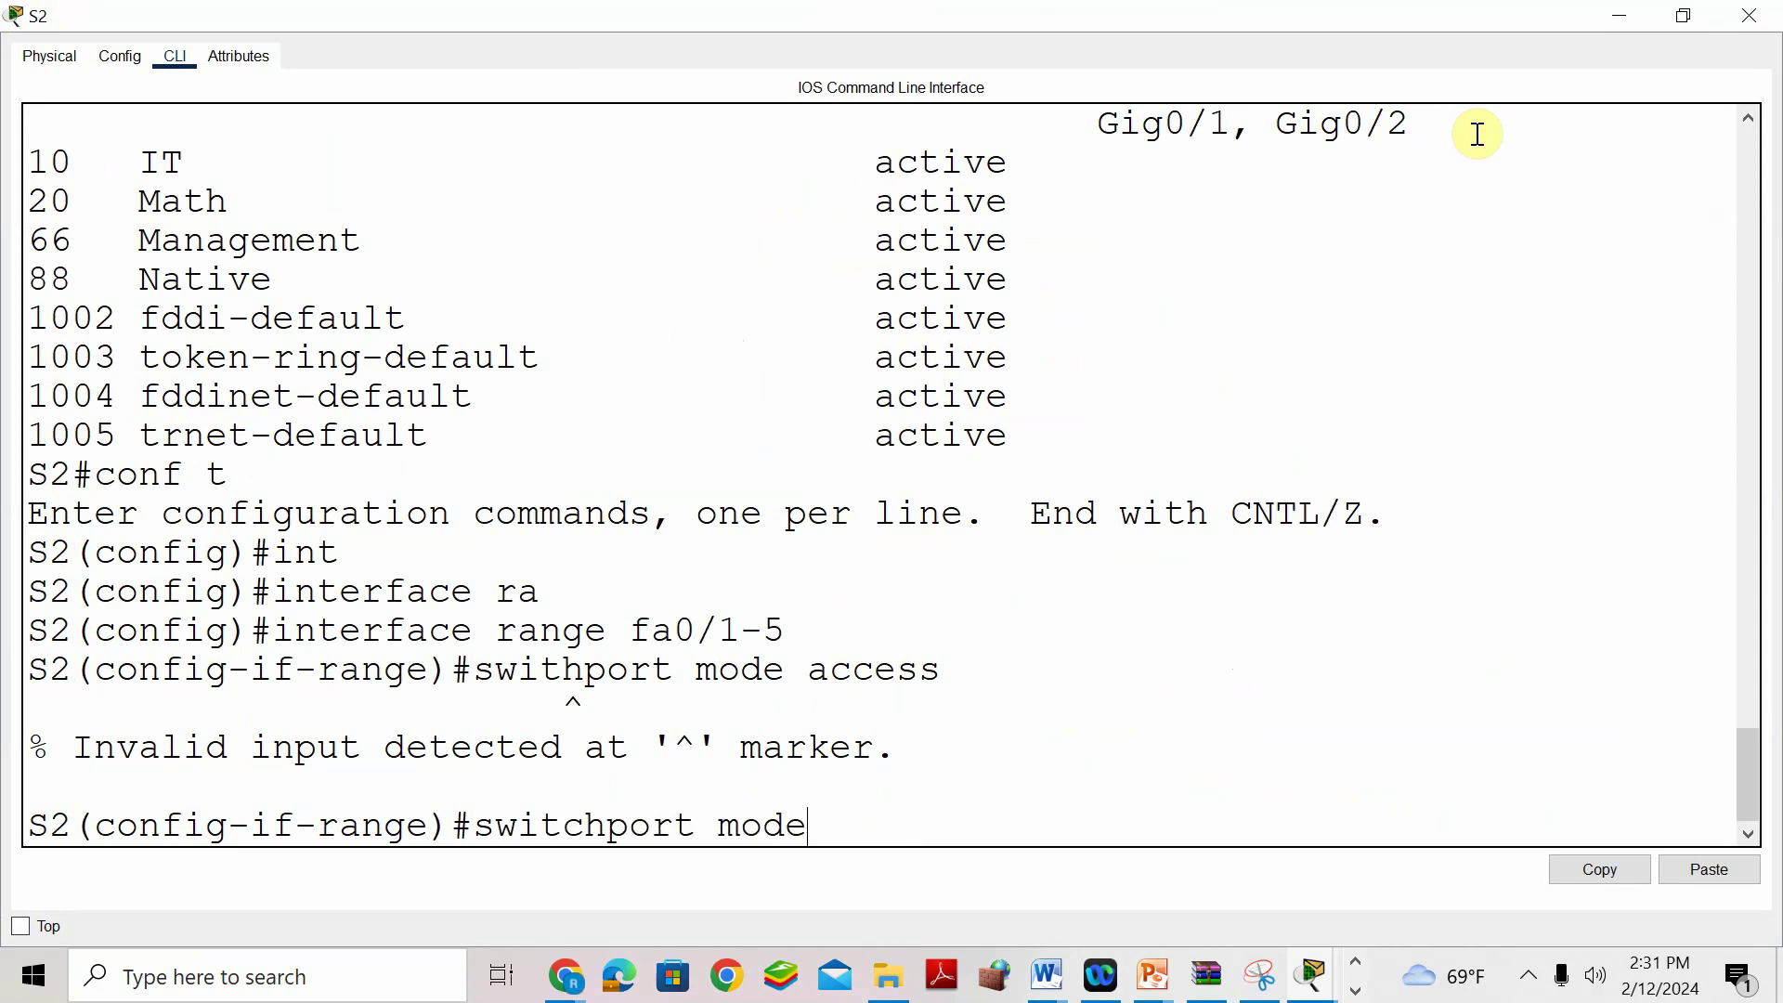
{"action": "type", "text": " access"}
{"action": "key", "text": "Return"}
Assign S2 ports fa0/1-5 to access VLAN 10 and leave interface range configuration.
{"action": "type", "text": "sw"}
{"action": "key", "text": "Tab"}
{"action": "type", "text": "acc"}
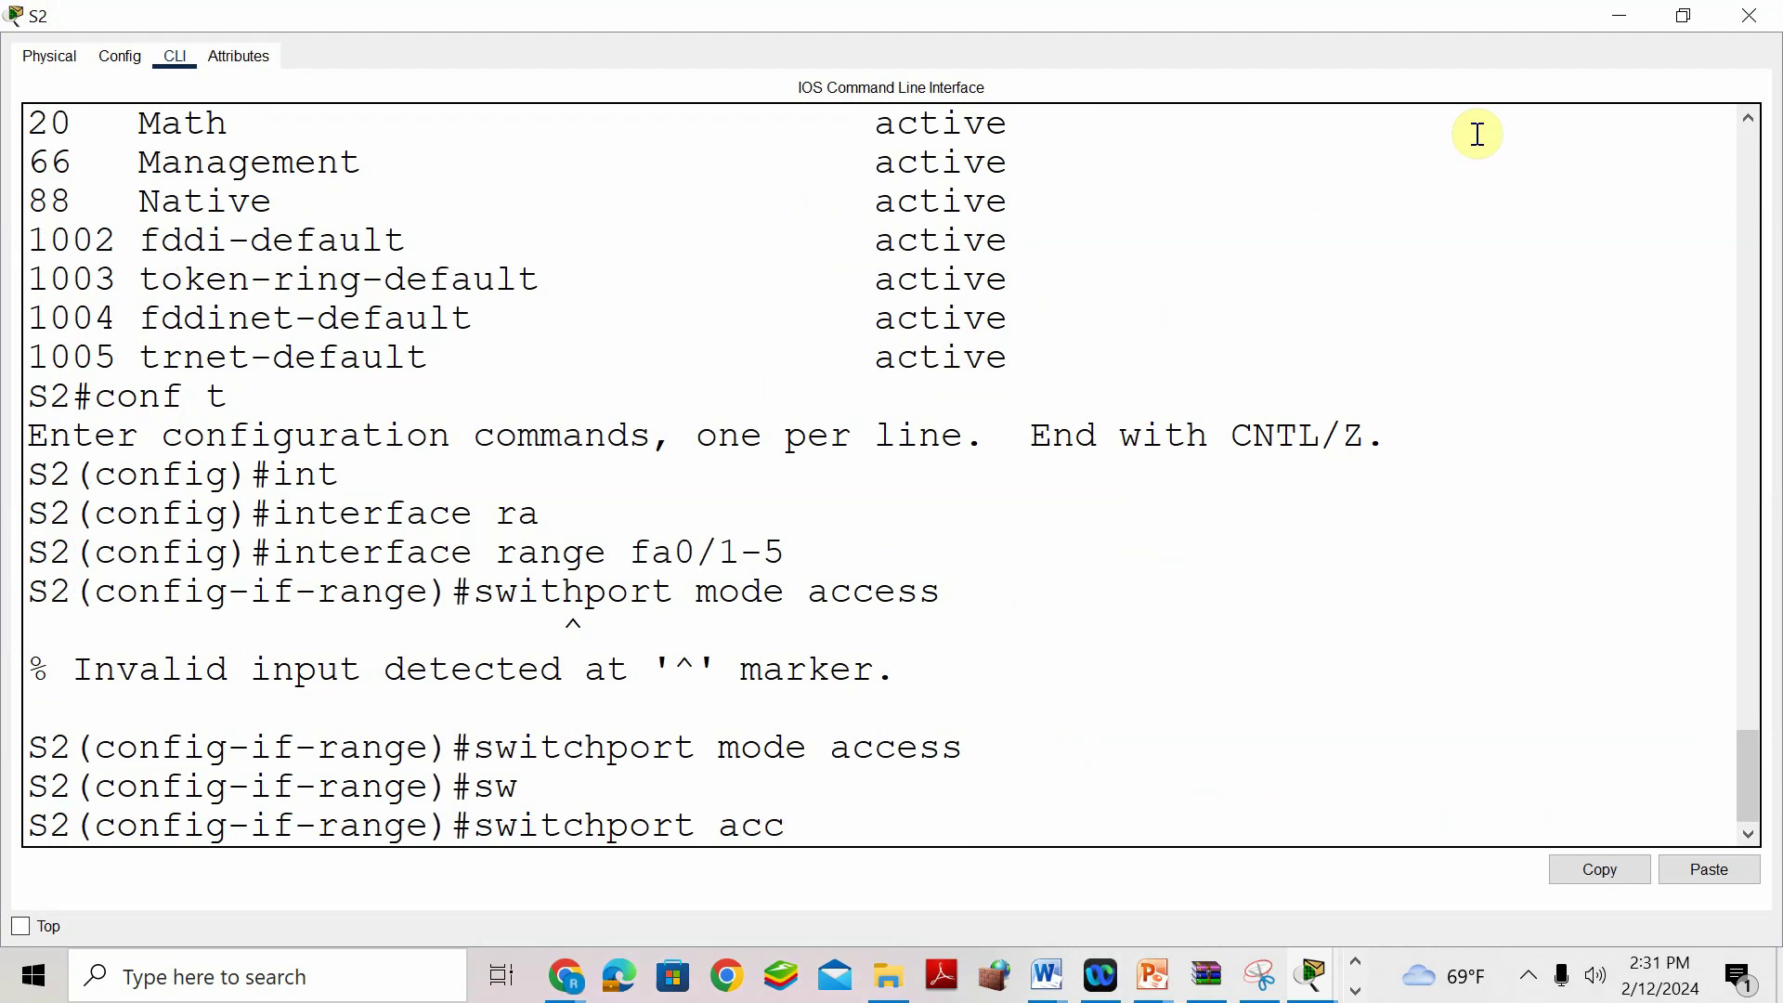
{"action": "key", "text": "Tab"}
{"action": "type", "text": "vlan 10"}
{"action": "key", "text": "ctrl+u"}
{"action": "key", "text": "Return"}
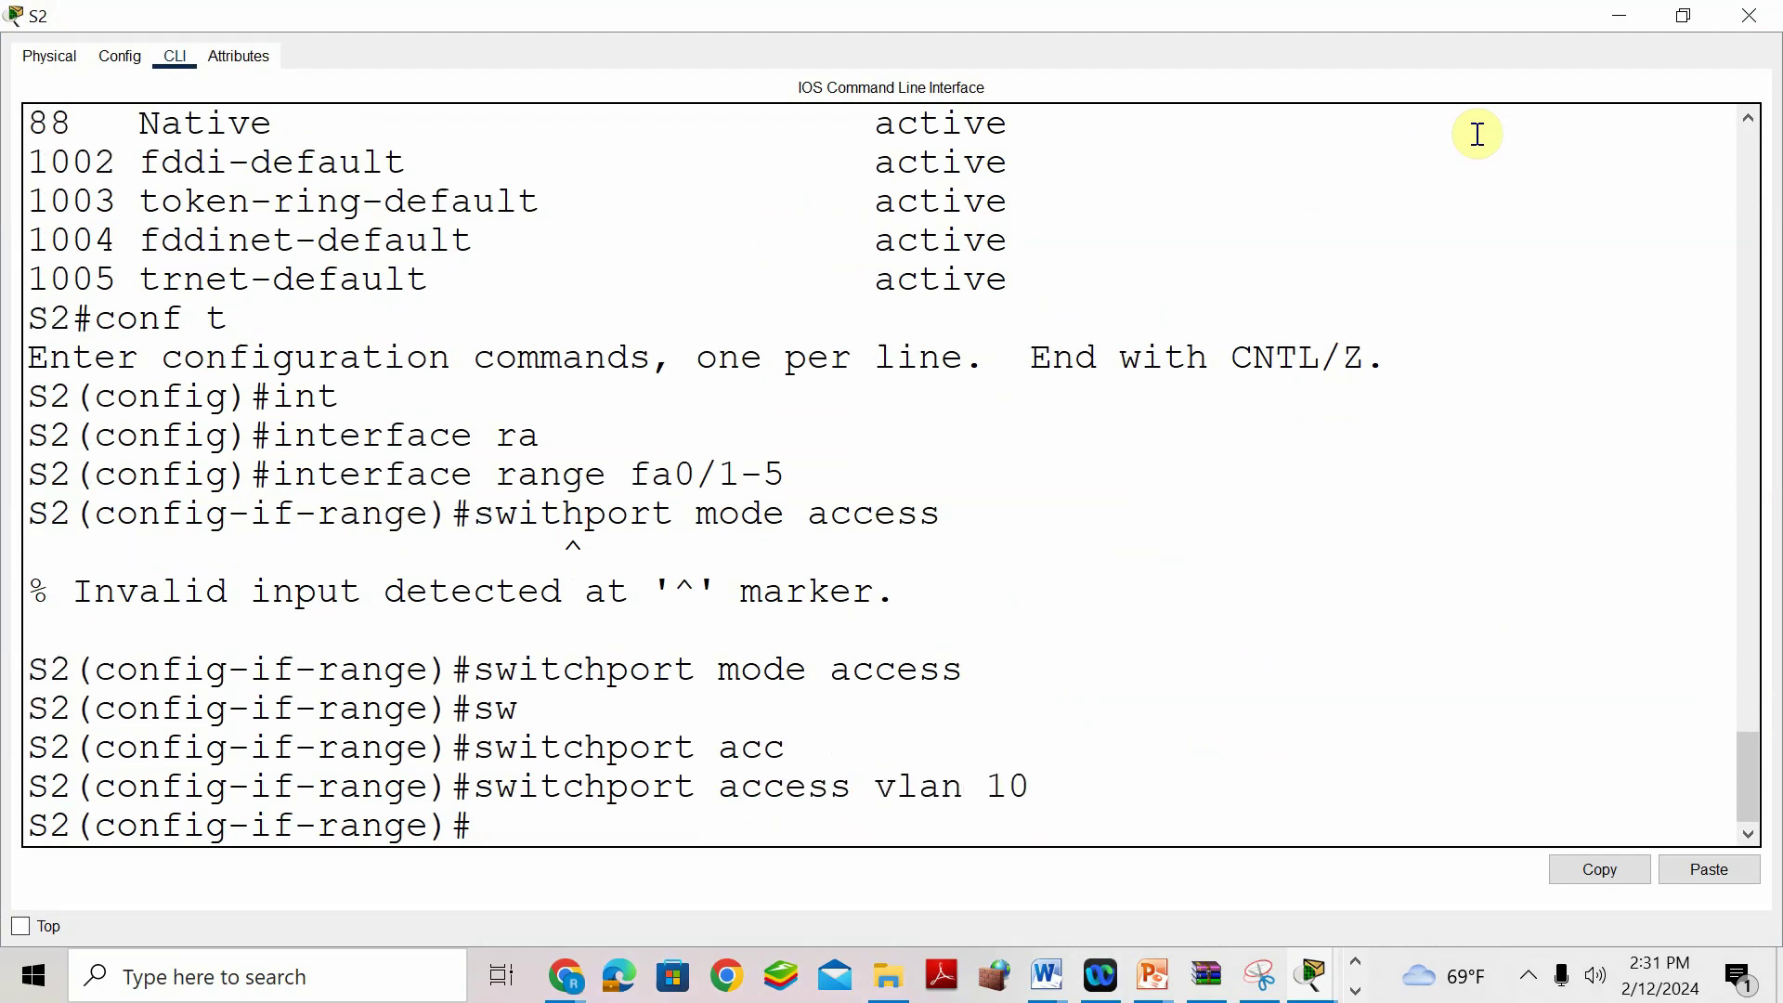
{"action": "type", "text": "exit"}
{"action": "key", "text": "Return"}
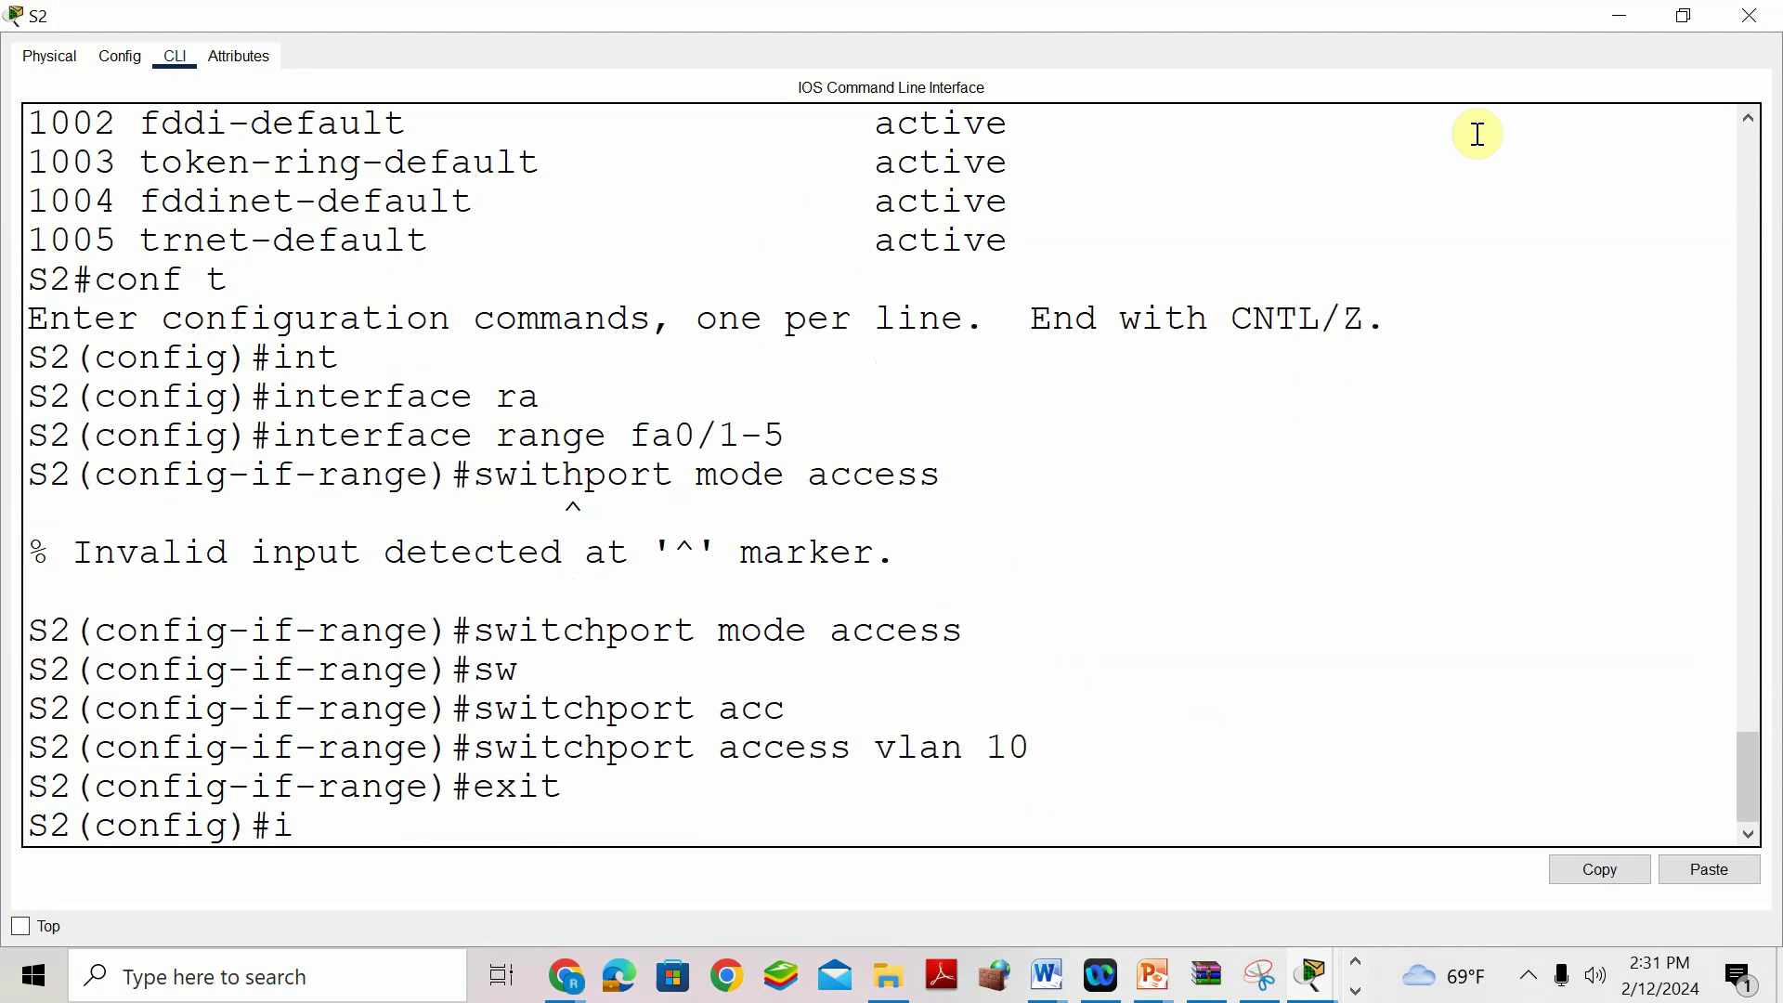
Enter interface range configuration for fa0/6-10 on S2, checking the ports against the assignment table in Word.
{"action": "type", "text": "int"}
{"action": "key", "text": "Tab"}
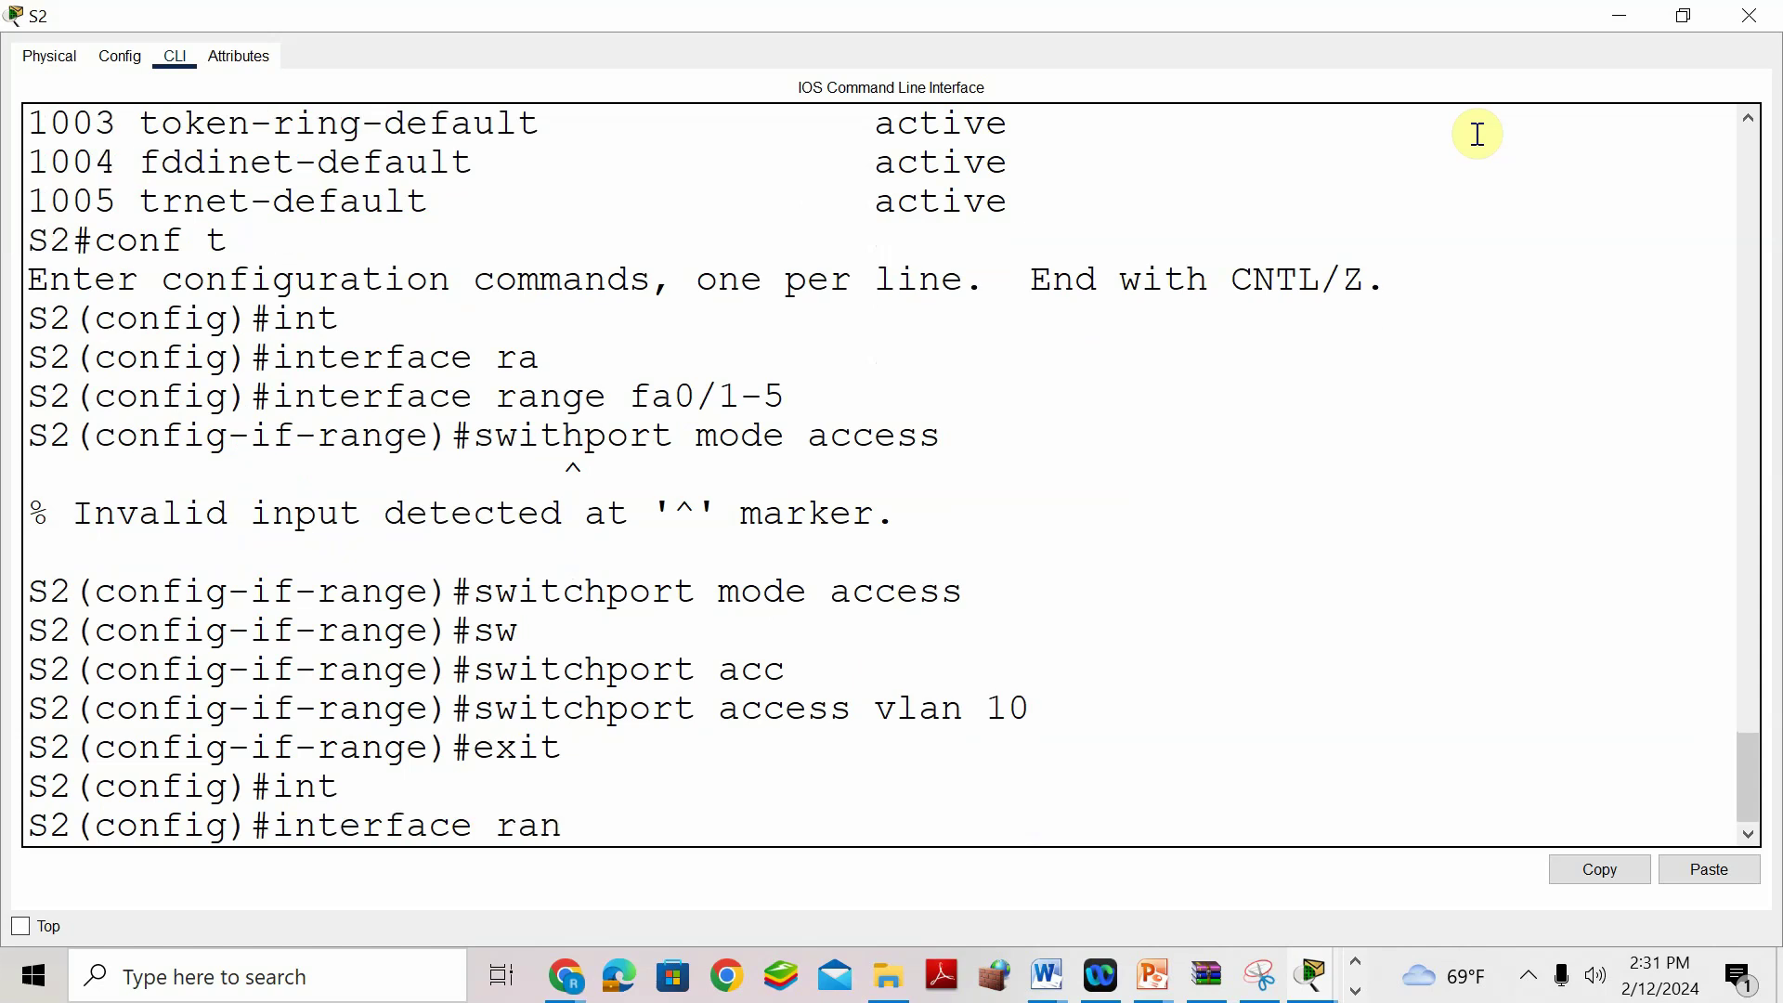
{"action": "type", "text": "ran"}
{"action": "key", "text": "Tab"}
{"action": "left_click", "coordinate": [1684, 16]}
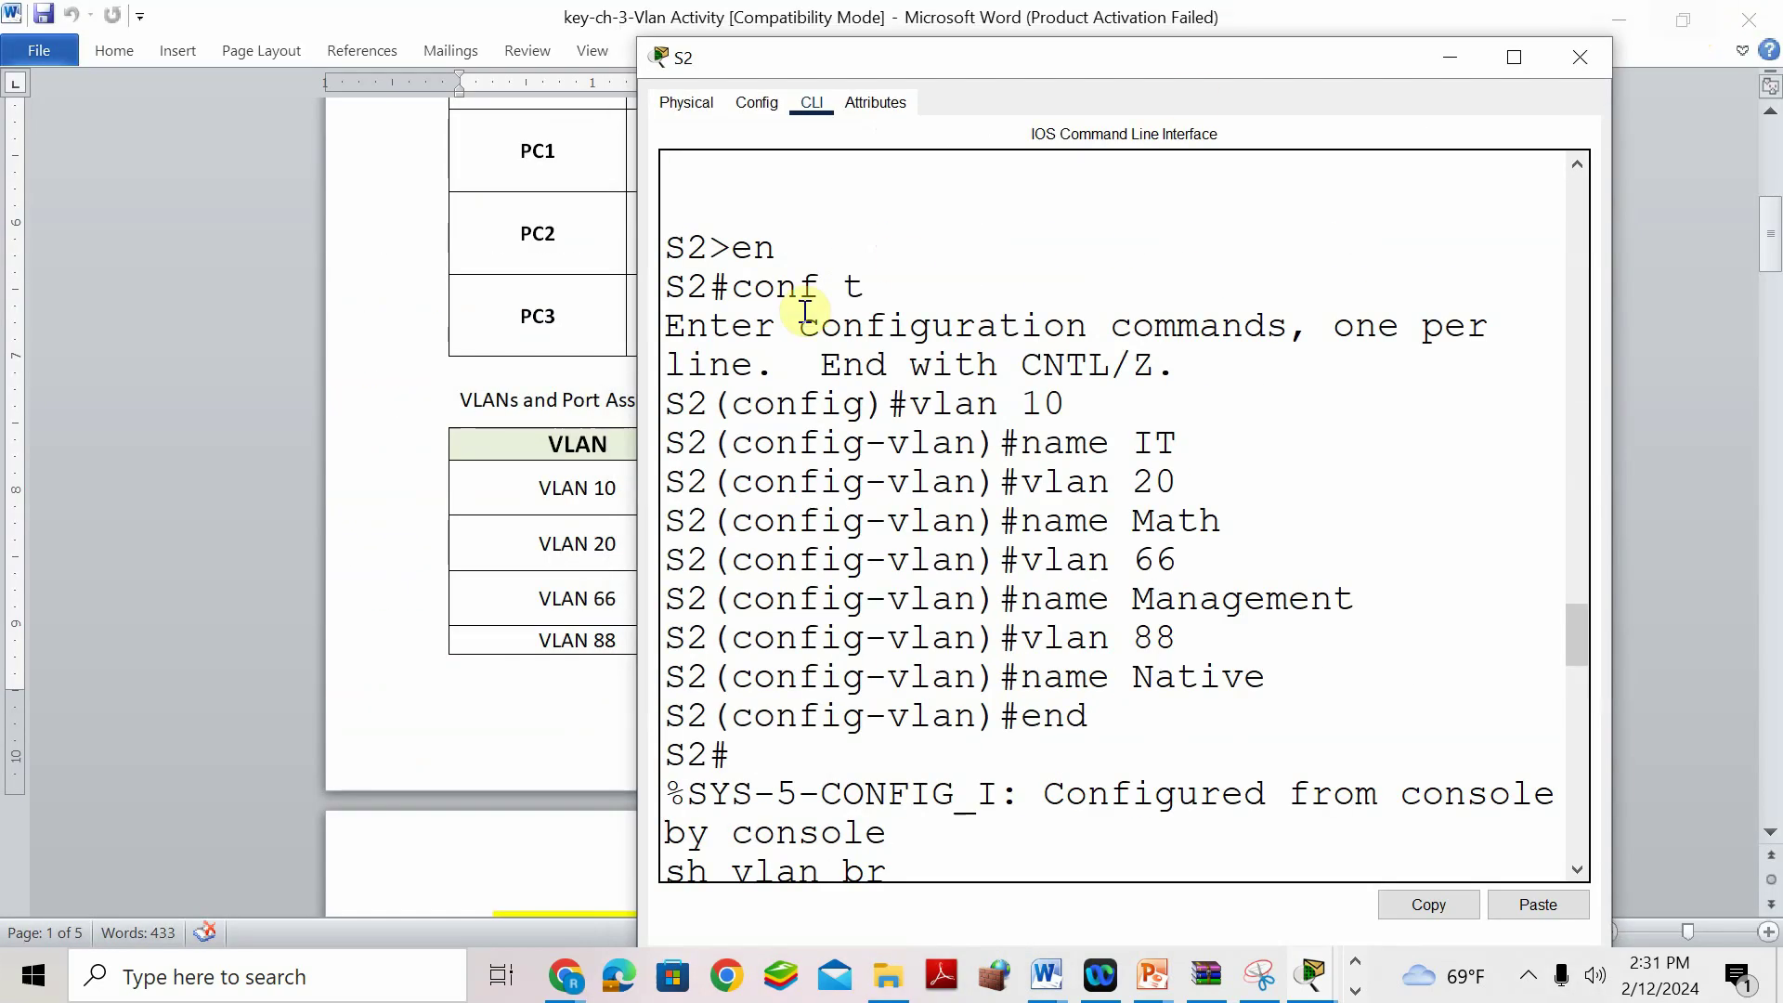
{"action": "left_click", "coordinate": [568, 485]}
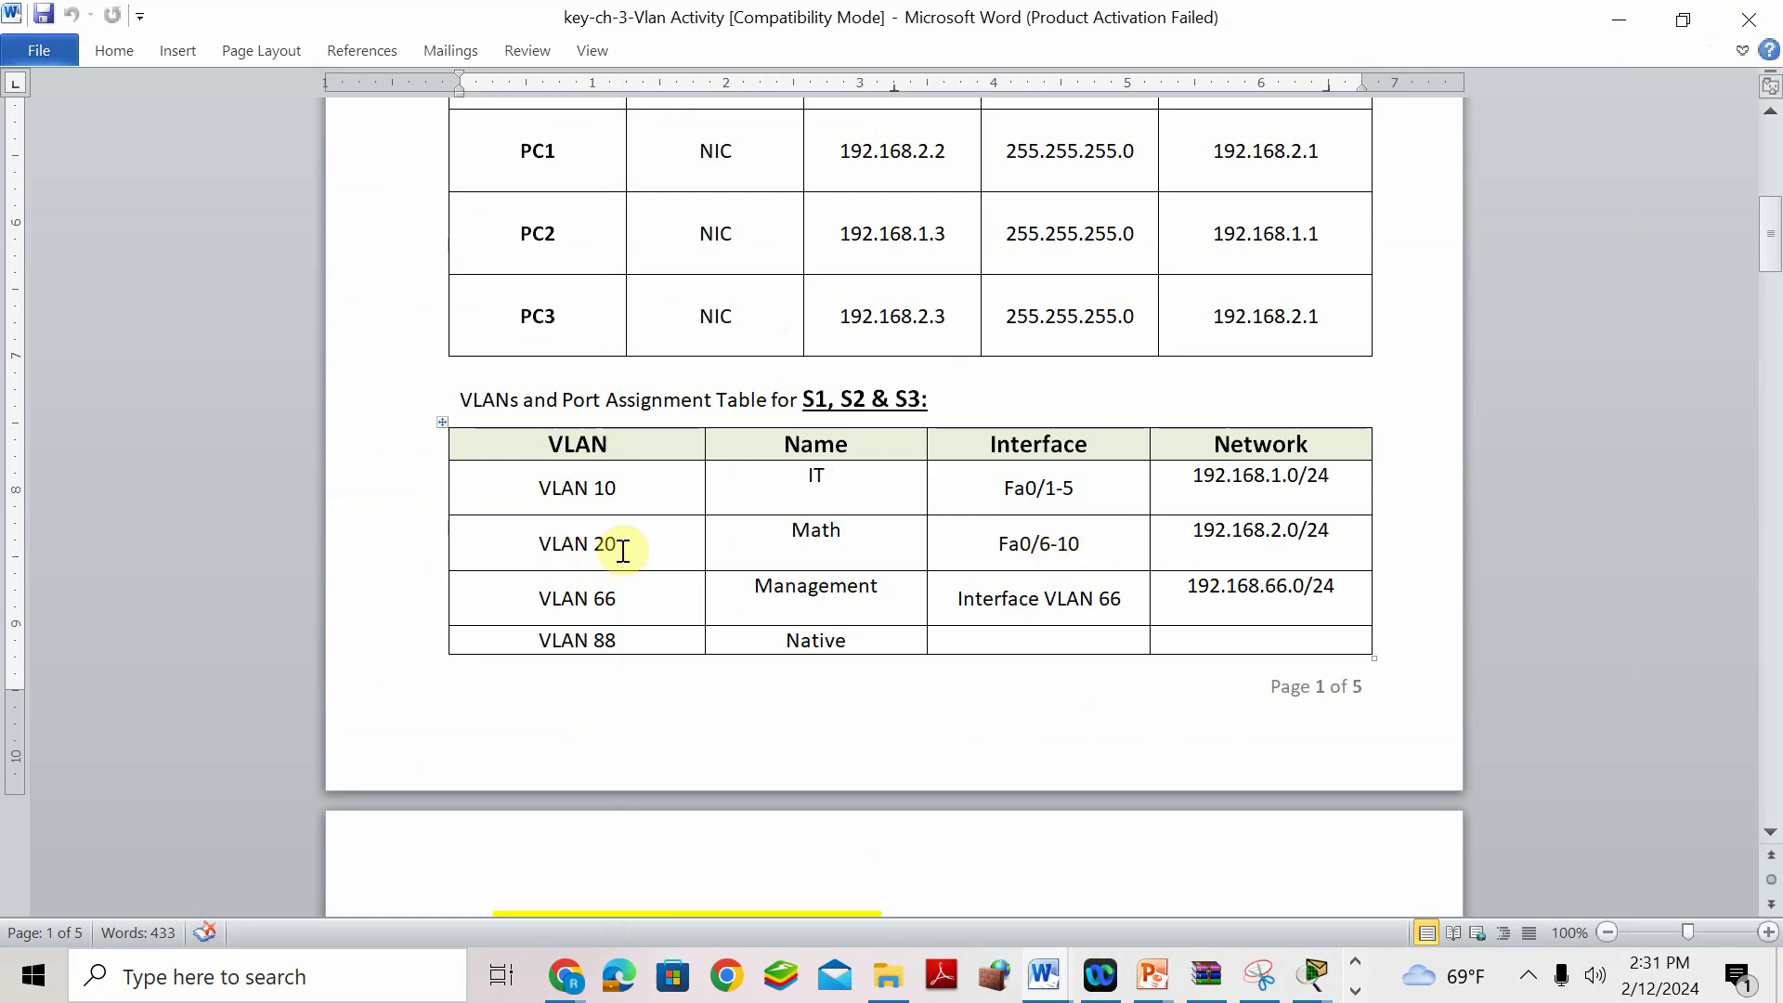
{"action": "left_click", "coordinate": [1312, 975]}
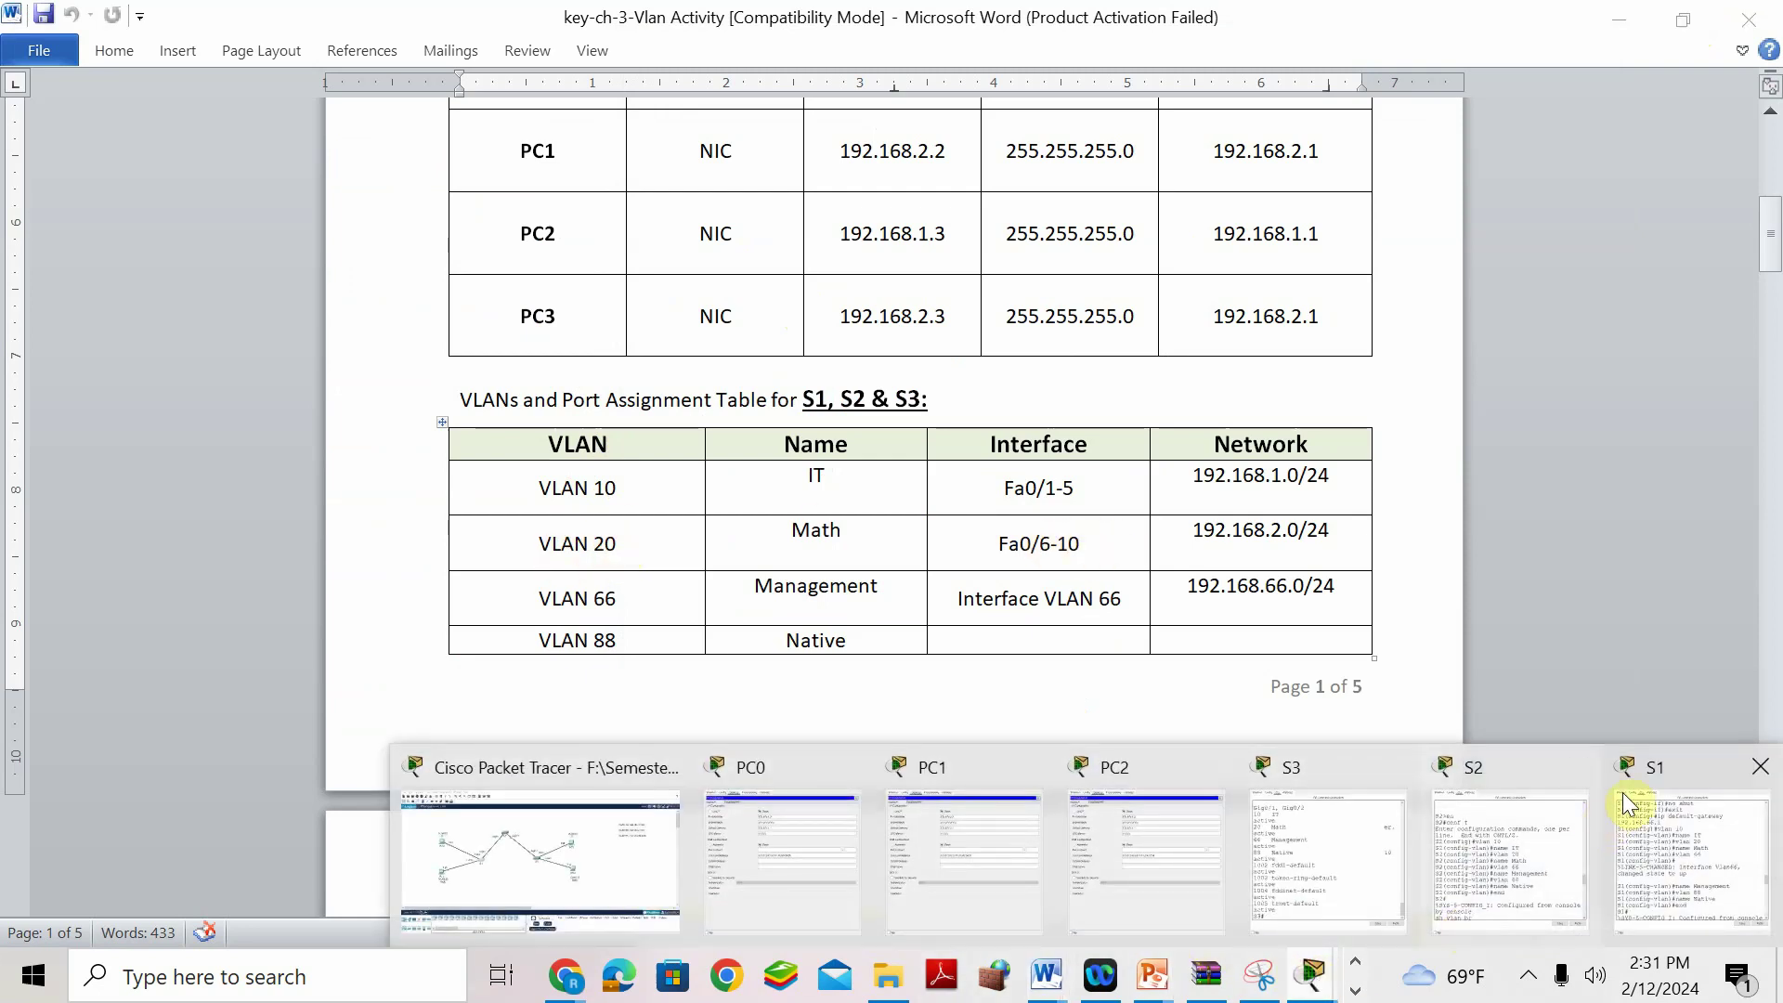
{"action": "left_click", "coordinate": [1476, 785]}
{"action": "scroll", "coordinate": [1068, 662], "scroll_direction": "down", "scroll_amount": 2}
{"action": "scroll", "coordinate": [1068, 661], "scroll_direction": "down", "scroll_amount": 15}
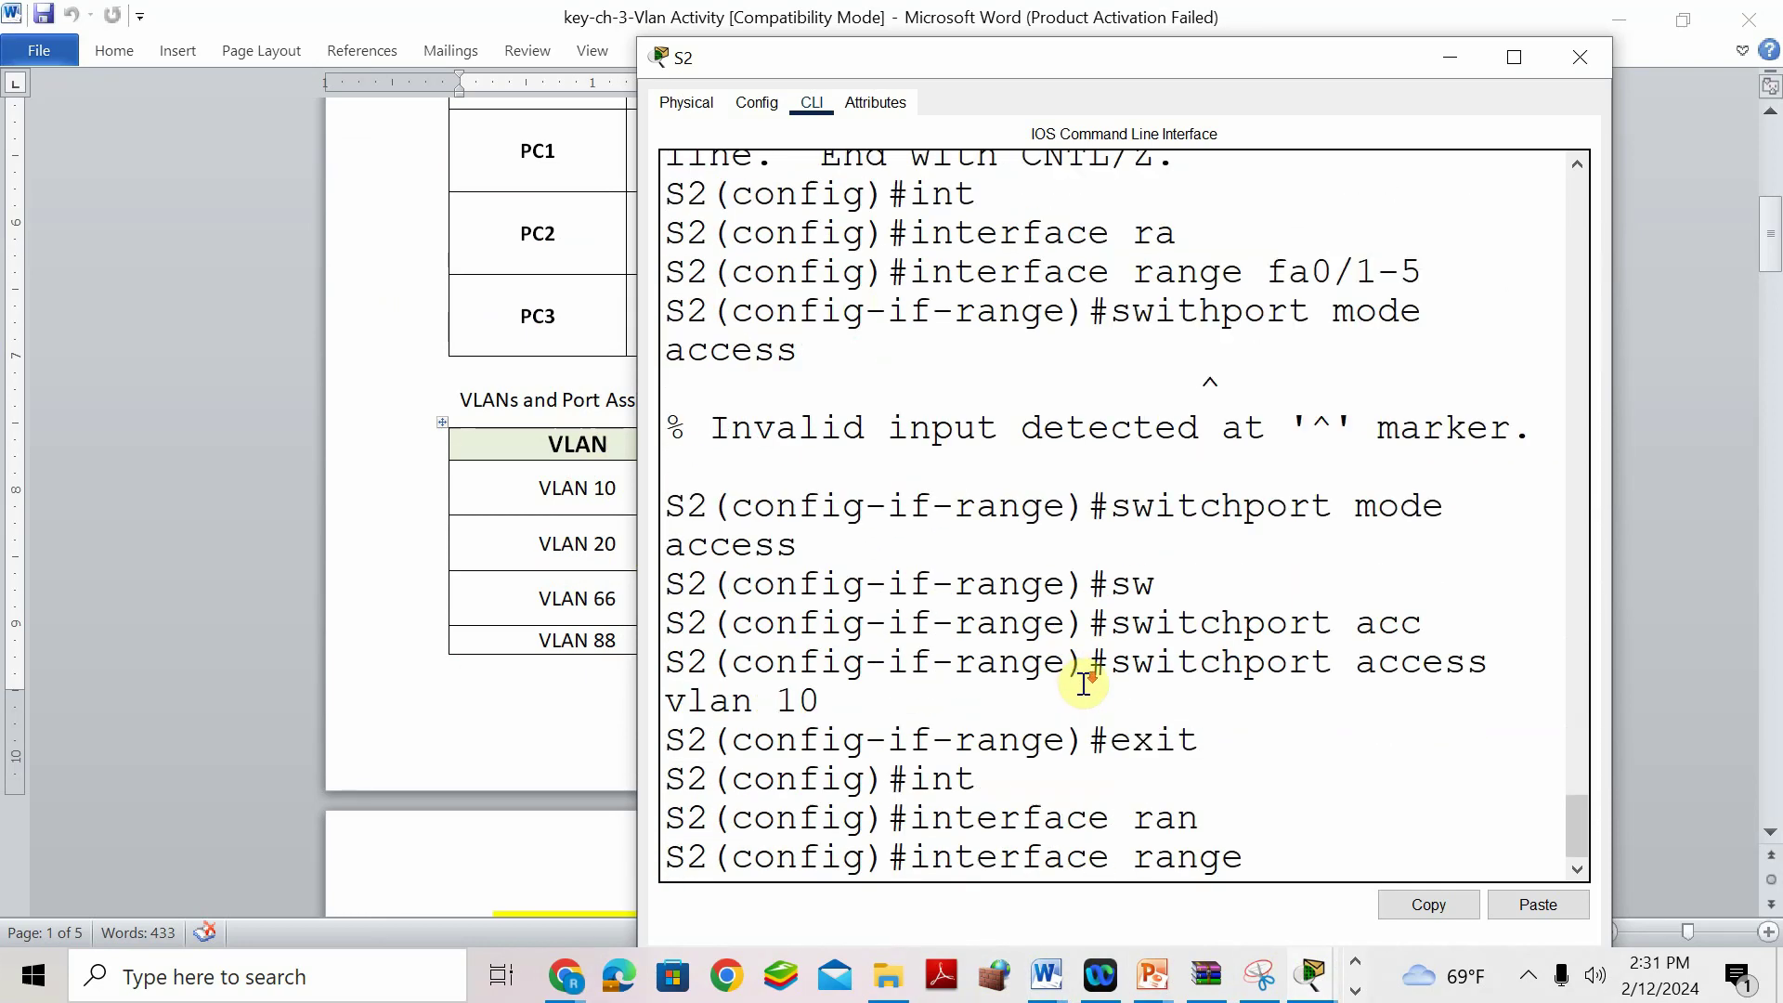
{"action": "type", "text": "fa0/6-10"}
{"action": "key", "text": "Return"}
Set S2 ports fa0/6-10 to access mode and assign them to VLAN 20.
{"action": "type", "text": "switchport mode acces"}
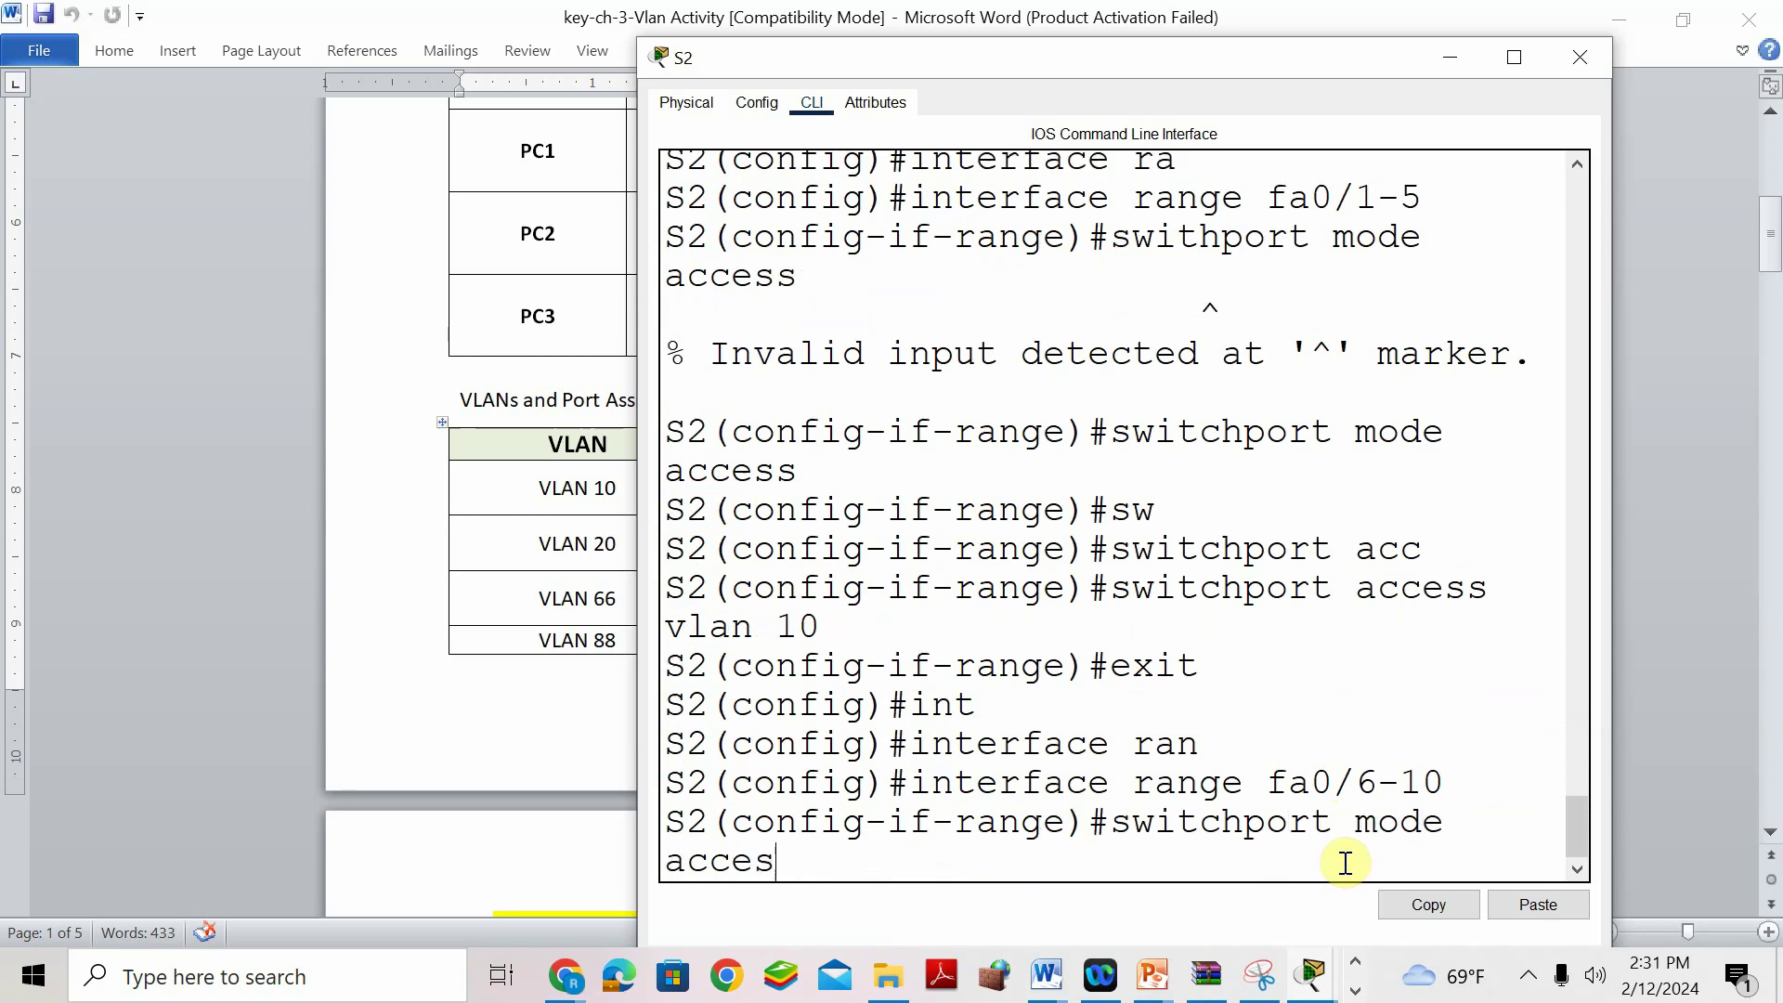
{"action": "type", "text": "s"}
{"action": "key", "text": "Return"}
{"action": "type", "text": "switc"}
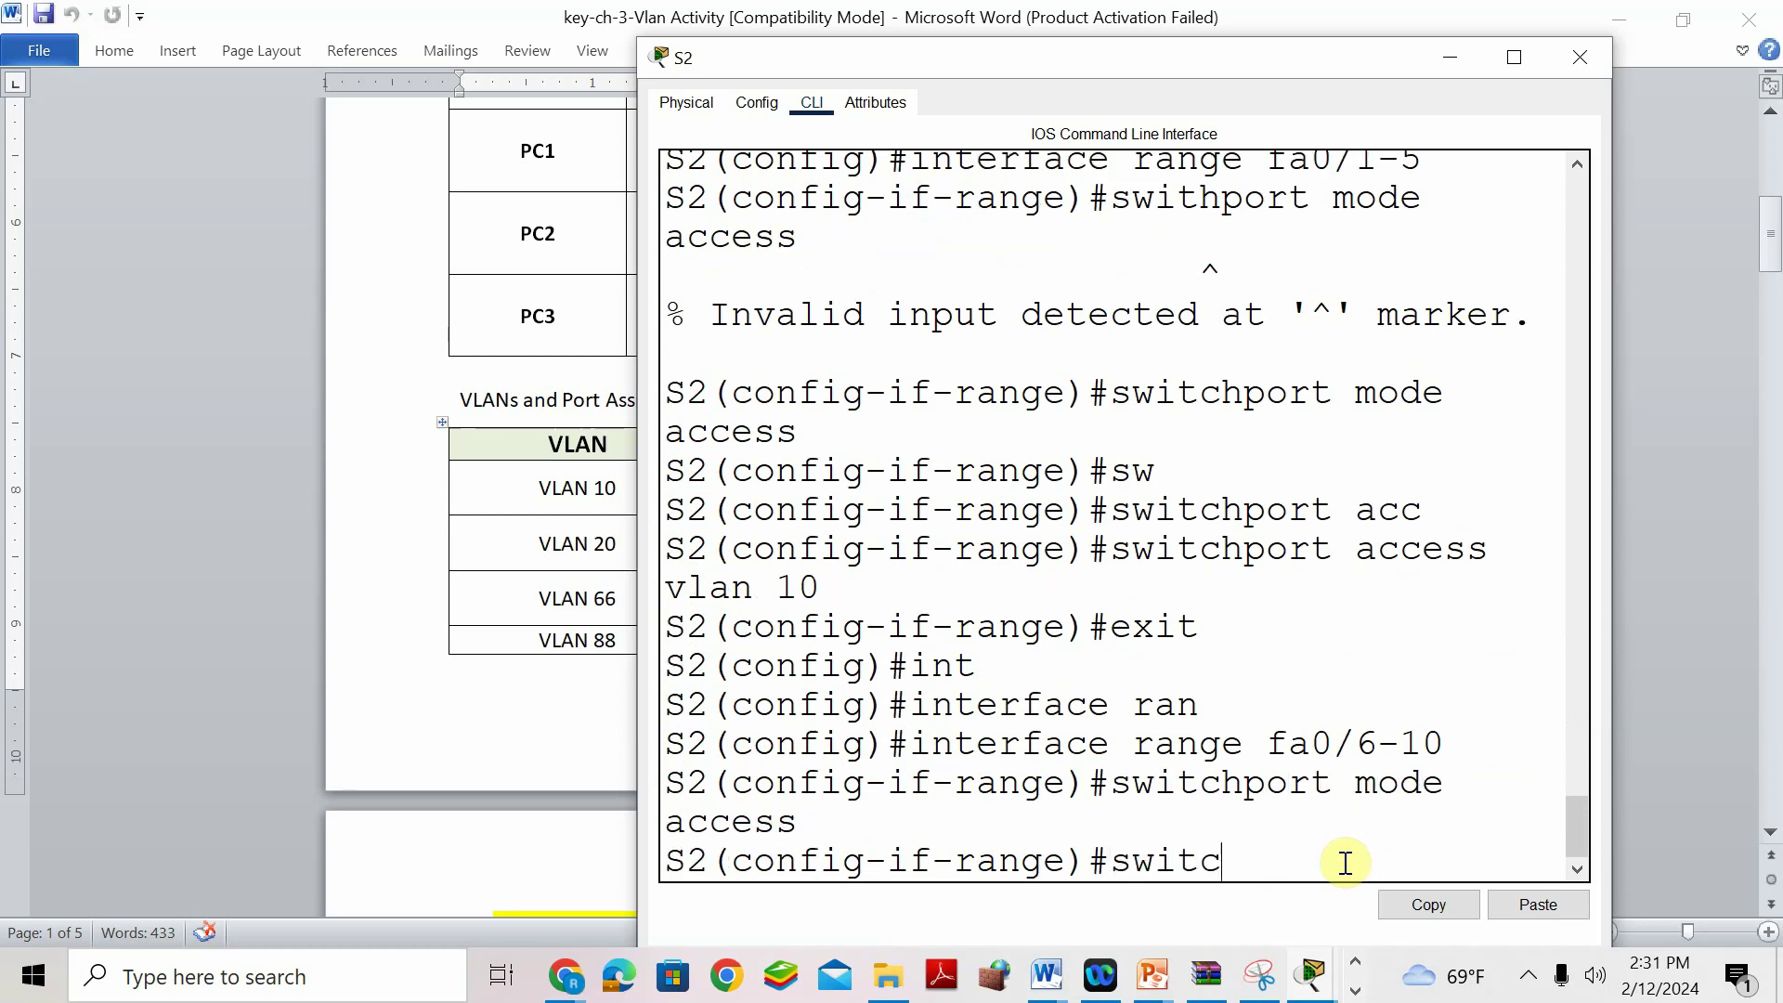
{"action": "type", "text": "hport acces"}
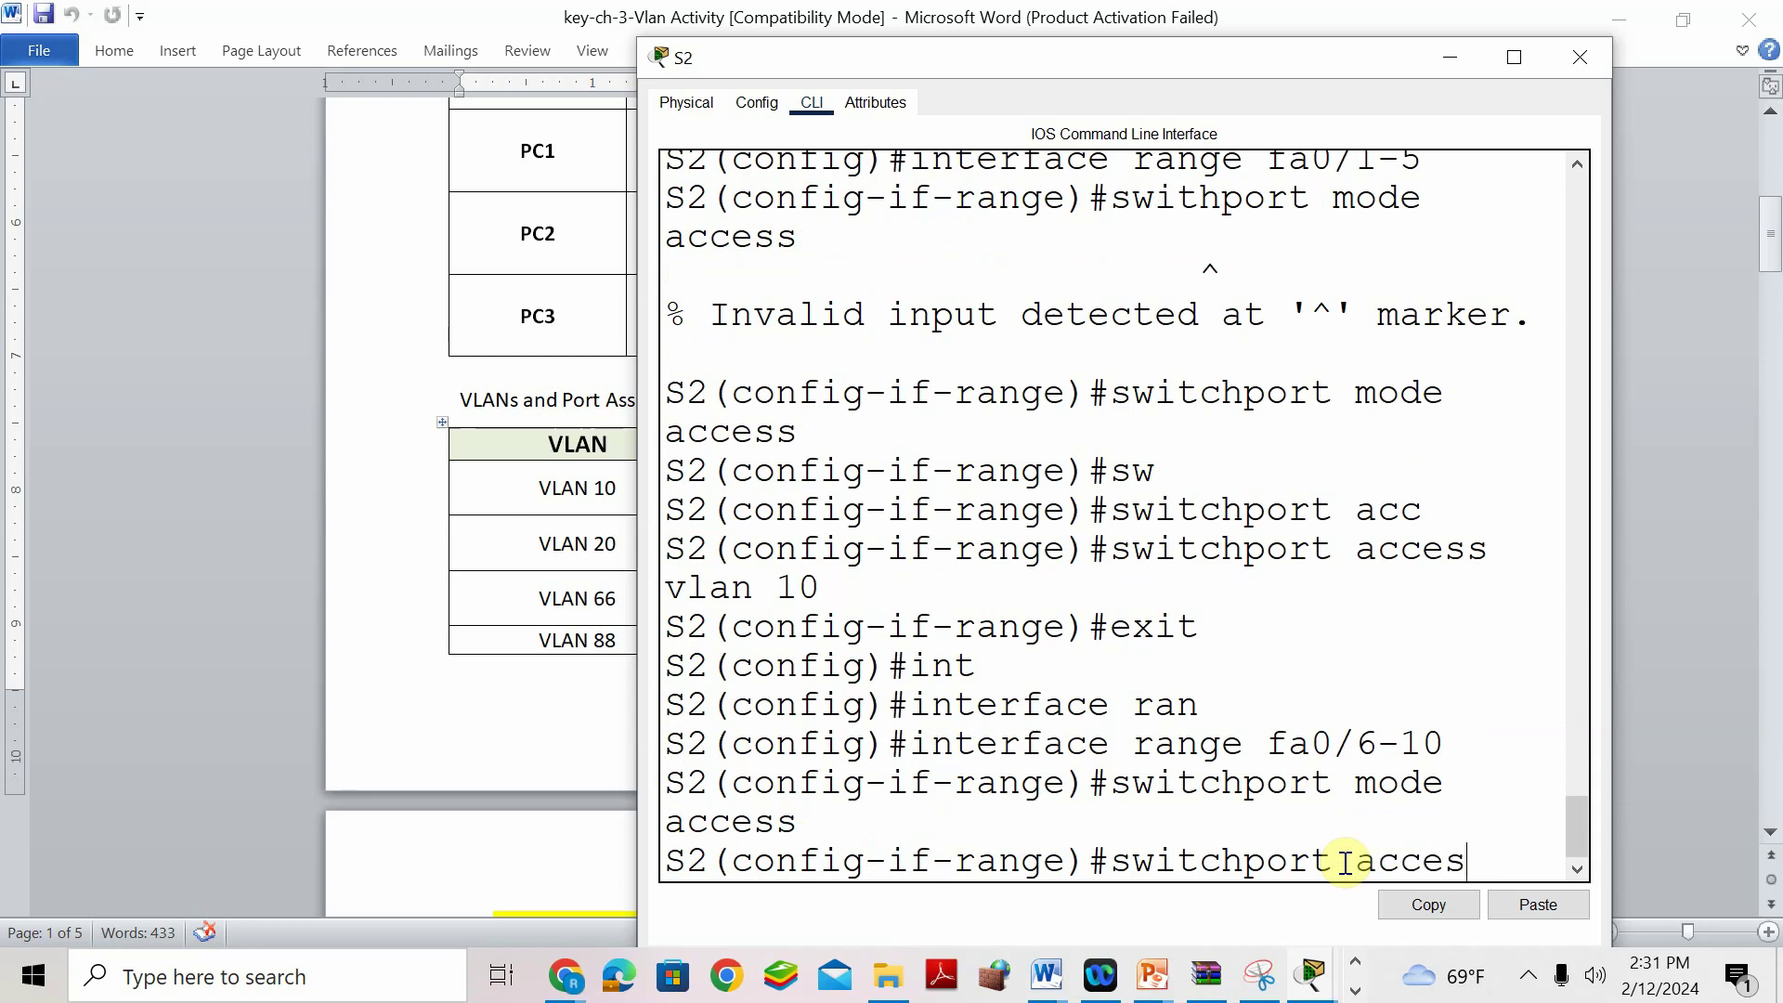
{"action": "type", "text": "s vlan 20"}
{"action": "key", "text": "Return"}
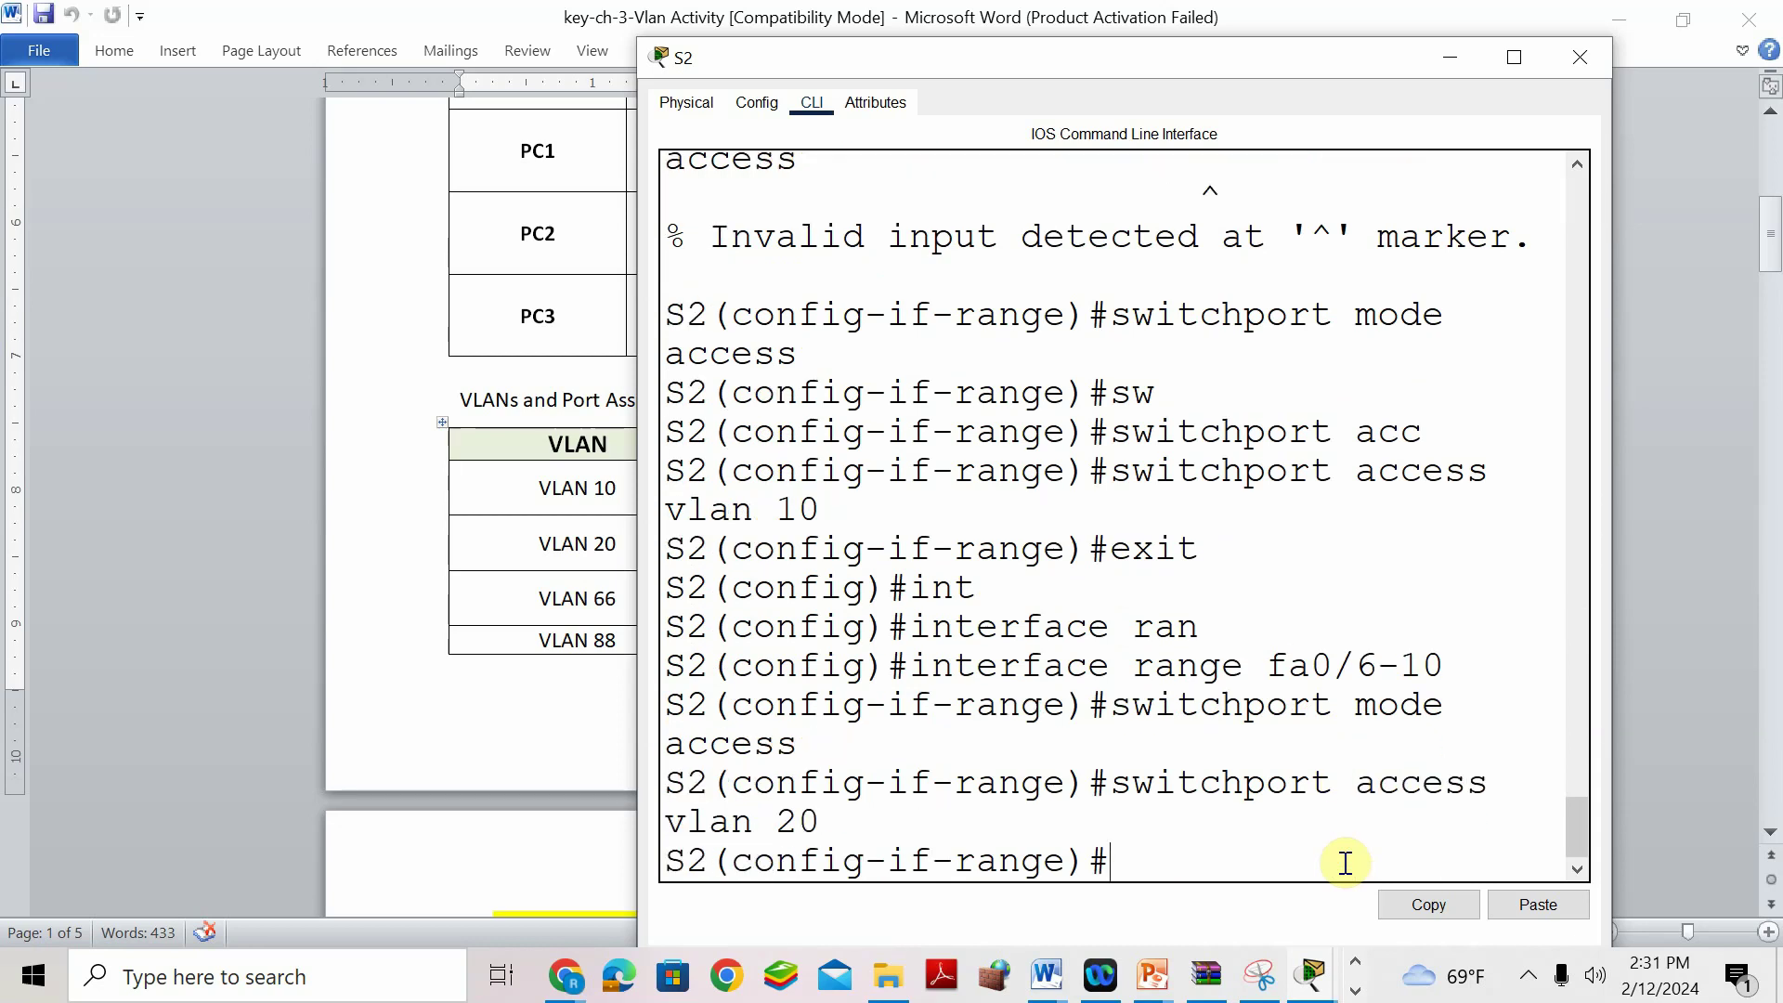
Save S2's running configuration with do wr and return to the port assignment table in Word.
{"action": "type", "text": "do wr"}
{"action": "key", "text": "Return"}
{"action": "left_click", "coordinate": [466, 720]}
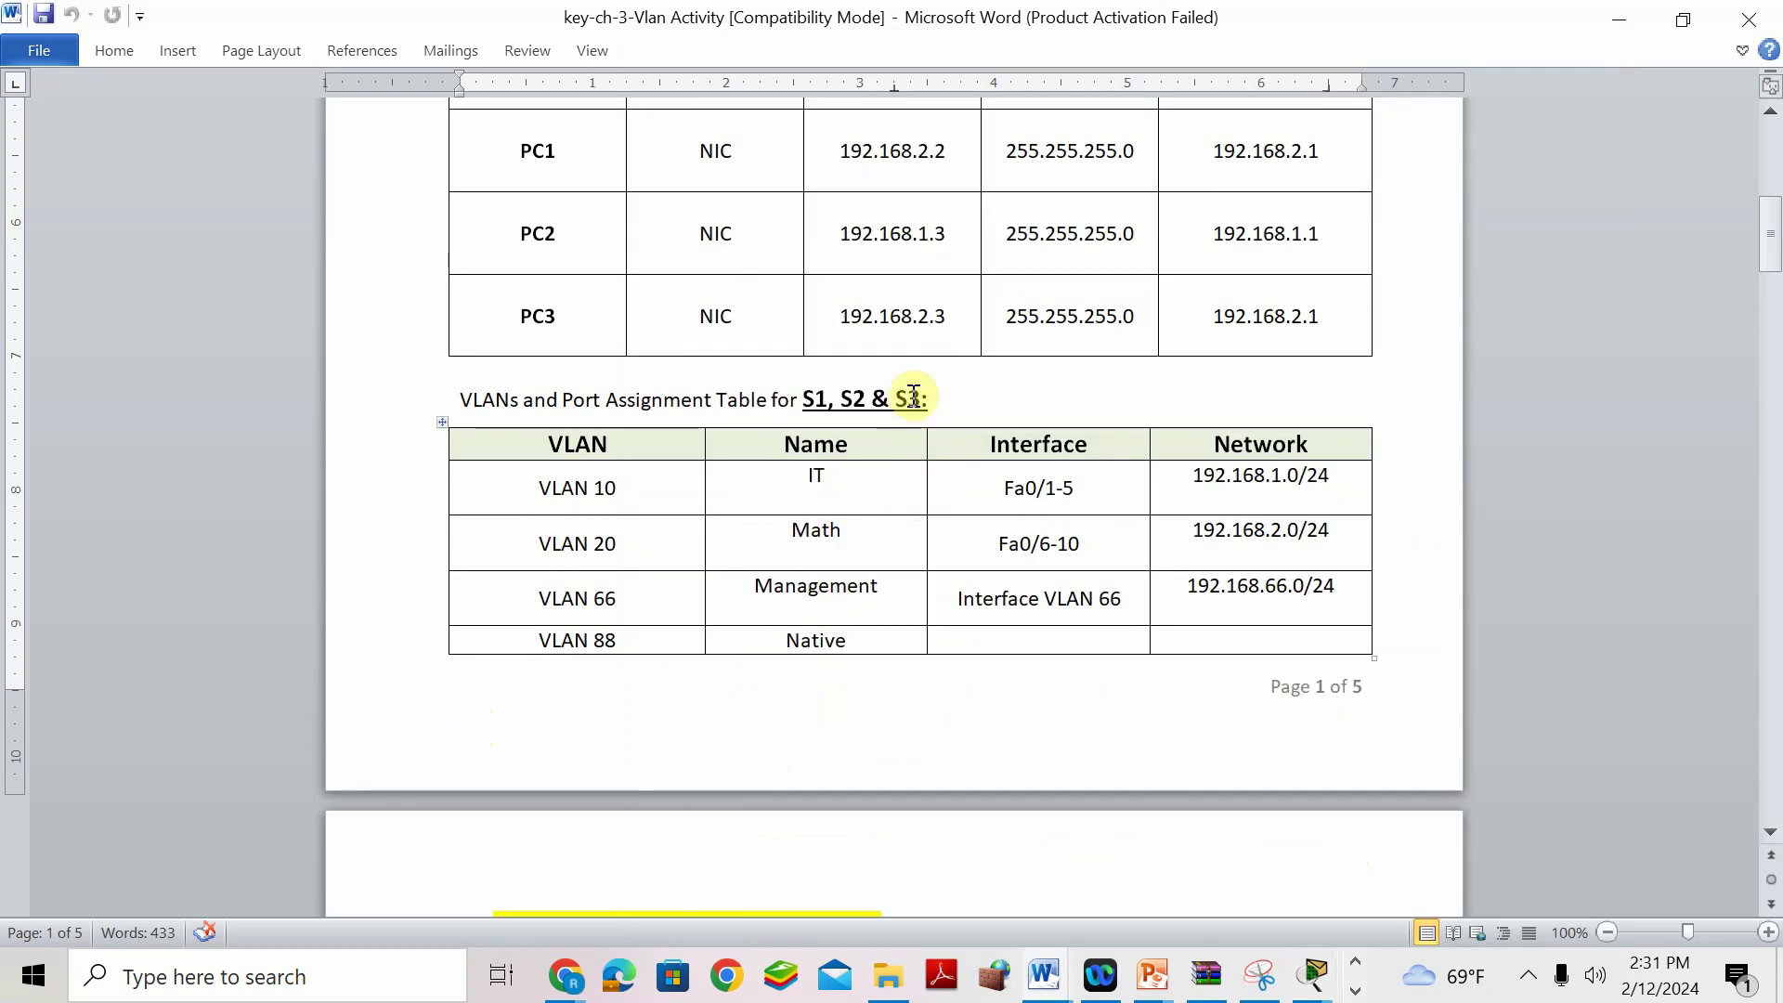
Switch to S3's Packet Tracer CLI and enter interface range configuration for fa0/1-5.
{"action": "mouse_move", "coordinate": [1317, 982]}
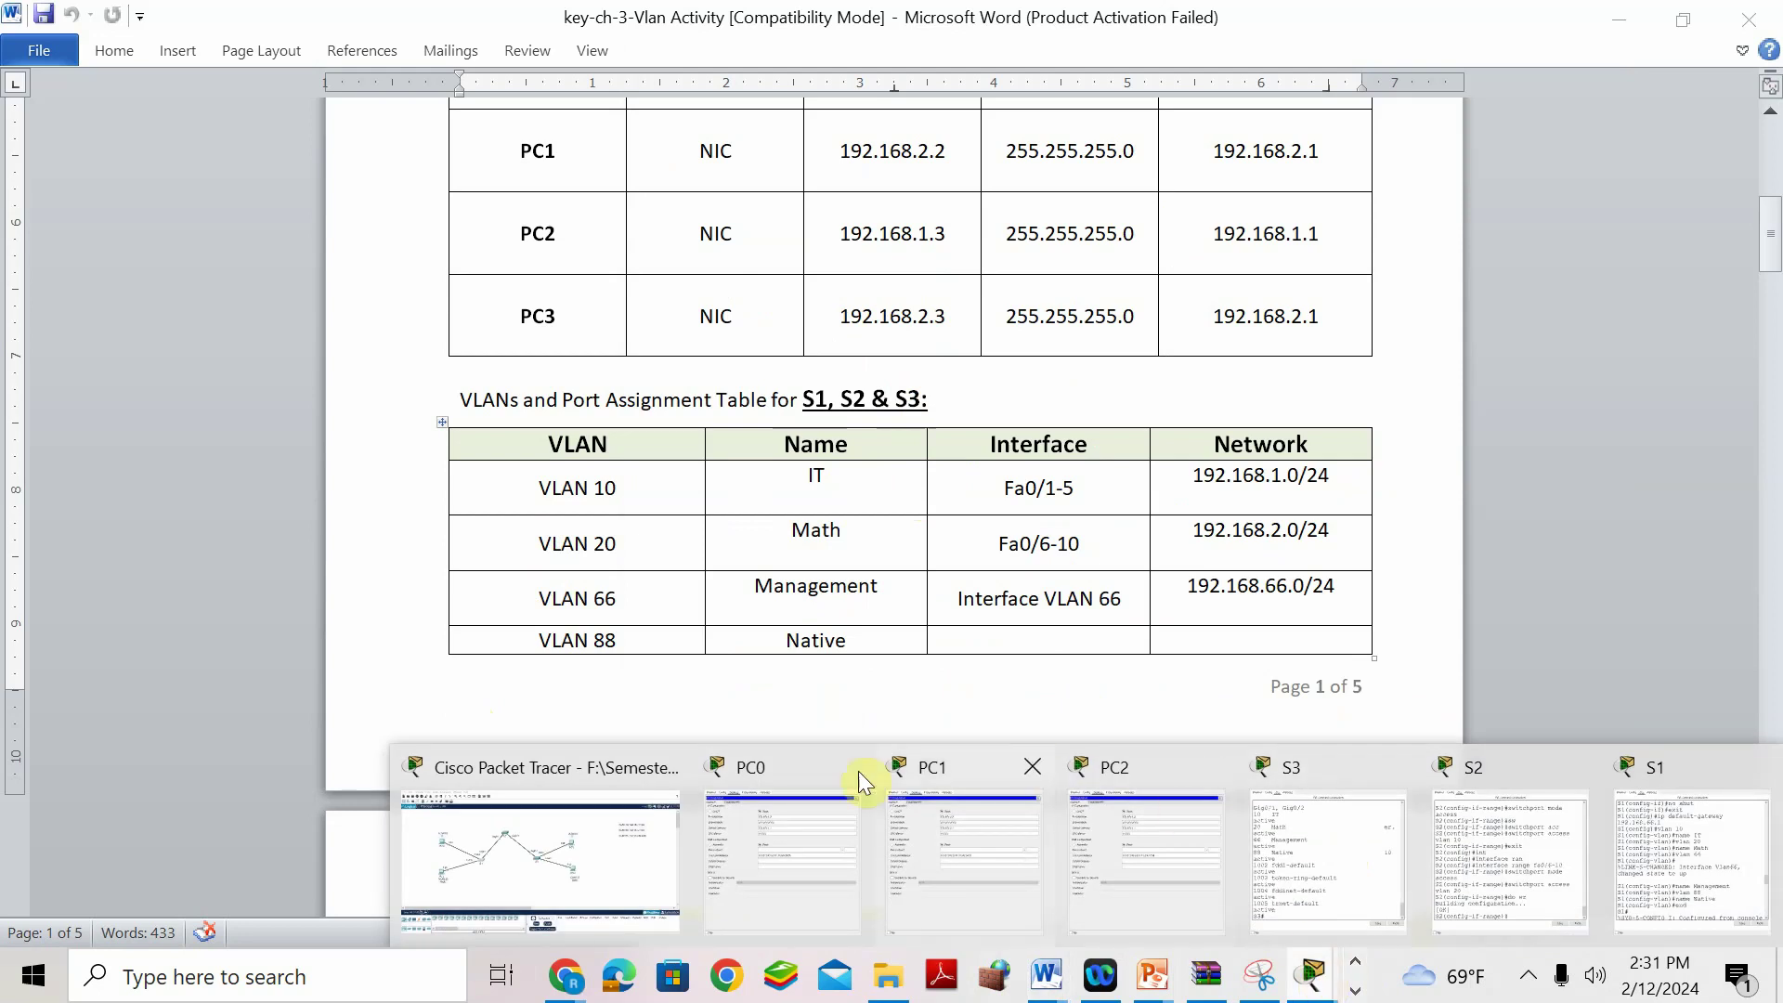
{"action": "left_click", "coordinate": [1334, 778]}
{"action": "type", "text": "conf t"}
{"action": "key", "text": "Return"}
{"action": "type", "text": "int"}
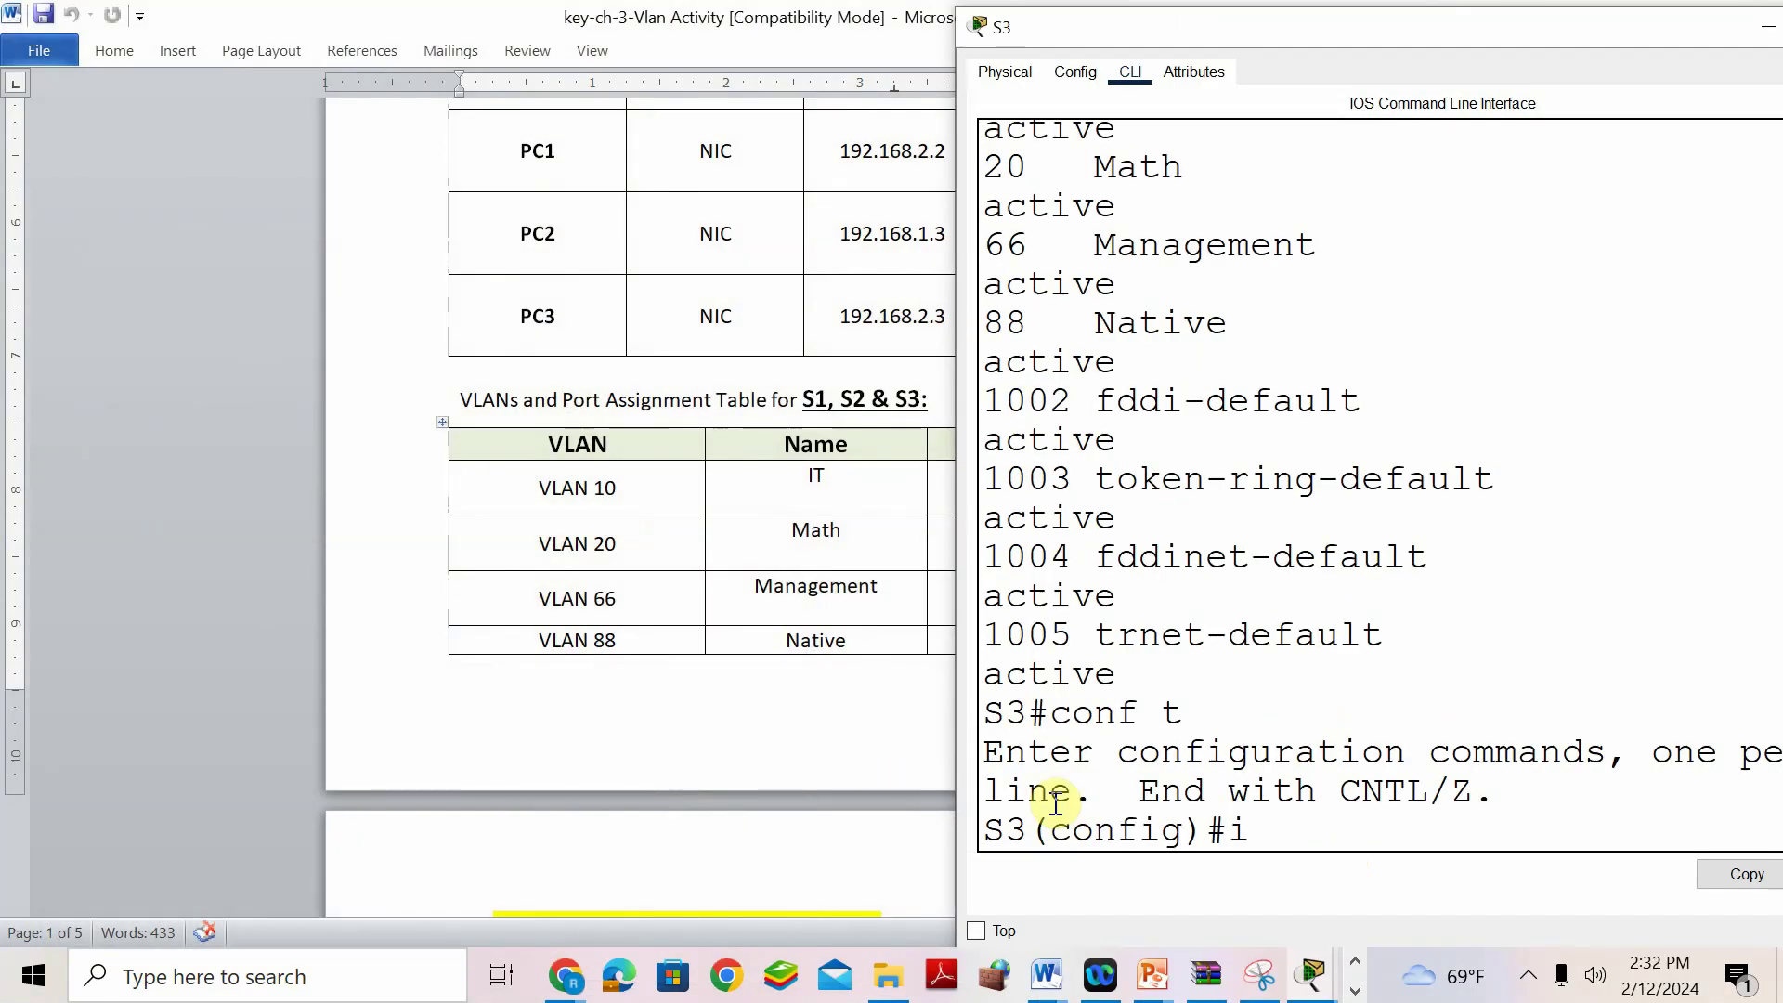
{"action": "key", "text": "Tab"}
{"action": "type", "text": "range"}
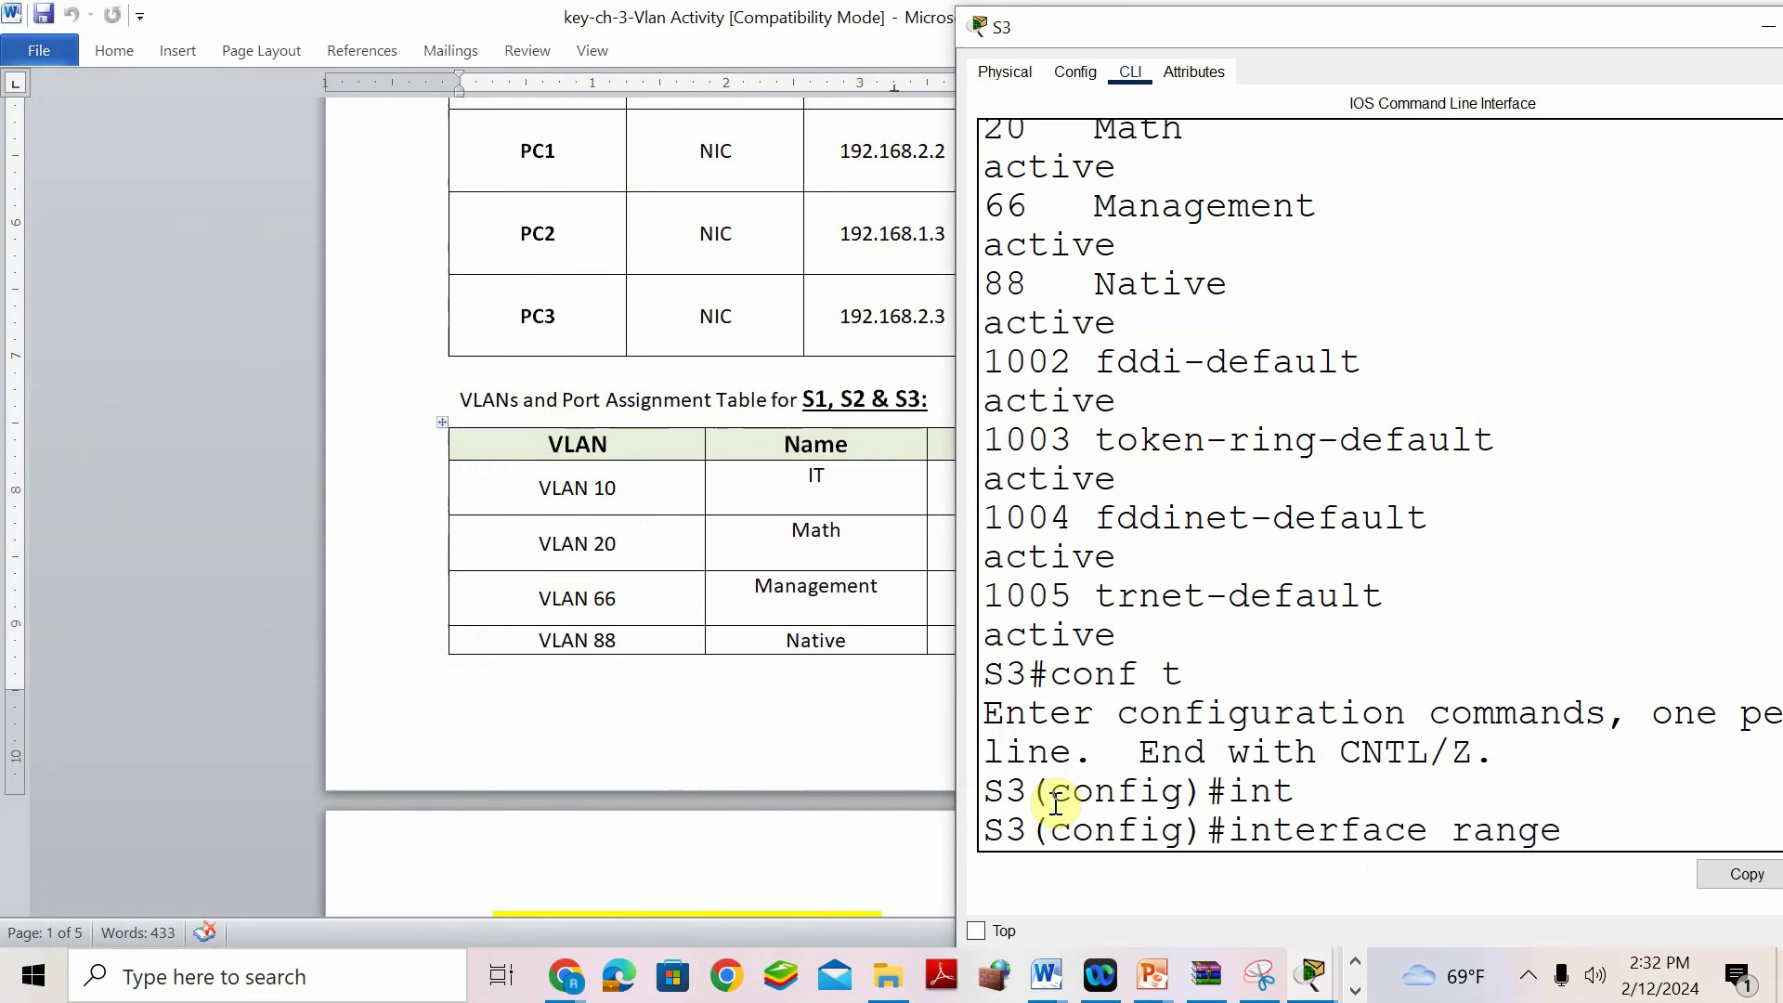
{"action": "type", "text": " fa0/1-5"}
{"action": "key", "text": "Return"}
Set S3 ports fa0/1-5 to access mode, assign them to VLAN 10, and leave interface range configuration.
{"action": "type", "text": "switch"}
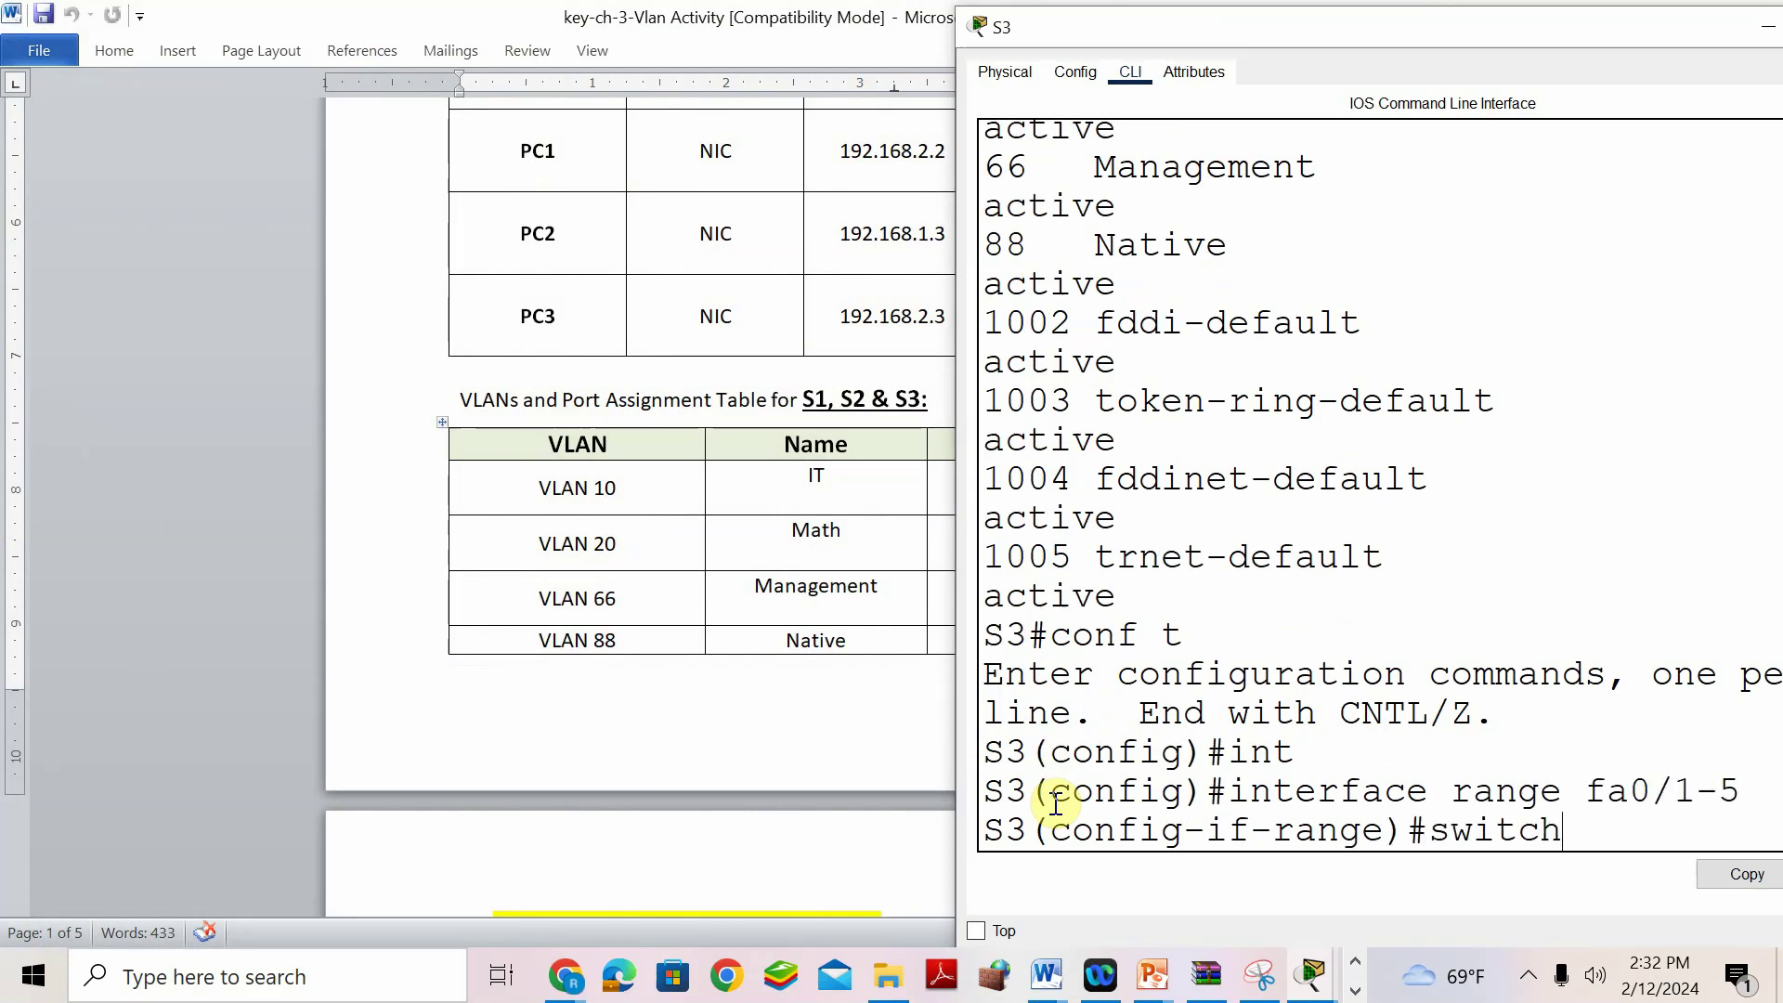
{"action": "type", "text": "port mode"}
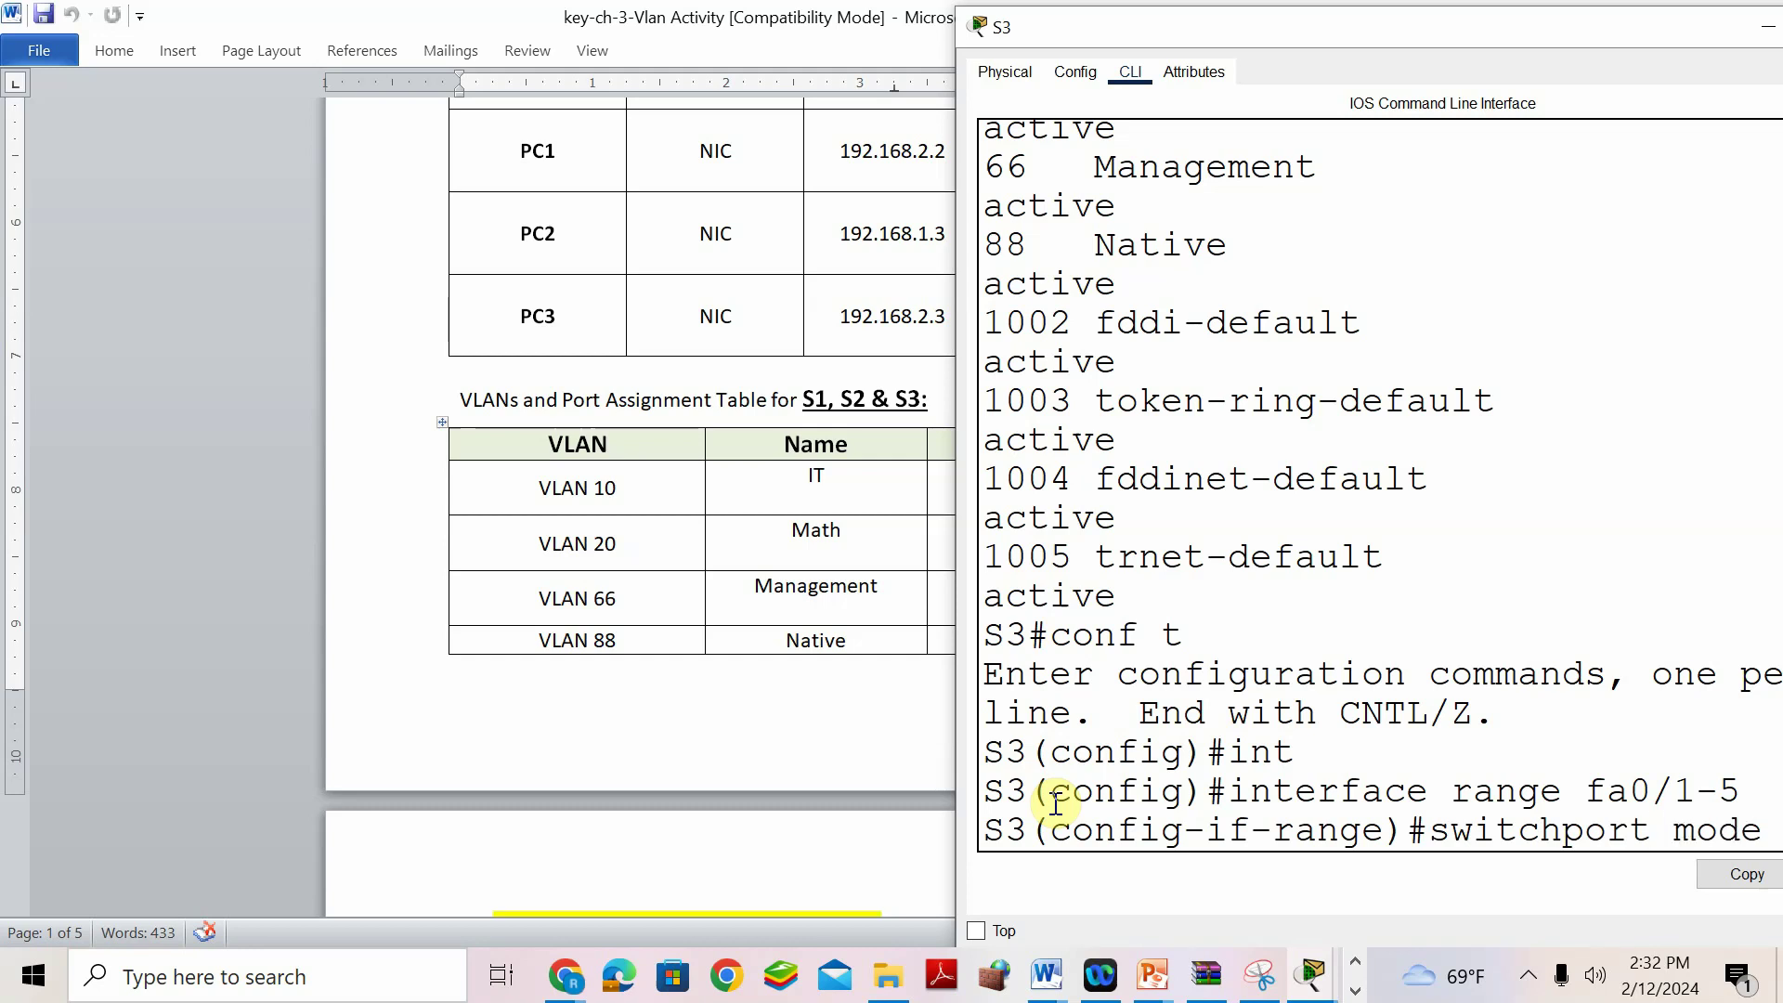
{"action": "type", "text": " access"}
{"action": "key", "text": "Return"}
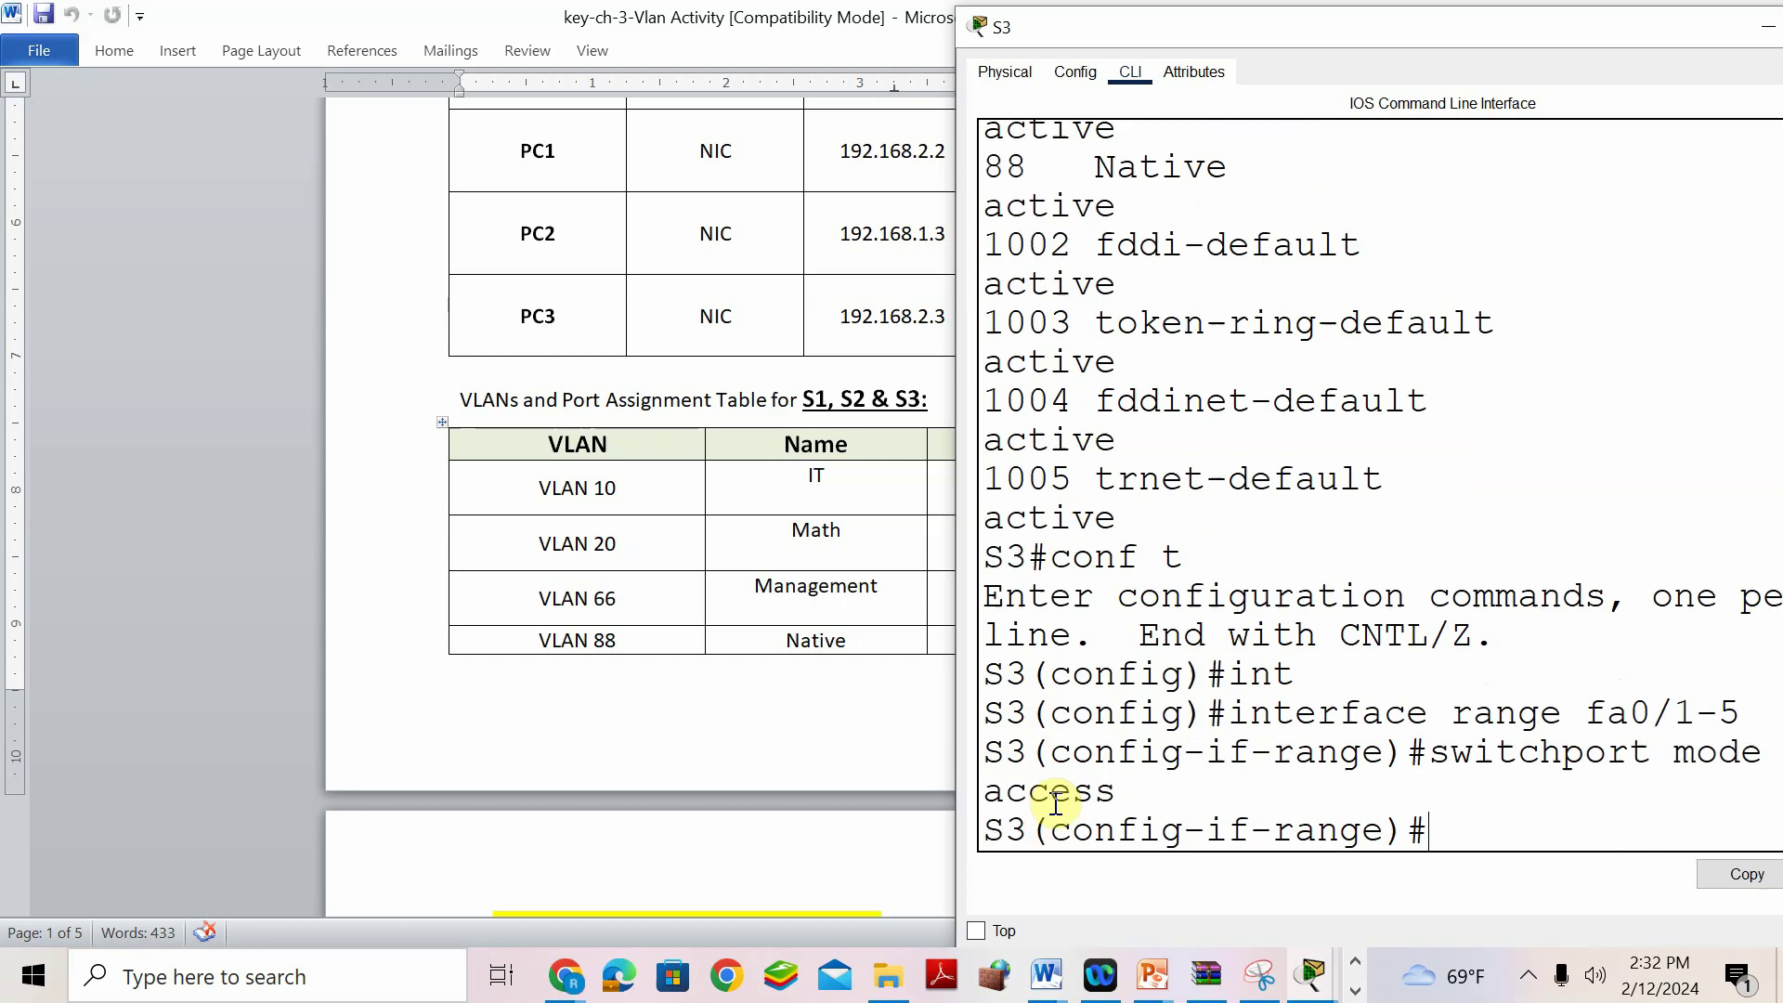
{"action": "type", "text": "switchport access vlan 10"}
{"action": "key", "text": "Return"}
{"action": "type", "text": "exit"}
{"action": "key", "text": "Return"}
Enter interface range configuration for fa0/6-10 on S3 and compare the range with the port assignment table.
{"action": "type", "text": "int"}
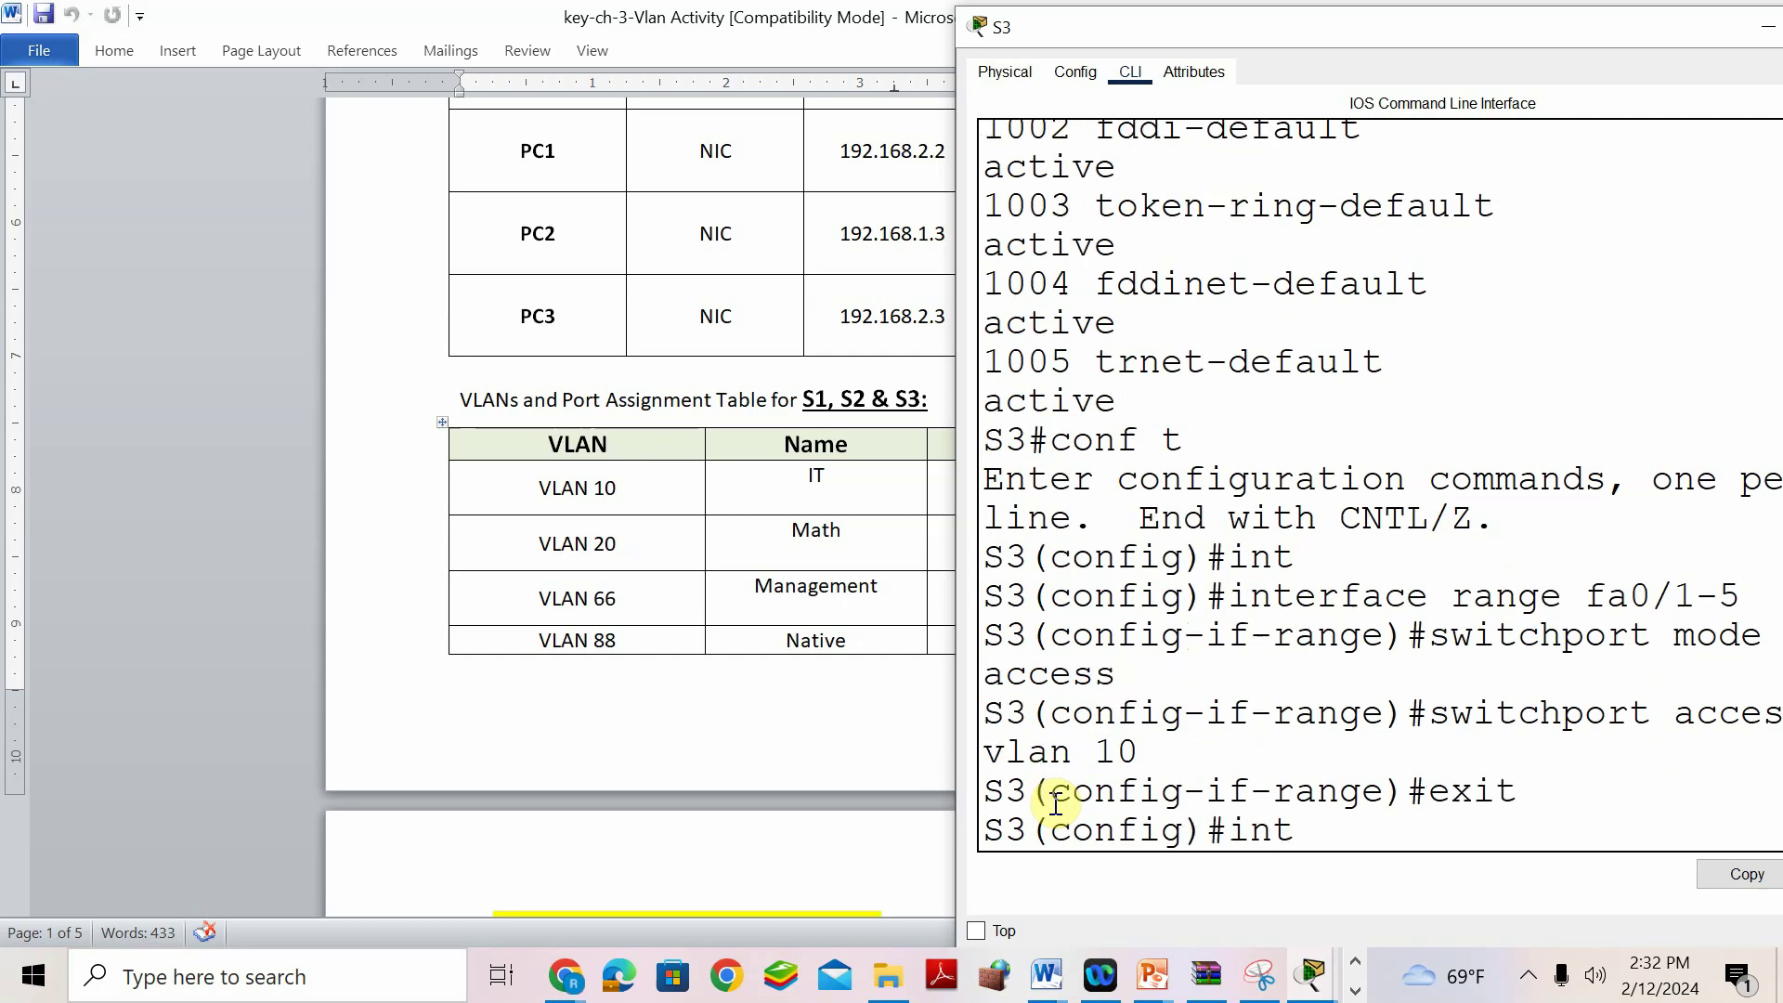
{"action": "type", "text": " range fa"}
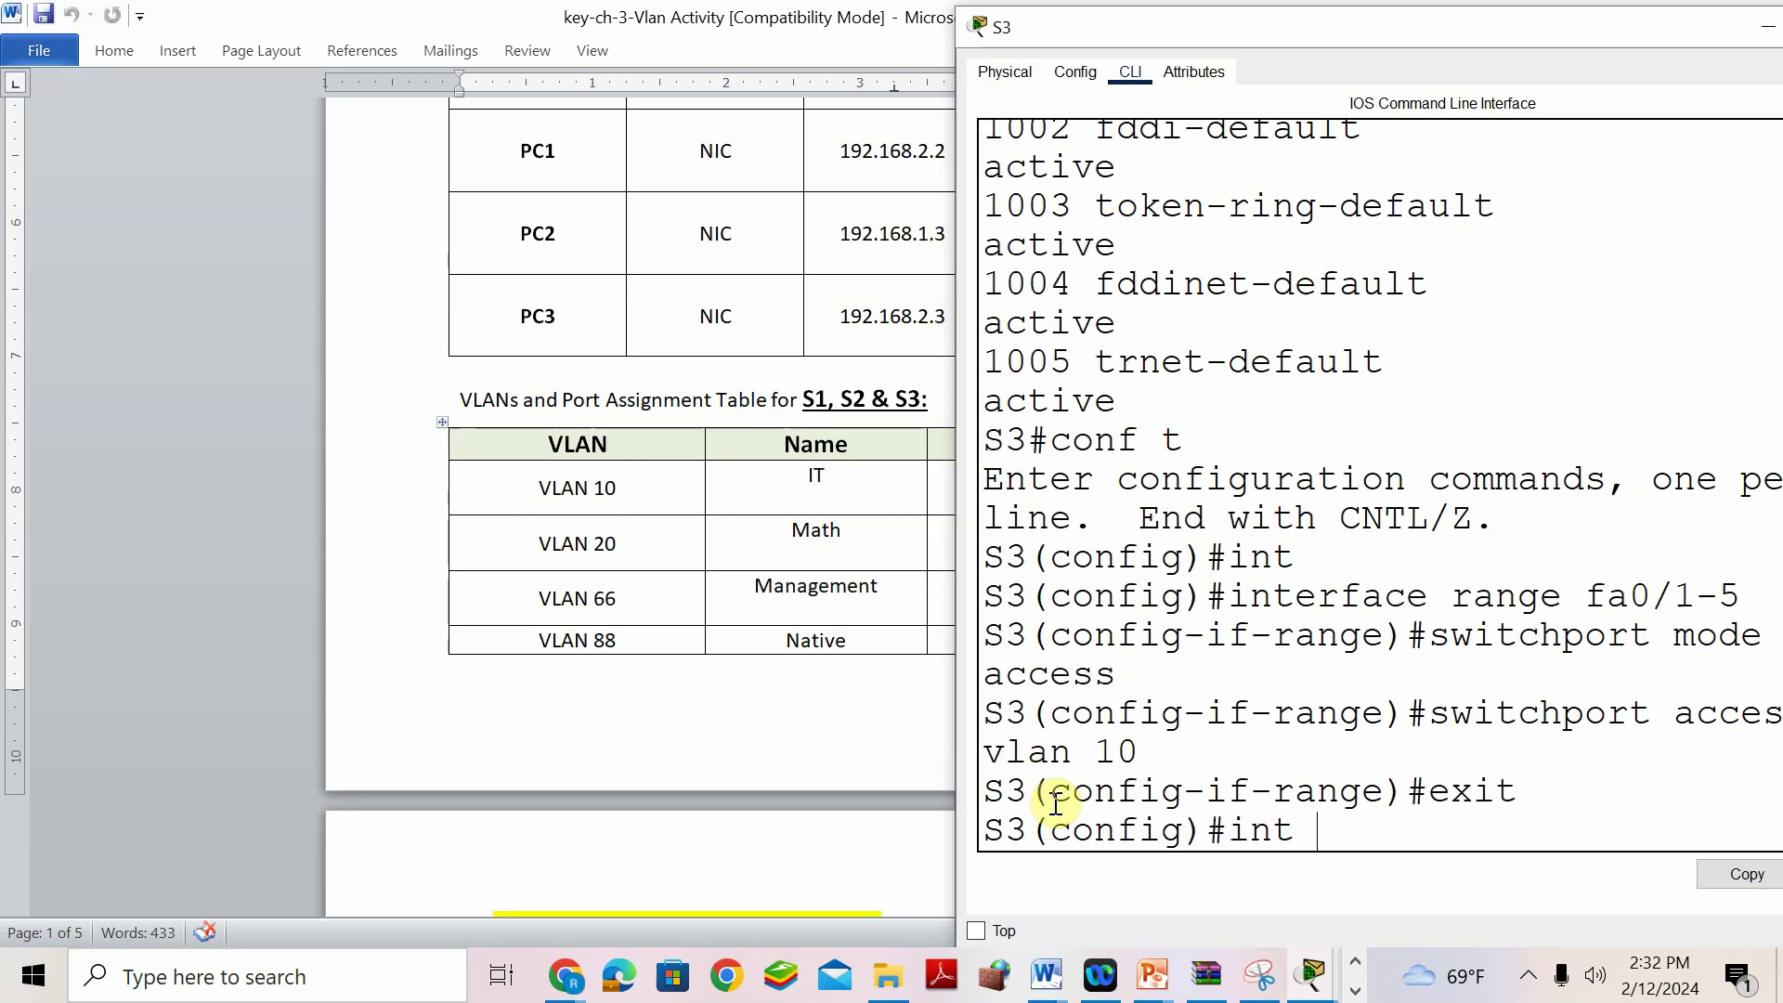
{"action": "type", "text": "0"}
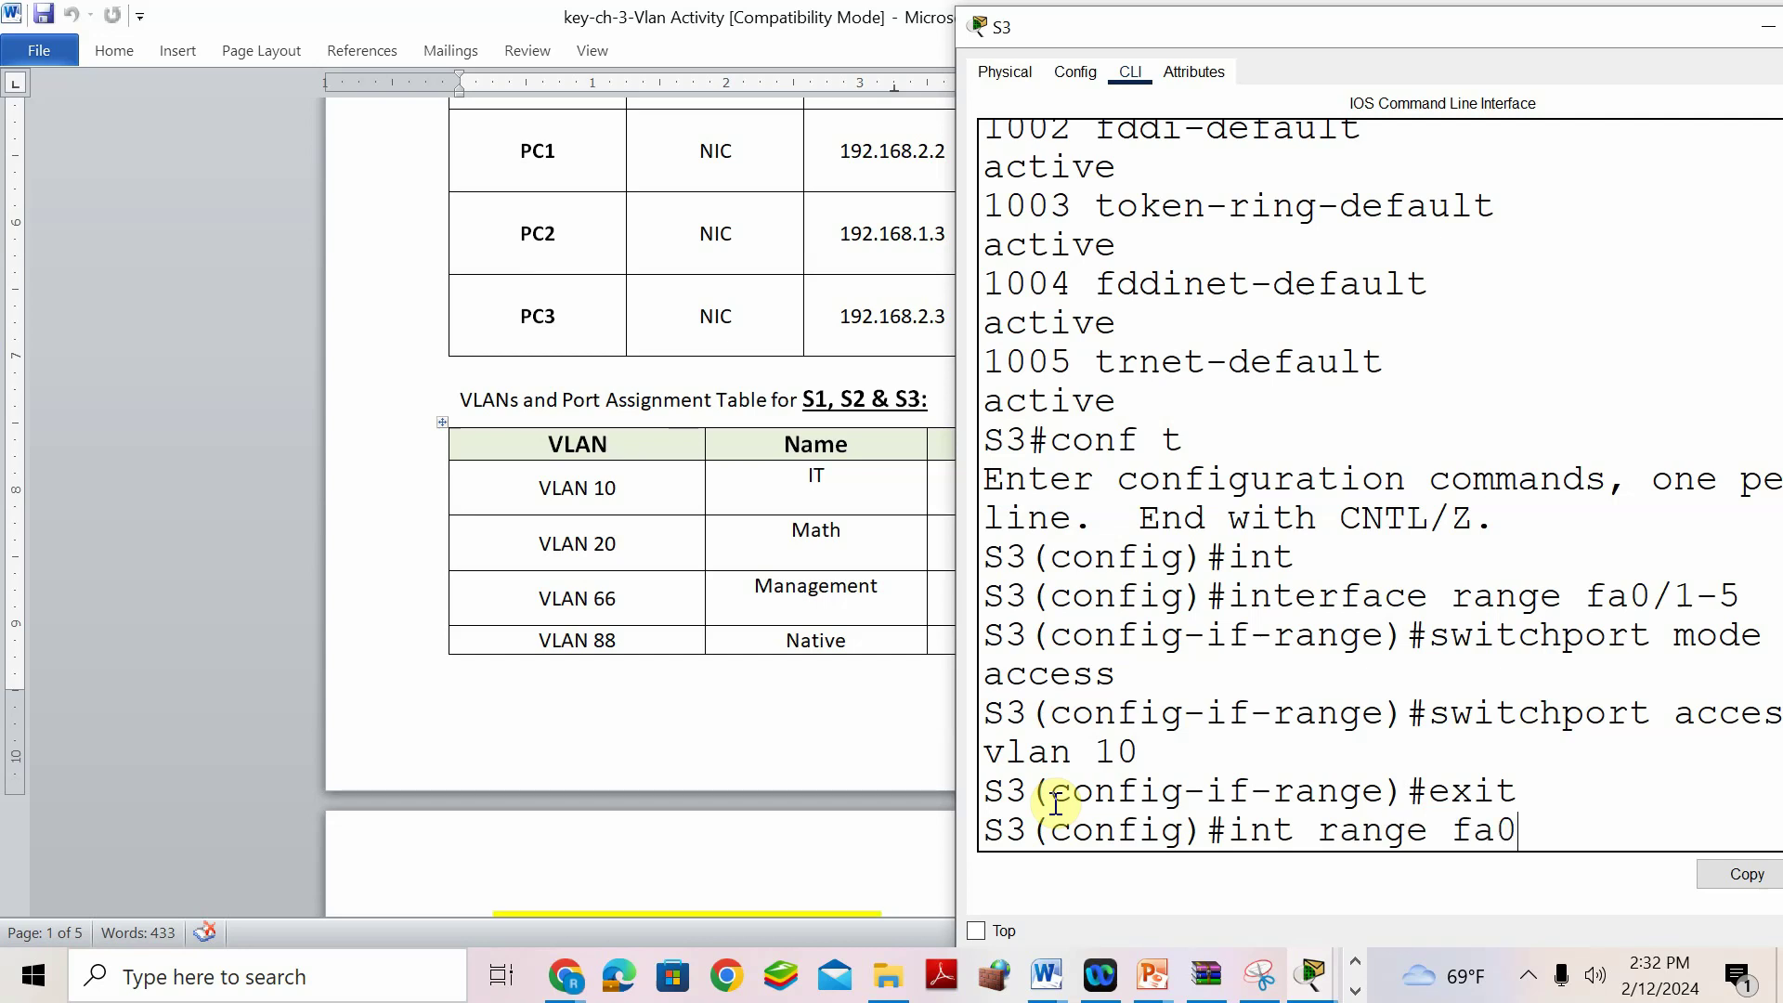
{"action": "type", "text": "/6-10"}
{"action": "key", "text": "Return"}
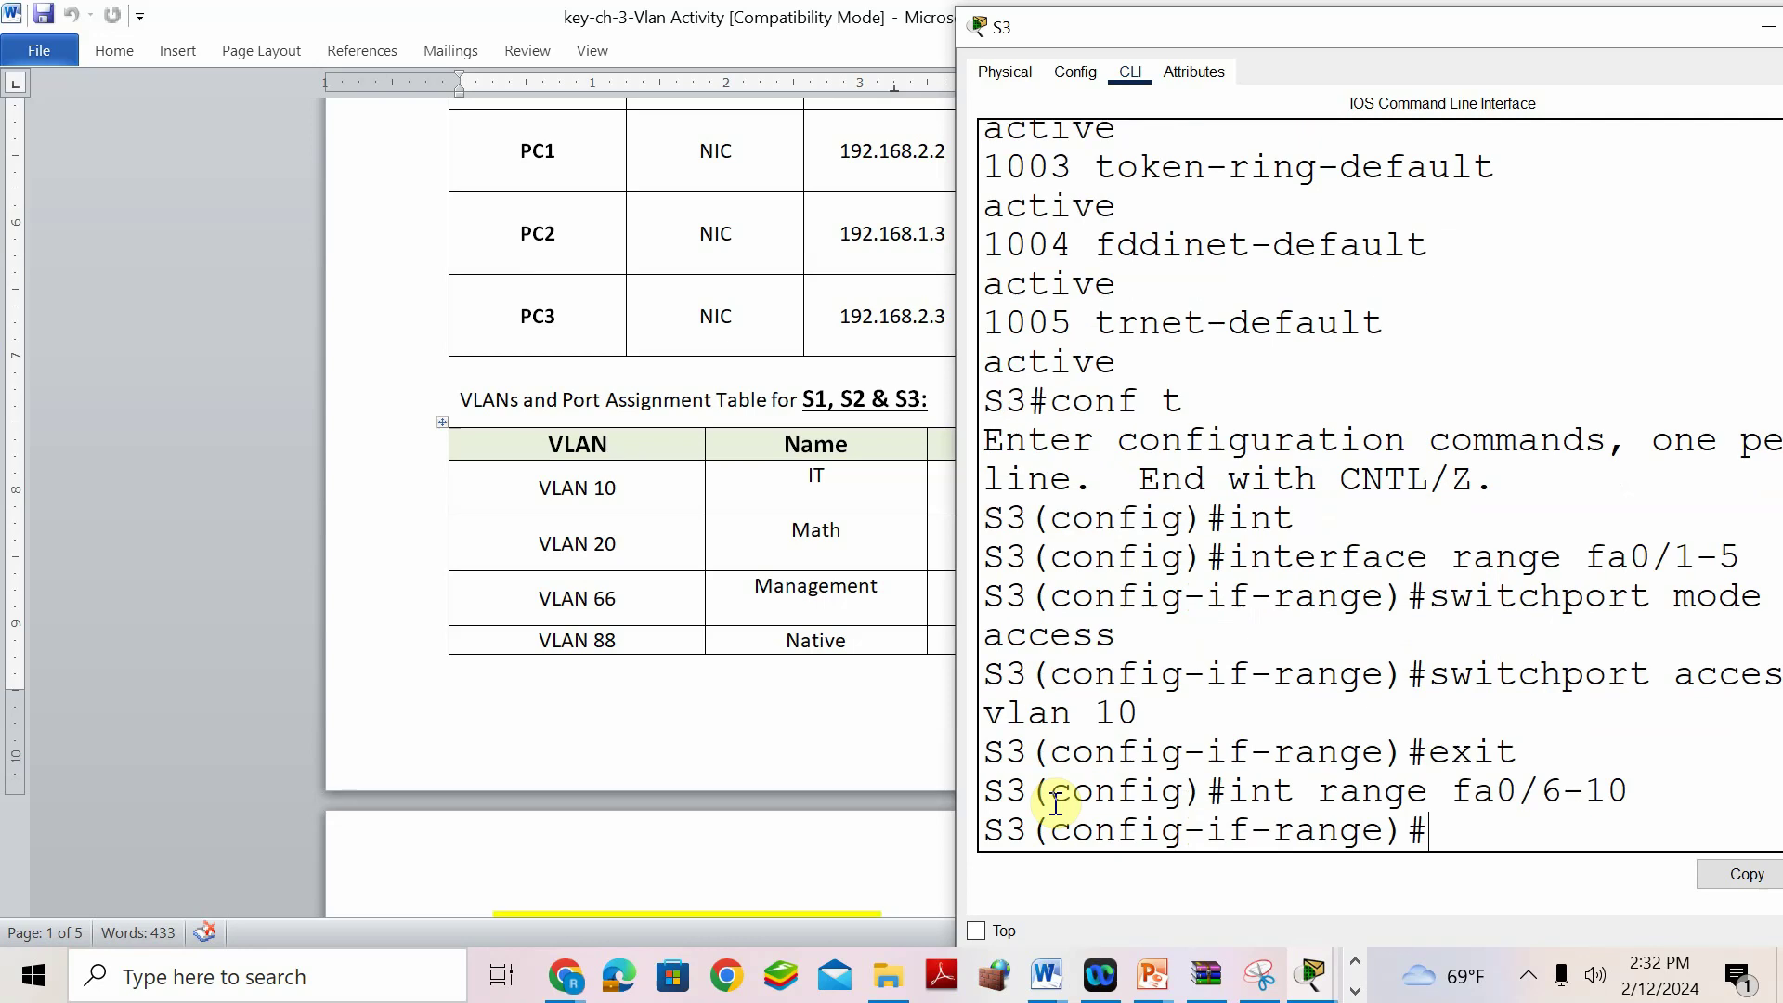
{"action": "left_click_drag", "start_coordinate": [1045, 16], "coordinate": [1290, 43]}
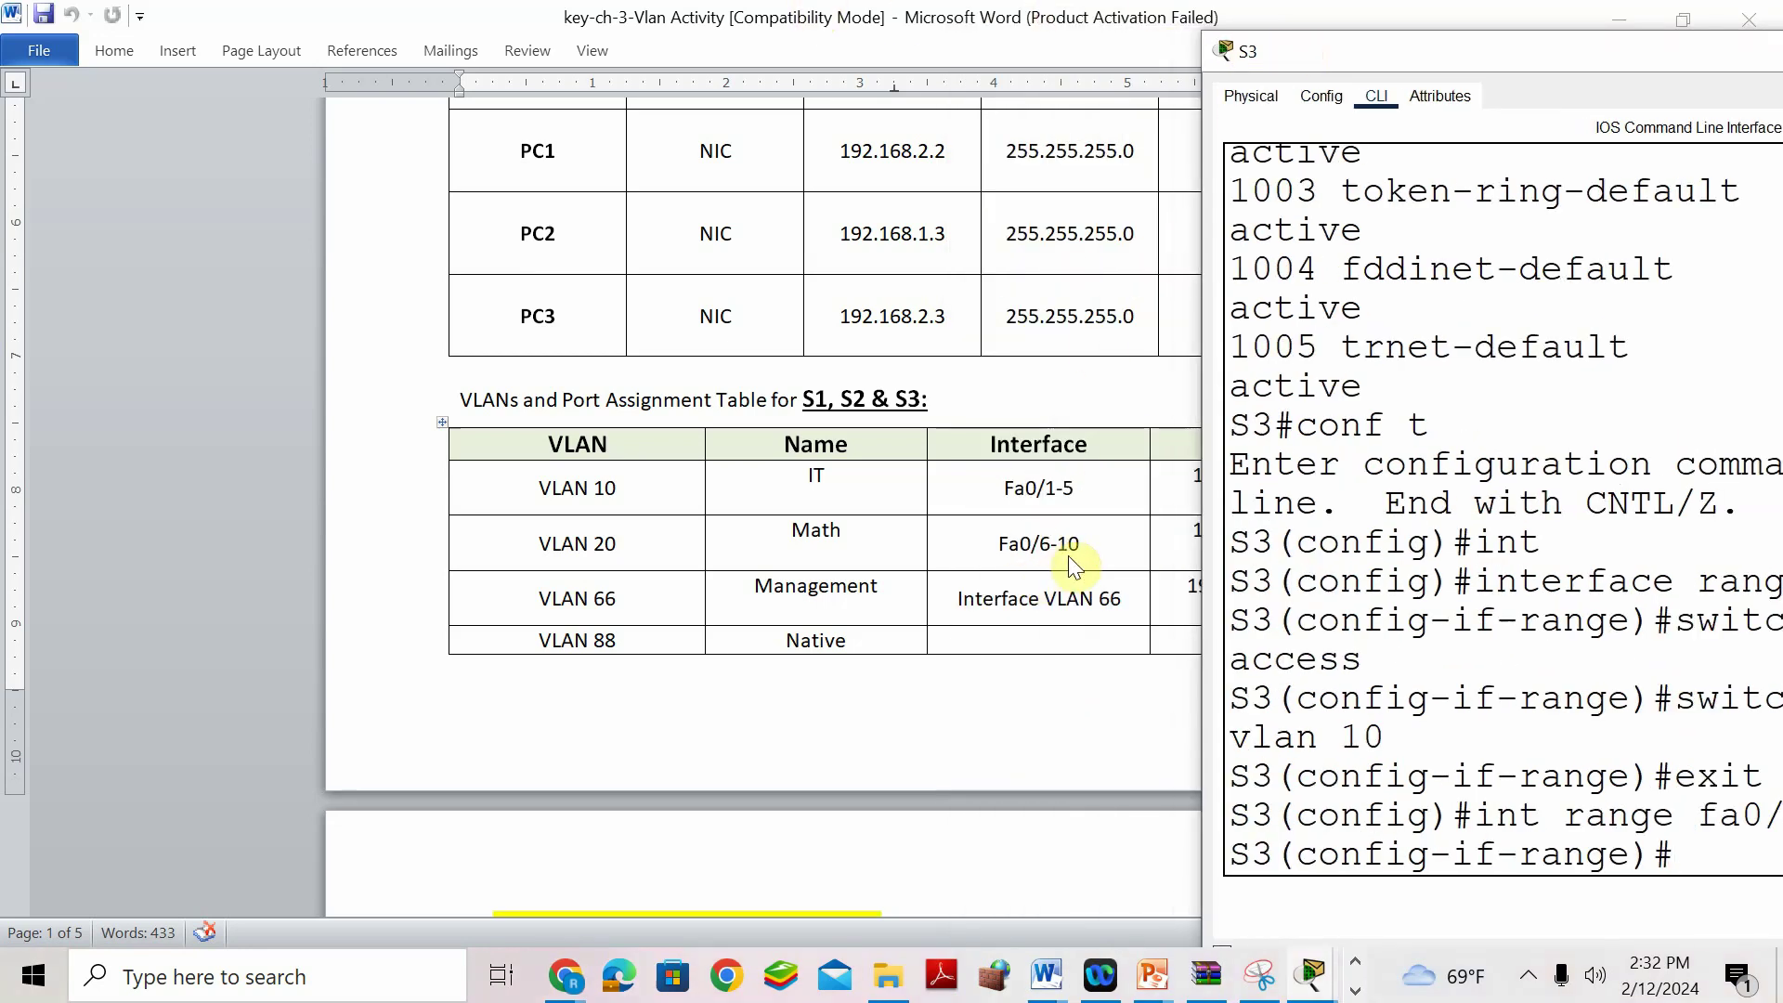
{"action": "left_click_drag", "start_coordinate": [1439, 59], "coordinate": [877, 64]}
Set S3 ports fa0/6-10 to access mode, assign them to VLAN 20, and save the configuration with do wr.
{"action": "type", "text": "switchport mode access"}
{"action": "key", "text": "Return"}
{"action": "type", "text": "switchport access vla"}
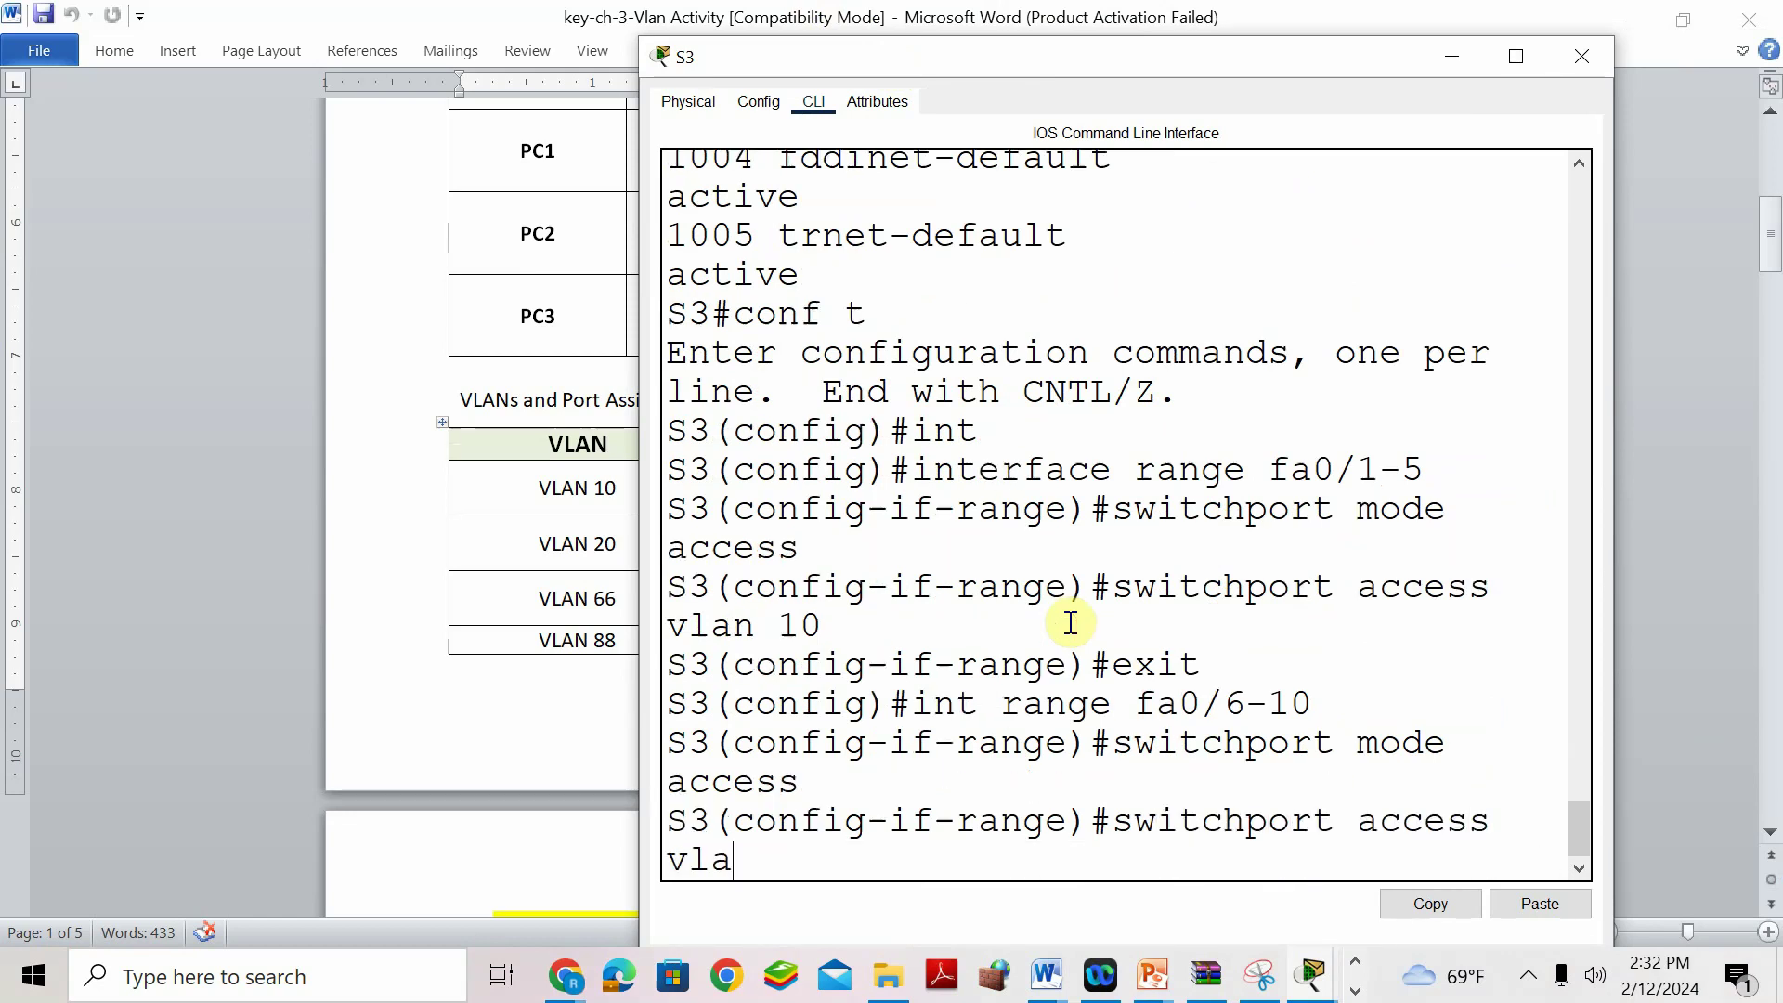
{"action": "type", "text": "n 20"}
{"action": "key", "text": "Return"}
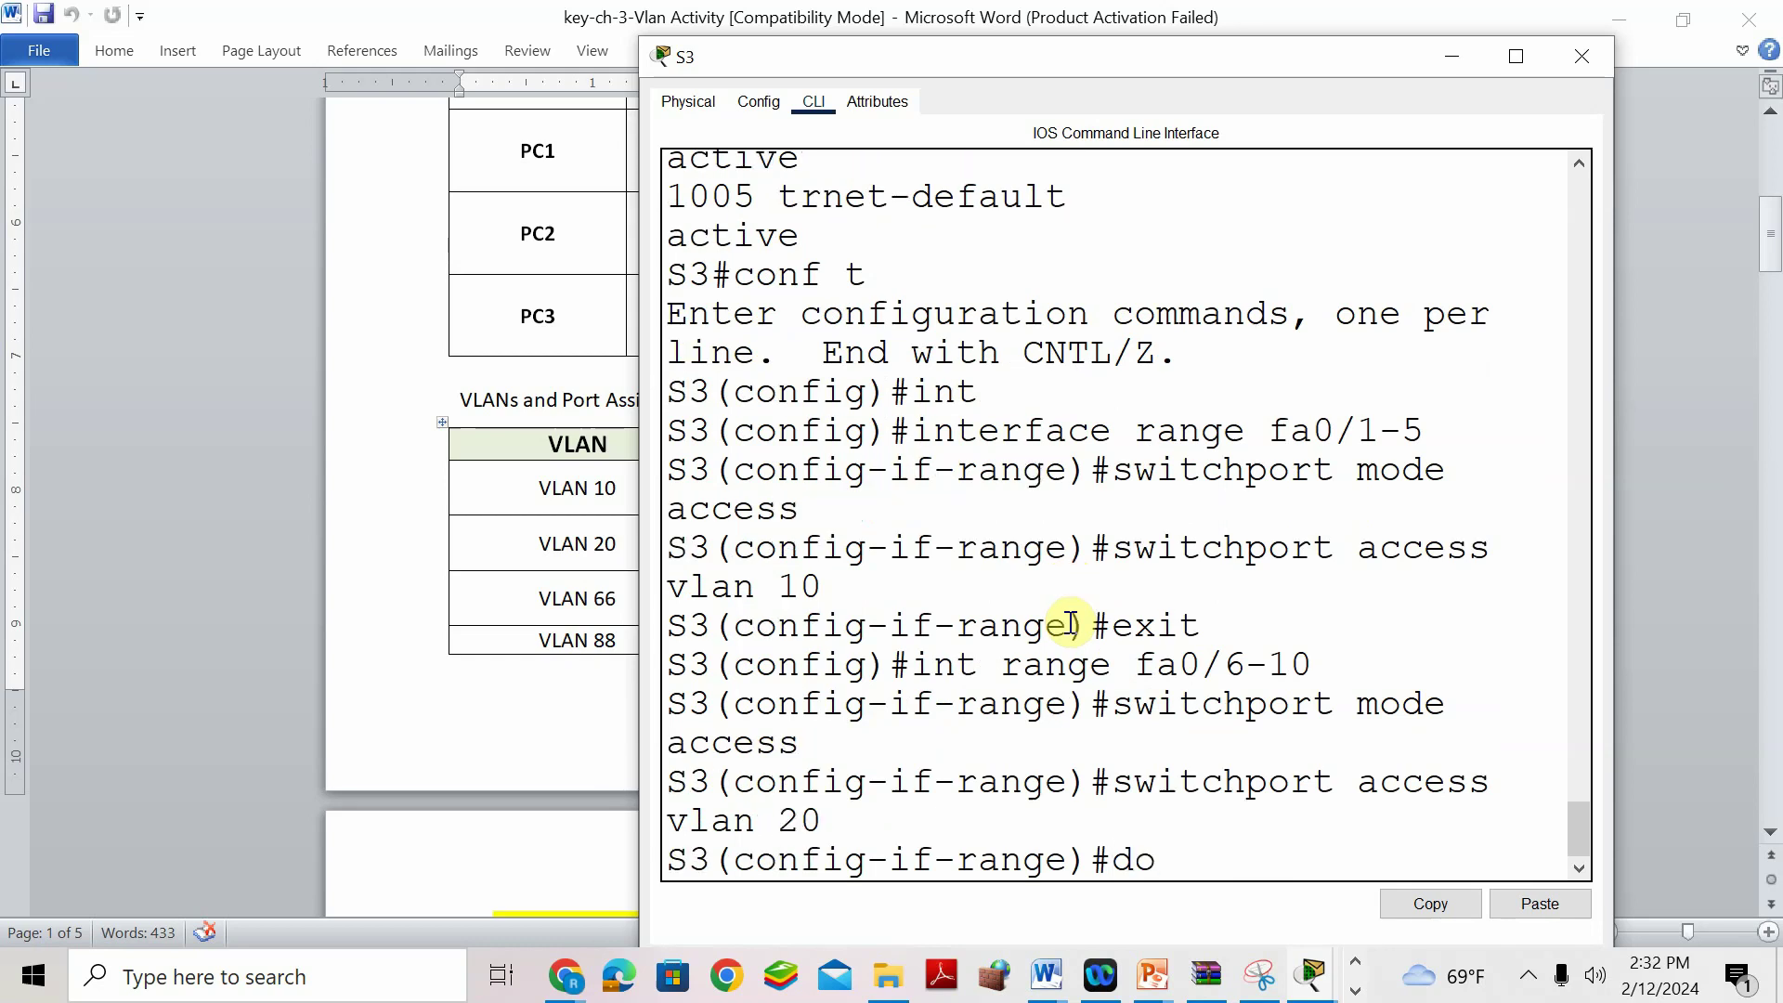
{"action": "type", "text": "do wr"}
{"action": "key", "text": "Return"}
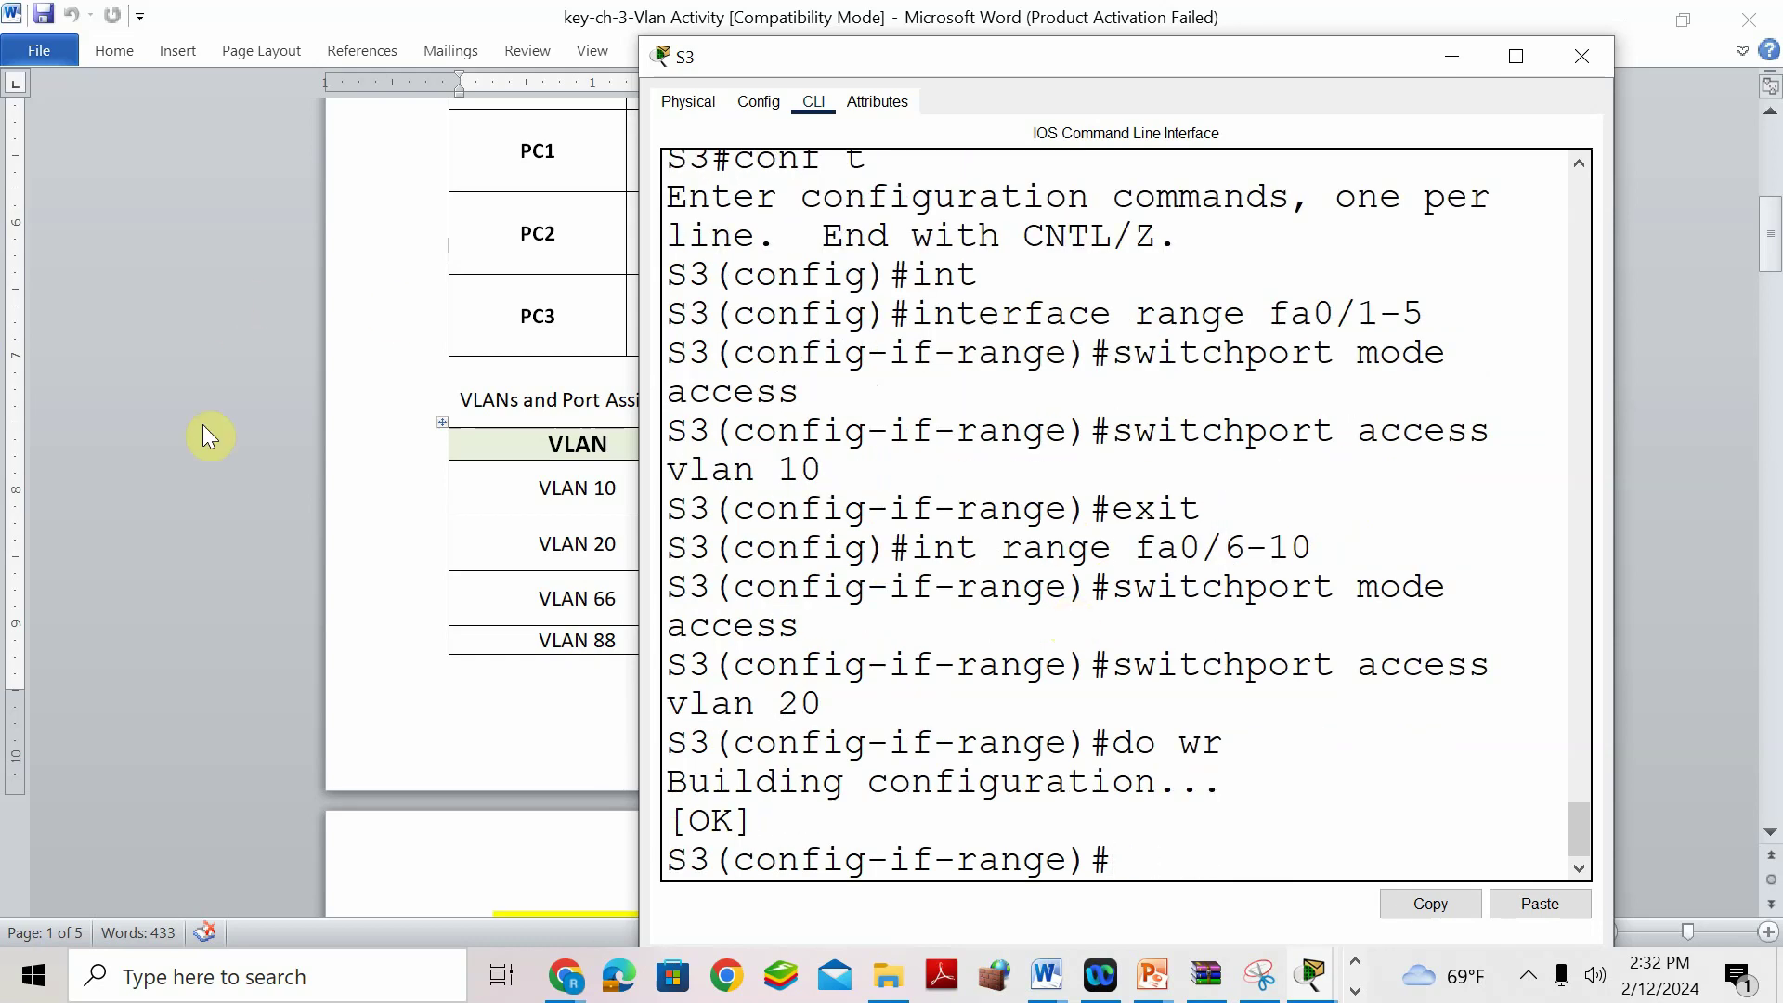
Look up the trunk configuration requirements in item c of the Word activity document, and return to the Packet Tracer topology.
{"action": "left_click", "coordinate": [350, 468]}
{"action": "scroll", "coordinate": [836, 616], "scroll_direction": "down", "scroll_amount": 15}
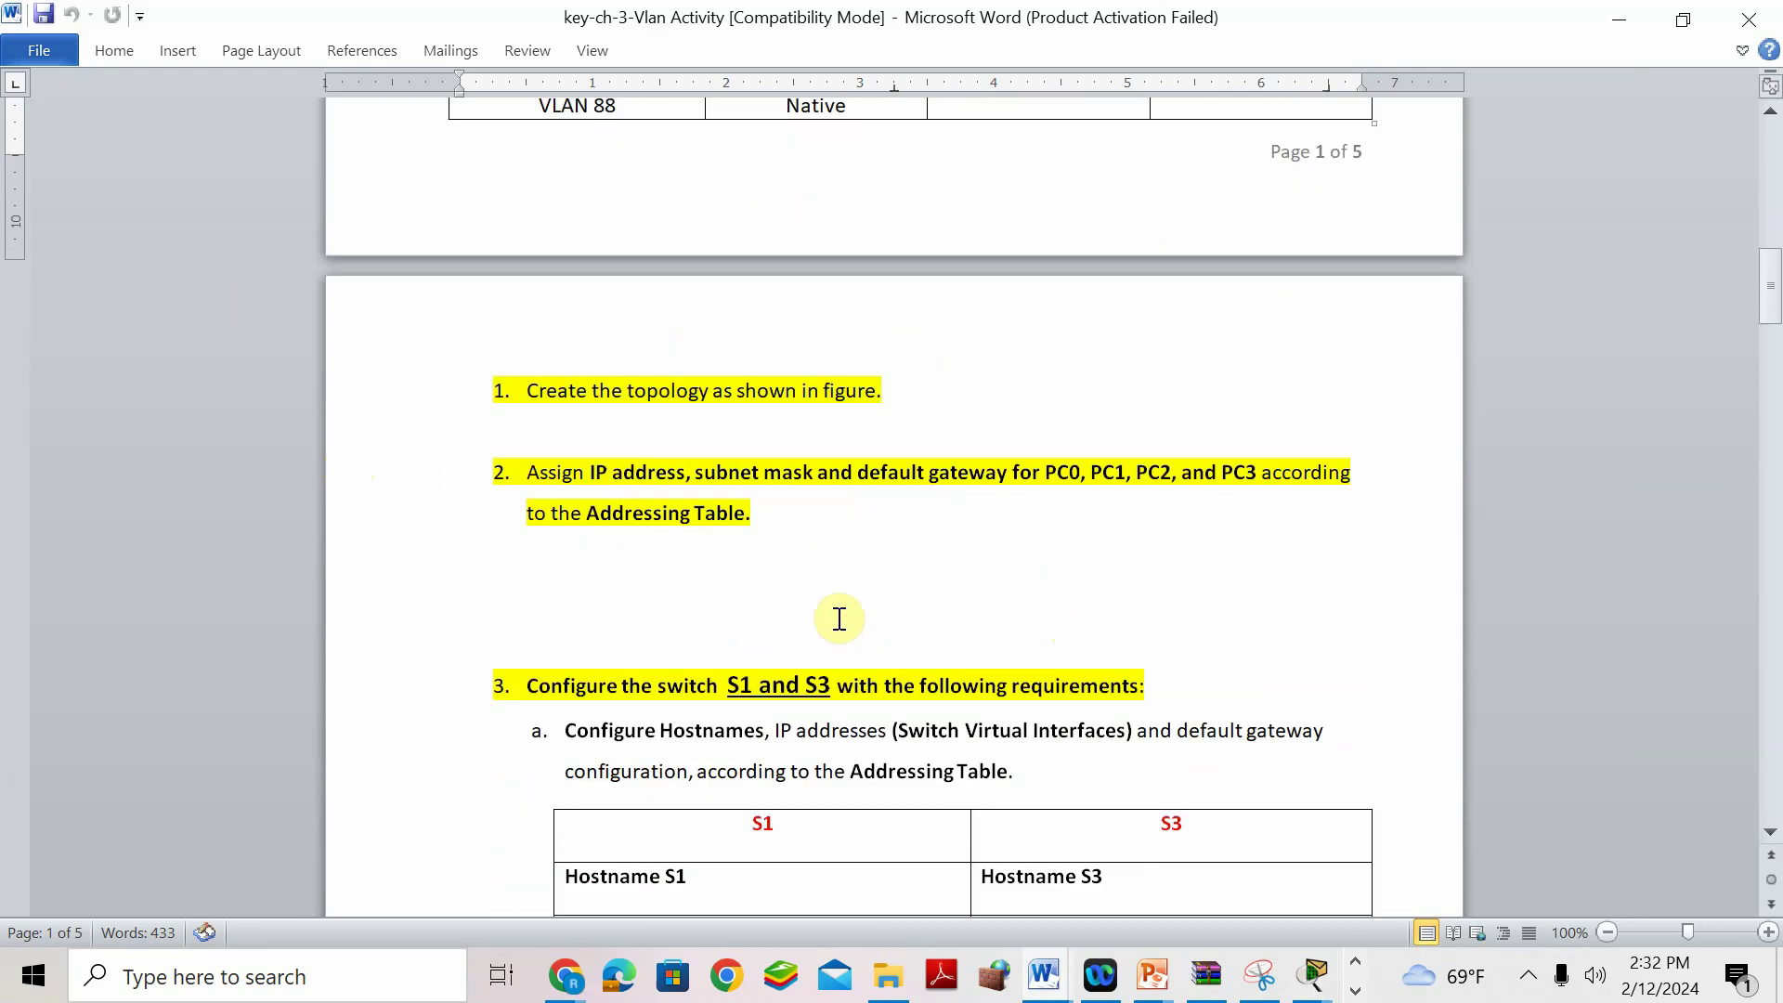
{"action": "scroll", "coordinate": [840, 619], "scroll_direction": "down", "scroll_amount": 18}
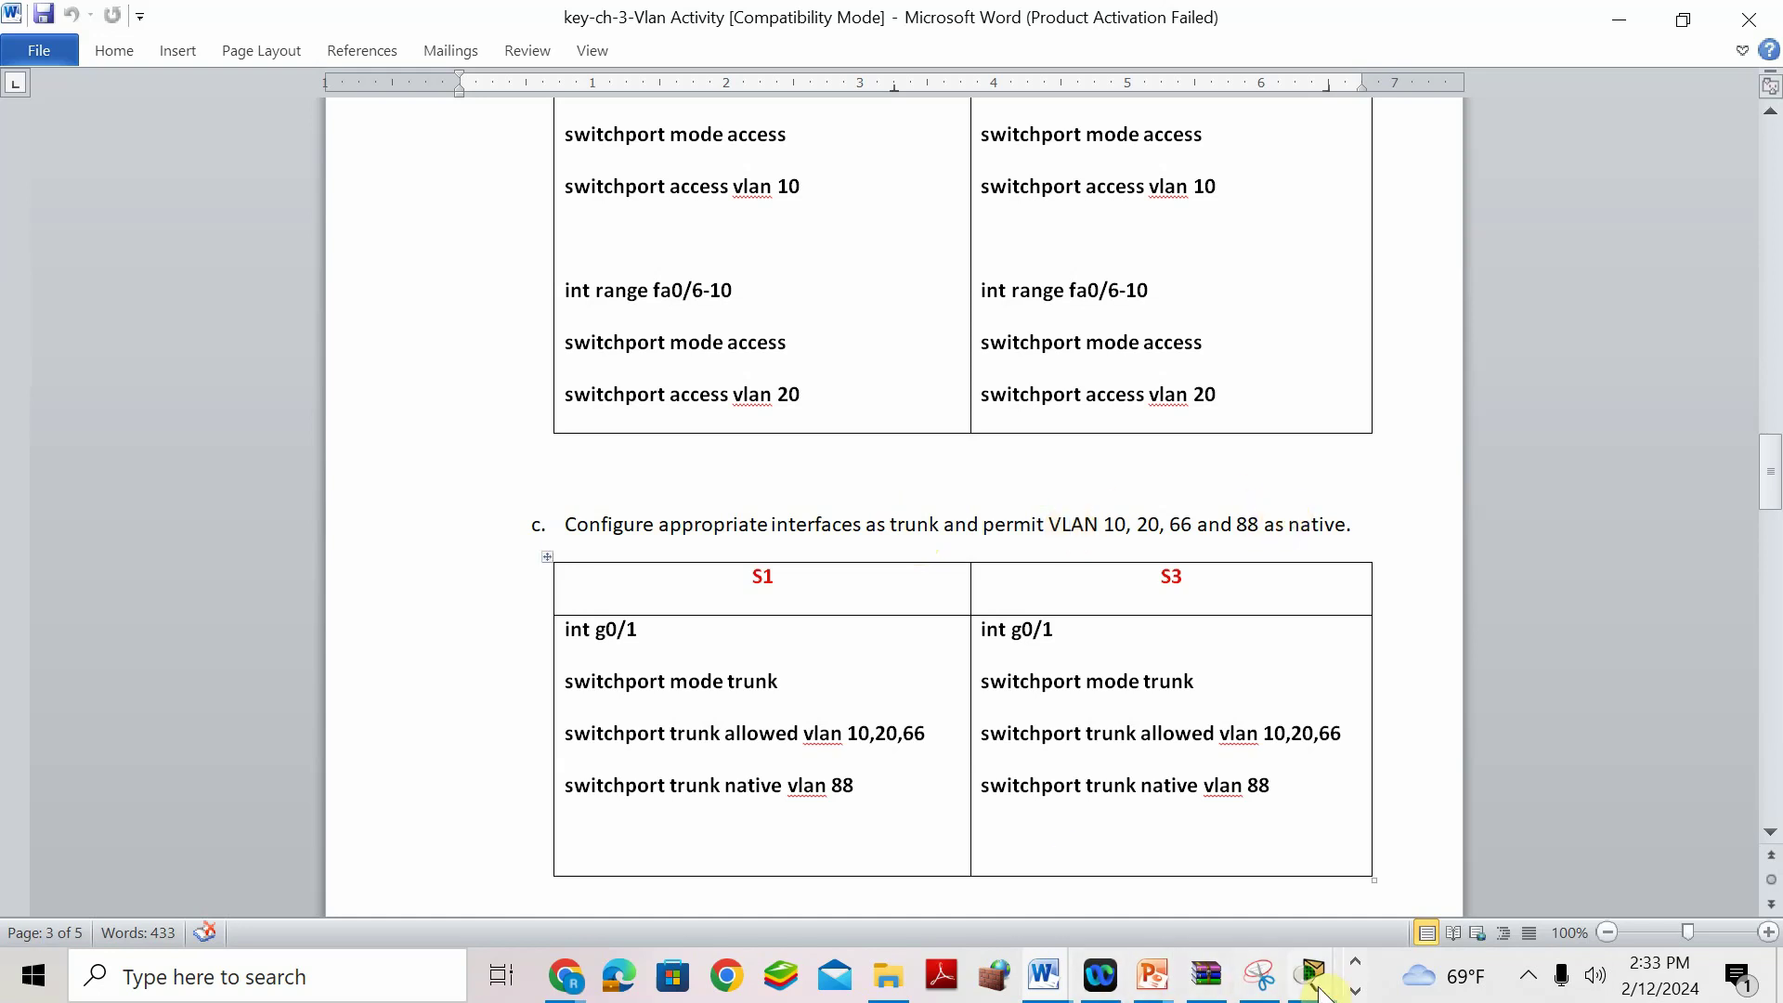
{"action": "mouse_move", "coordinate": [1313, 975]}
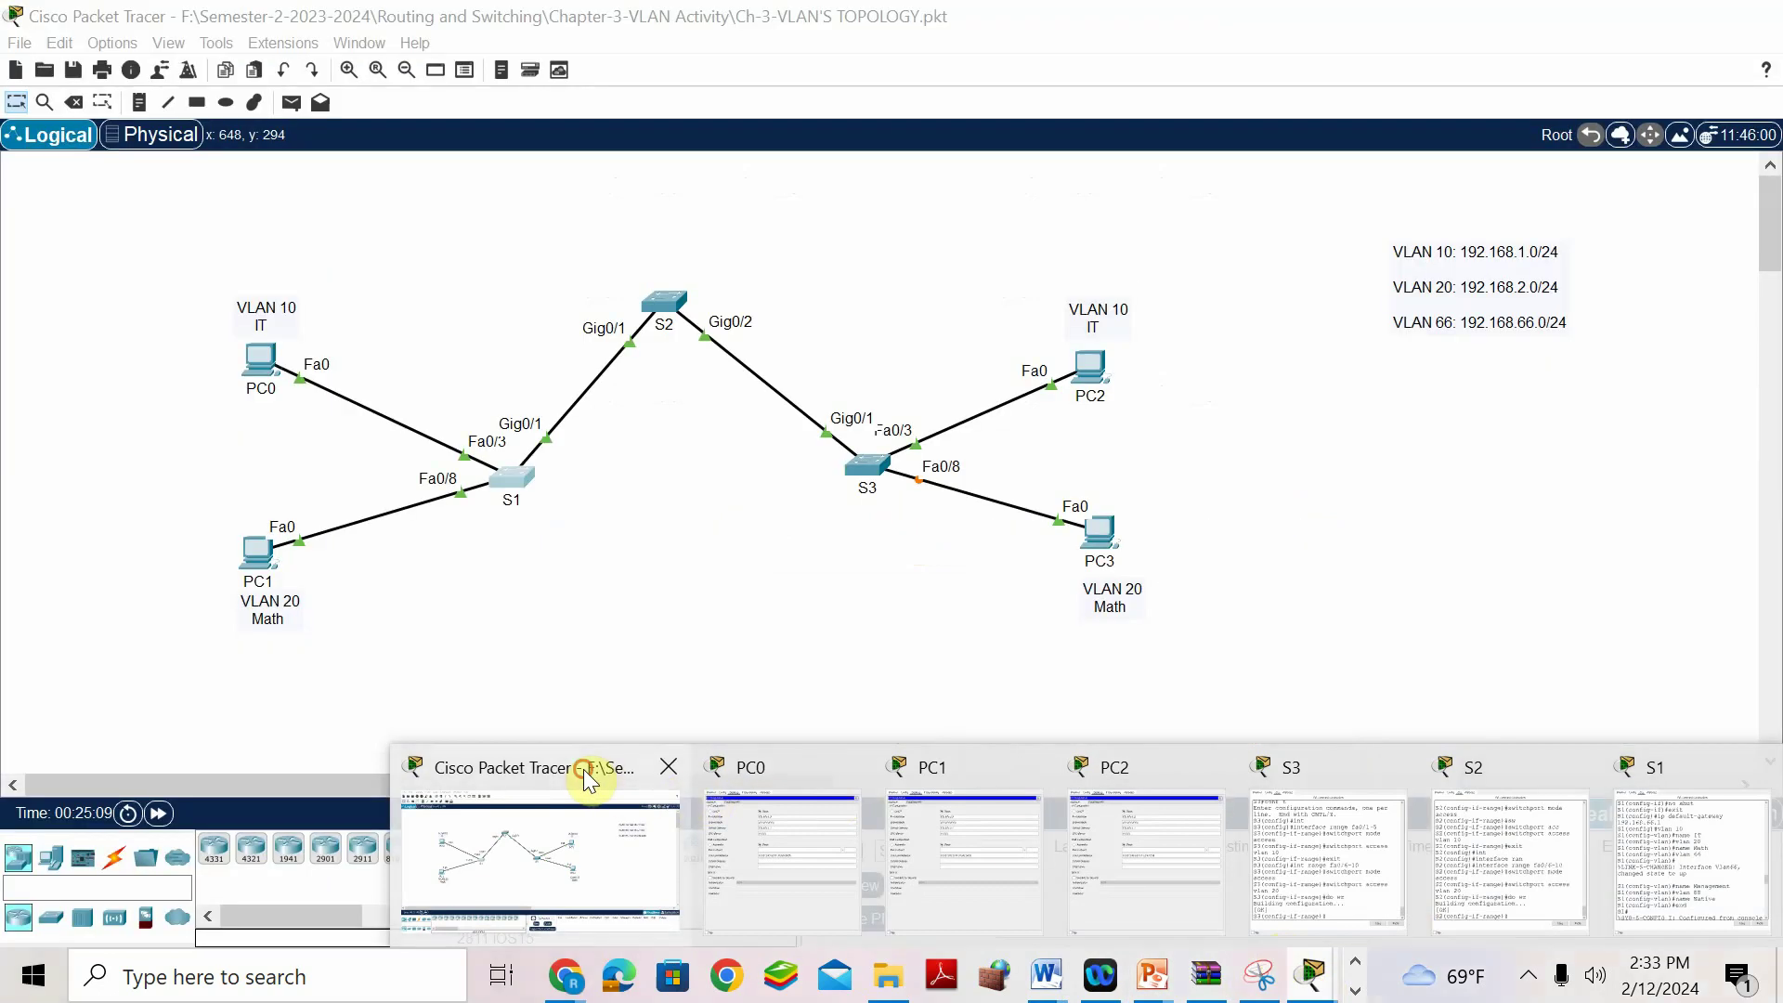
{"action": "left_click", "coordinate": [583, 769]}
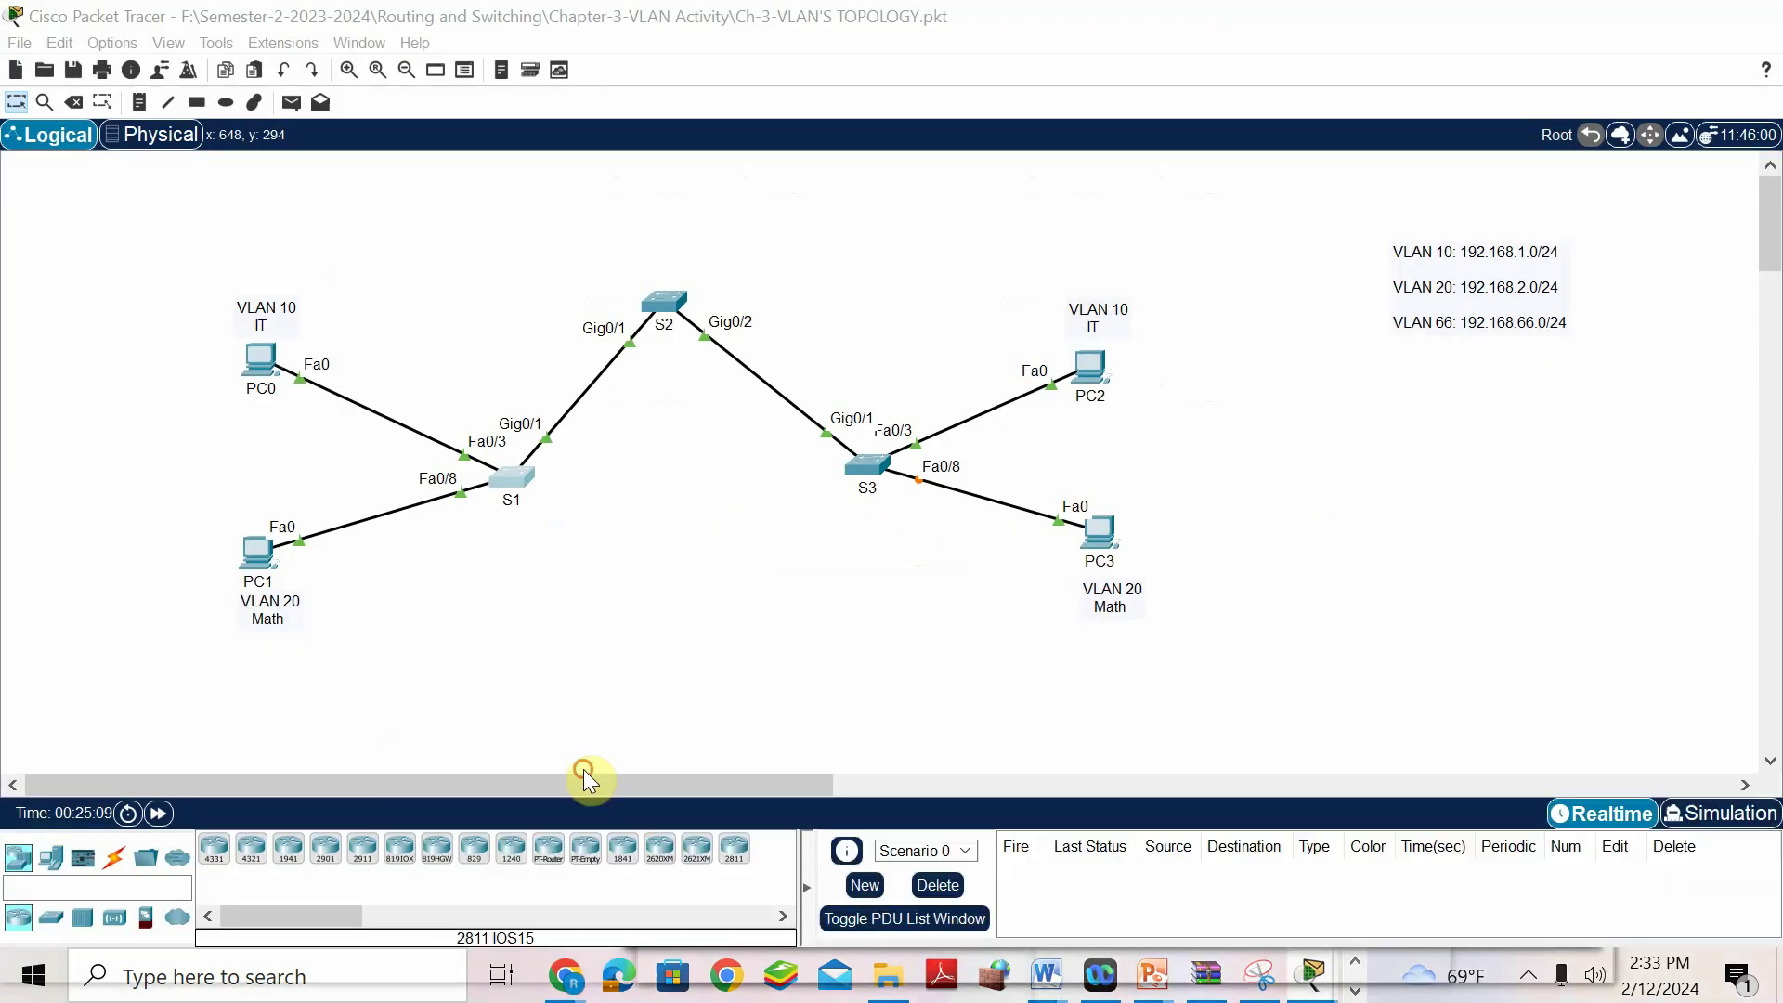
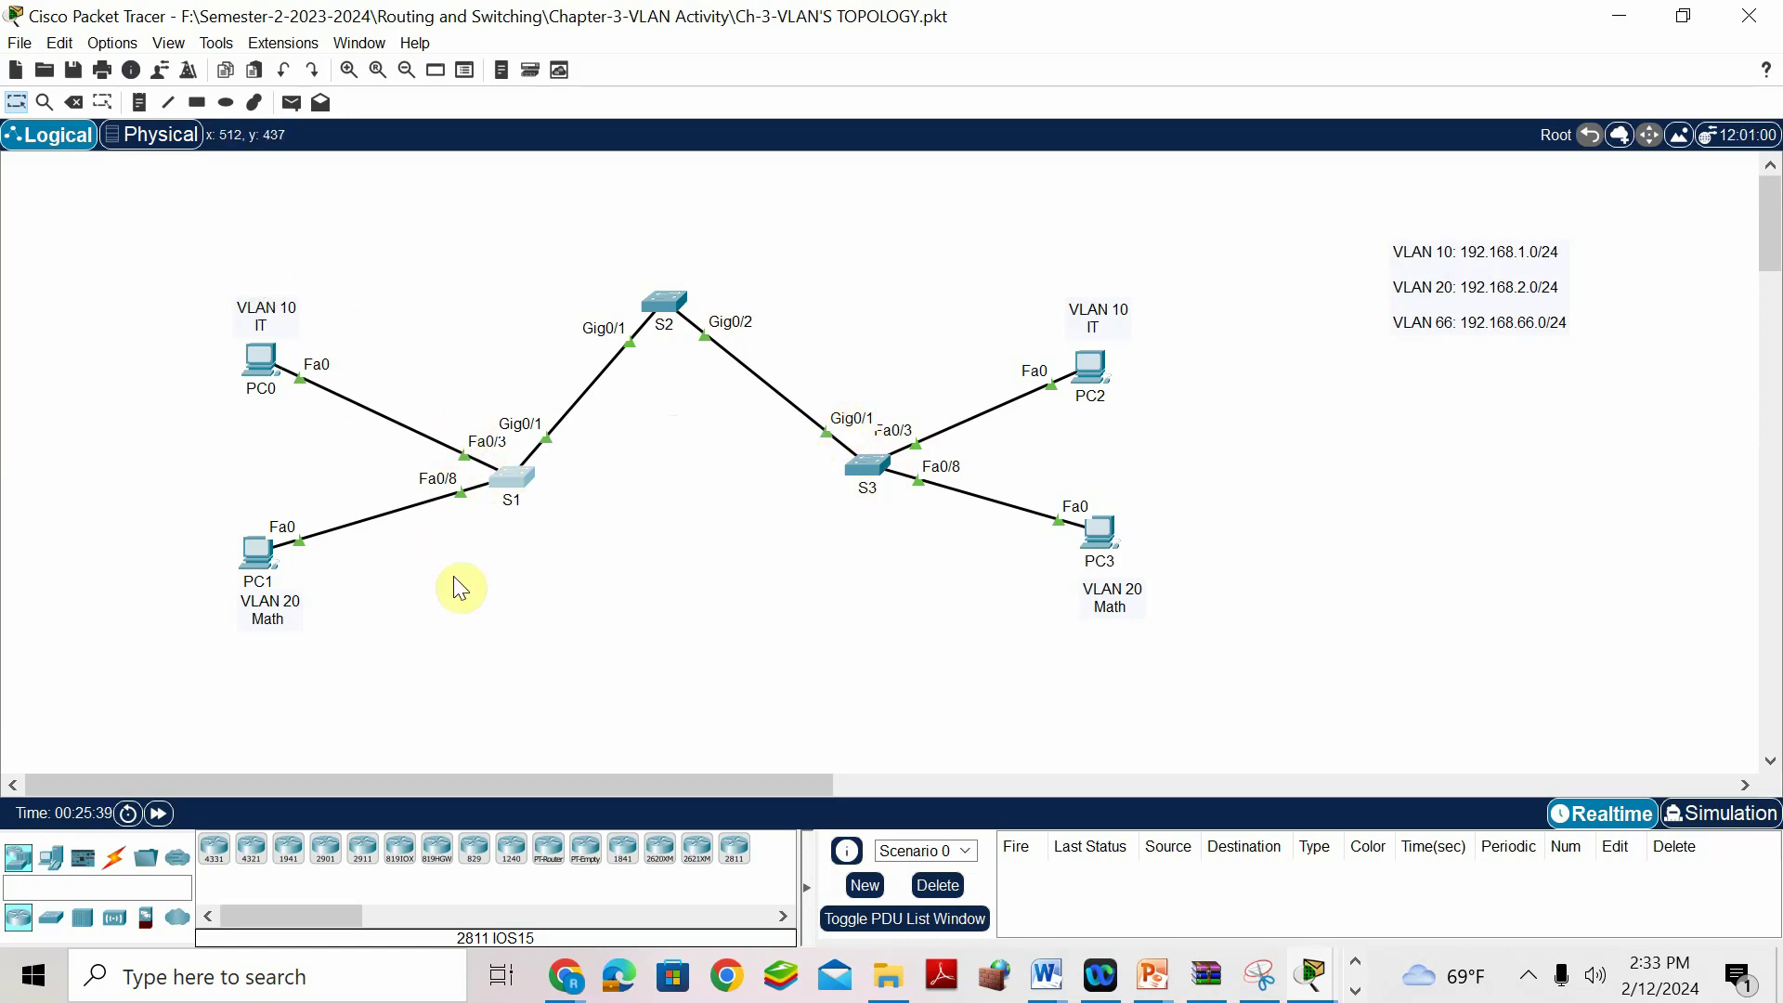
Open S1's CLI in a maximized window and enter interface configuration for g0/1.
{"action": "left_click", "coordinate": [515, 479]}
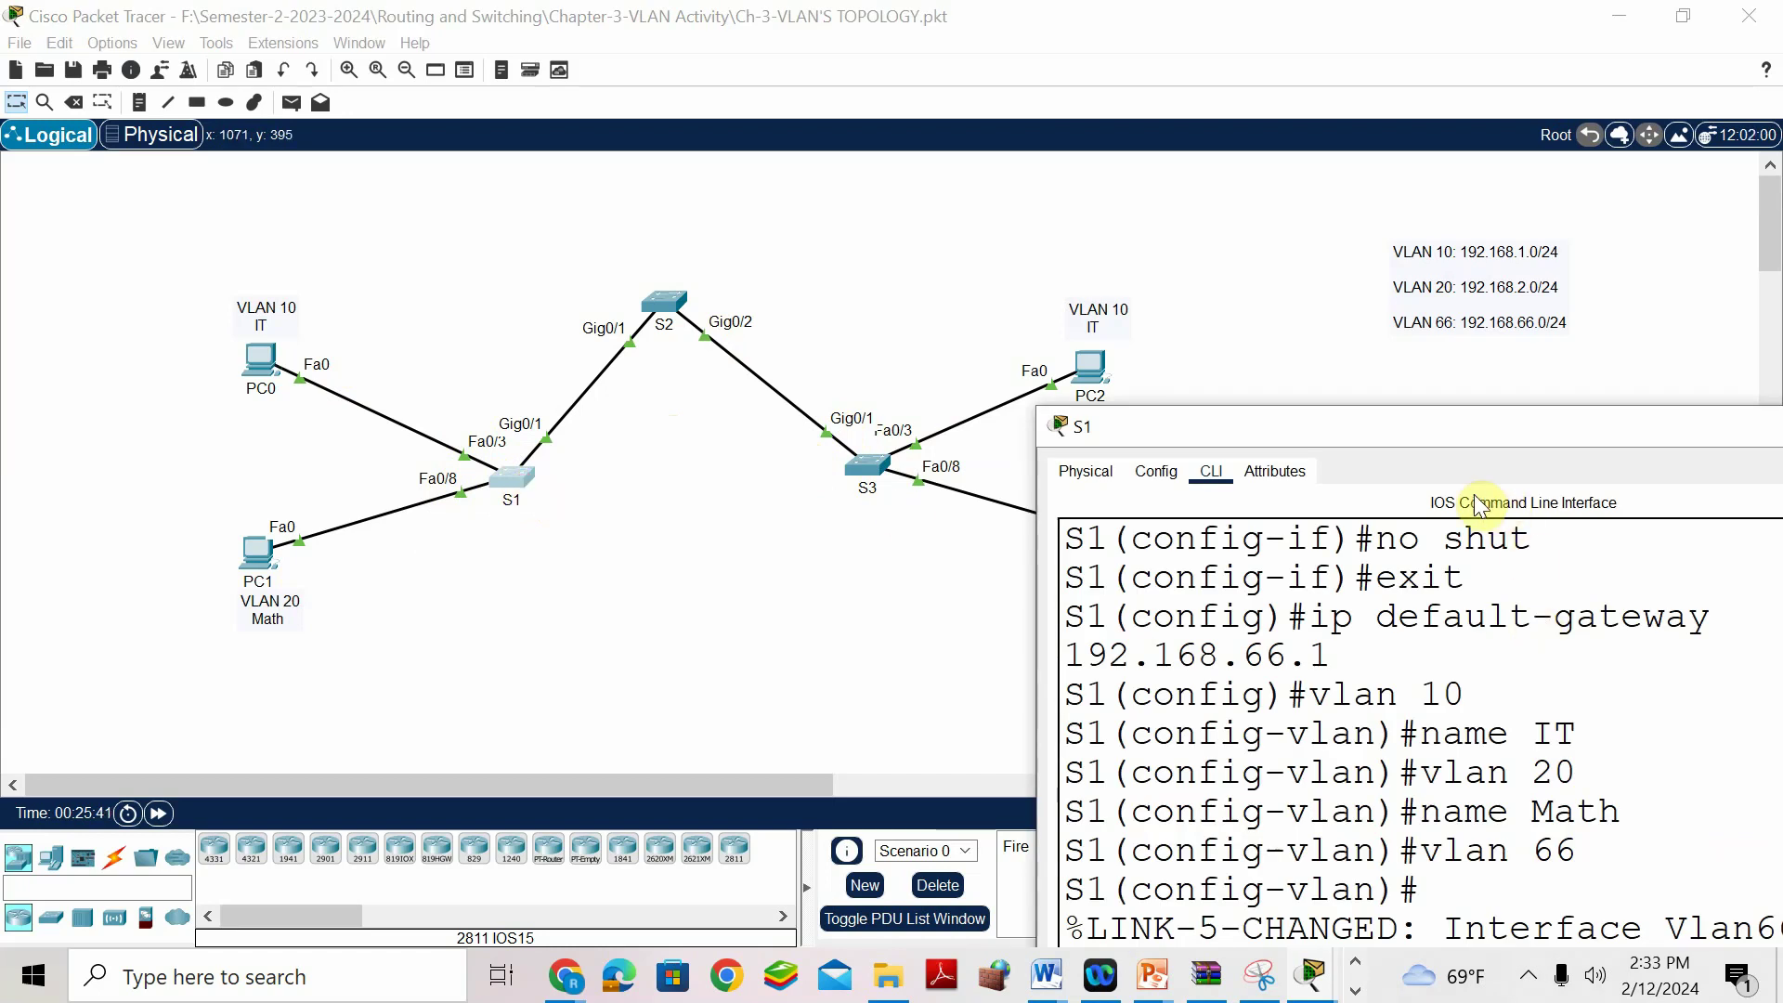
{"action": "left_click_drag", "start_coordinate": [1445, 427], "coordinate": [1365, 152]}
{"action": "scroll", "coordinate": [1282, 899], "scroll_direction": "down", "scroll_amount": 2}
{"action": "scroll", "coordinate": [1226, 856], "scroll_direction": "down", "scroll_amount": 12}
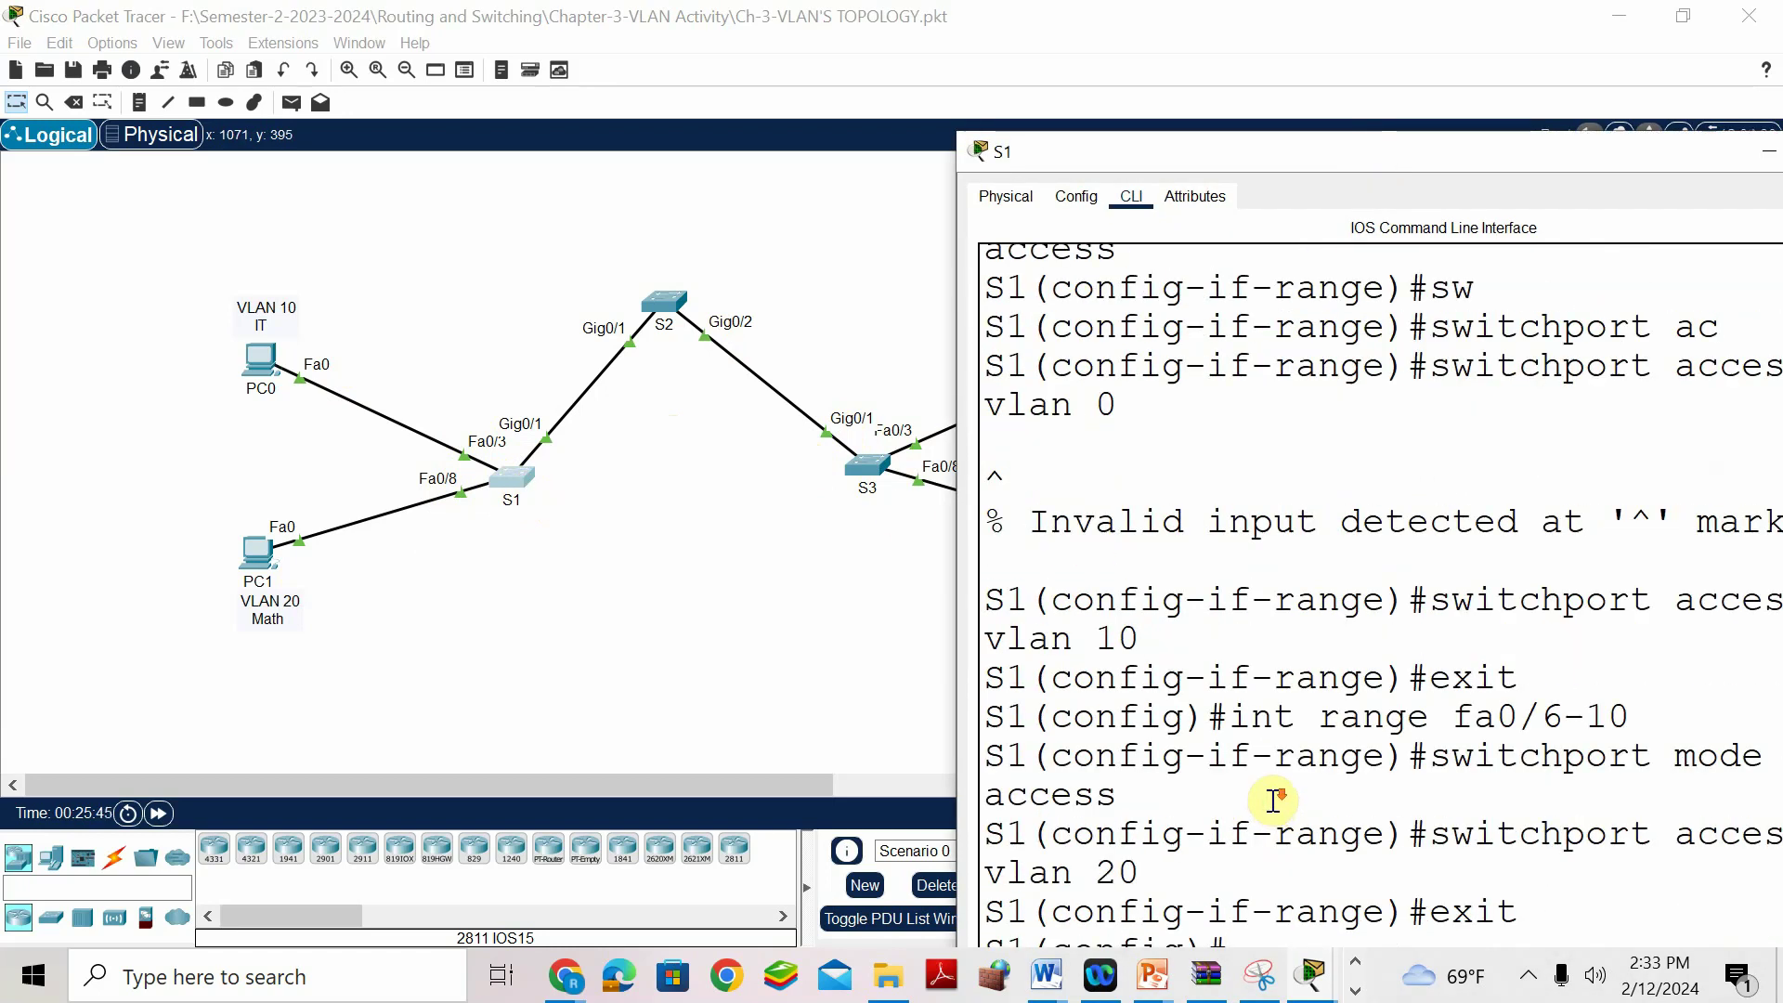
{"action": "left_click_drag", "start_coordinate": [1154, 158], "coordinate": [1142, 3]}
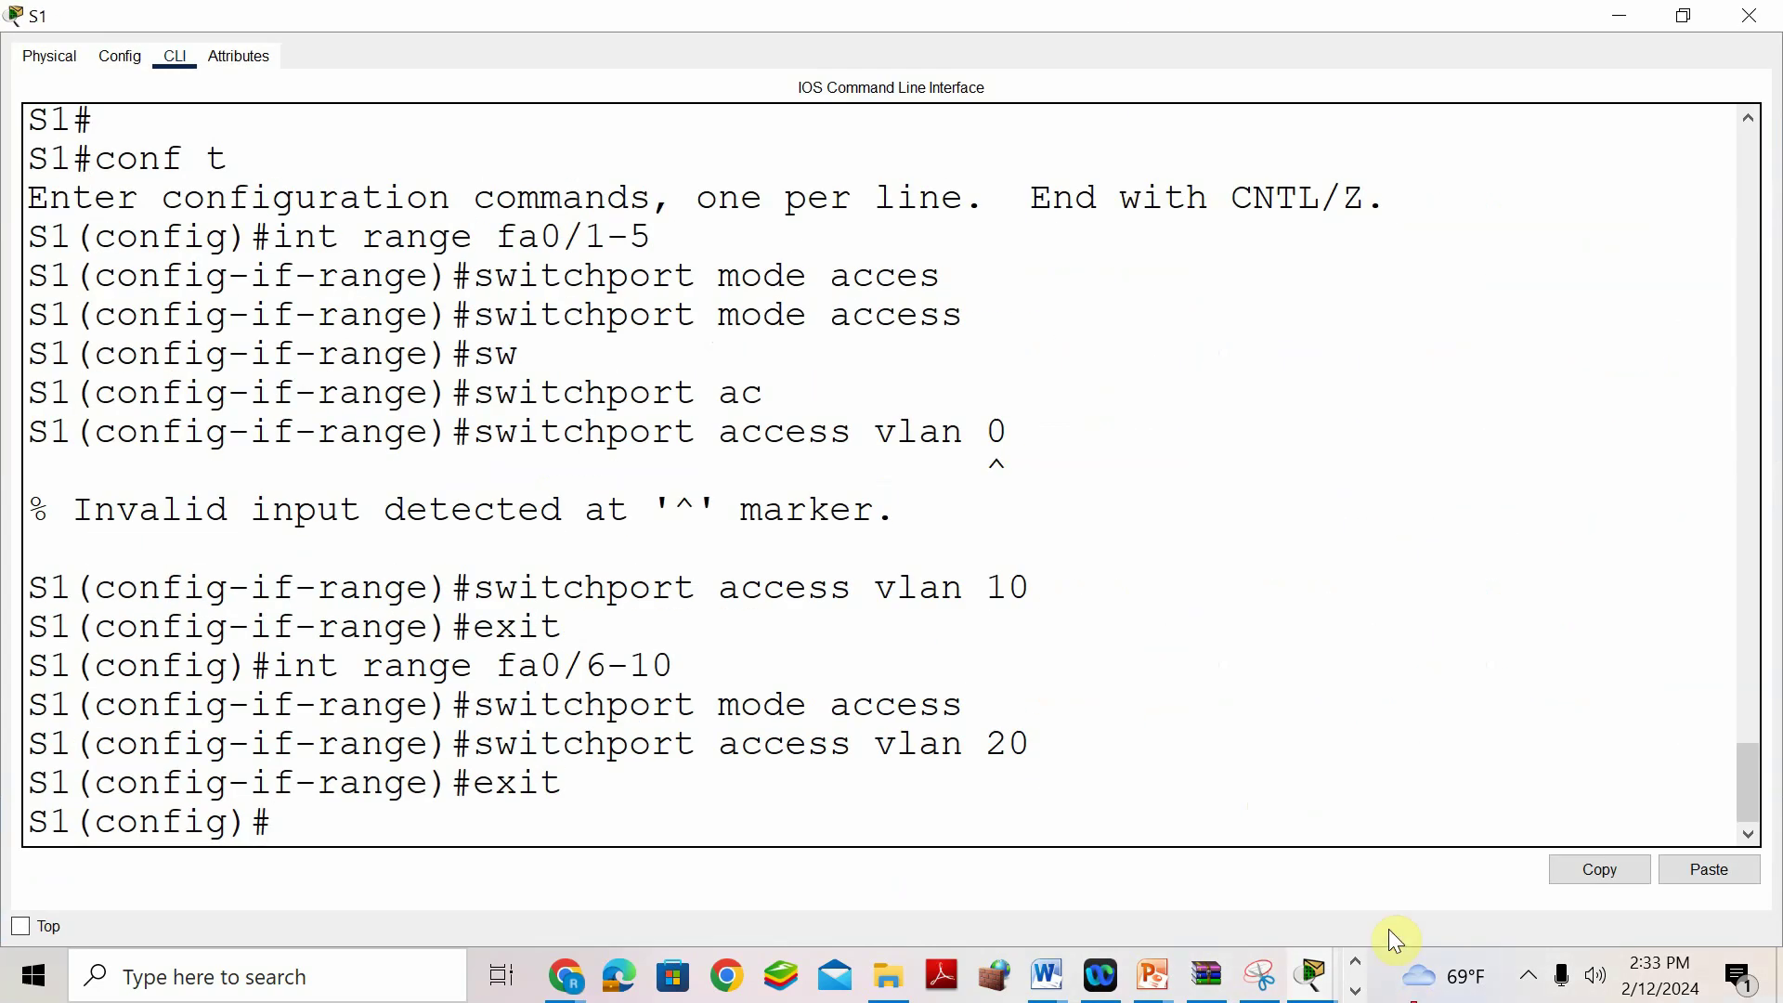
{"action": "left_click", "coordinate": [637, 836]}
{"action": "type", "text": "int"}
{"action": "key", "text": "Tab"}
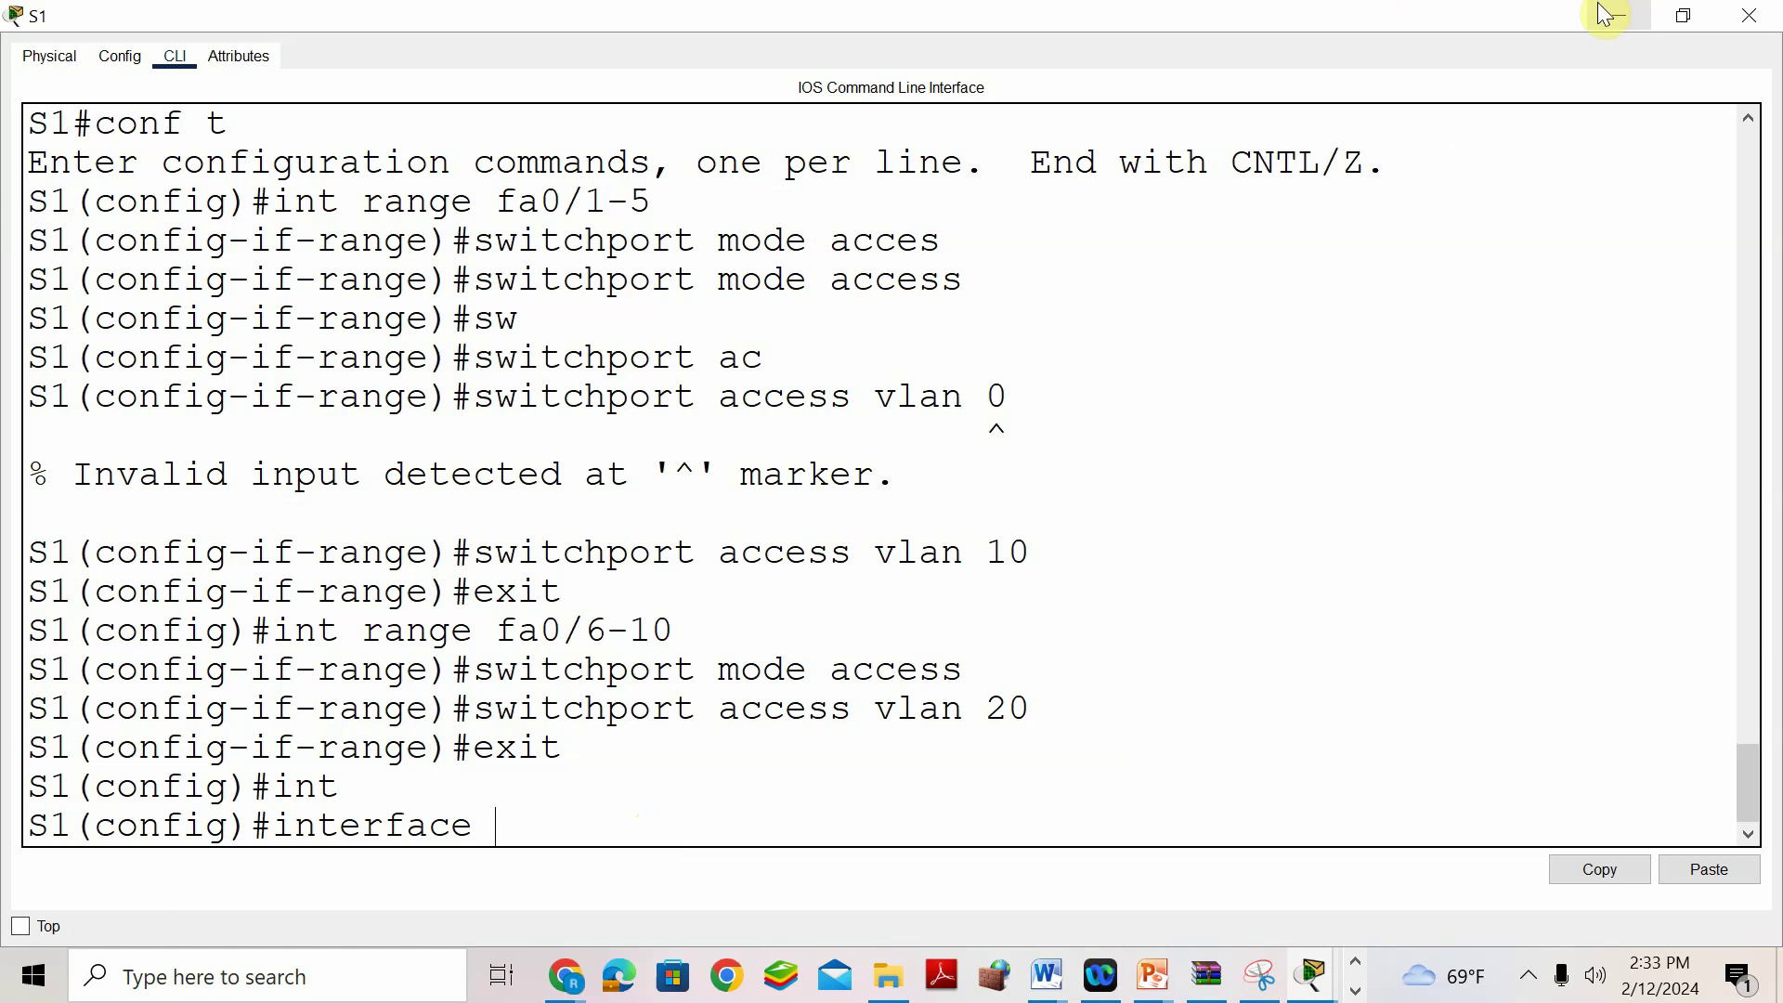
{"action": "left_click", "coordinate": [1684, 15]}
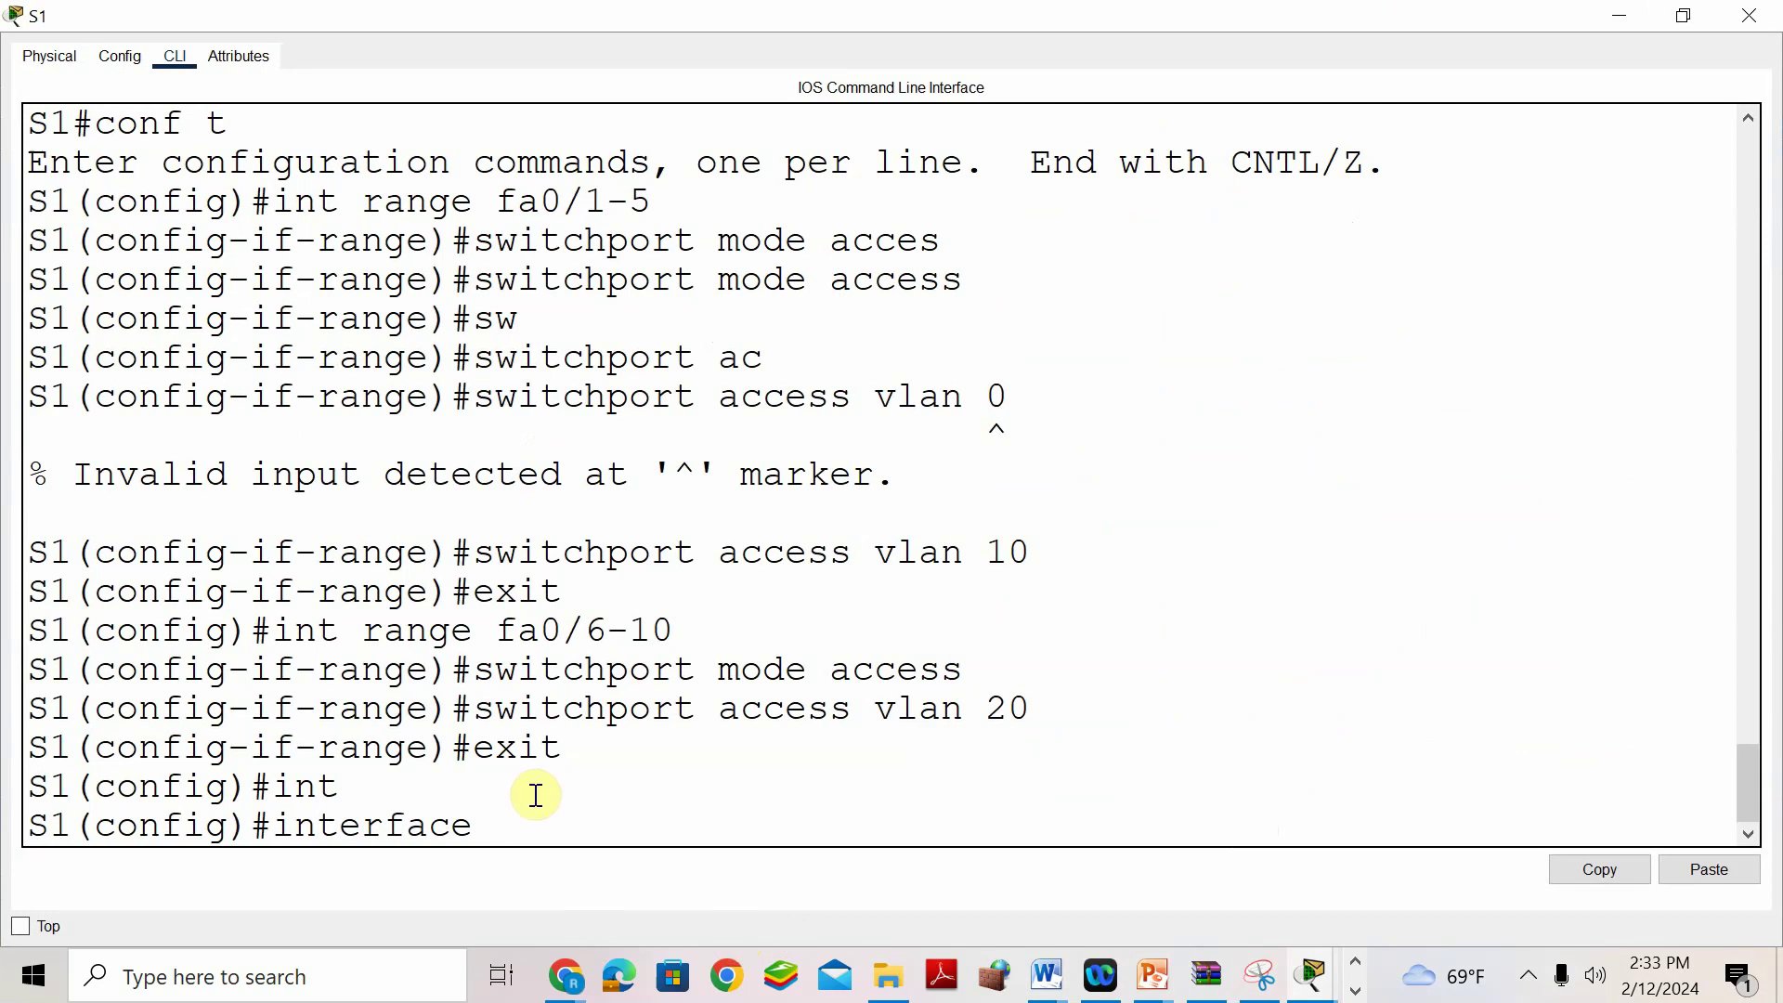
{"action": "type", "text": "g0/1"}
{"action": "key", "text": "Return"}
Set S1's g0/1 interface to trunk mode with switchport mode trunk.
{"action": "type", "text": "switch"}
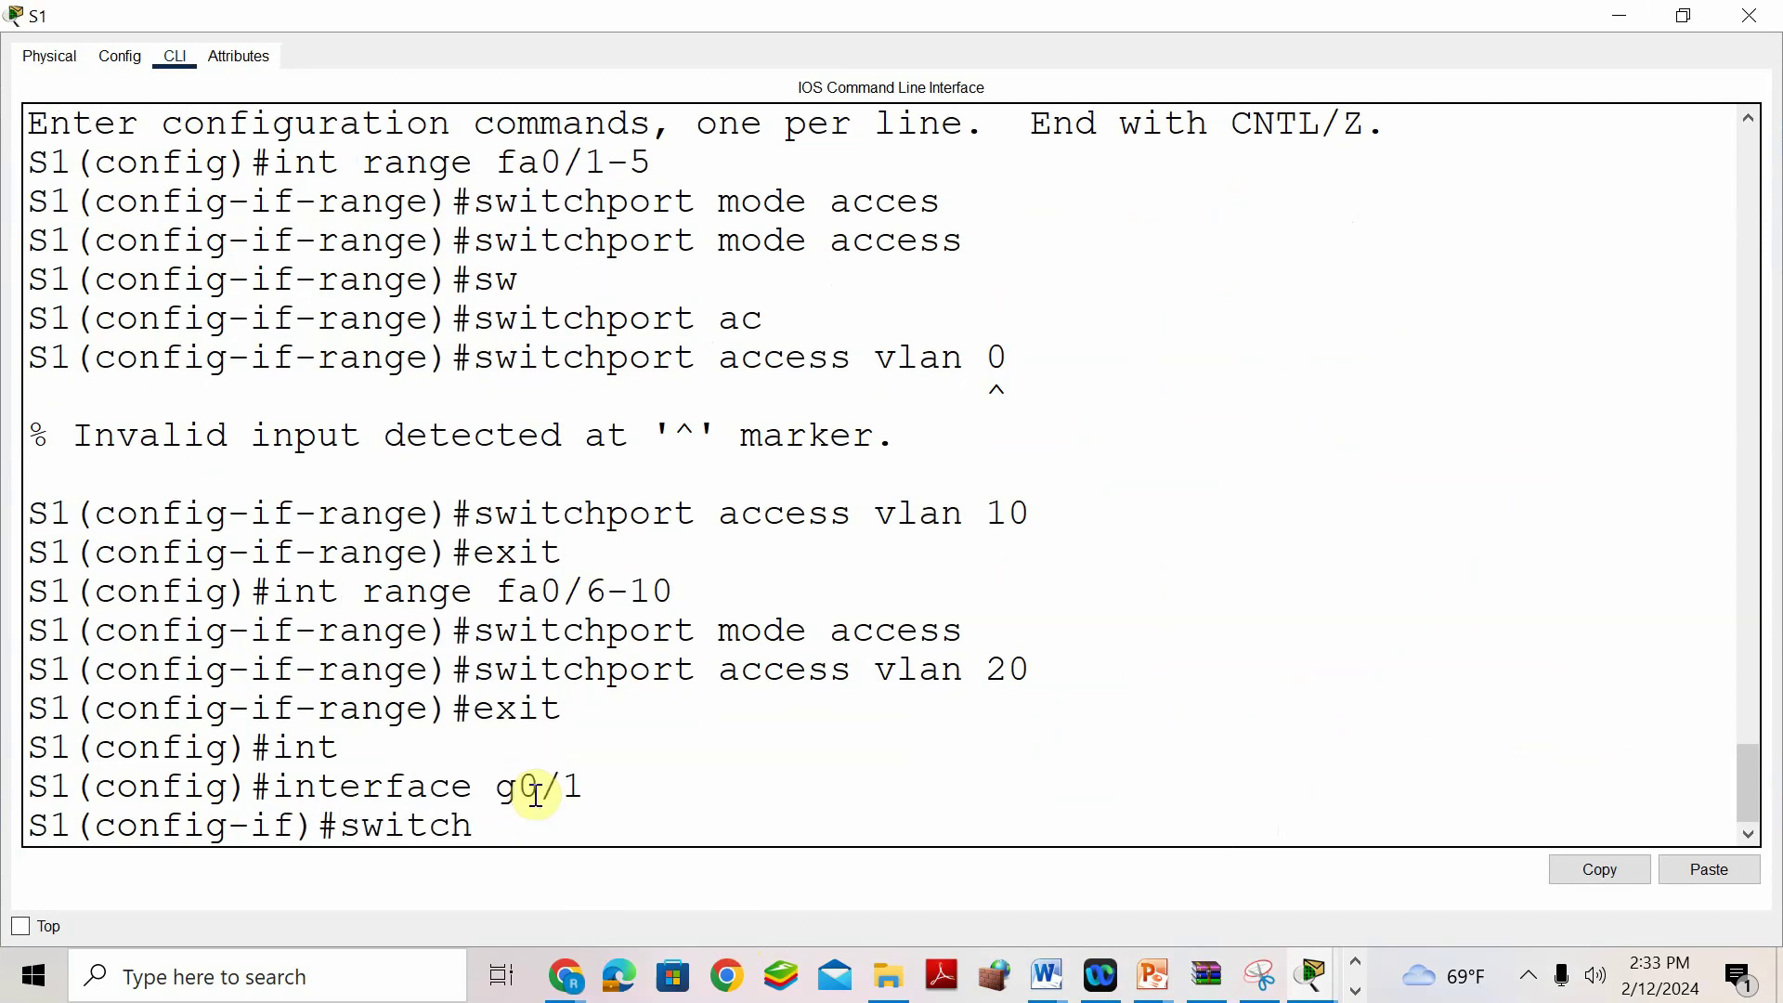
{"action": "type", "text": "port mode trunk"}
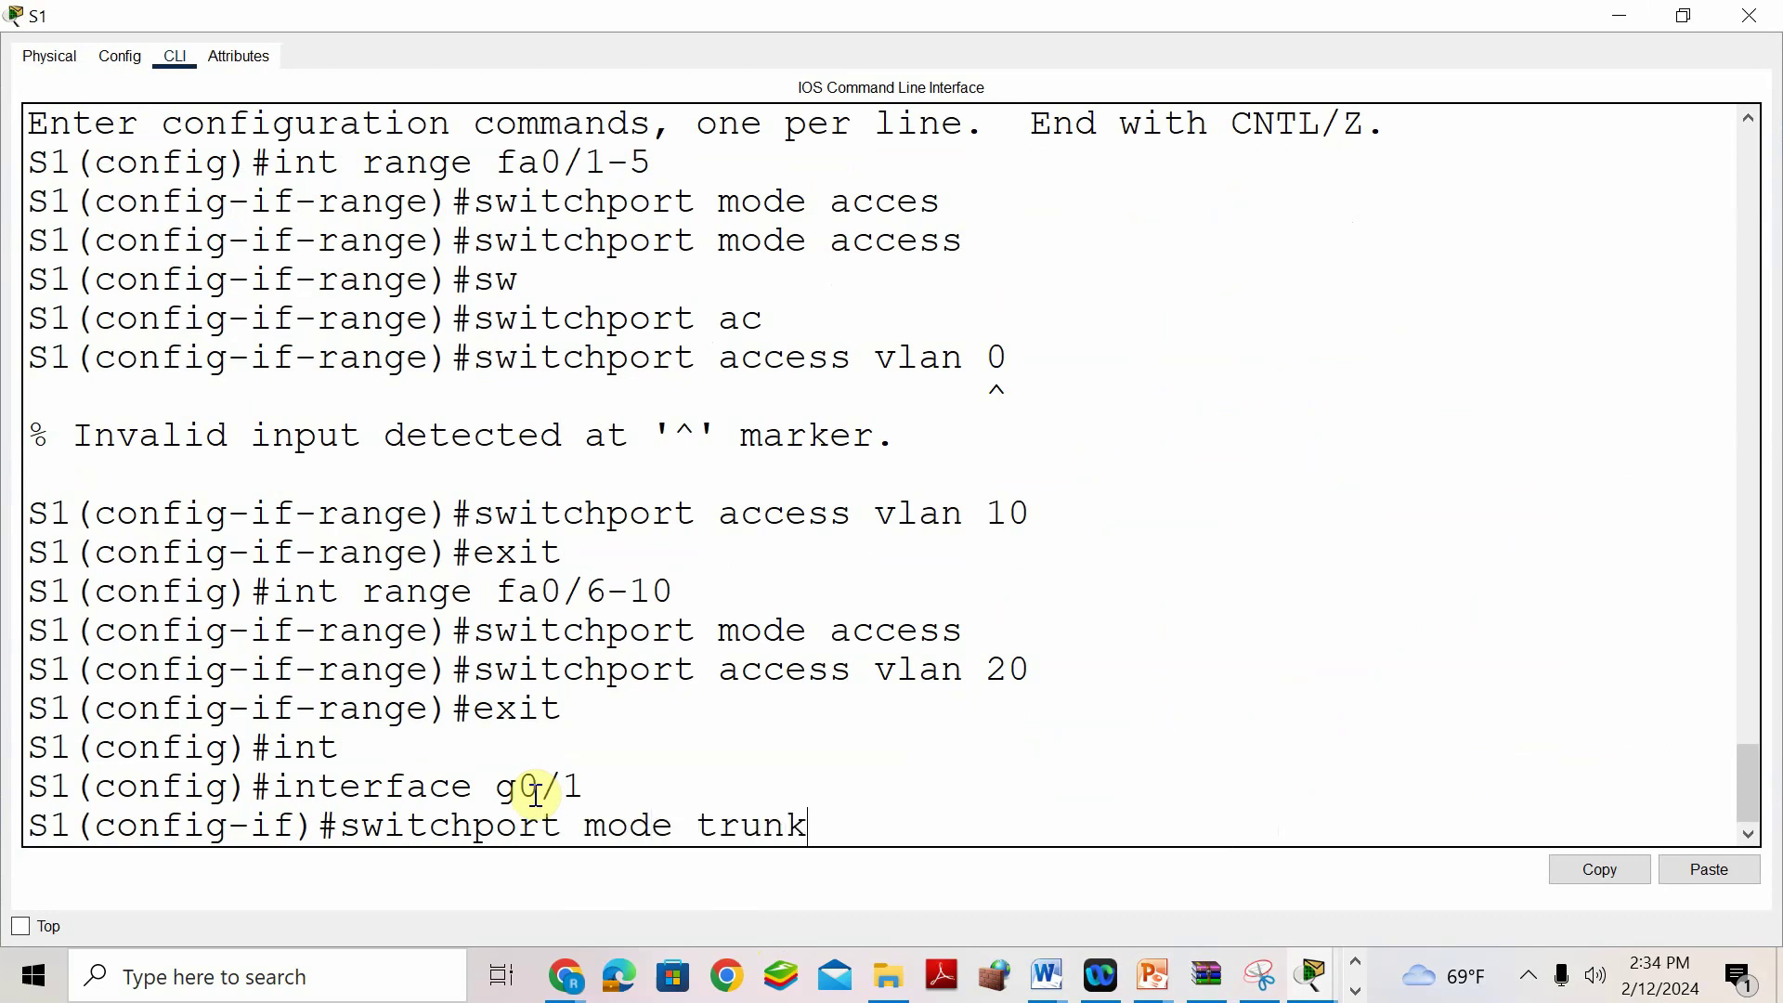
{"action": "key", "text": "Return"}
{"action": "key", "text": "Return"}
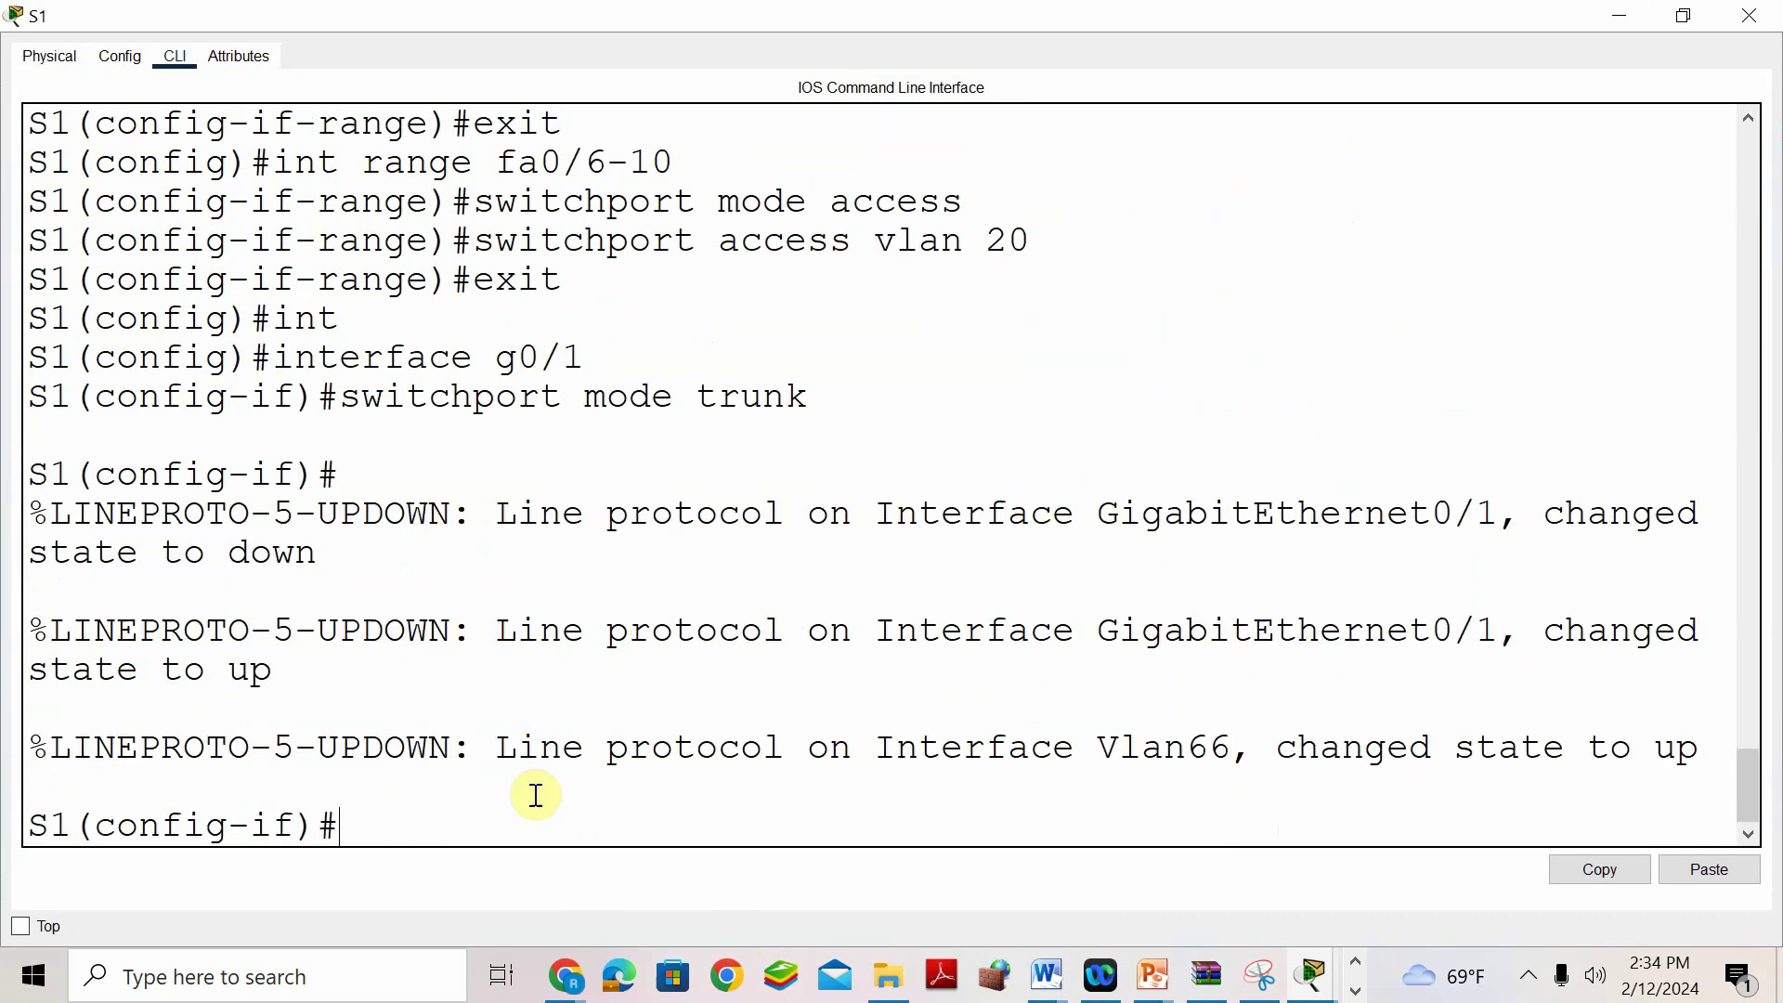
Allow VLANs 10,20,66 on S1's g0/1 trunk, checking the VLAN list against item c in the Word document.
{"action": "type", "text": "switchport trunk allowed vlan"}
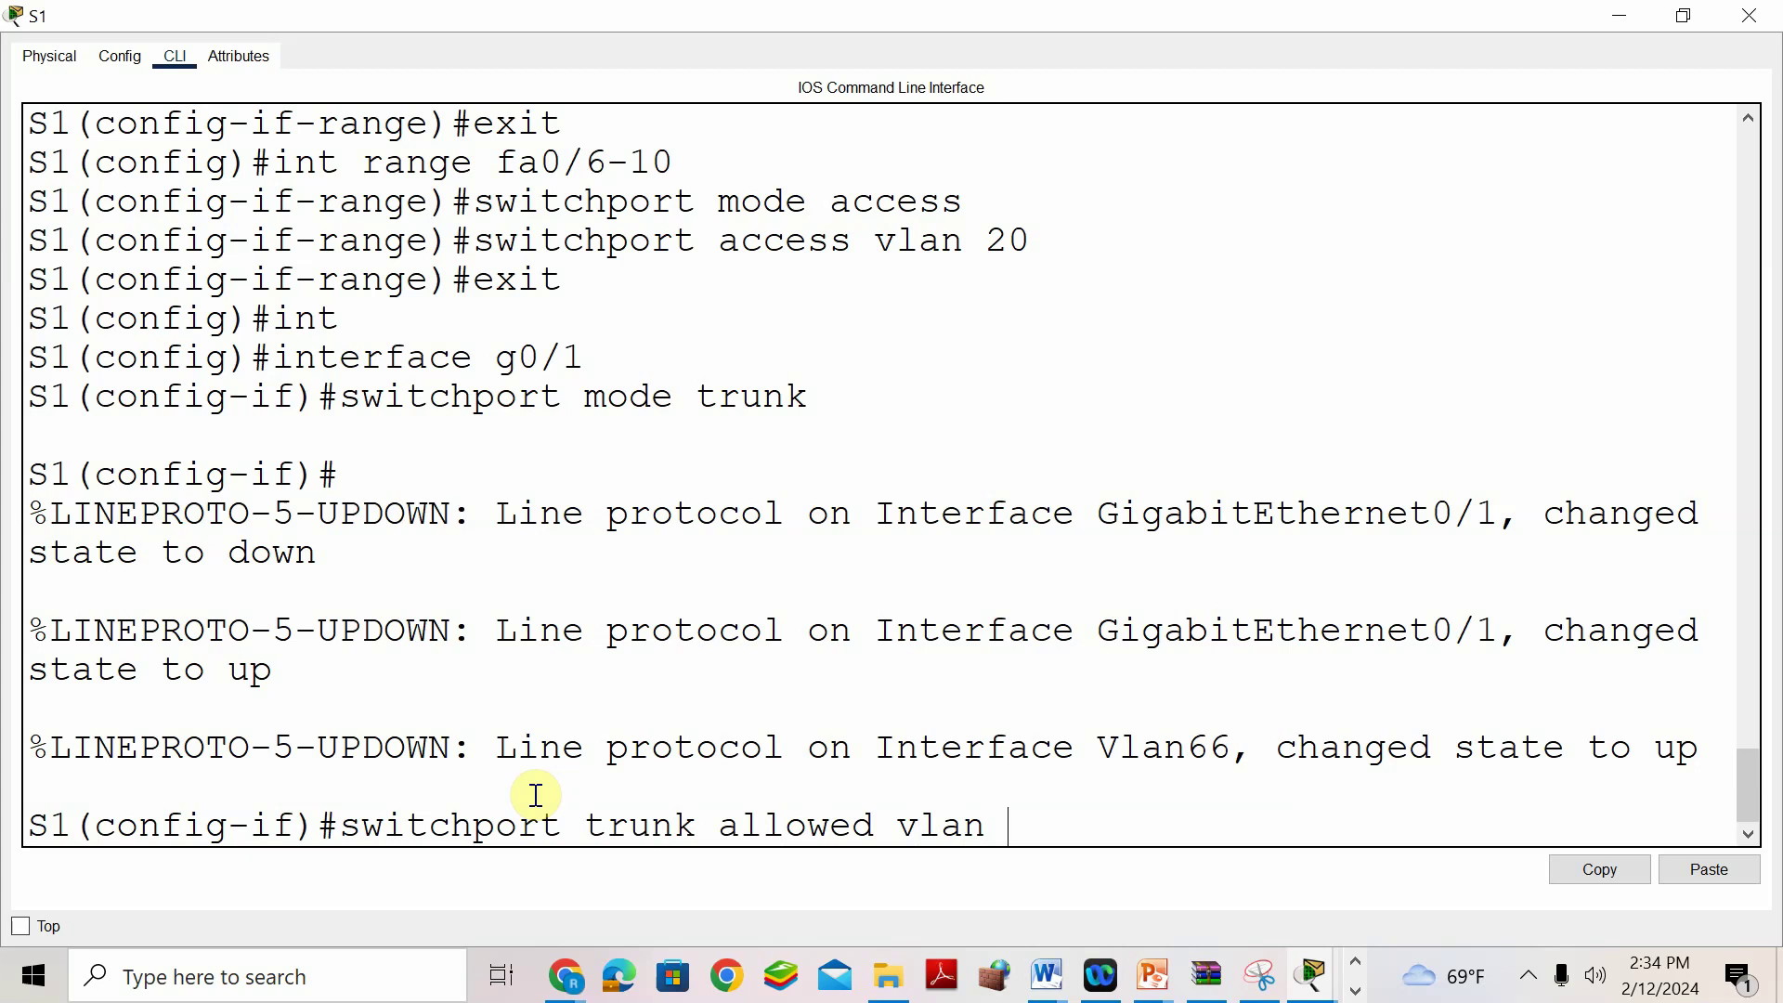
{"action": "mouse_move", "coordinate": [1045, 975]}
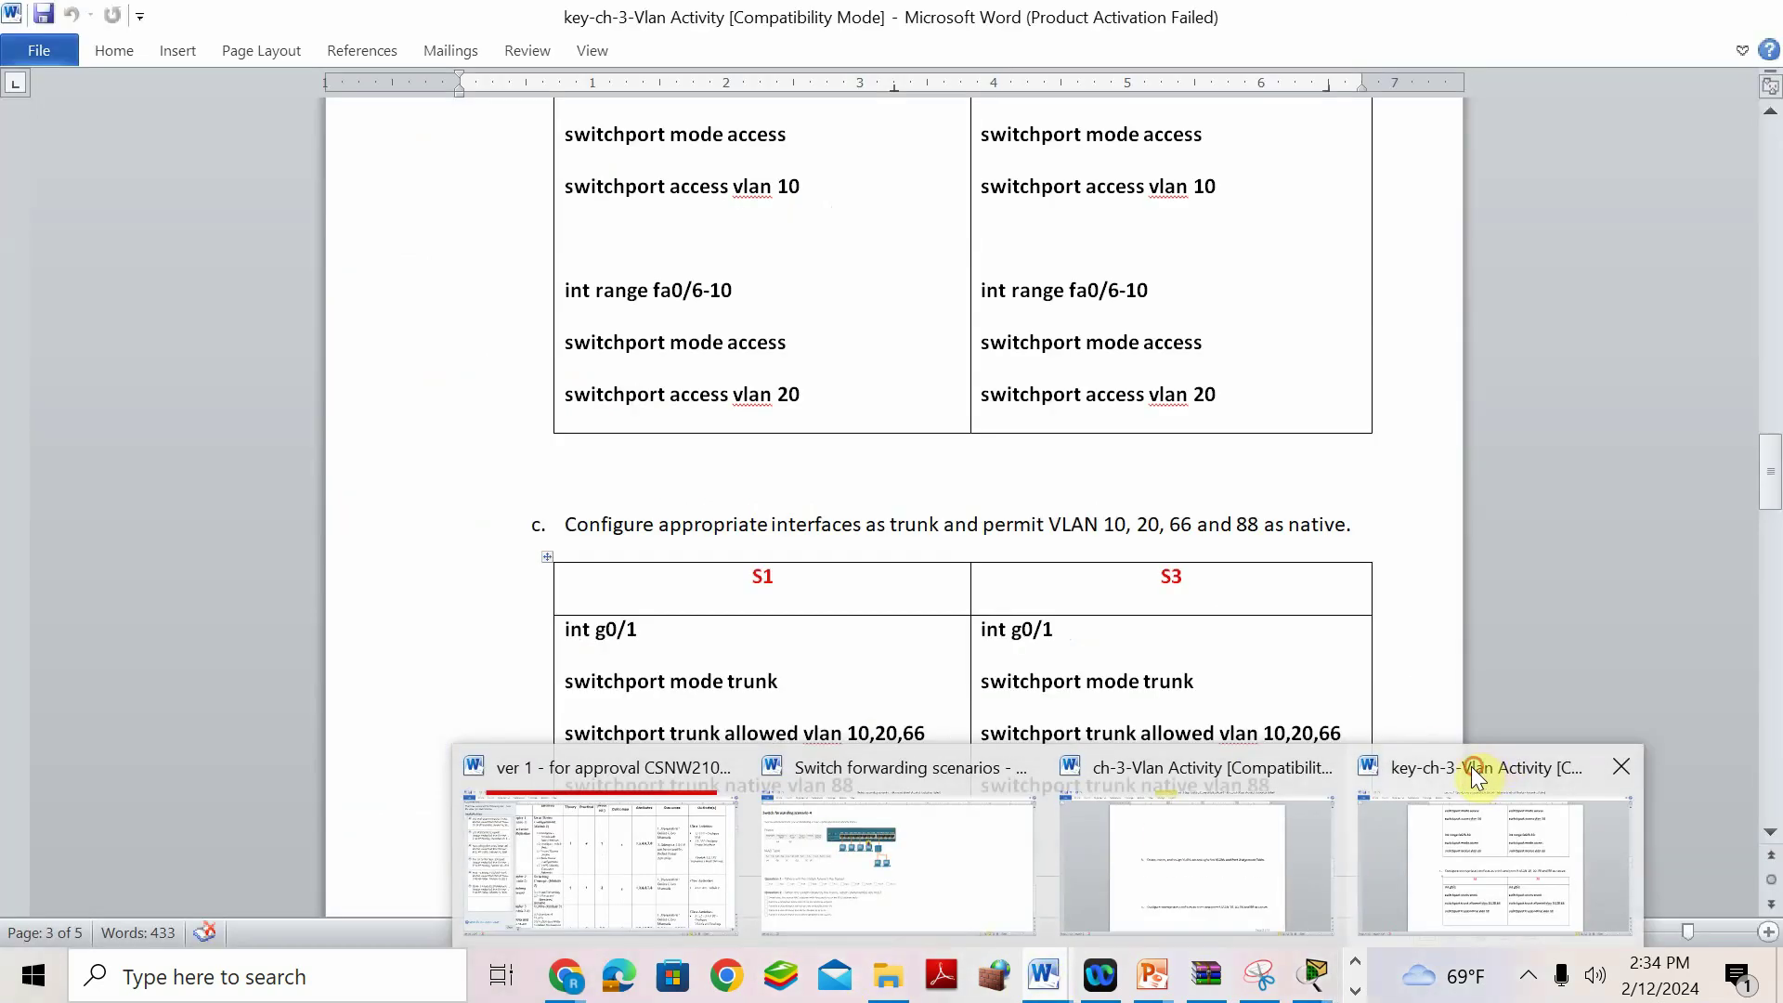
{"action": "left_click", "coordinate": [1477, 766]}
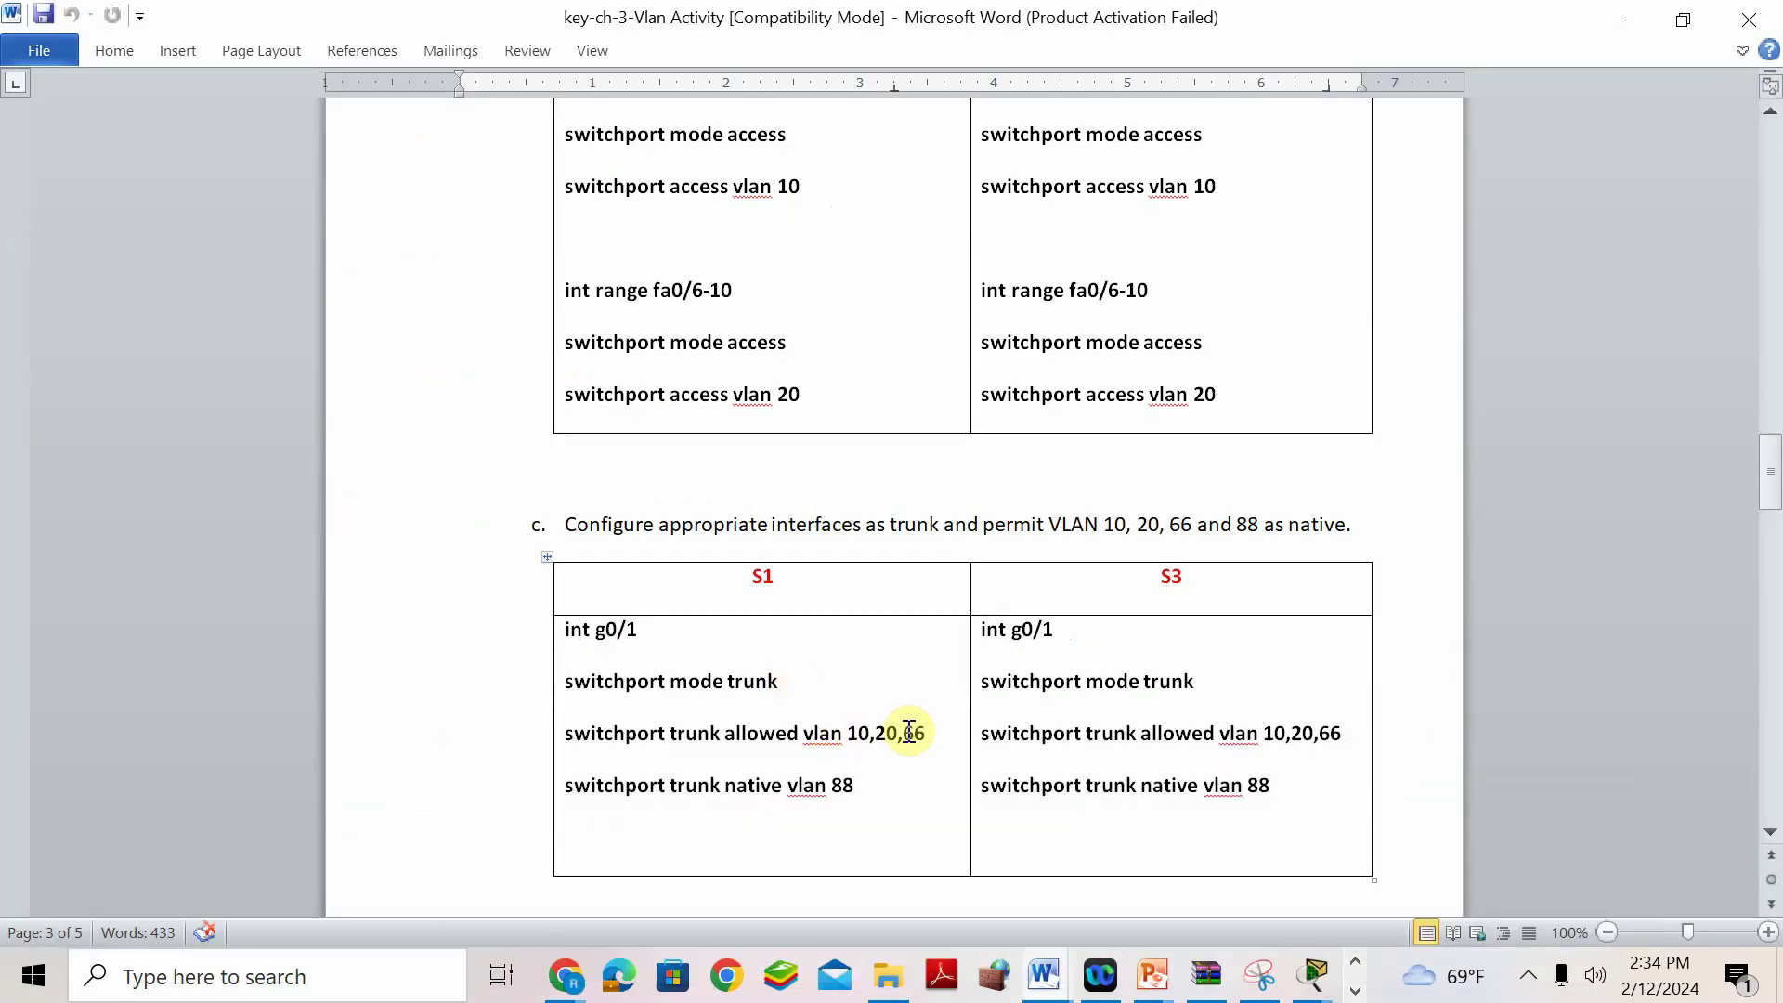
{"action": "left_click_drag", "start_coordinate": [1051, 527], "coordinate": [1185, 529]}
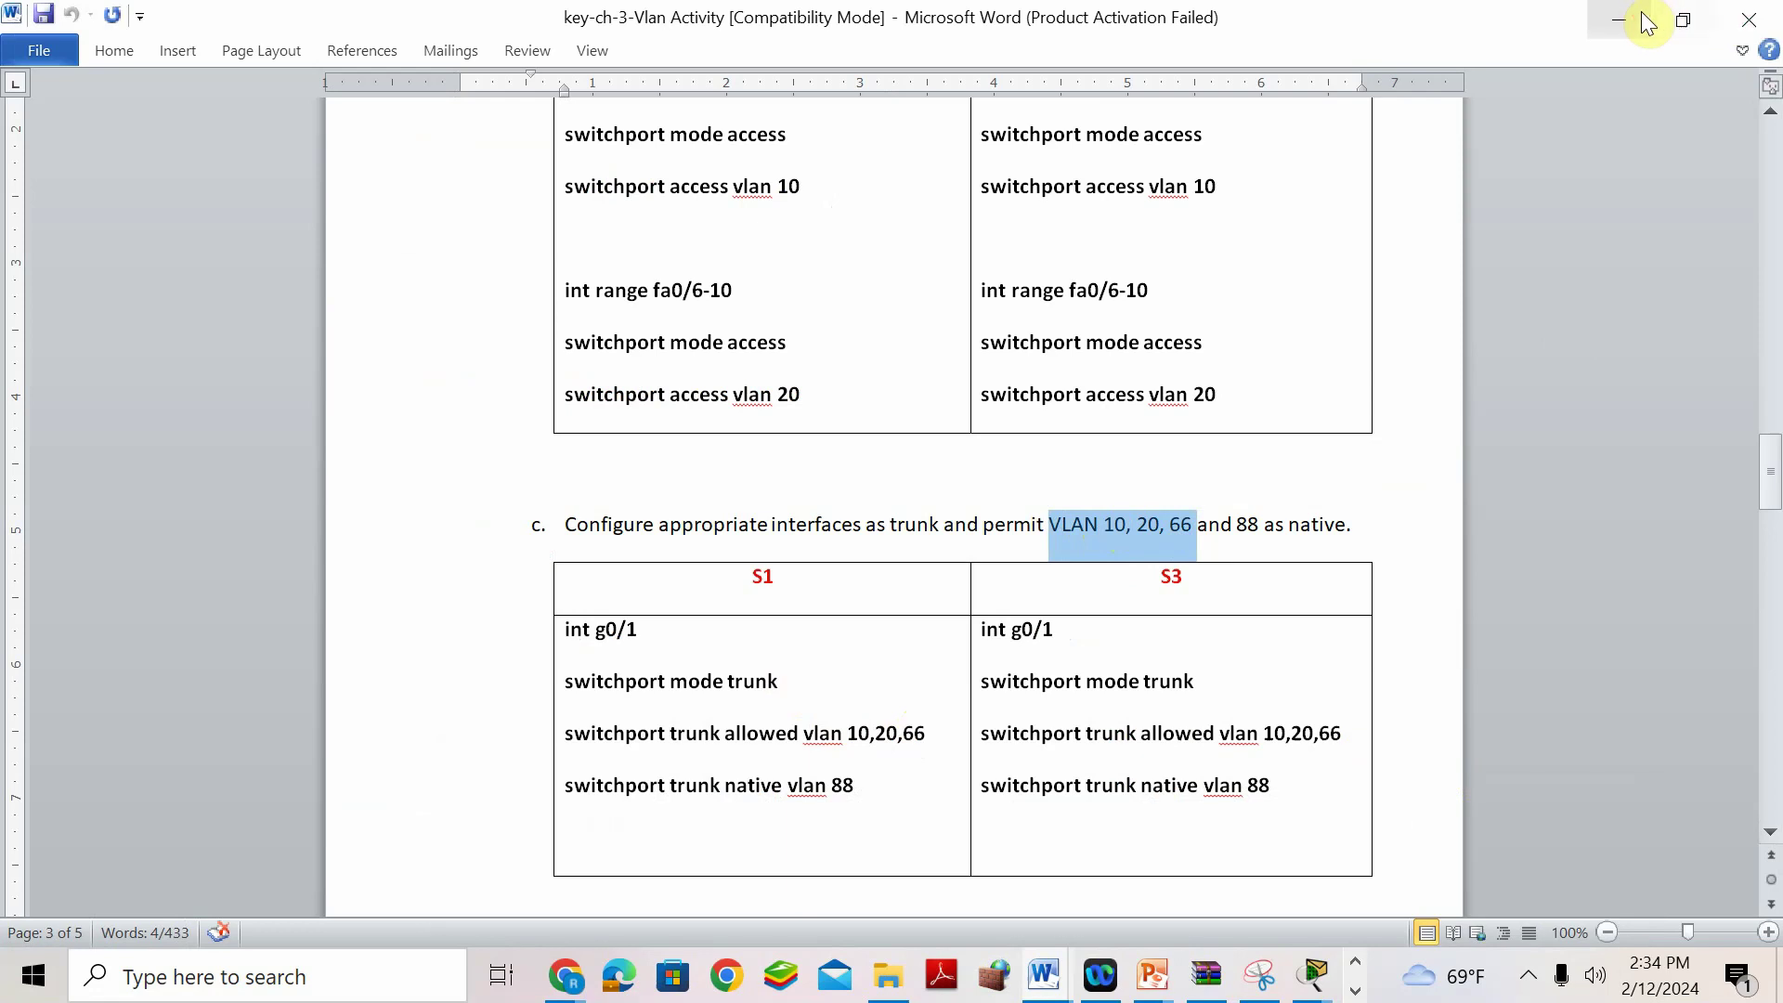
{"action": "left_click", "coordinate": [1640, 13]}
{"action": "type", "text": "10,20,66"}
{"action": "key", "text": "Return"}
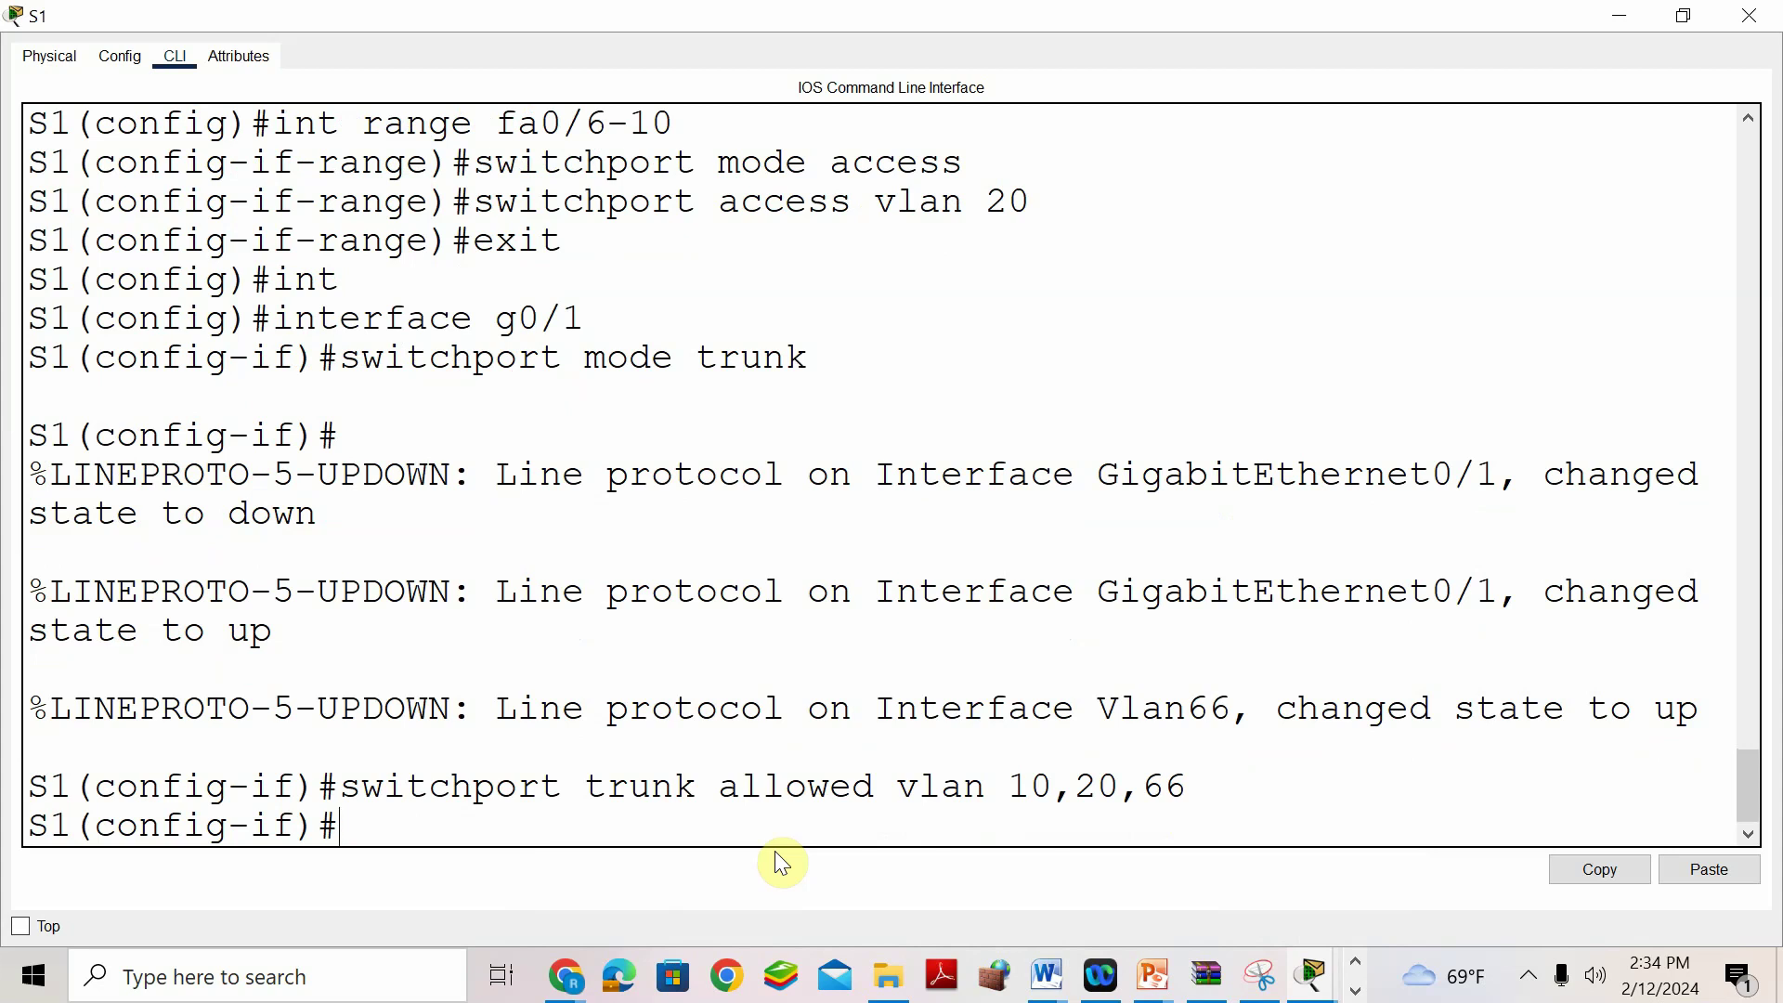
Set native VLAN 88 on S1's g0/1 trunk, save the configuration with do wr, and return to the topology.
{"action": "type", "text": "switchport trunk native vlan 88"}
{"action": "key", "text": "Return"}
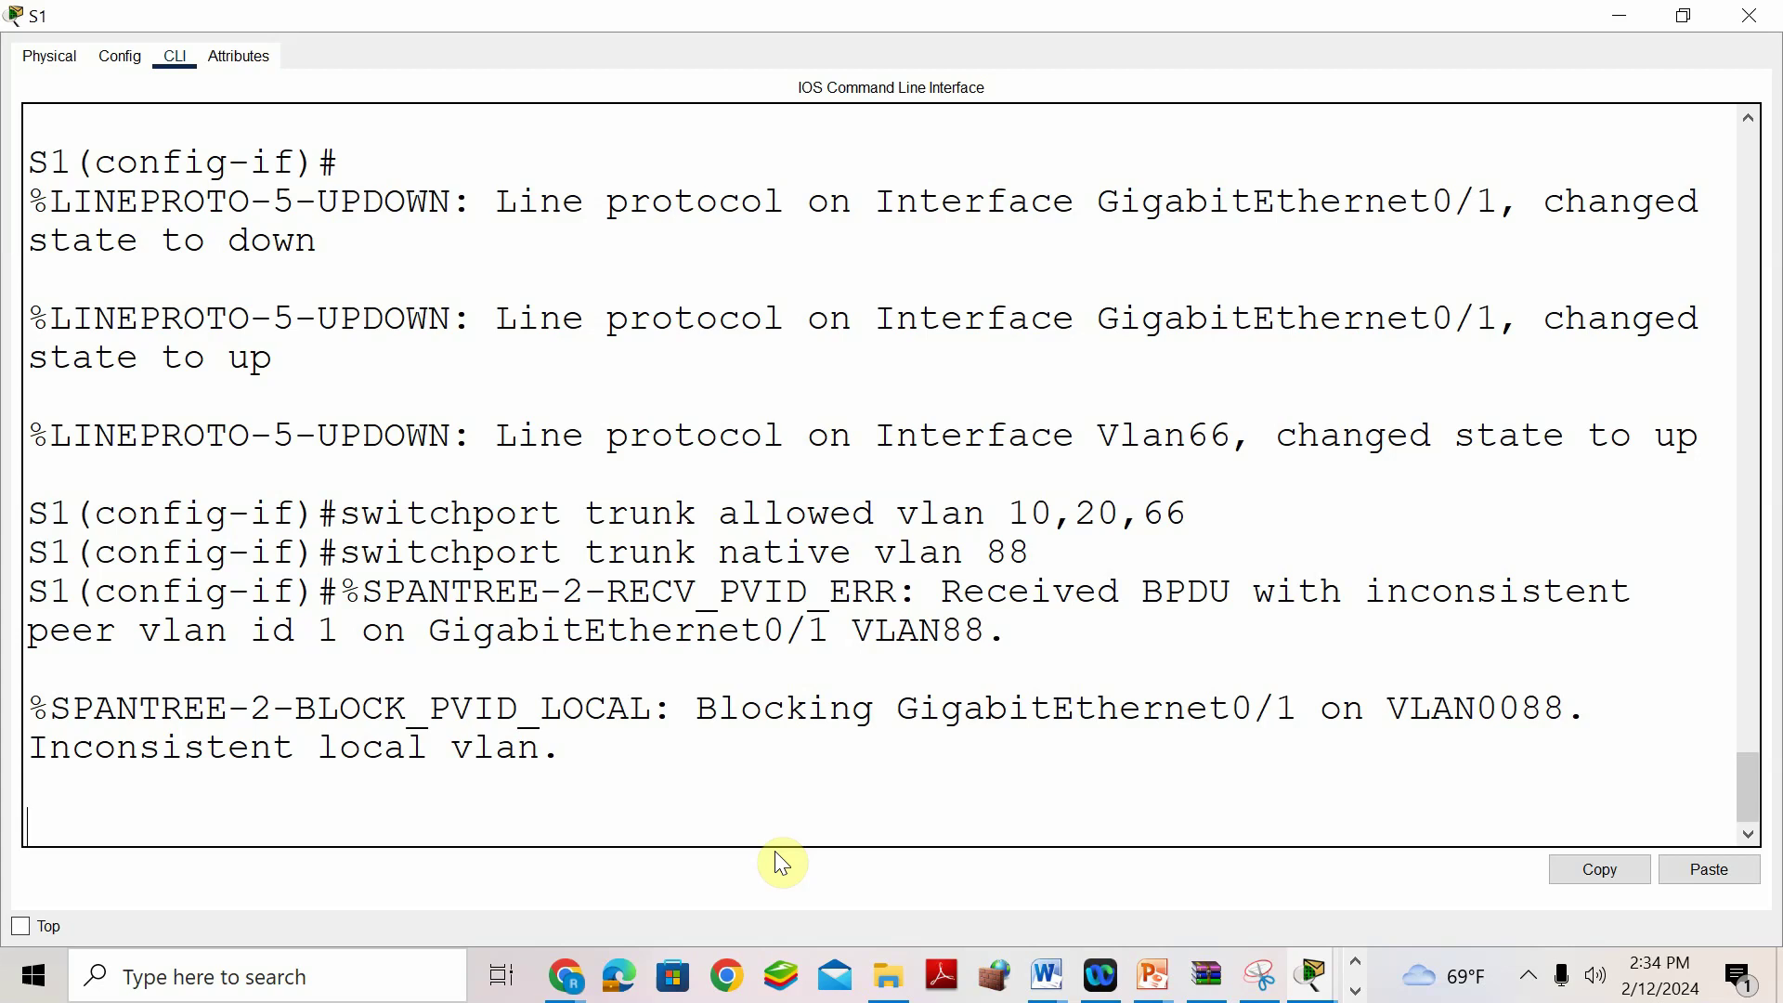
{"action": "key", "text": "Return"}
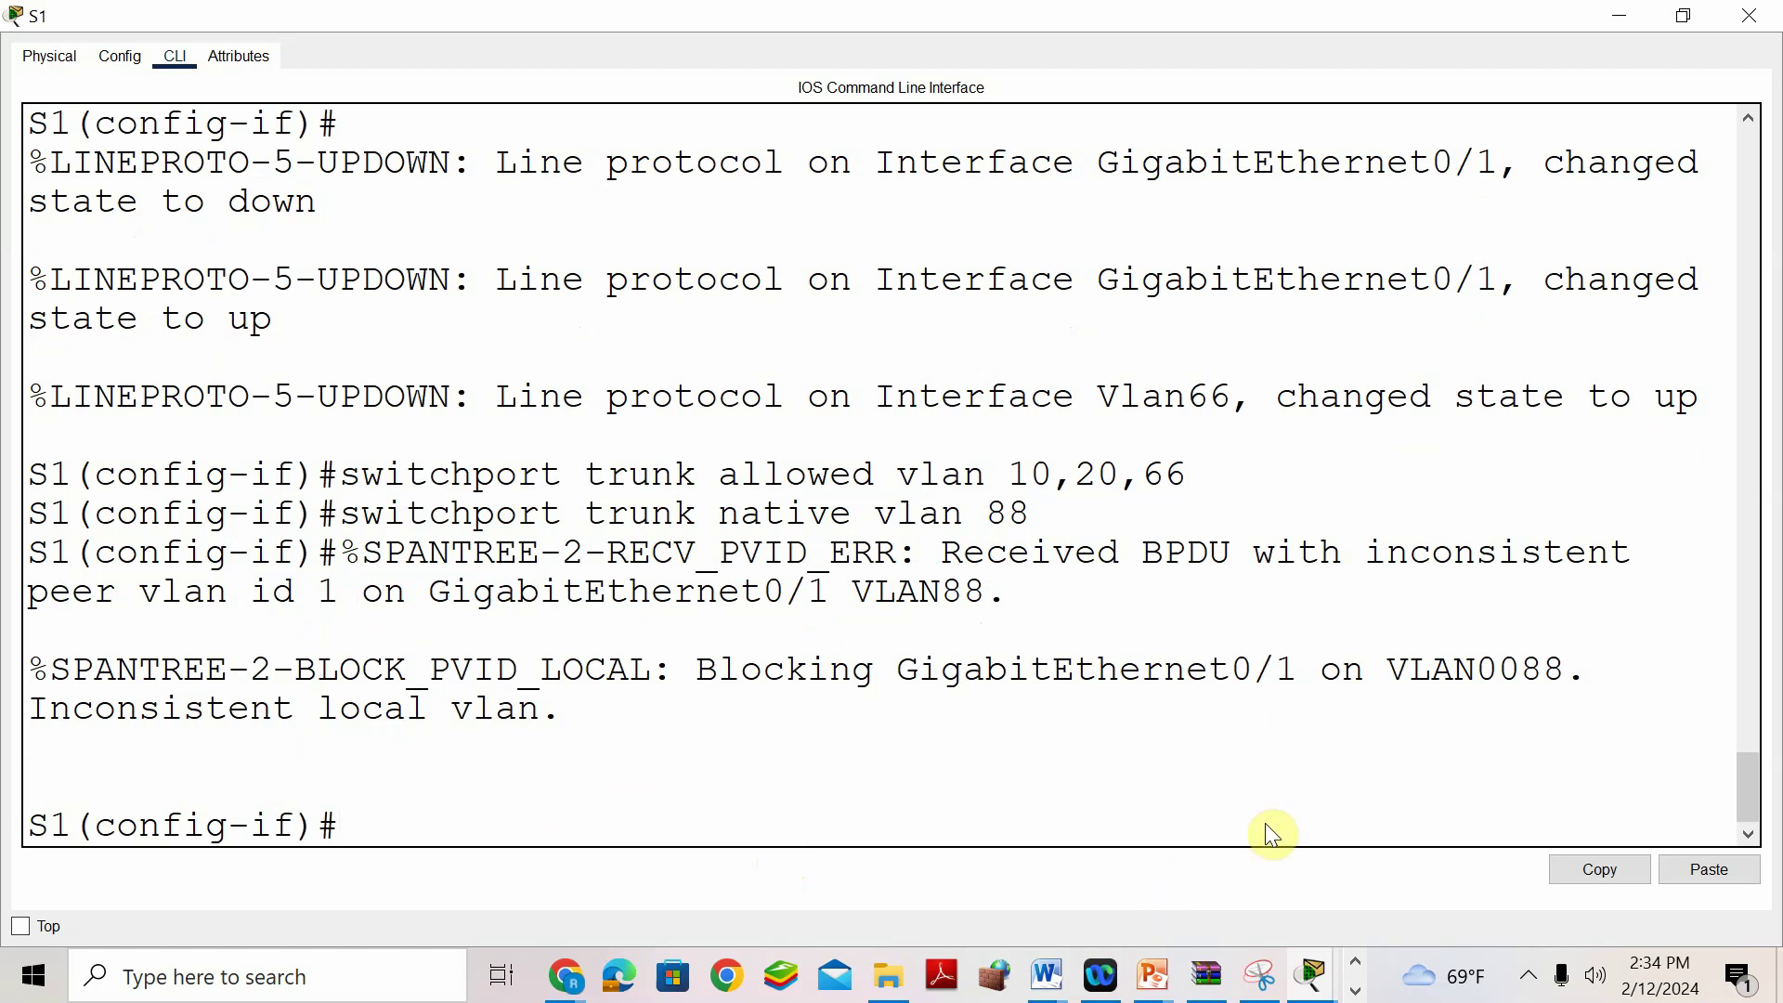
{"action": "type", "text": "do wr"}
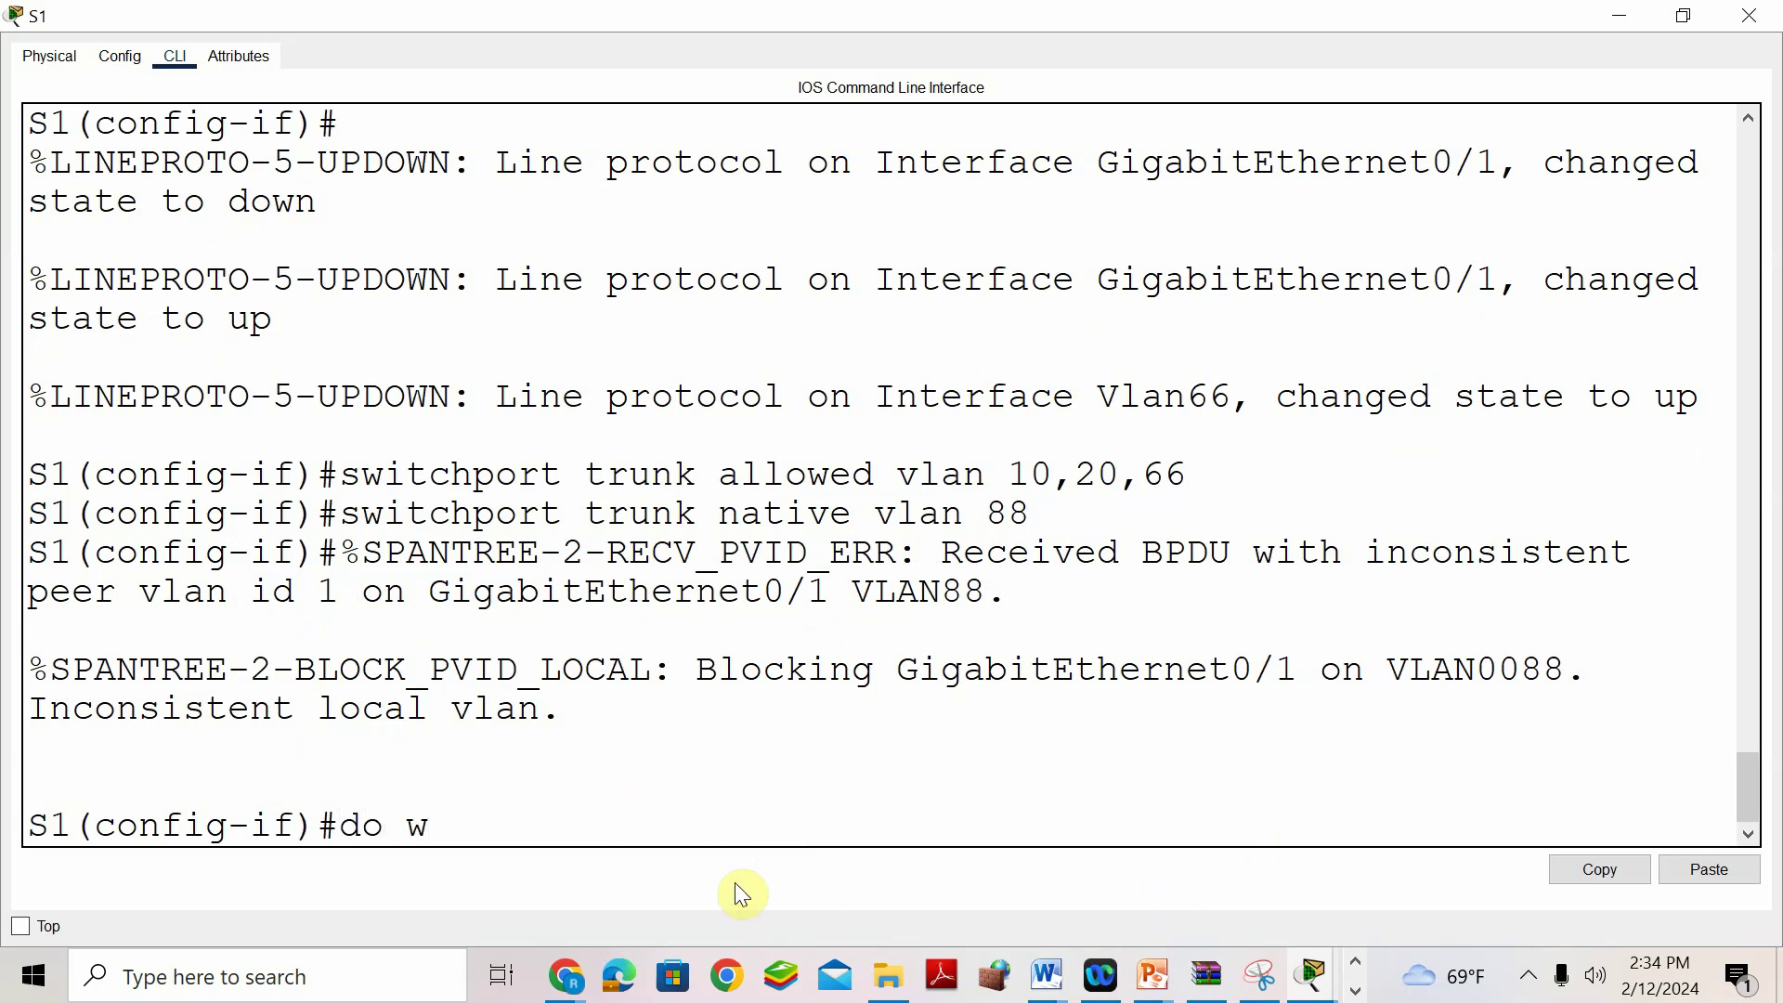
{"action": "key", "text": "Return"}
{"action": "left_click", "coordinate": [1617, 16]}
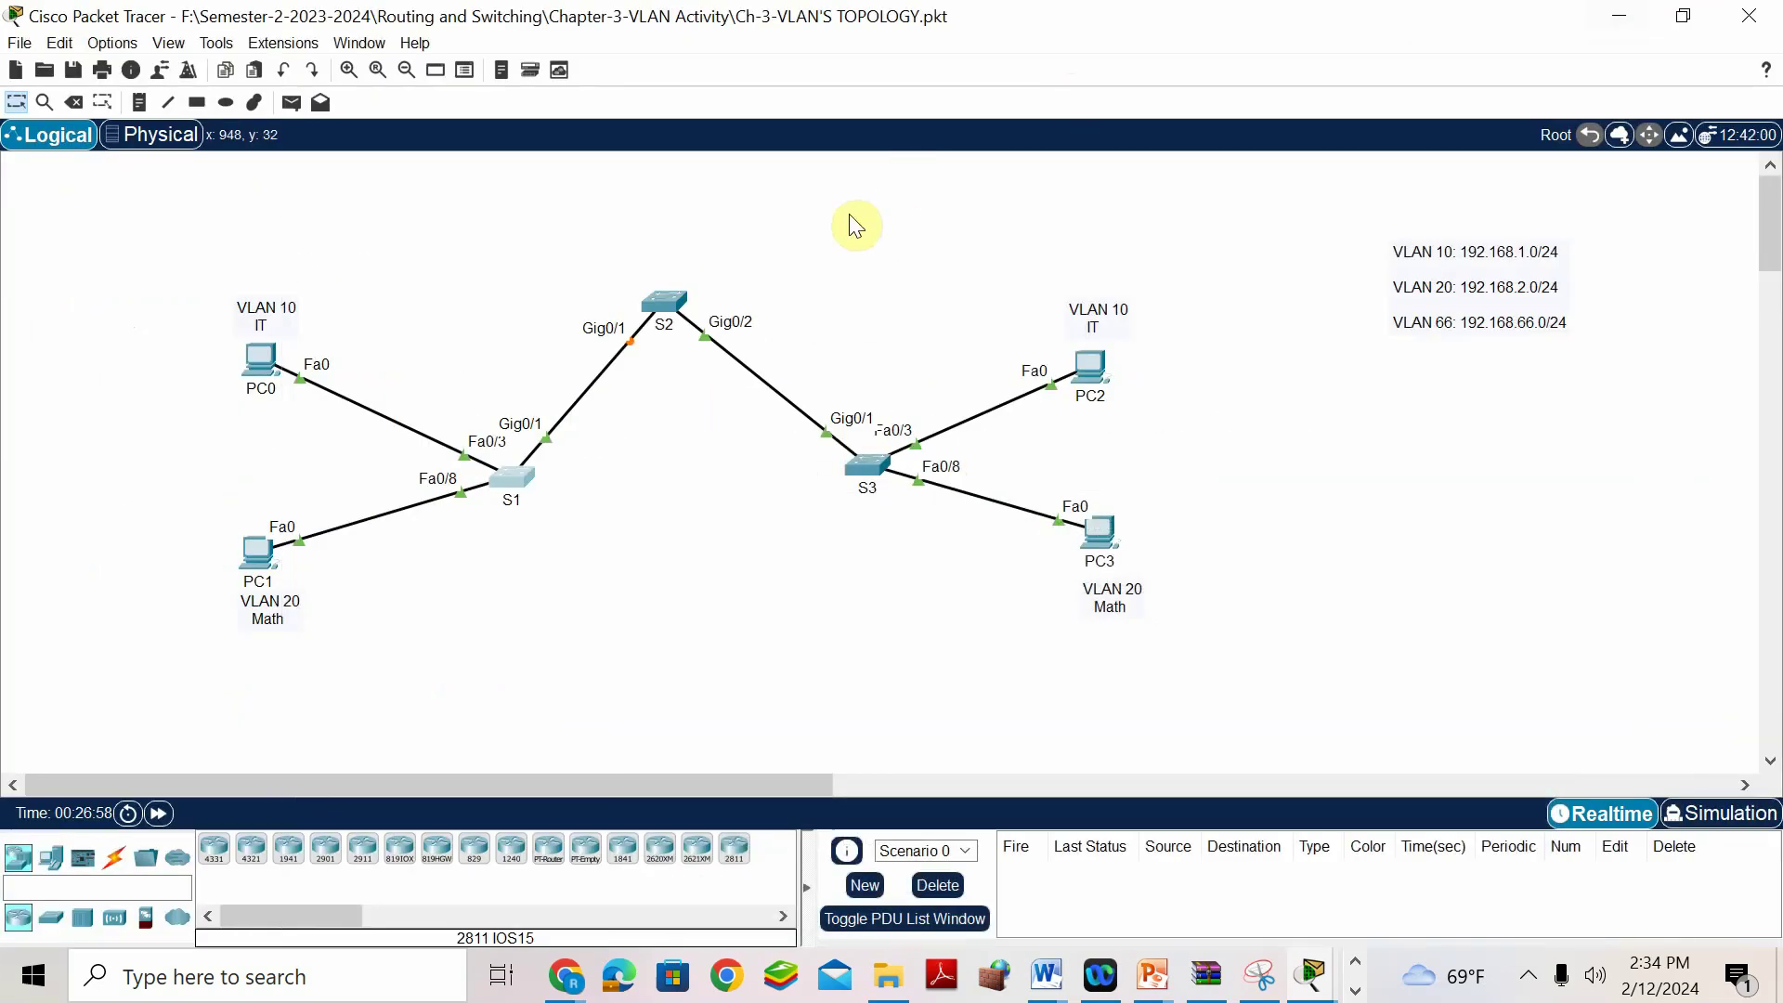
Open S2's CLI, leave interface range configuration, and enter interface configuration for g0/1.
{"action": "left_click", "coordinate": [664, 319]}
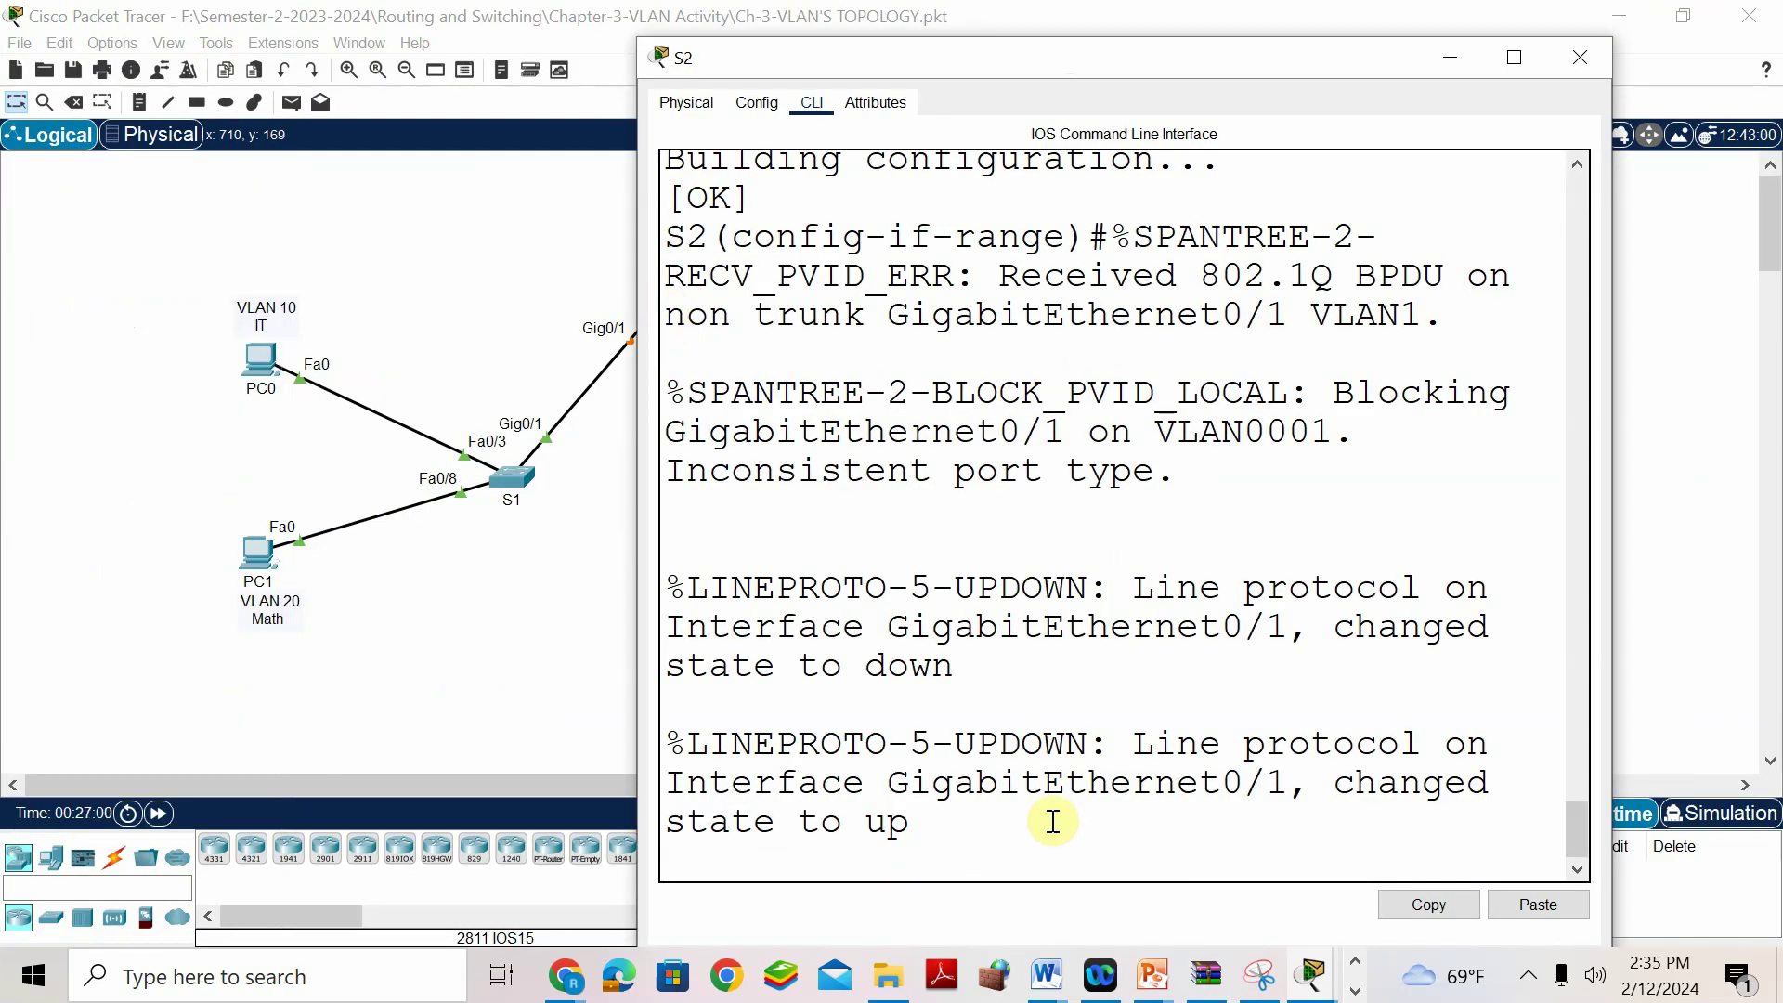
{"action": "key", "text": "Return"}
{"action": "type", "text": "exit"}
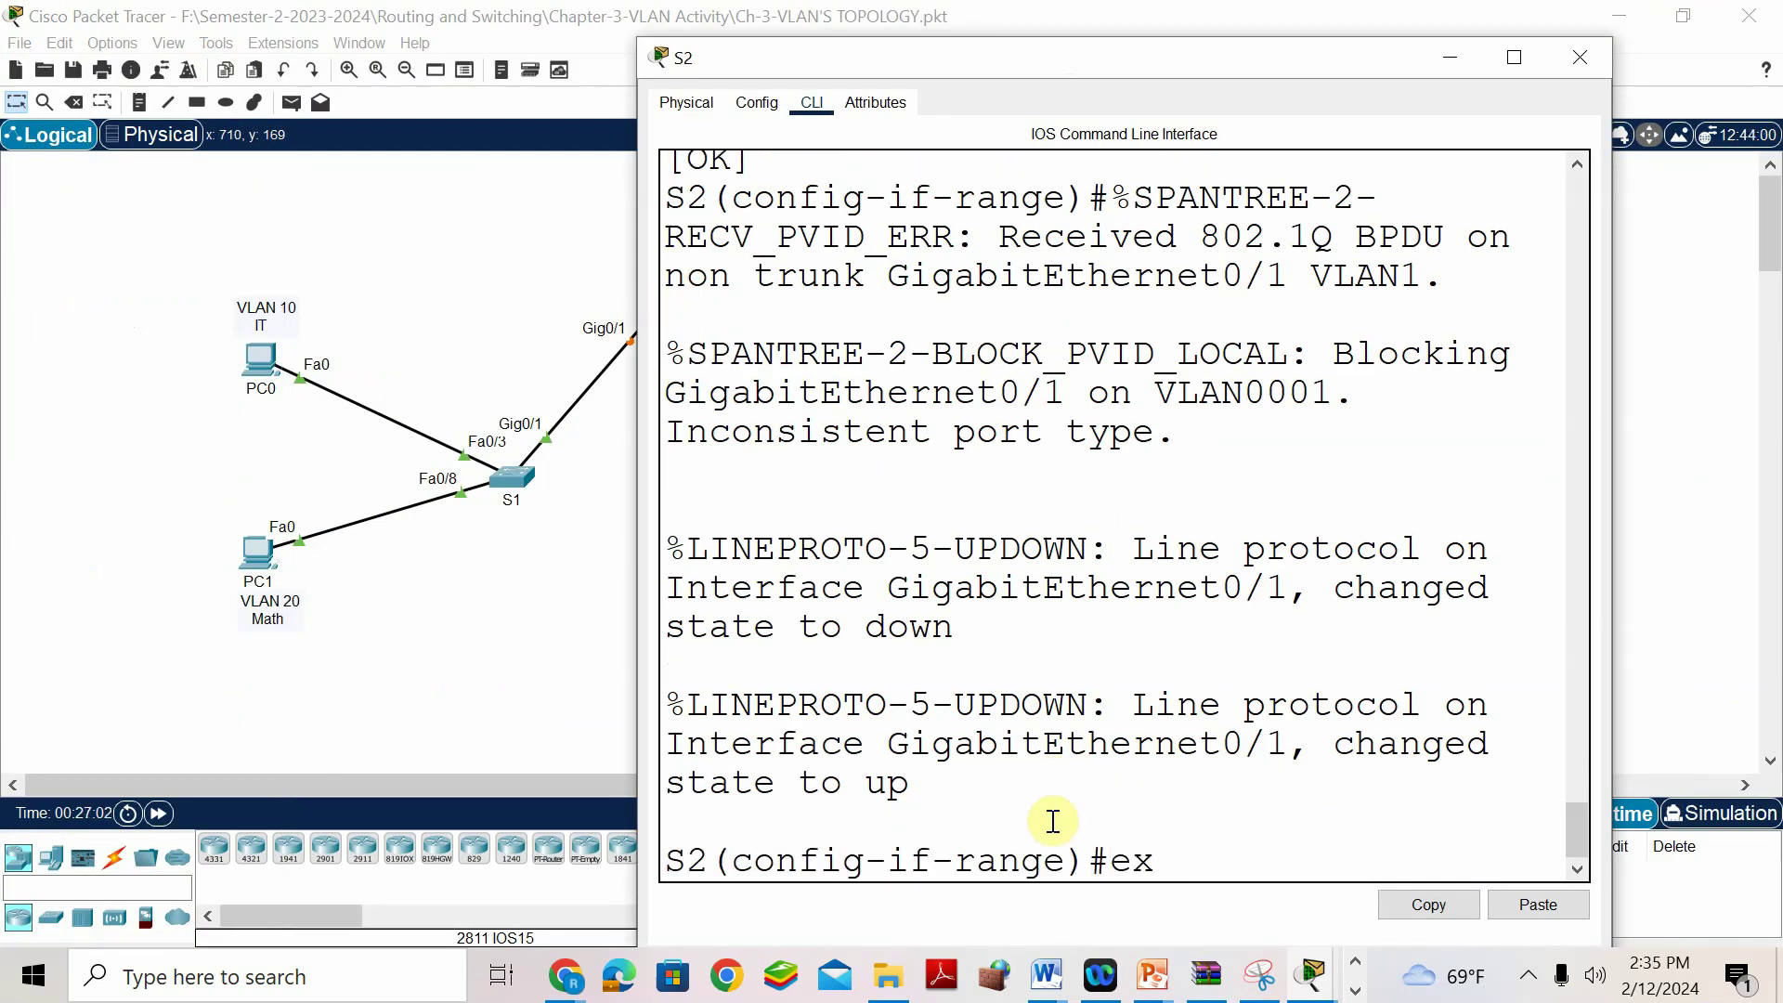
{"action": "key", "text": "Return"}
{"action": "type", "text": "in"}
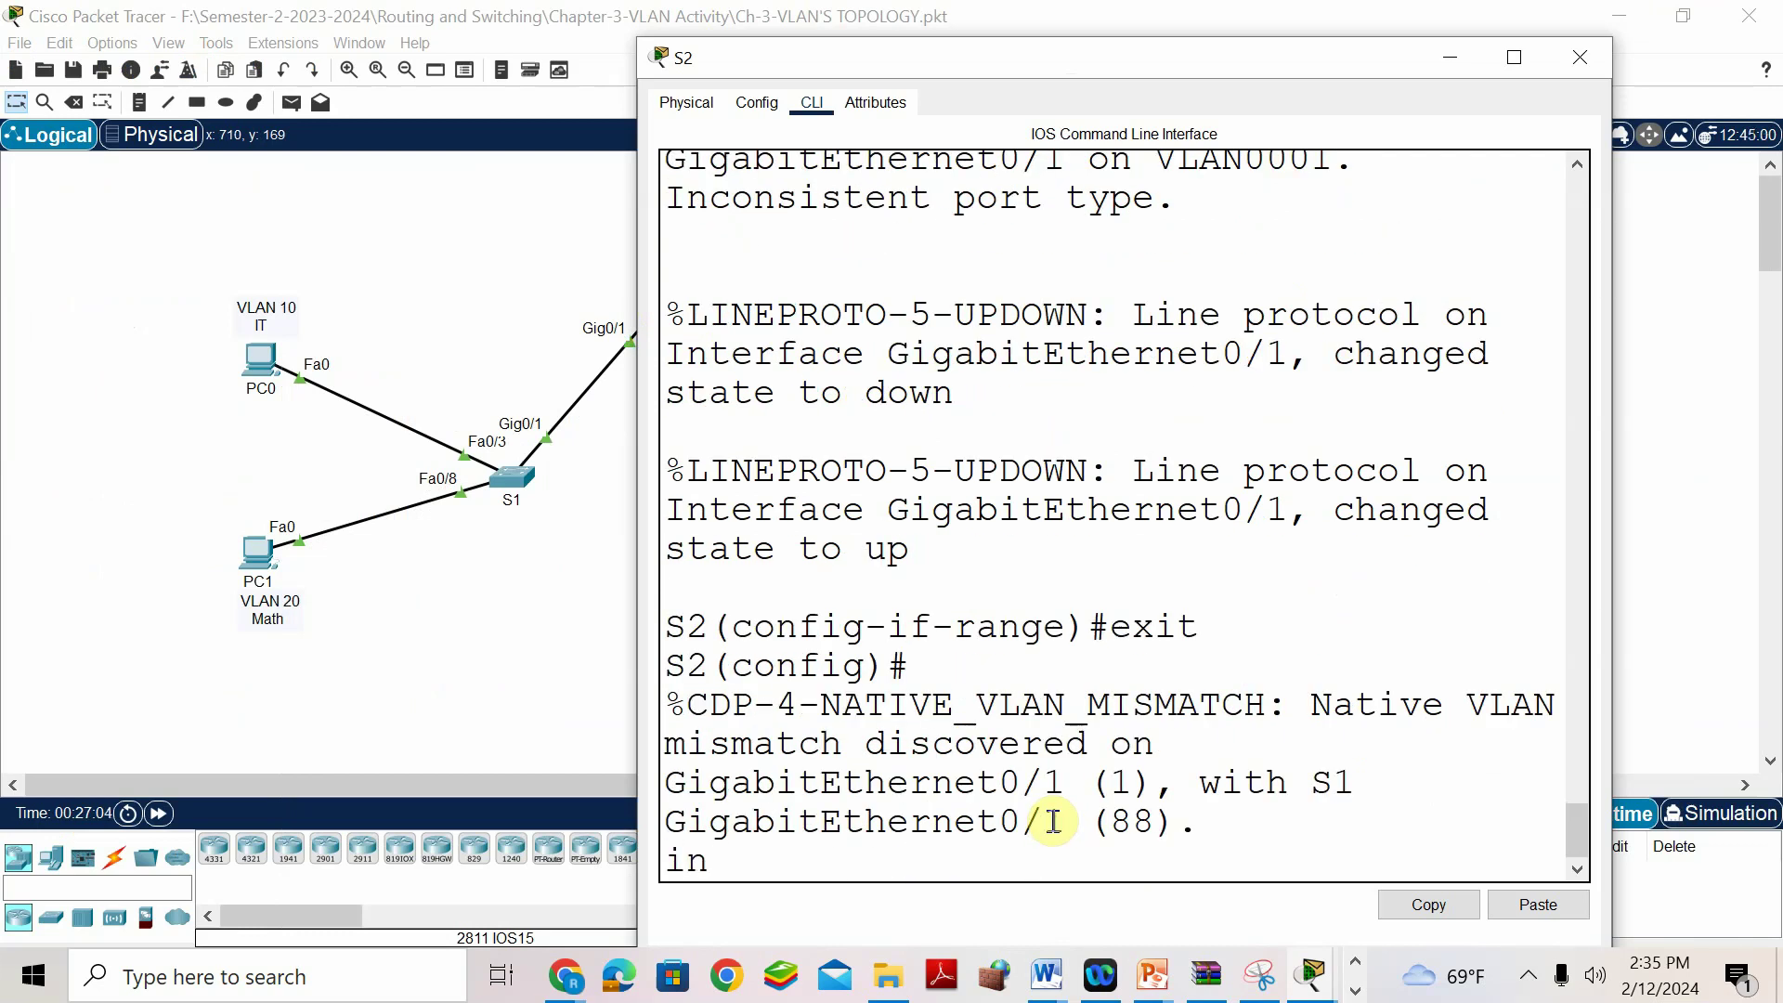
{"action": "type", "text": "t g0/1"}
{"action": "key", "text": "Return"}
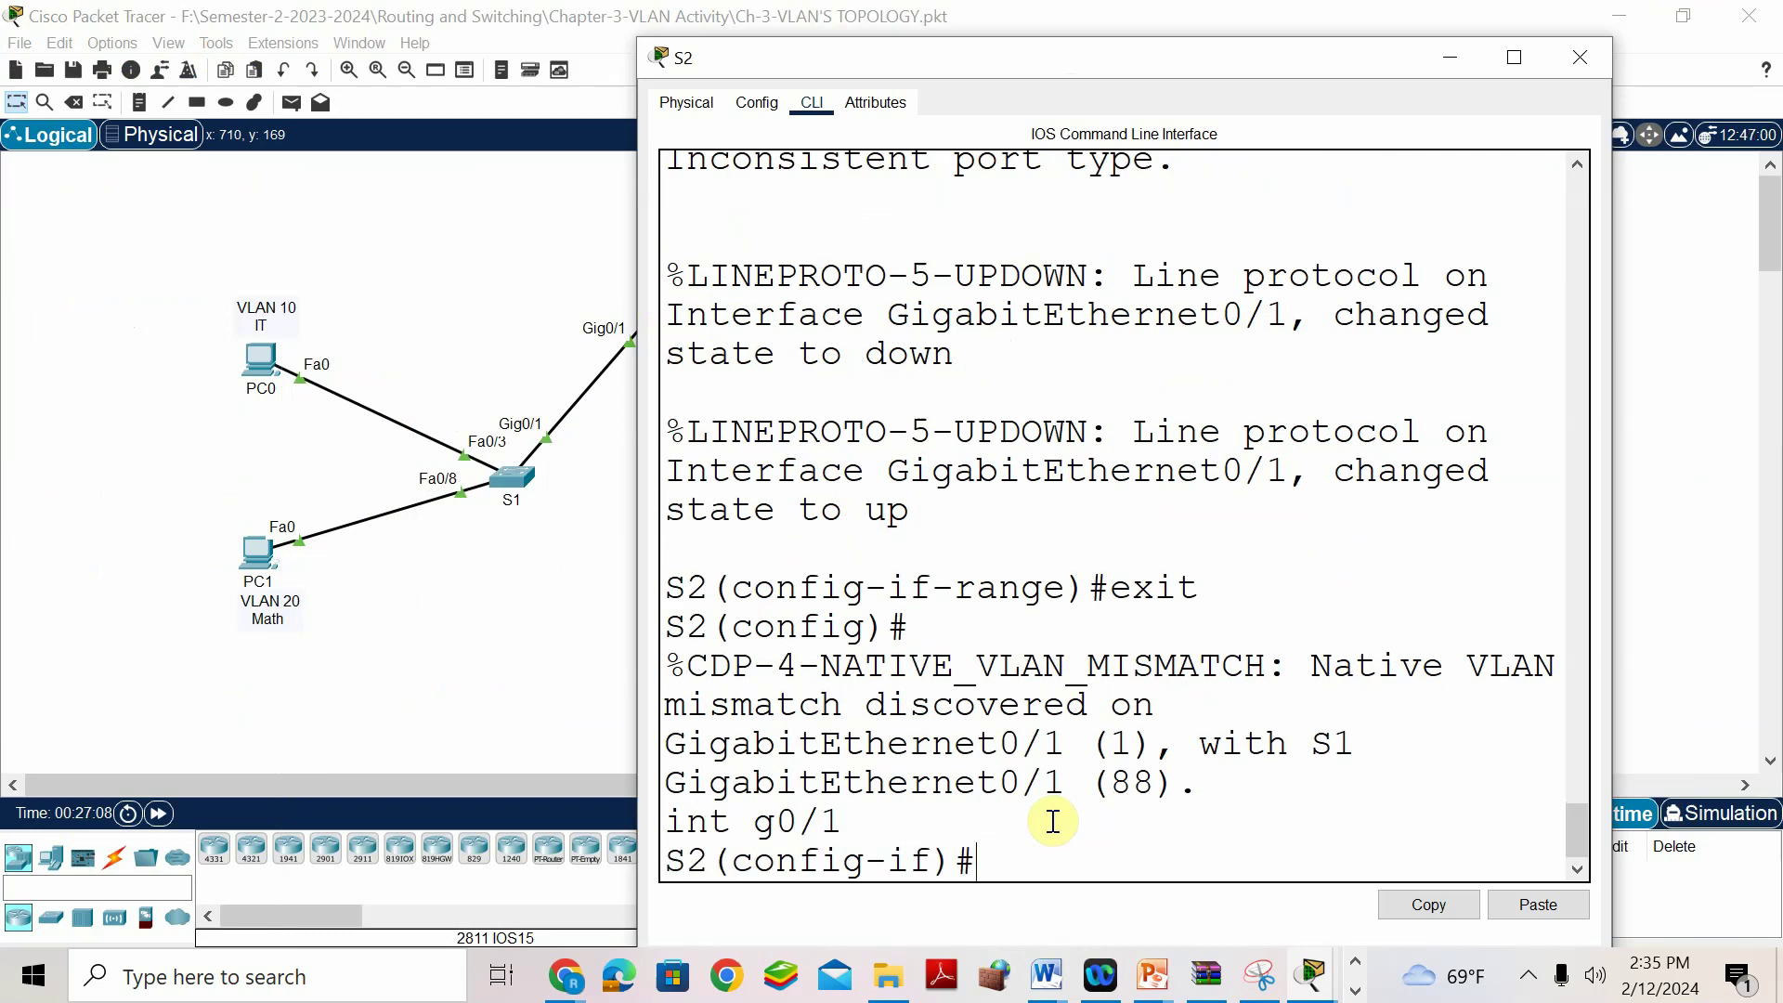
Set S2's g0/1 interface to trunk mode with switchport mode trunk.
{"action": "type", "text": "sw"}
{"action": "key", "text": "Tab"}
{"action": "type", "text": "mode trunk"}
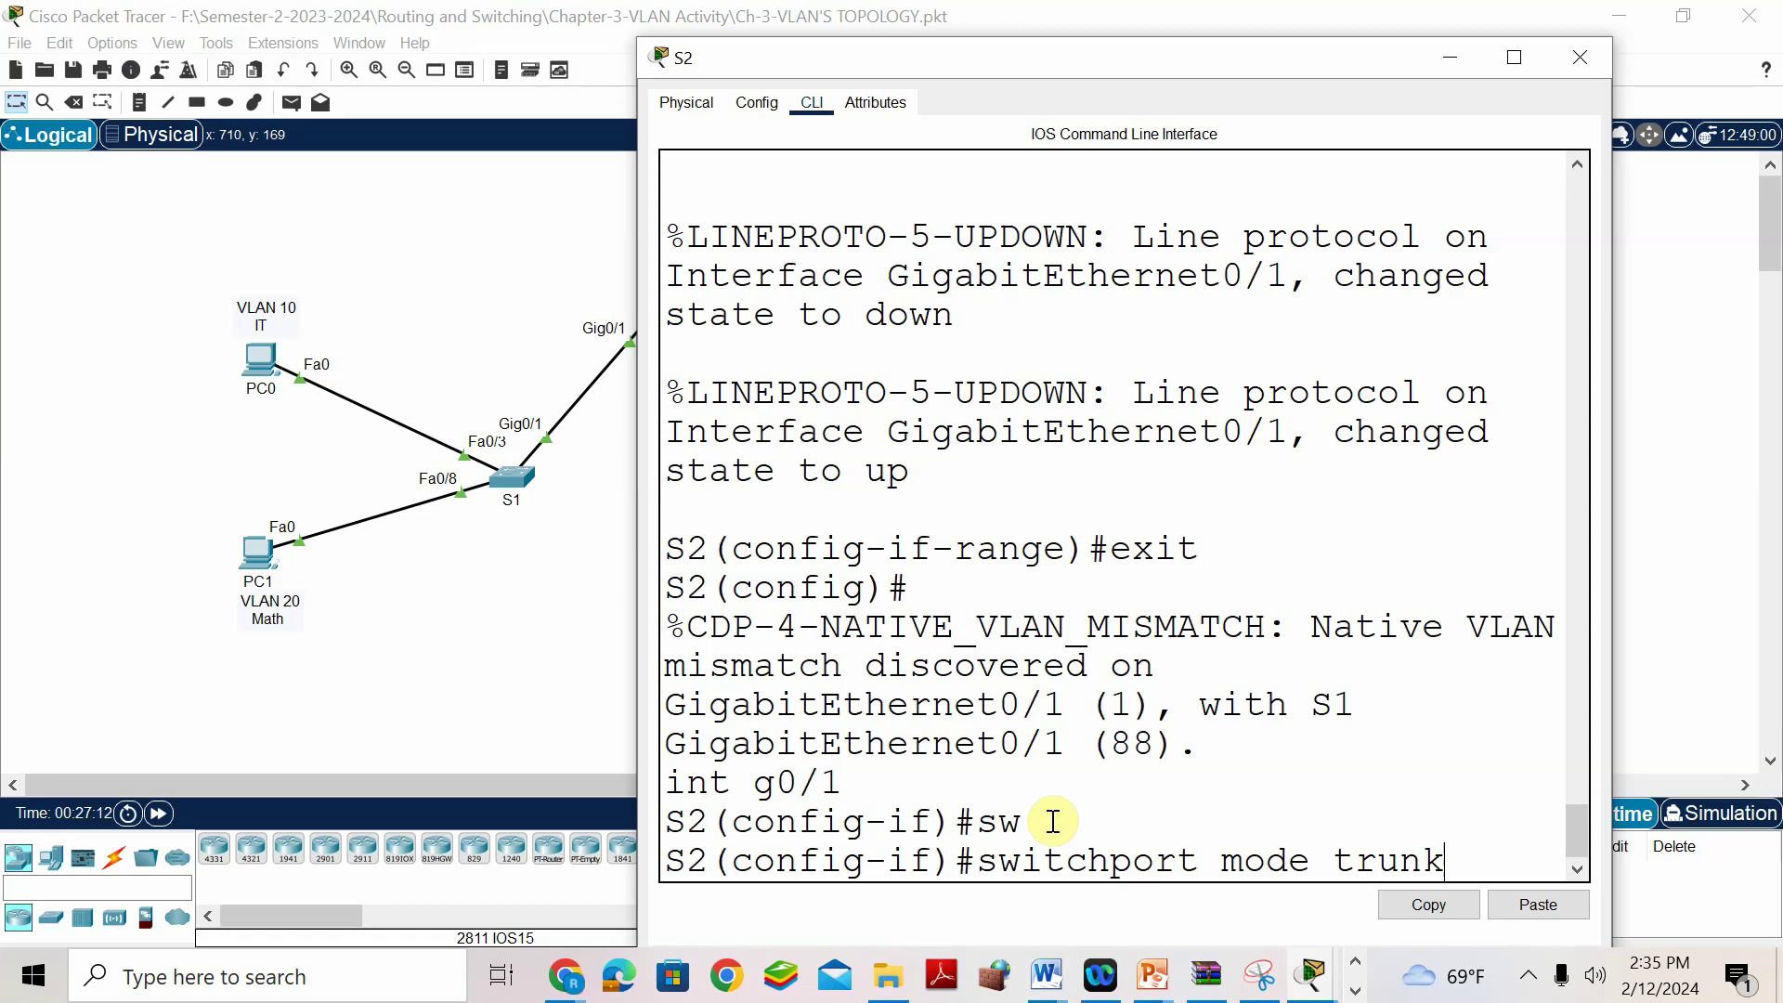
{"action": "key", "text": "Return"}
Allow VLANs 10,20,66 on S2's g0/1 trunk, working in a maximized CLI window.
{"action": "type", "text": "sw"}
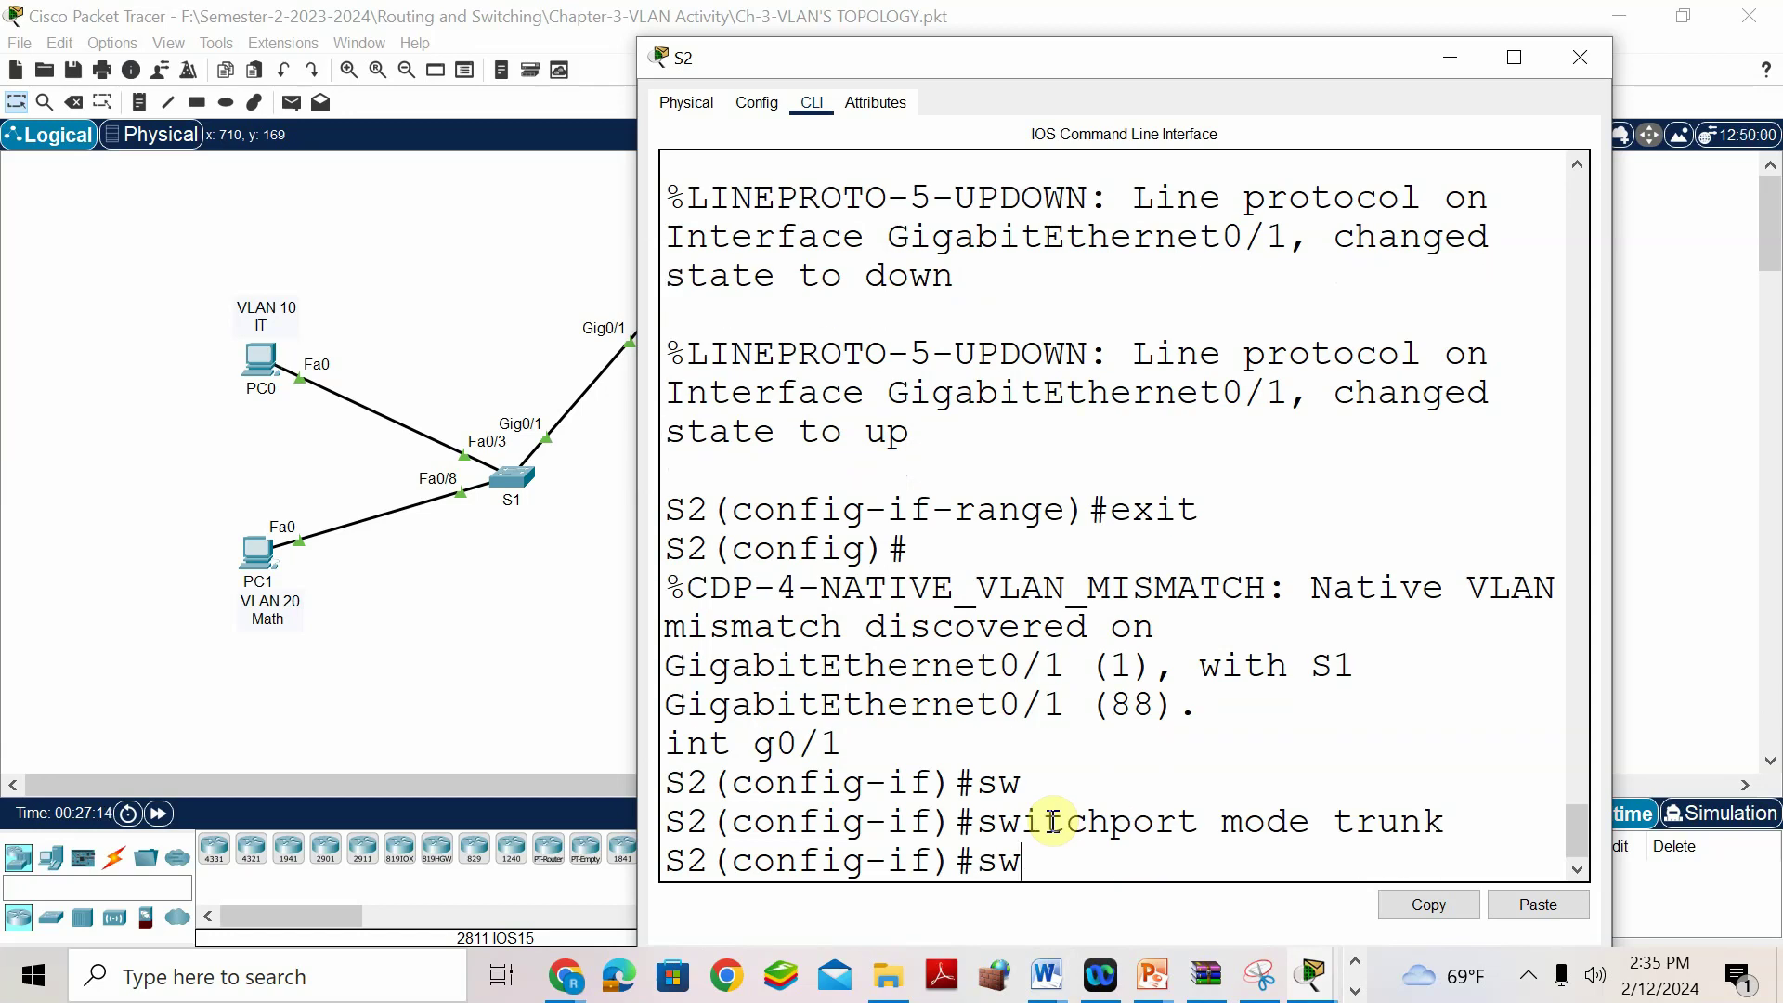
{"action": "type", "text": "itchport"}
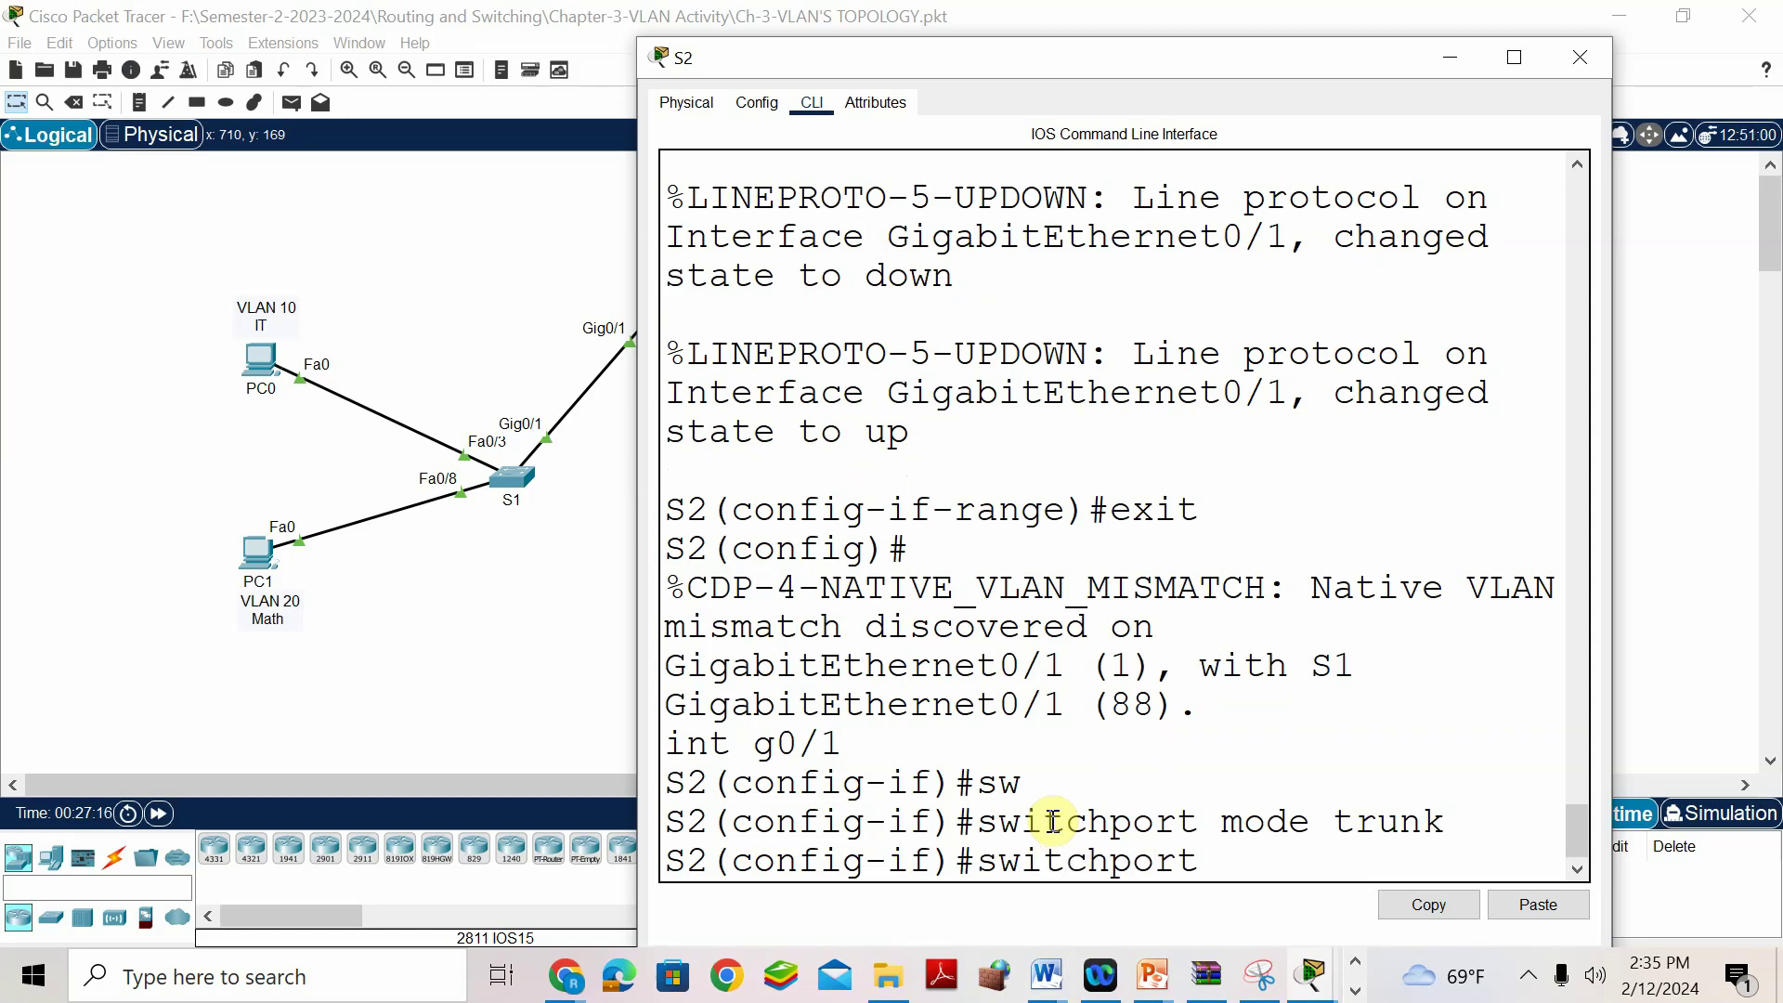
{"action": "type", "text": " trun"}
{"action": "left_click", "coordinate": [1512, 57]}
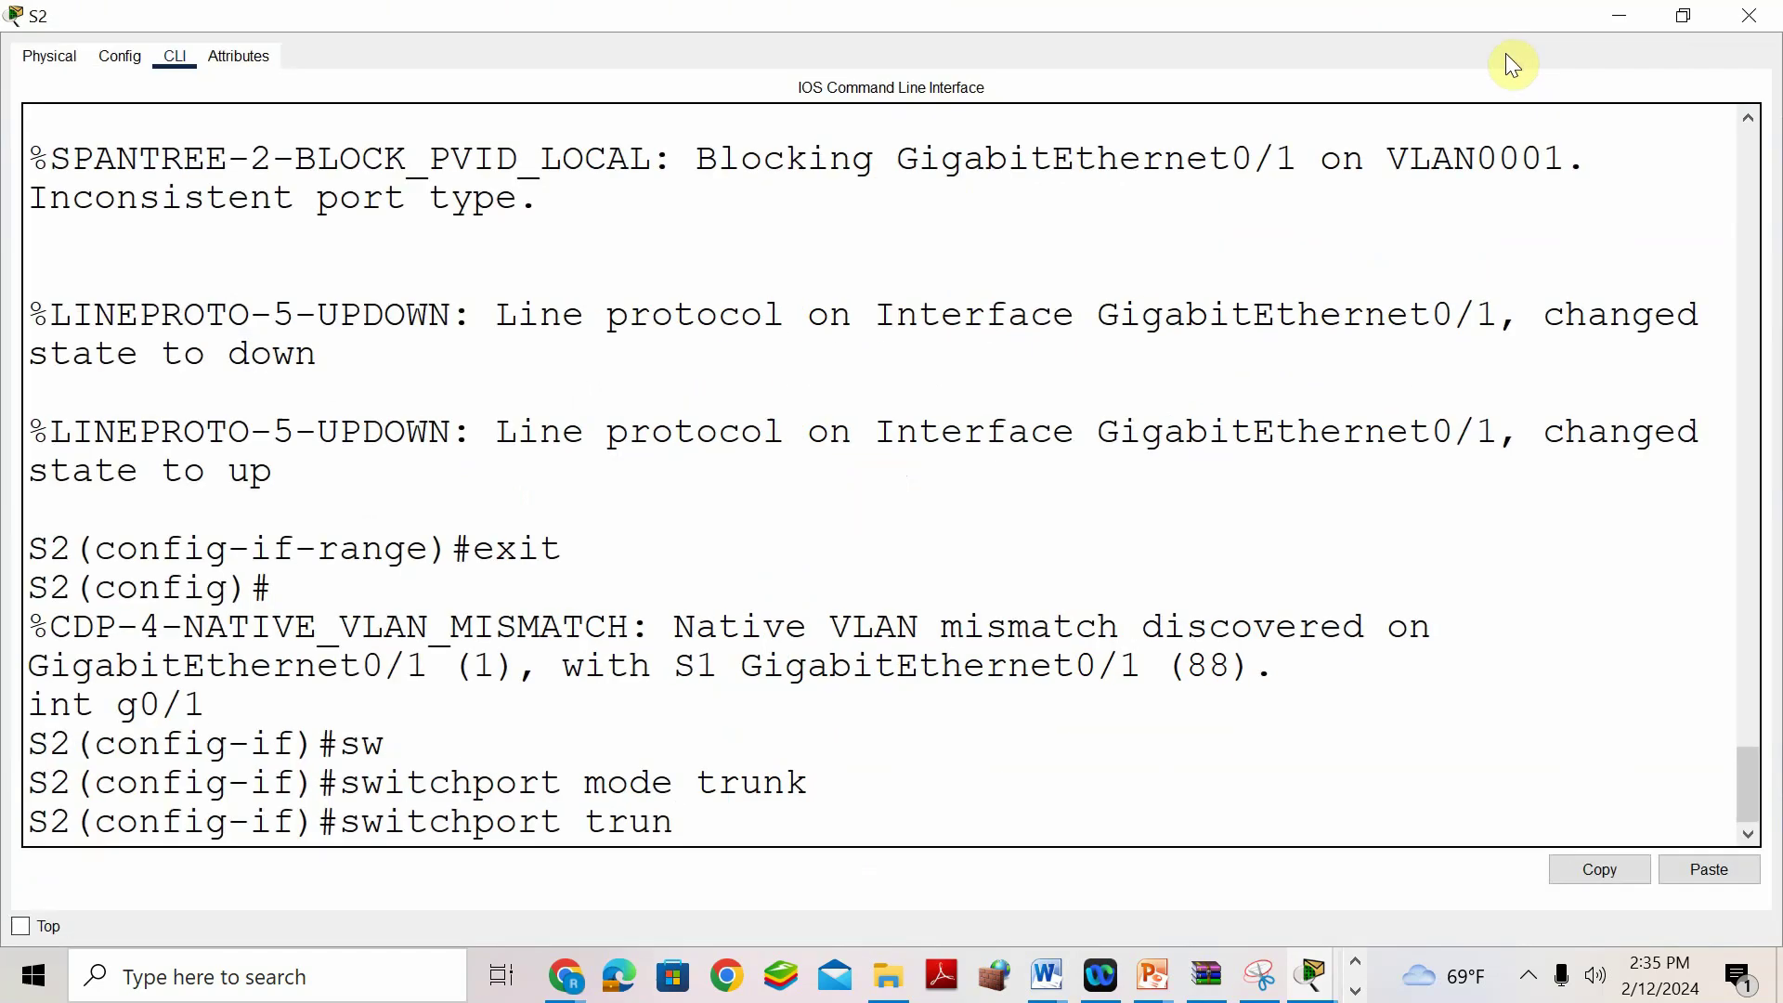
{"action": "type", "text": "K ALLOWED"}
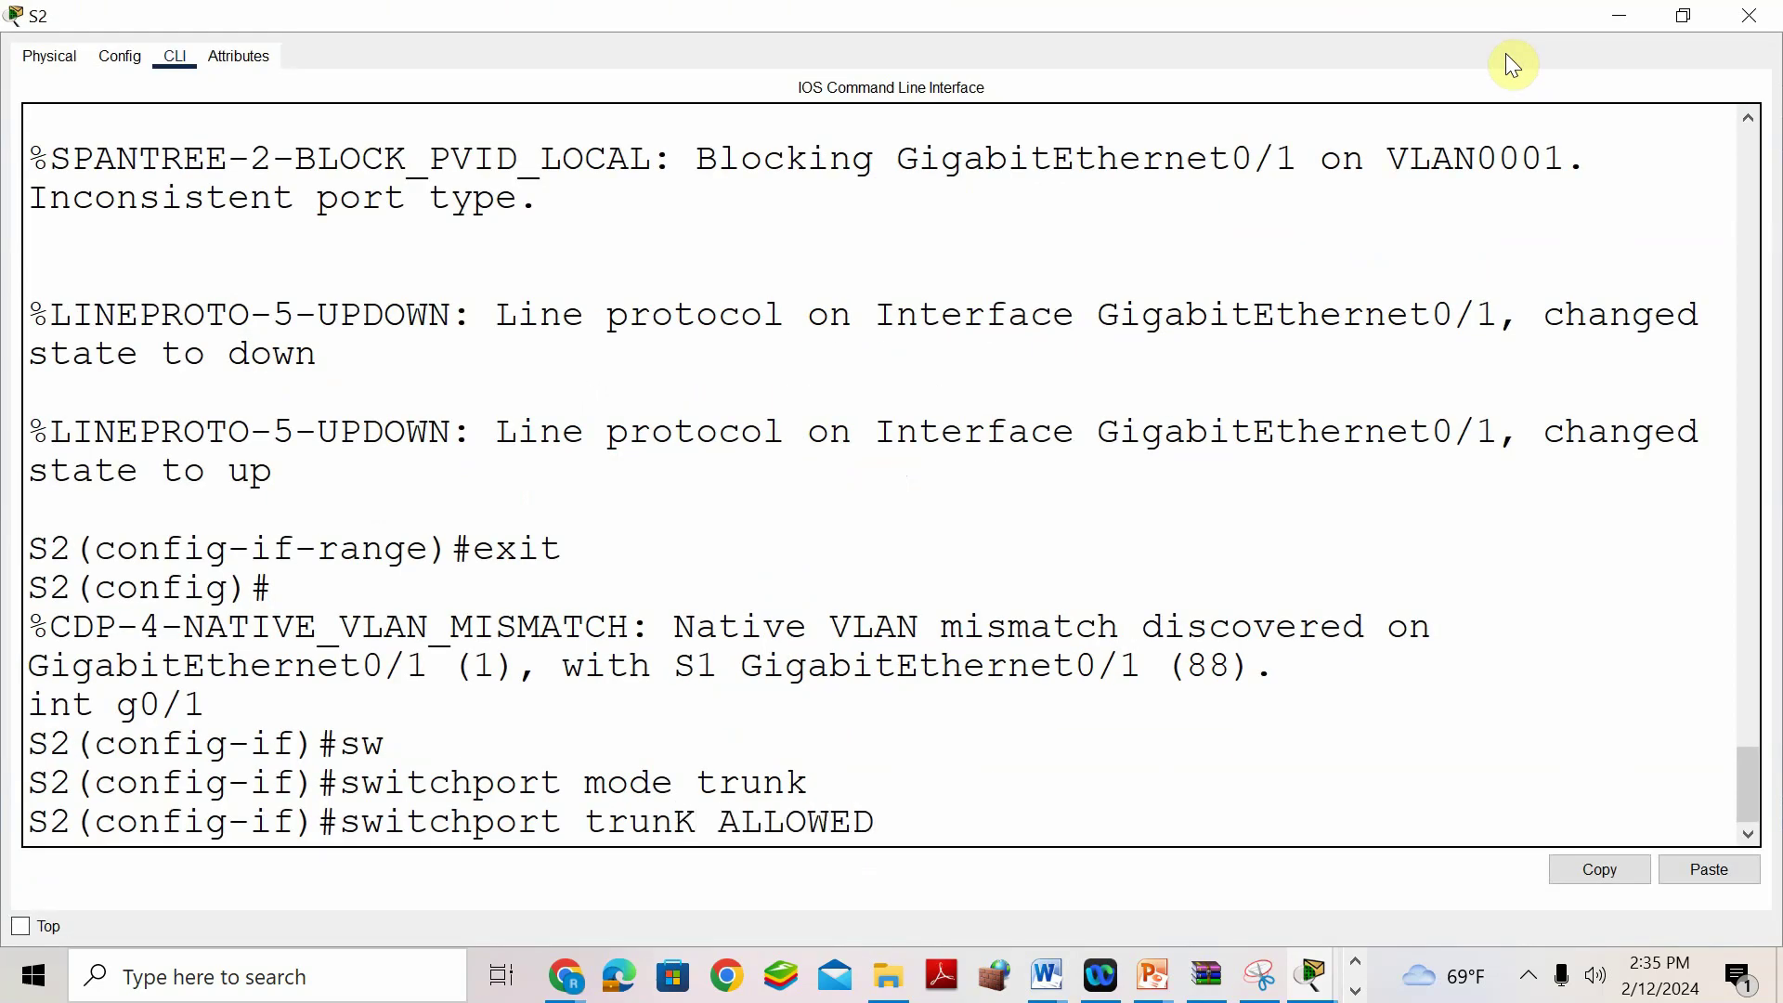
{"action": "type", "text": " VLAN 10,20,66"}
{"action": "key", "text": "Return"}
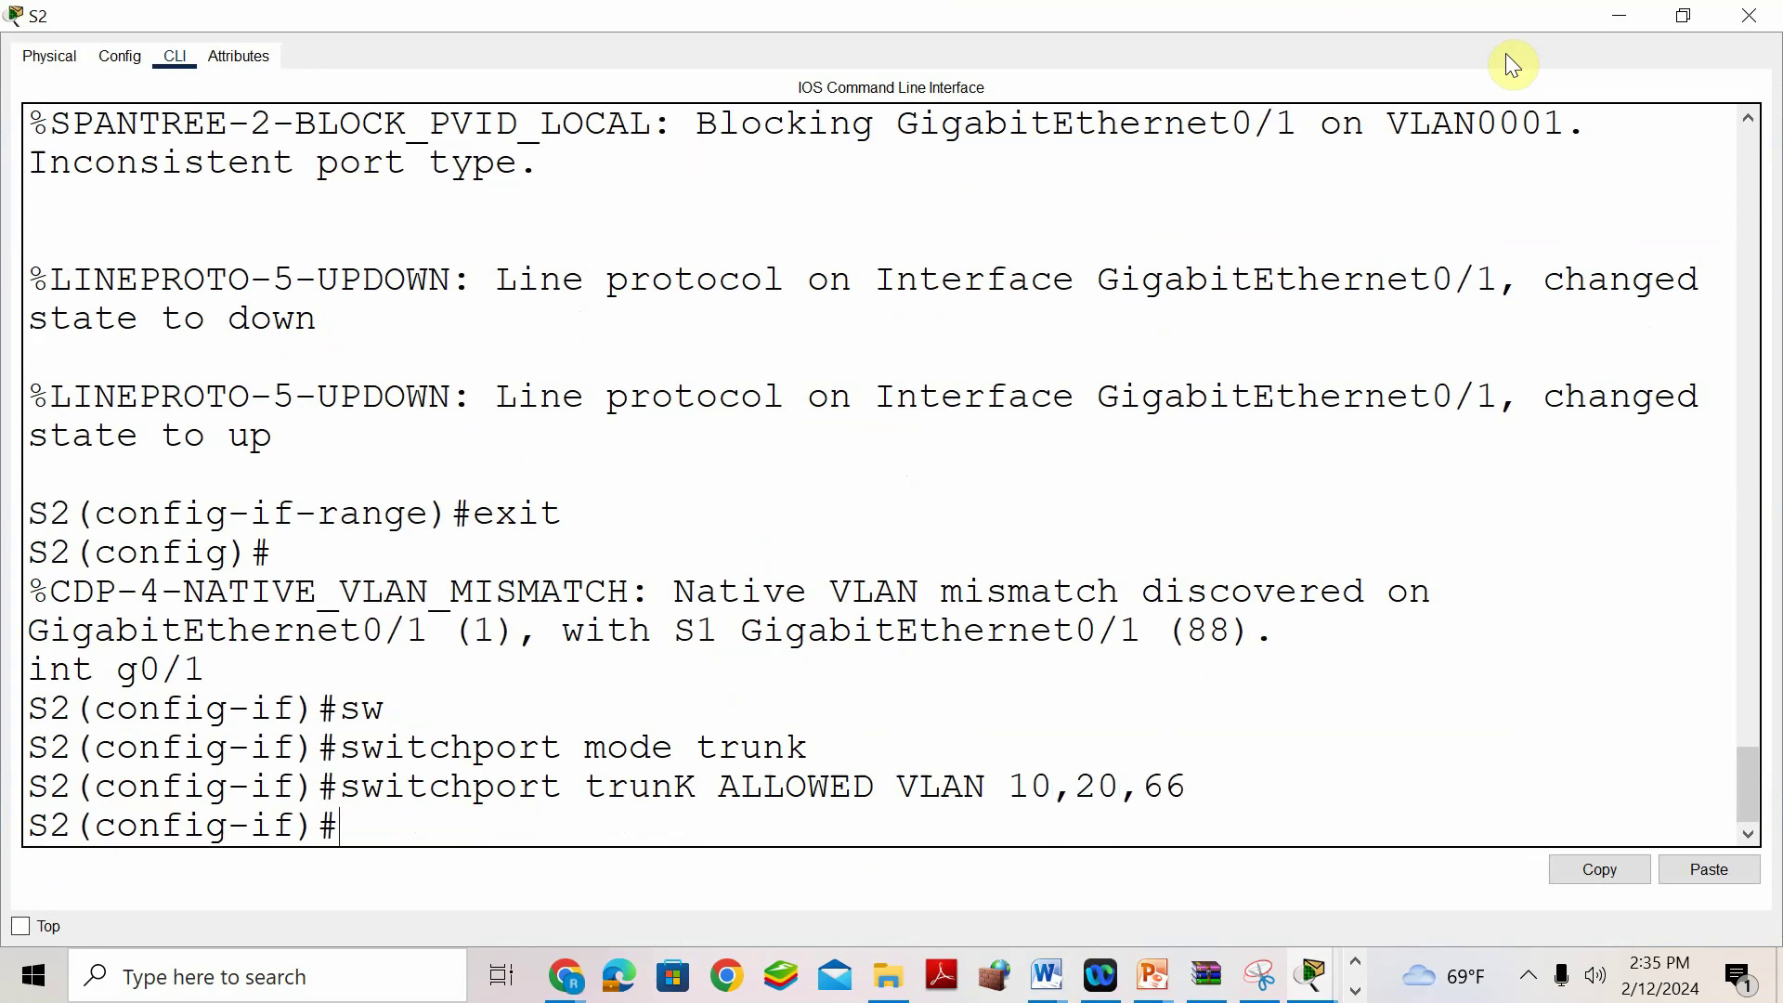
Set native VLAN 88 on S2's g0/1 trunk and return to the topology.
{"action": "type", "text": "SWITCHPO"}
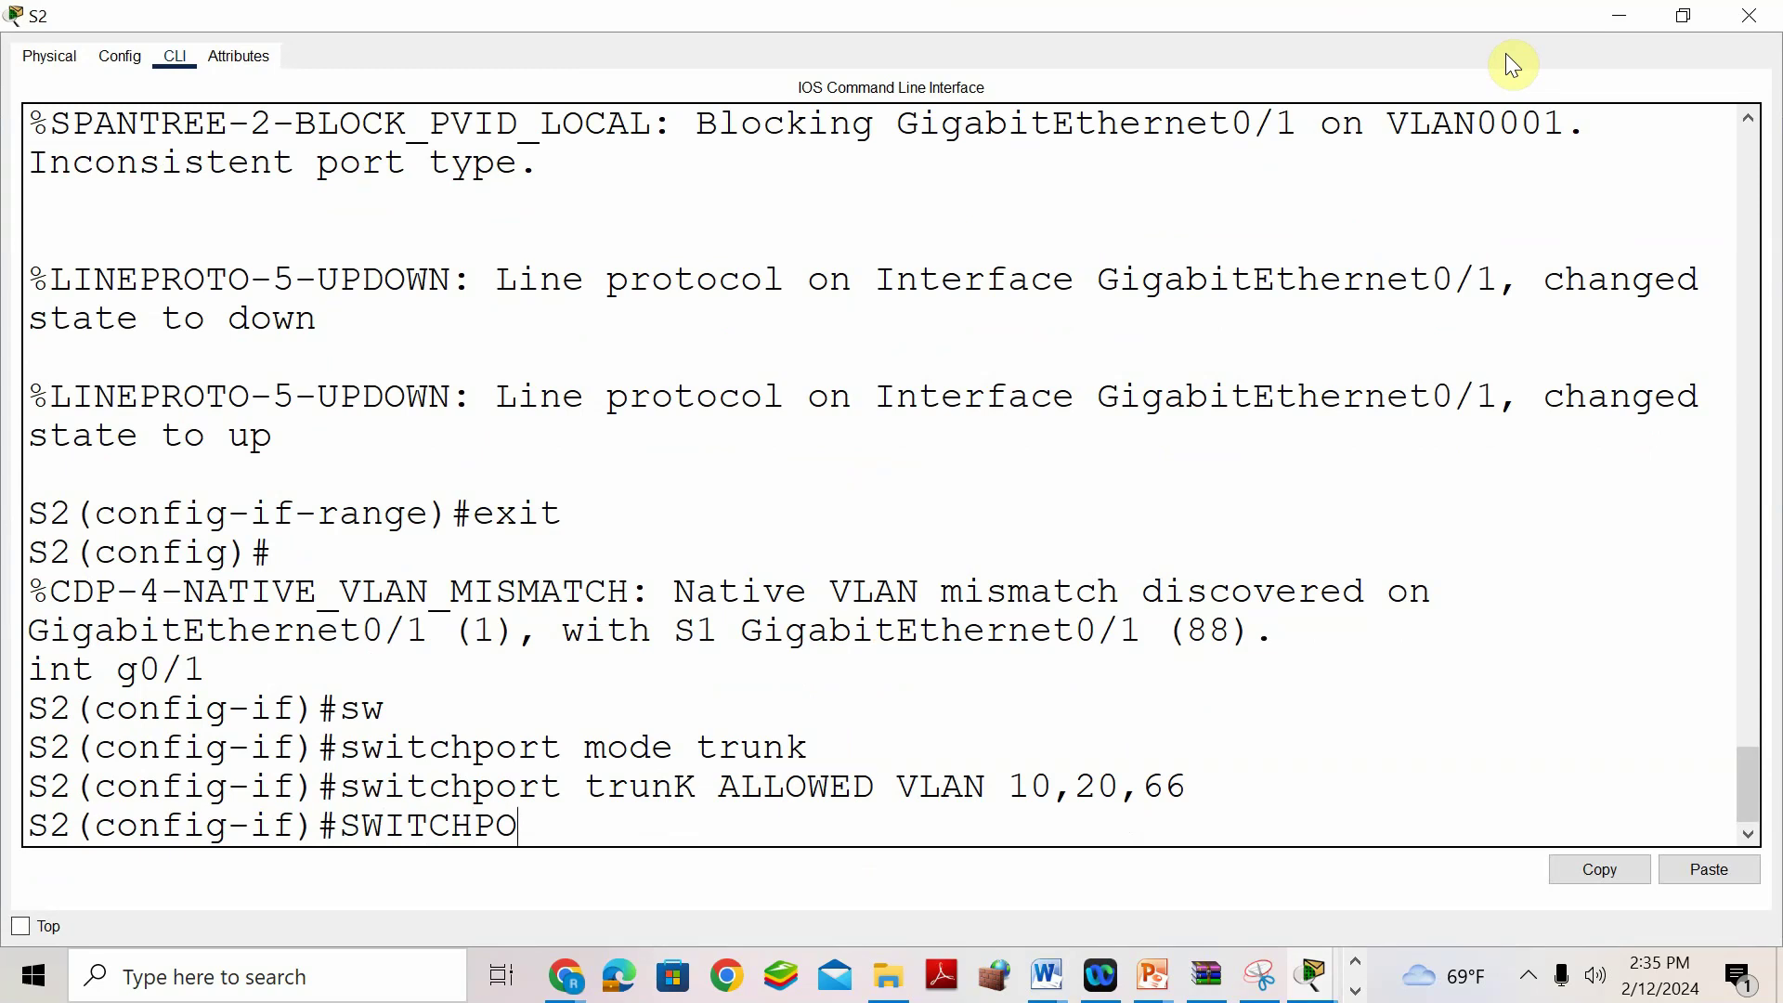
{"action": "type", "text": "RT TRUNK NAT"}
{"action": "key", "text": "Tab"}
{"action": "type", "text": "VLAN 88"}
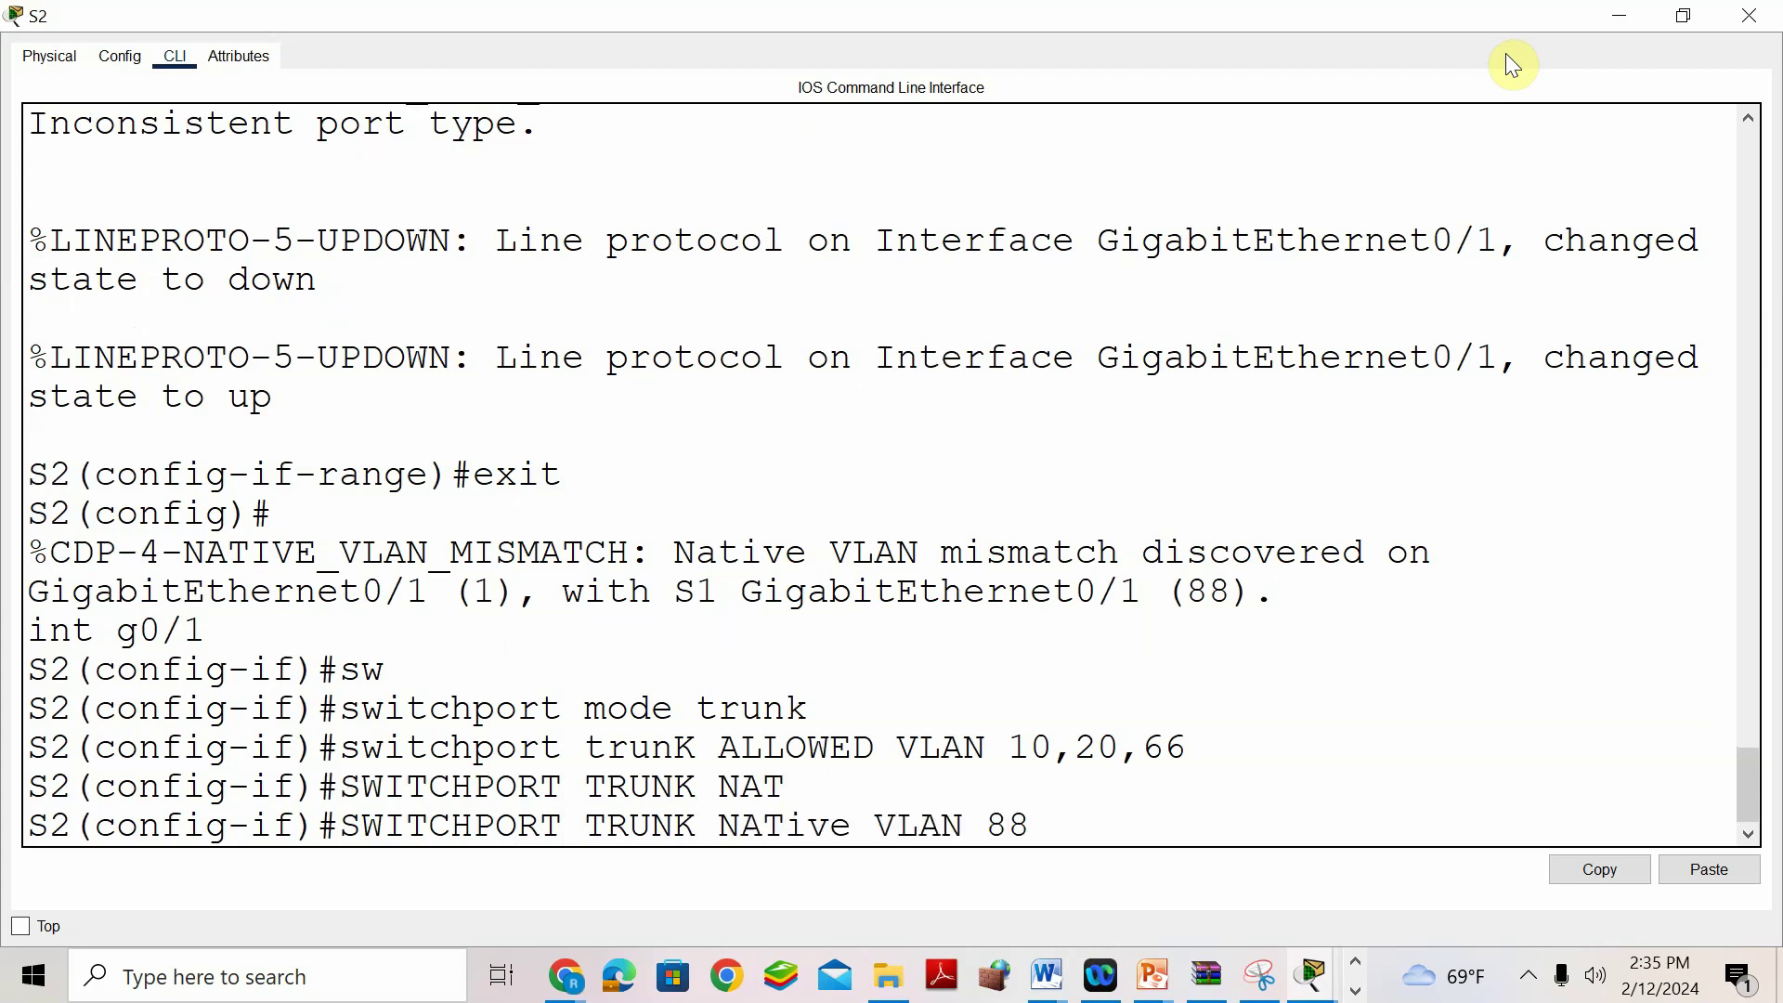
{"action": "key", "text": "Return"}
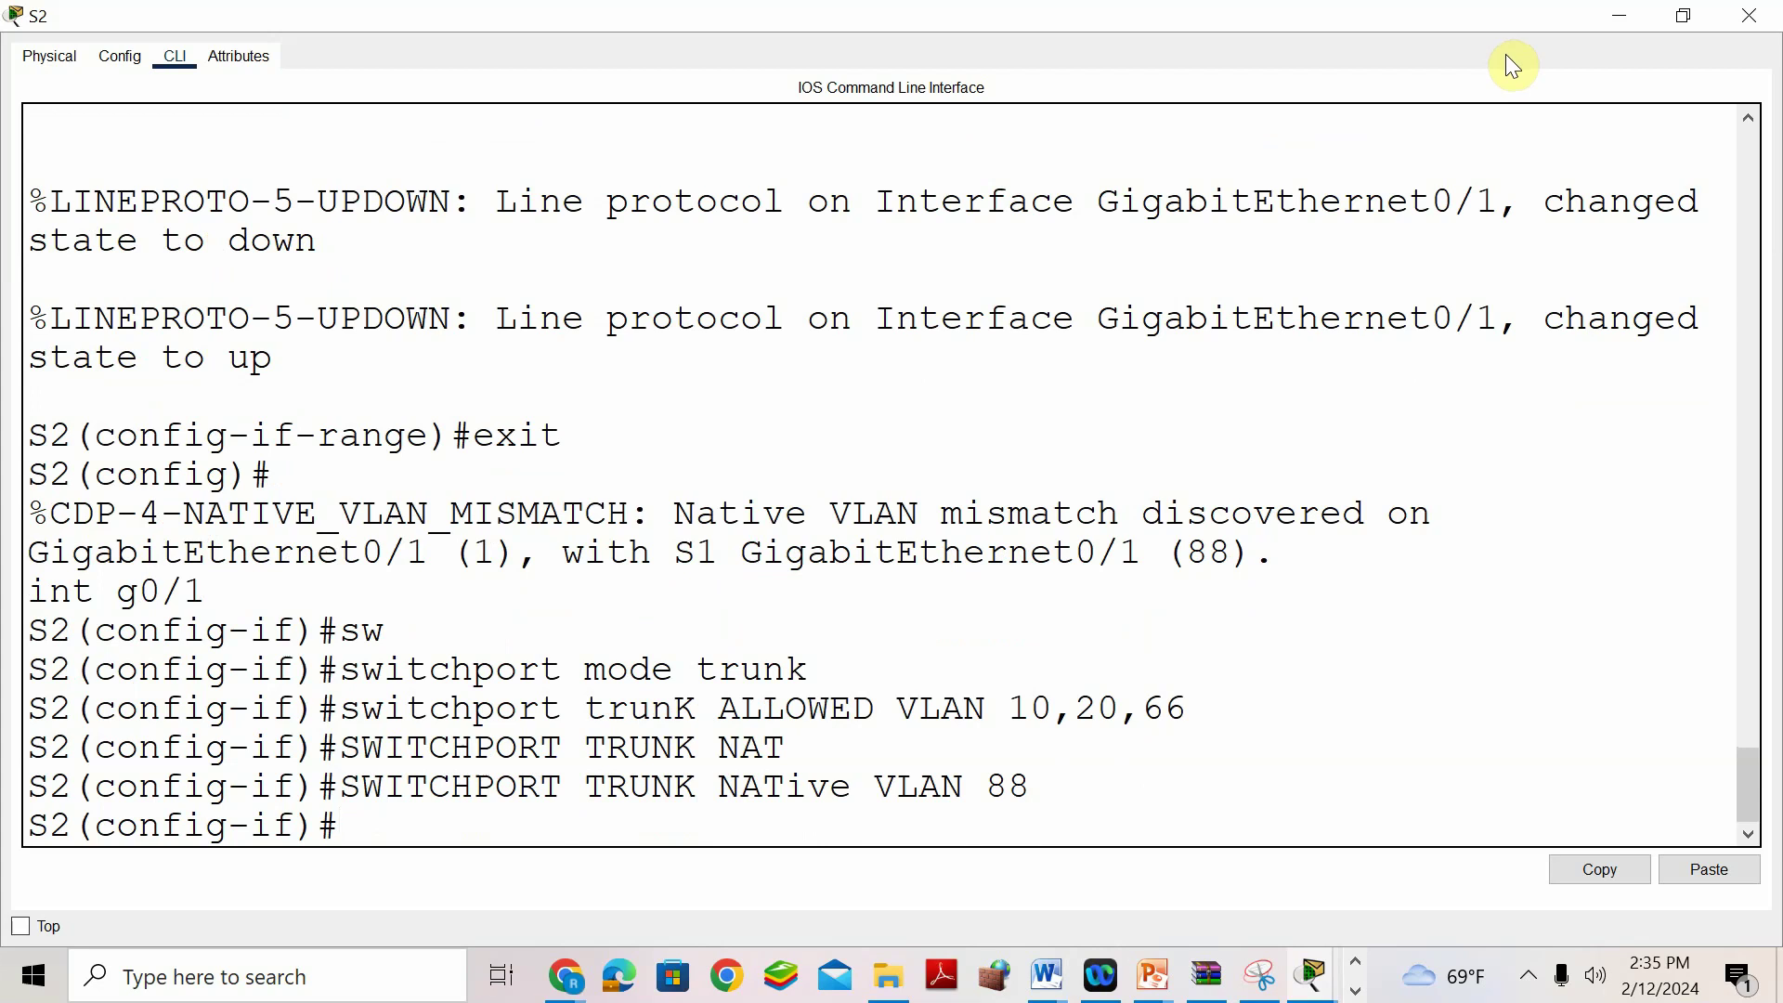
{"action": "left_click", "coordinate": [1737, 19]}
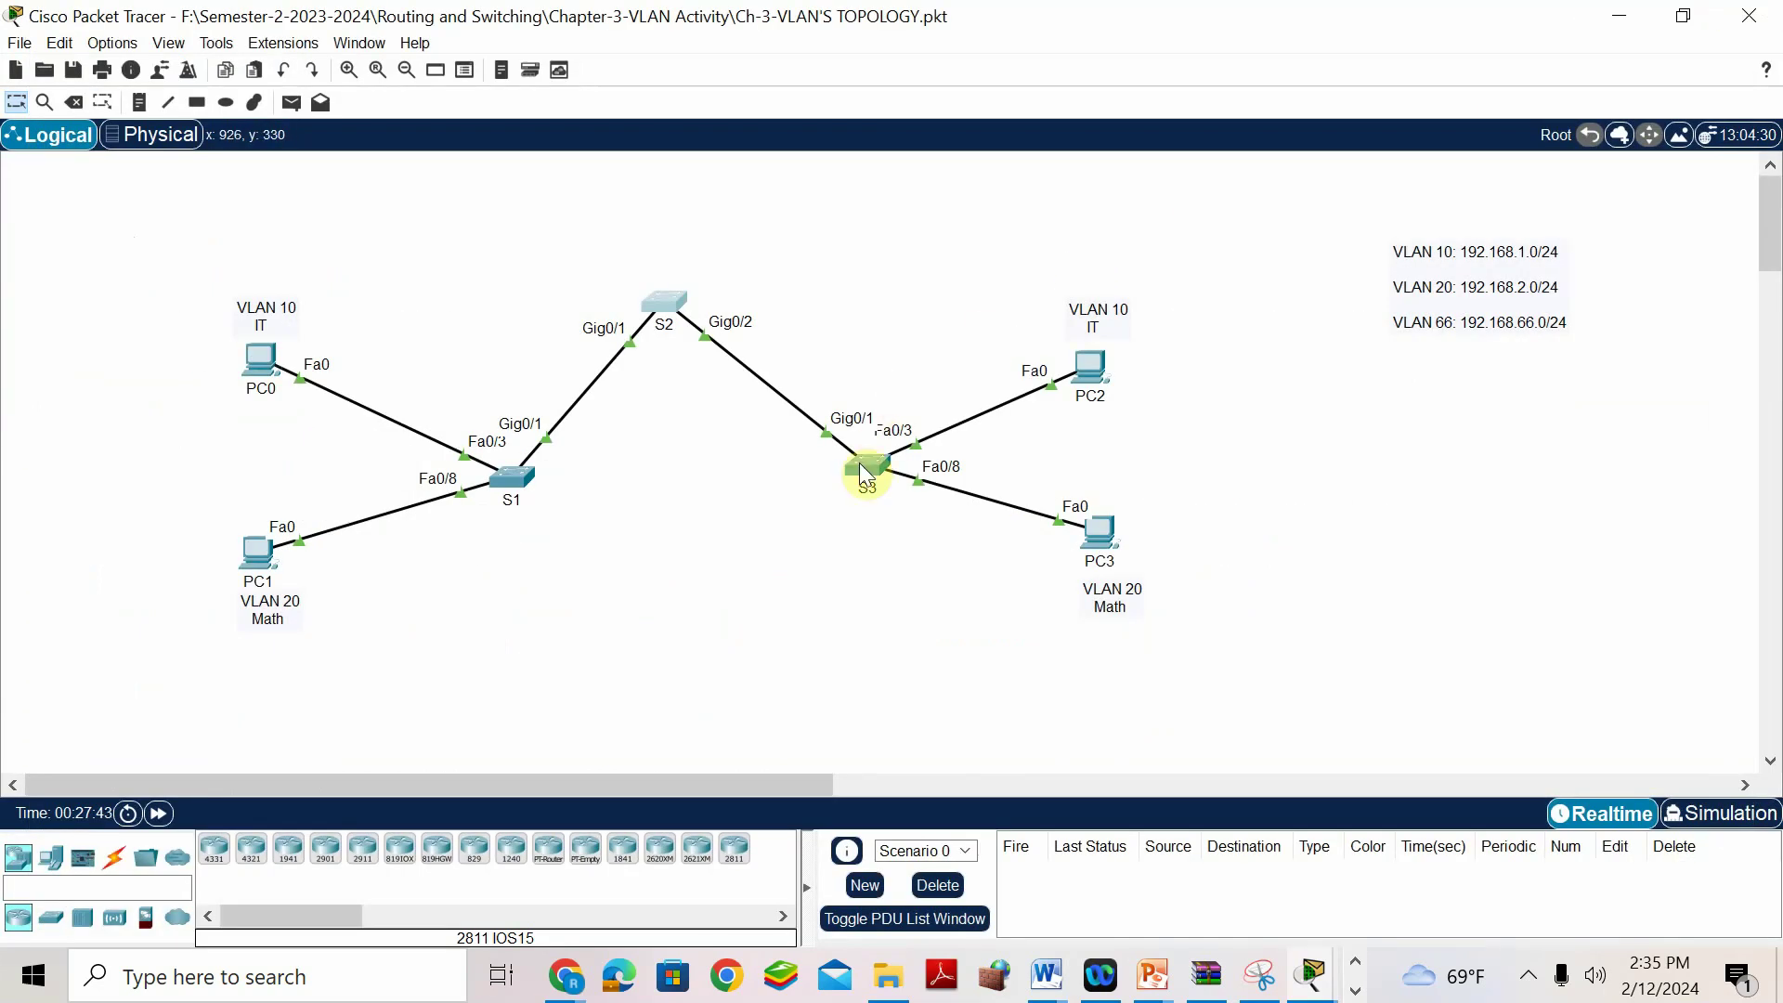
Reopen S2's CLI, exit the g0/1 interface configuration, and enter interface configuration for G0/2.
{"action": "left_click", "coordinate": [664, 307]}
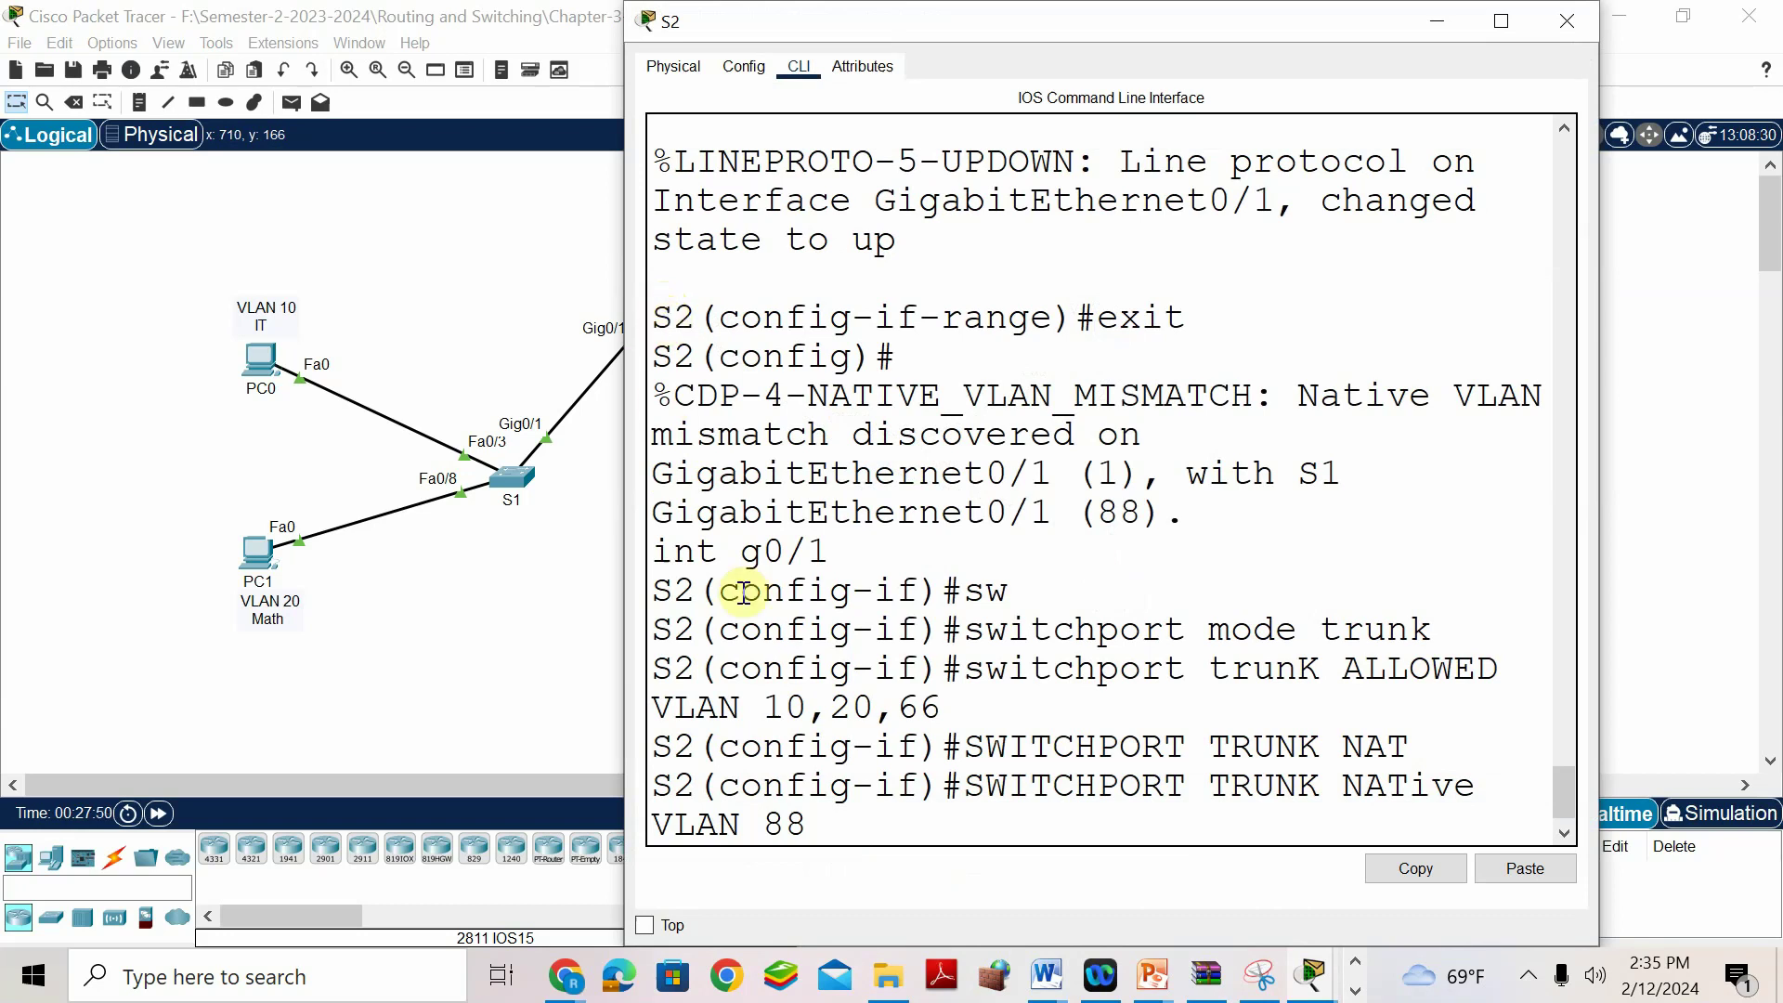
{"action": "key", "text": "Return"}
{"action": "key", "text": "Return"}
{"action": "type", "text": "EXIT"}
{"action": "key", "text": "Return"}
{"action": "type", "text": "INT"}
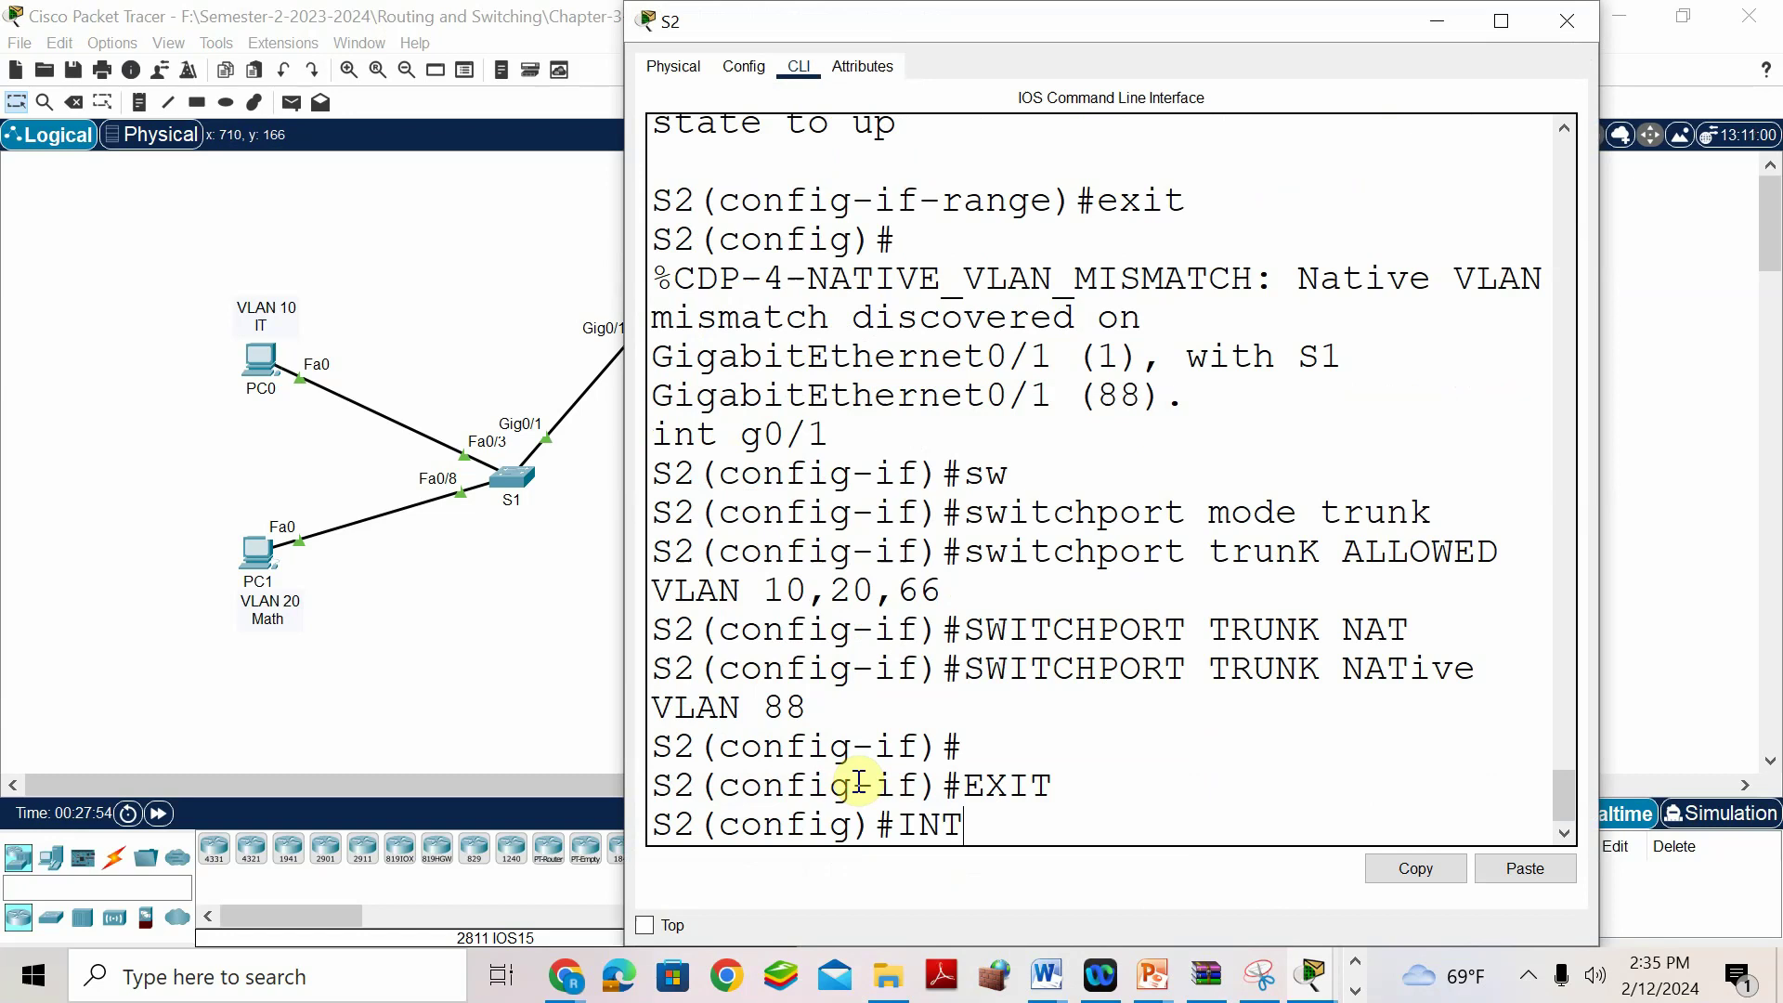
{"action": "key", "text": "Tab"}
{"action": "type", "text": "G0/2"}
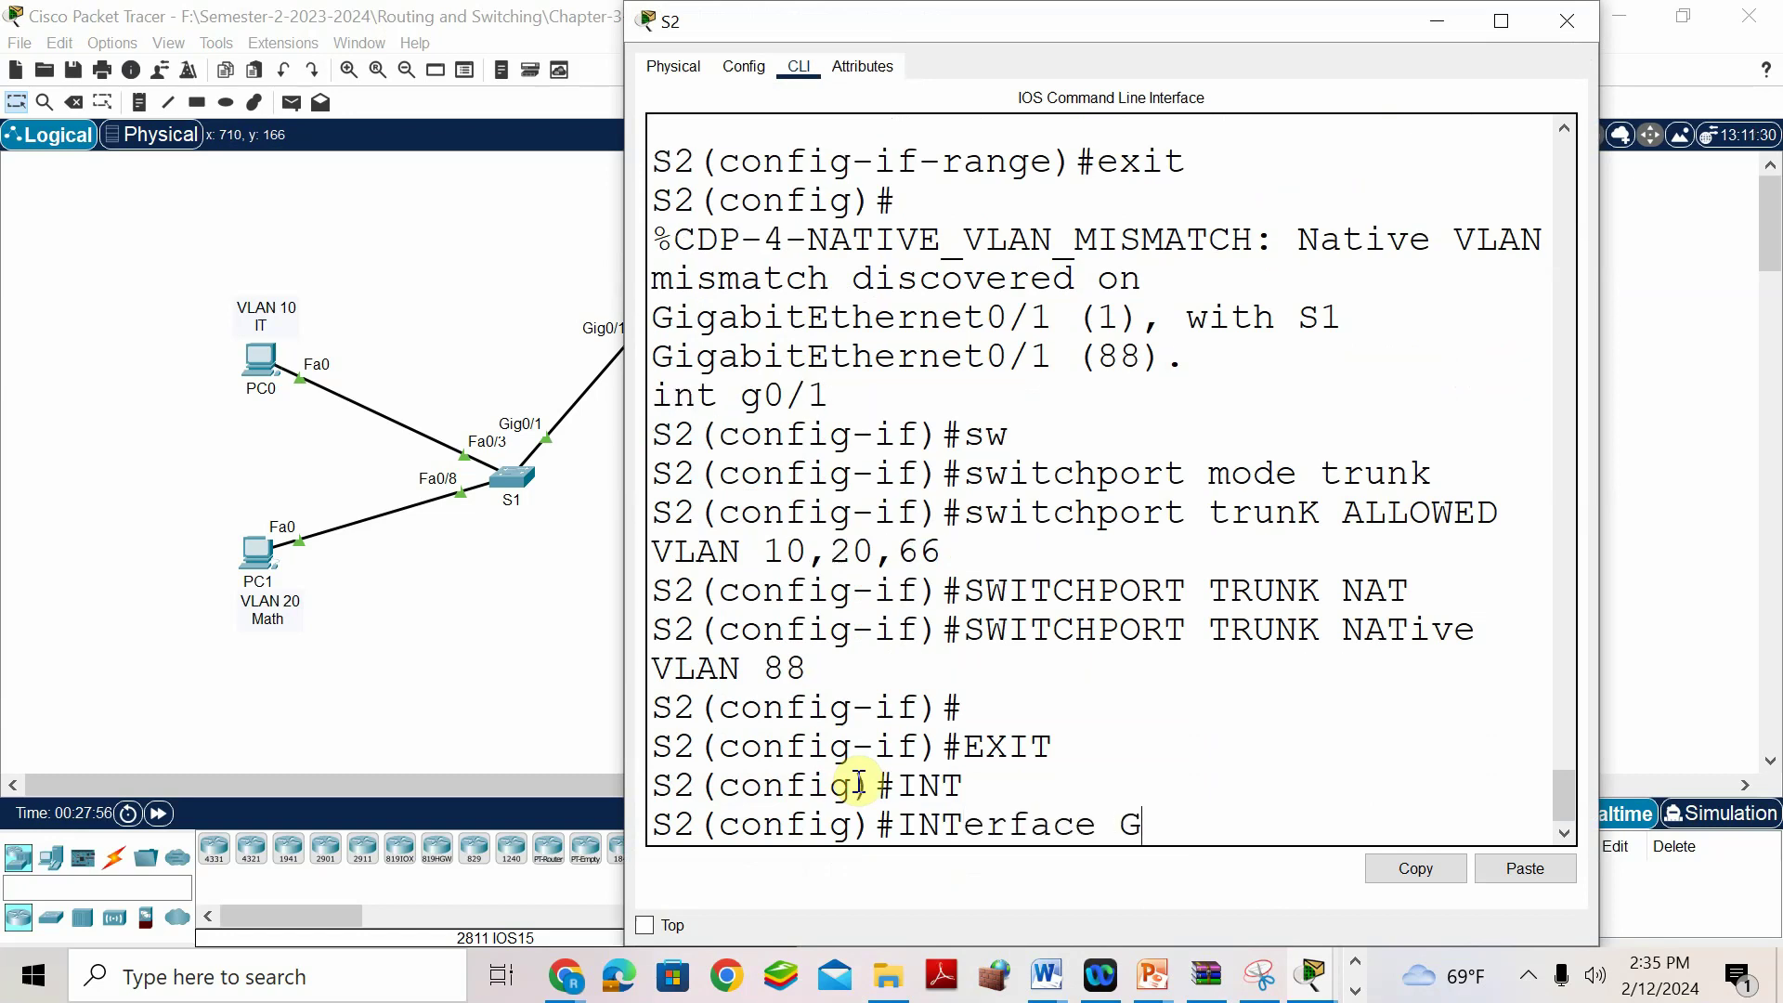
{"action": "key", "text": "Return"}
Set S2's G0/2 interface to trunk mode with switchport mode trunk.
{"action": "type", "text": "SW"}
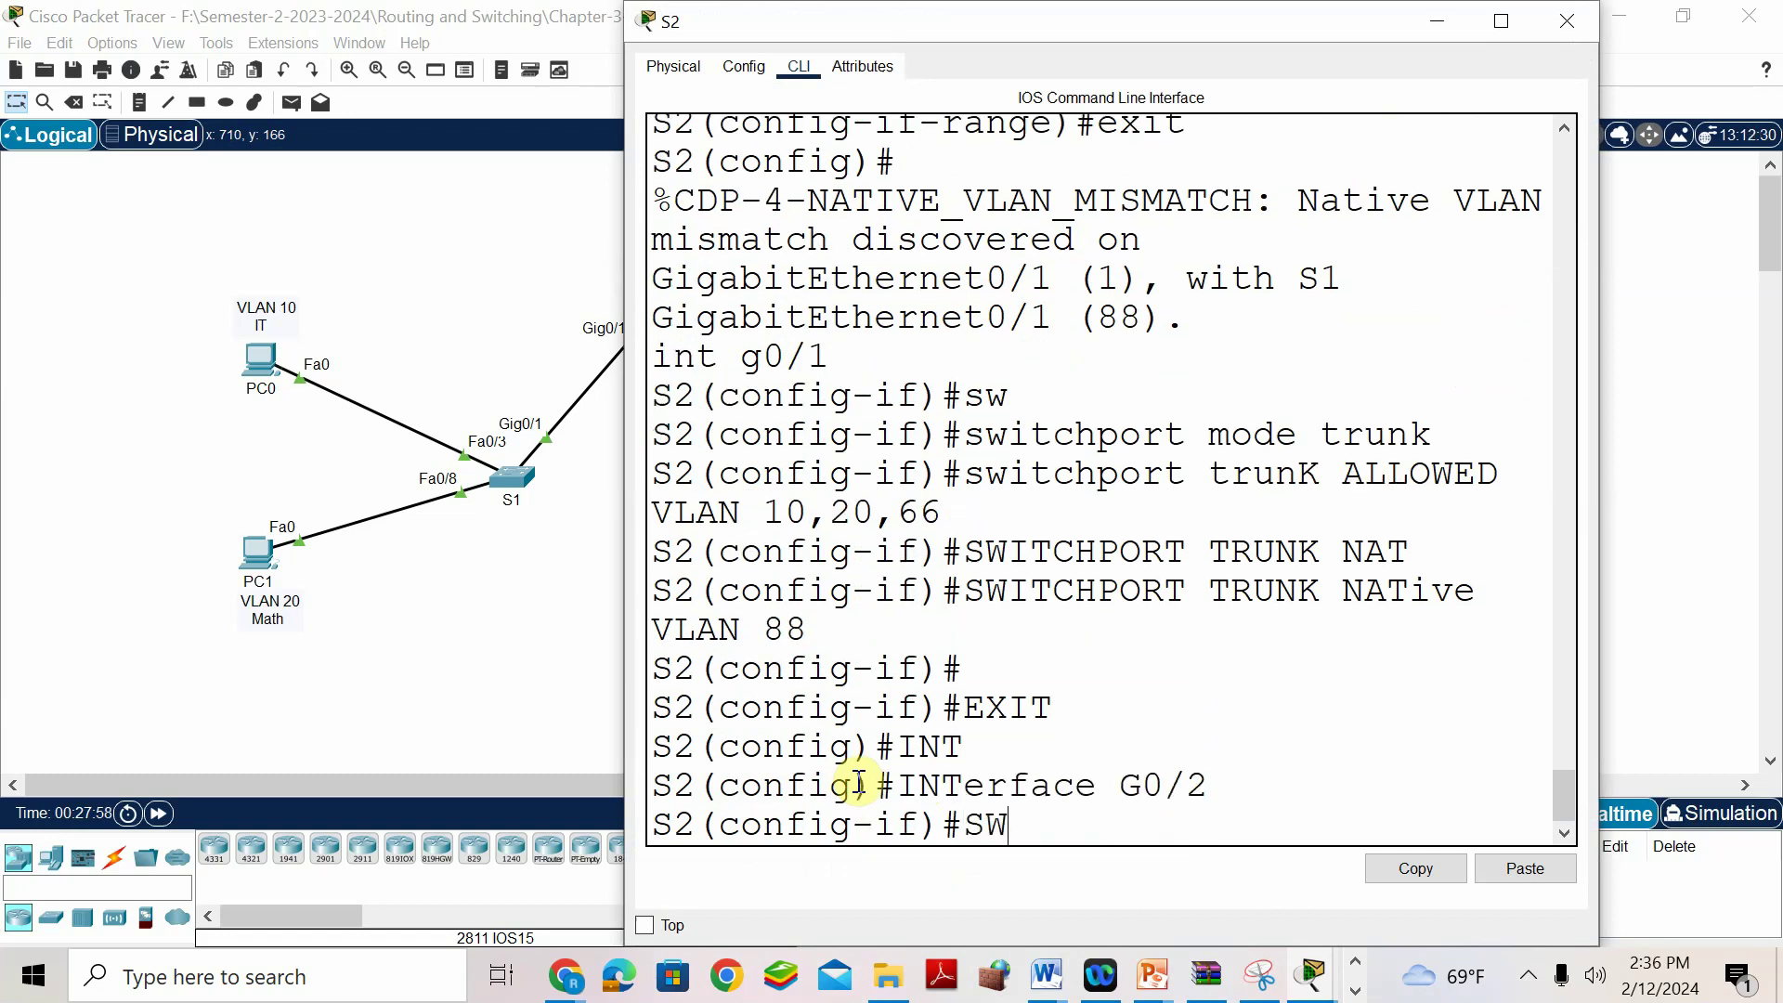
{"action": "type", "text": "ITCHPORT"}
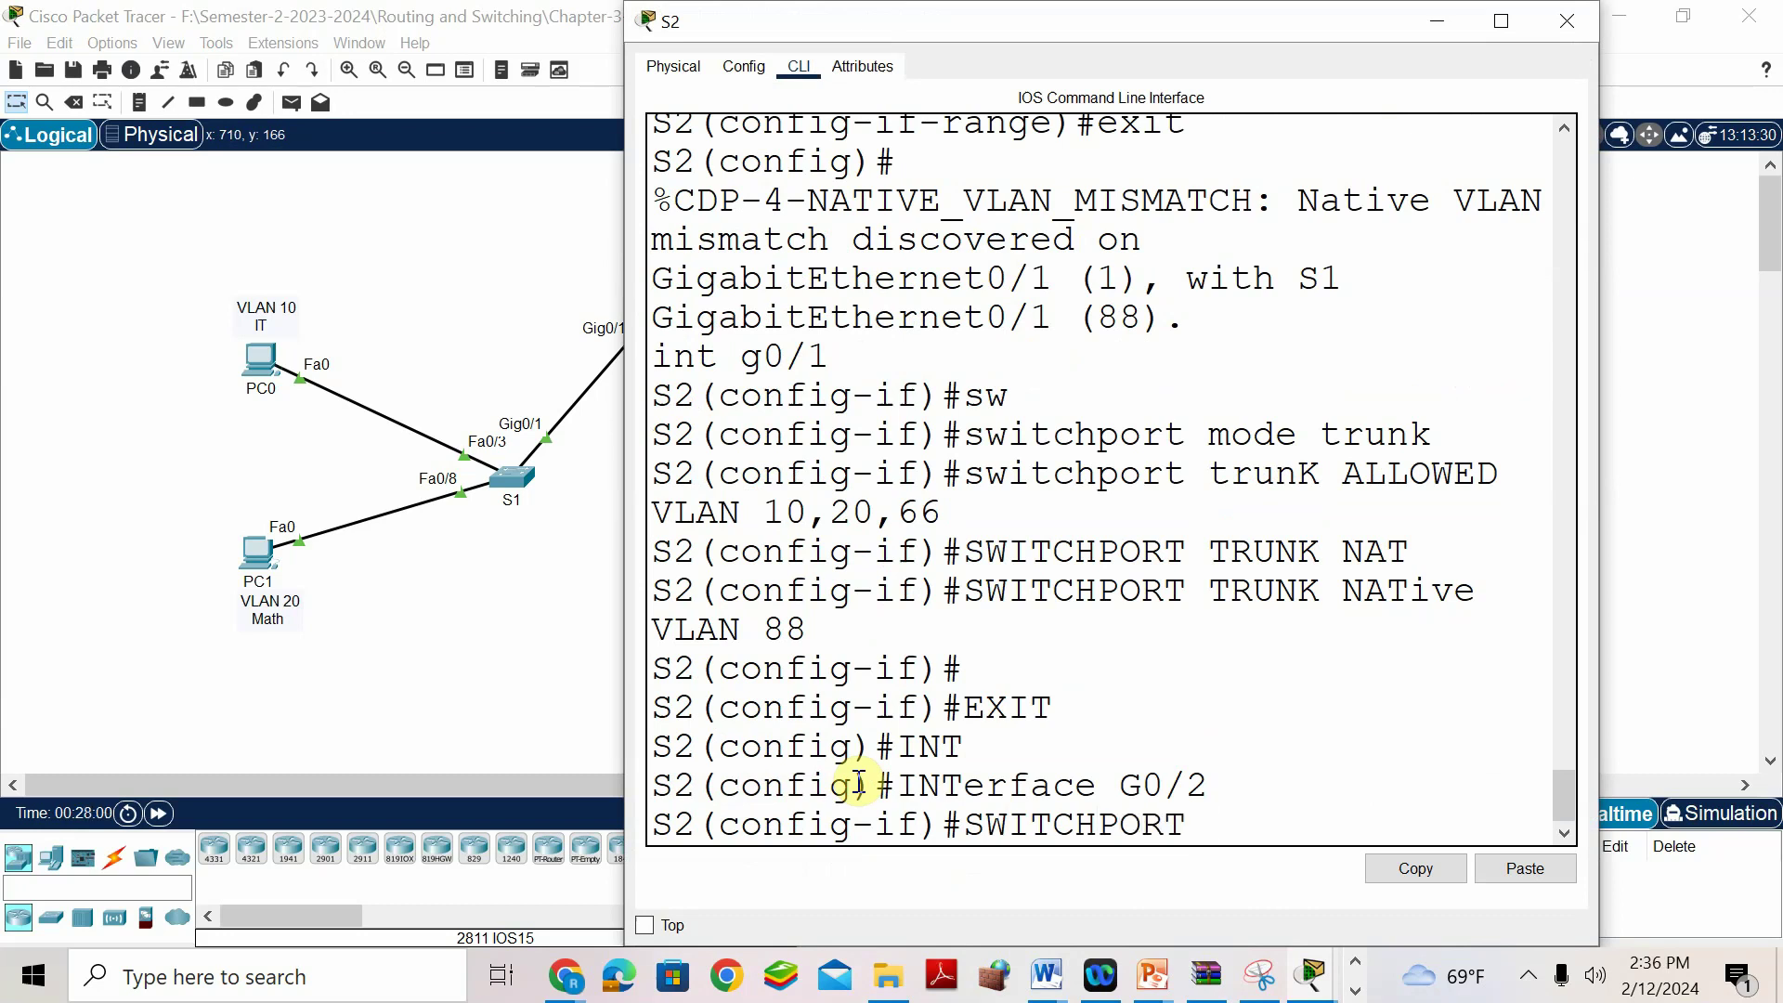
{"action": "type", "text": " MODE TRUNK"}
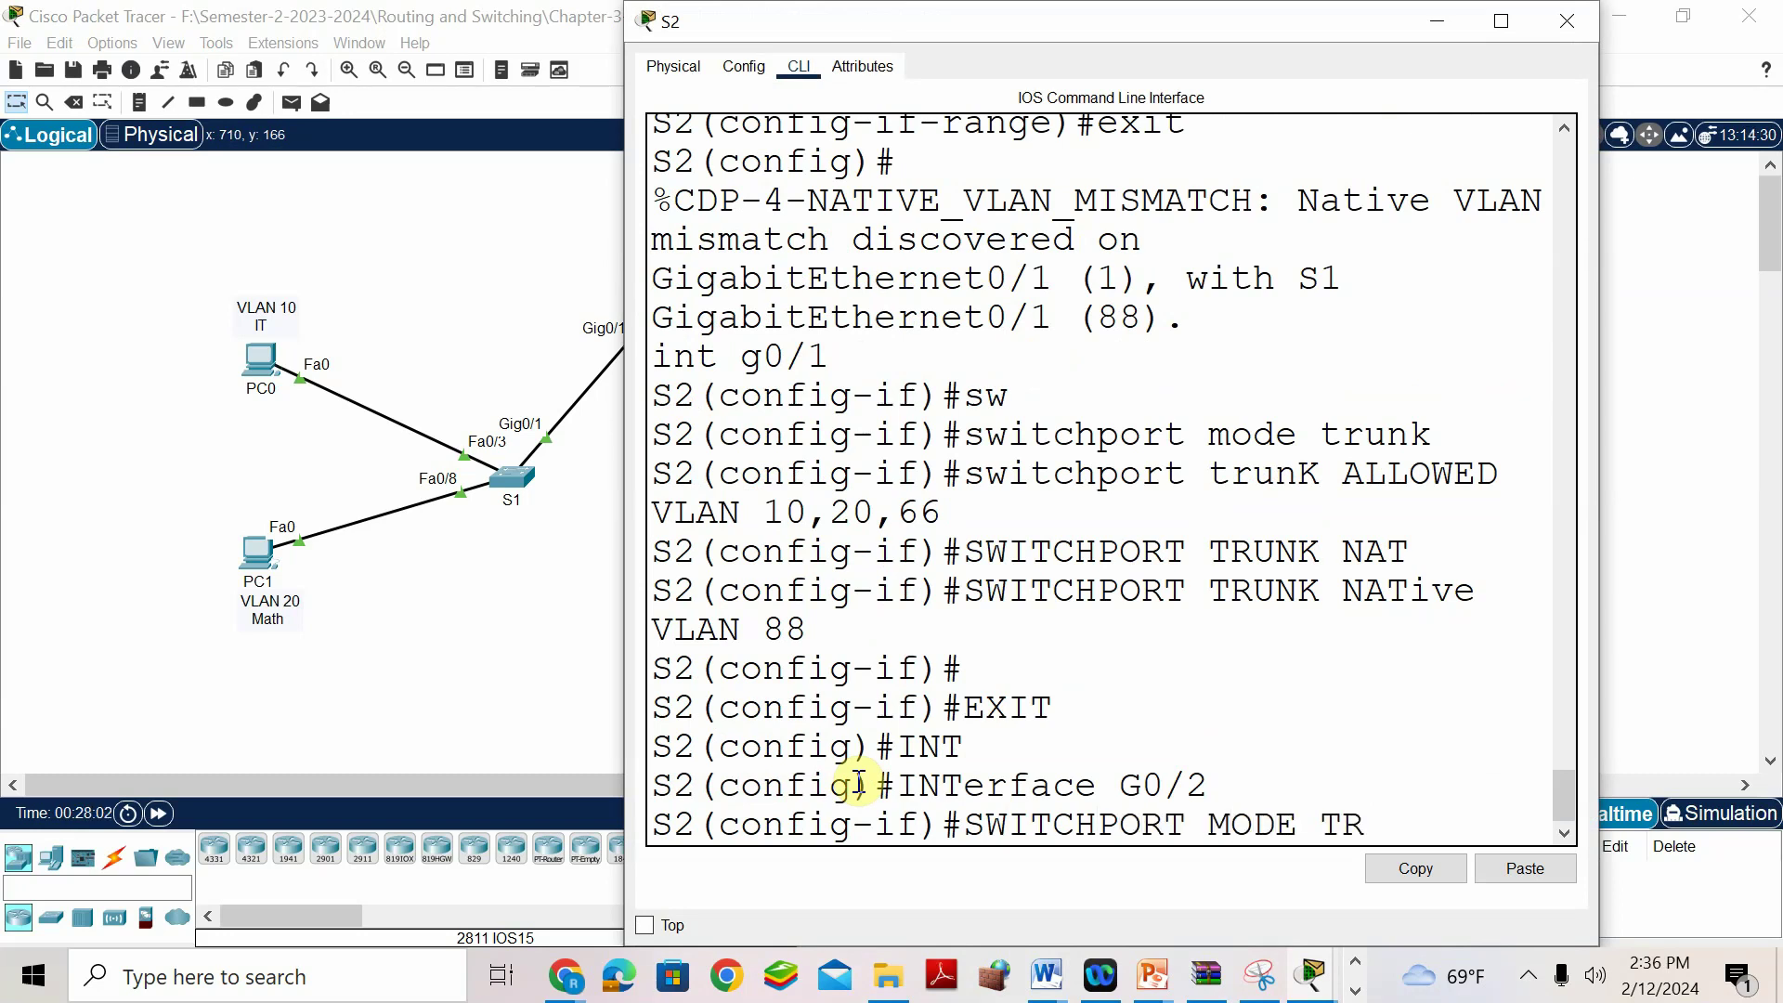
{"action": "key", "text": "Return"}
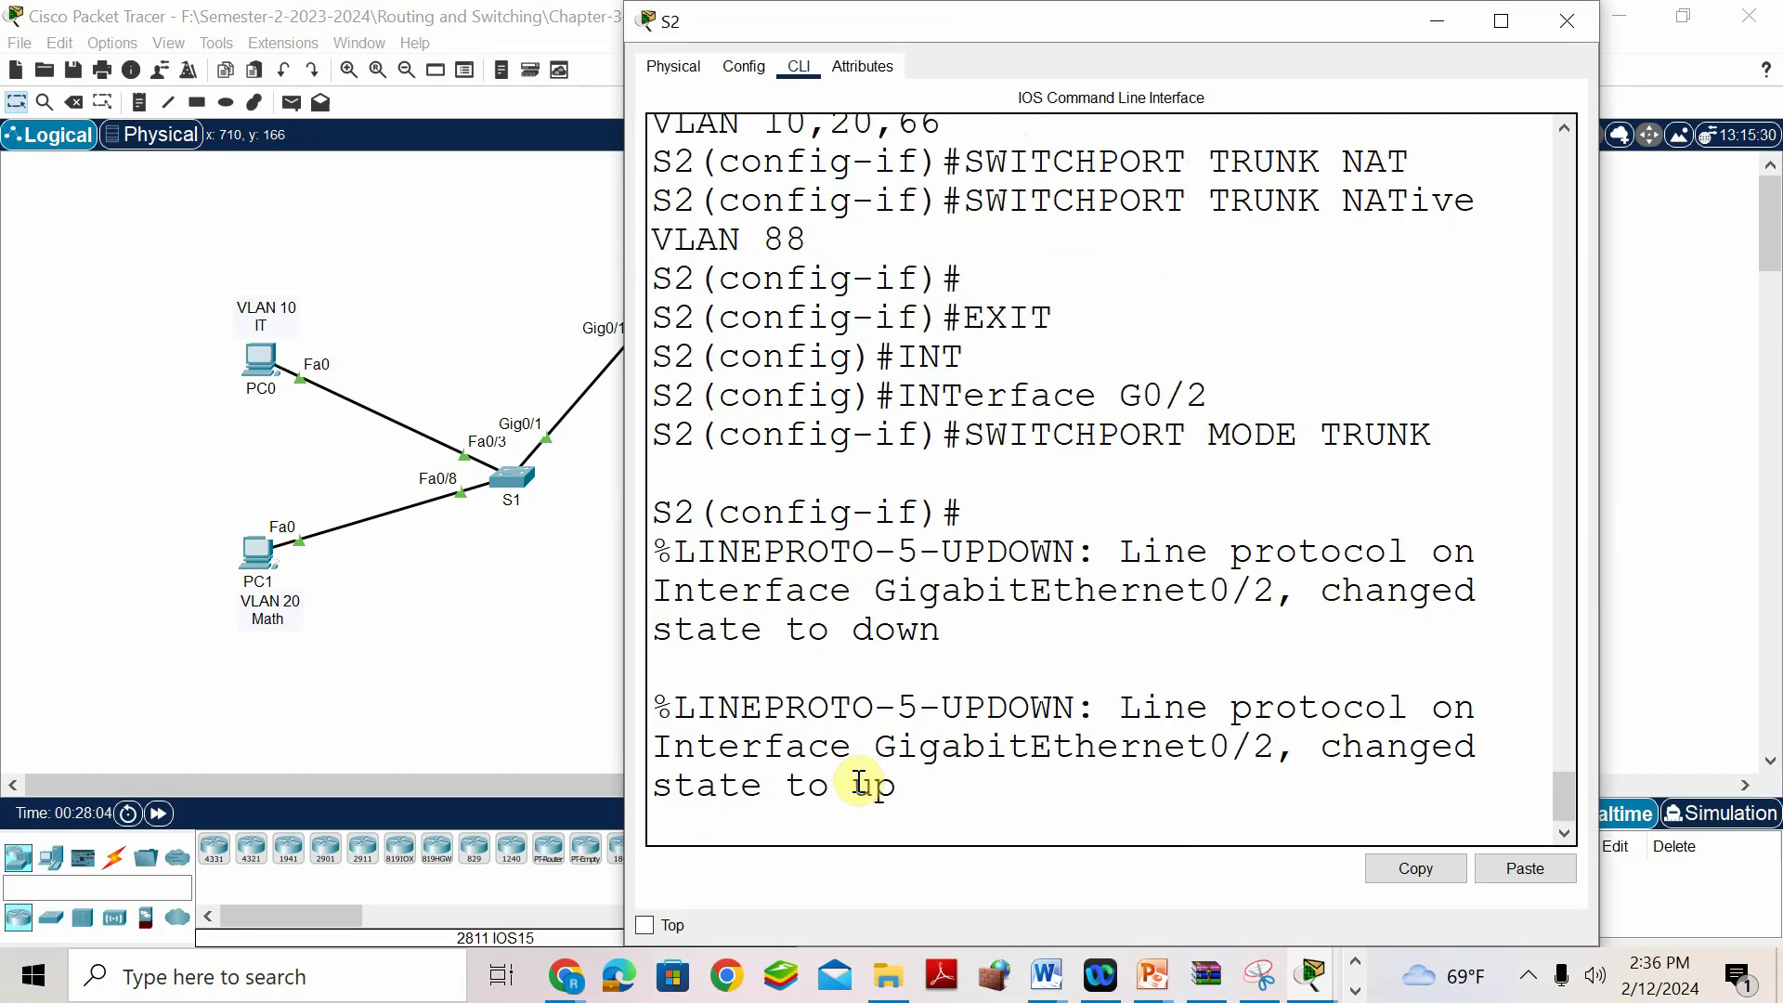
Allow VLANs 10,20,66 on S2's G0/2 trunk with switchport trunk allowed vlan.
{"action": "key", "text": "Return"}
{"action": "type", "text": "swit"}
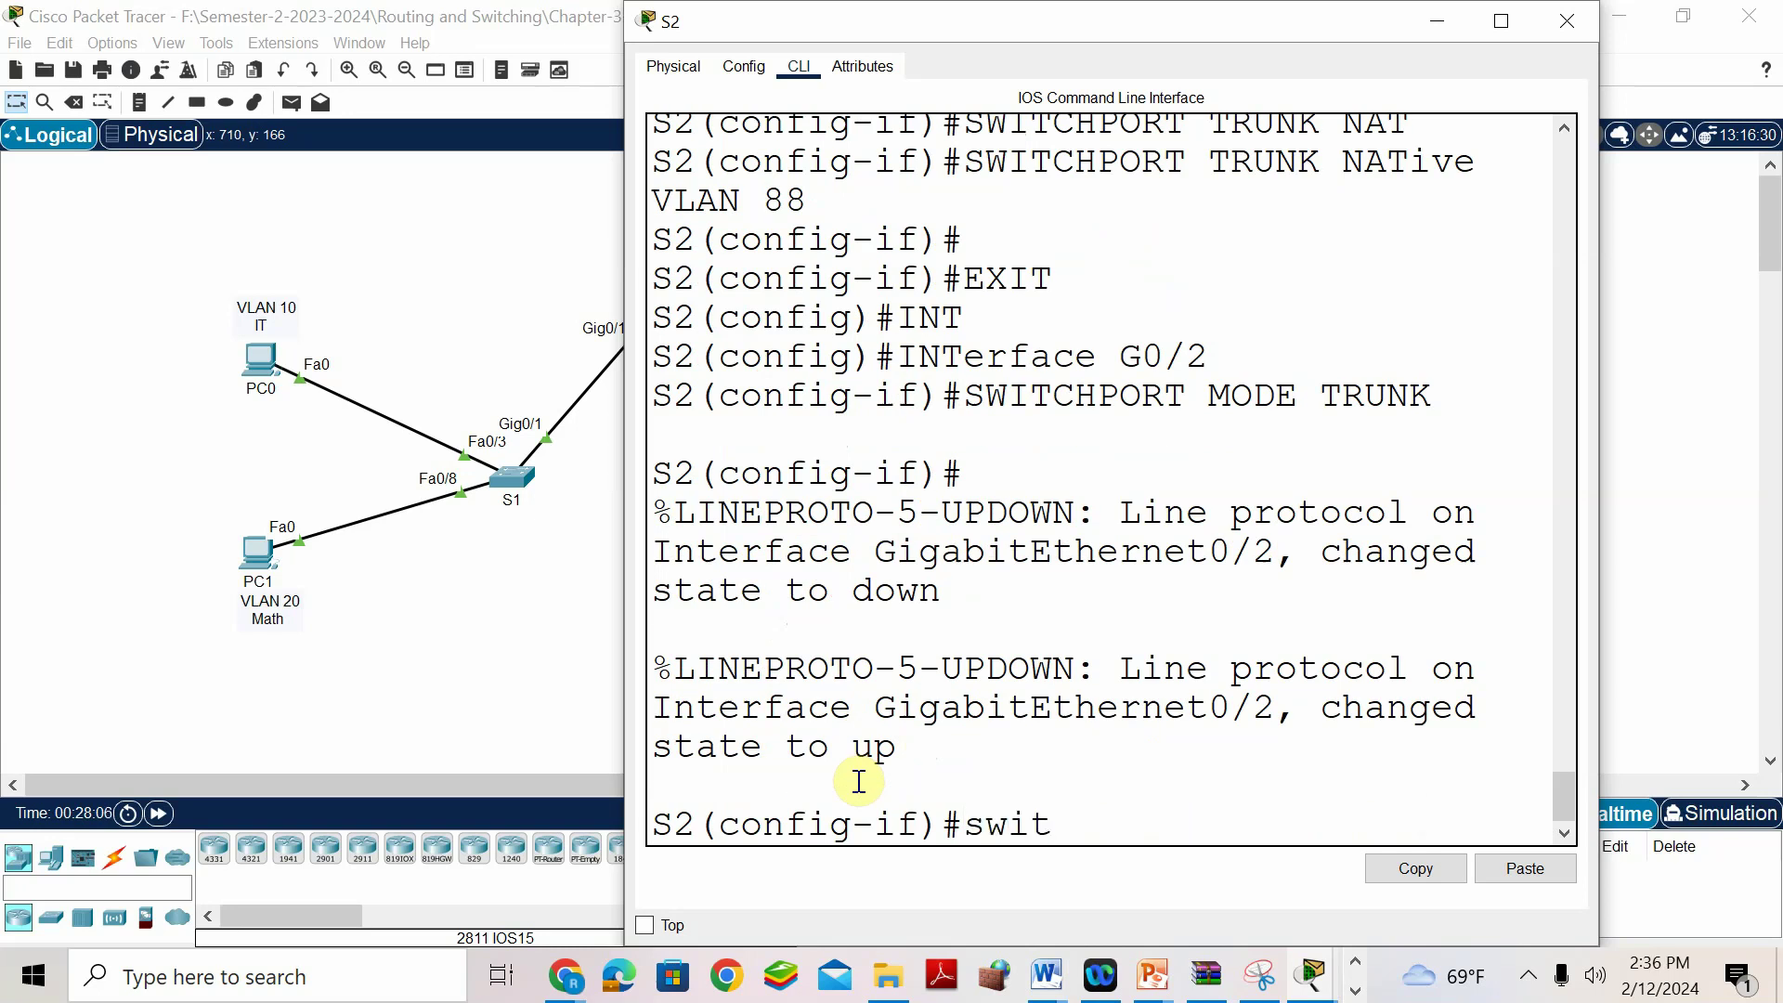
{"action": "type", "text": "hchport tr"}
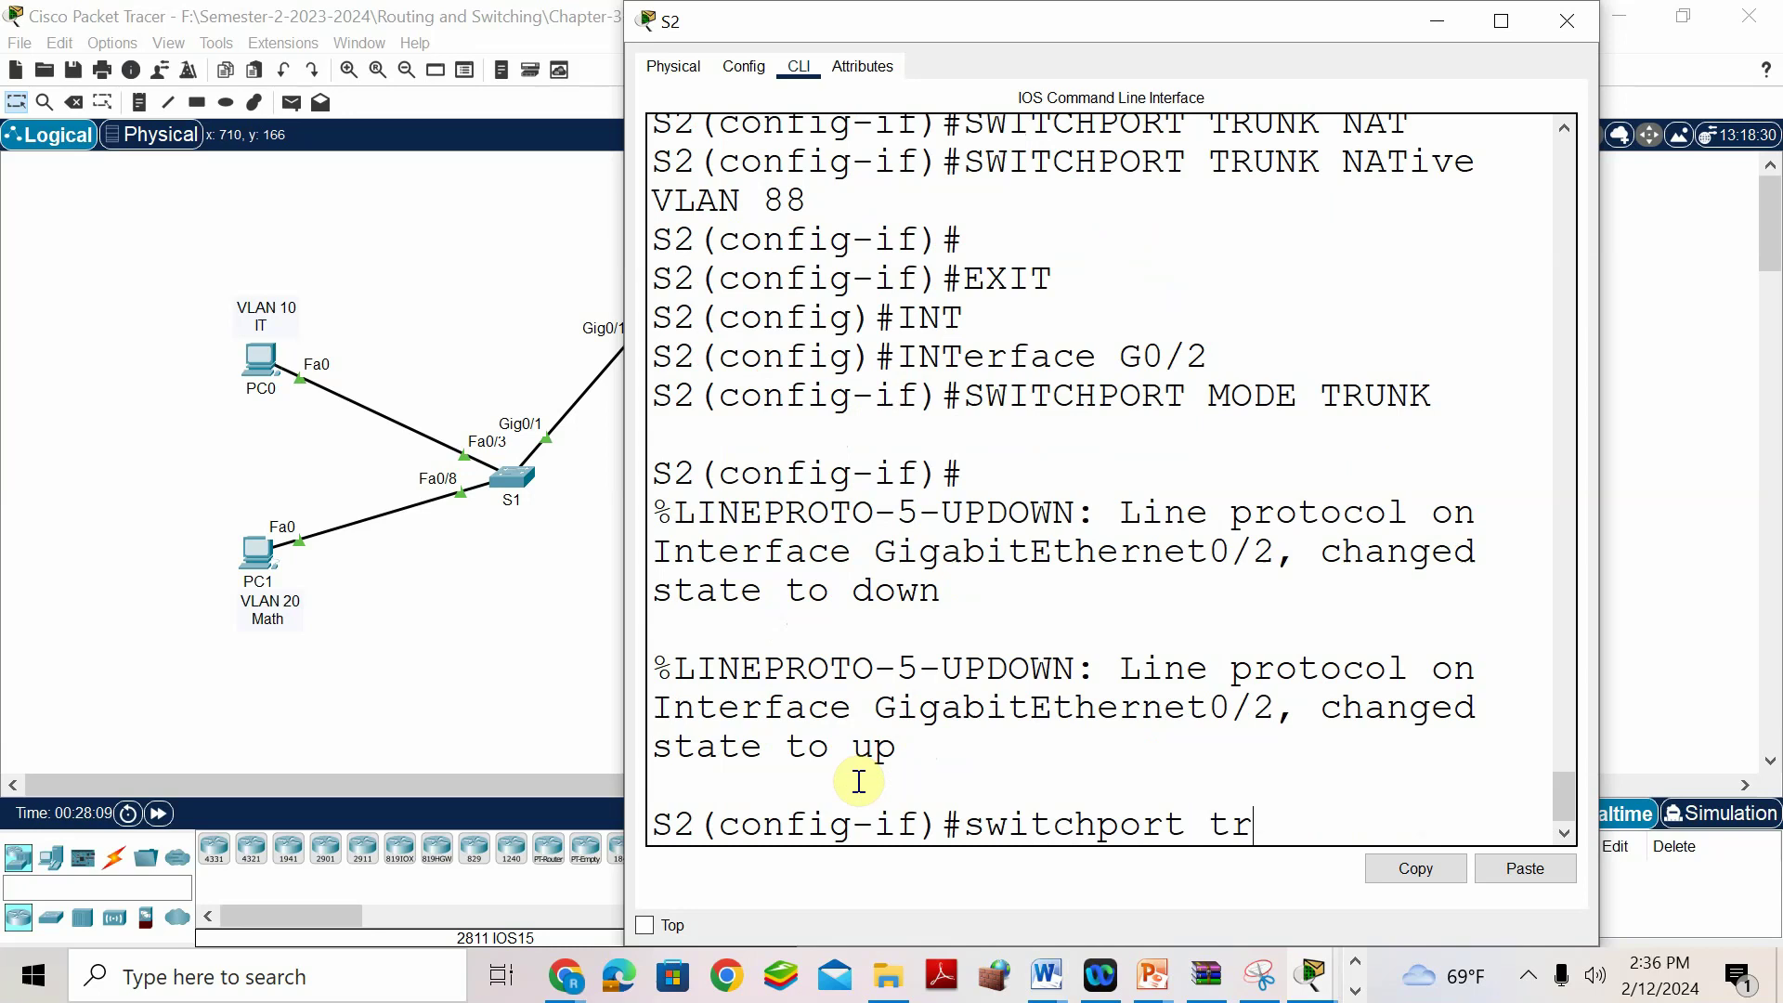
{"action": "type", "text": "unk a"}
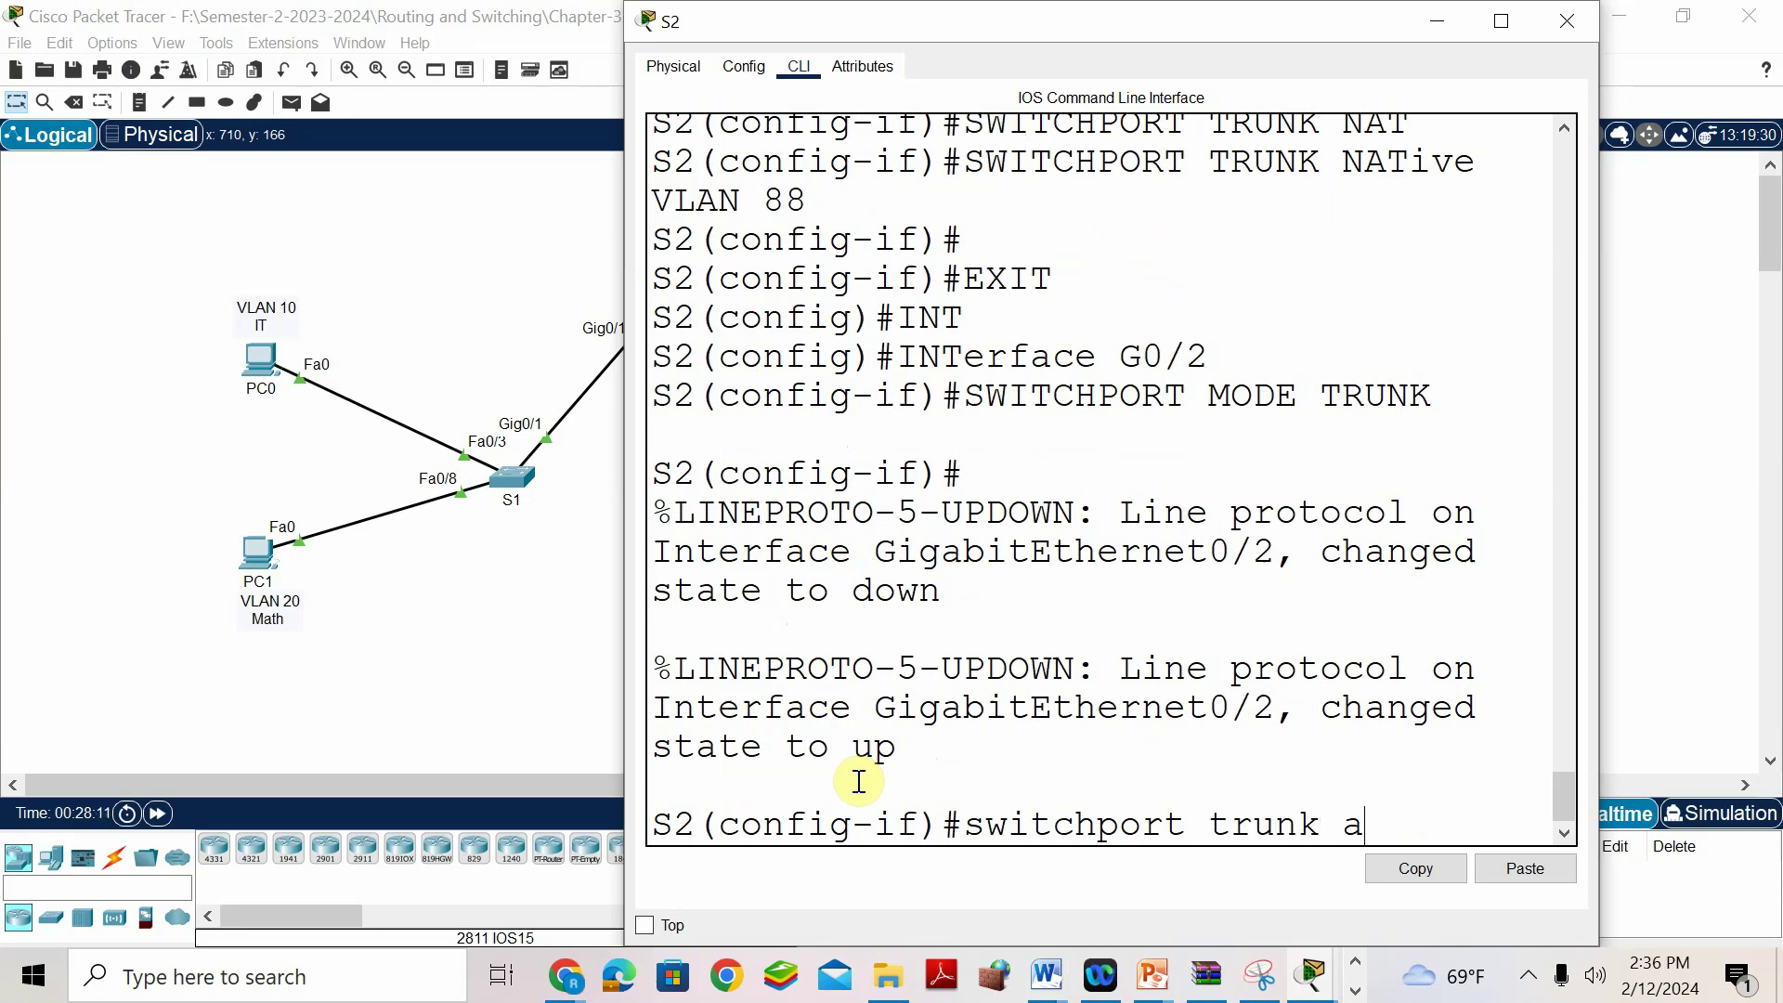
{"action": "type", "text": "llowed vlan"}
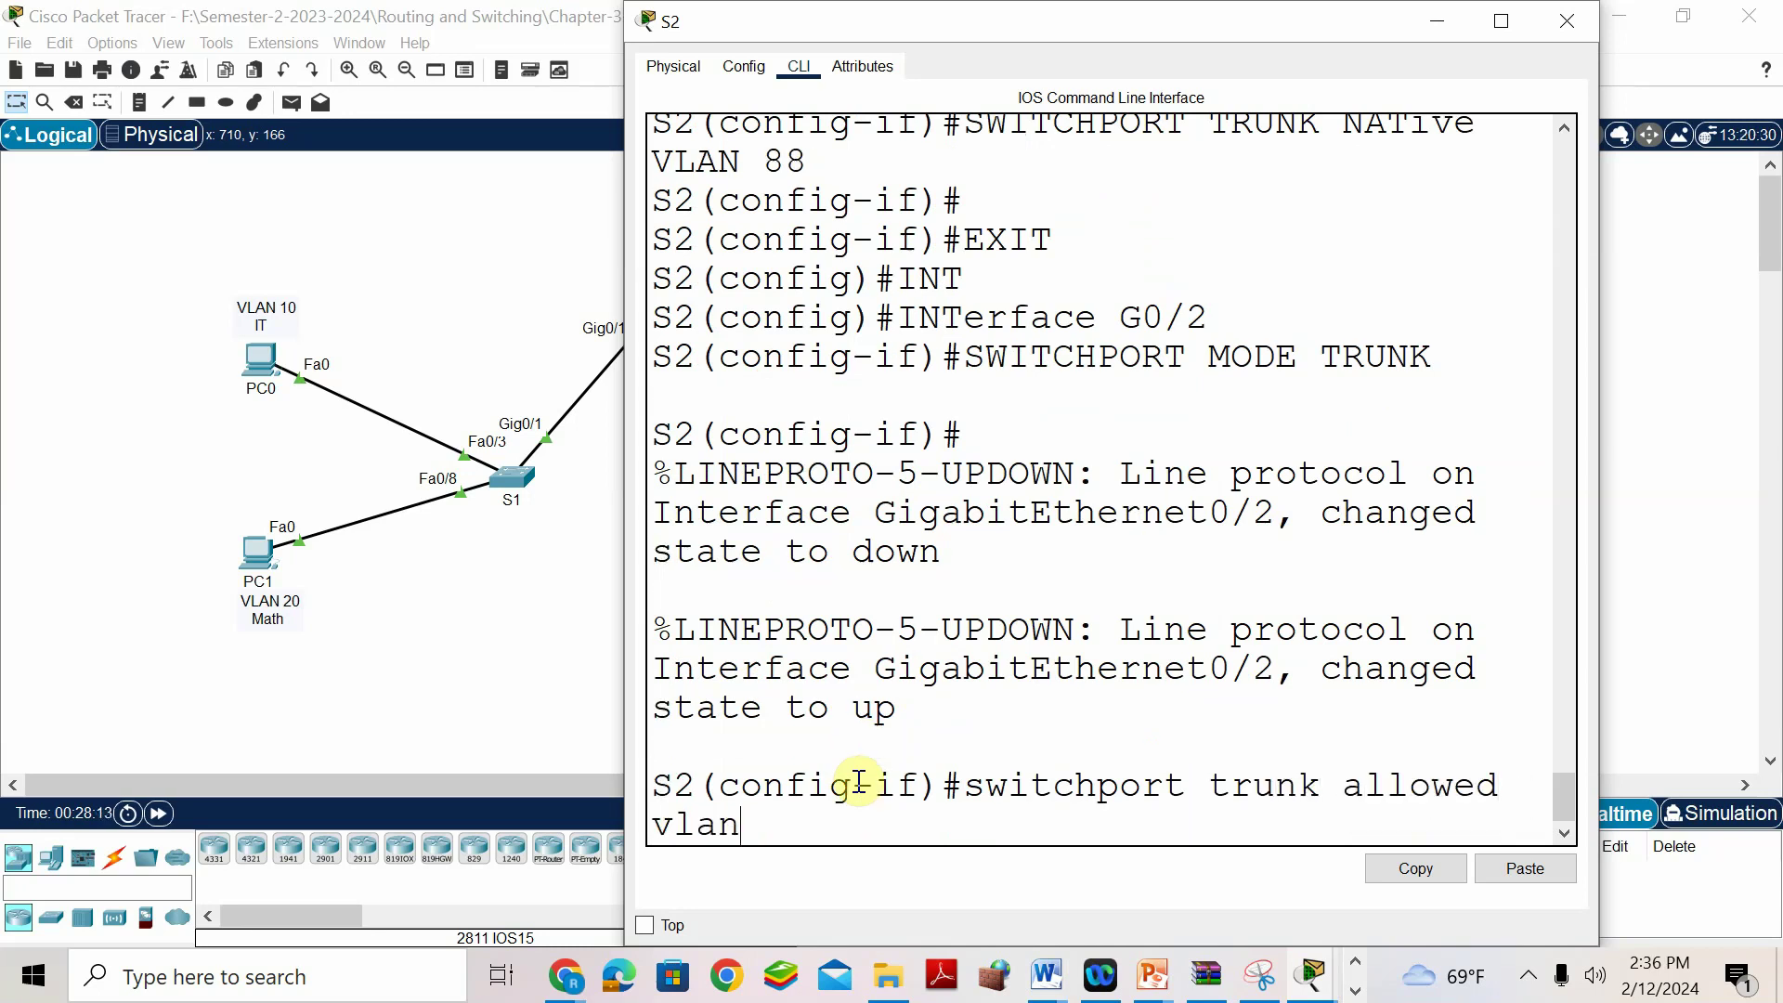
{"action": "type", "text": " 10,20,66"}
{"action": "key", "text": "Return"}
Set native VLAN 88 on S2's G0/2 trunk with switchport trunk native vlan.
{"action": "type", "text": "swi"}
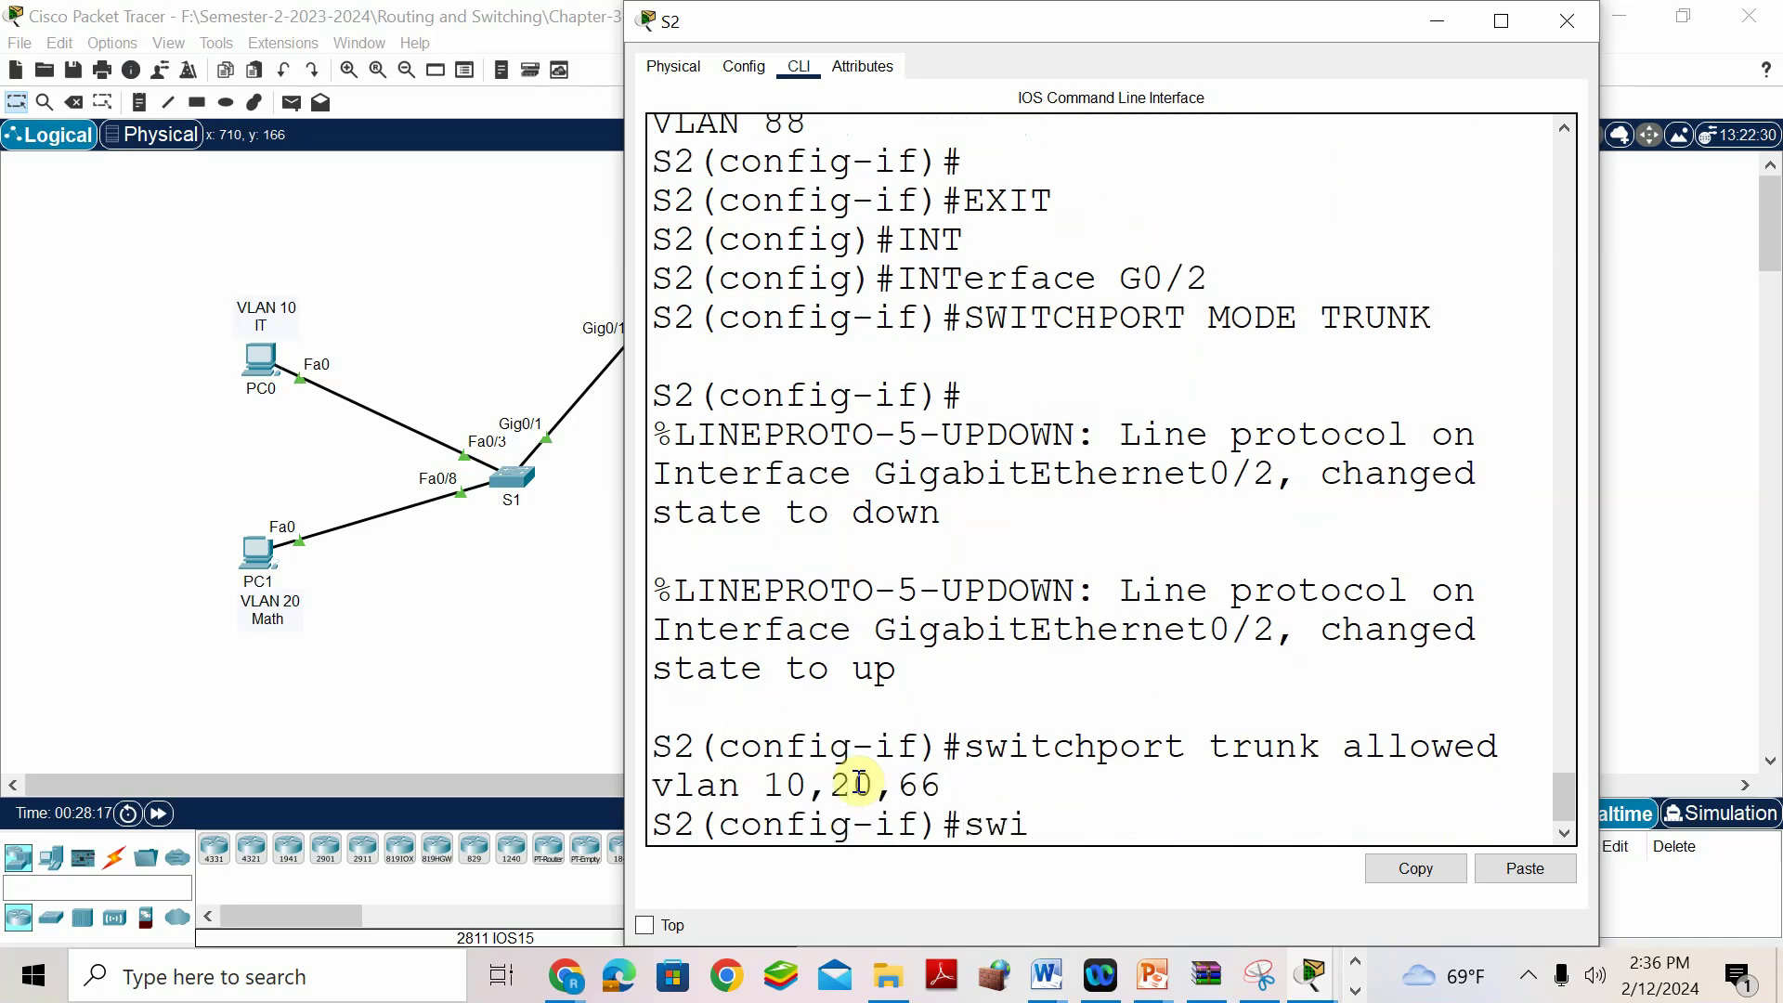
{"action": "type", "text": "tchport tr"}
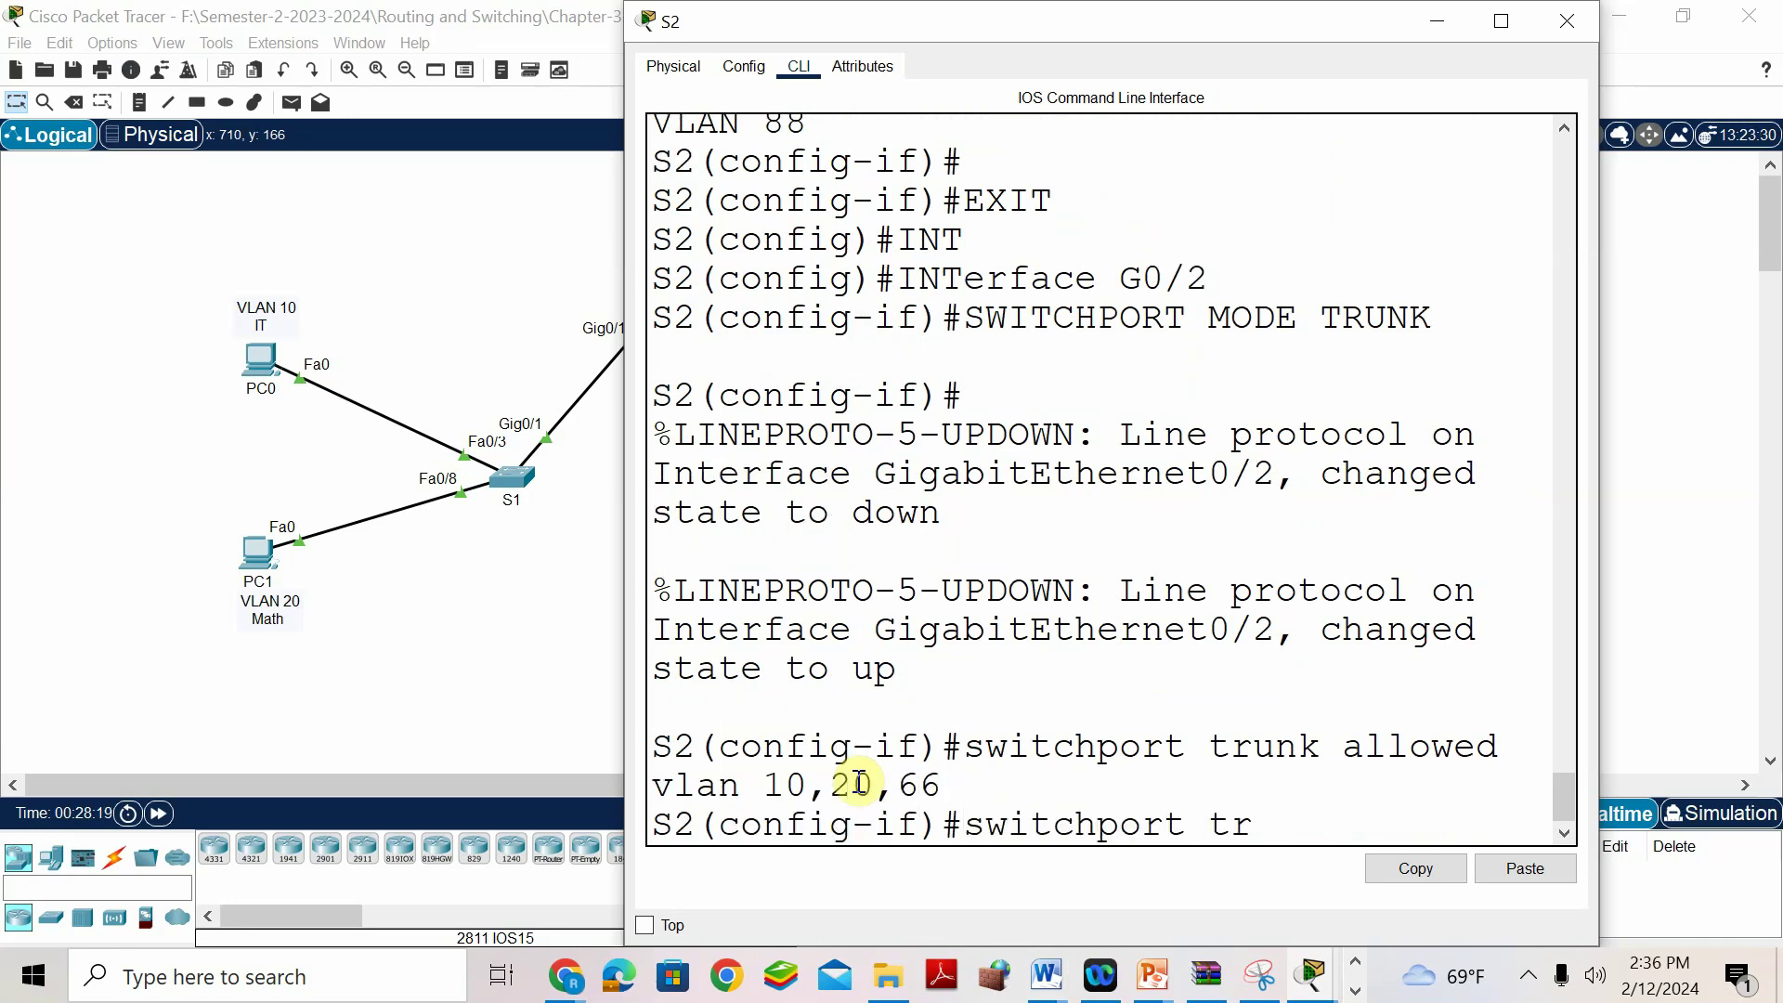
{"action": "type", "text": "unk nativ"}
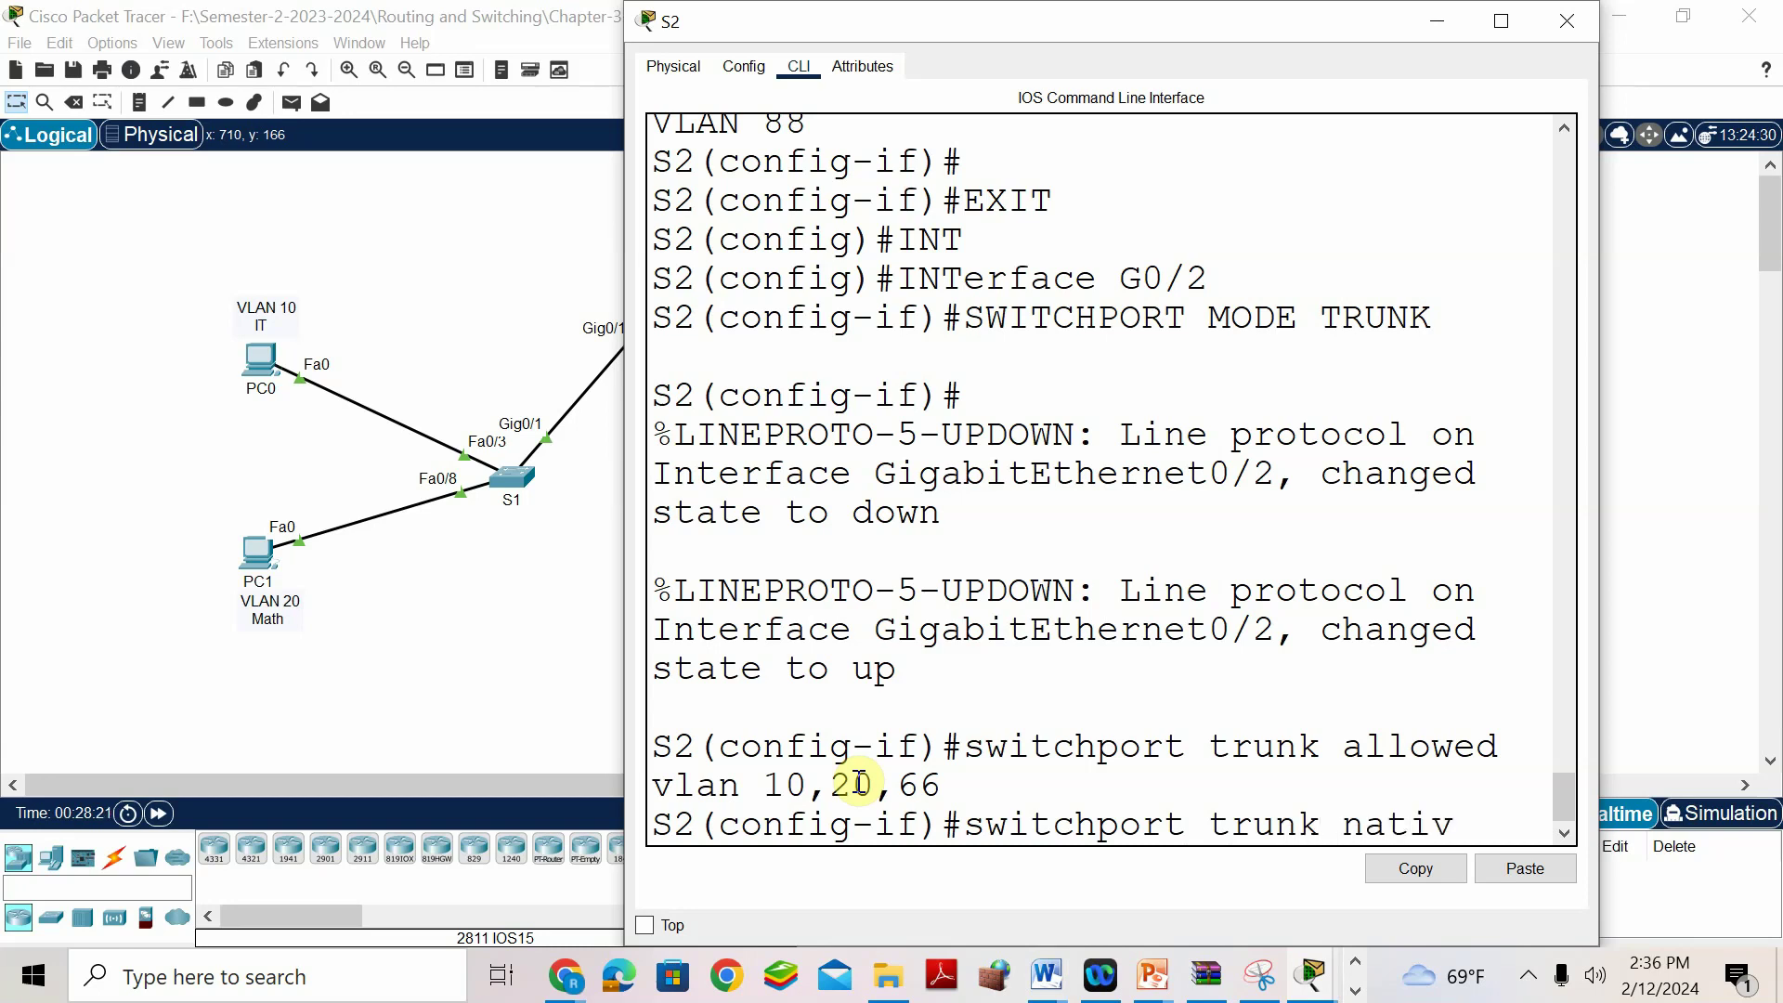
{"action": "type", "text": "e vlan"}
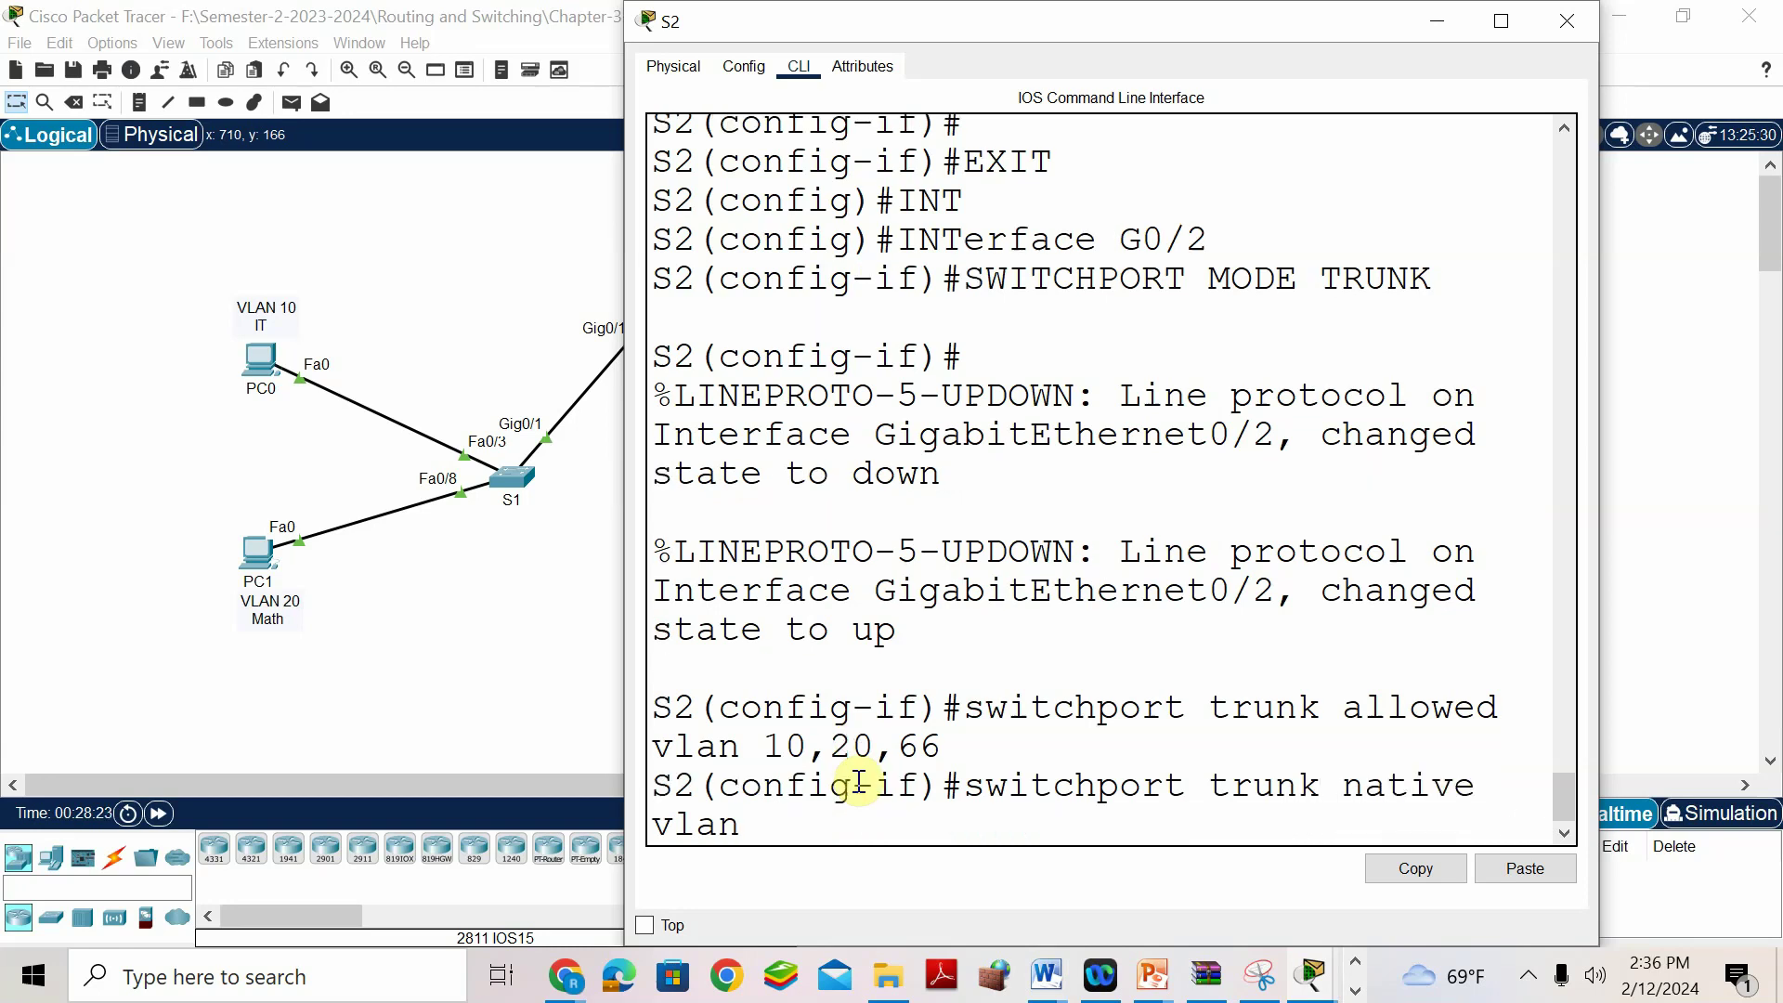
{"action": "type", "text": " 88"}
{"action": "key", "text": "Return"}
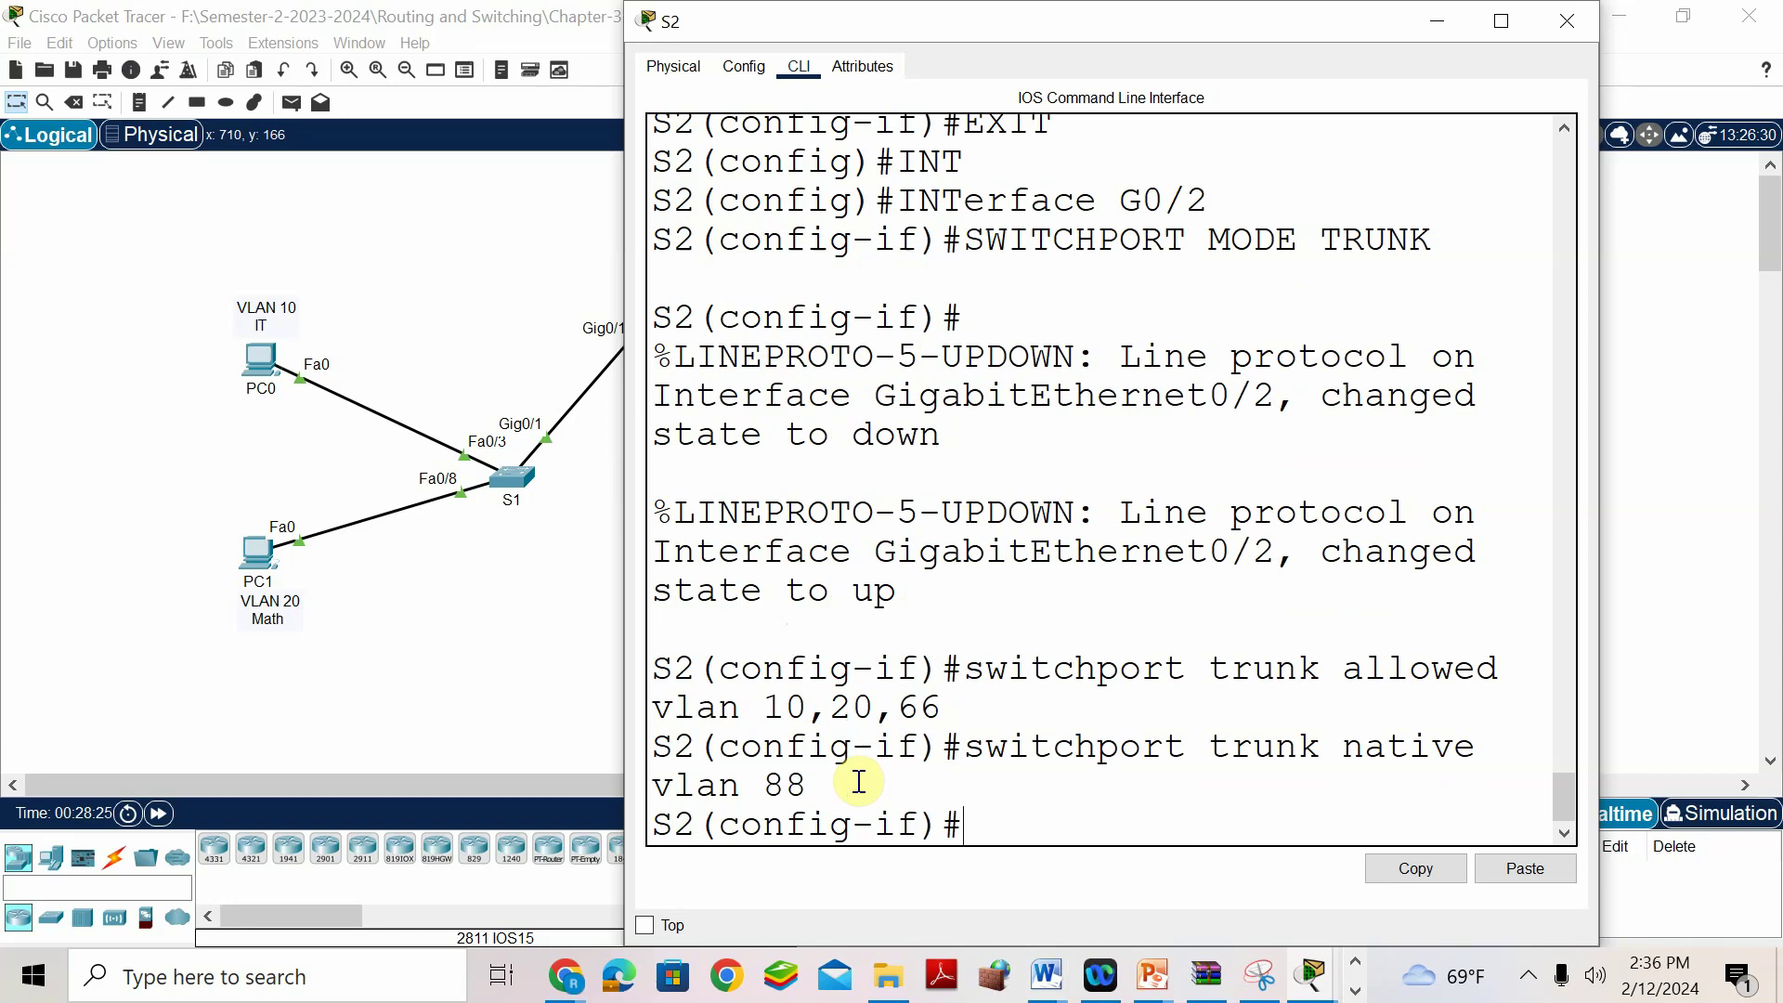
Open S3's CLI from the topology, exit interface range configuration, and enter interface configuration for g0/1.
{"action": "left_click", "coordinate": [446, 698]}
{"action": "left_click", "coordinate": [876, 472]}
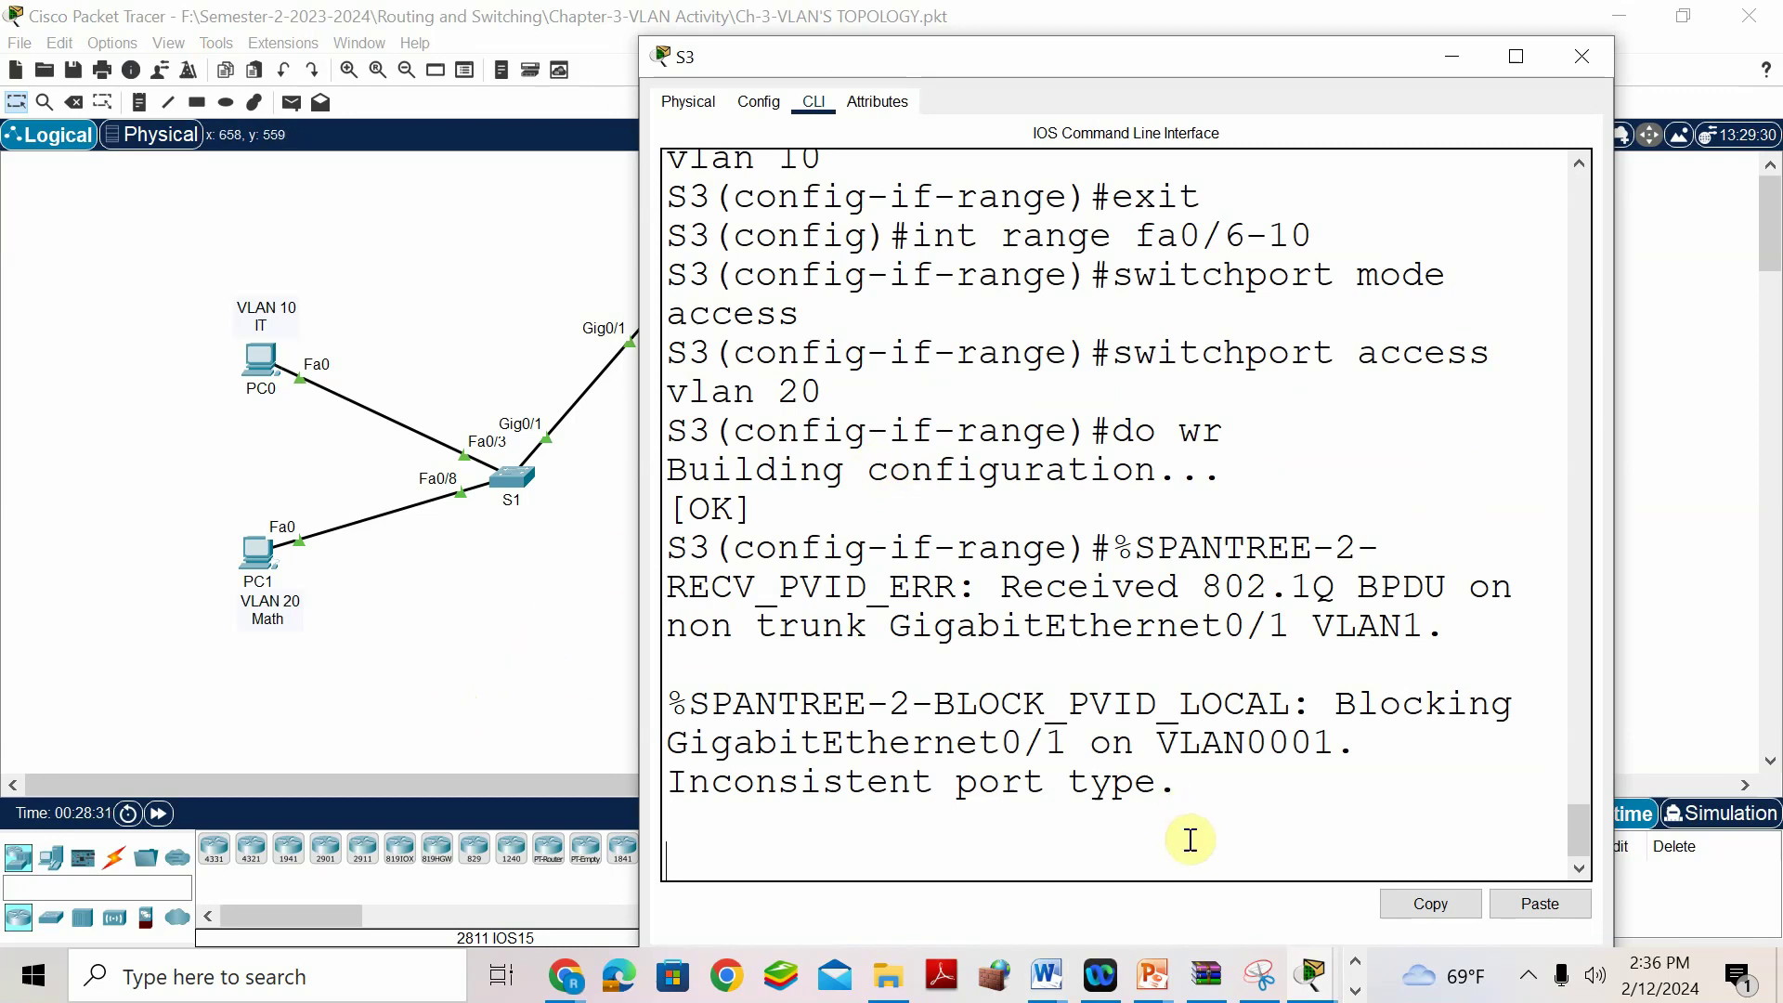
{"action": "key", "text": "Return"}
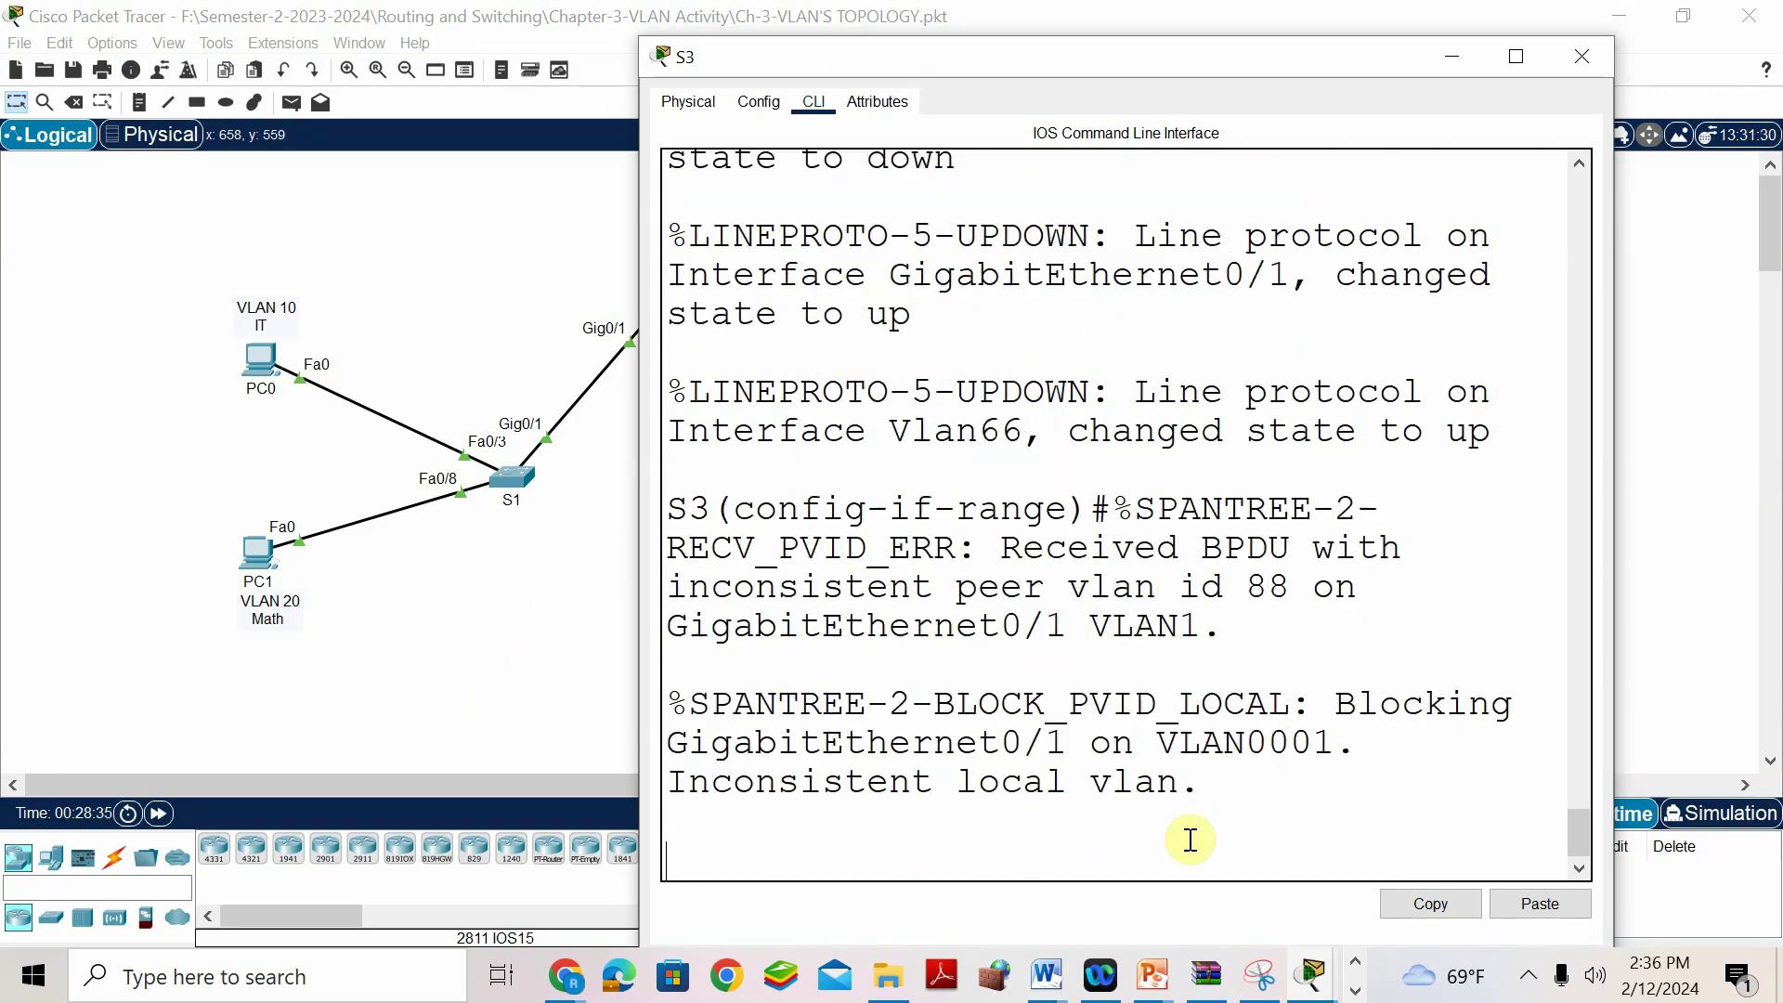
{"action": "key", "text": "Return"}
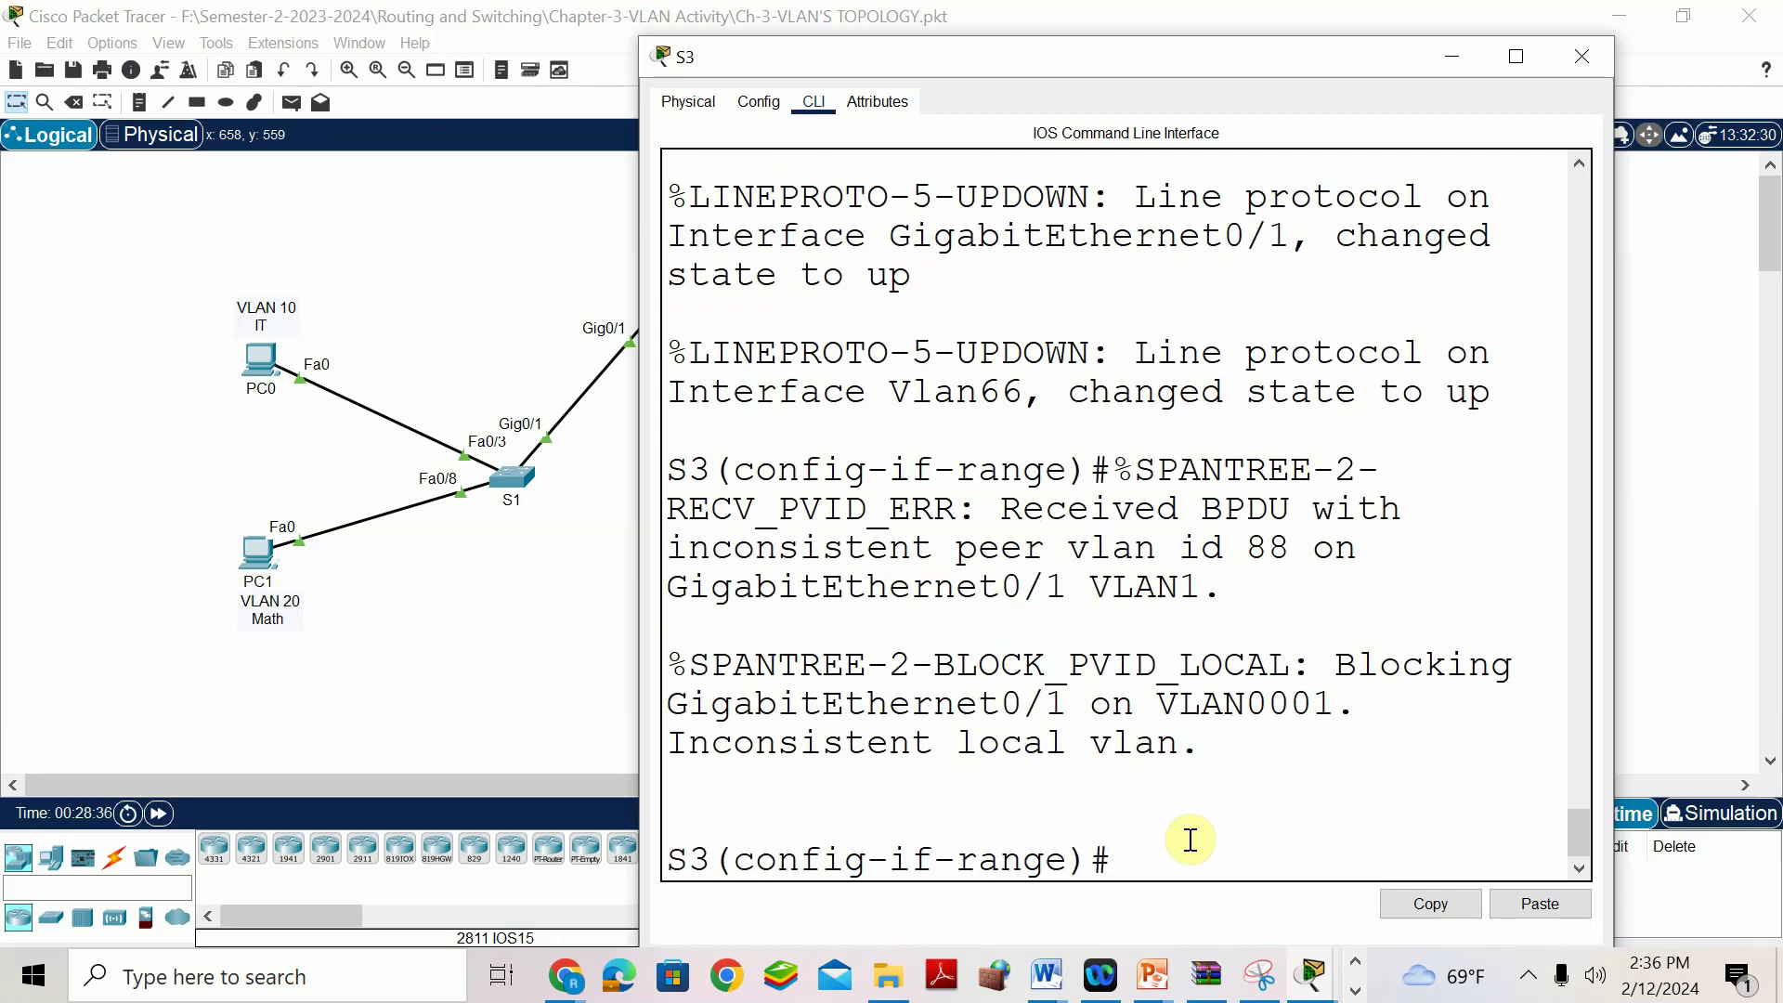
{"action": "type", "text": "exit"}
{"action": "key", "text": "Return"}
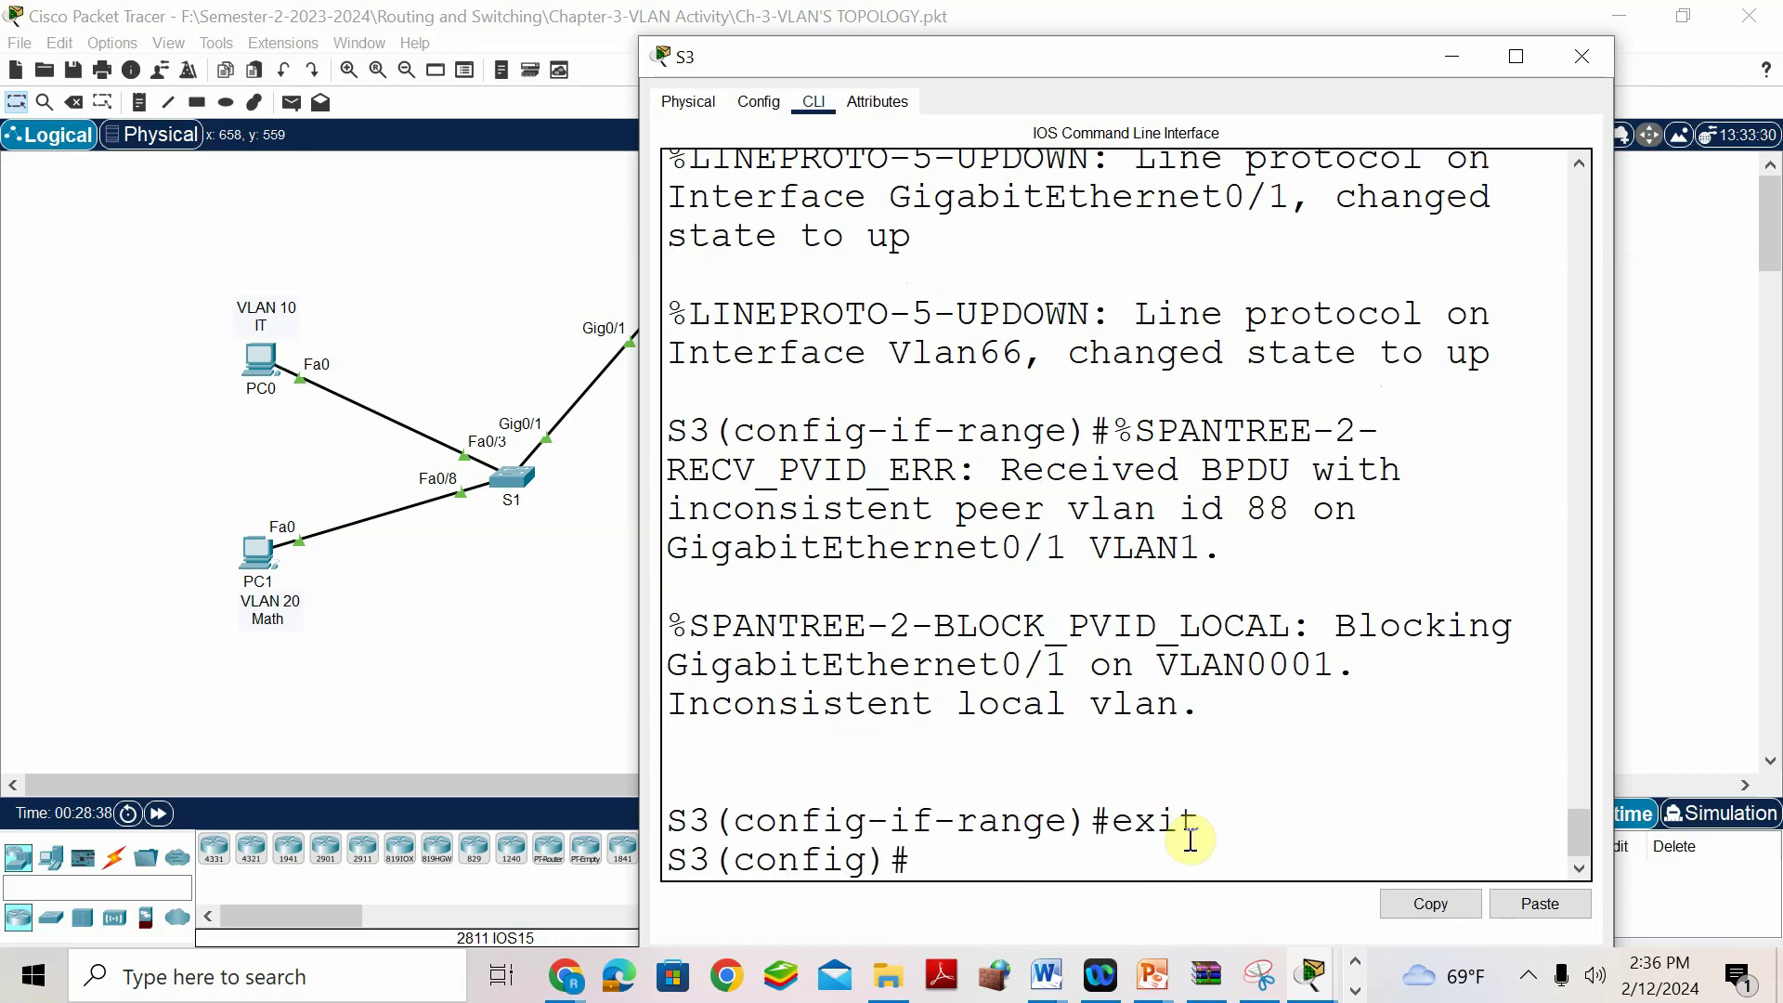
{"action": "type", "text": "int"}
{"action": "left_click", "coordinate": [521, 687]}
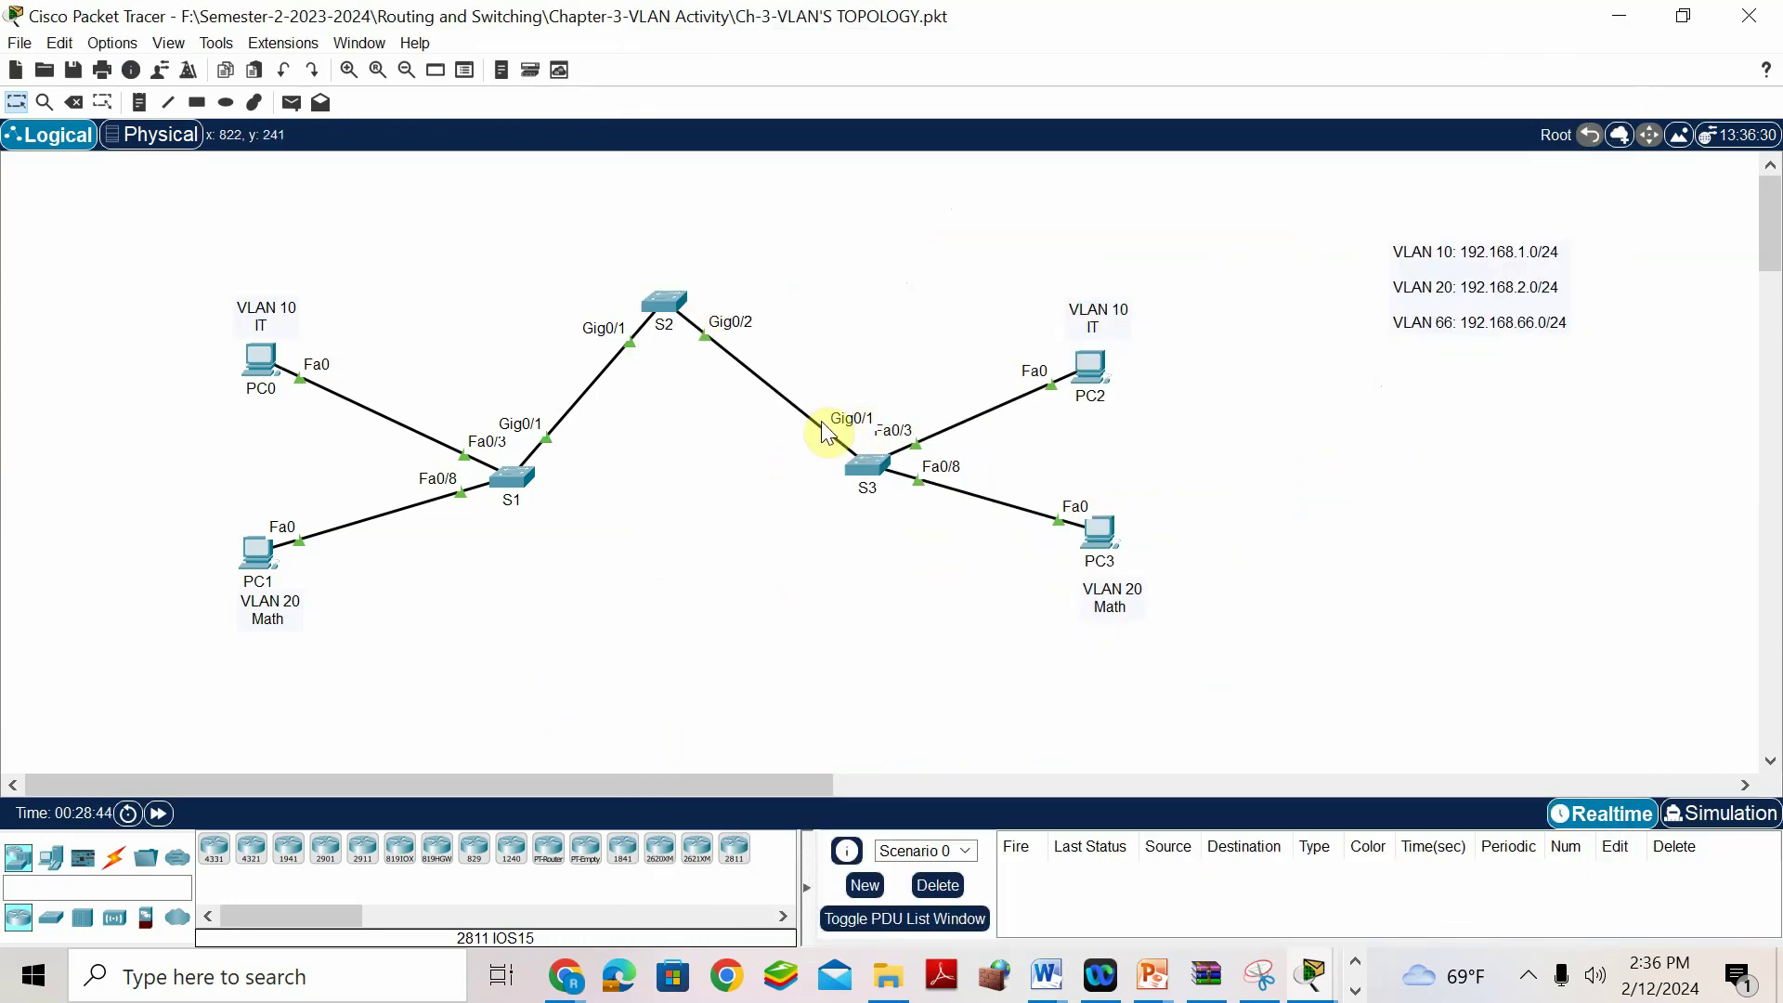
{"action": "left_click", "coordinate": [870, 471]}
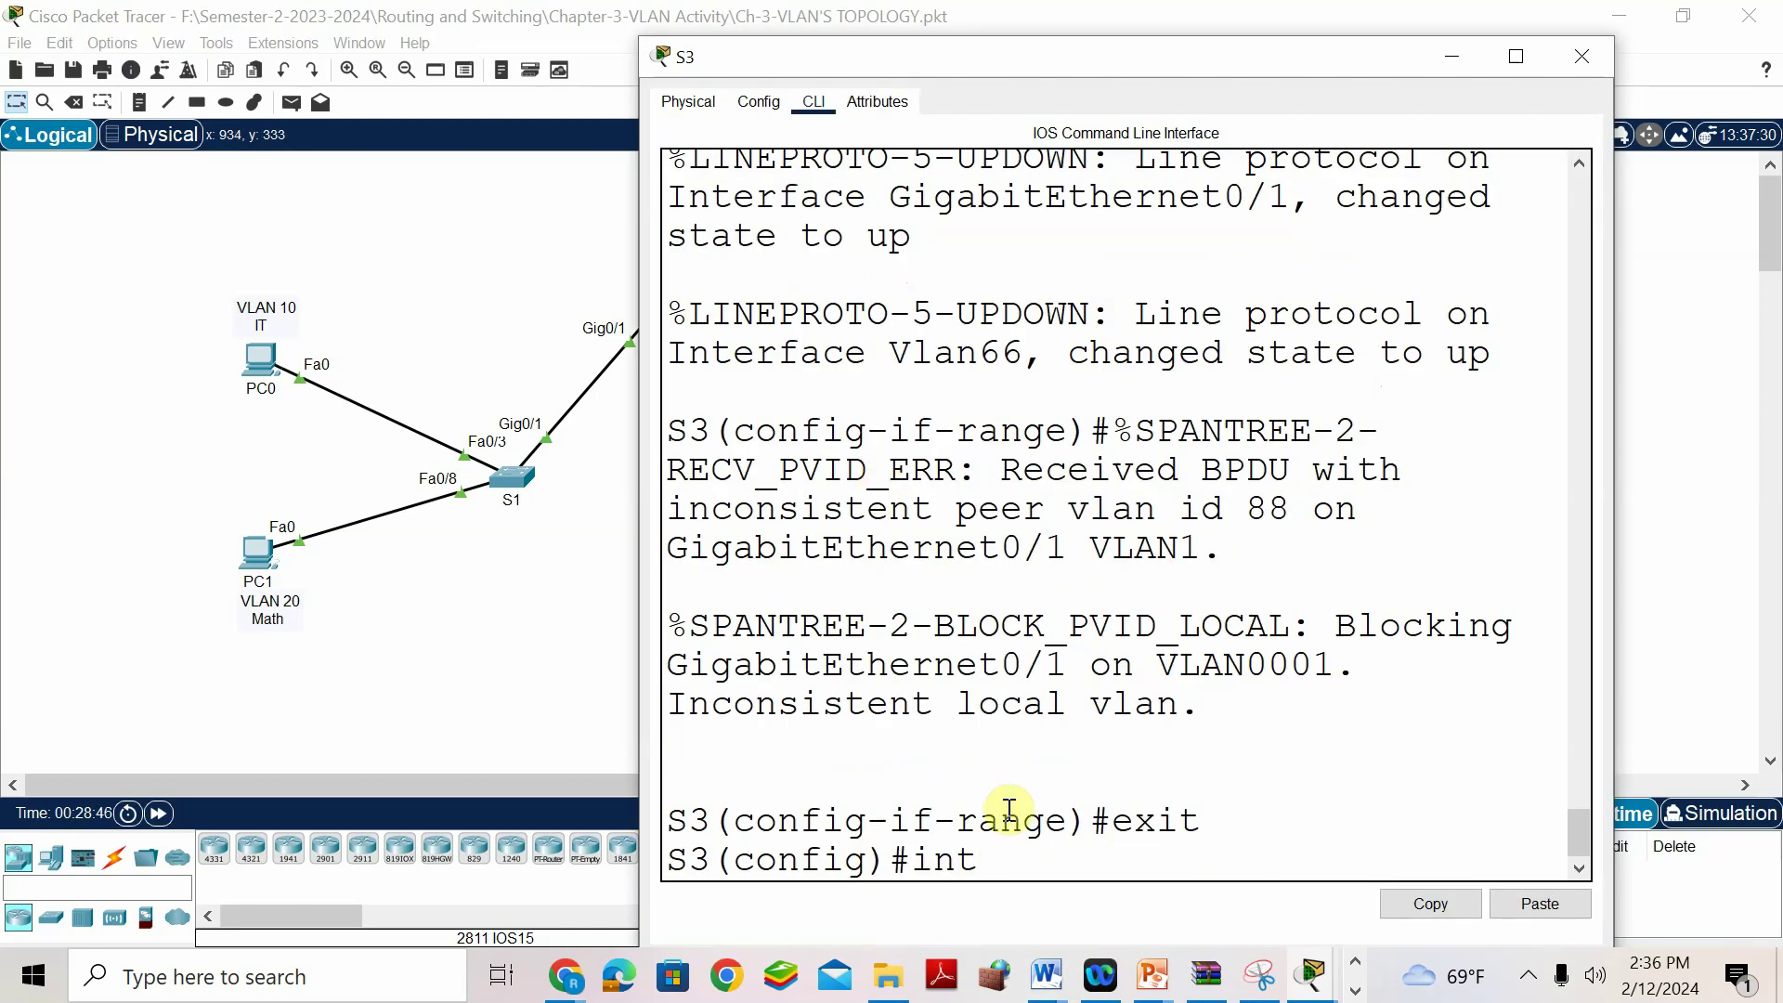
{"action": "type", "text": "g0/1"}
{"action": "key", "text": "Return"}
Set S3's g0/1 interface to trunk mode with switchport mode trunk.
{"action": "type", "text": "switchpo"}
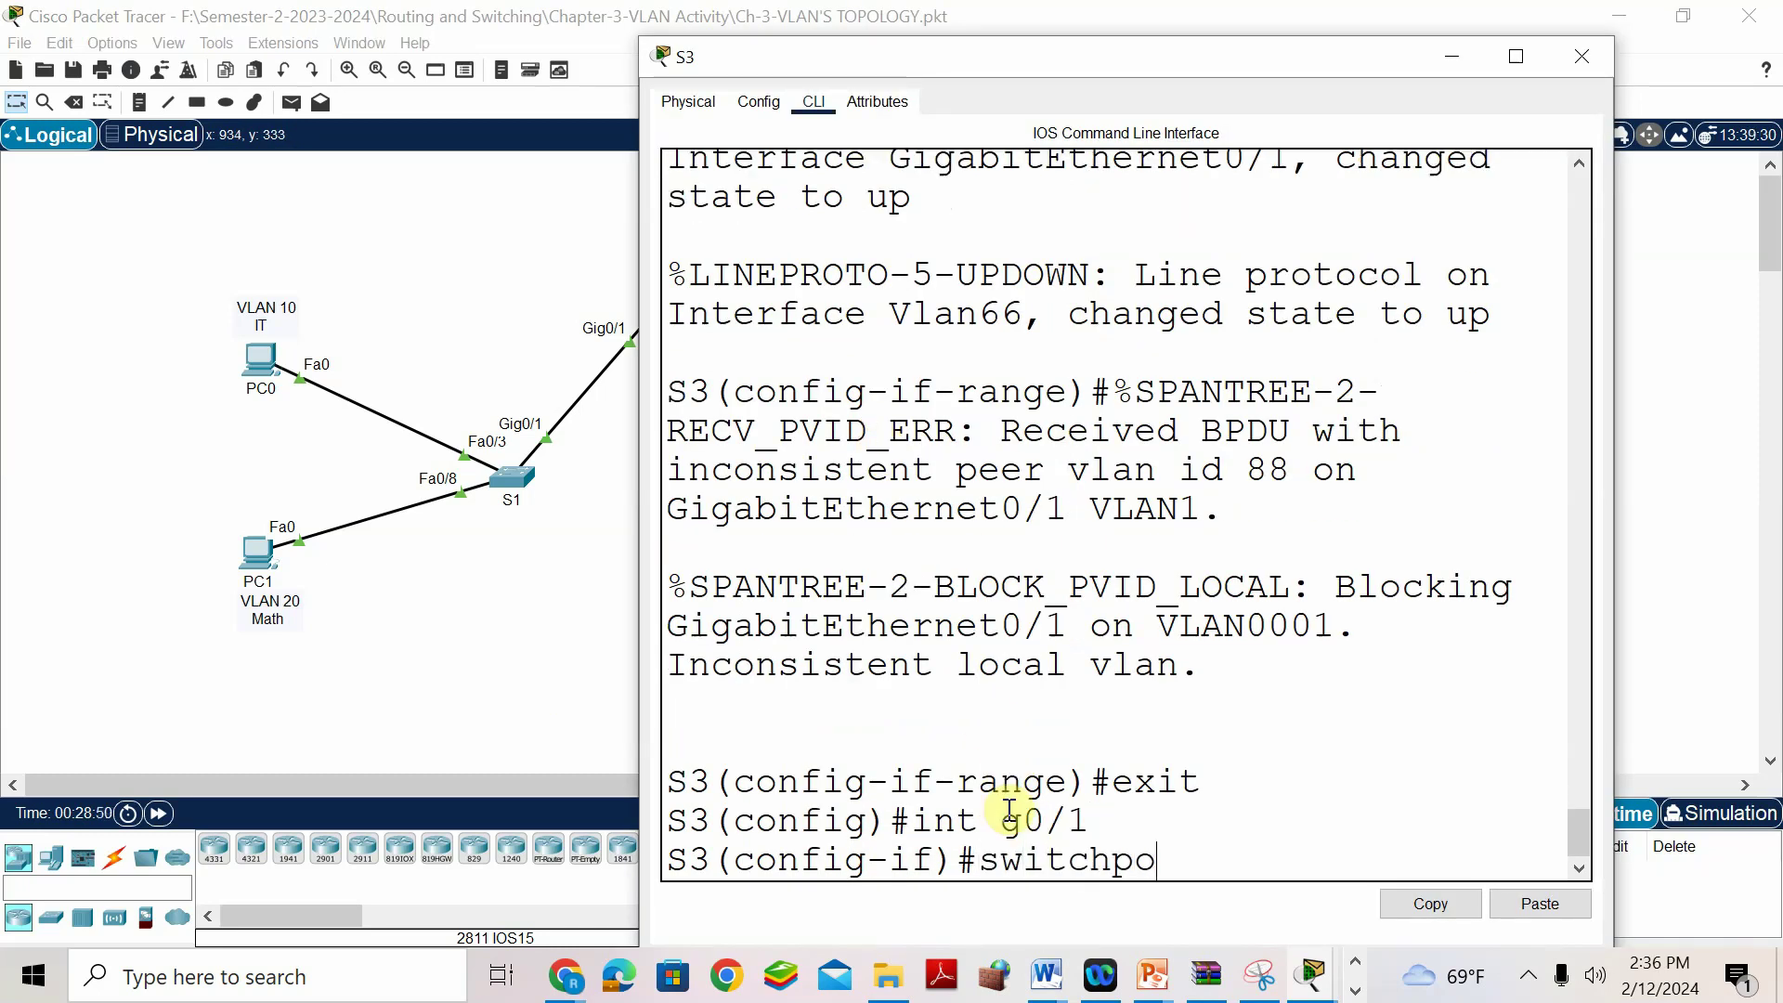
{"action": "type", "text": "rt mode trunk"}
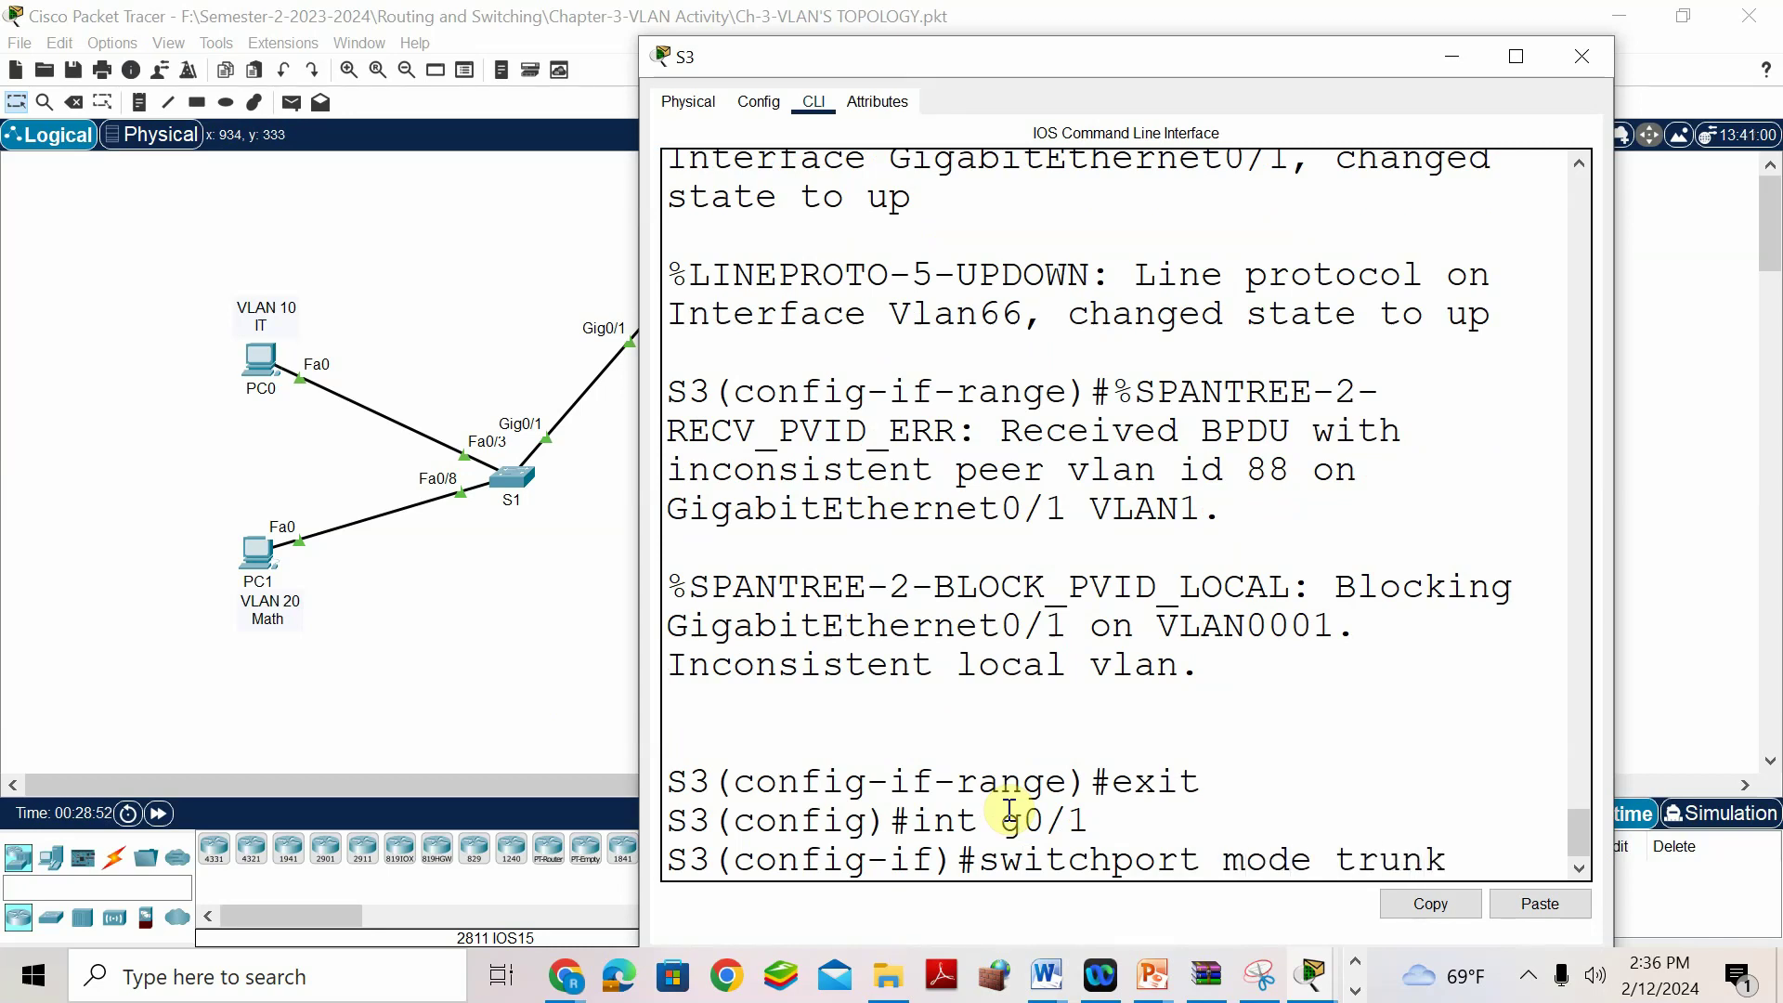
{"action": "key", "text": "Return"}
Allow VLANs 10,20,66 on S3's g0/1 trunk with switchport trunk allowed vlan.
{"action": "type", "text": "swit"}
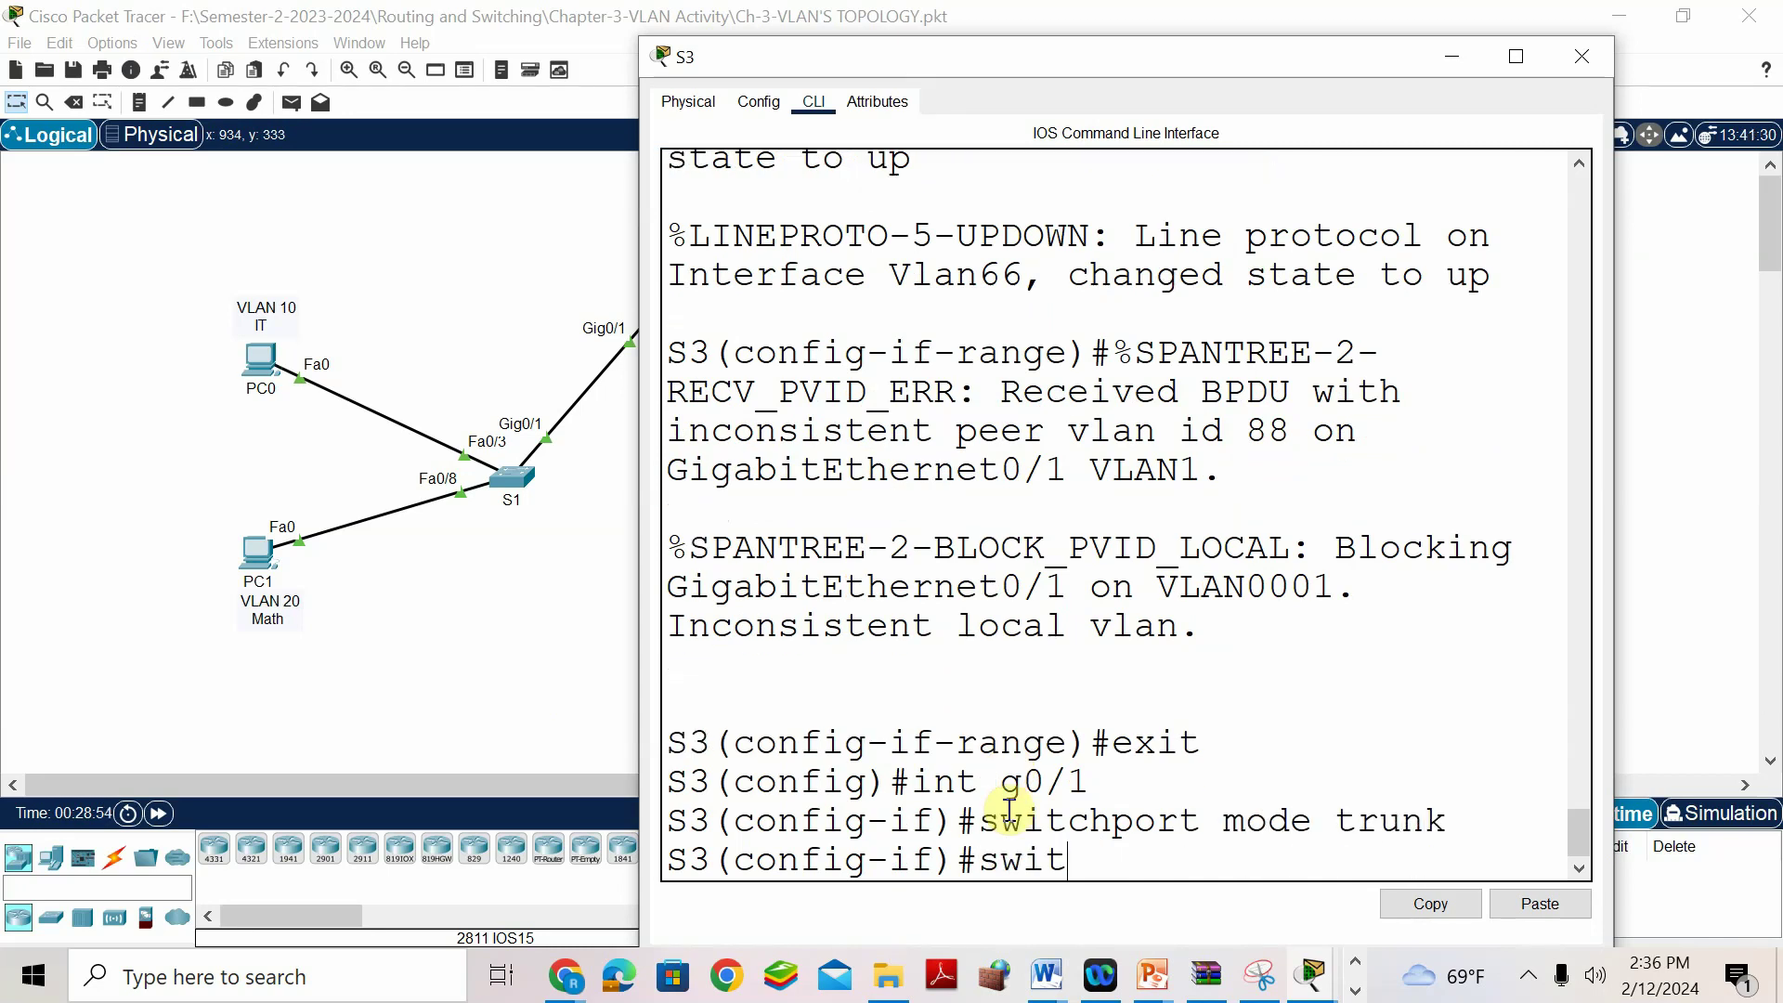
{"action": "type", "text": "chport trunk allowed"}
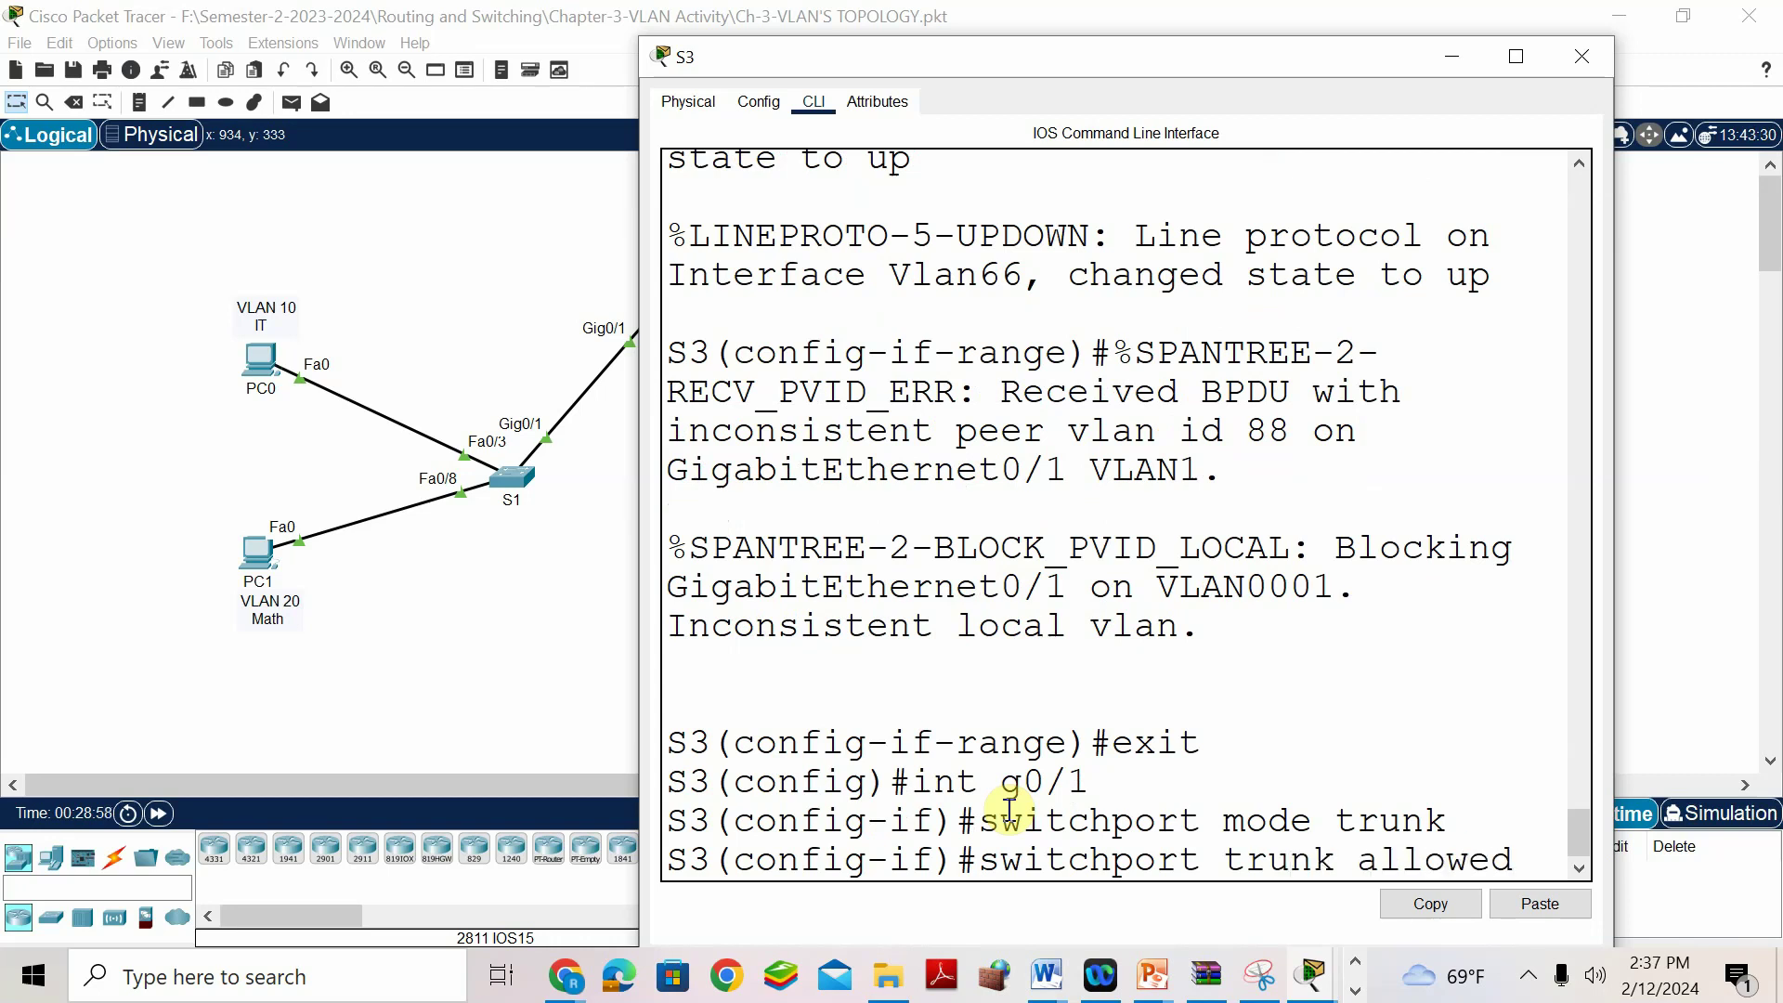
{"action": "type", "text": " vlan 10,2"}
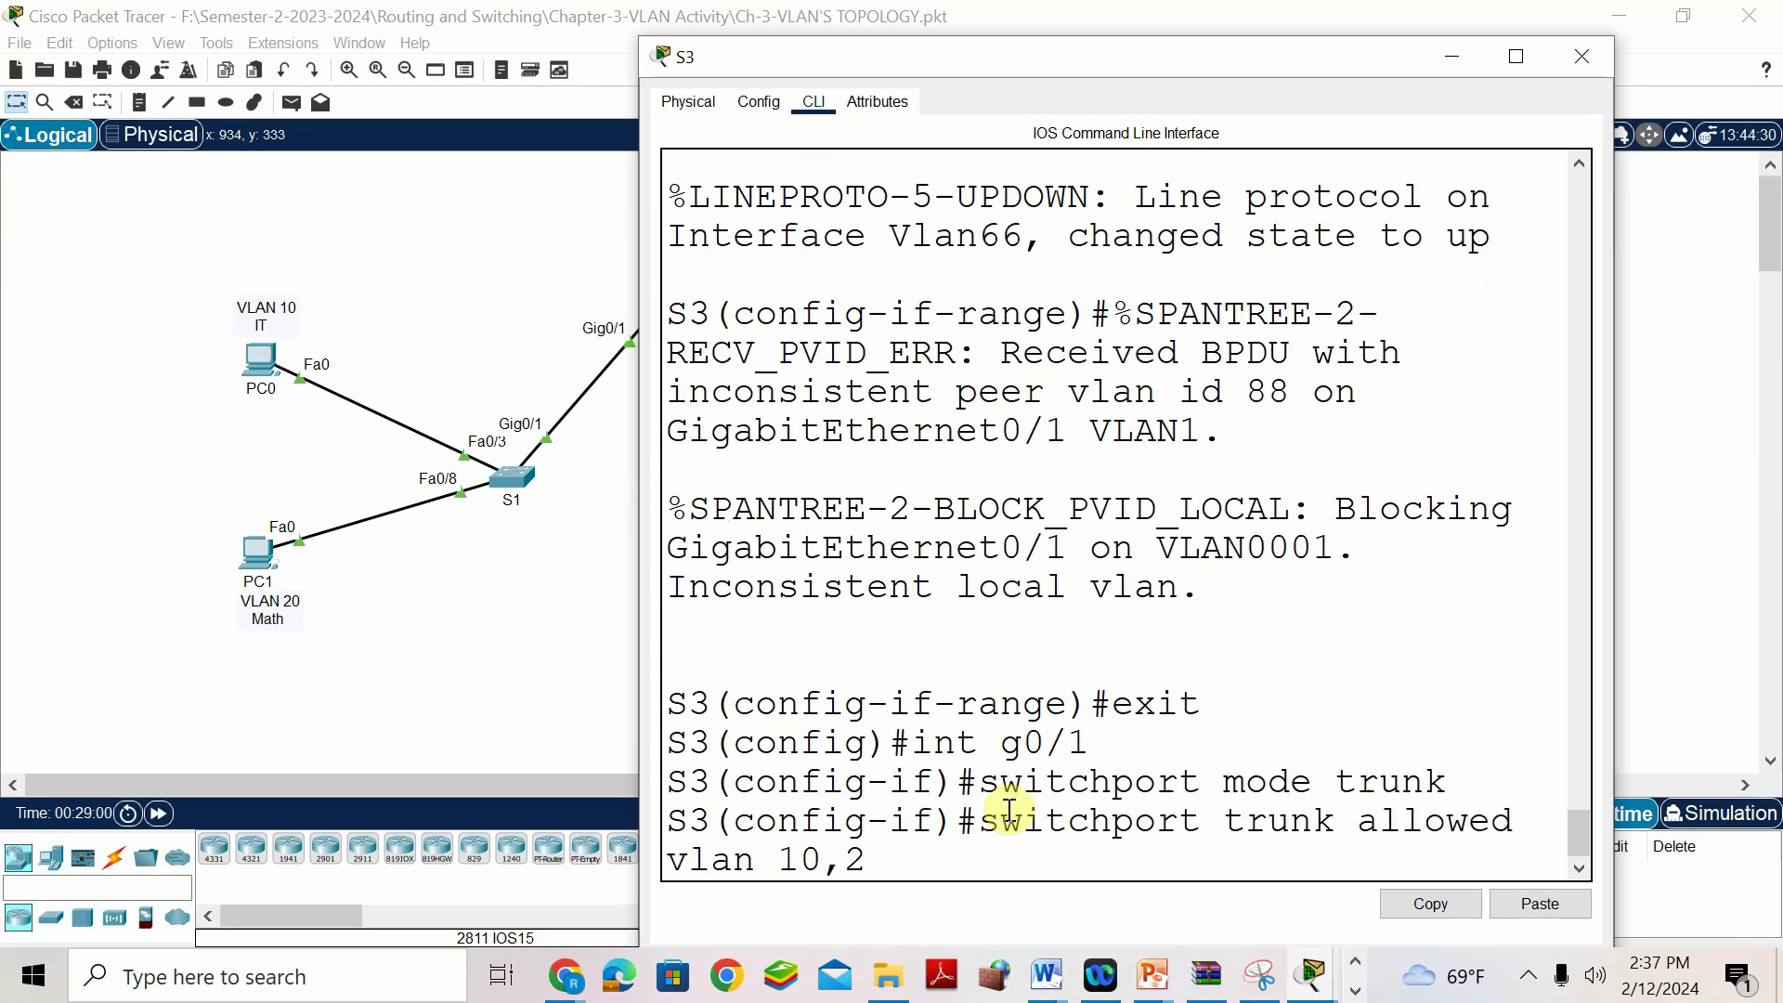
{"action": "type", "text": "0,66"}
{"action": "key", "text": "Return"}
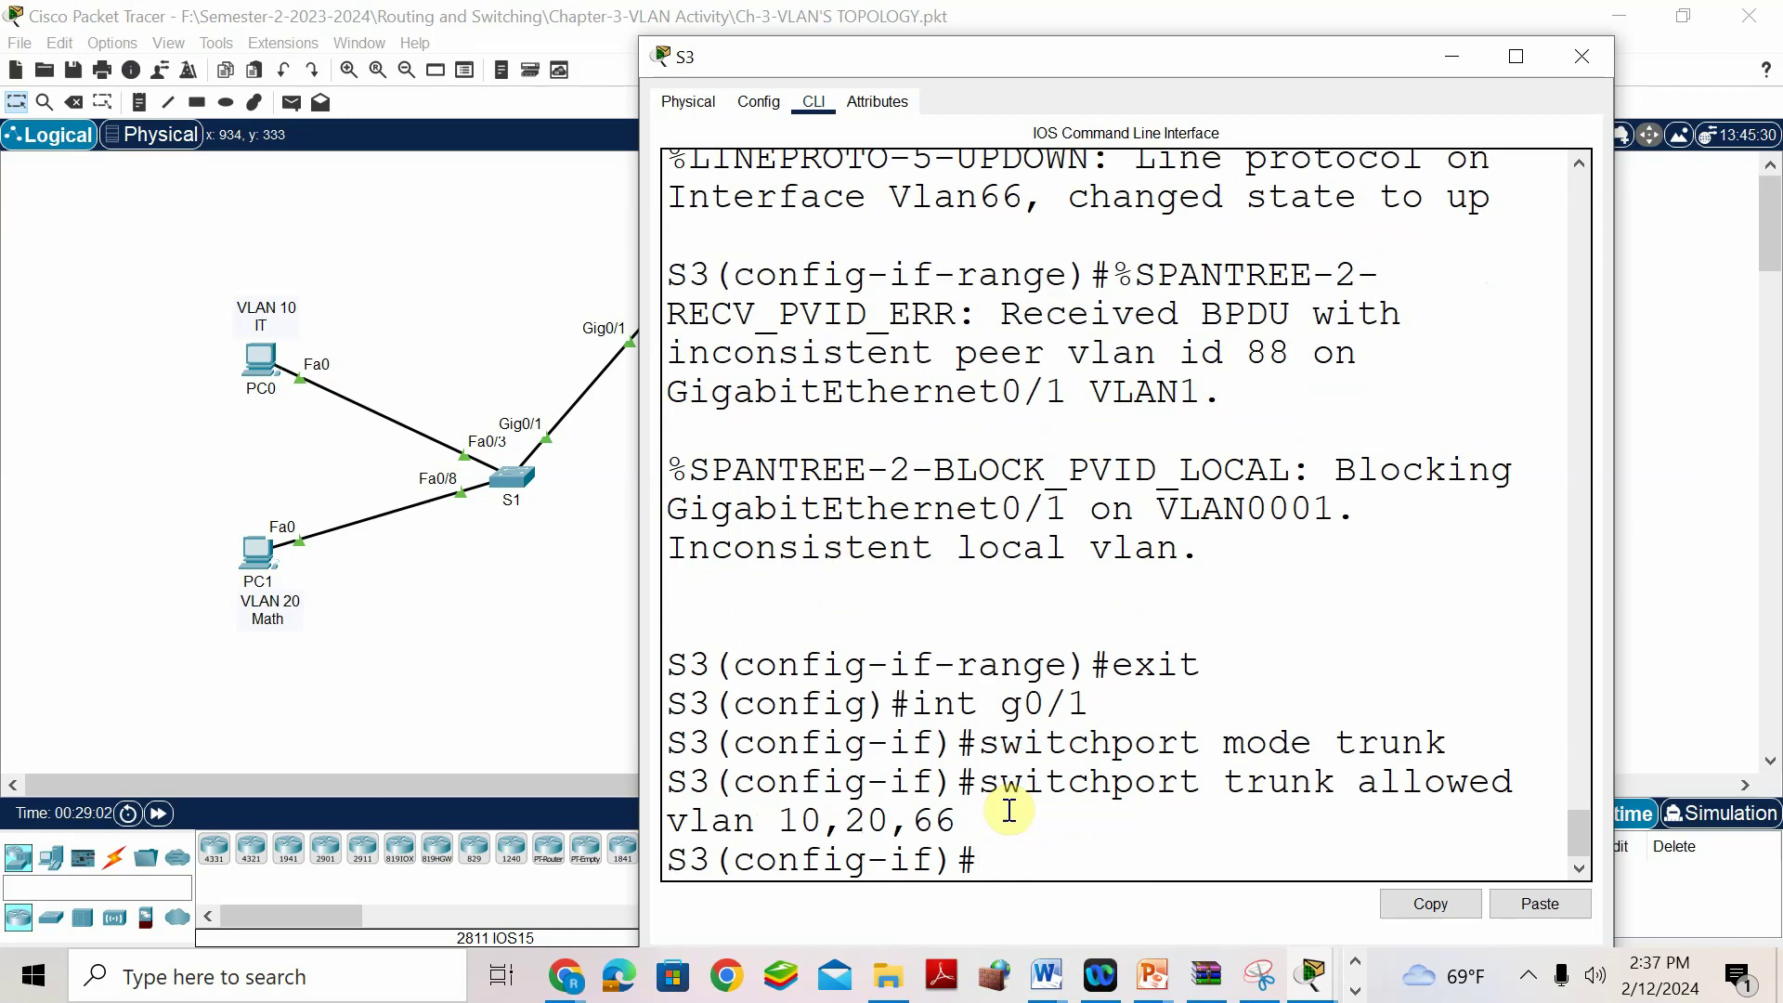
Set native VLAN 88 on S3's g0/1 trunk with switchport trunk native vlan and save the configuration with do wr.
{"action": "type", "text": "switchport"}
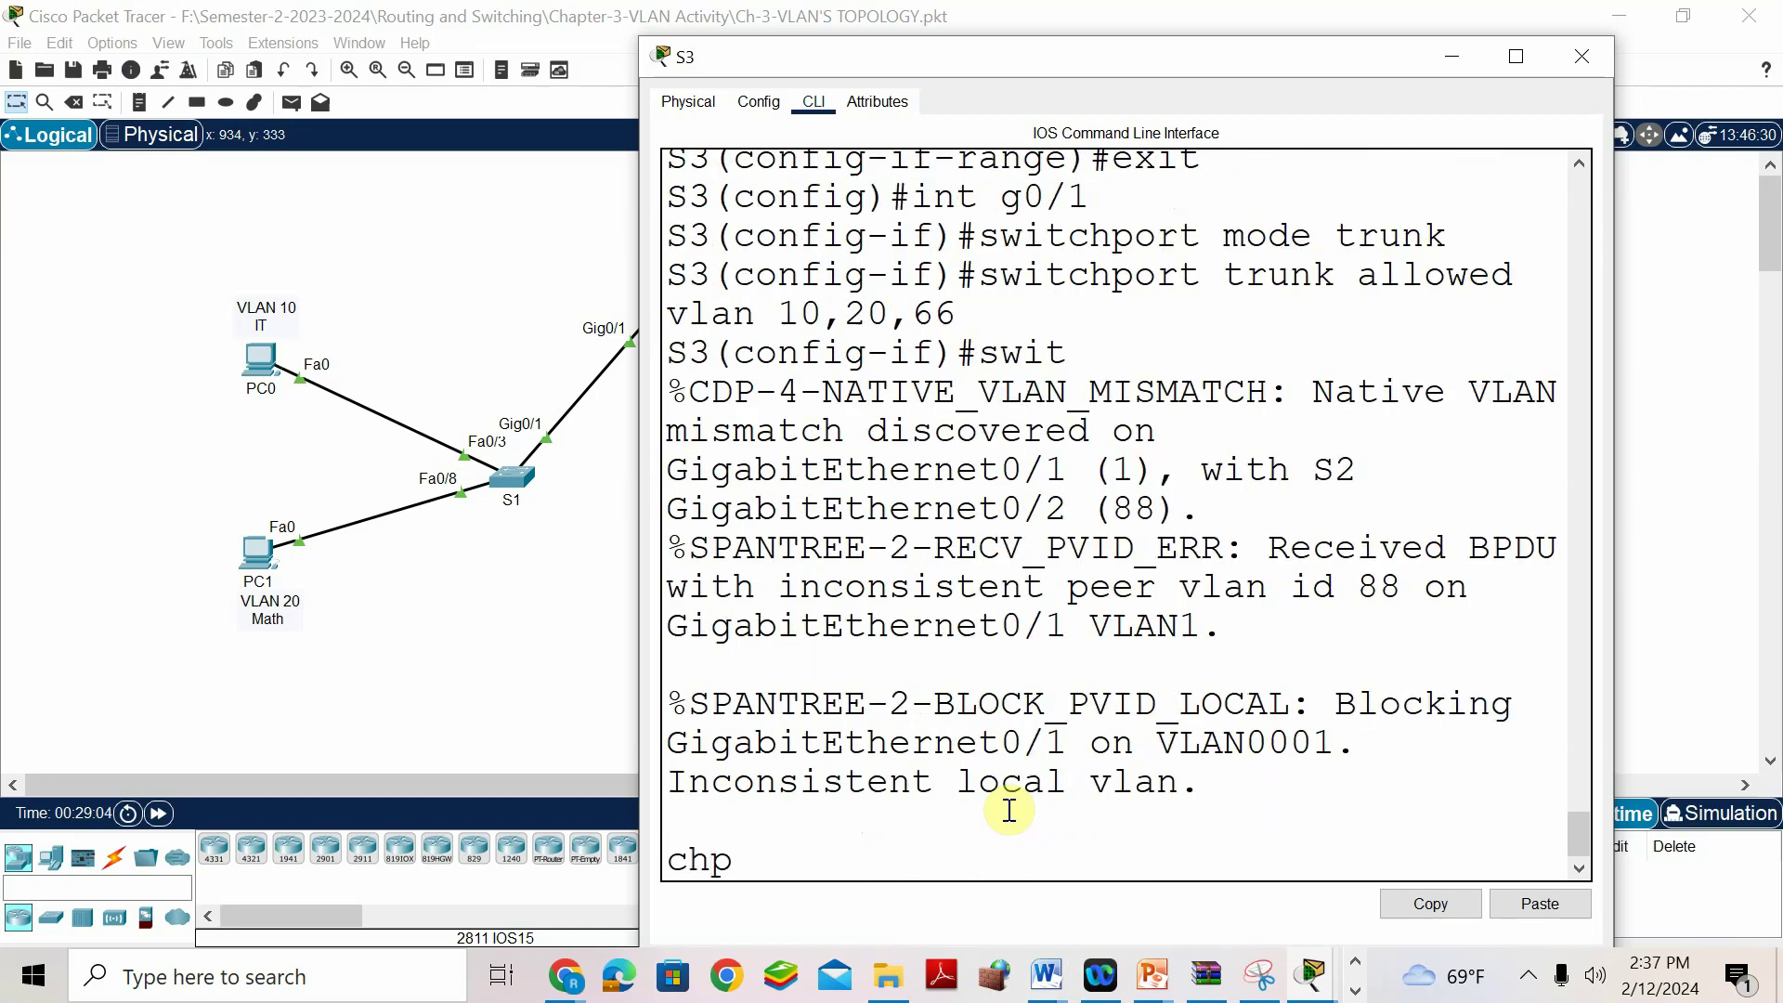
{"action": "type", "text": " trunk na"}
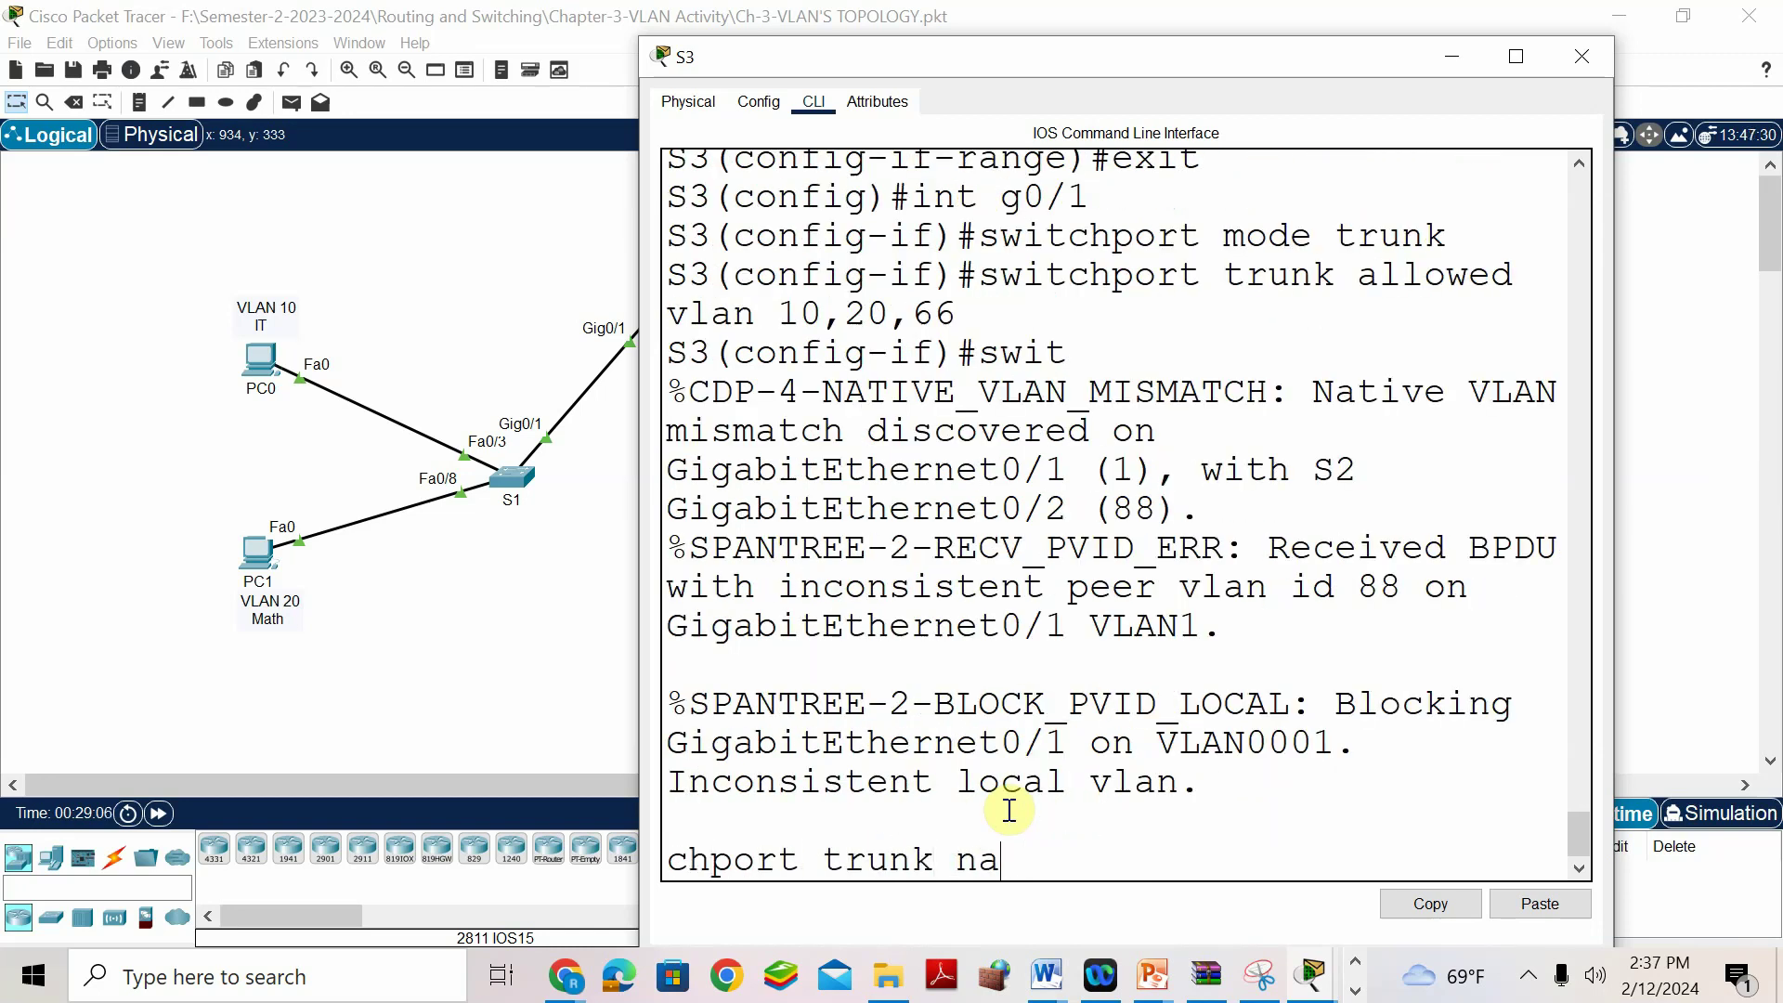
{"action": "type", "text": "tive vlan 88"}
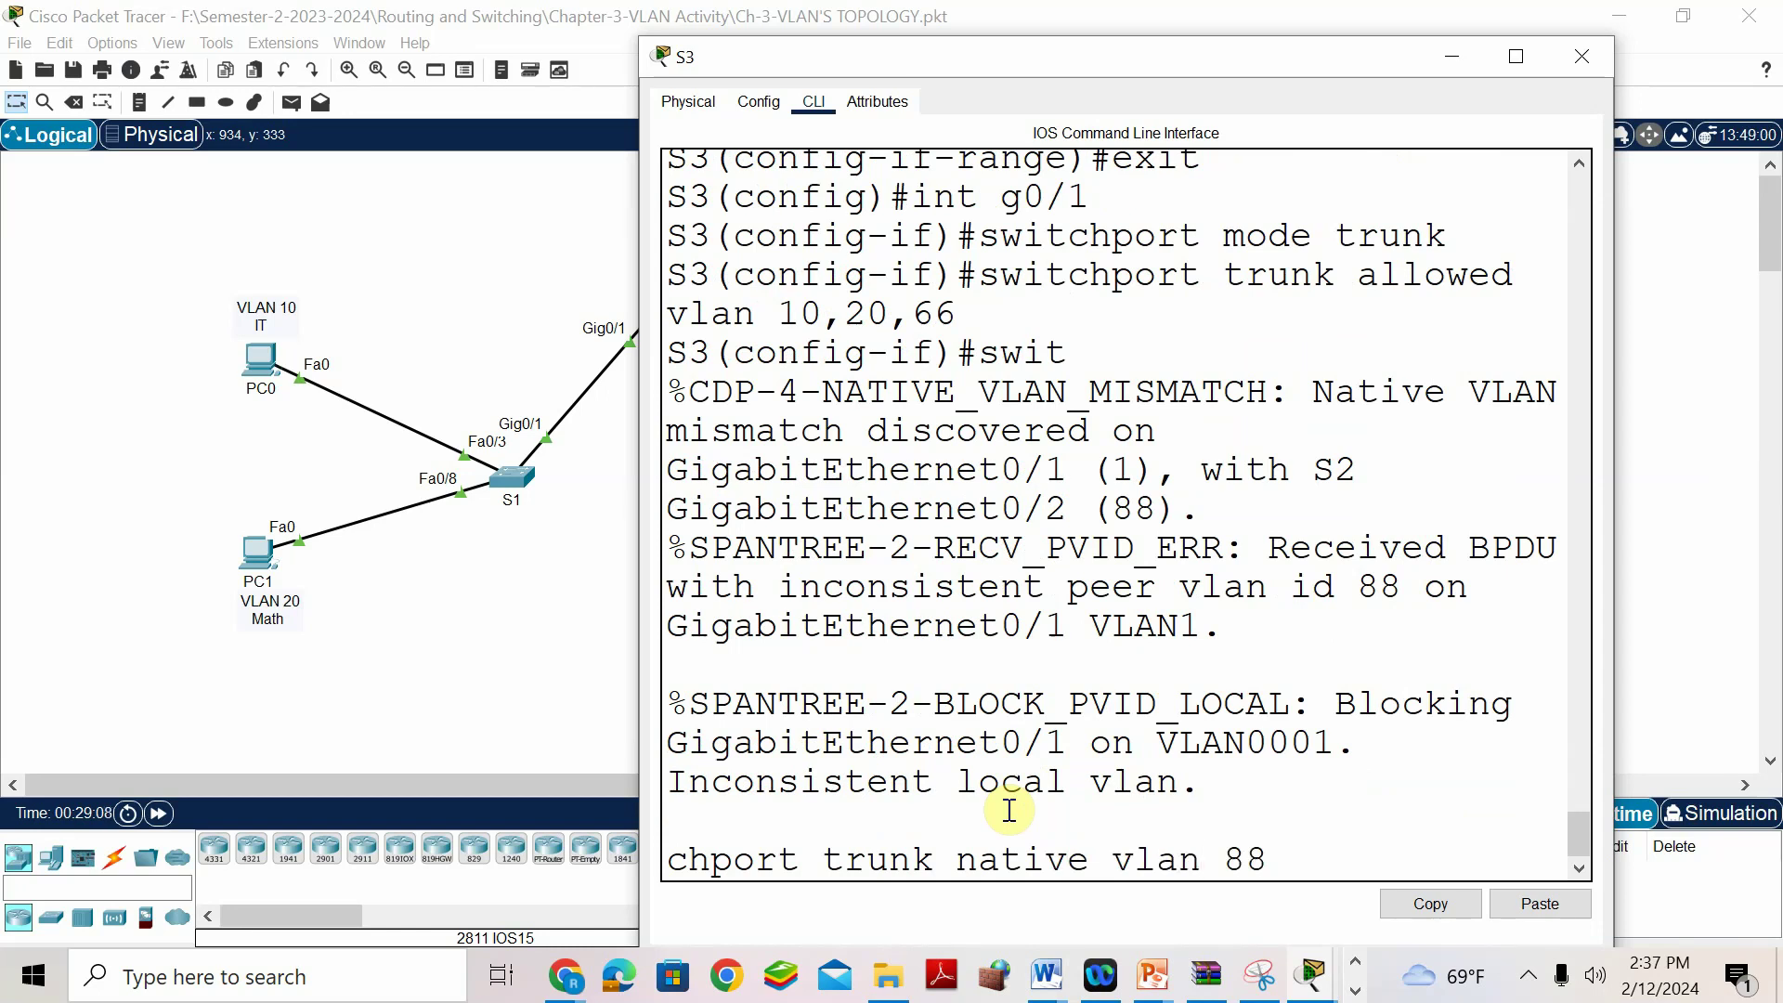
{"action": "key", "text": "Return"}
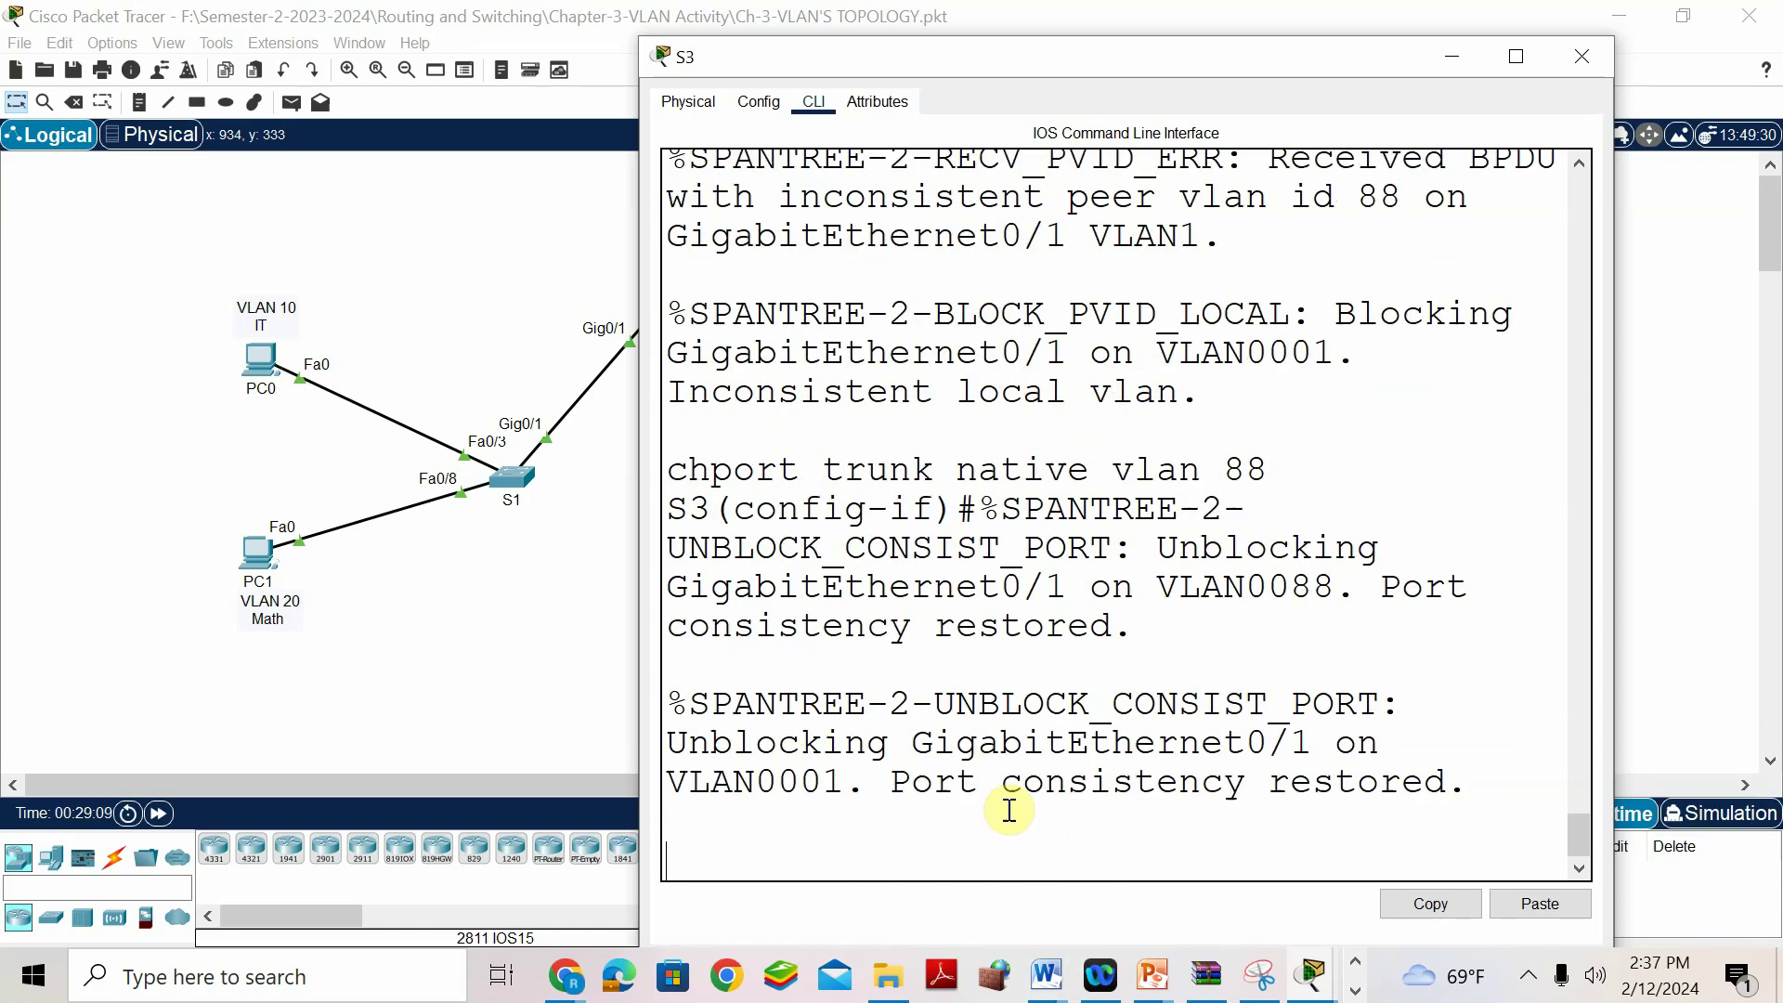
{"action": "type", "text": "do wr"}
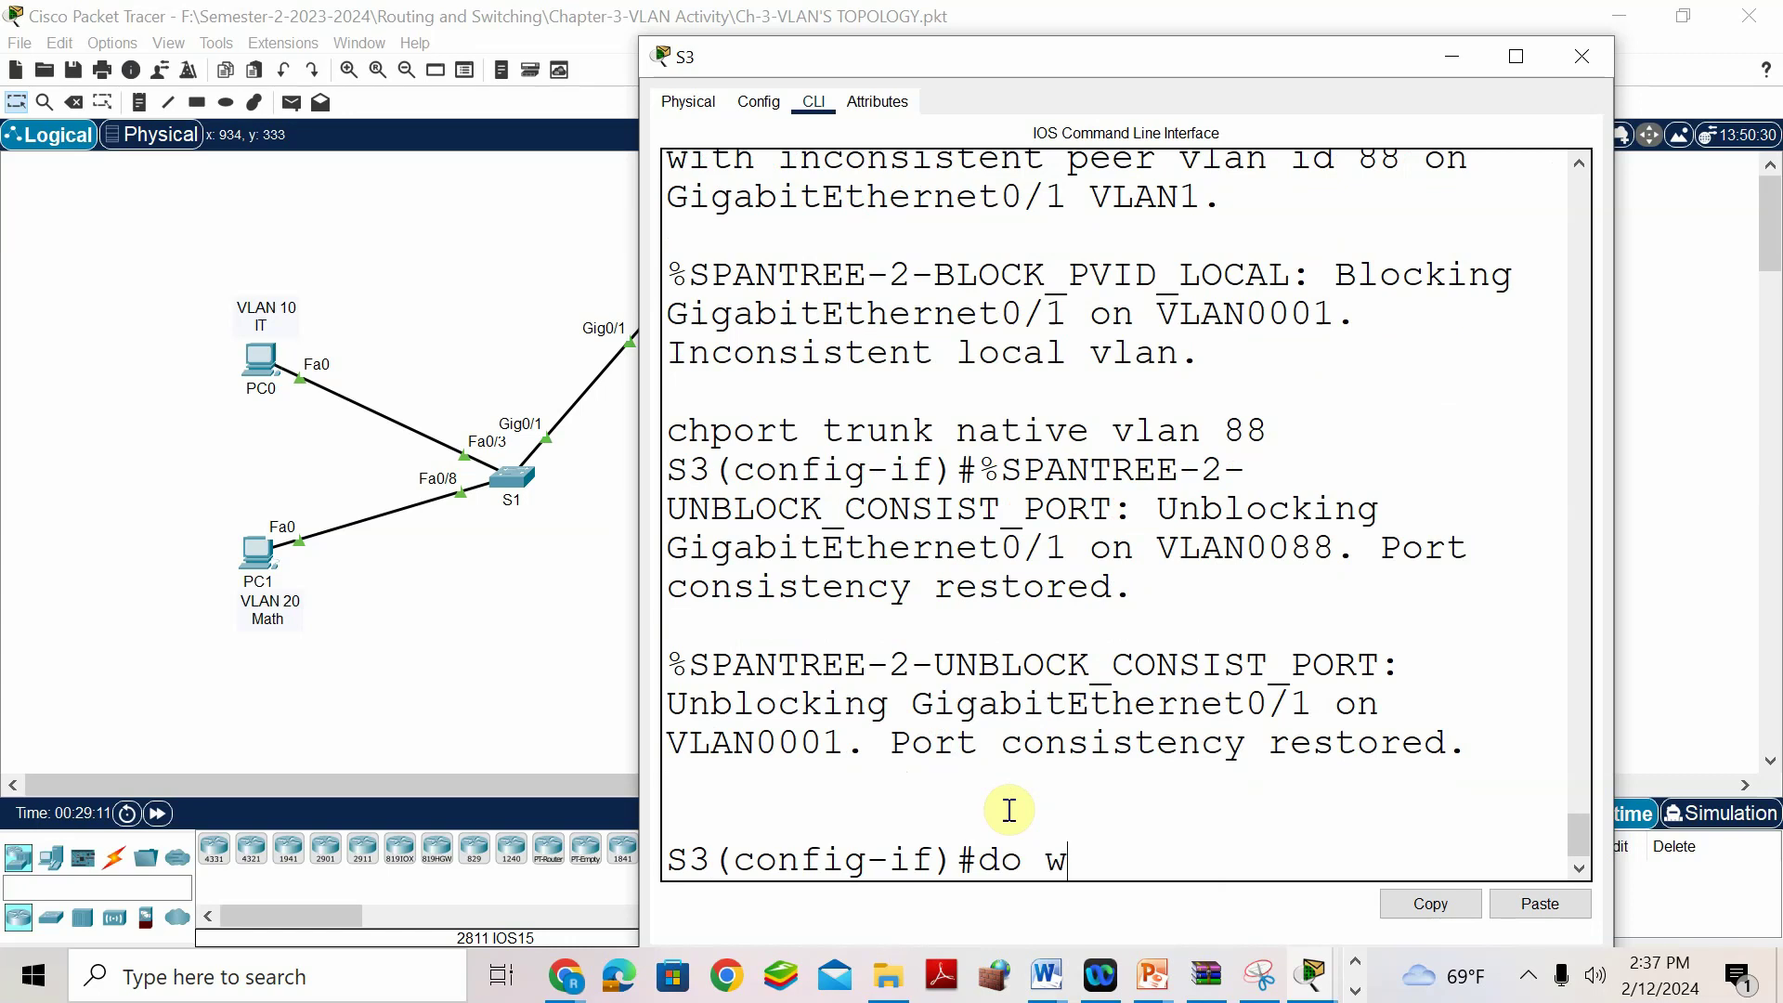
{"action": "key", "text": "Return"}
Switch to the key-ch-3-Vlan Activity document in Word, review the trunk commands and the DTP-disabling task, and return to the Packet Tracer topology.
{"action": "left_click", "coordinate": [429, 631]}
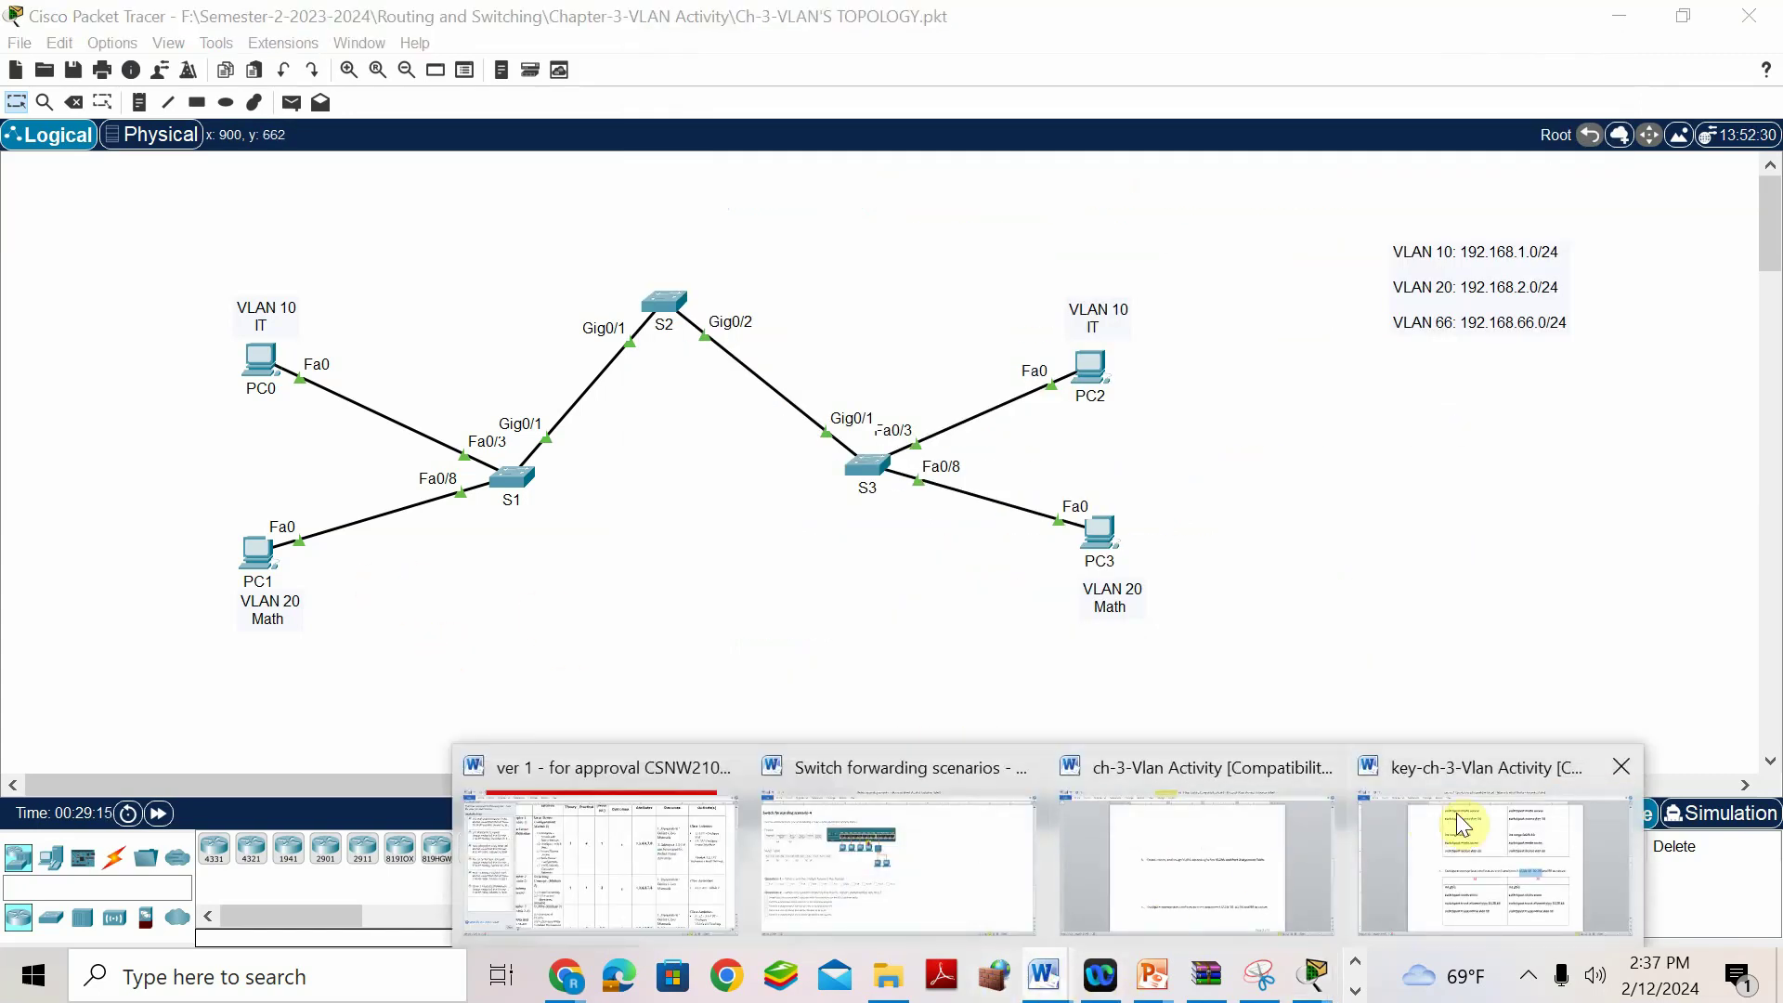
{"action": "left_click", "coordinate": [1449, 822]}
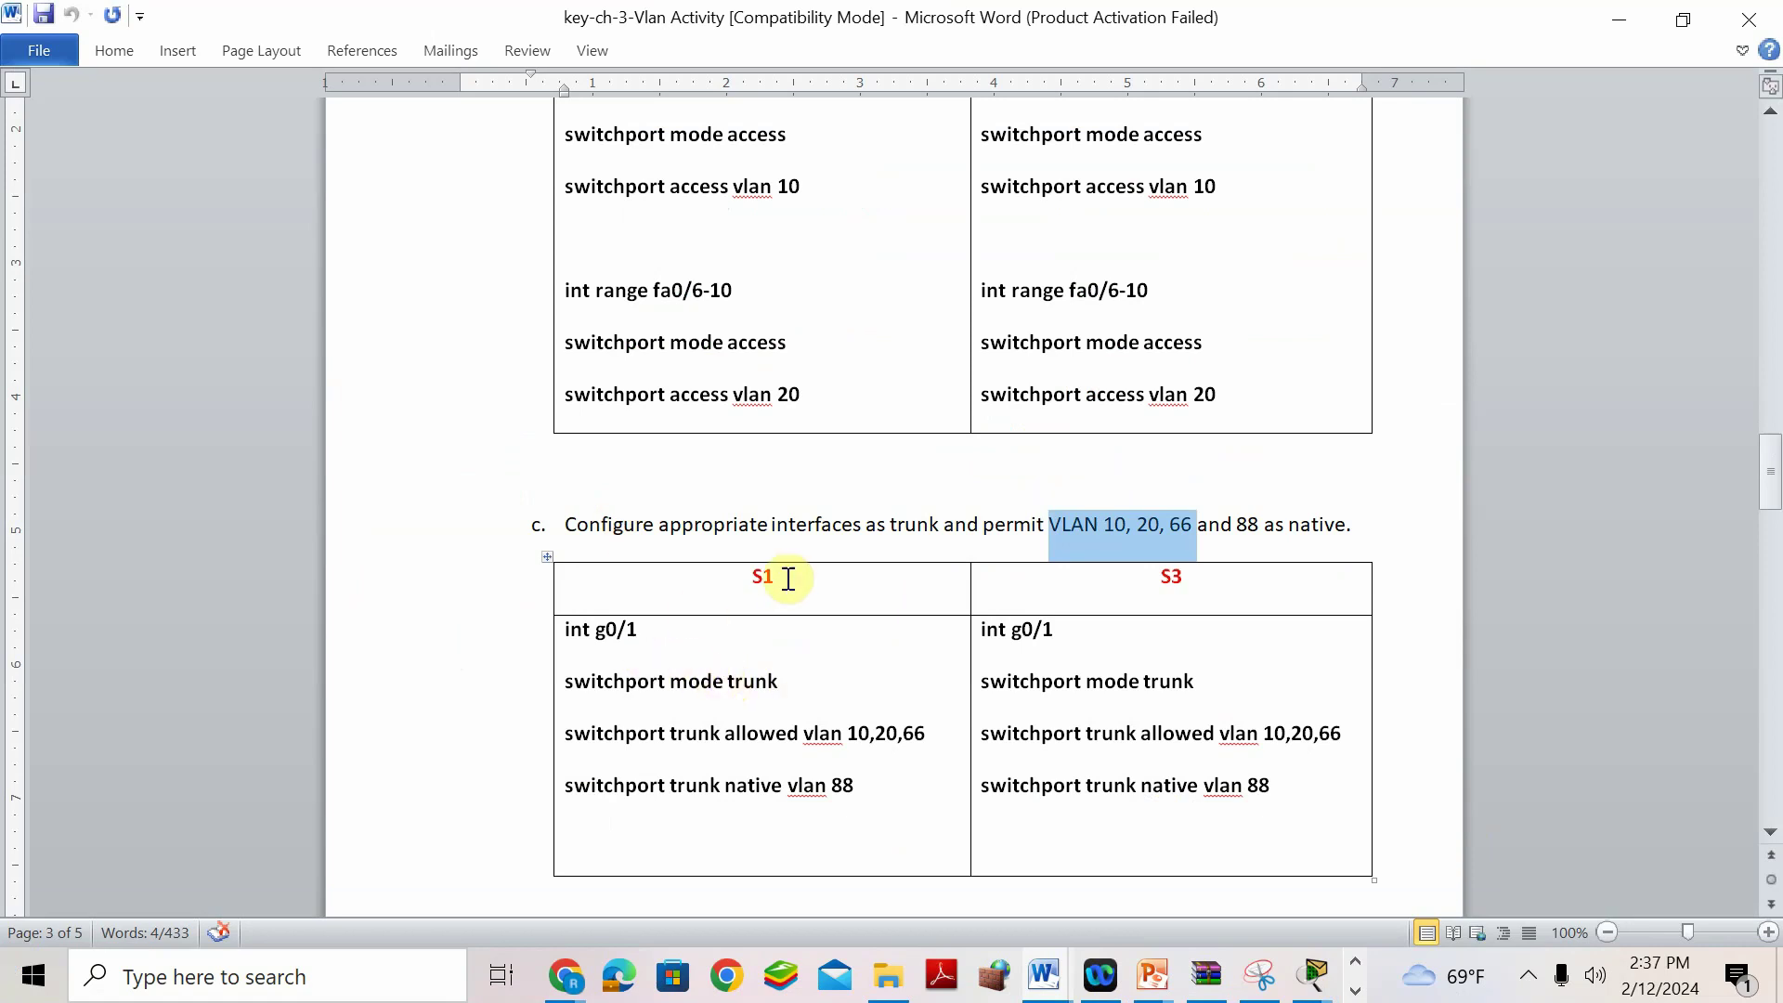
{"action": "left_click_drag", "start_coordinate": [609, 667], "coordinate": [863, 684]}
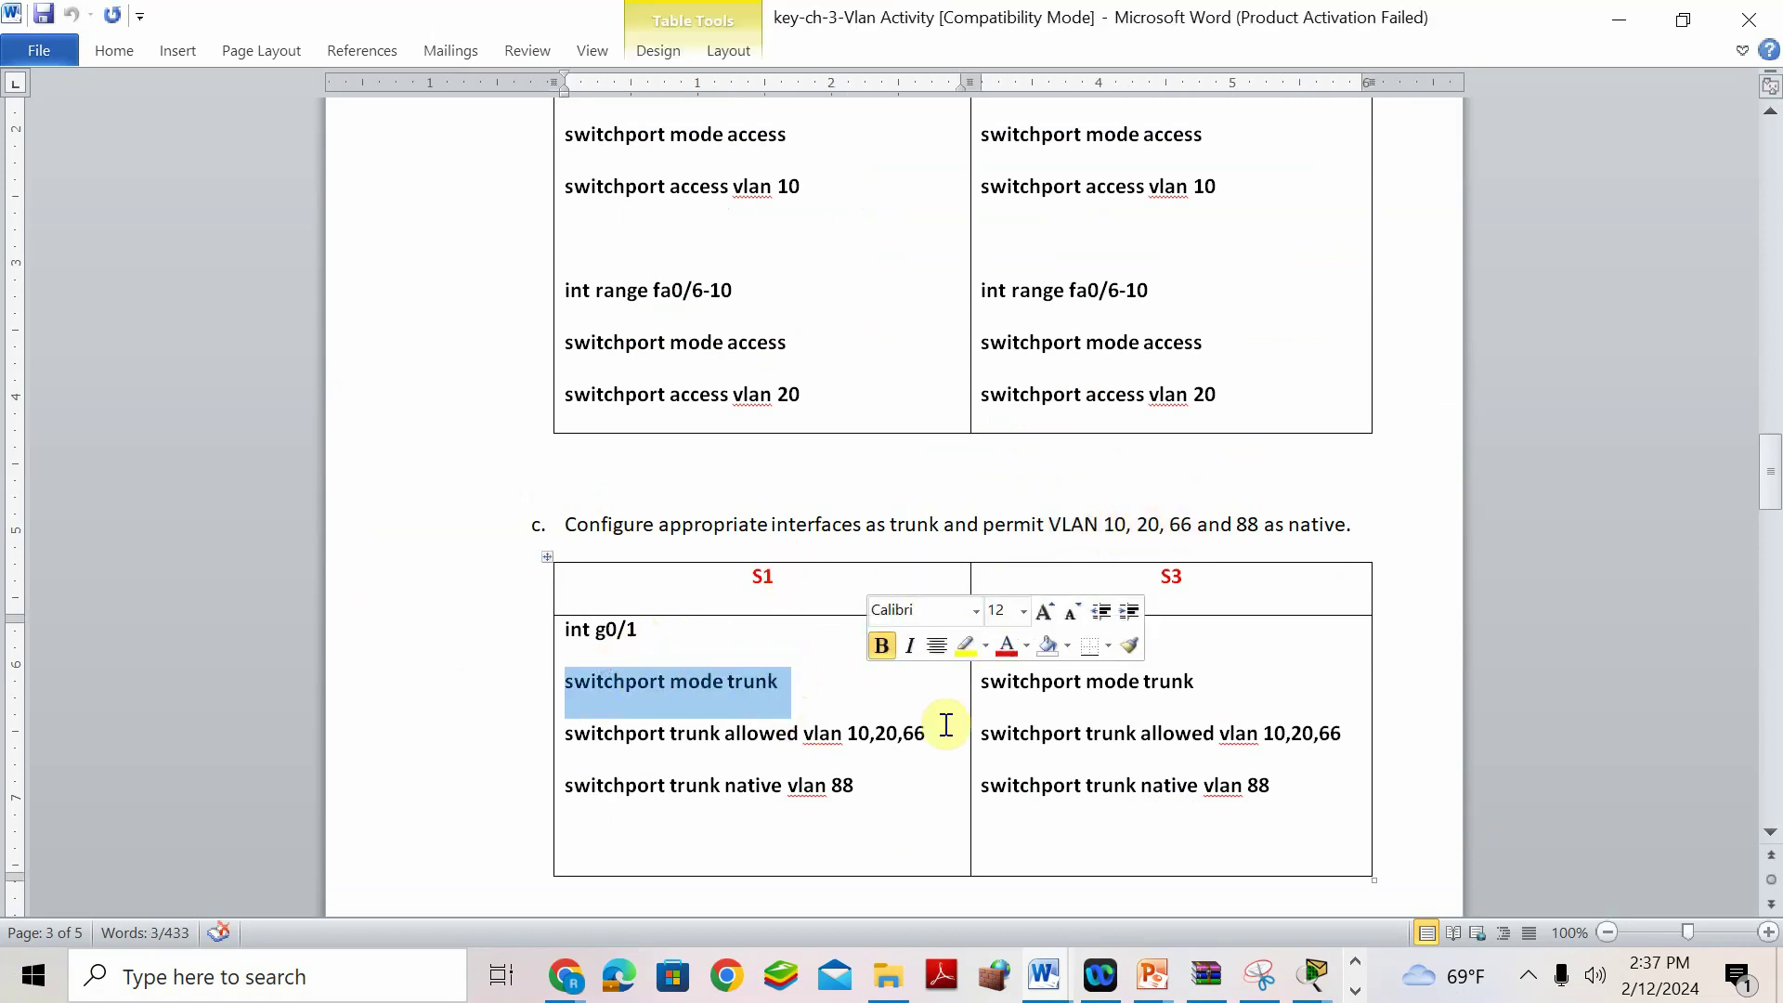
{"action": "left_click_drag", "start_coordinate": [860, 780], "coordinate": [561, 782]}
{"action": "scroll", "coordinate": [1074, 687], "scroll_direction": "down", "scroll_amount": 10}
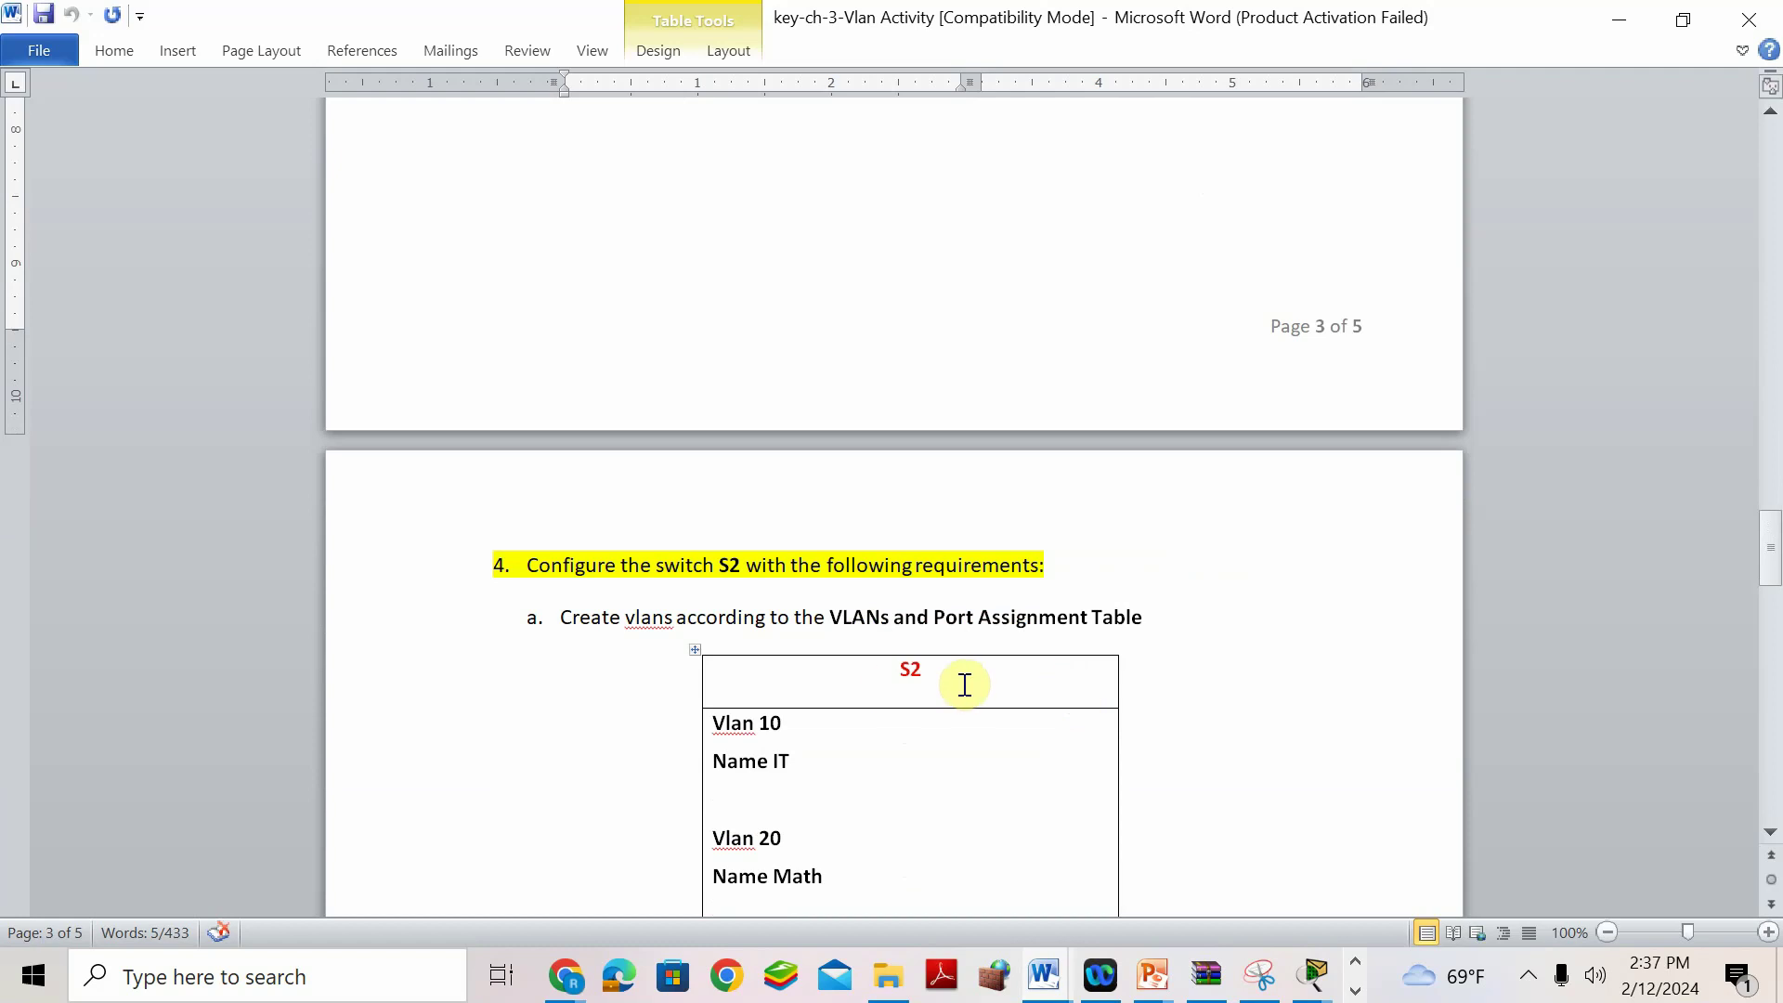
{"action": "scroll", "coordinate": [913, 634], "scroll_direction": "down", "scroll_amount": 3}
{"action": "scroll", "coordinate": [913, 633], "scroll_direction": "down", "scroll_amount": 6}
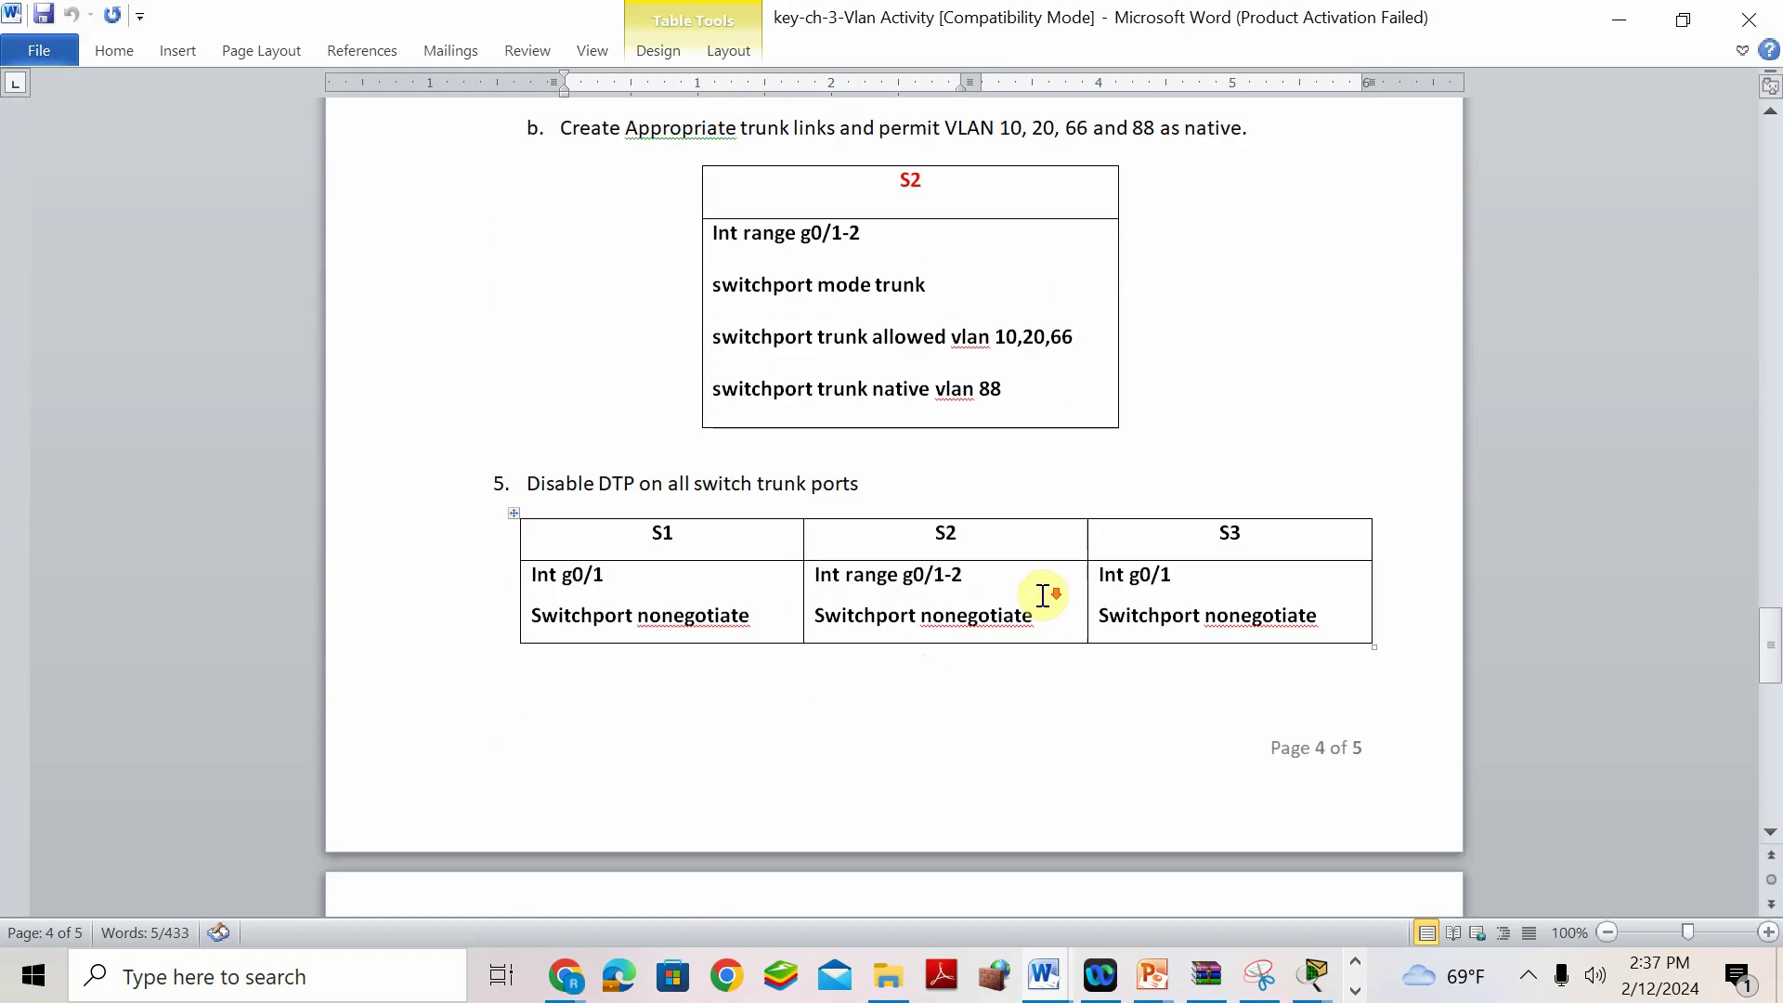
{"action": "scroll", "coordinate": [1049, 585], "scroll_direction": "down", "scroll_amount": 3}
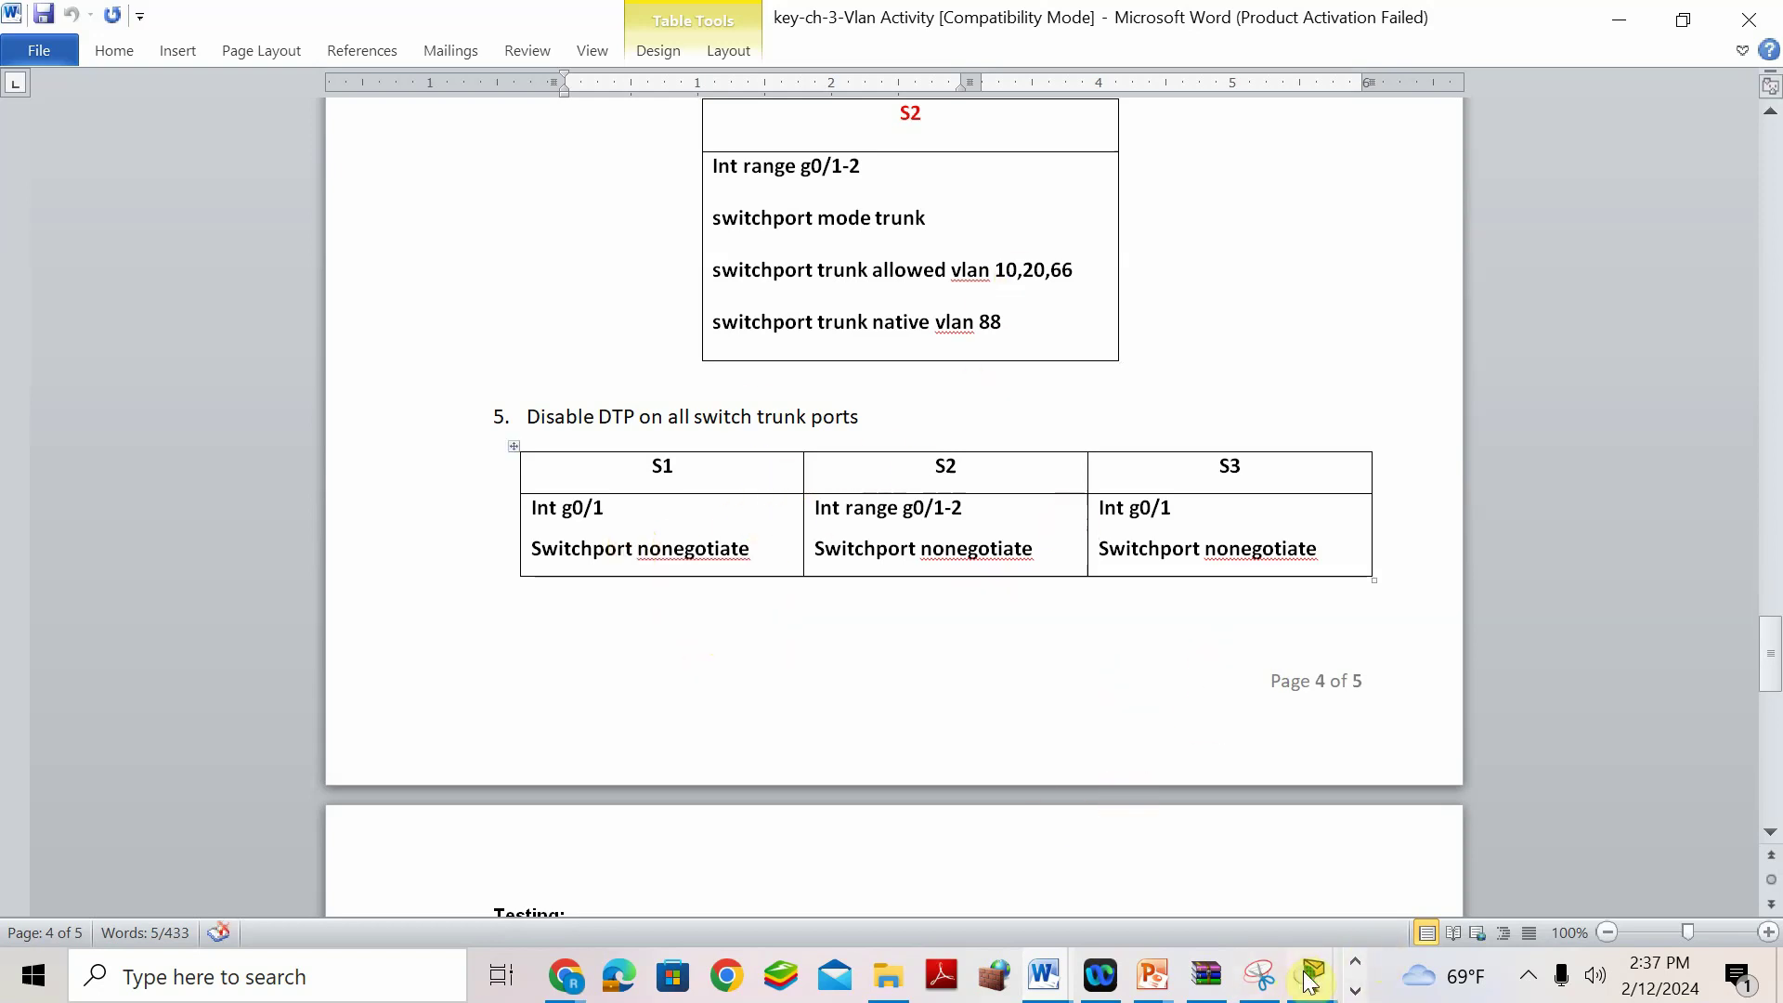
{"action": "mouse_move", "coordinate": [1313, 965]}
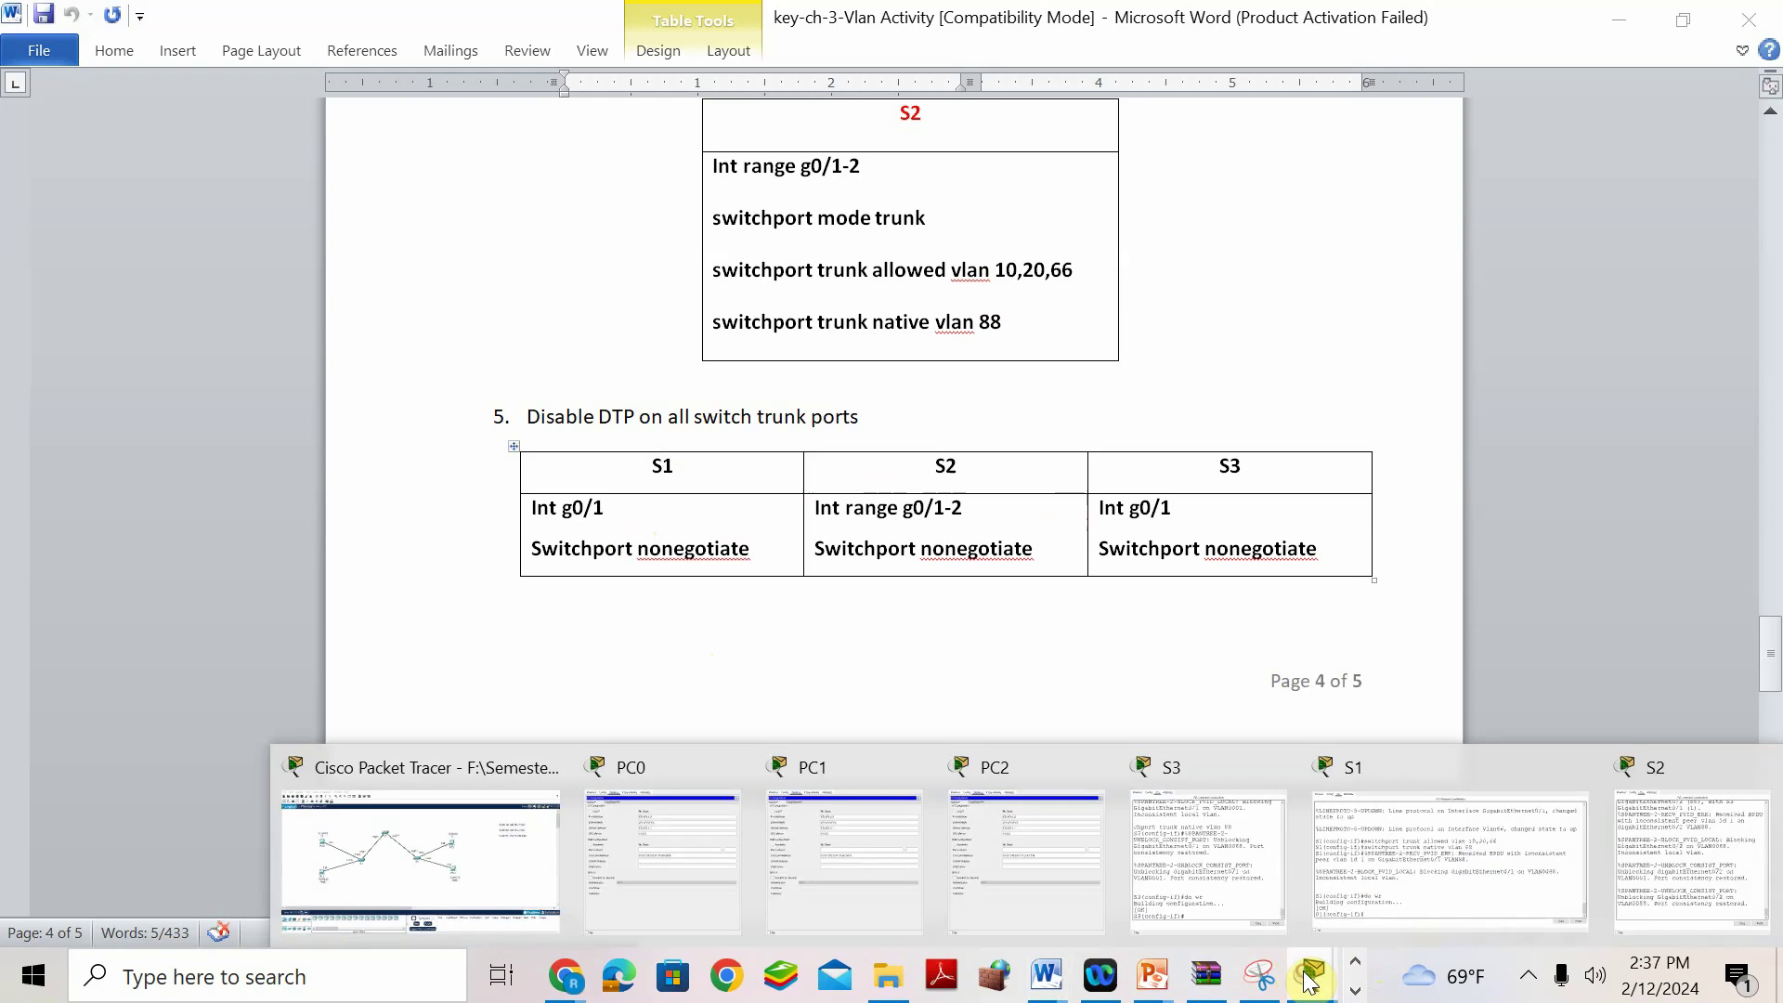
{"action": "left_click", "coordinate": [452, 776]}
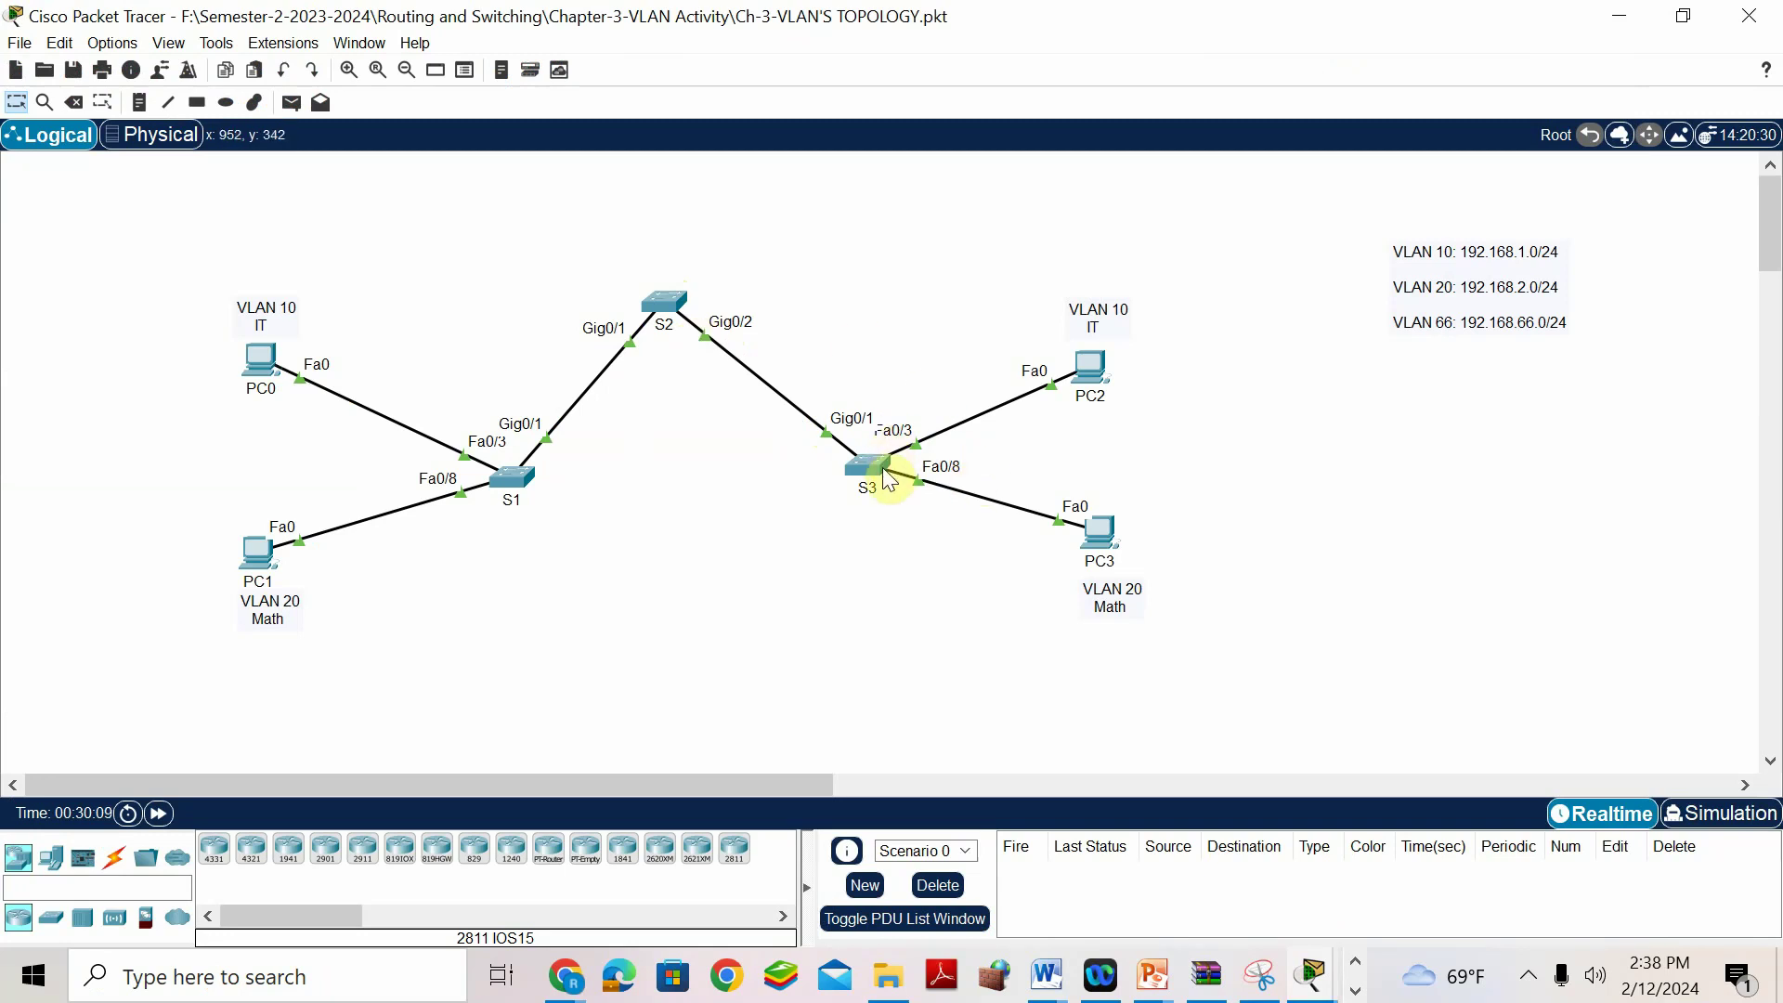
Open S1's CLI from the topology, exit the current interface configuration, and enter interface configuration for g0/1.
{"action": "mouse_move", "coordinate": [1086, 356]}
{"action": "left_click", "coordinate": [511, 480]}
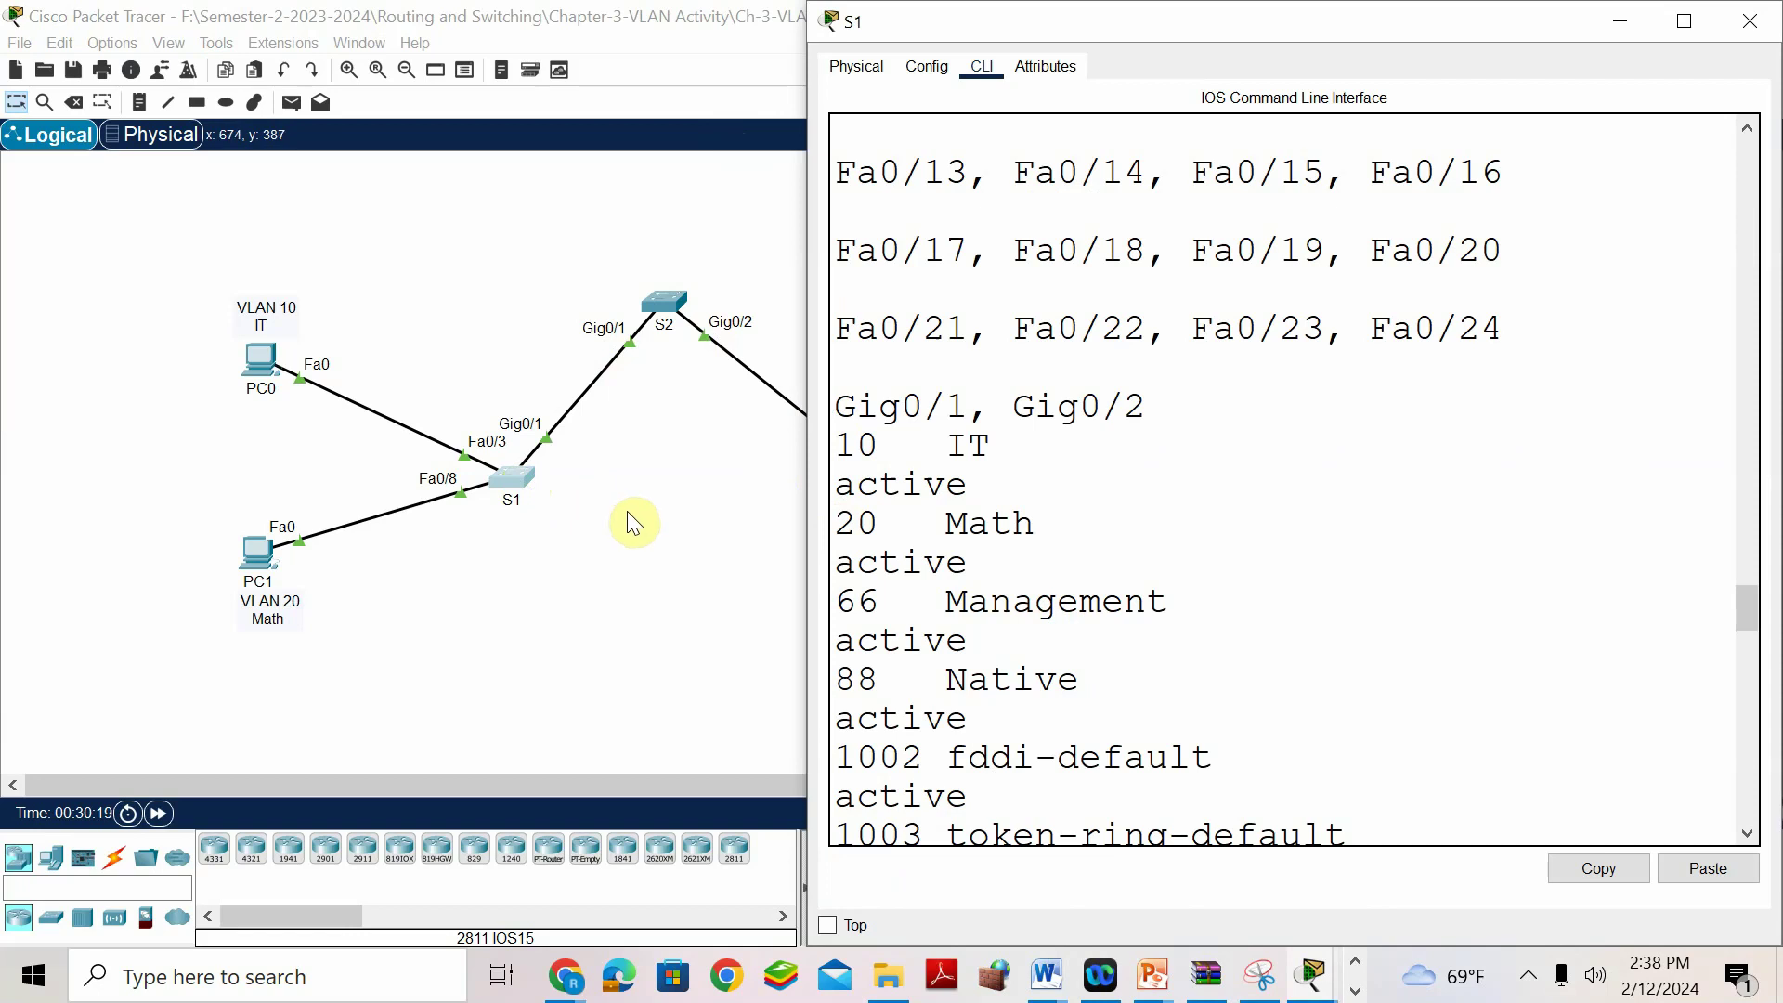
{"action": "scroll", "coordinate": [1208, 748], "scroll_direction": "down", "scroll_amount": 20}
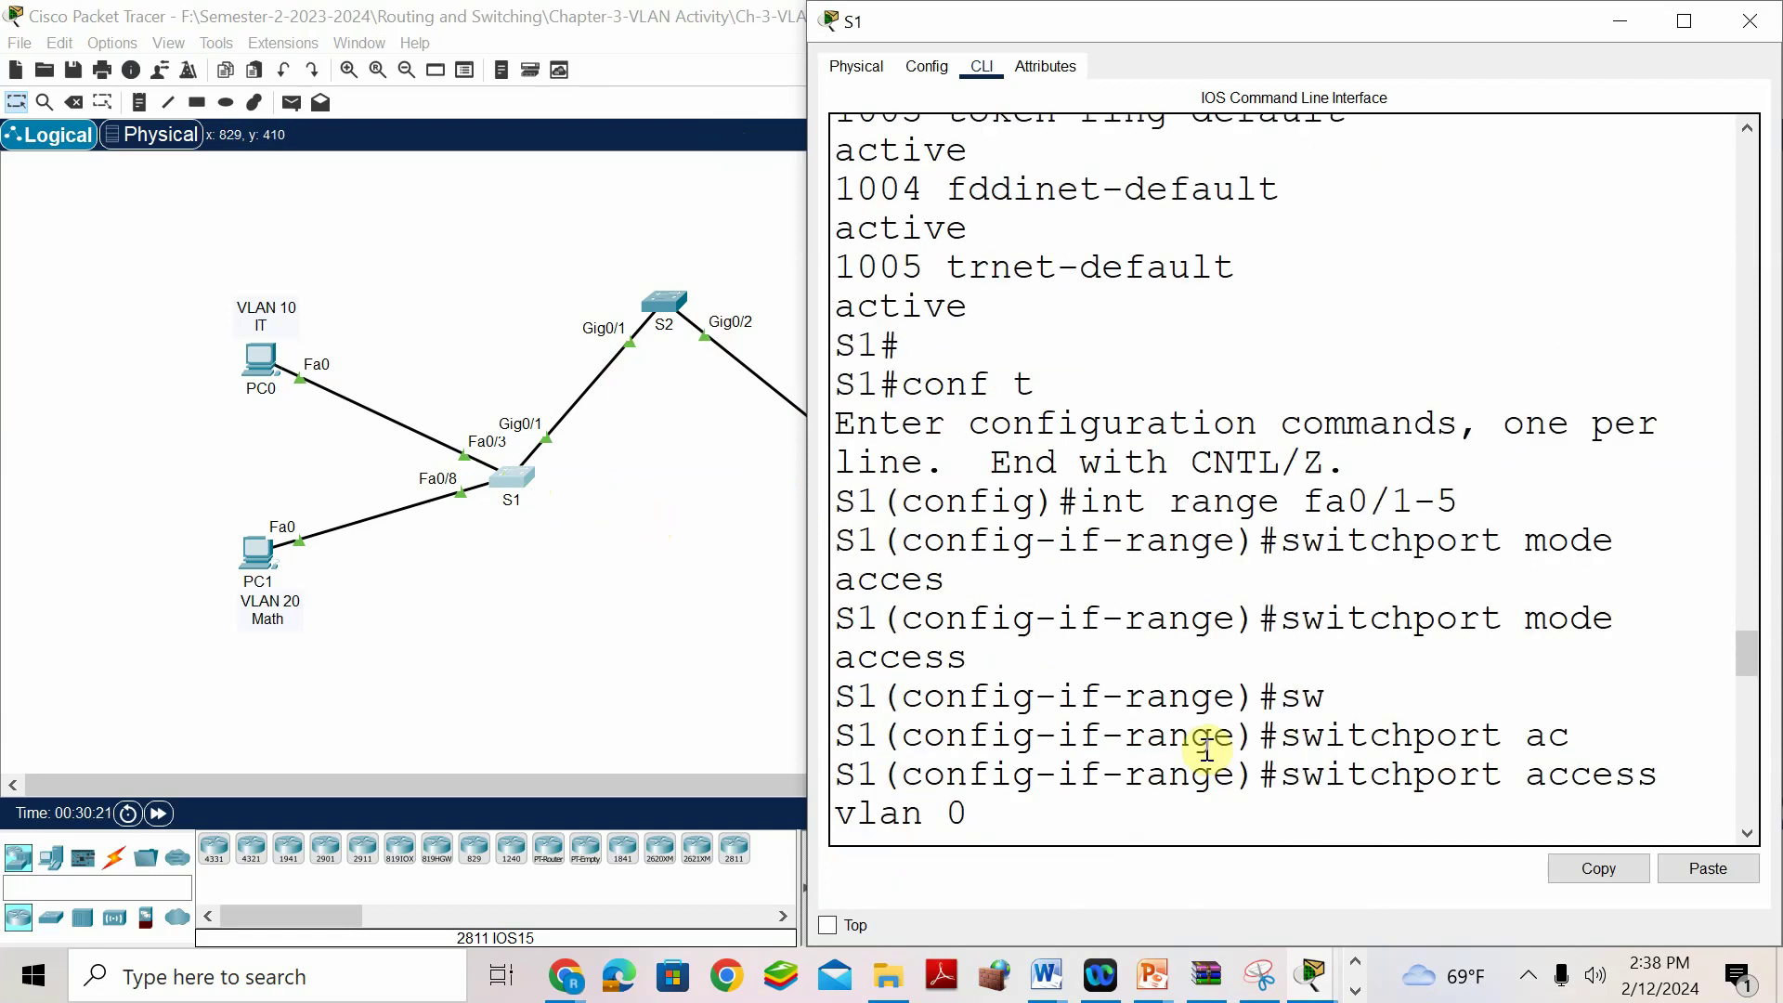
{"action": "left_click", "coordinate": [1207, 748]}
{"action": "scroll", "coordinate": [1207, 747], "scroll_direction": "down", "scroll_amount": 5}
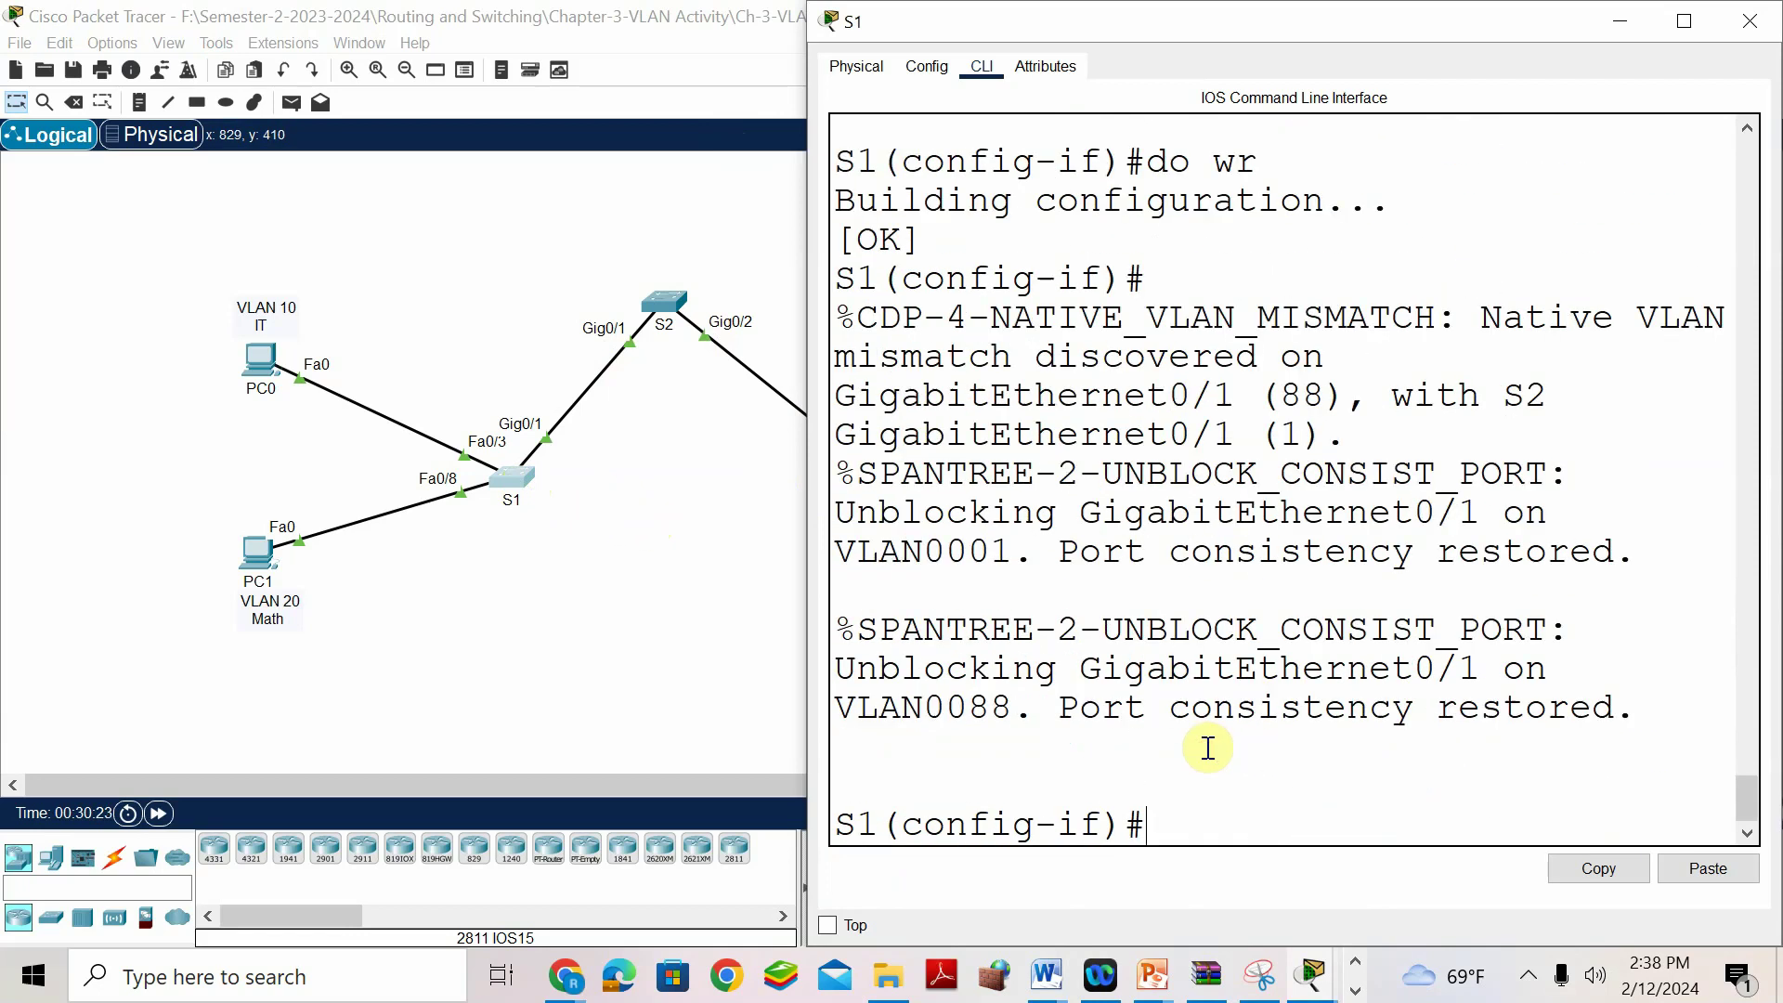
{"action": "type", "text": "exit"}
{"action": "key", "text": "Return"}
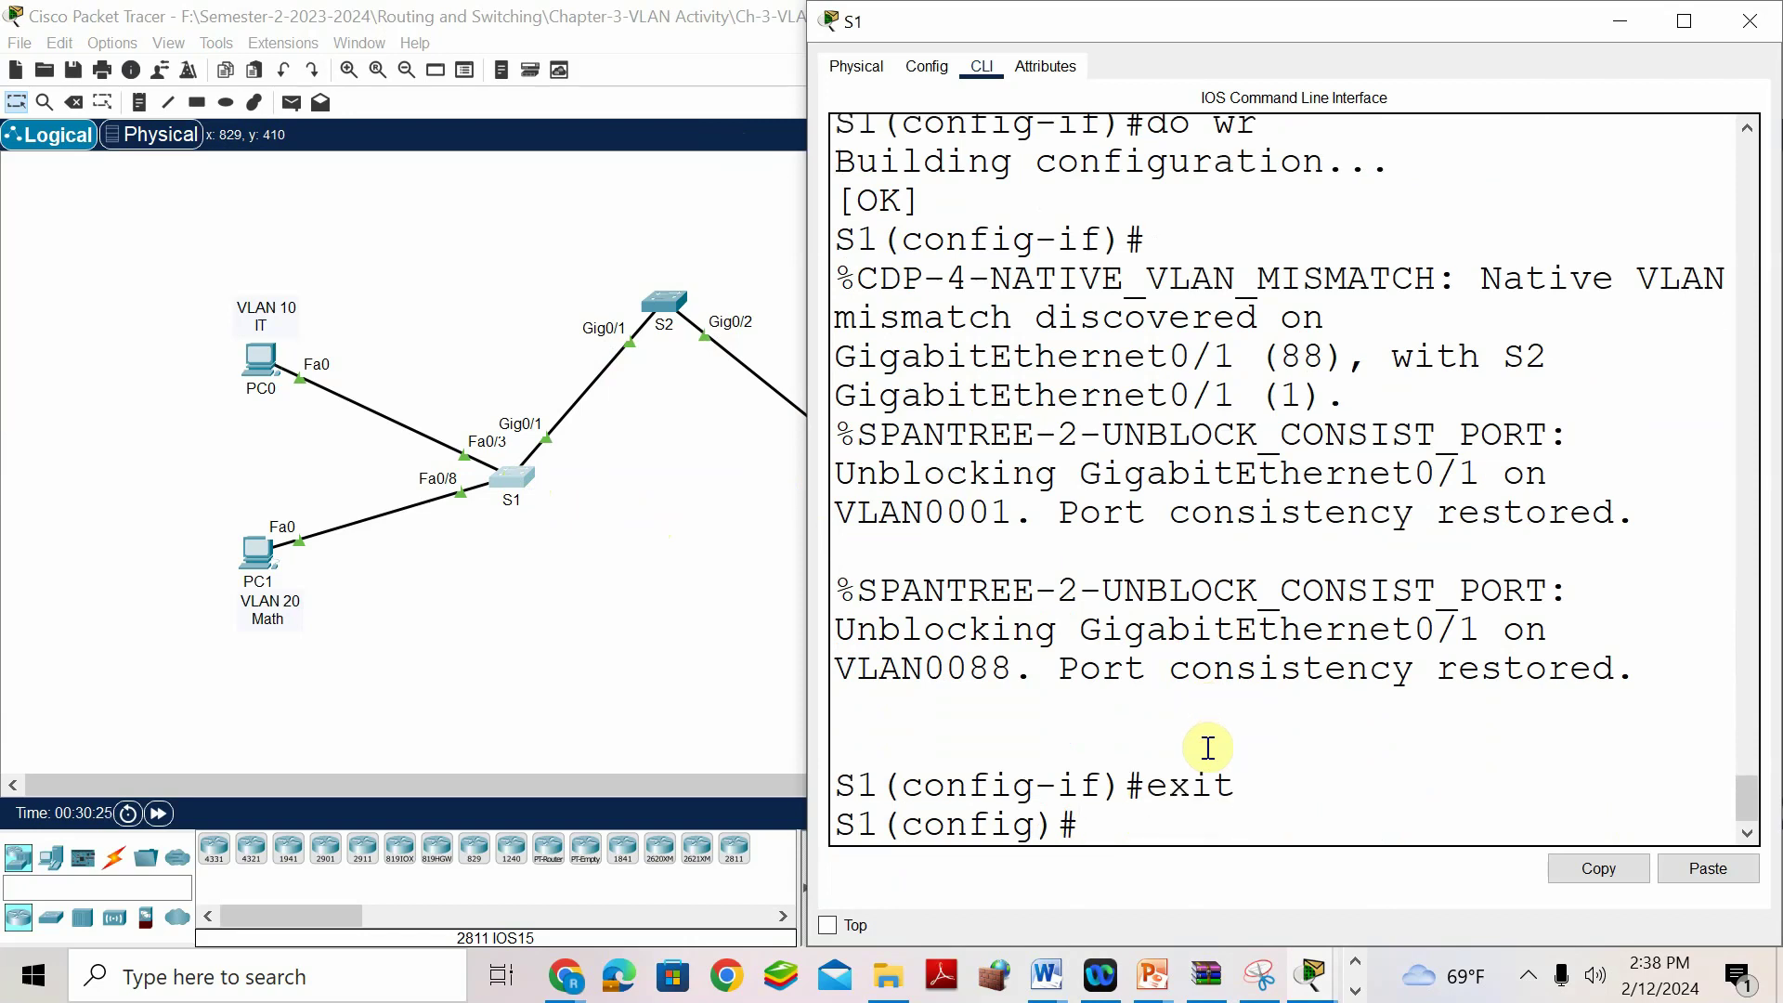
{"action": "type", "text": "int g0/1"}
{"action": "key", "text": "Return"}
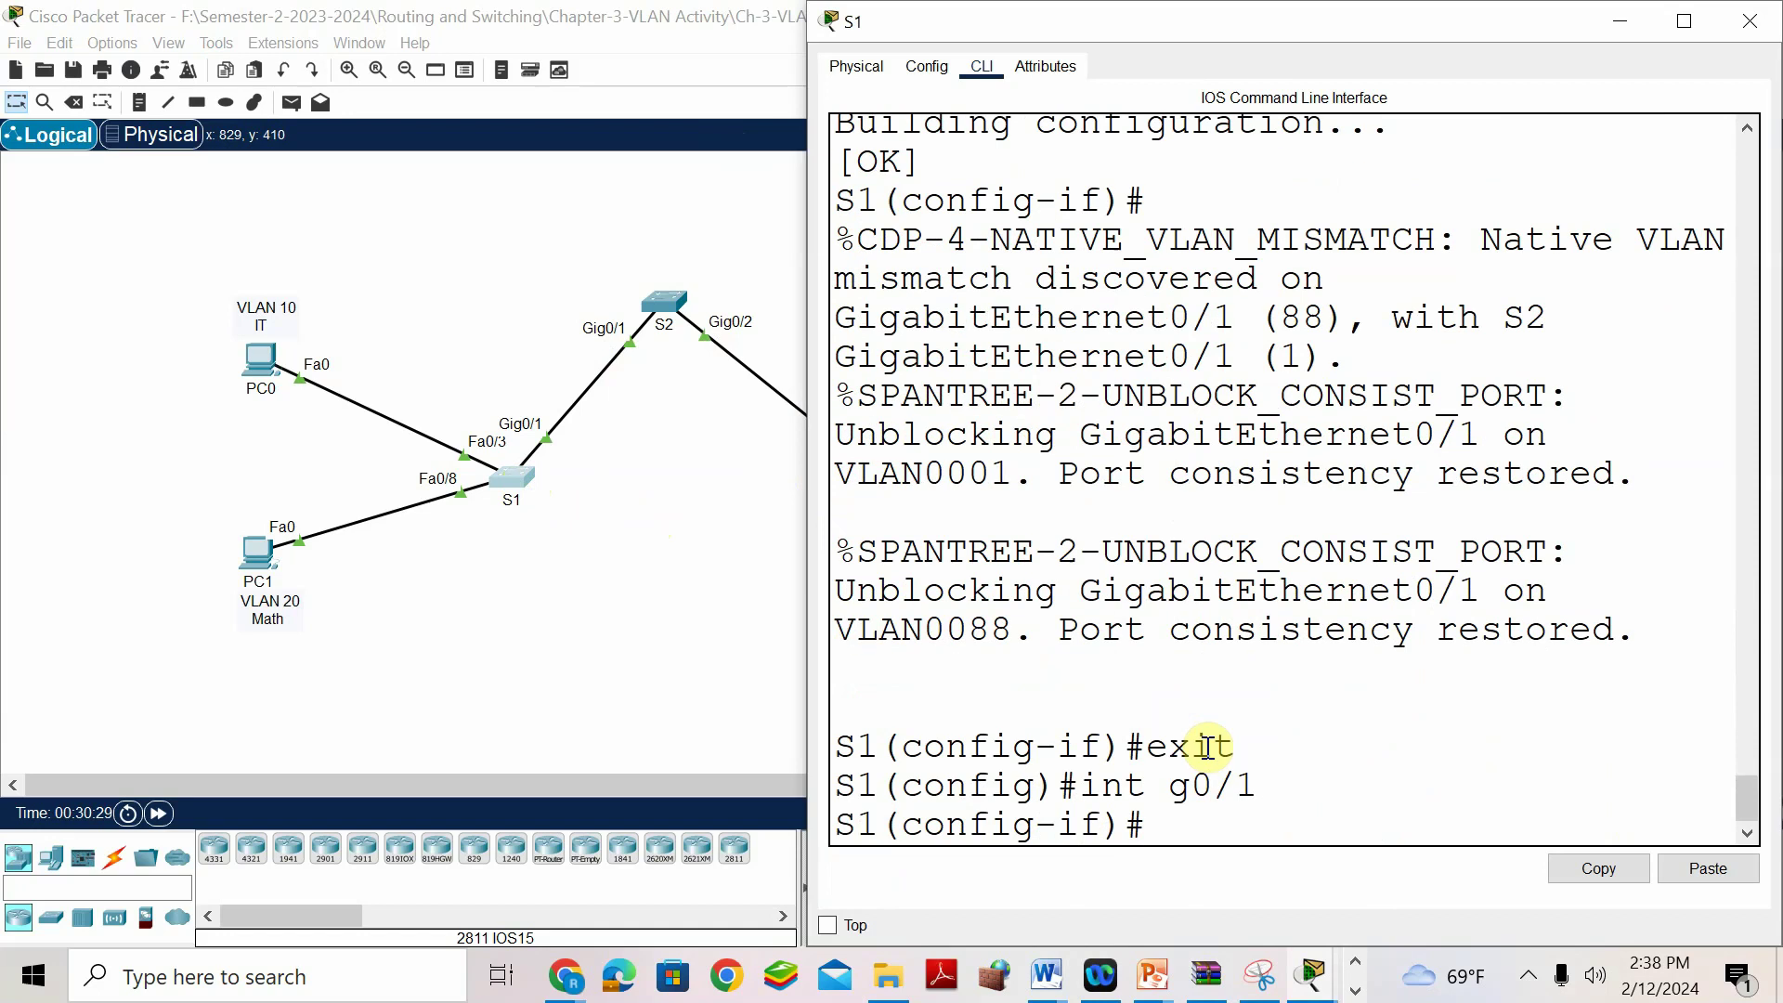
Disable DTP on S1's g0/1 trunk port with switchport nonegotiate and save the configuration with do wr.
{"action": "type", "text": "switchport nonegotiate"}
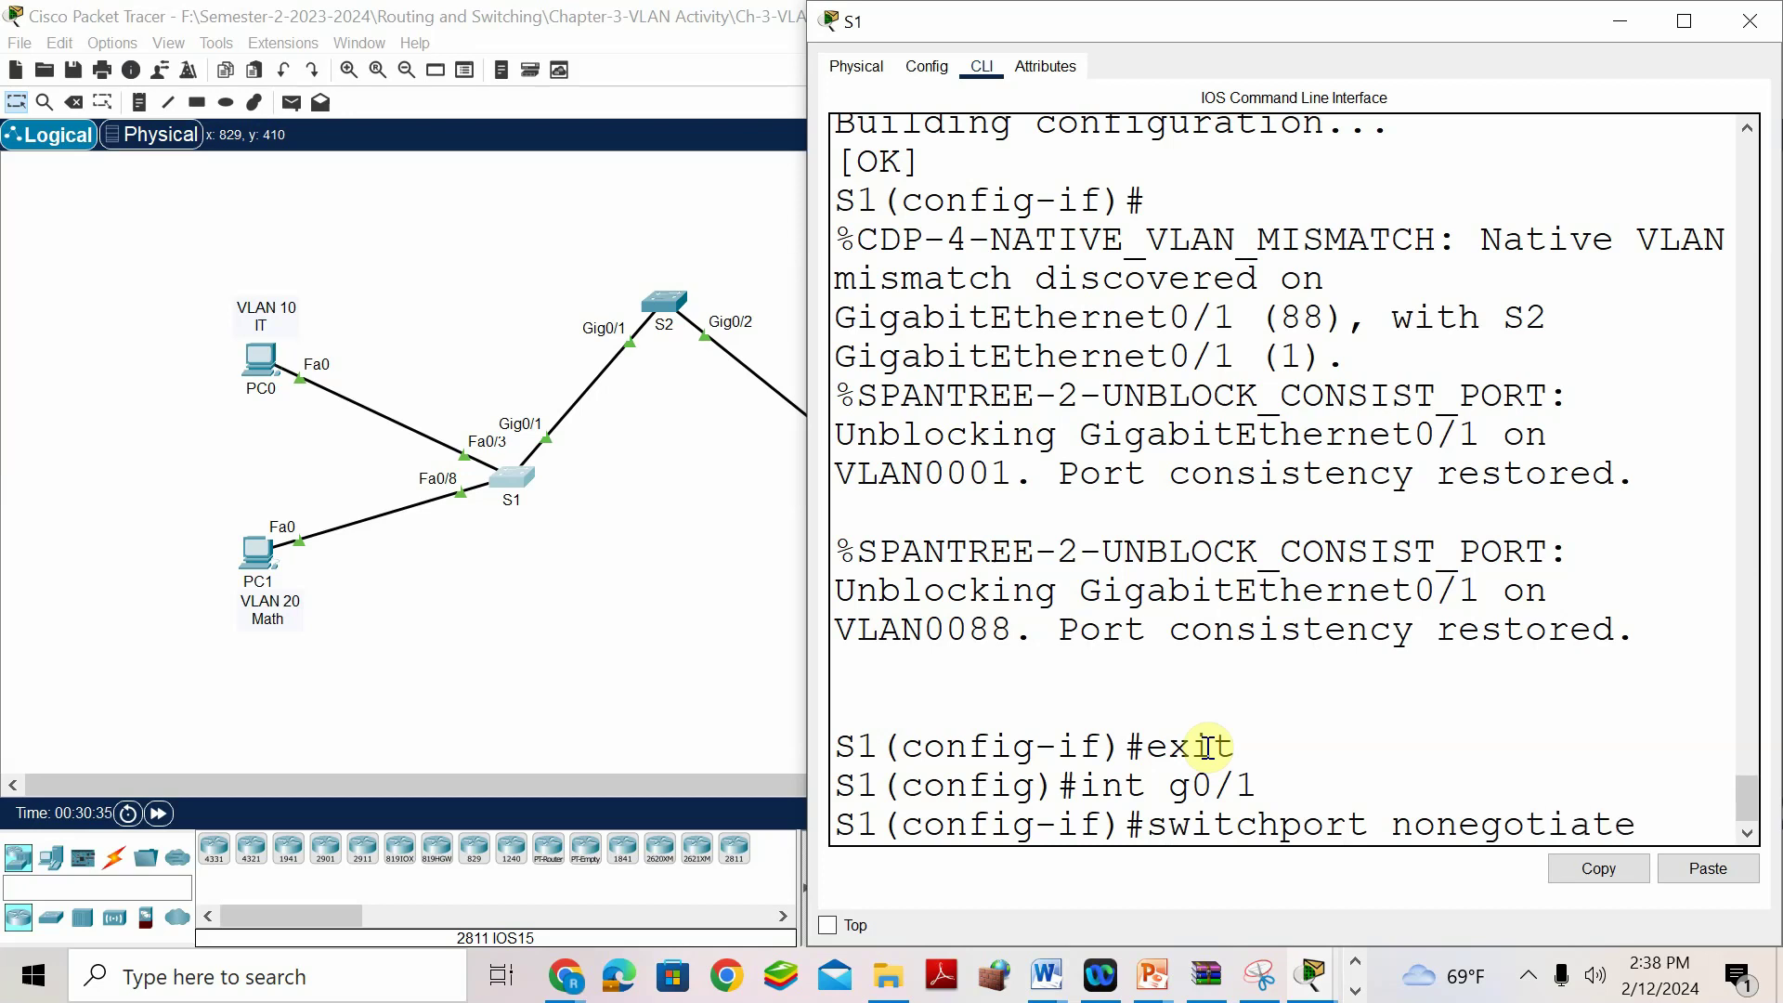
{"action": "key", "text": "Return"}
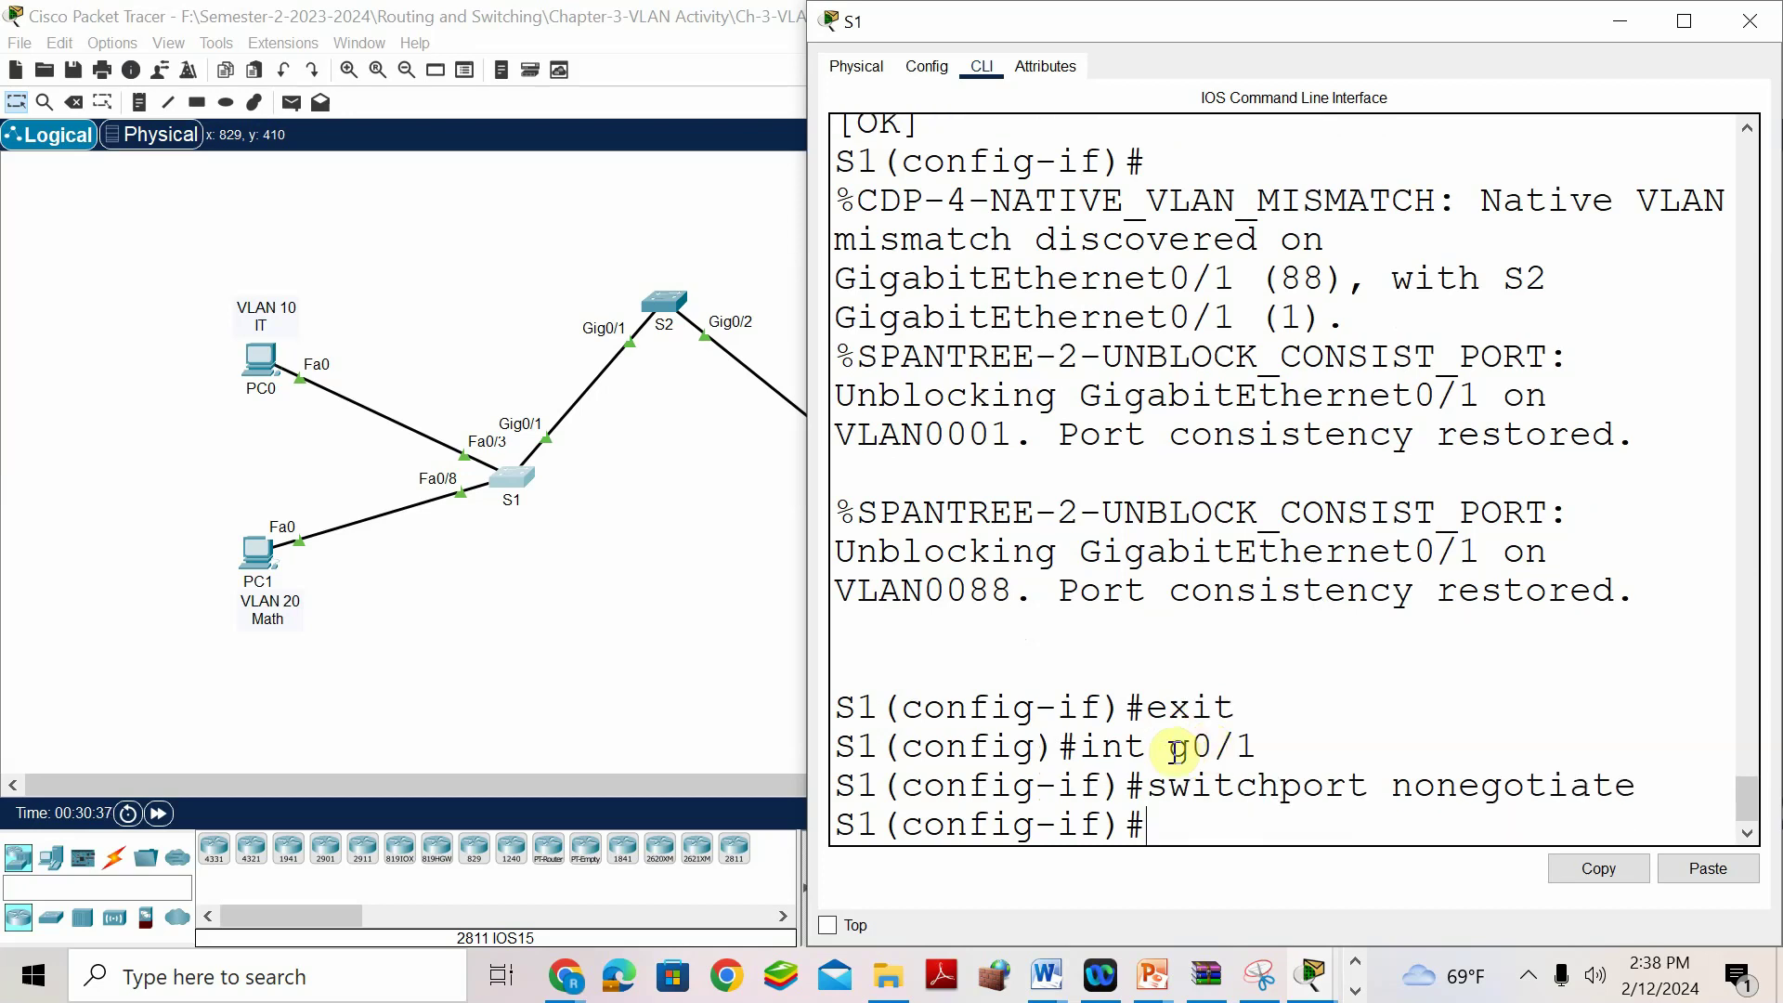
{"action": "type", "text": "do wr"}
{"action": "key", "text": "Return"}
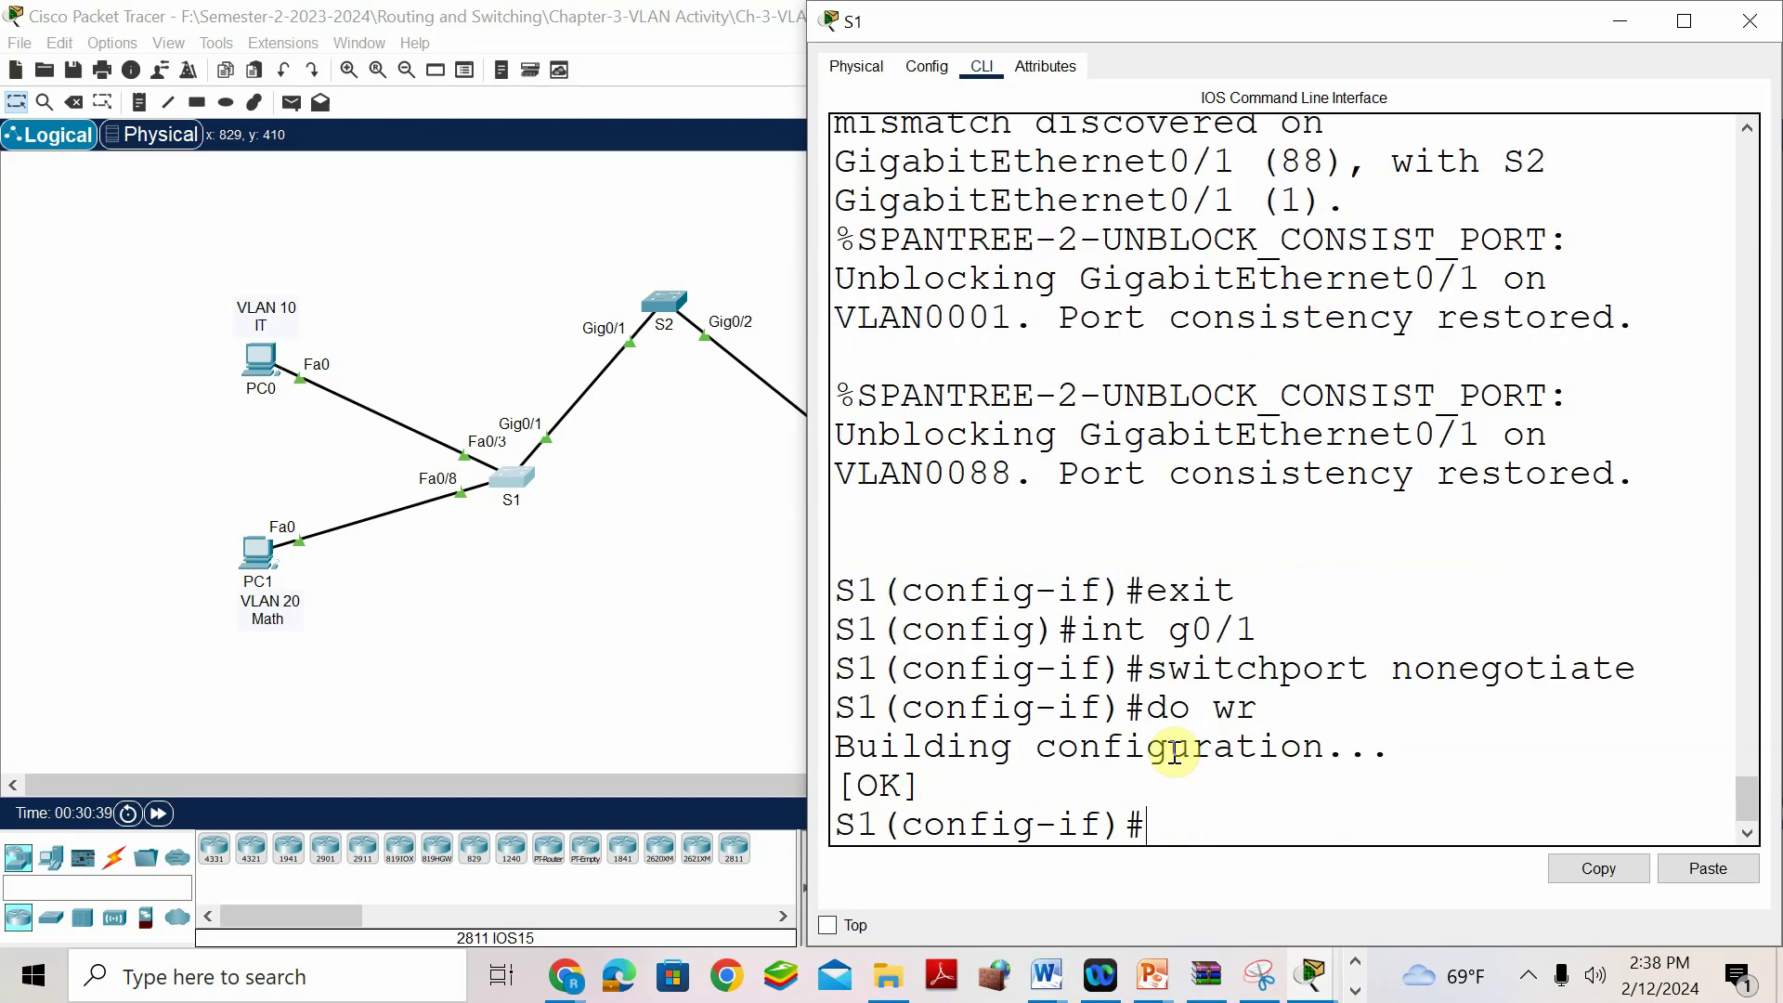
Open S2's CLI from the topology, exit the current interface configuration, and enter configuration for interface range g0/1-2.
{"action": "left_click", "coordinate": [665, 310]}
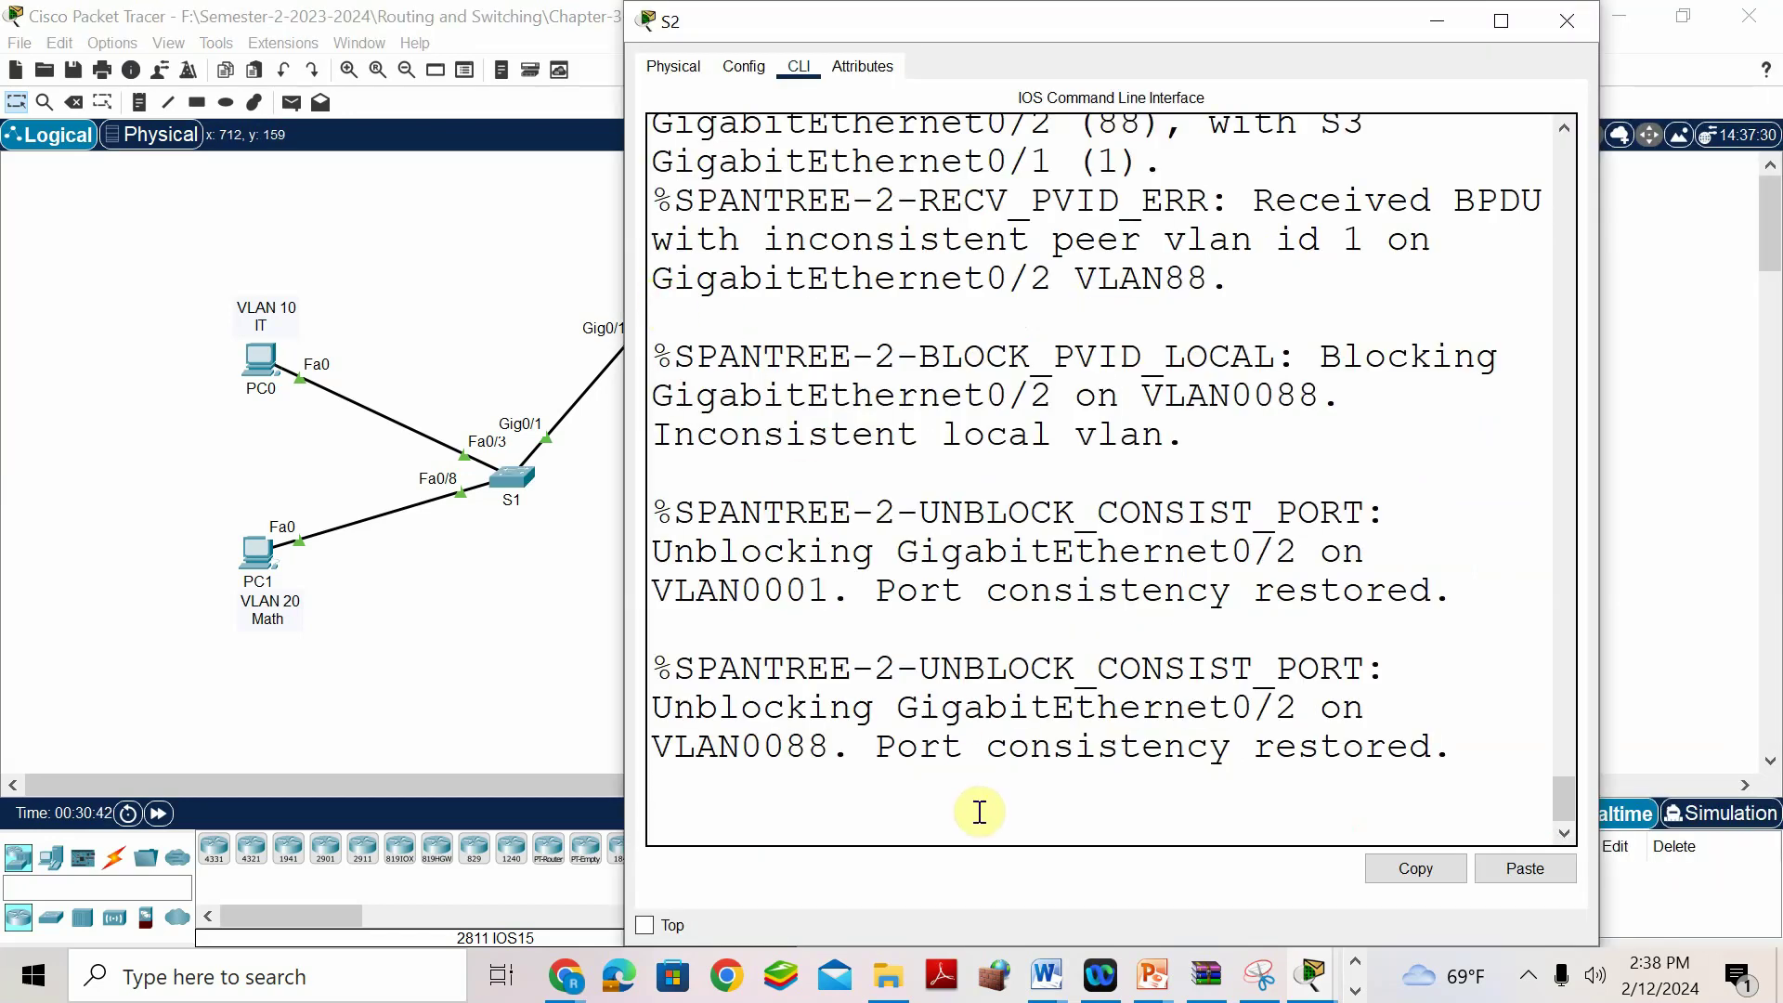
{"action": "key", "text": "Return"}
{"action": "type", "text": "exit"}
{"action": "key", "text": "Return"}
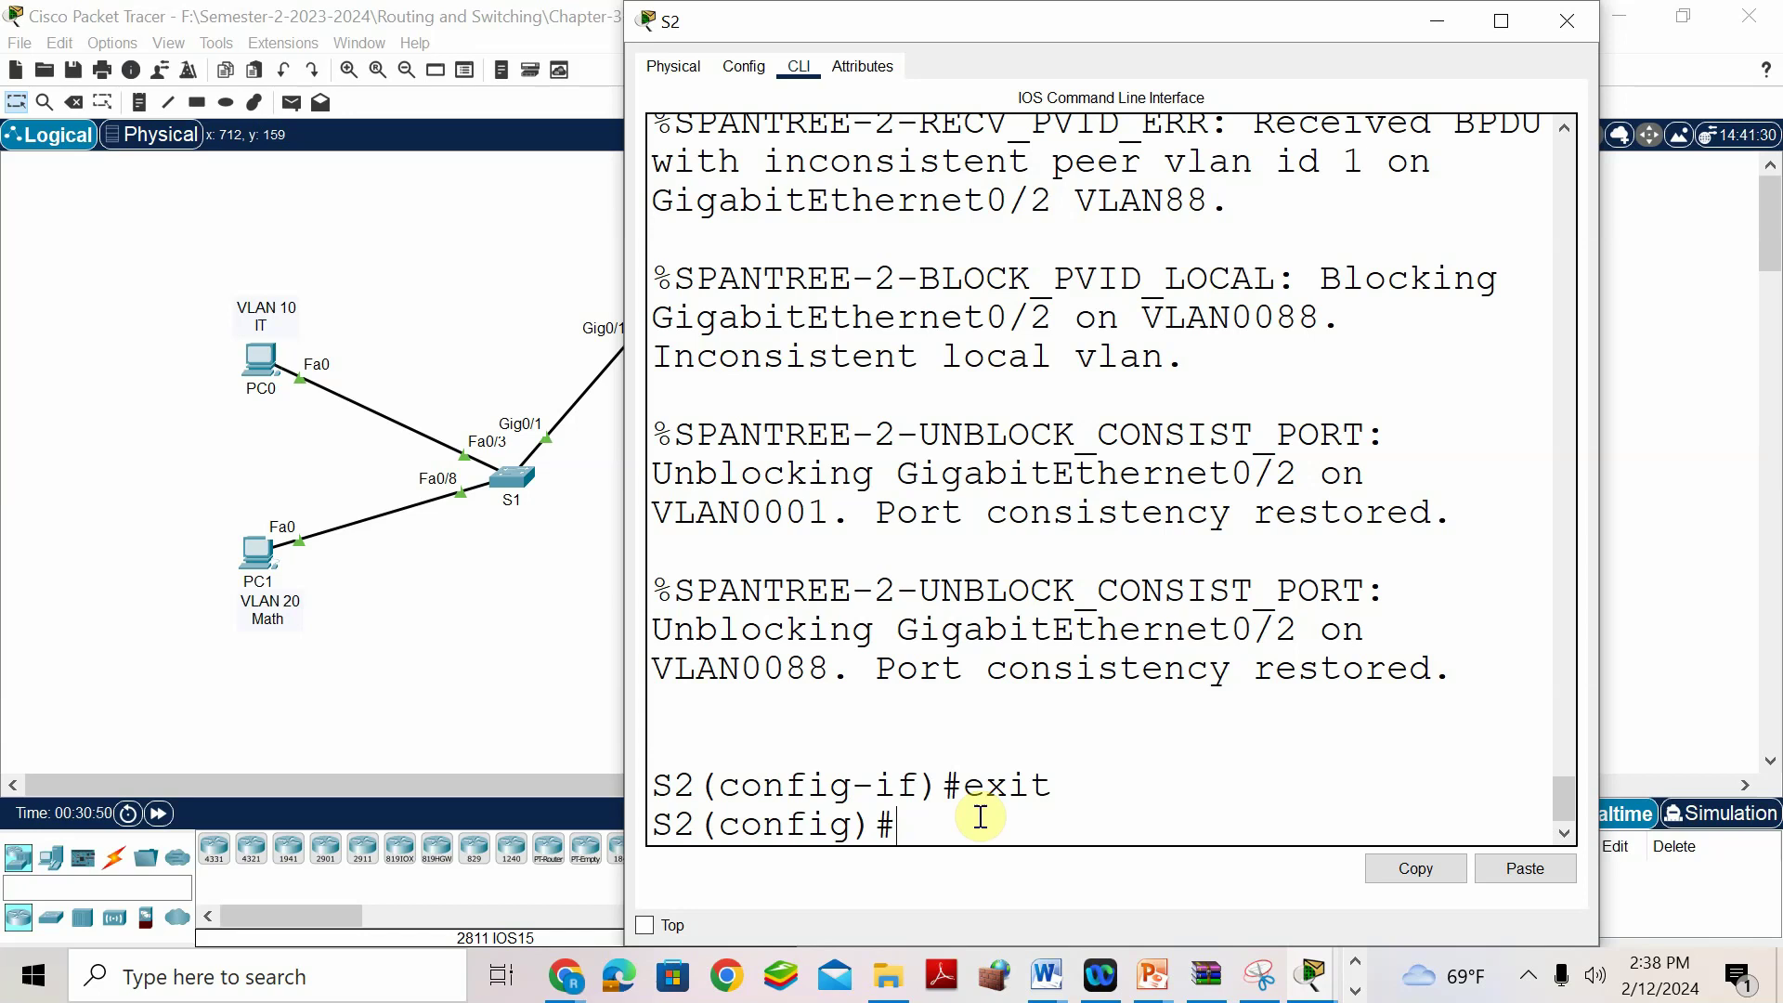
{"action": "type", "text": "interface range g0/1-2"}
{"action": "key", "text": "Return"}
Disable DTP on S2's g0/1-2 trunk ports with switchport nonegotiate and save the configuration with do wr.
{"action": "type", "text": "switchport nonegotiate"}
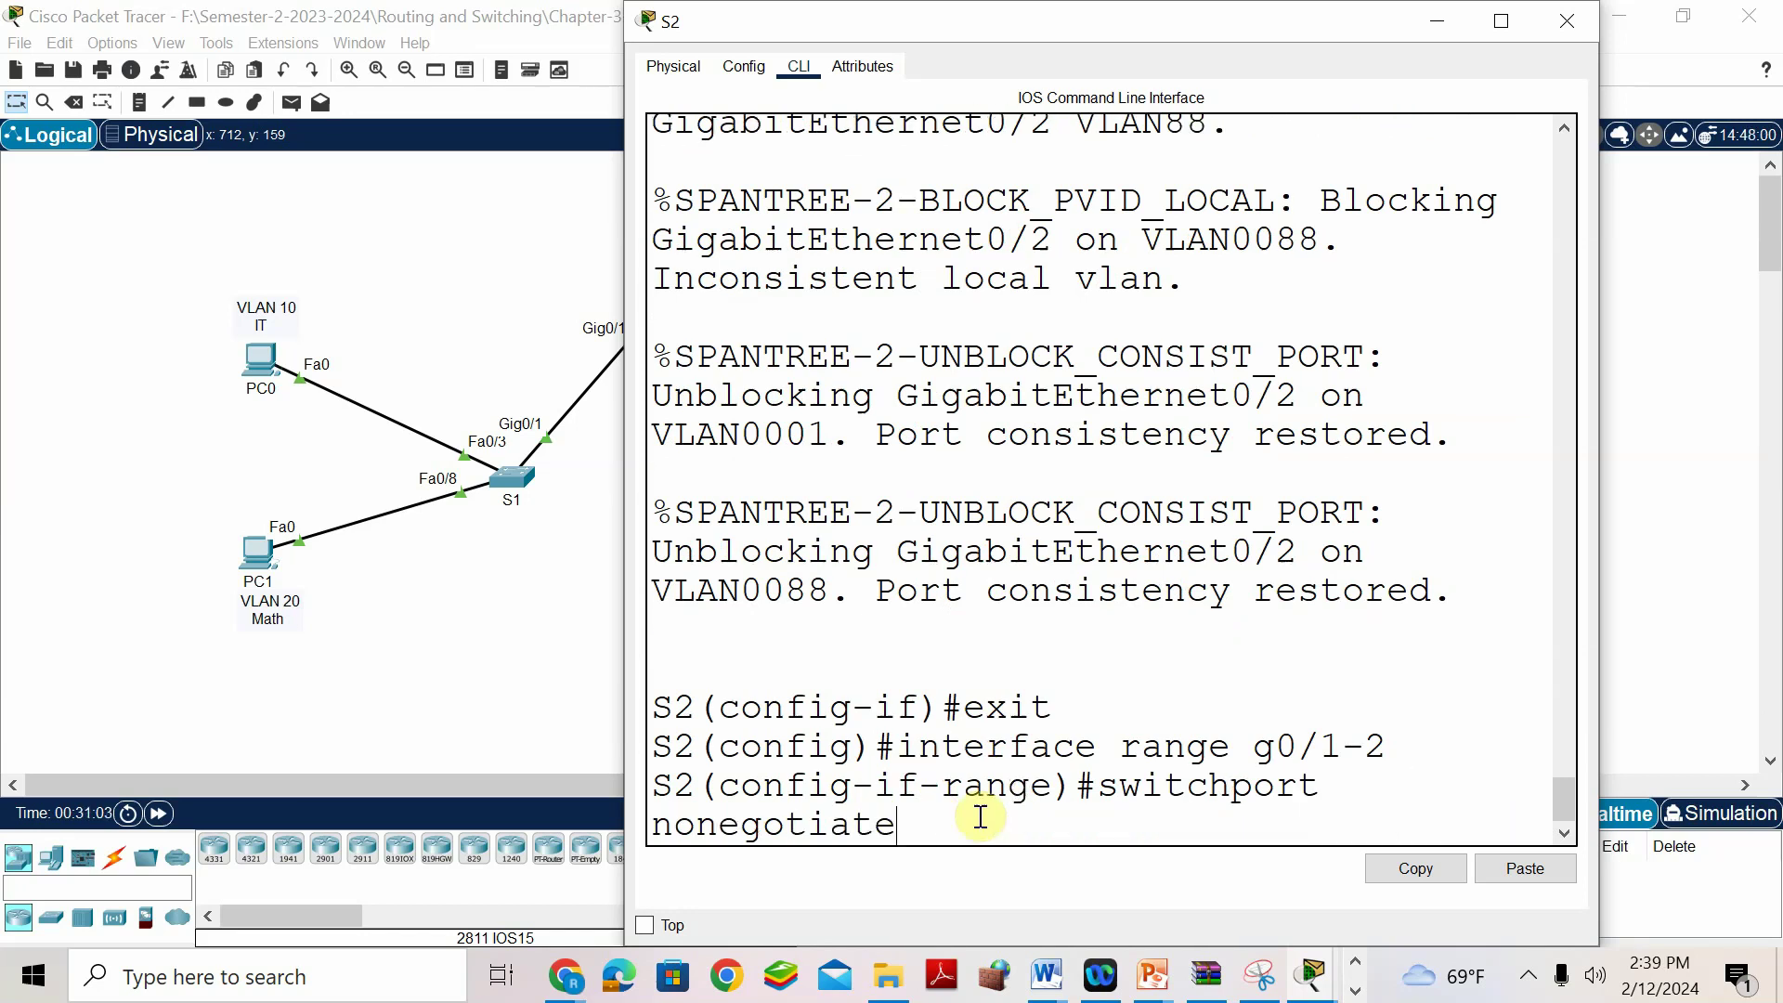
{"action": "key", "text": "Return"}
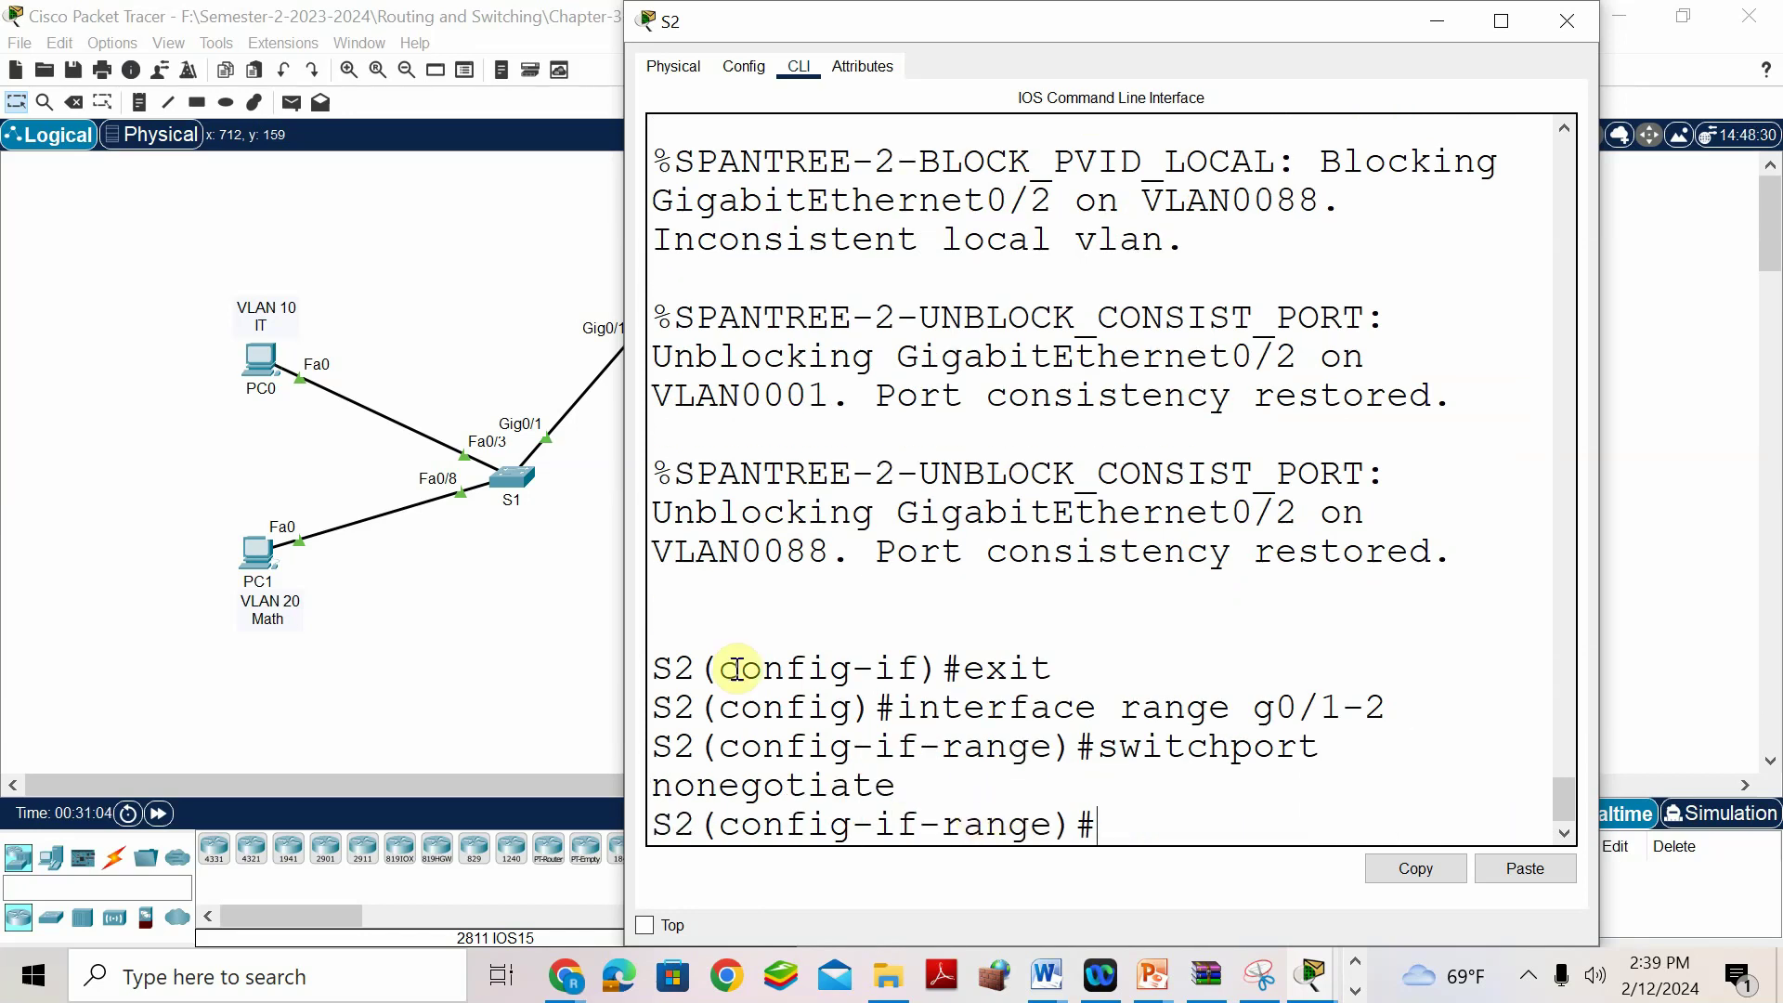
{"action": "type", "text": "do w"}
{"action": "type", "text": "r"}
{"action": "key", "text": "Return"}
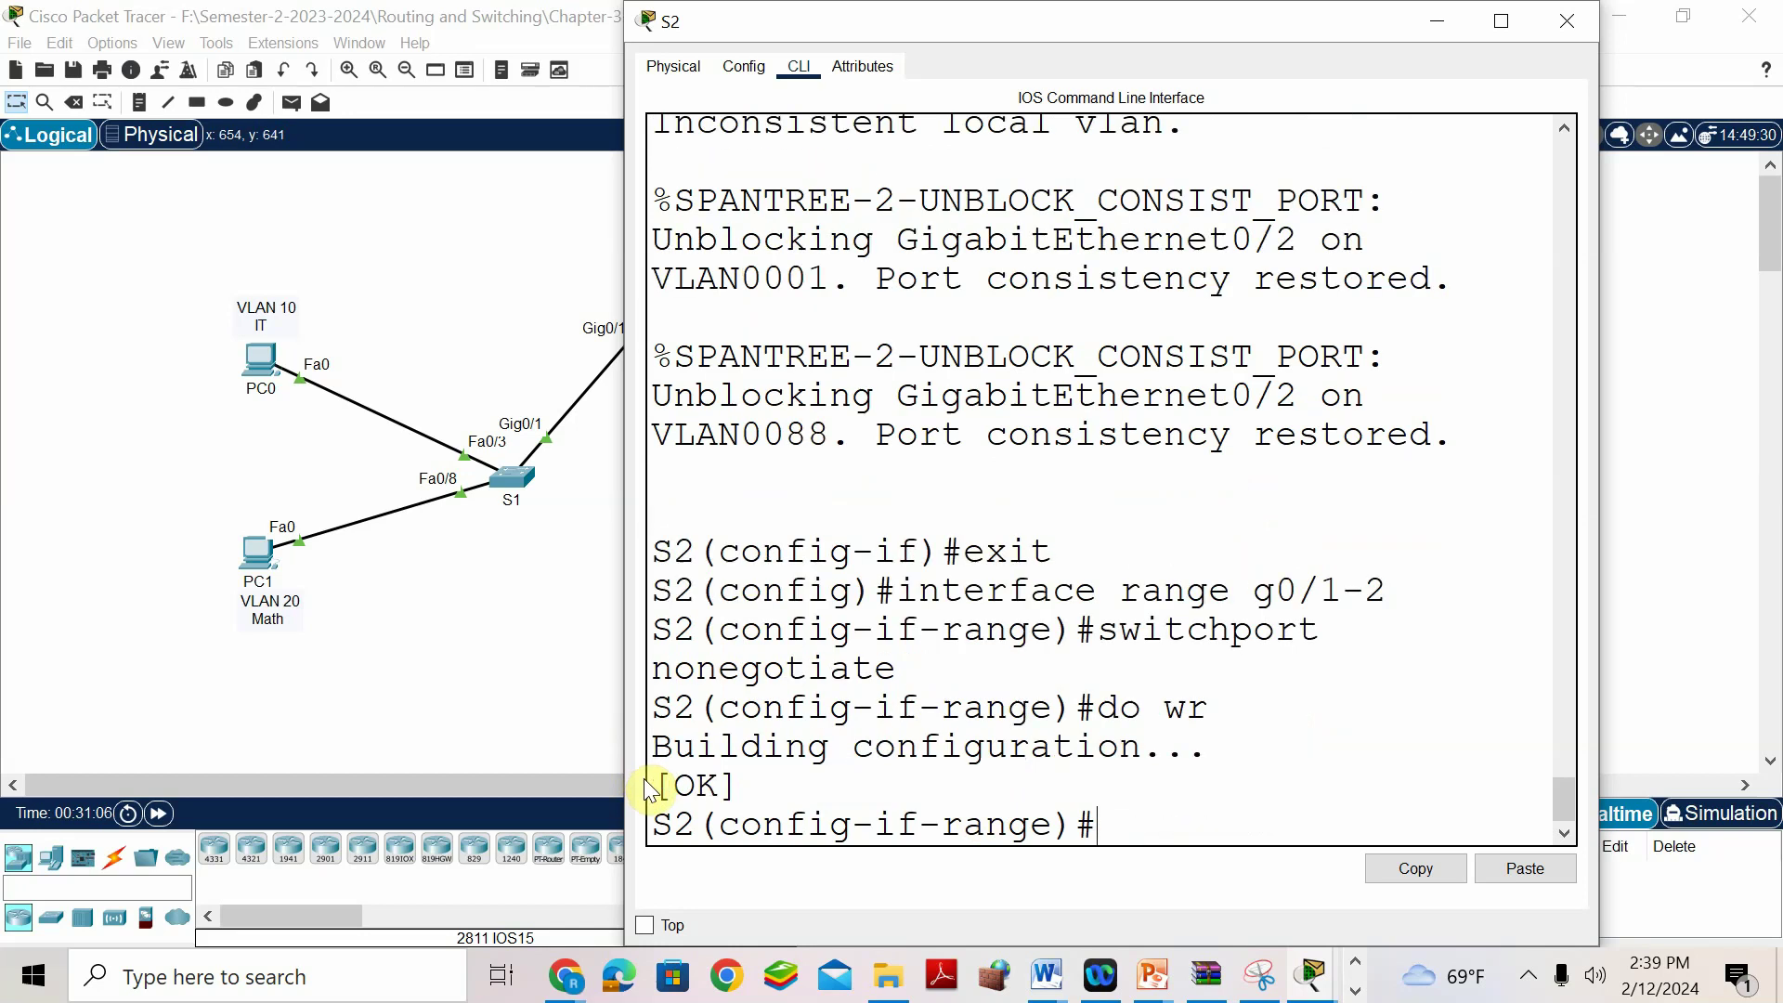
{"action": "left_click", "coordinate": [409, 683]}
Open S3's CLI from the topology, exit the current interface configuration, and enter interface configuration for g0/1.
{"action": "left_click", "coordinate": [859, 469]}
{"action": "left_click", "coordinate": [446, 625]}
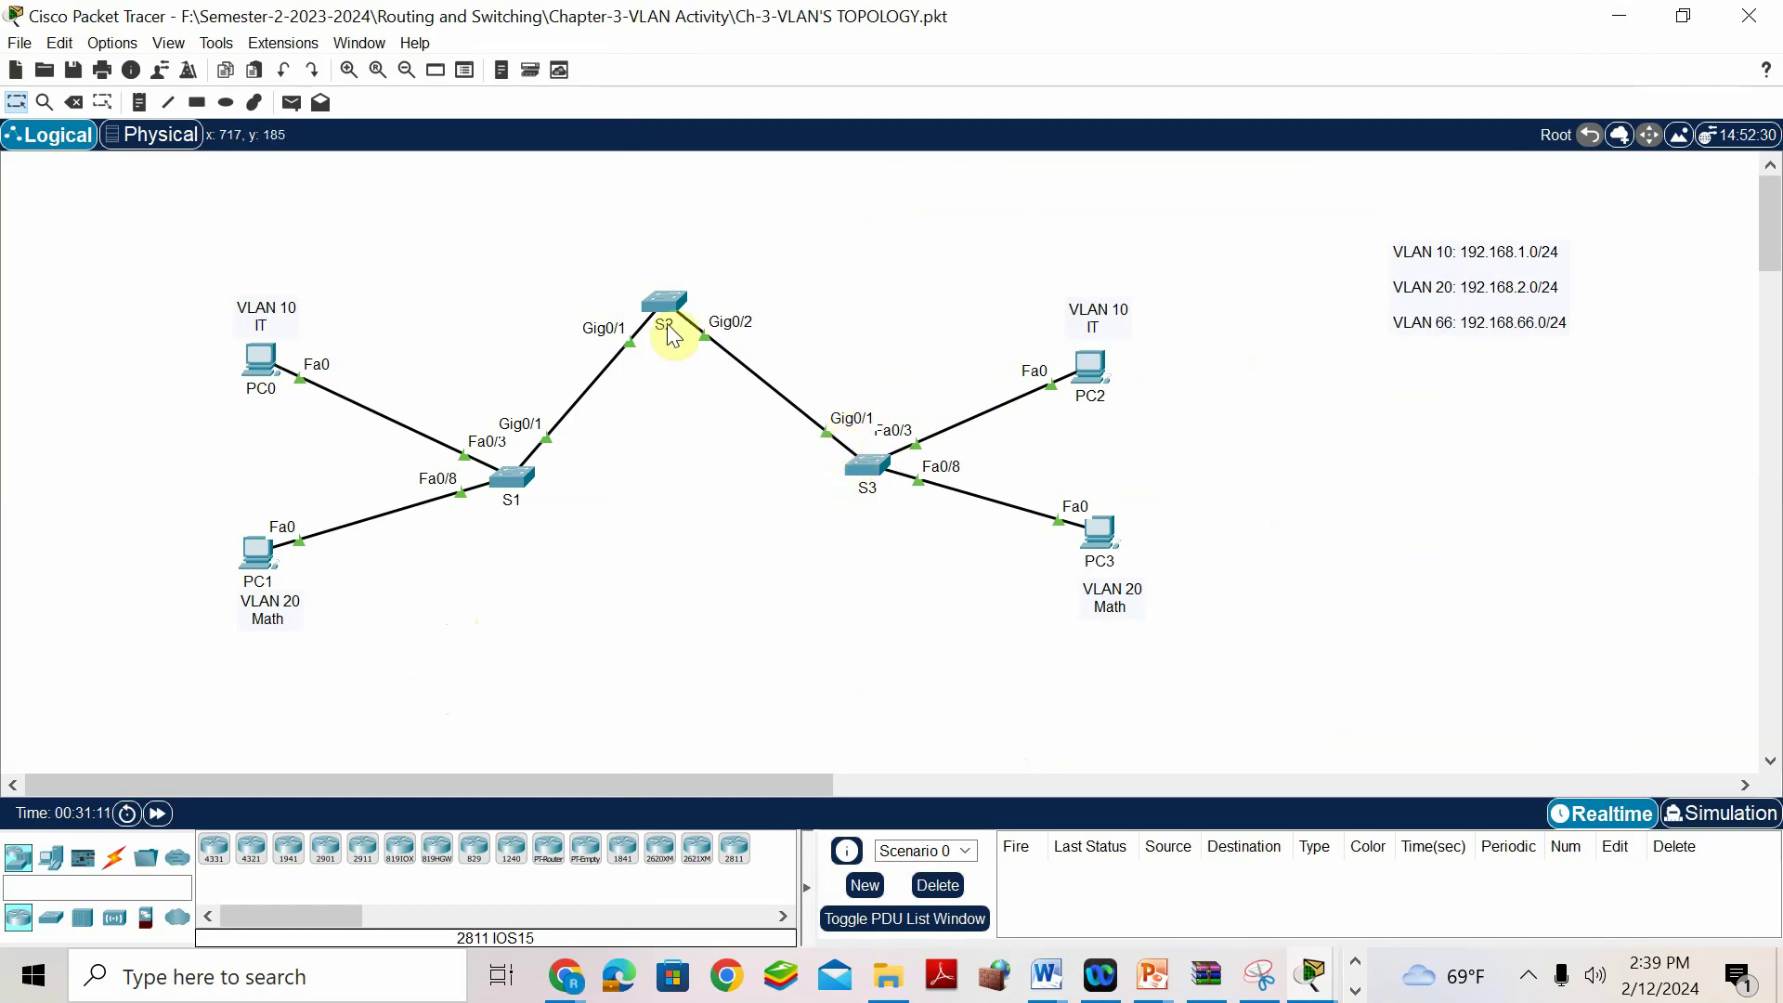
{"action": "left_click", "coordinate": [863, 469]}
{"action": "type", "text": "exit"}
{"action": "key", "text": "Return"}
{"action": "type", "text": "int"}
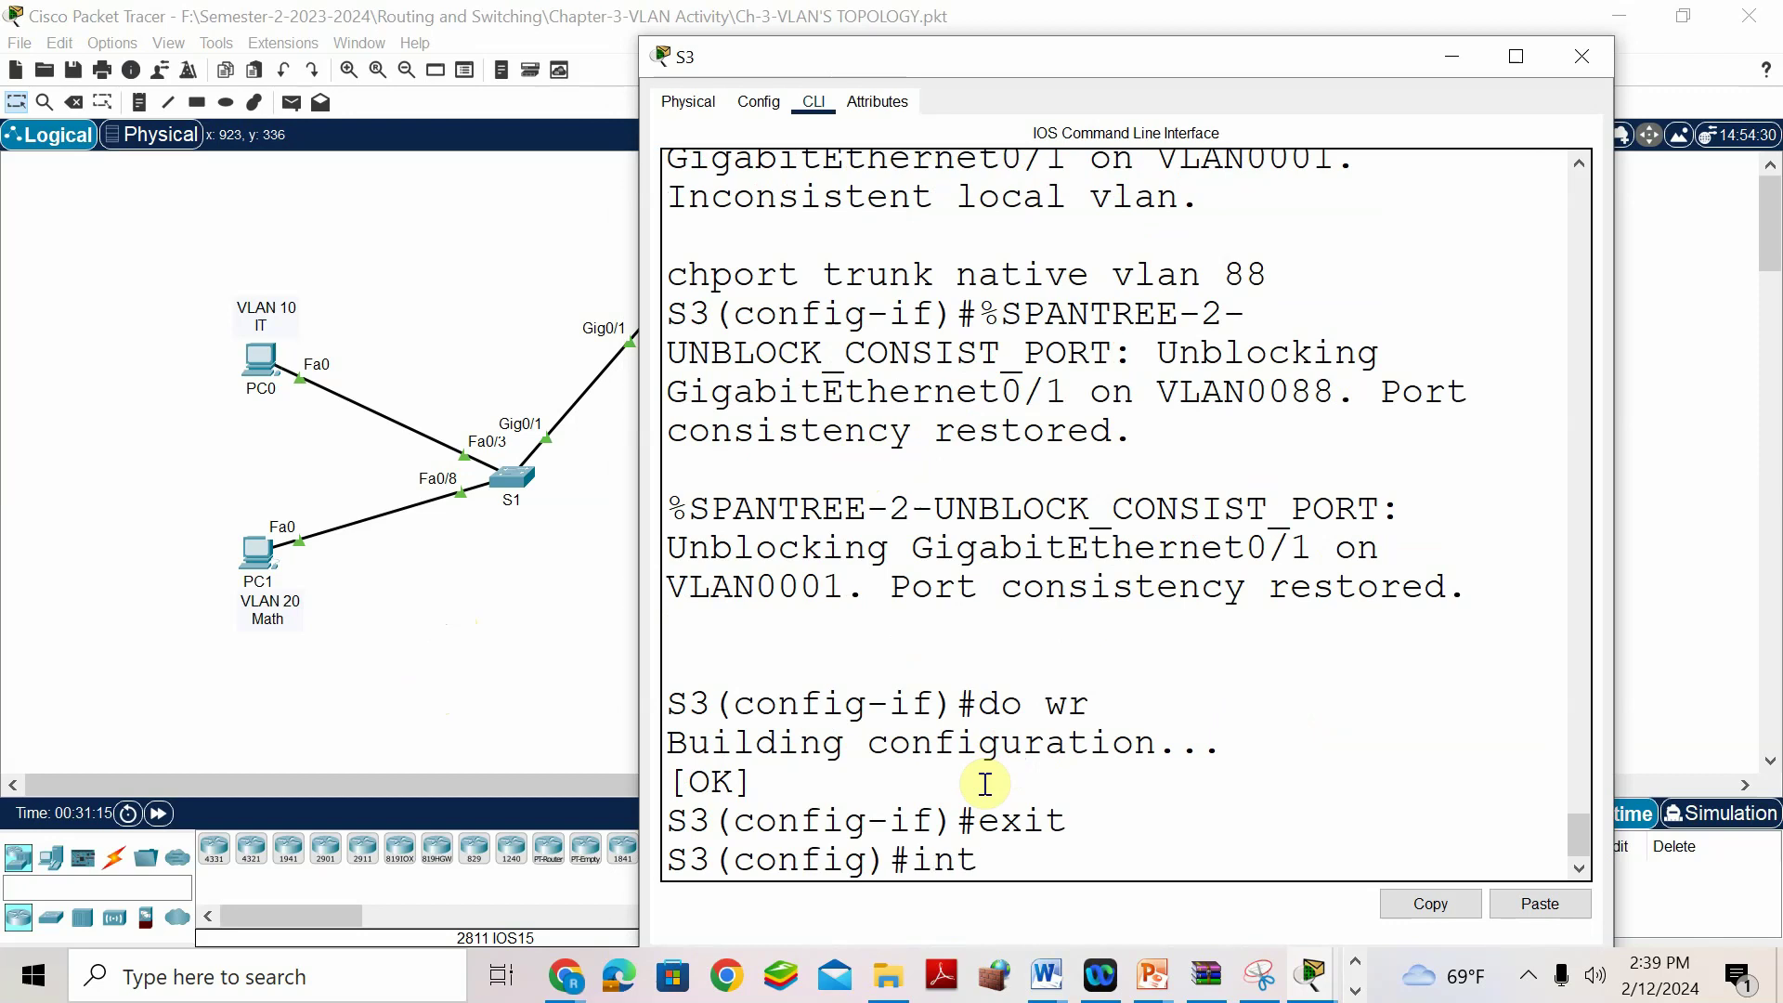
{"action": "key", "text": "Tab"}
{"action": "type", "text": "g0/1"}
{"action": "key", "text": "Return"}
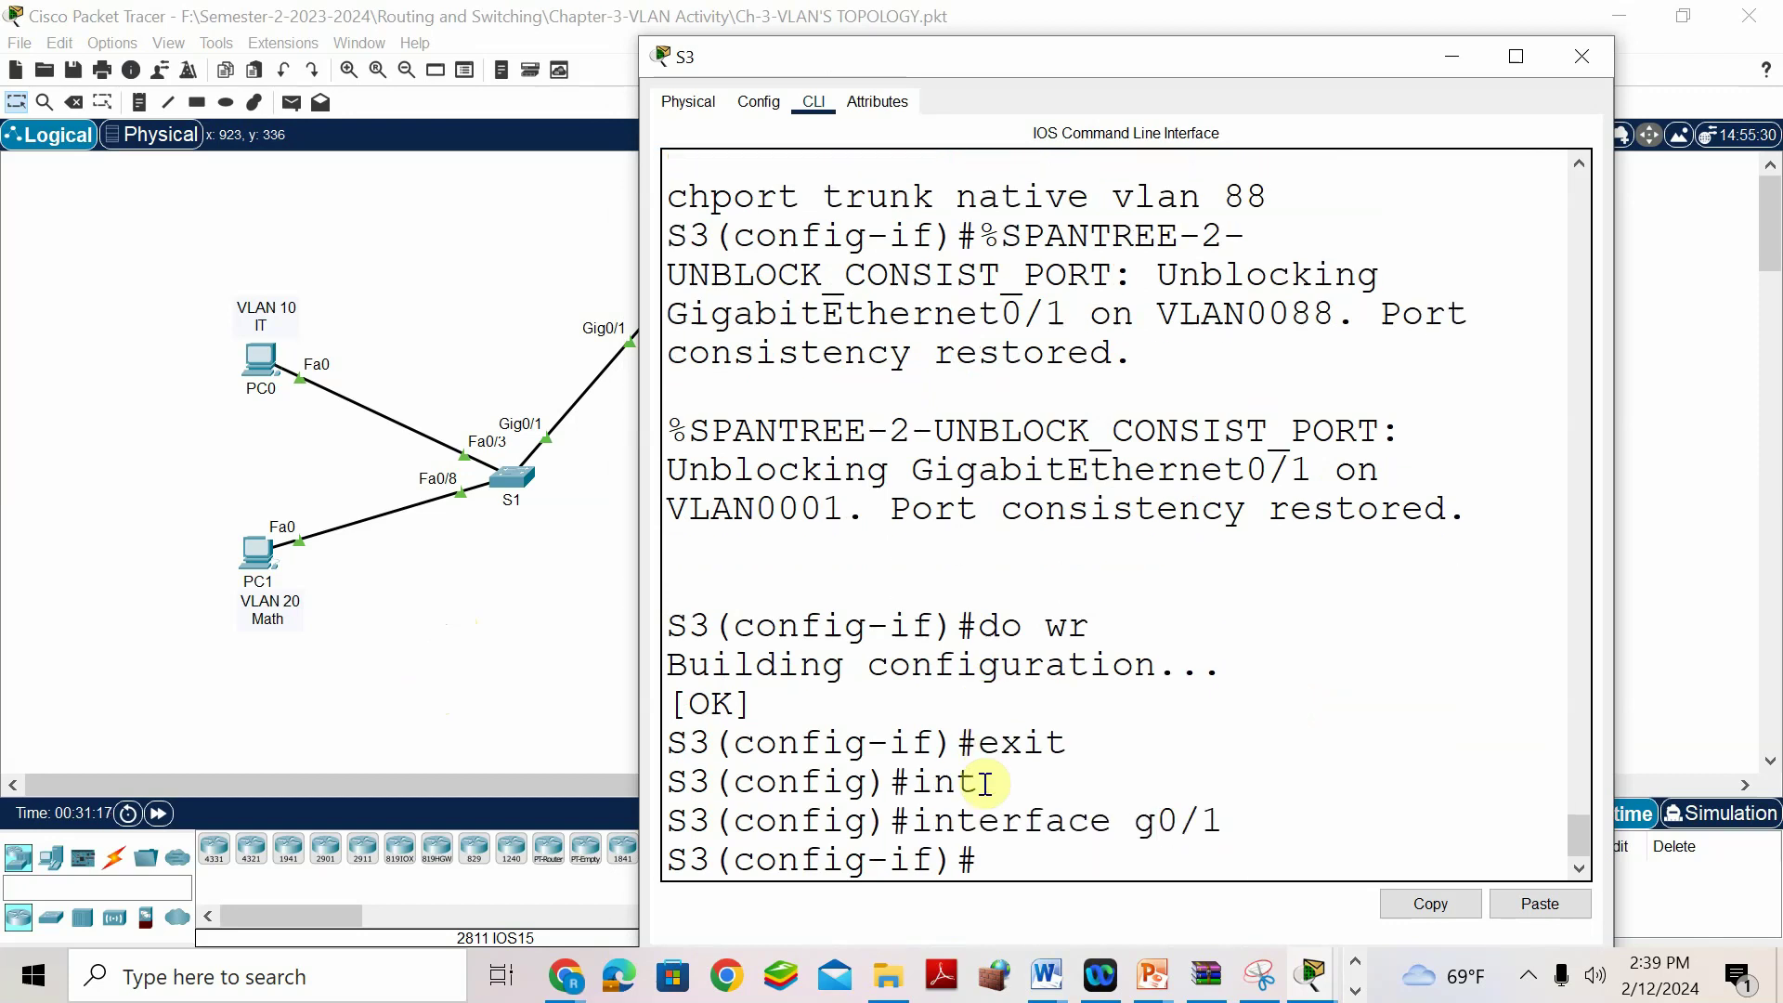
Disable DTP on S3's g0/1 trunk port with switchport nonegotiate, save with do wr, and return to the topology.
{"action": "type", "text": "switchp"}
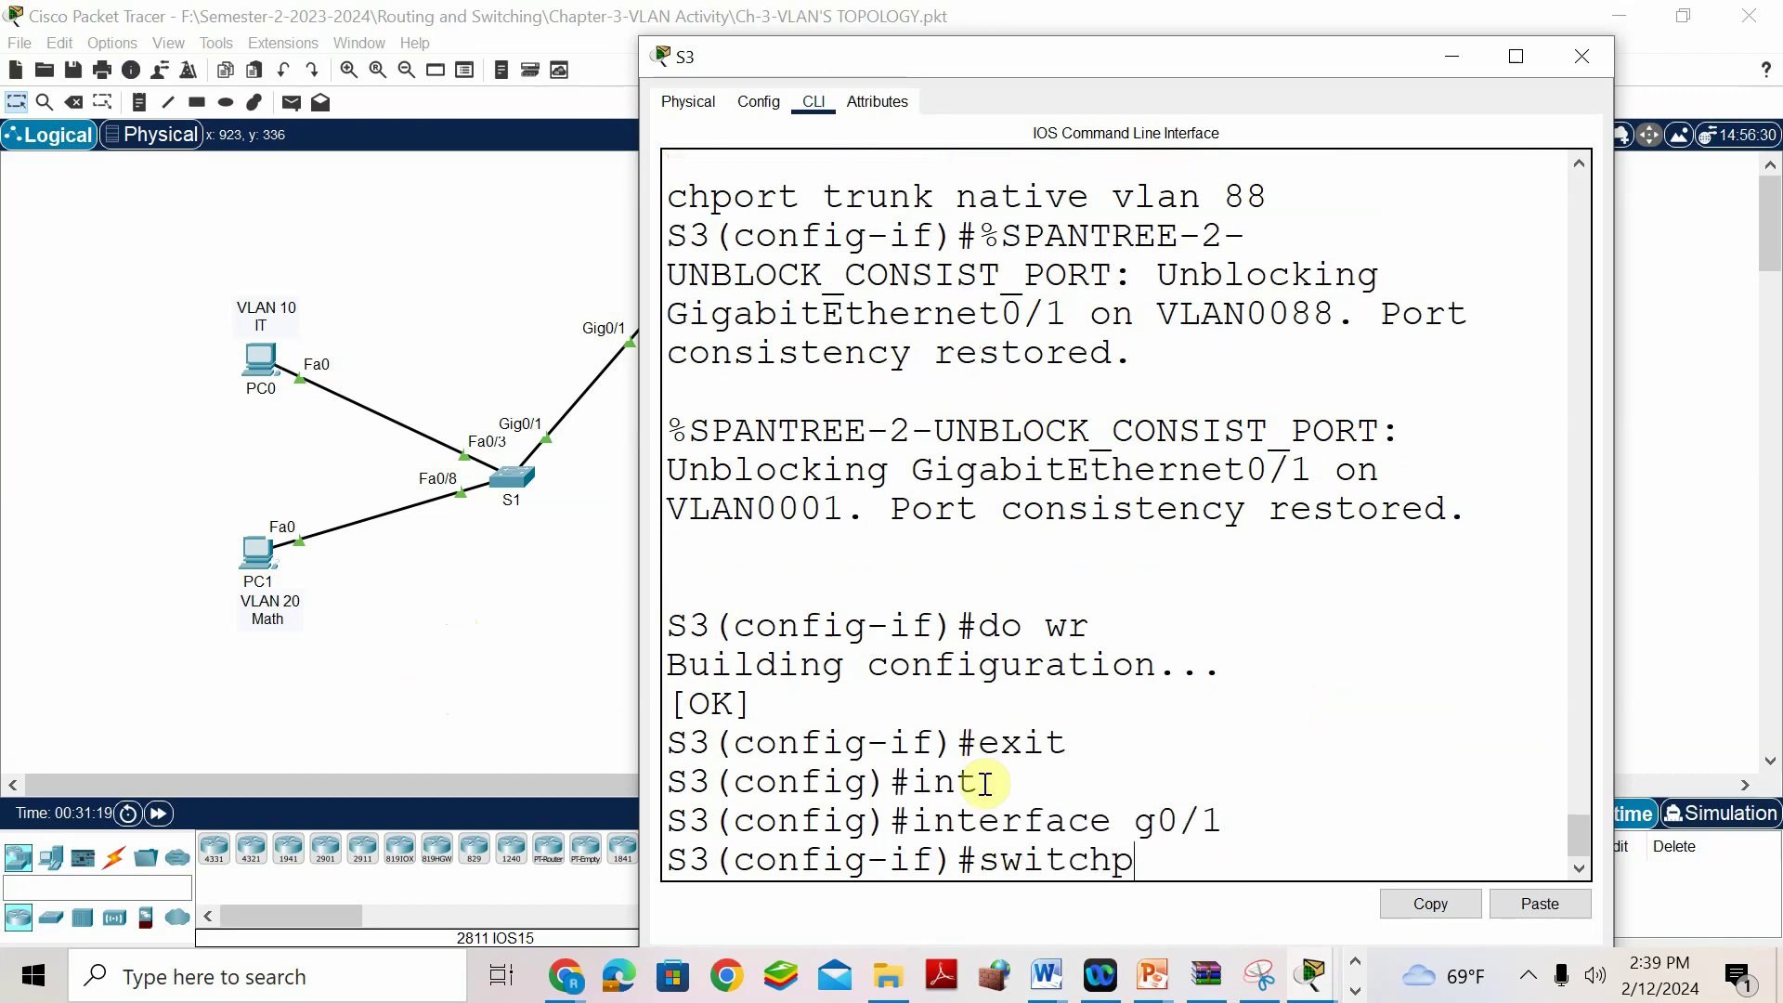
{"action": "type", "text": "ort nonegotiate"}
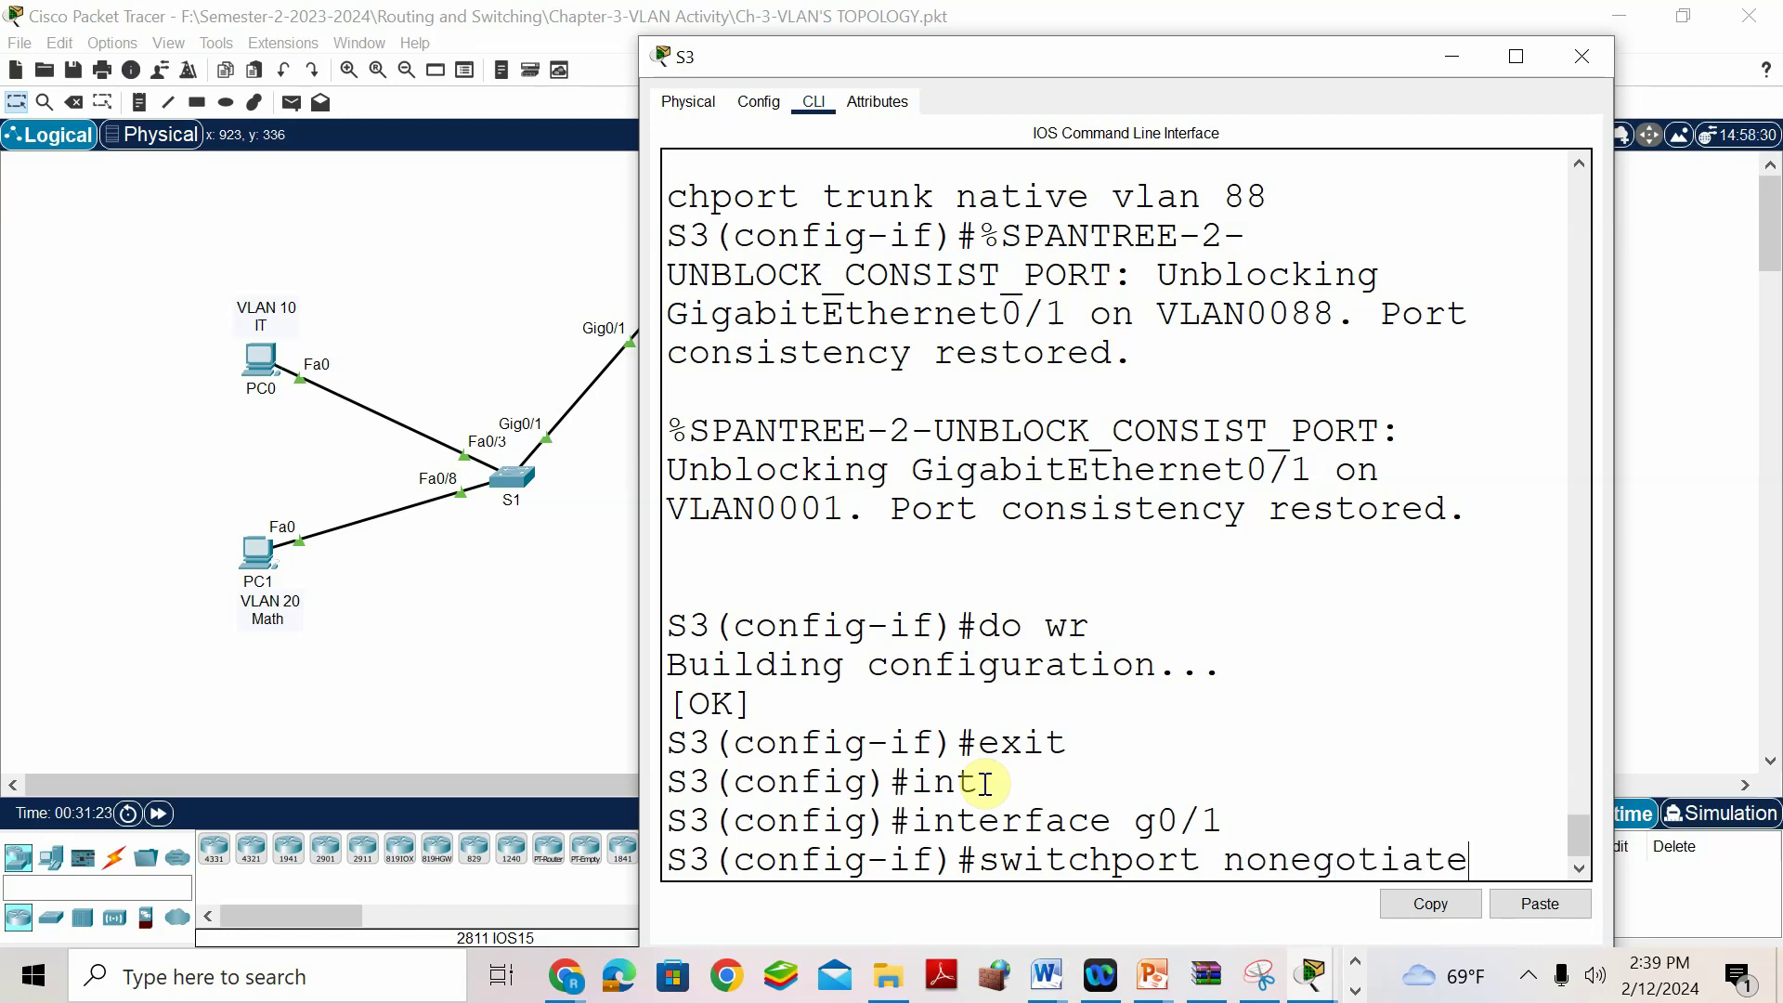
{"action": "key", "text": "Return"}
{"action": "type", "text": "do wr"}
{"action": "key", "text": "Return"}
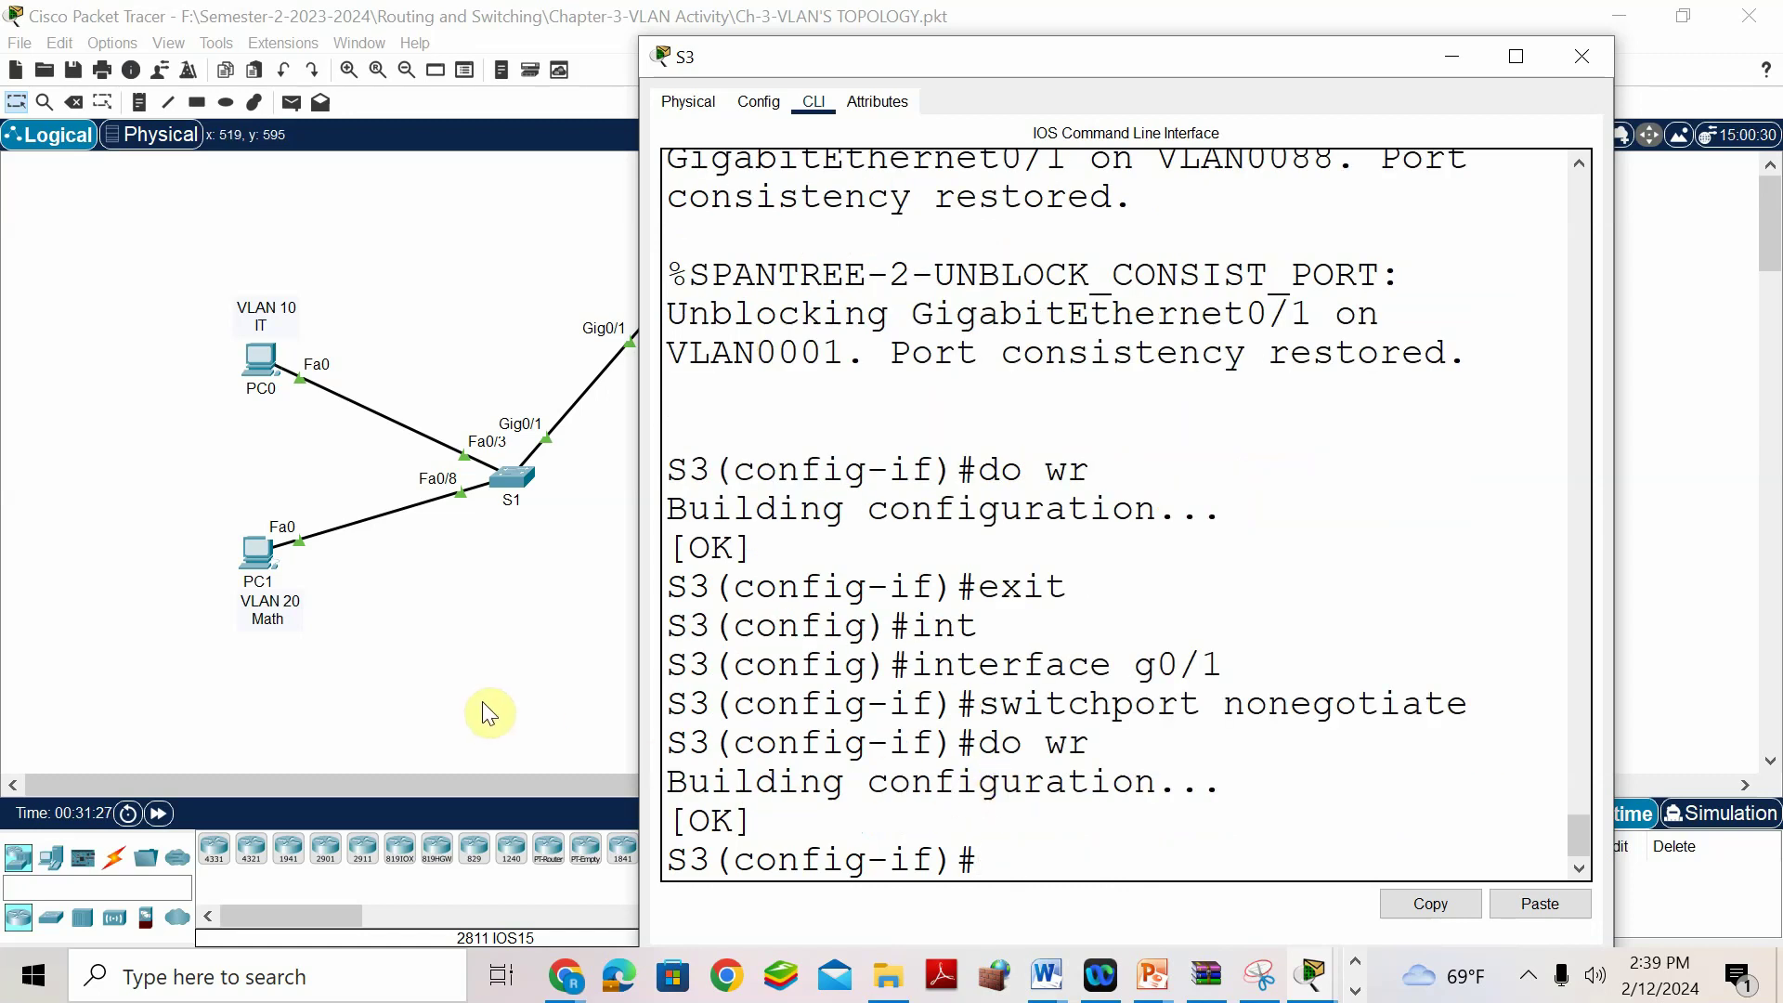
{"action": "key", "text": "alt+F4"}
Switch to the key-ch-3-Vlan Activity document in Word, read the Testing section's ping list, and return to the Packet Tracer topology.
{"action": "mouse_move", "coordinate": [1047, 975]}
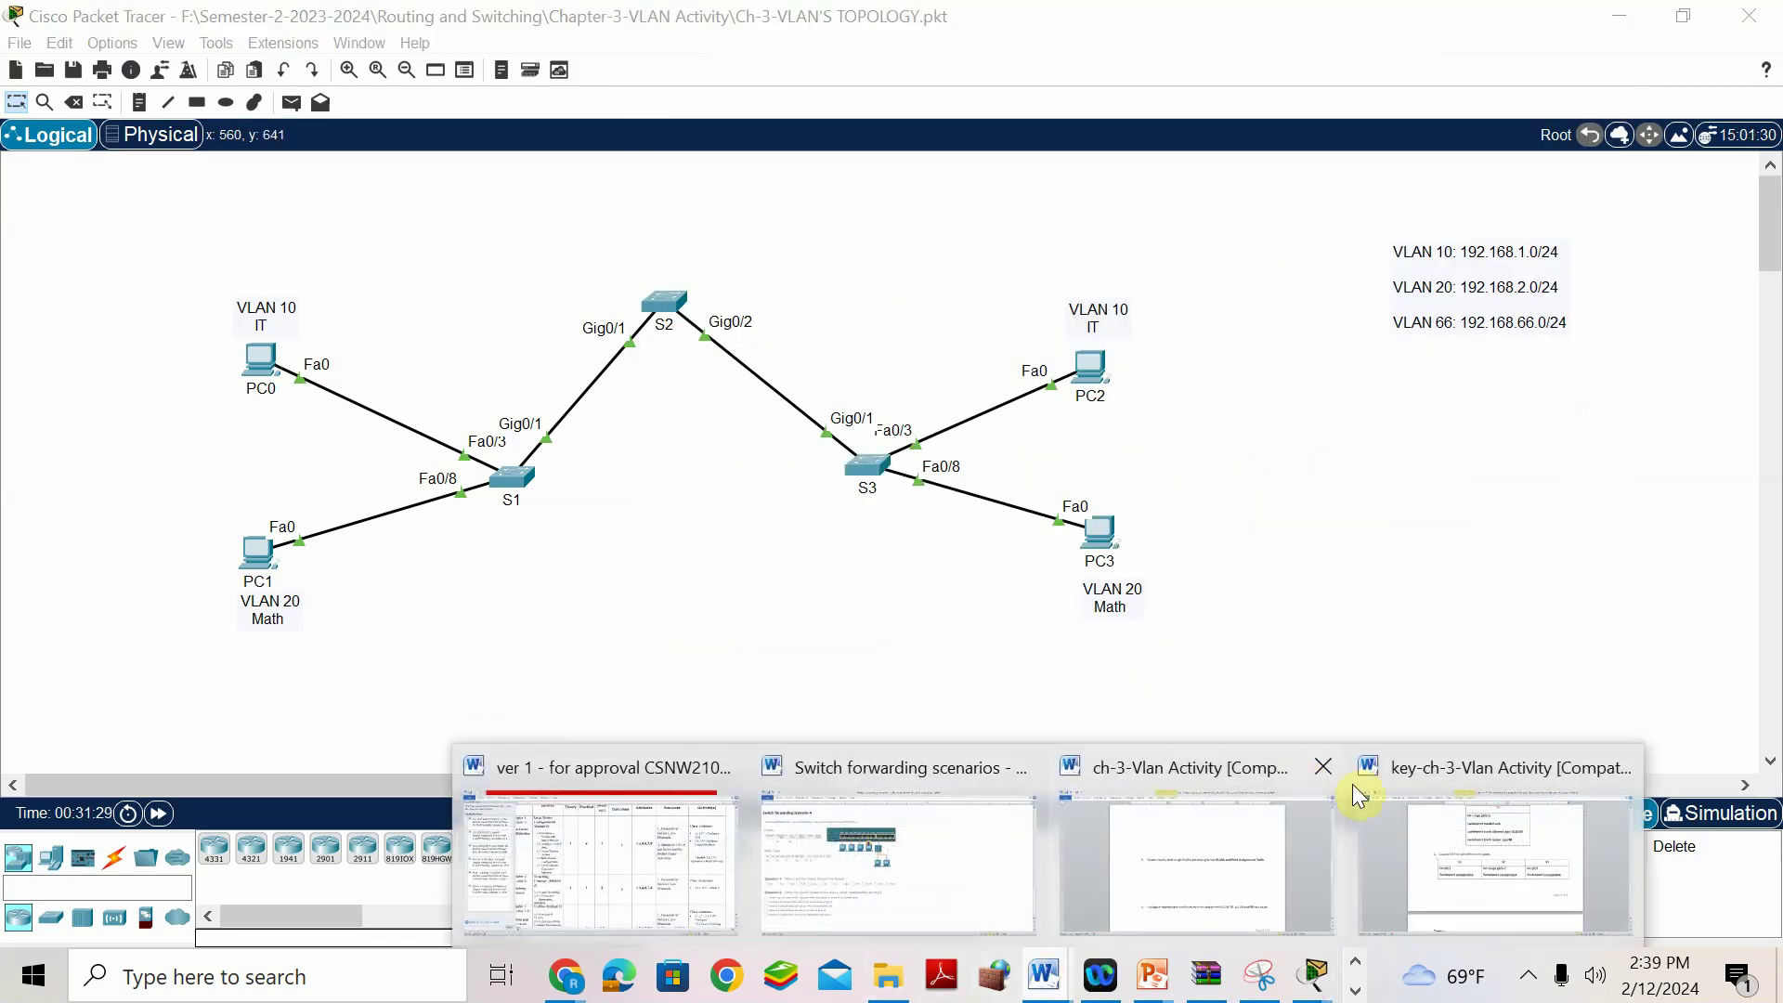
{"action": "left_click", "coordinate": [1417, 824]}
{"action": "scroll", "coordinate": [856, 689], "scroll_direction": "down", "scroll_amount": 4}
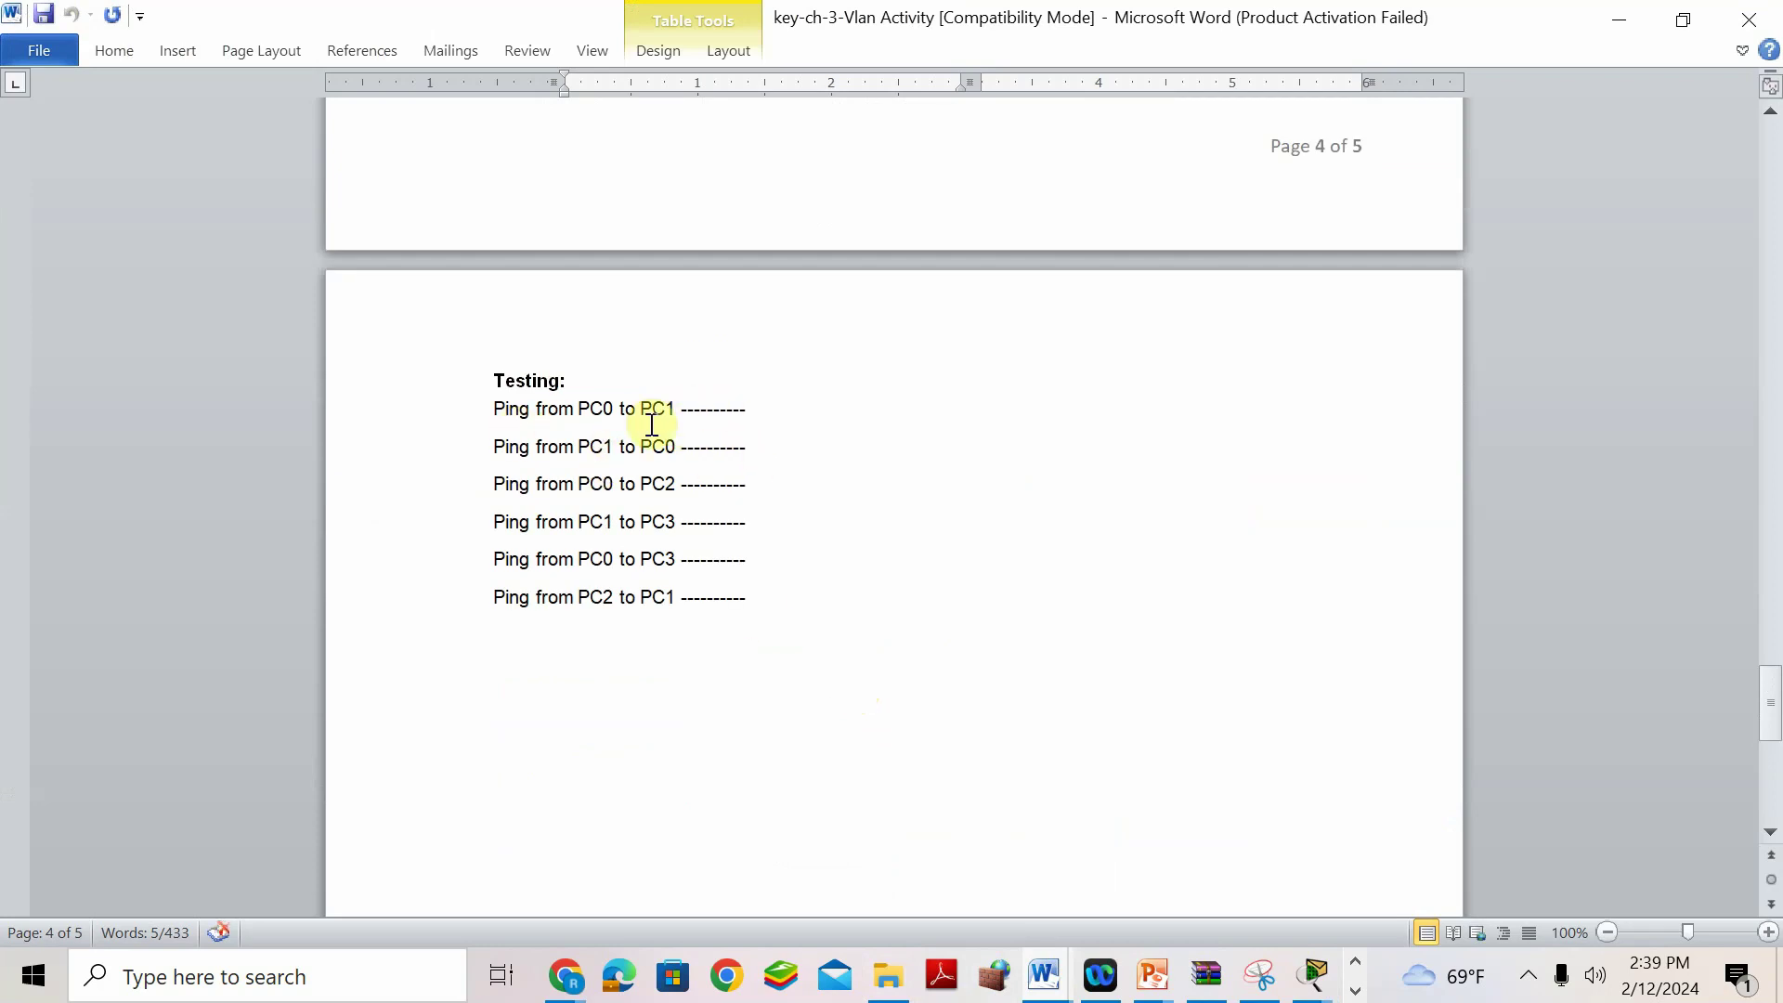
{"action": "left_click", "coordinate": [1603, 16]}
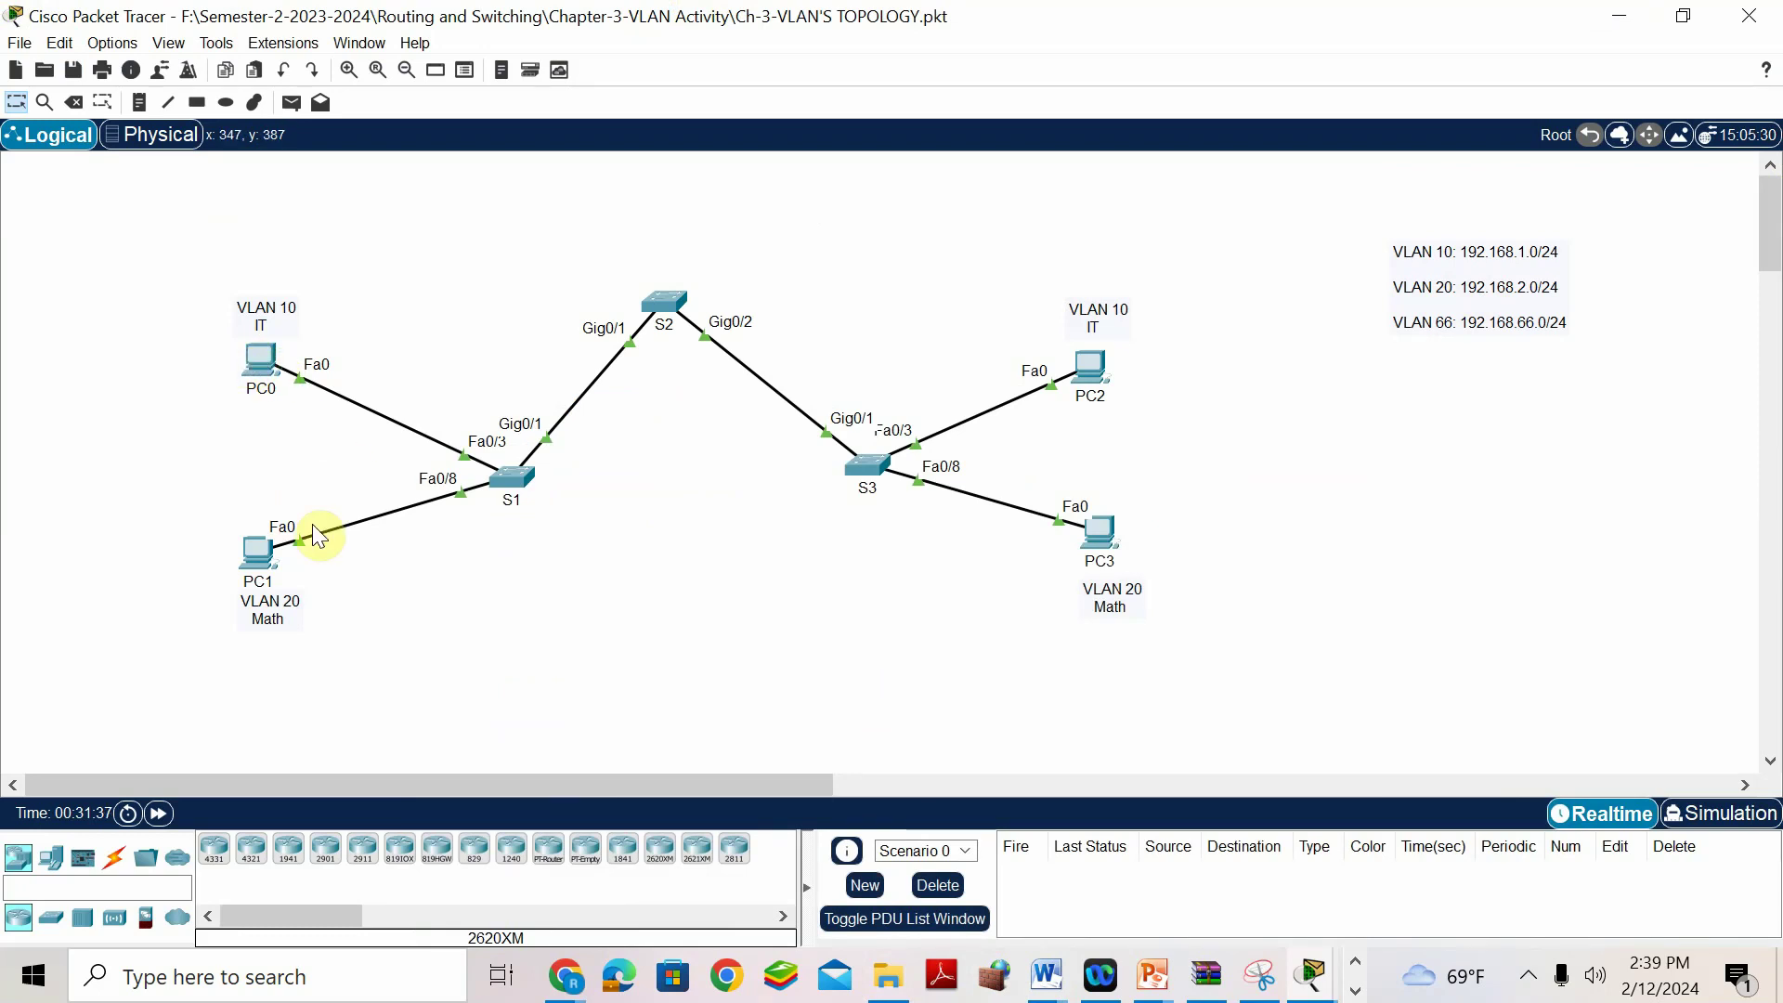
Ping PC1 at 192.168.2.2 from PC0's Command Prompt, looking up PC1's address in its IP Configuration.
{"action": "left_click", "coordinate": [260, 359]}
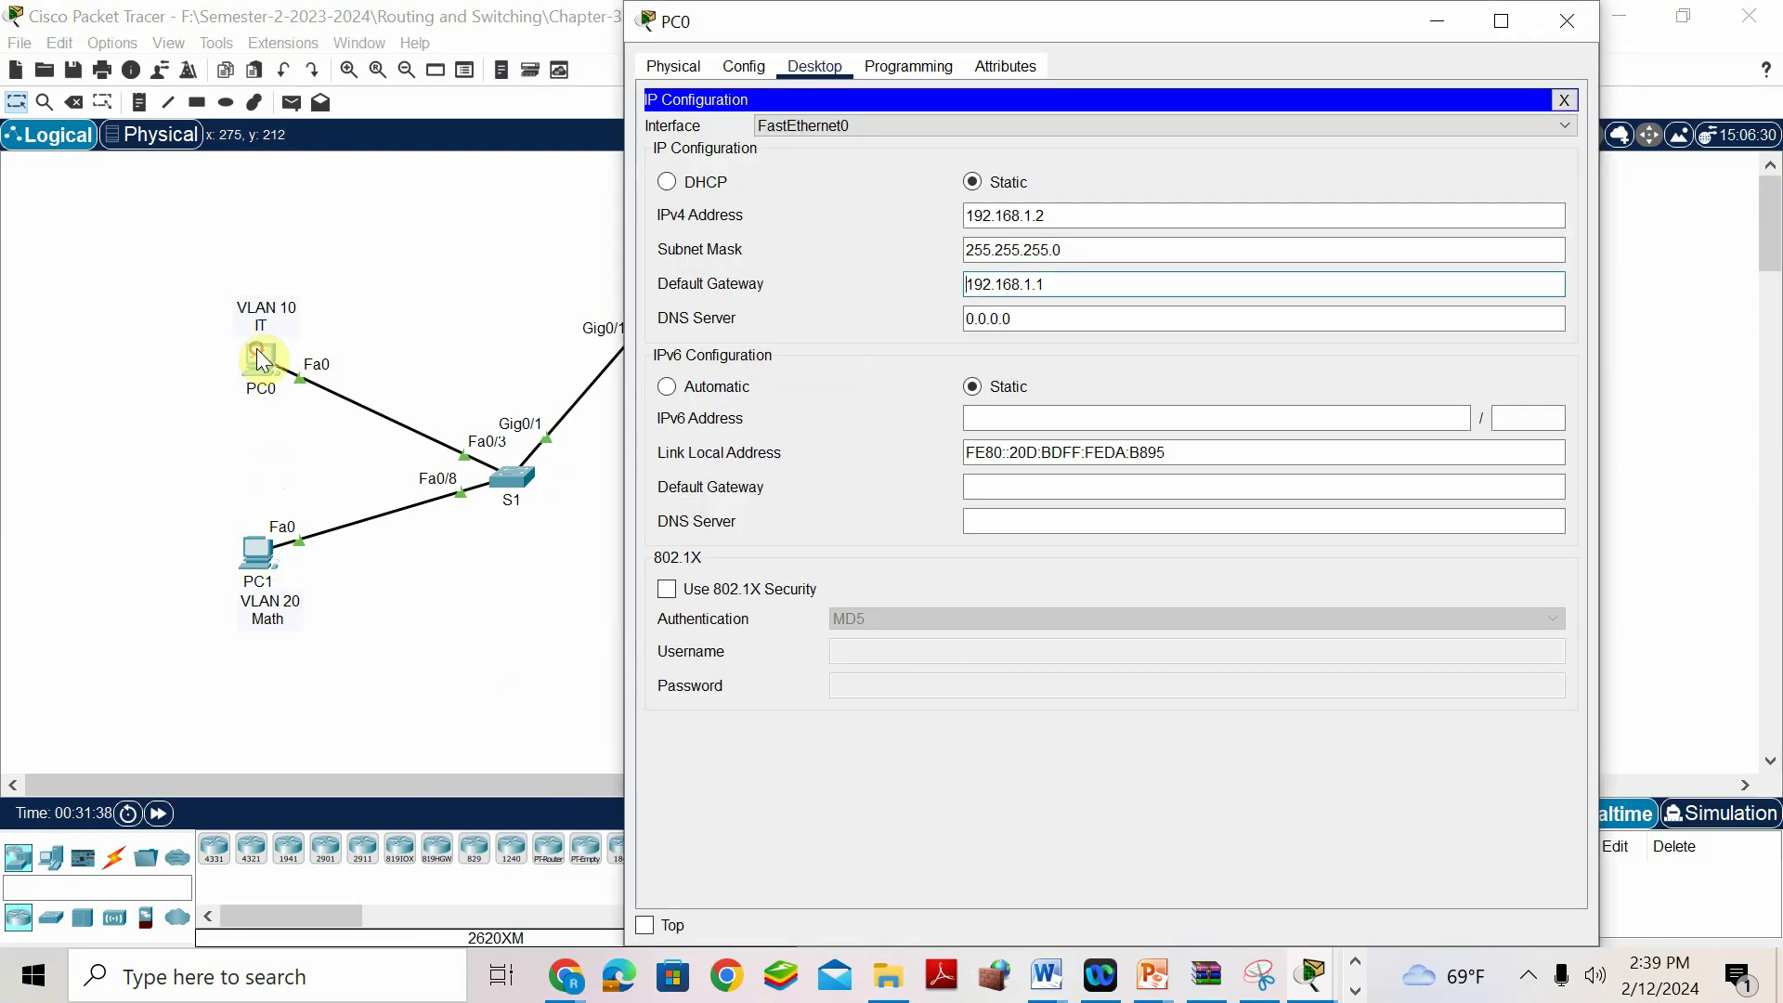
{"action": "left_click", "coordinate": [1565, 99]}
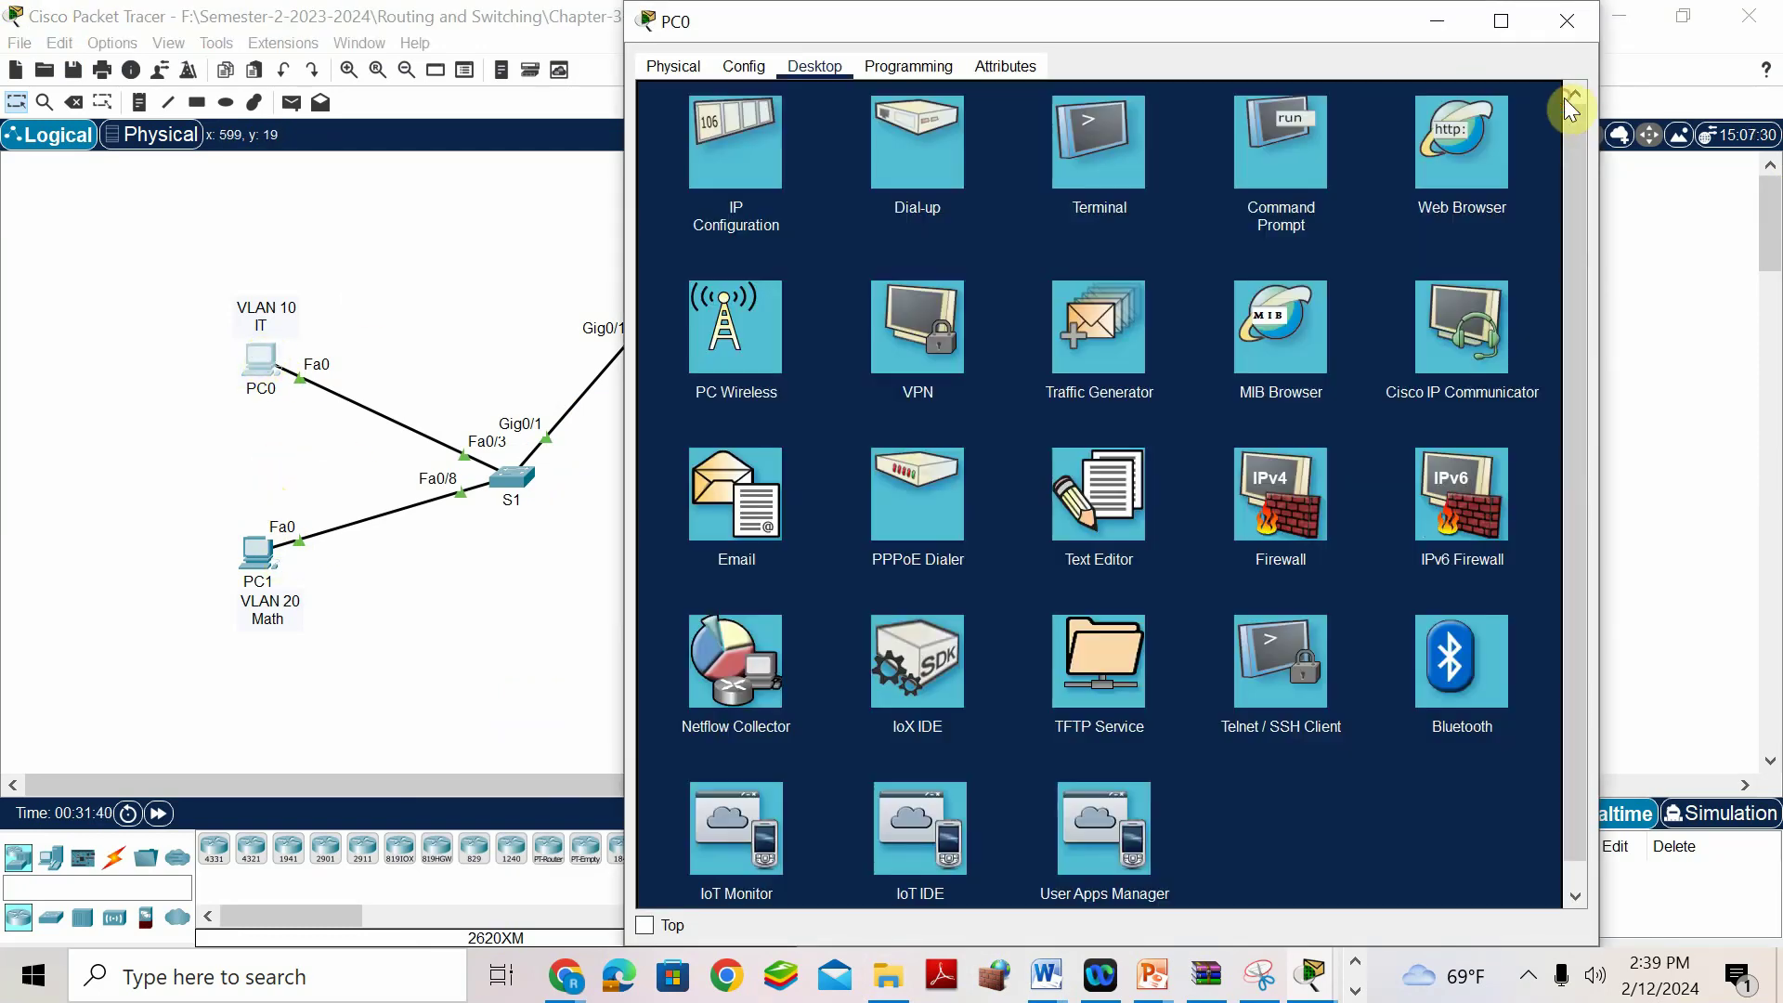
{"action": "left_click", "coordinate": [1256, 156]}
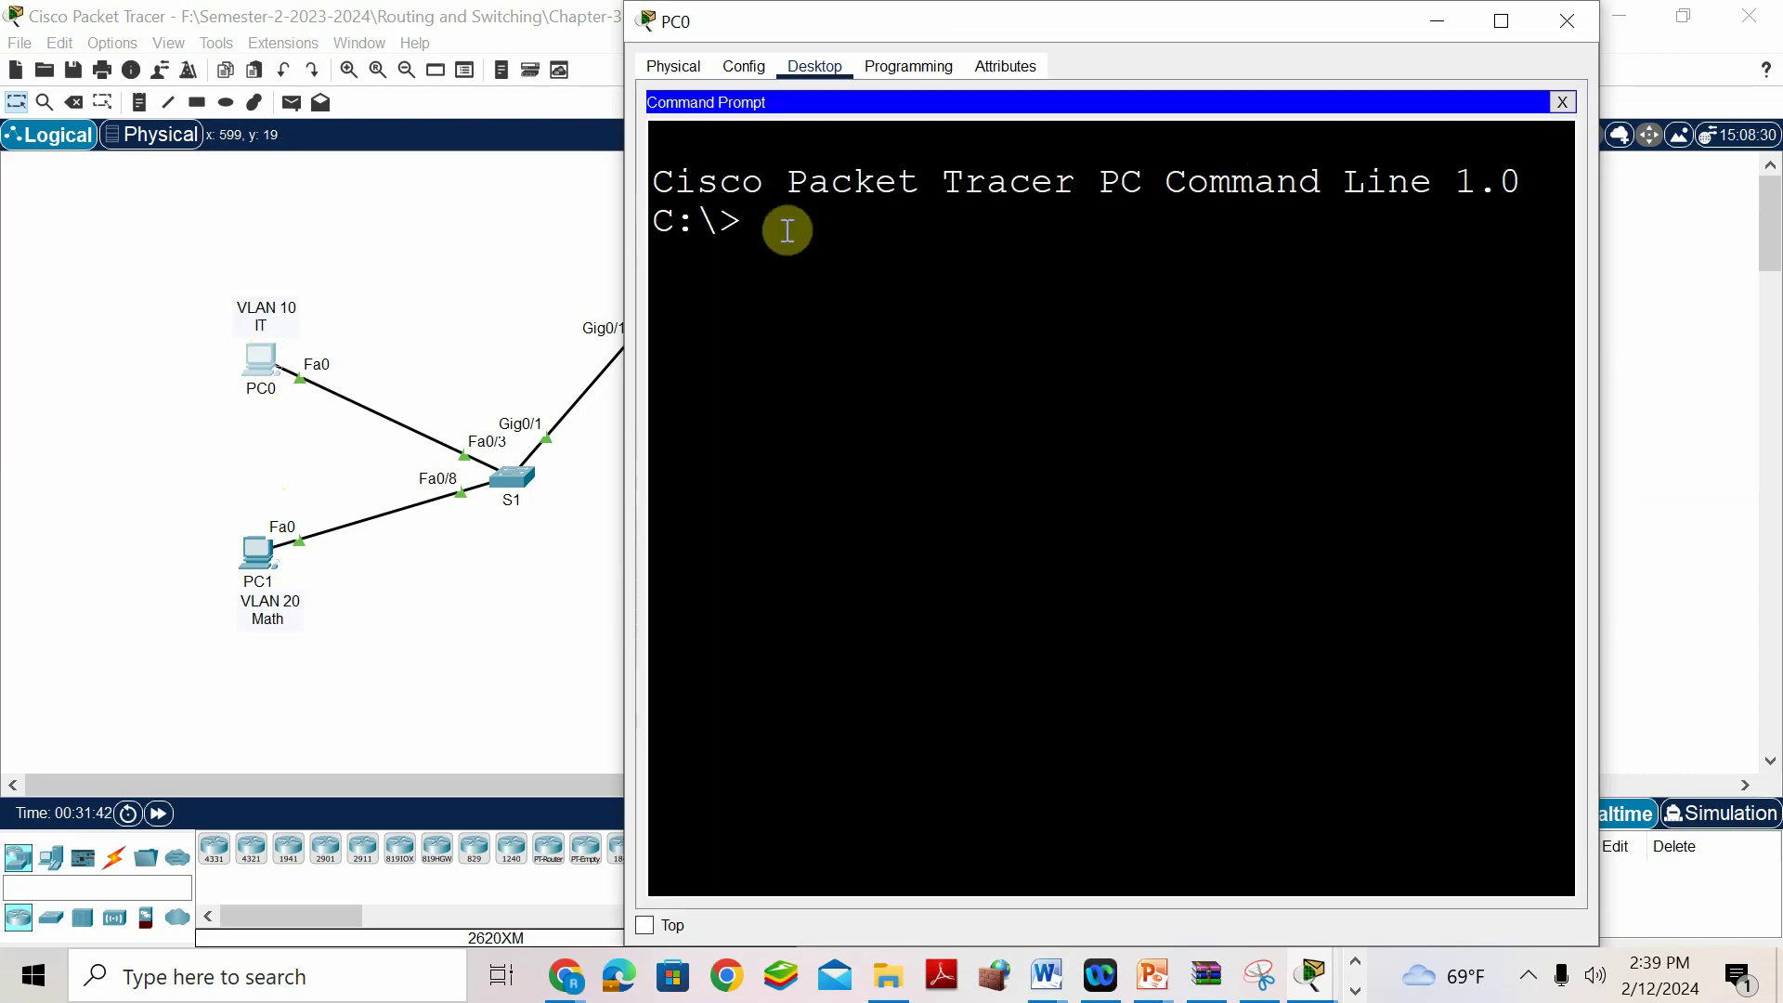
{"action": "type", "text": "ping"}
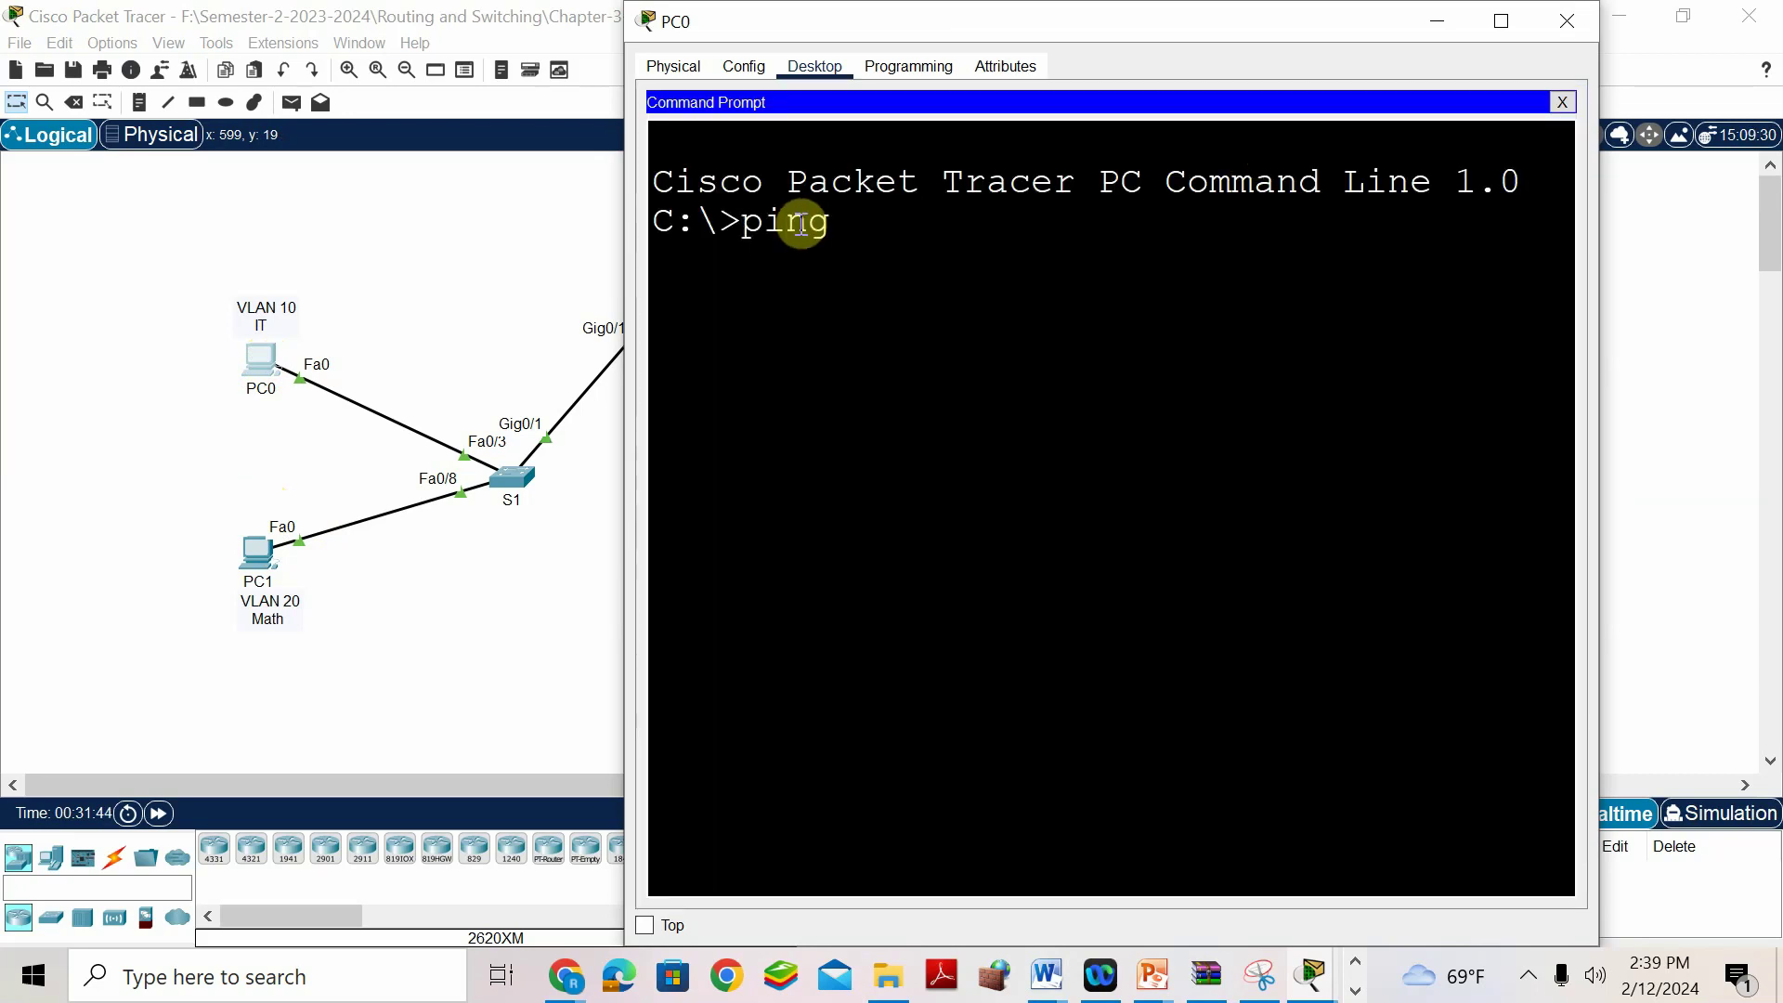
{"action": "left_click", "coordinate": [260, 555]}
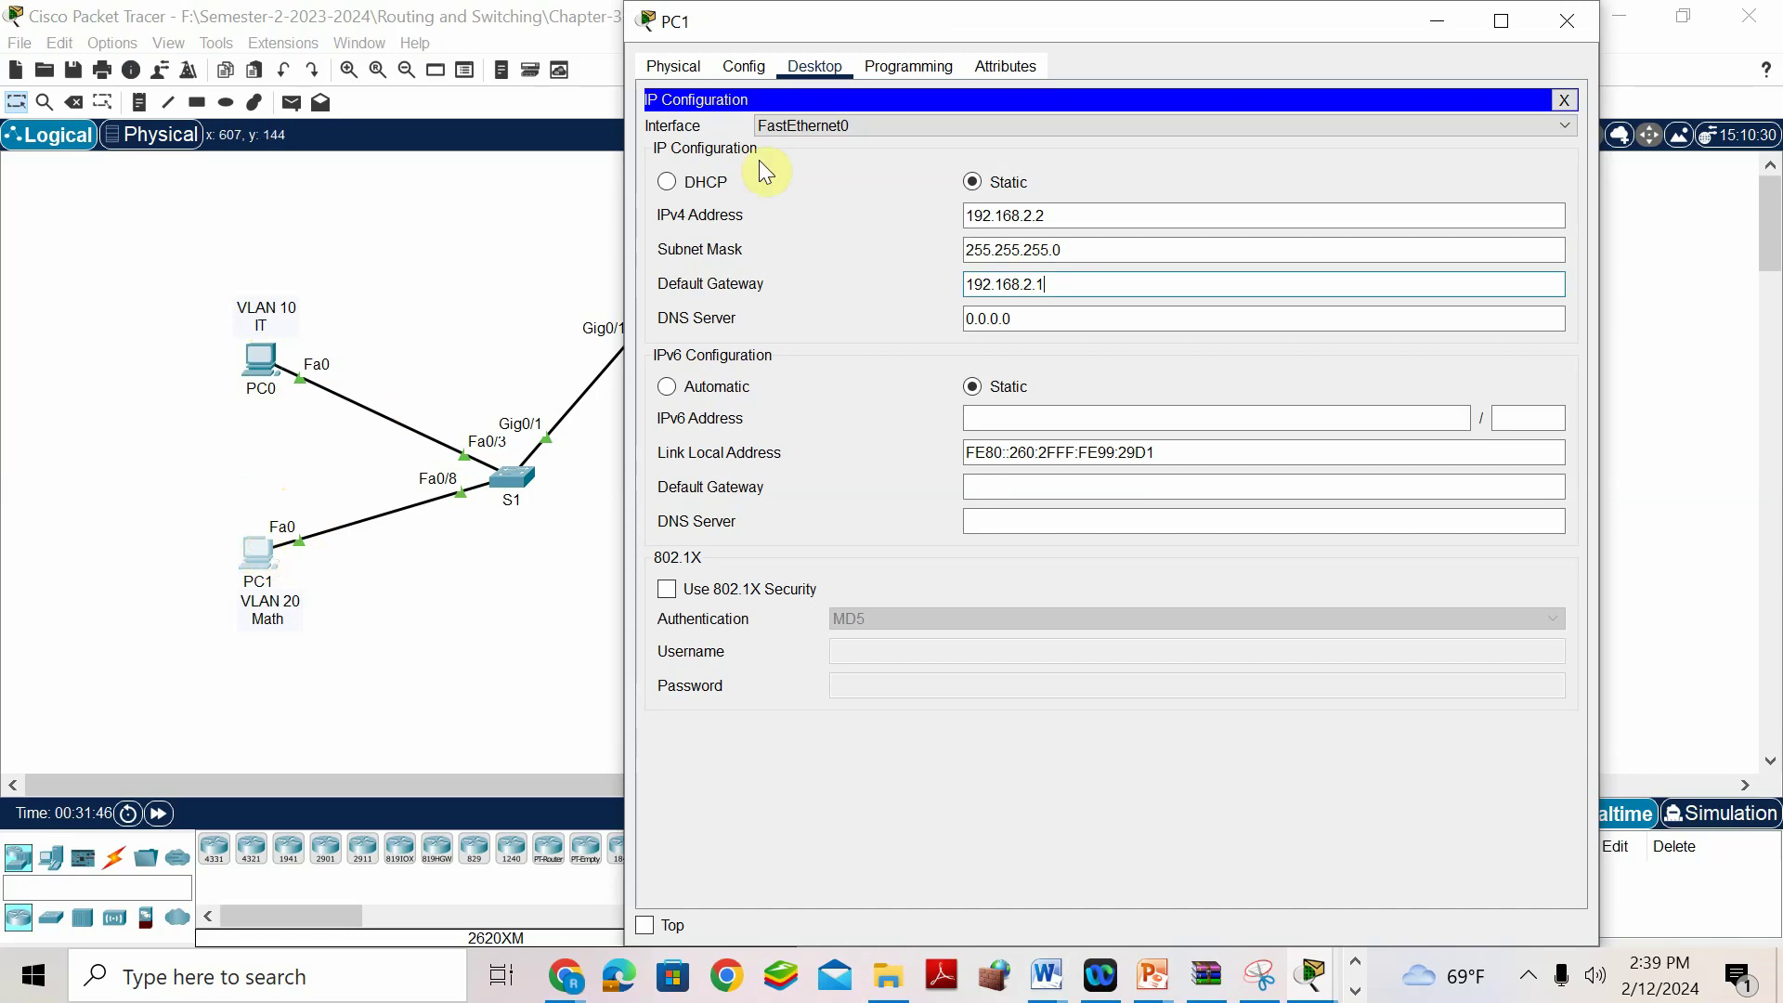
{"action": "left_click", "coordinate": [261, 362]}
{"action": "type", "text": "192.168.2.2"}
{"action": "key", "text": "Return"}
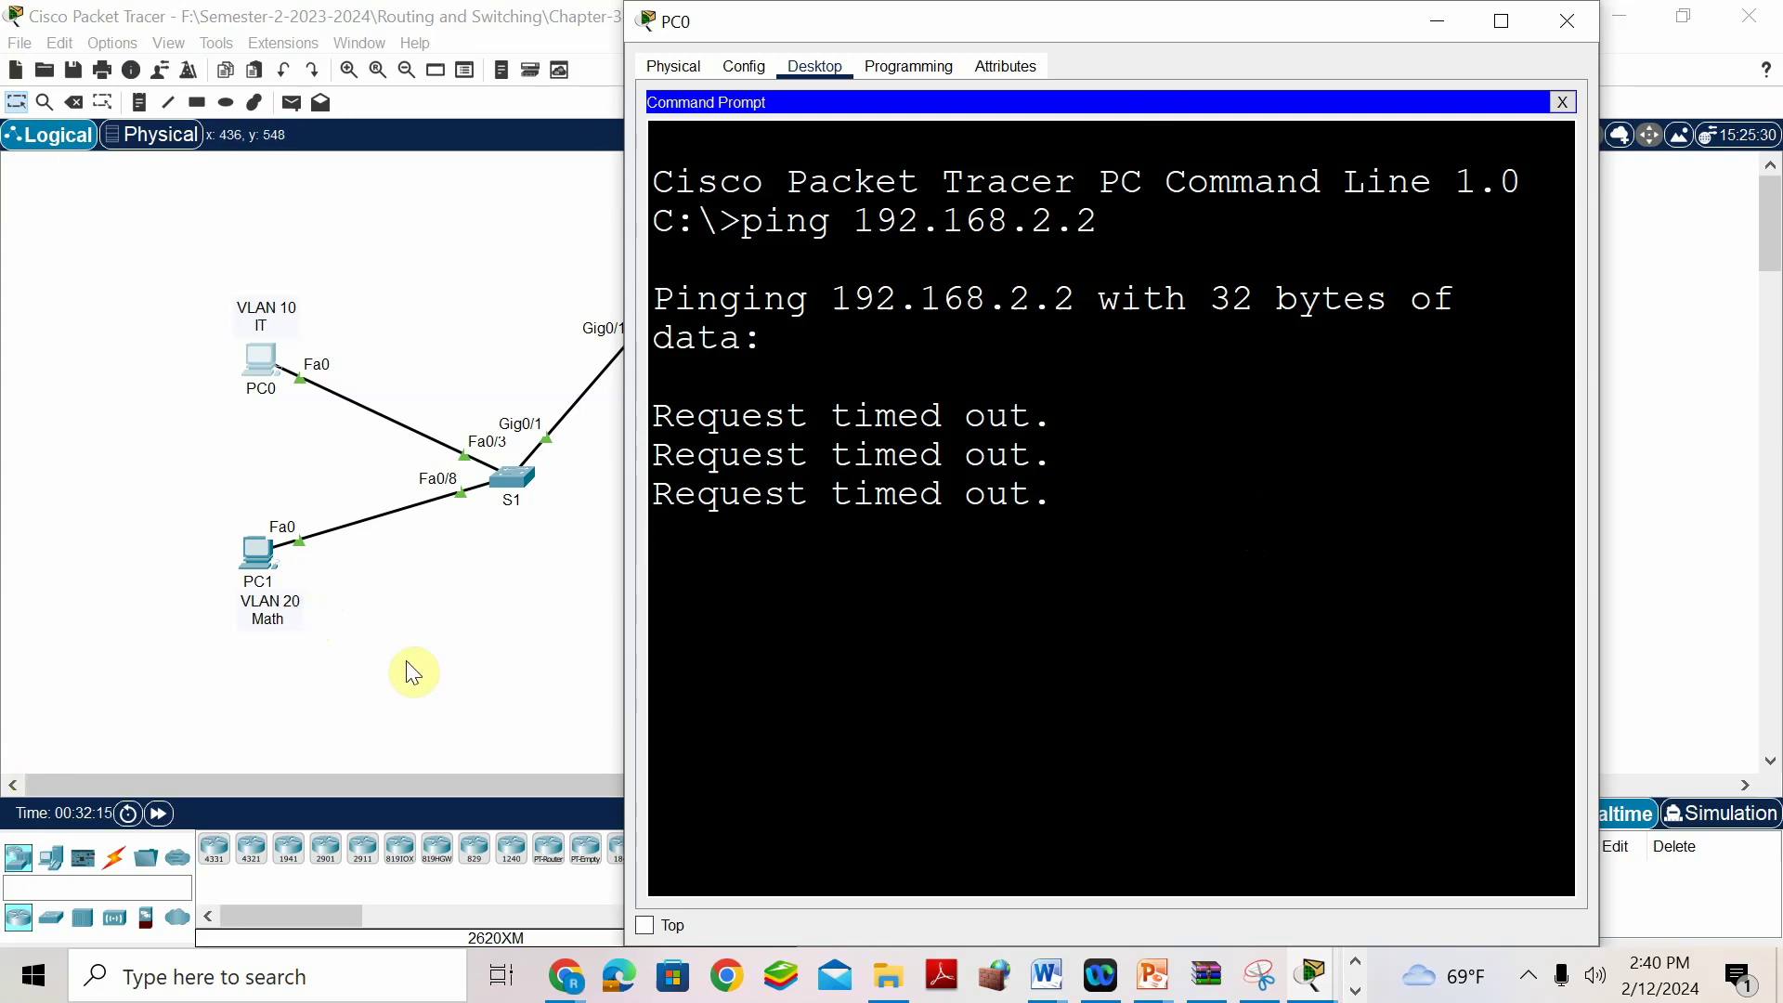
Compare the IPv4 settings in the IP Configuration of PC0 and PC1.
{"action": "left_click", "coordinate": [569, 642]}
{"action": "left_click", "coordinate": [271, 349]}
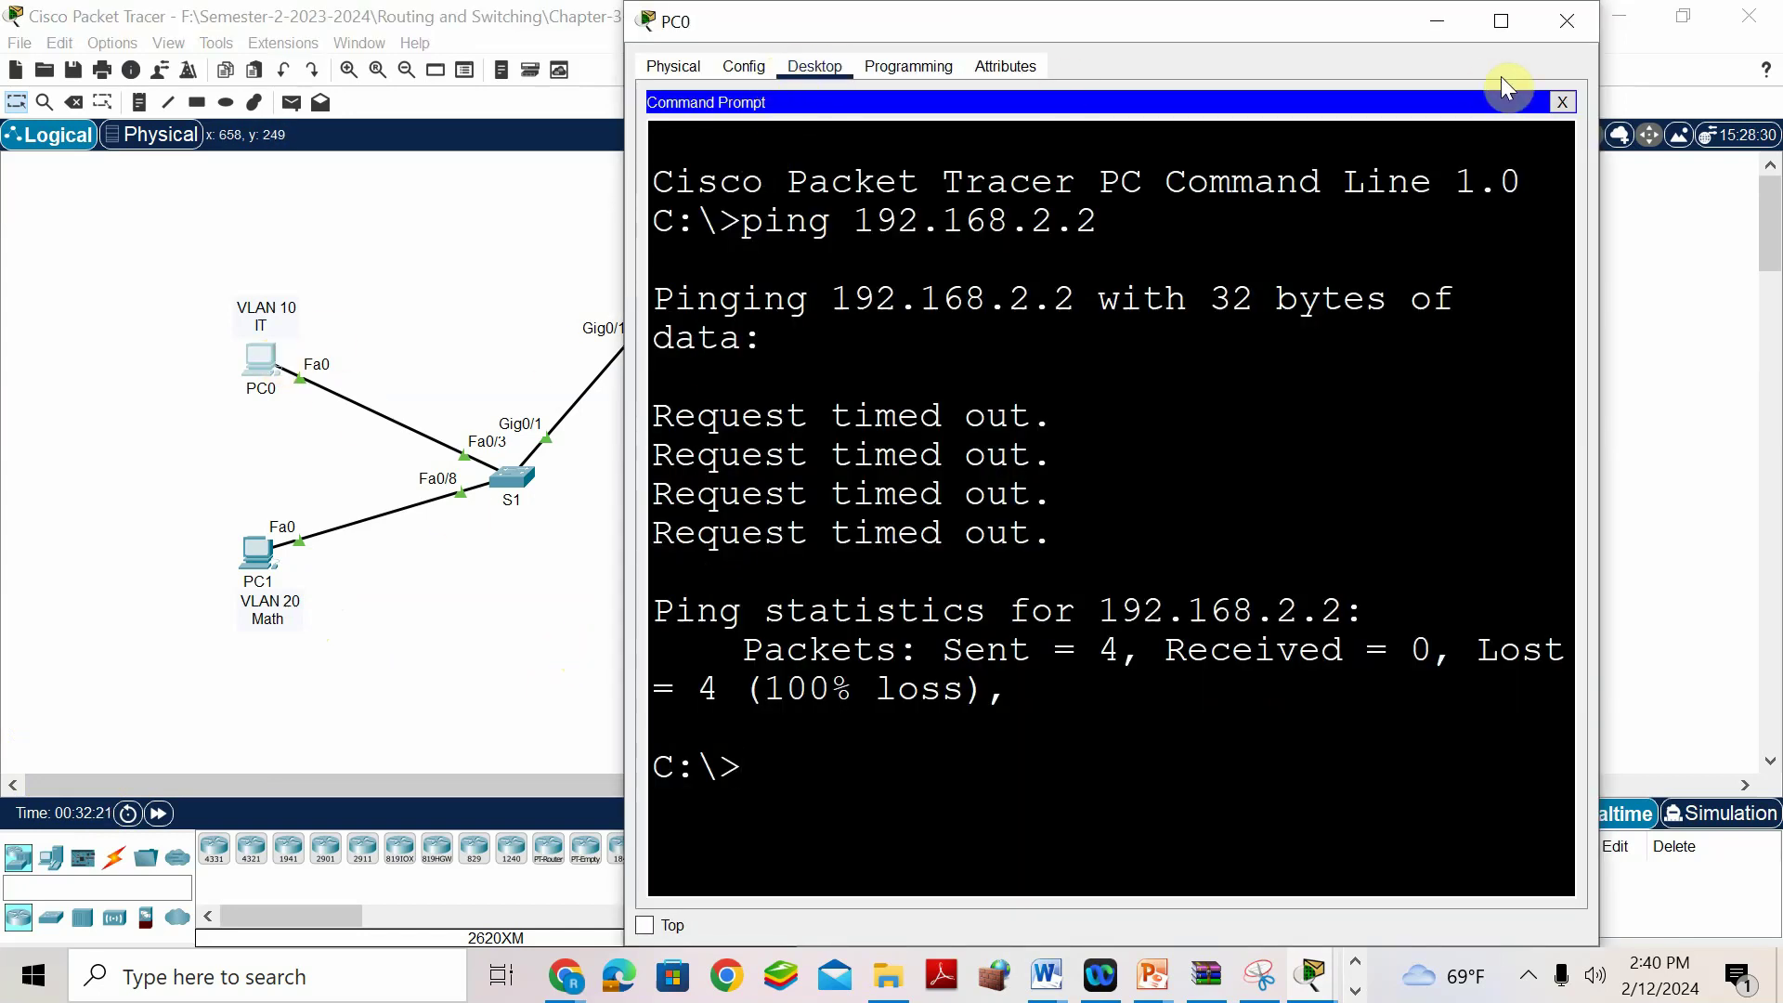
{"action": "left_click", "coordinate": [1560, 102]}
{"action": "left_click", "coordinate": [723, 159]}
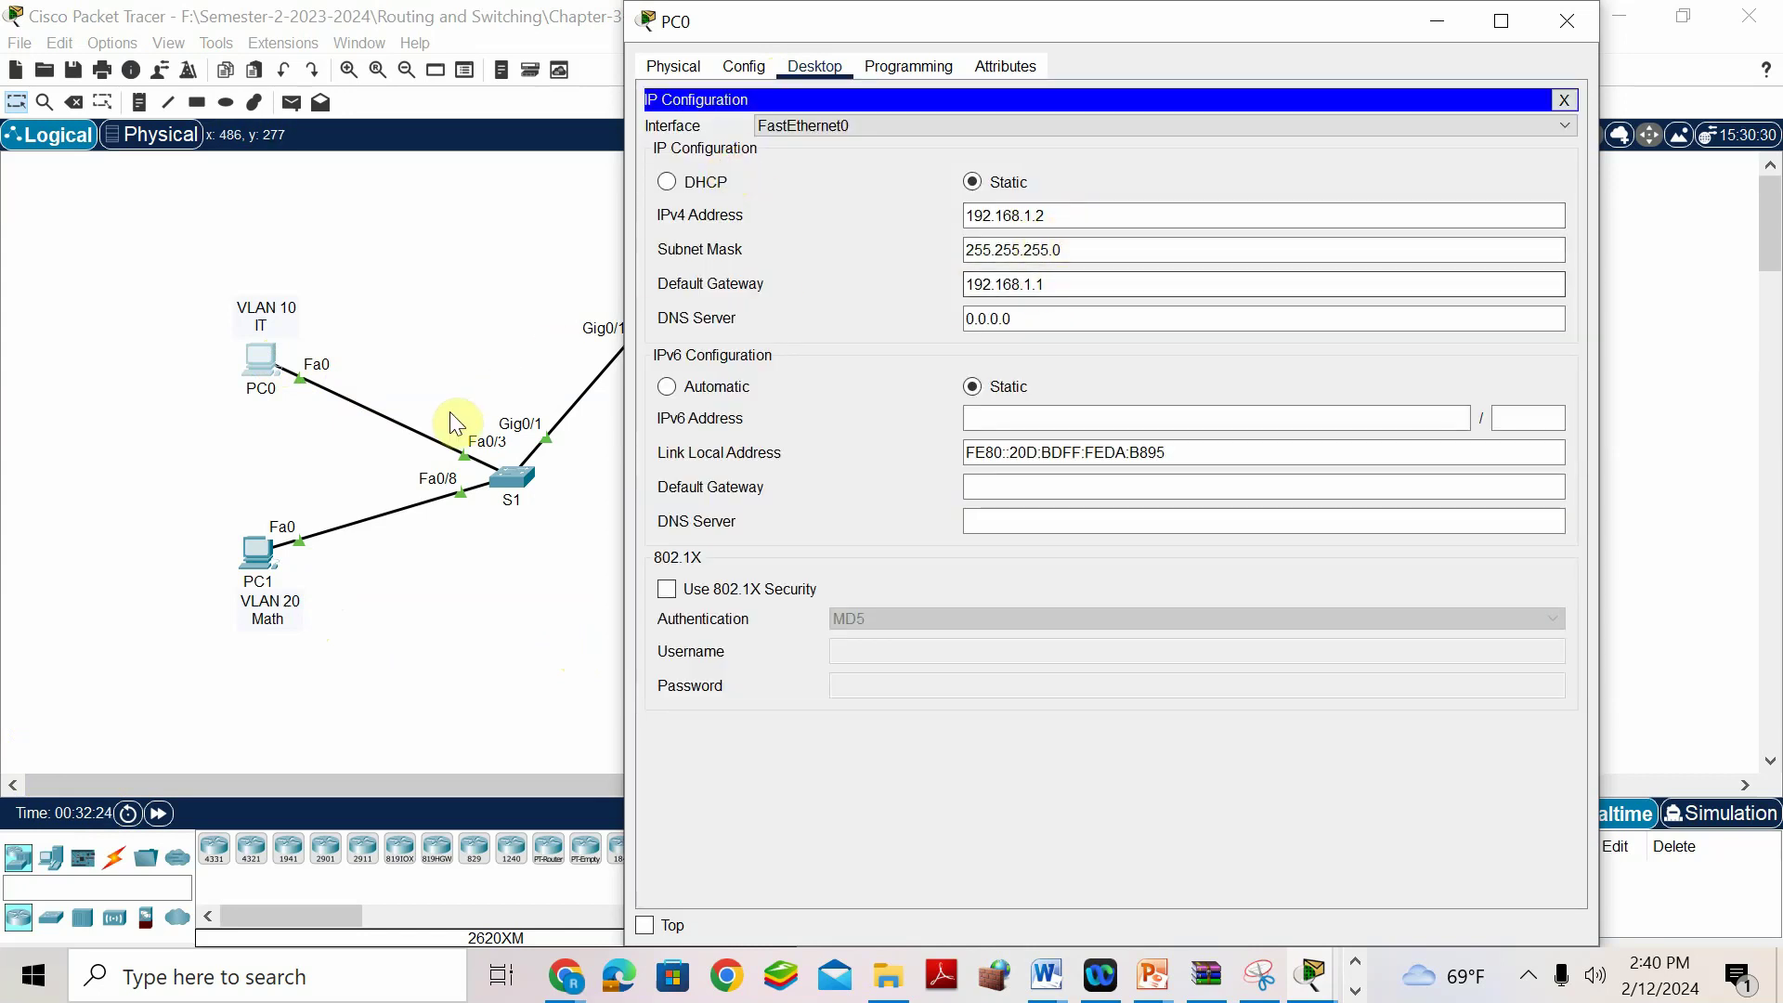
{"action": "left_click", "coordinate": [254, 537]}
{"action": "left_click", "coordinate": [1077, 211]}
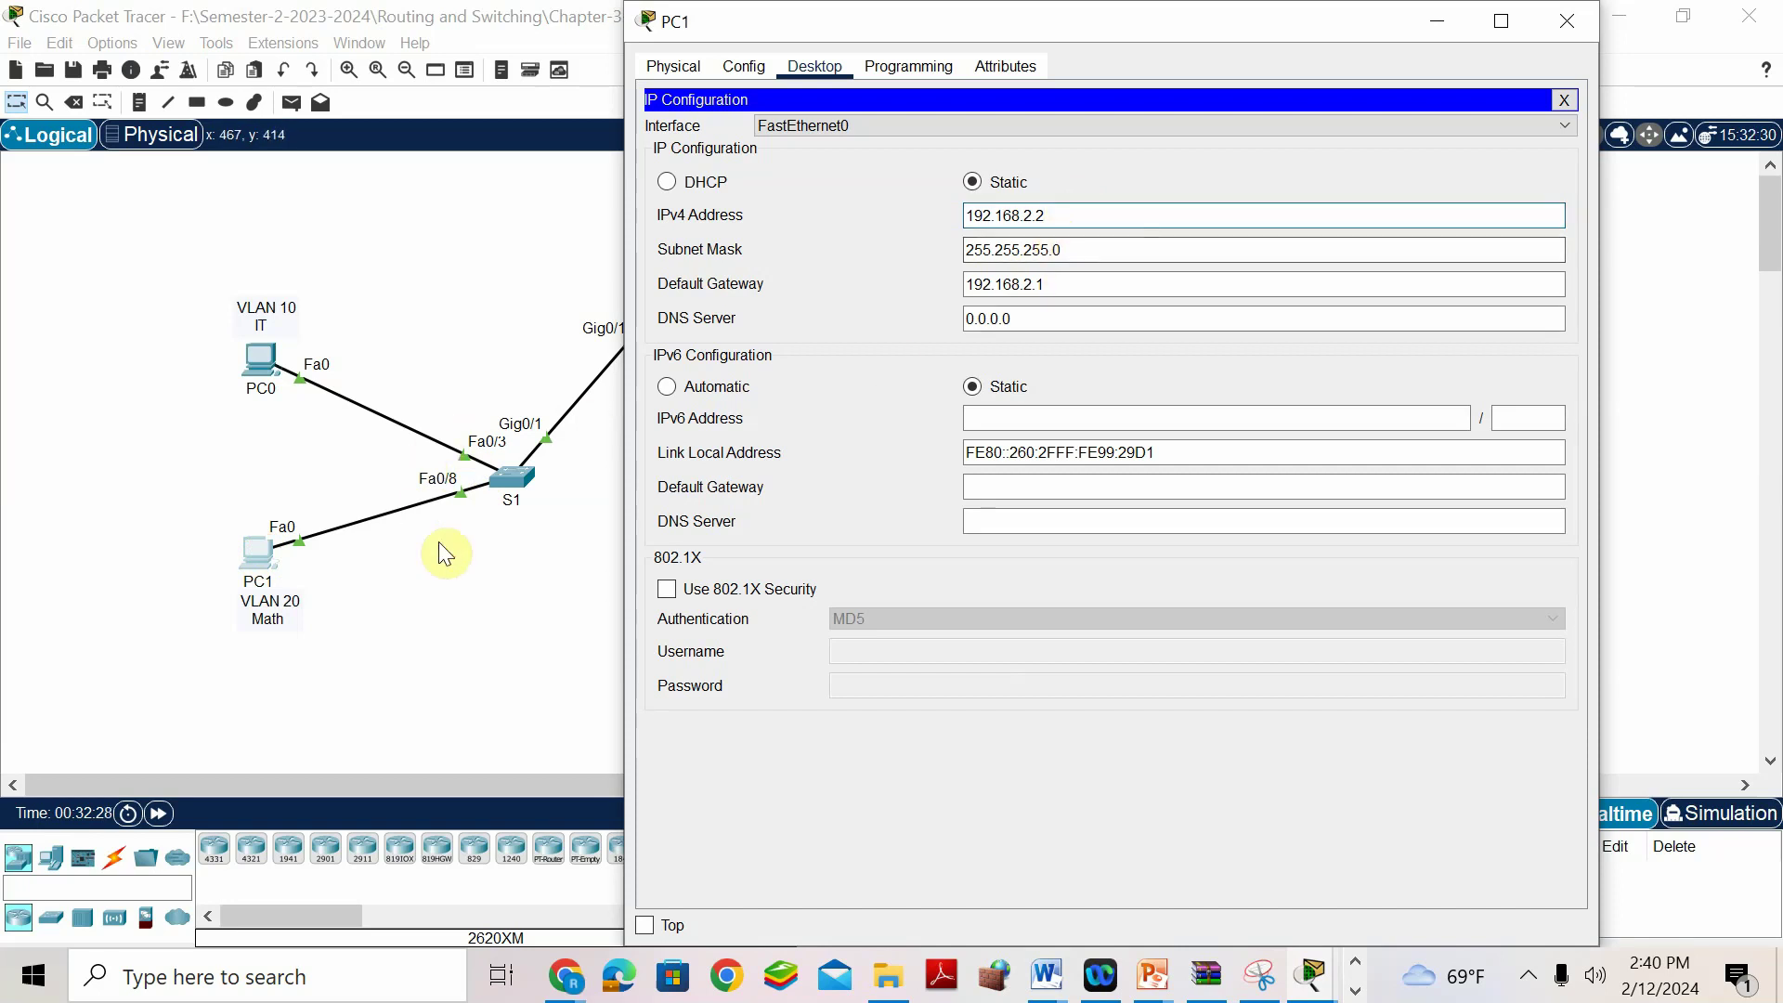
Leave configuration mode on S1, review the access VLAN assignments in the running configuration with sh run, and return to the topology.
{"action": "left_click", "coordinate": [483, 494]}
{"action": "left_click", "coordinate": [509, 478]}
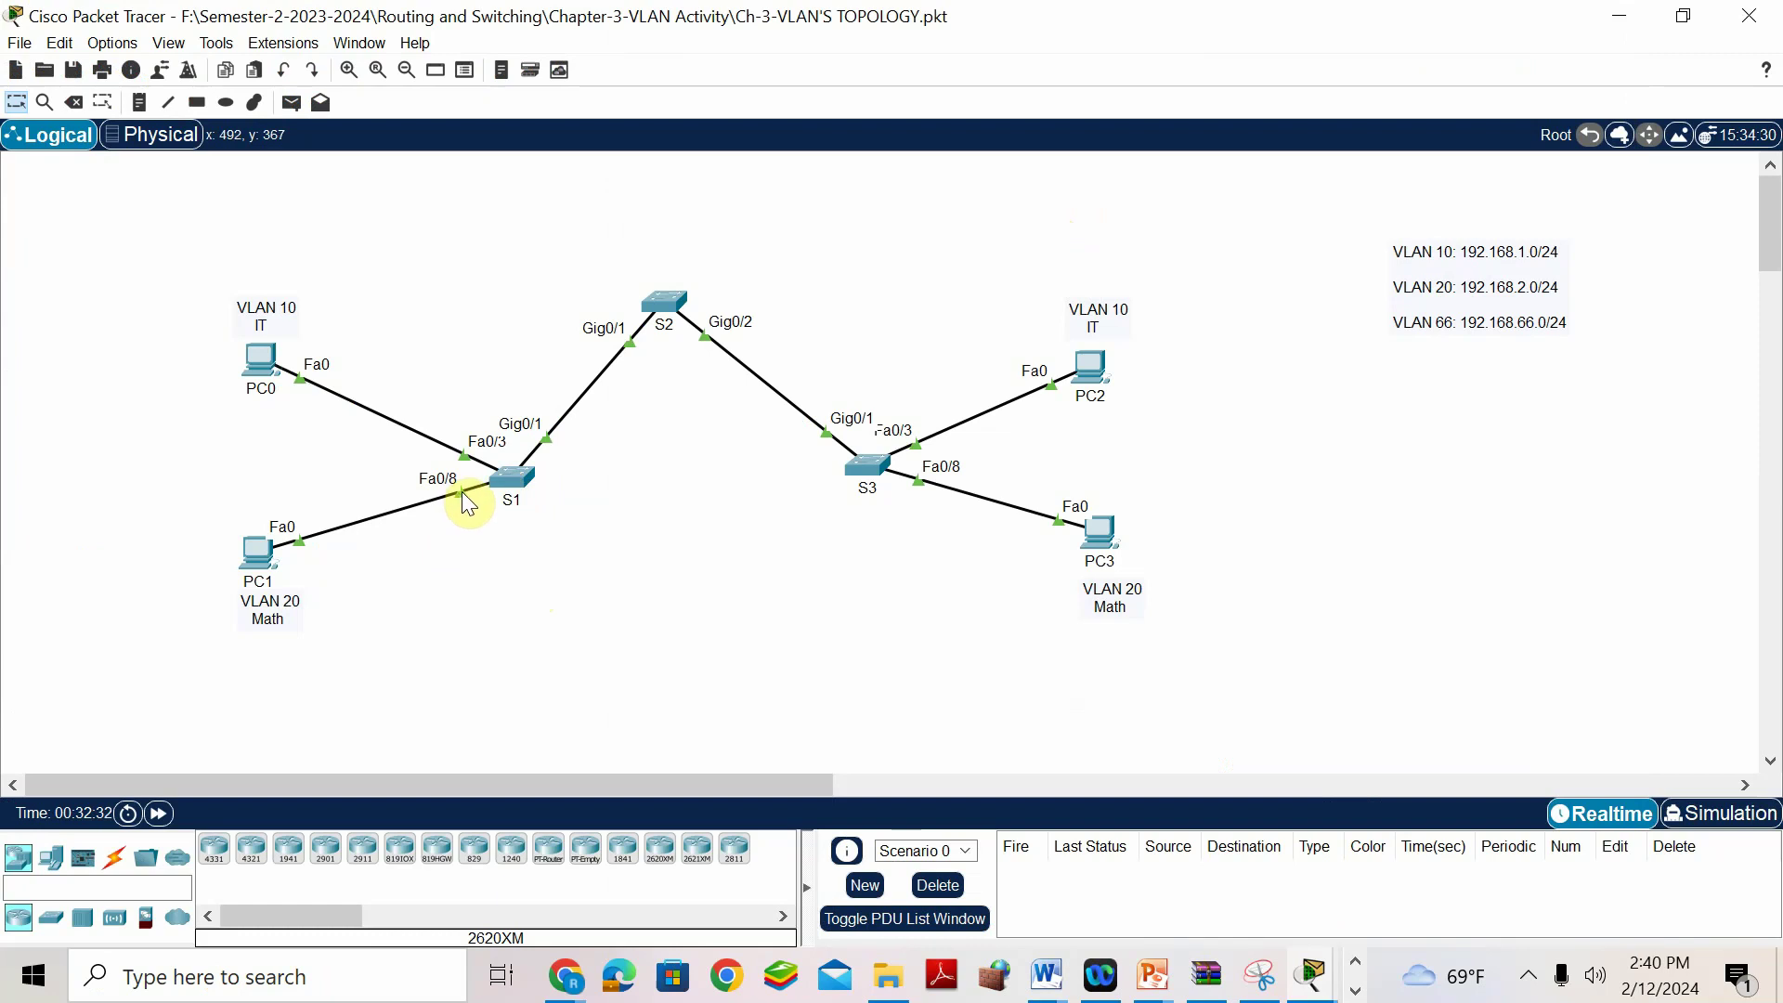
{"action": "left_click", "coordinate": [508, 479]}
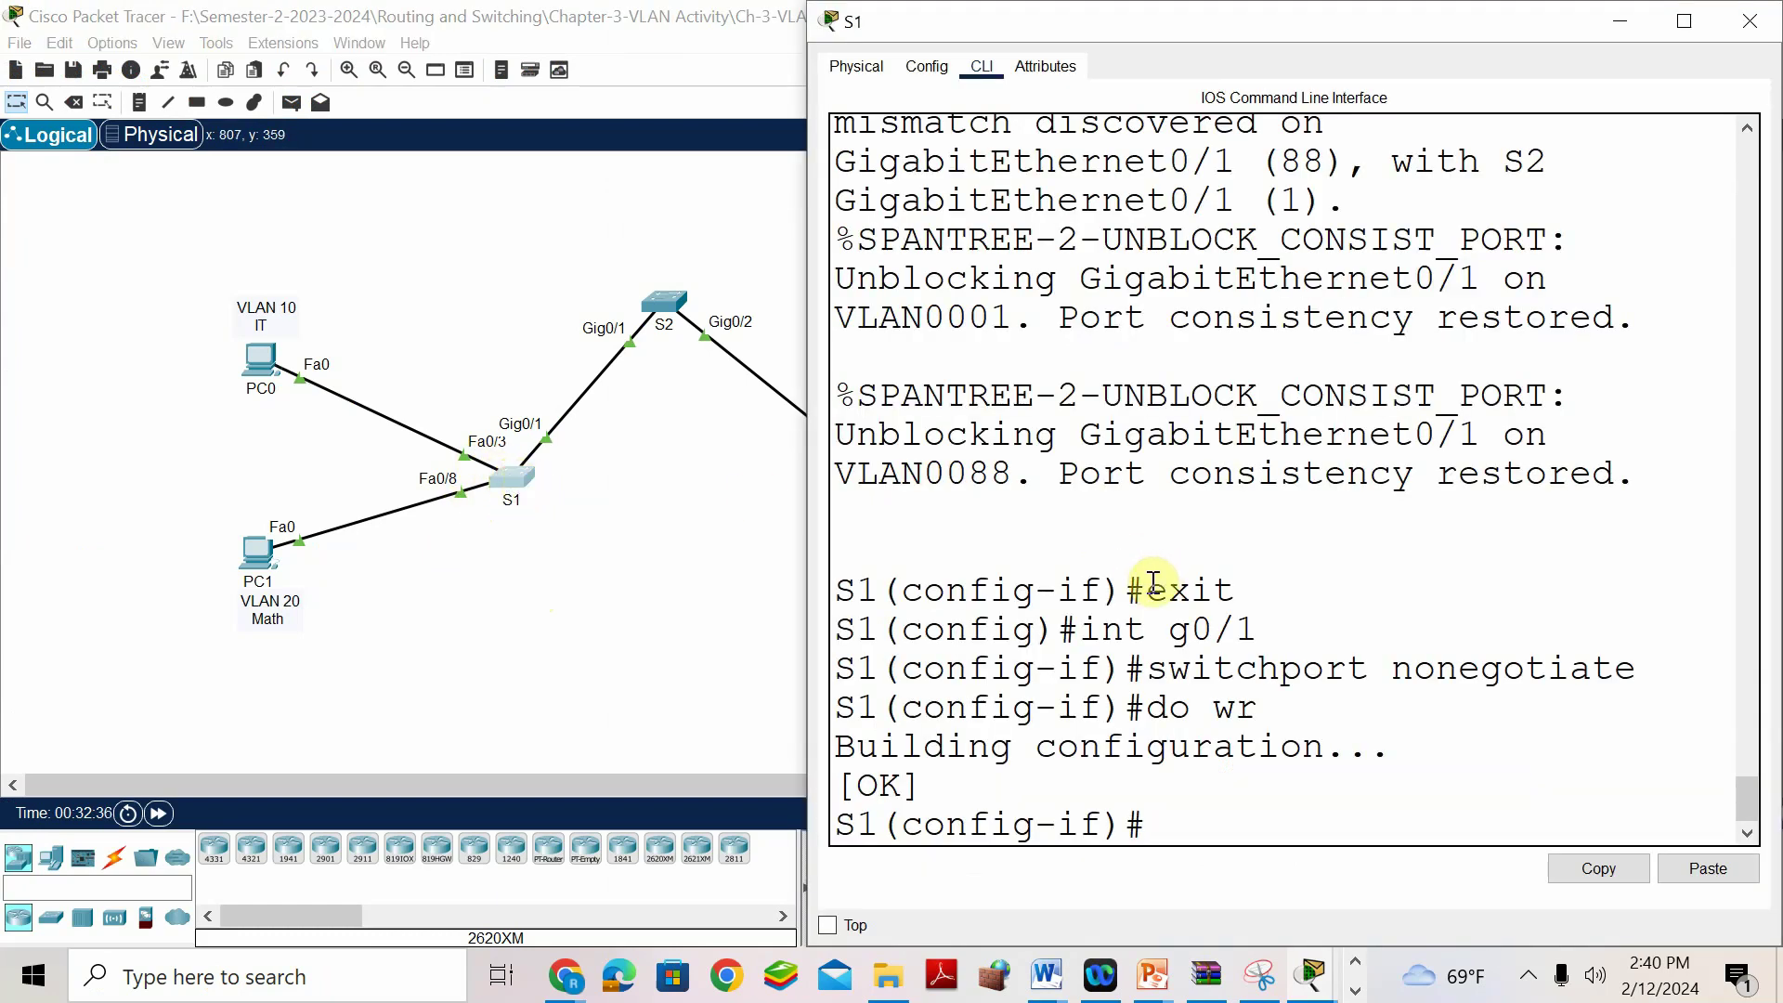
{"action": "type", "text": "end"}
{"action": "key", "text": "Return"}
{"action": "type", "text": "sh ru"}
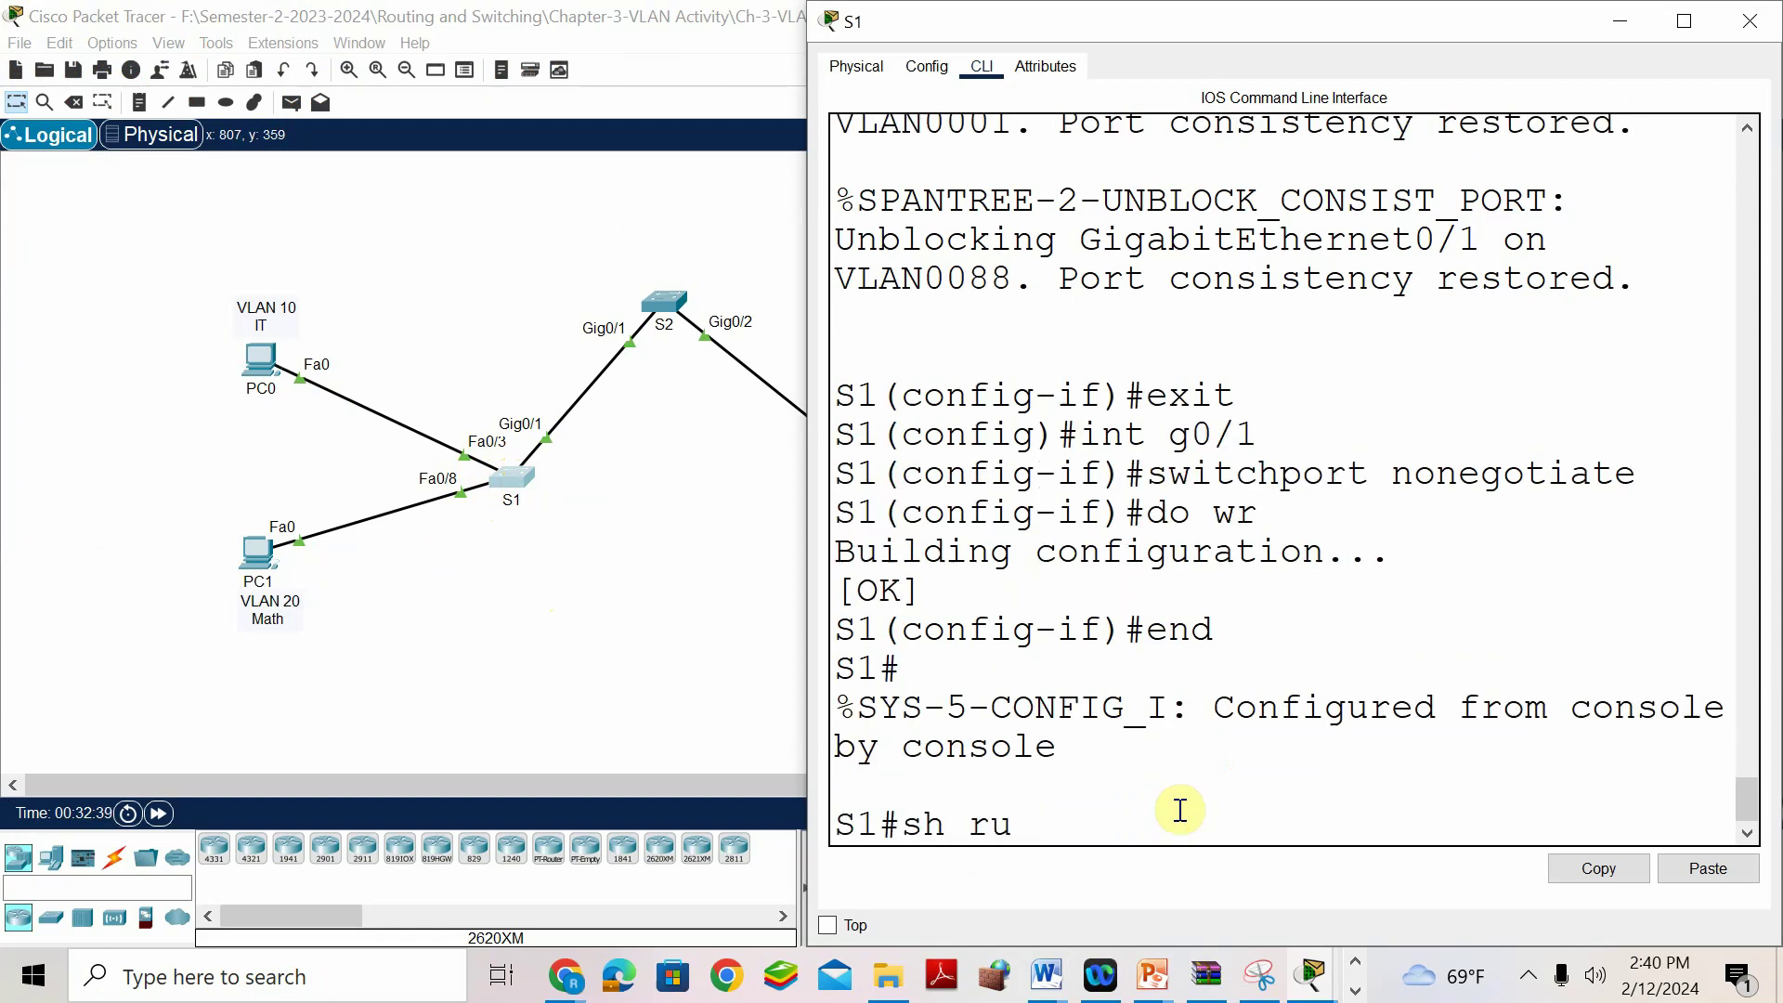
{"action": "type", "text": "n"}
{"action": "key", "text": "Return"}
{"action": "key", "text": "Return"}
{"action": "key", "text": "Return"}
{"action": "key", "text": "Return"}
{"action": "key", "text": "Return"}
{"action": "key", "text": "Return"}
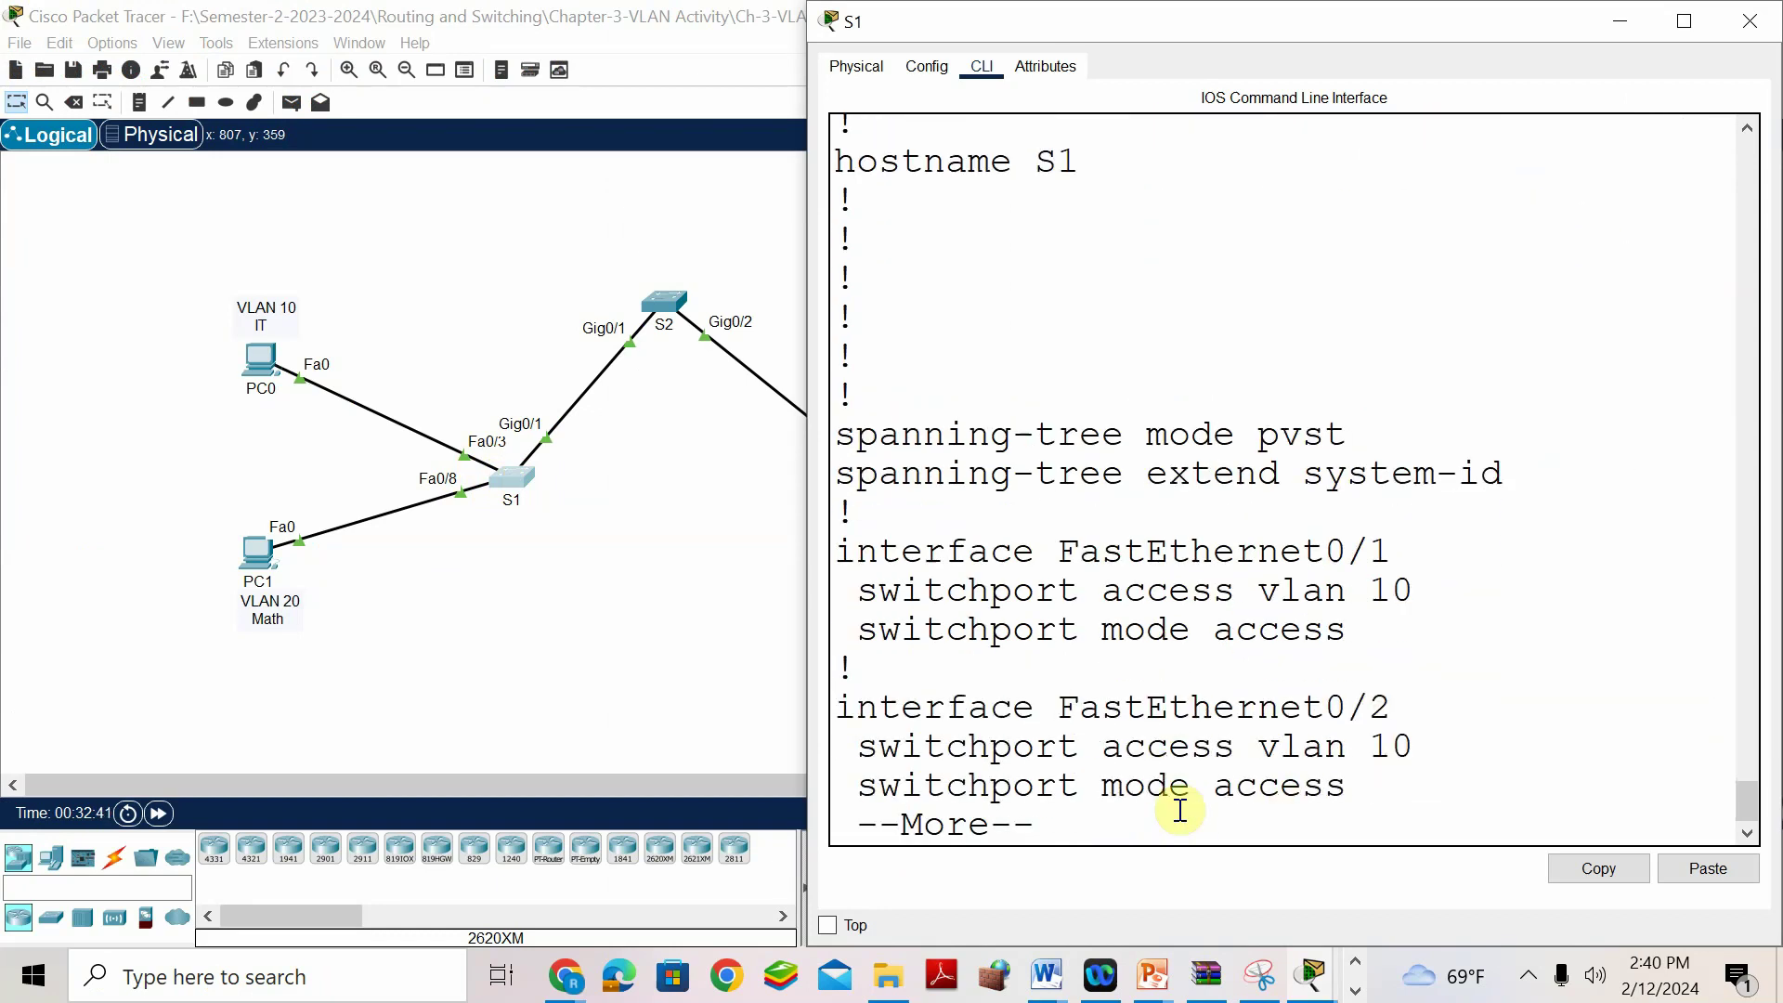
{"action": "key", "text": "Return"}
{"action": "key", "text": "Return"}
{"action": "key", "text": "Return"}
{"action": "key", "text": "Return"}
{"action": "key", "text": "Return"}
{"action": "key", "text": "Return"}
{"action": "key", "text": "Return"}
{"action": "key", "text": "Return"}
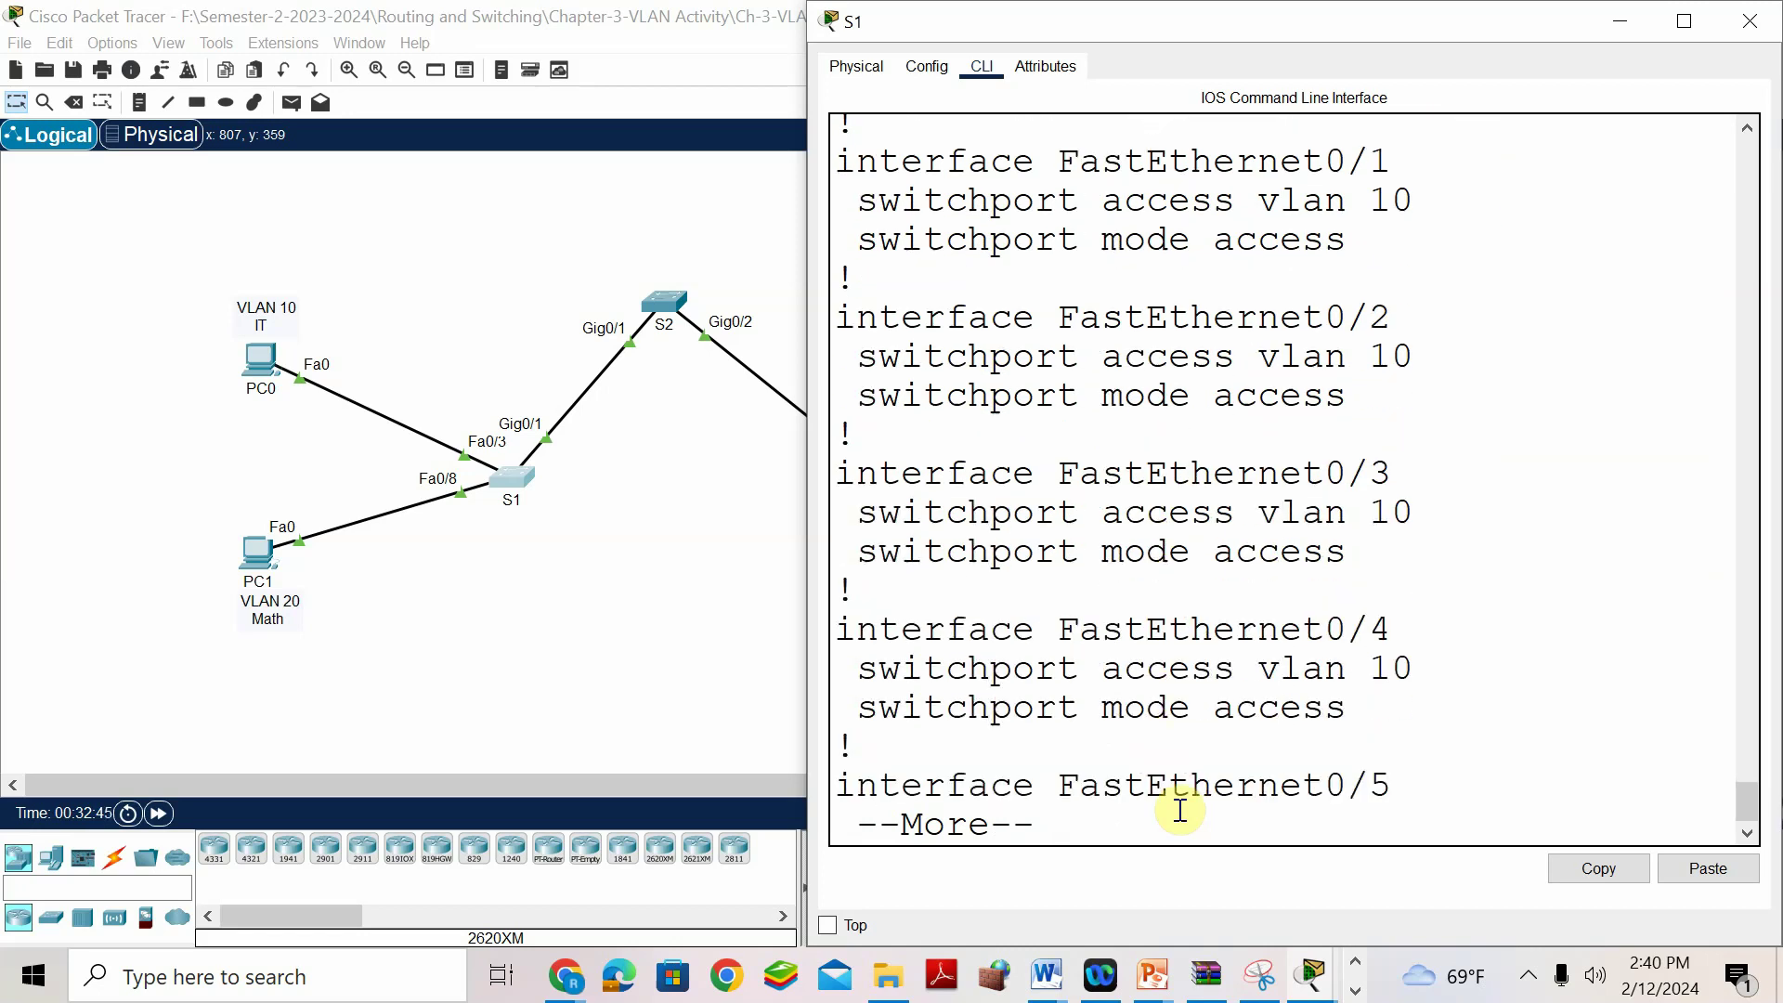
{"action": "left_click", "coordinate": [528, 610]}
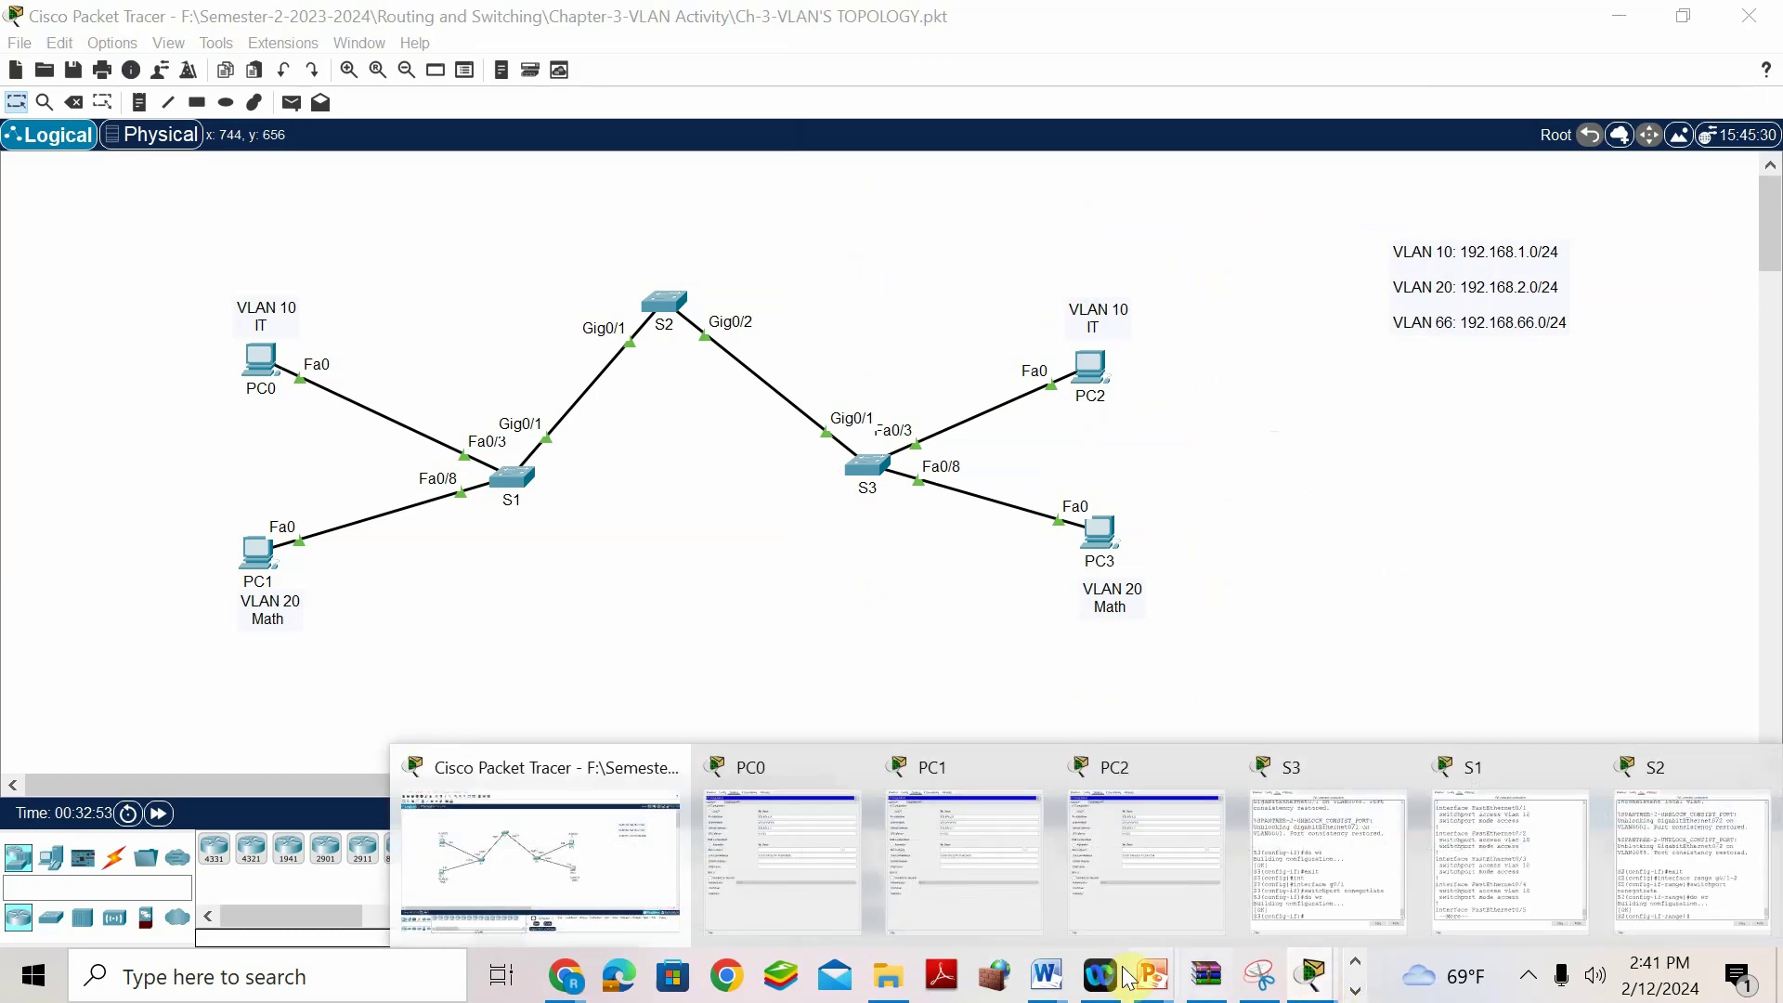
Switch to the key-ch-3-Vlan Activity document in Word, enter NO for the PC0 to PC1 ping, and return to the Packet Tracer topology.
{"action": "mouse_move", "coordinate": [1035, 973]}
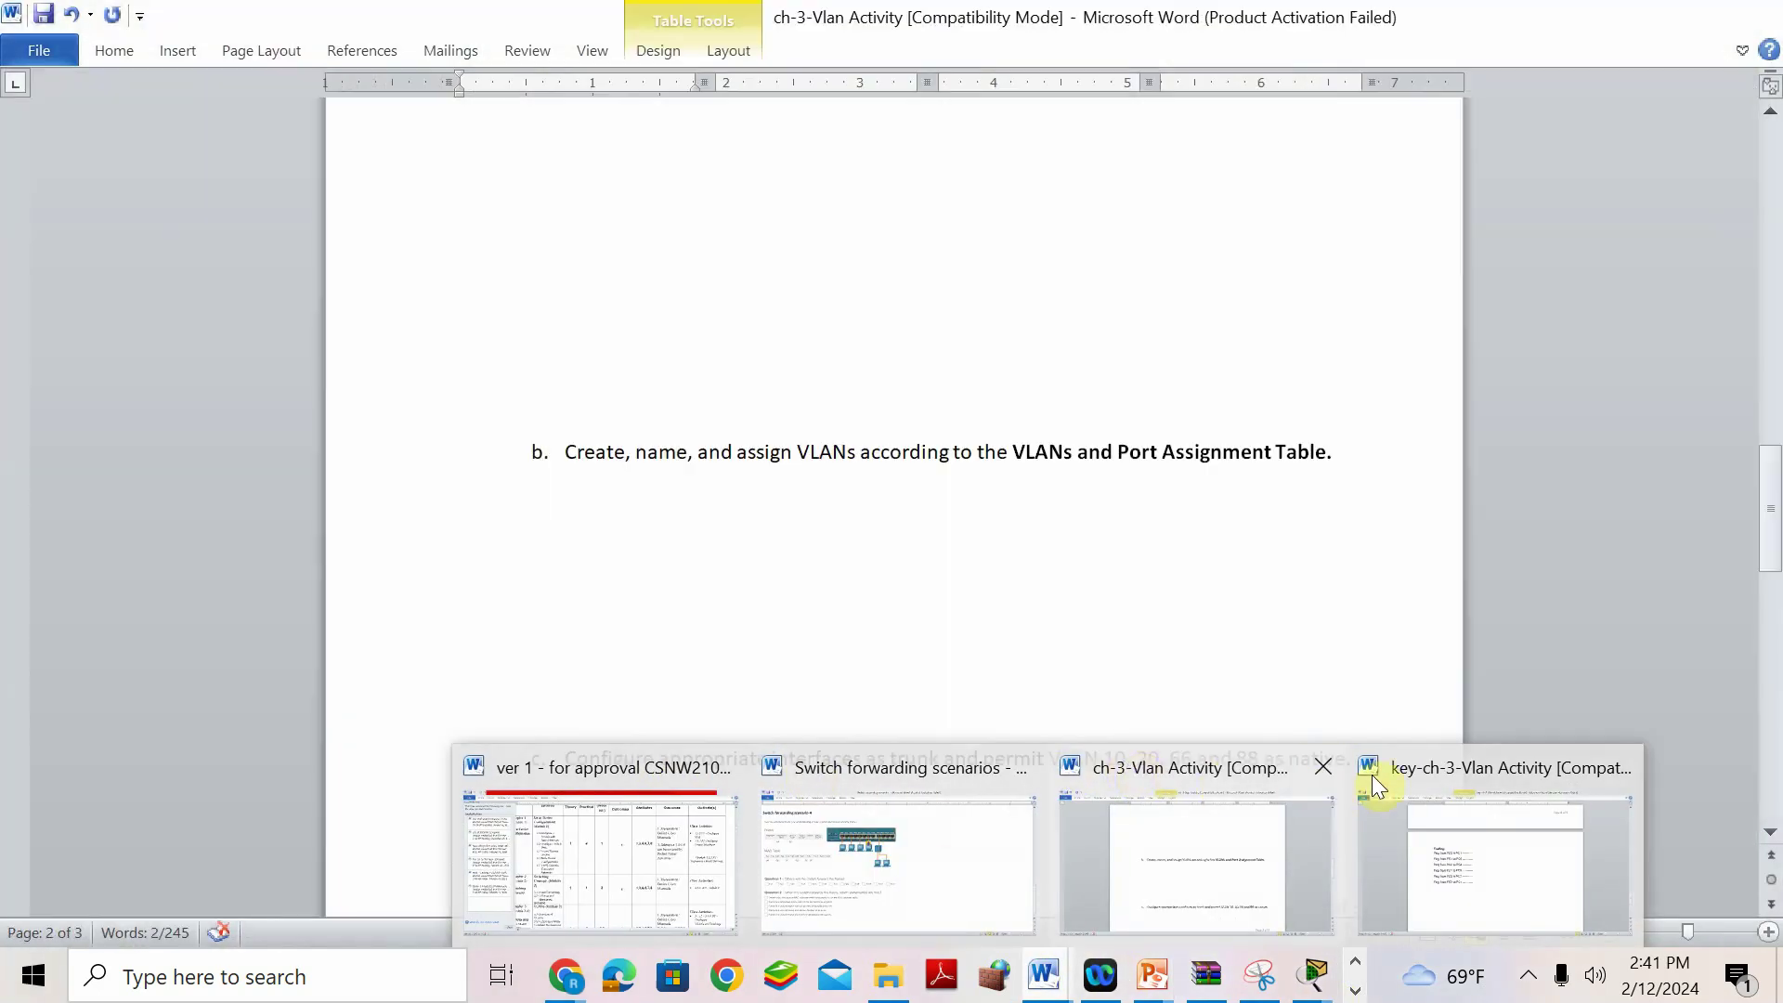
{"action": "left_click", "coordinate": [1406, 772]}
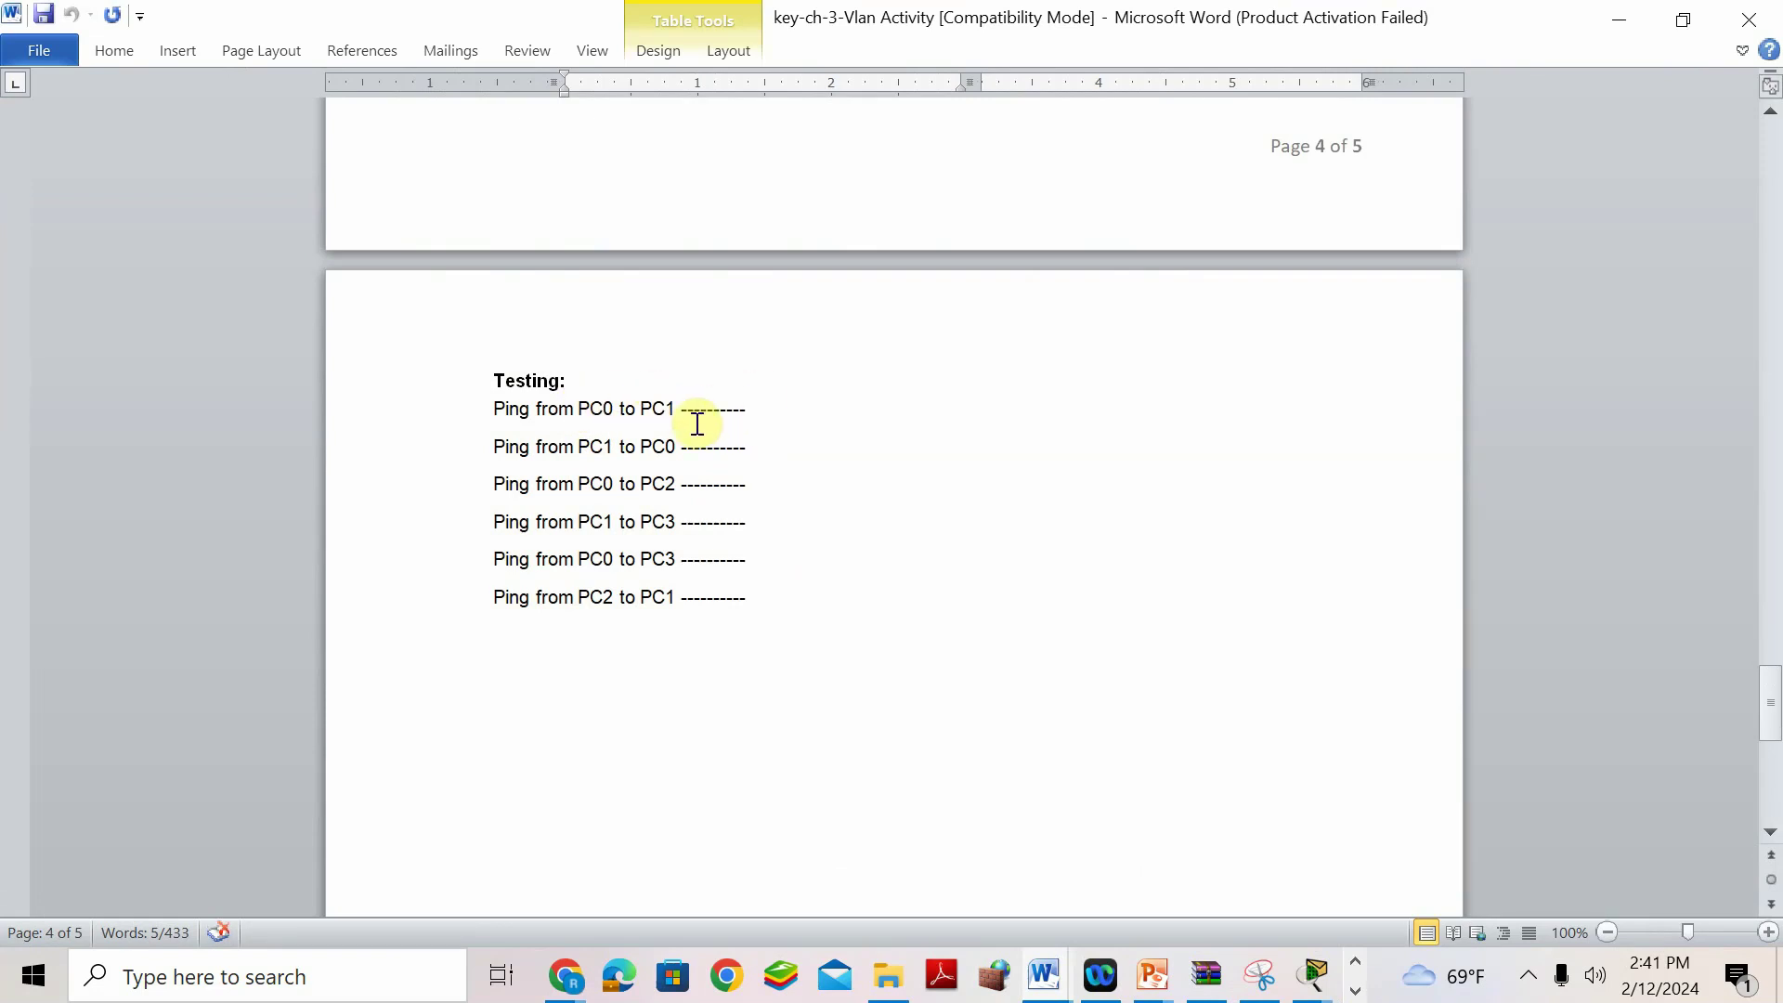
{"action": "left_click", "coordinate": [722, 401]}
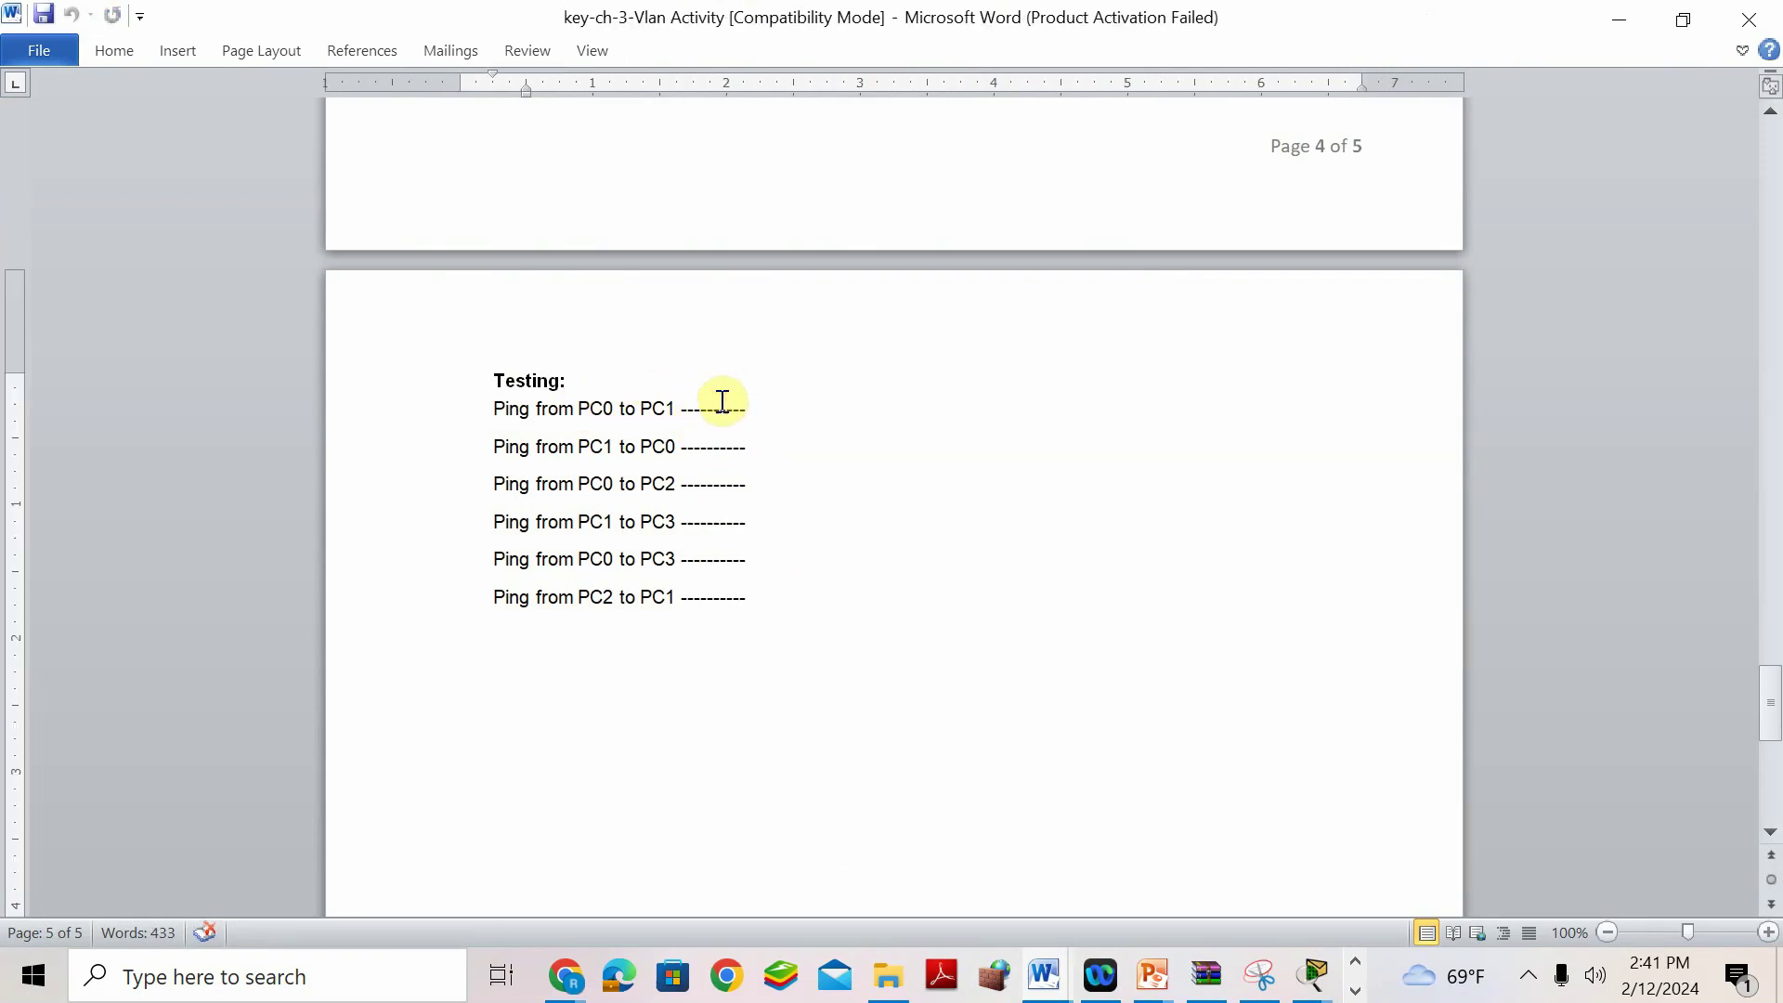
{"action": "type", "text": "NO"}
{"action": "mouse_move", "coordinate": [1319, 980]}
{"action": "left_click", "coordinate": [520, 765]}
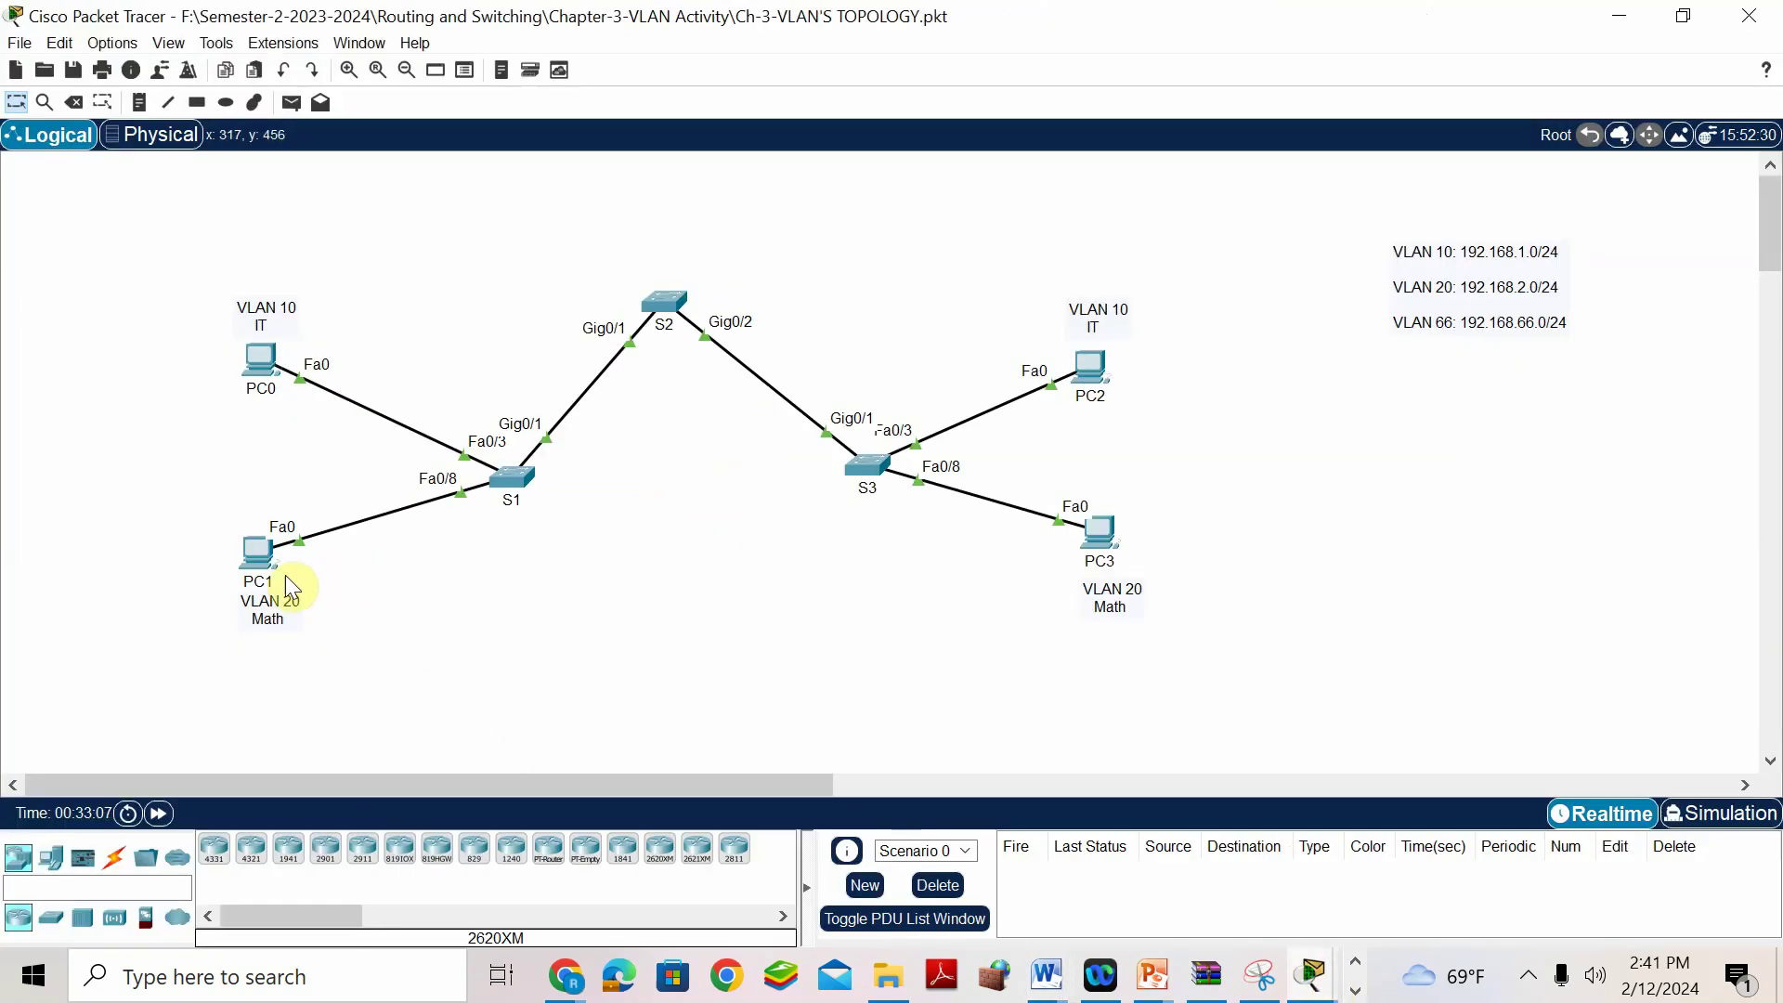
Ping PC0 at 192.168.1.2 from PC1's Command Prompt, looking up PC0's address in its IP Configuration.
{"action": "left_click", "coordinate": [257, 550]}
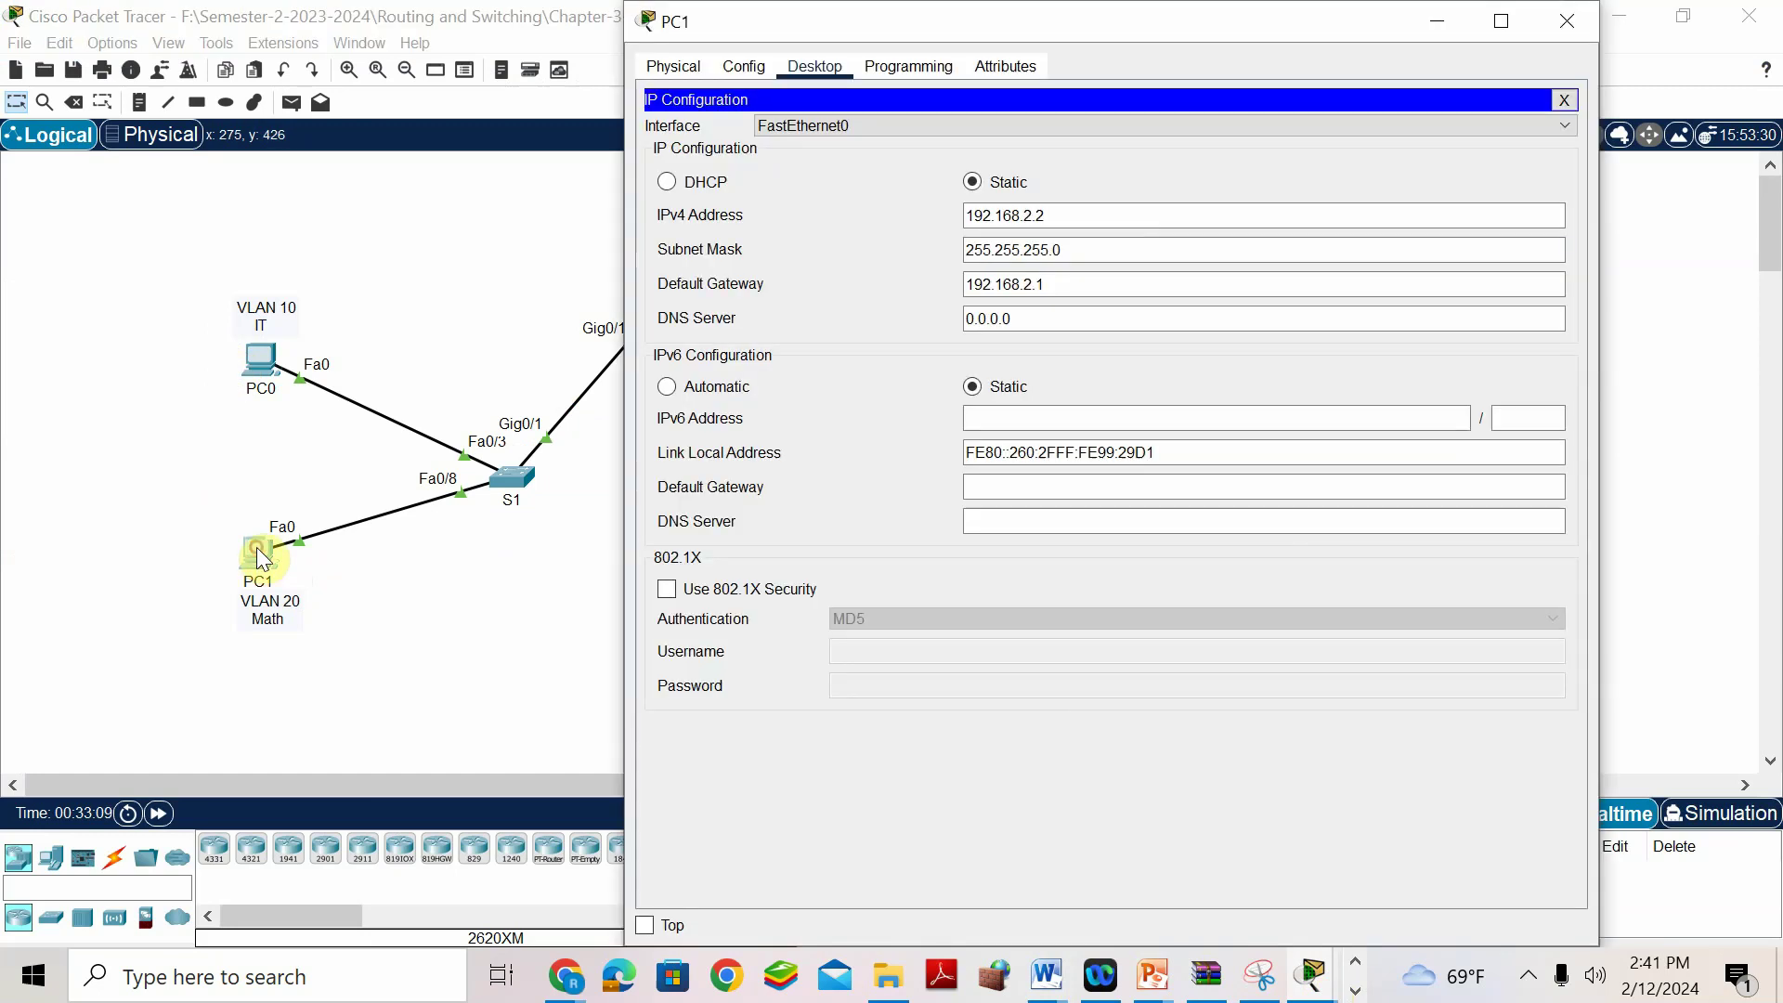
{"action": "left_click", "coordinate": [1564, 99]}
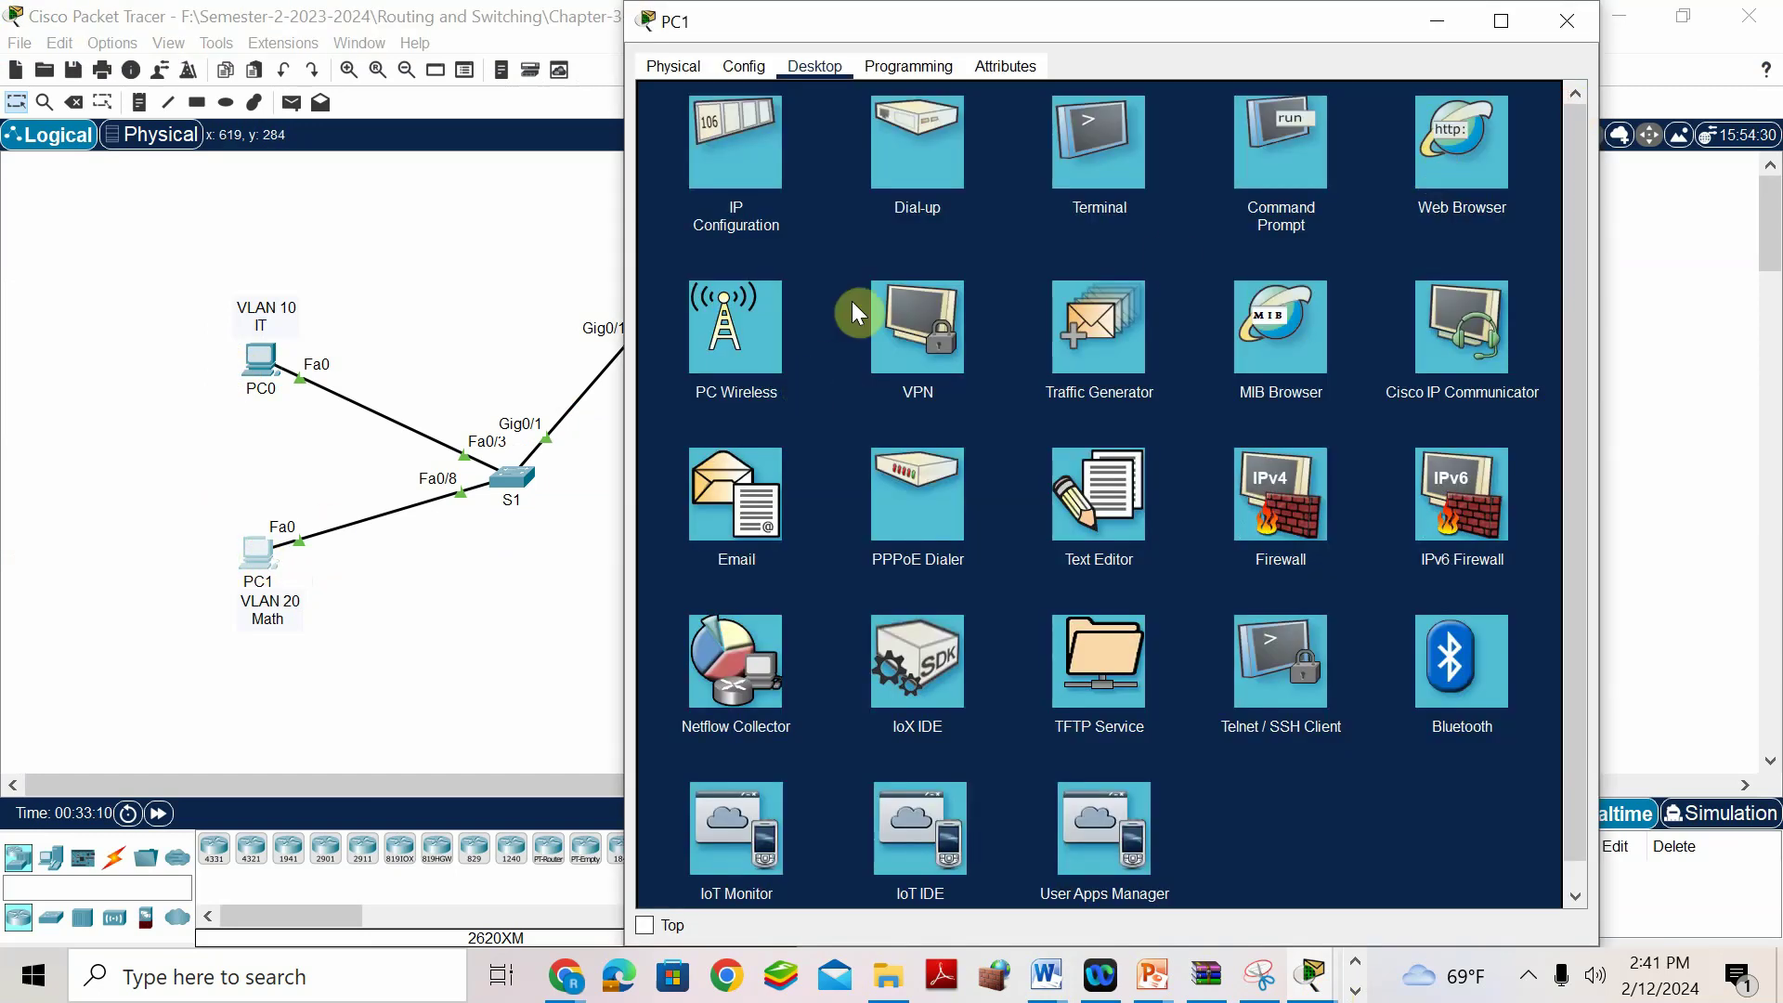
{"action": "left_click", "coordinate": [1296, 144]}
{"action": "type", "text": "PING"}
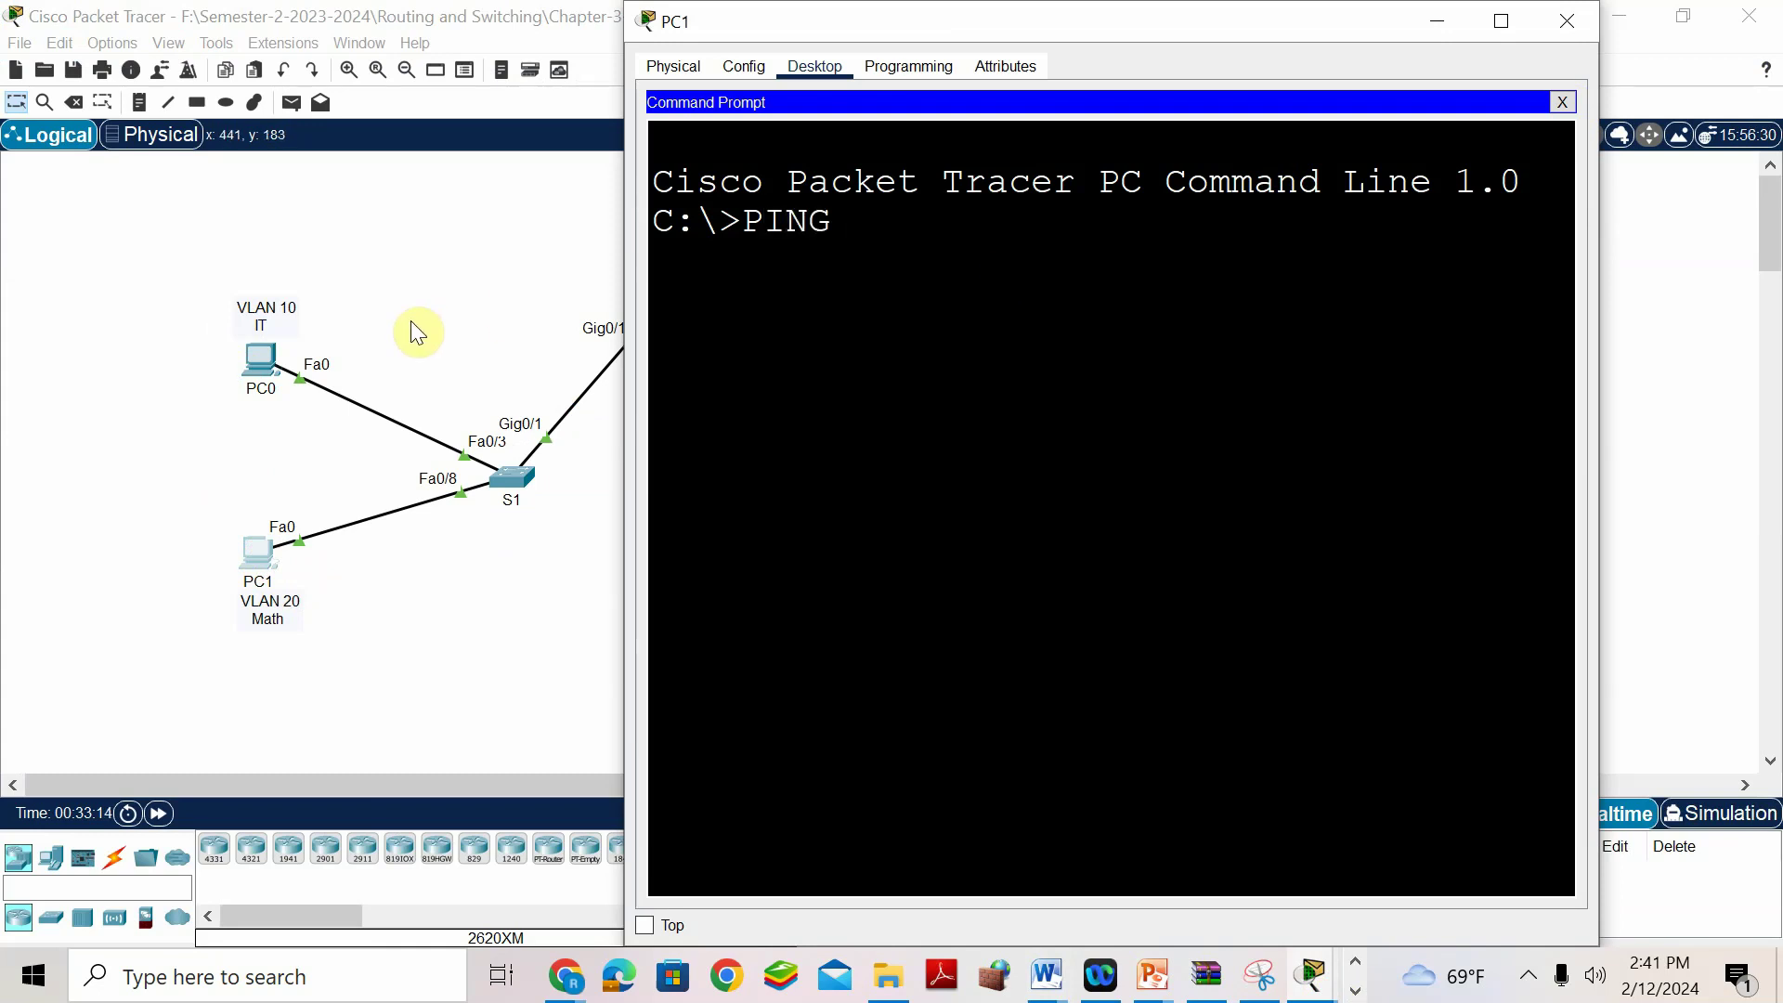
{"action": "left_click", "coordinate": [267, 364]}
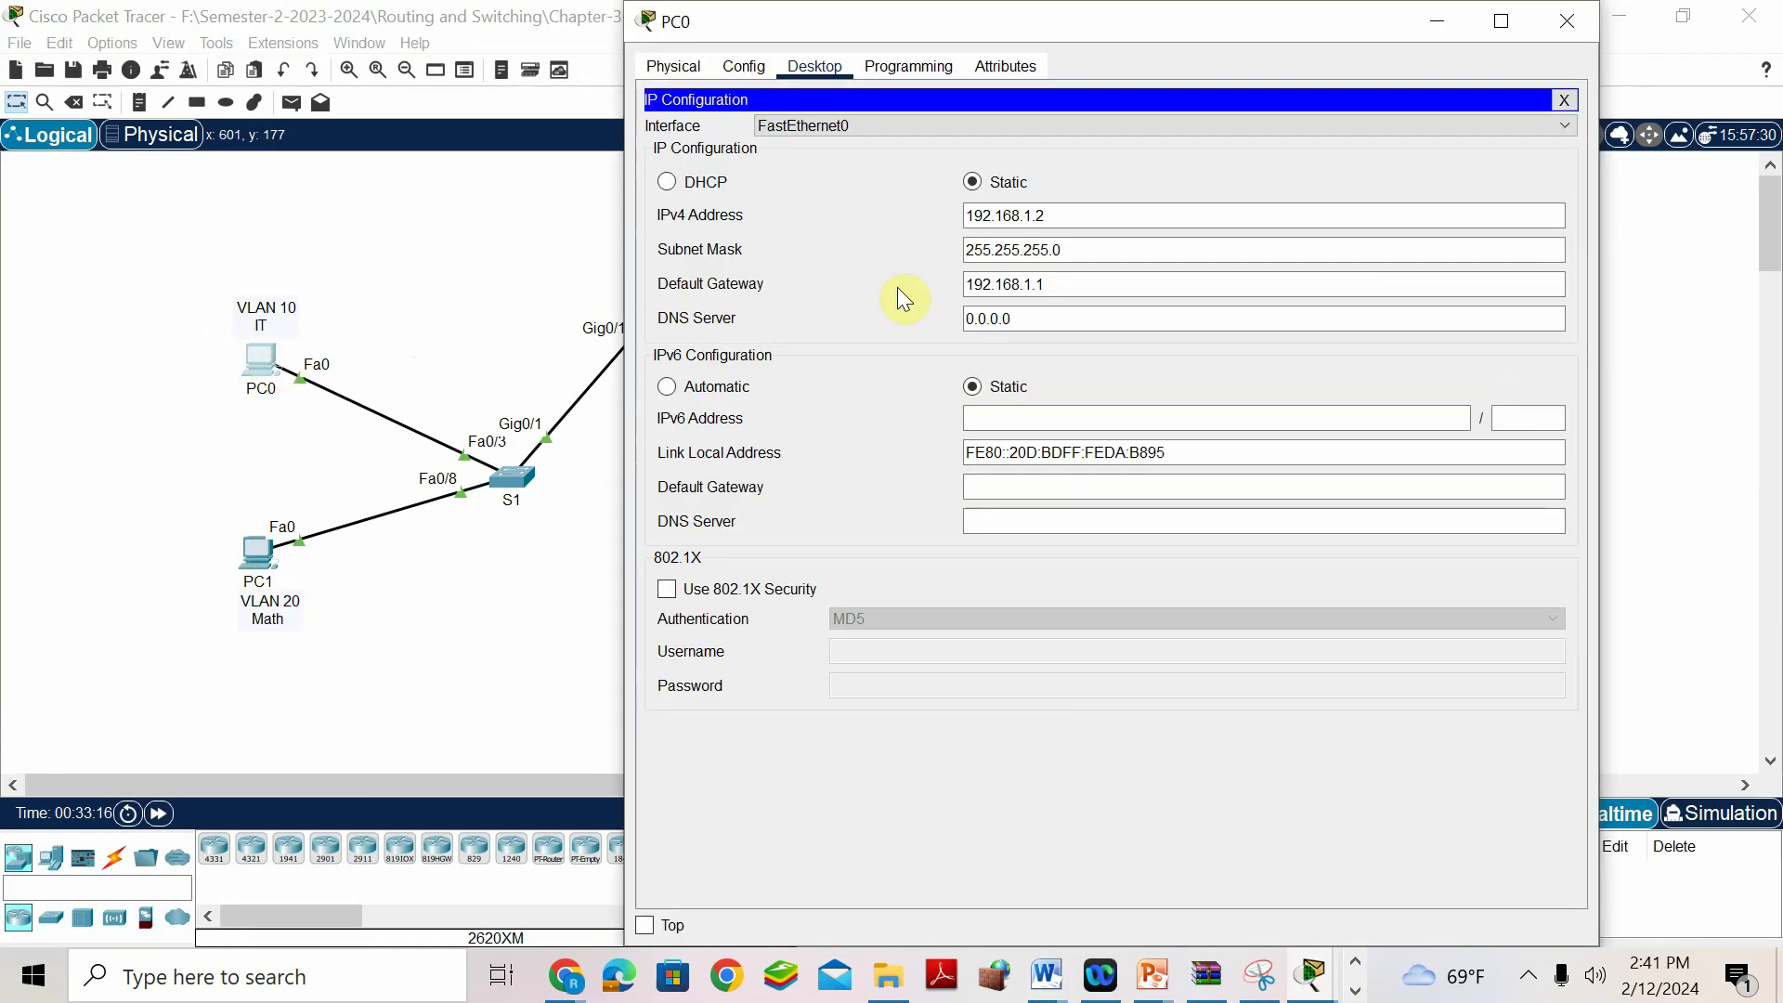
{"action": "left_click", "coordinate": [263, 555]}
{"action": "type", "text": "192.168.1.2"}
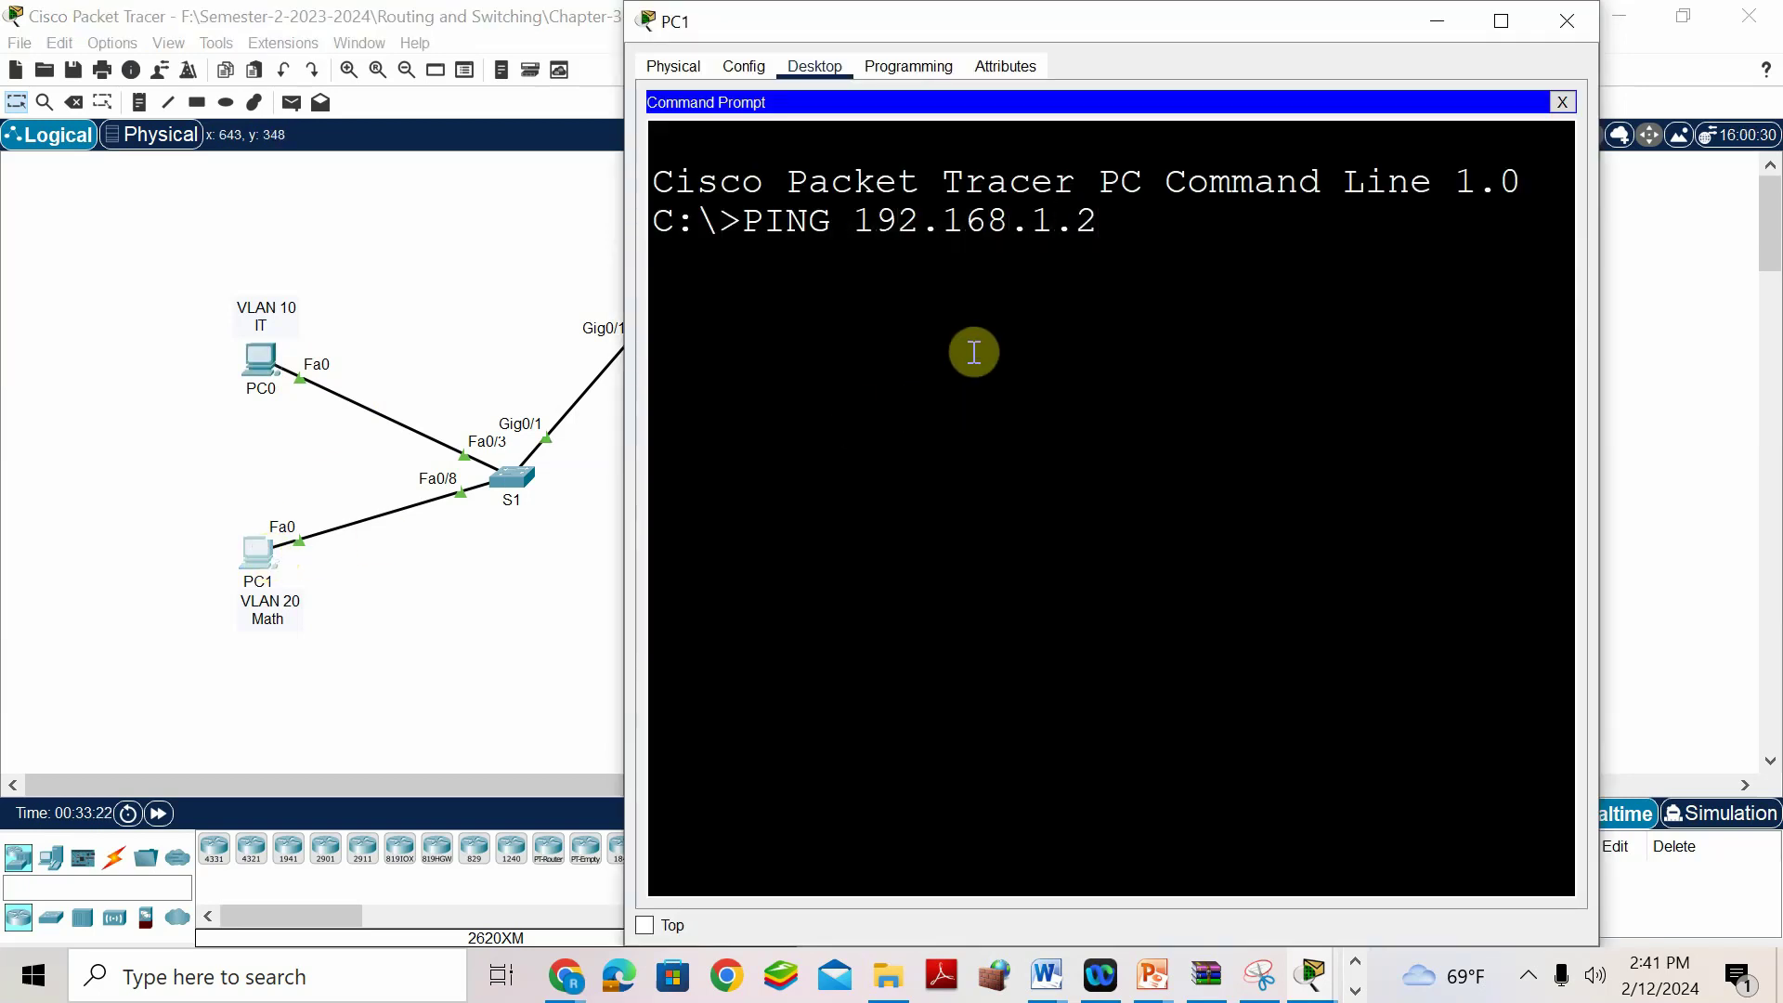
{"action": "key", "text": "Return"}
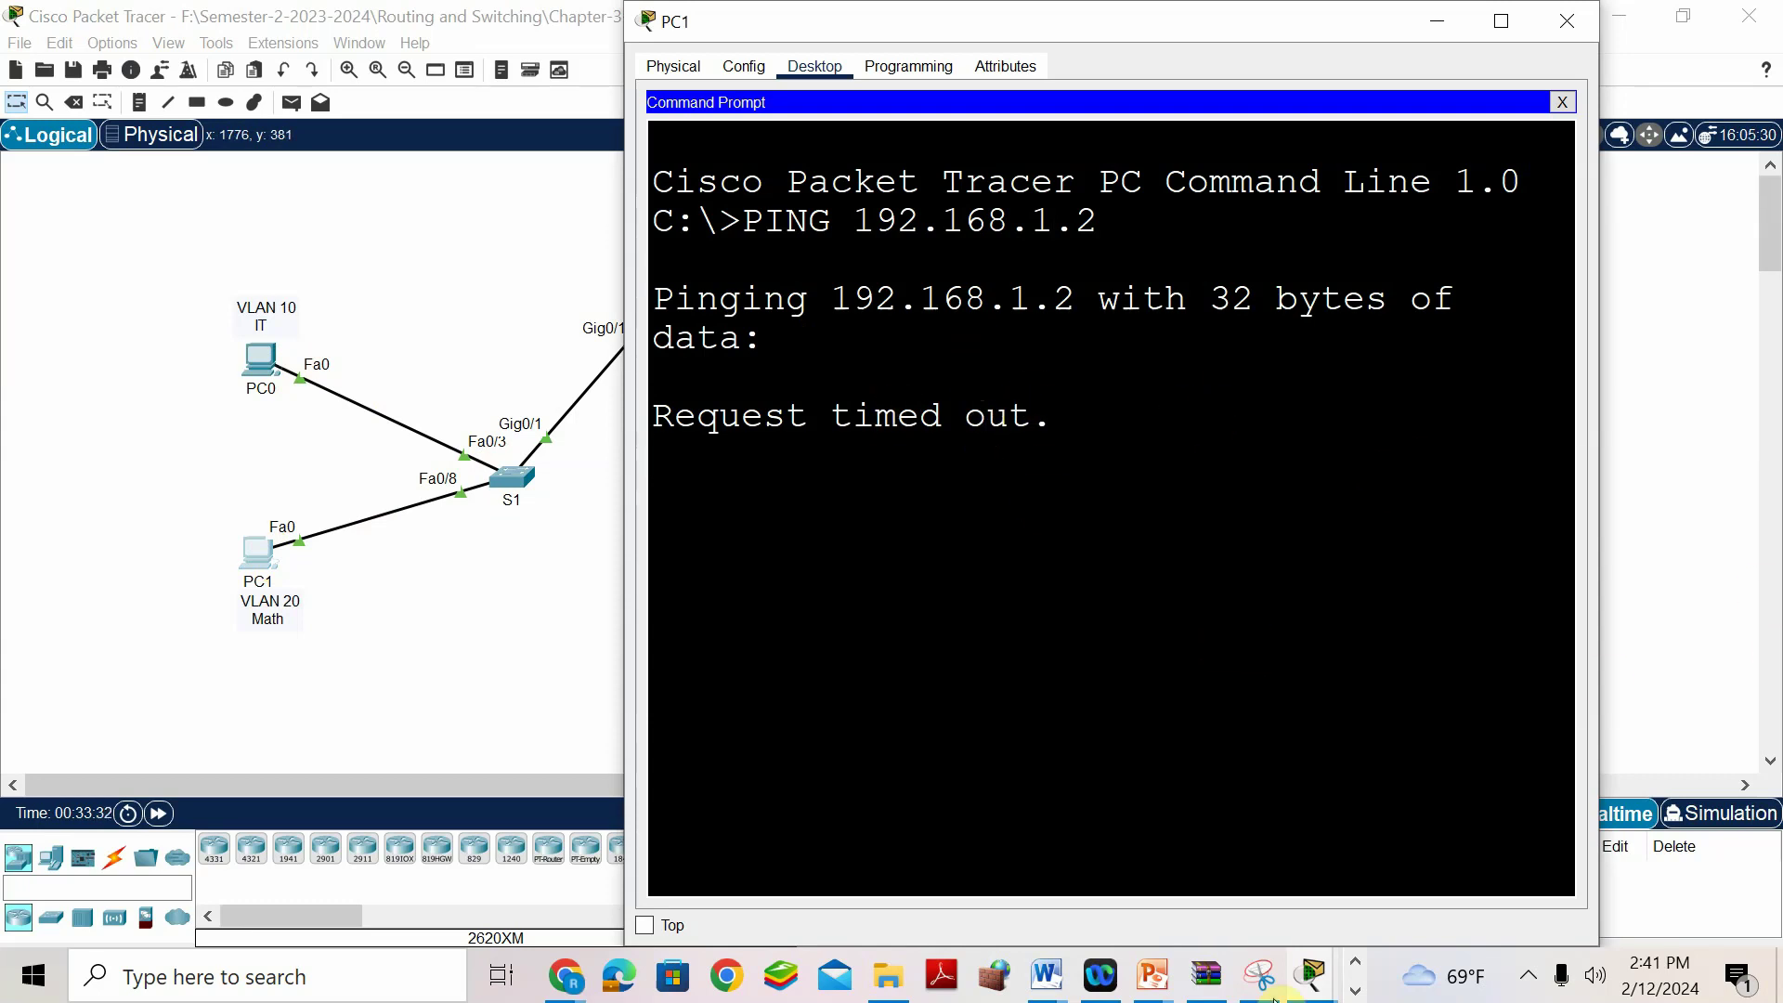
Enter NO for the PC1 to PC0 ping in the key-ch-3-Vlan Activity Word document and return to the Packet Tracer topology.
{"action": "mouse_move", "coordinate": [1052, 986]}
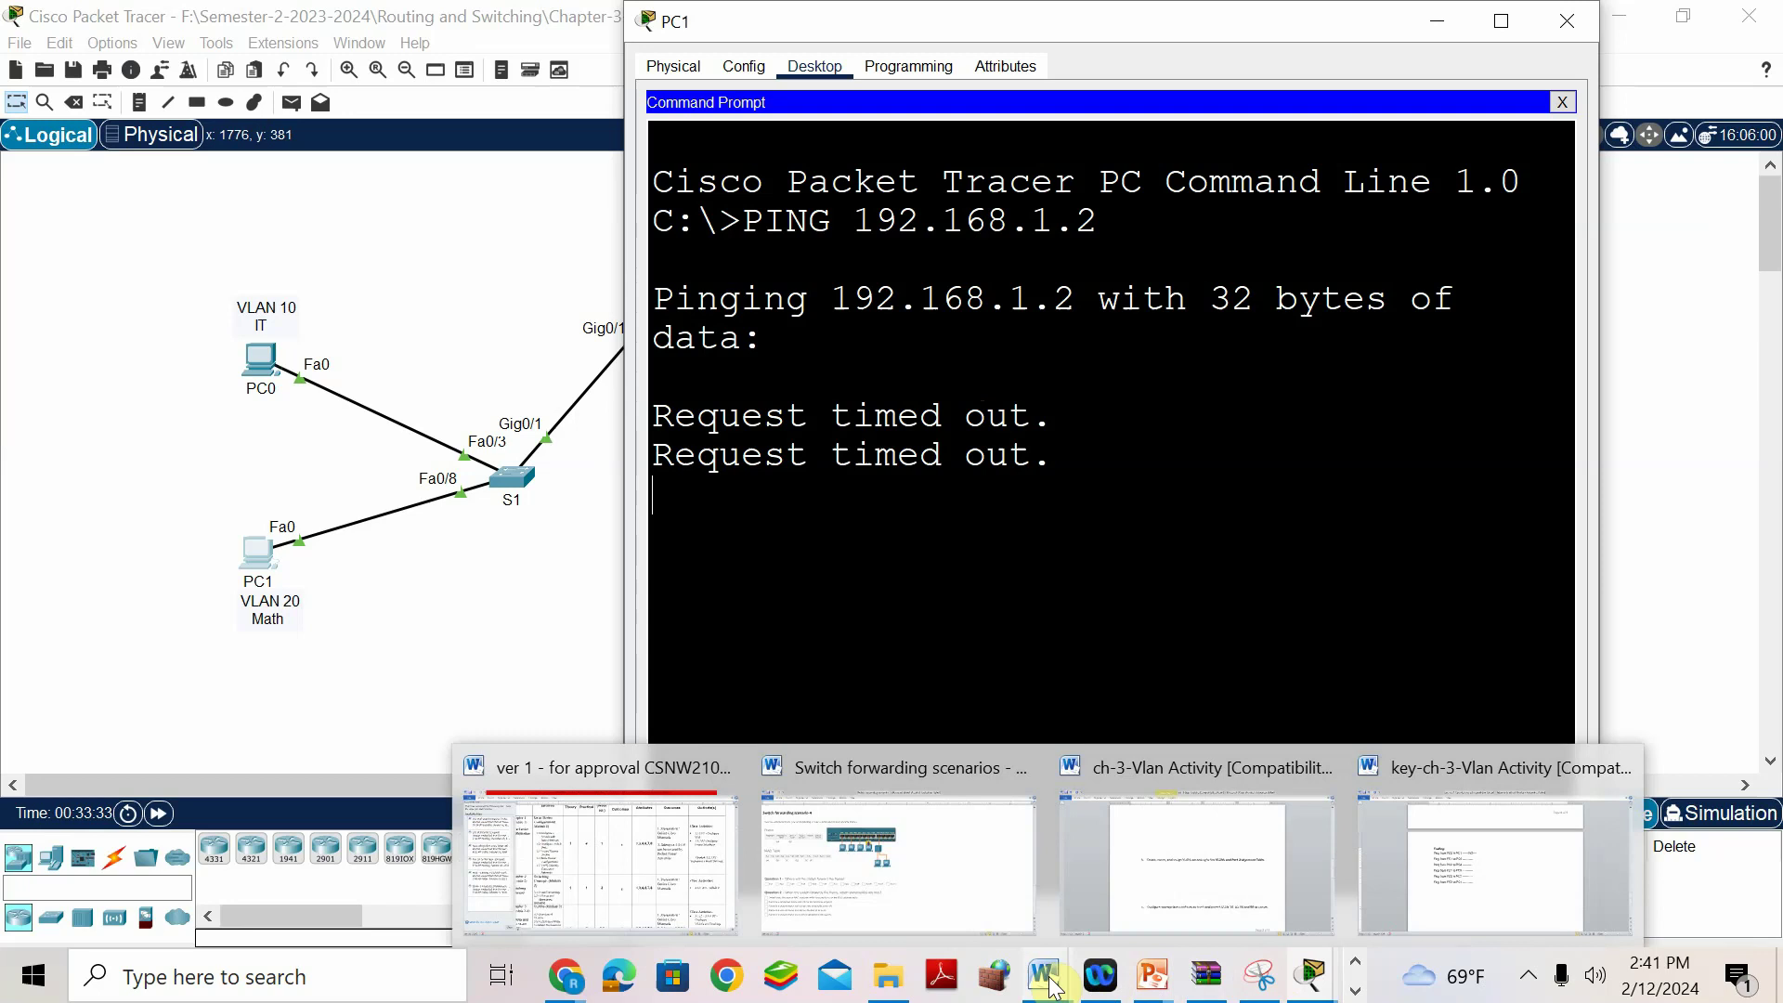
{"action": "left_click", "coordinate": [1489, 782]}
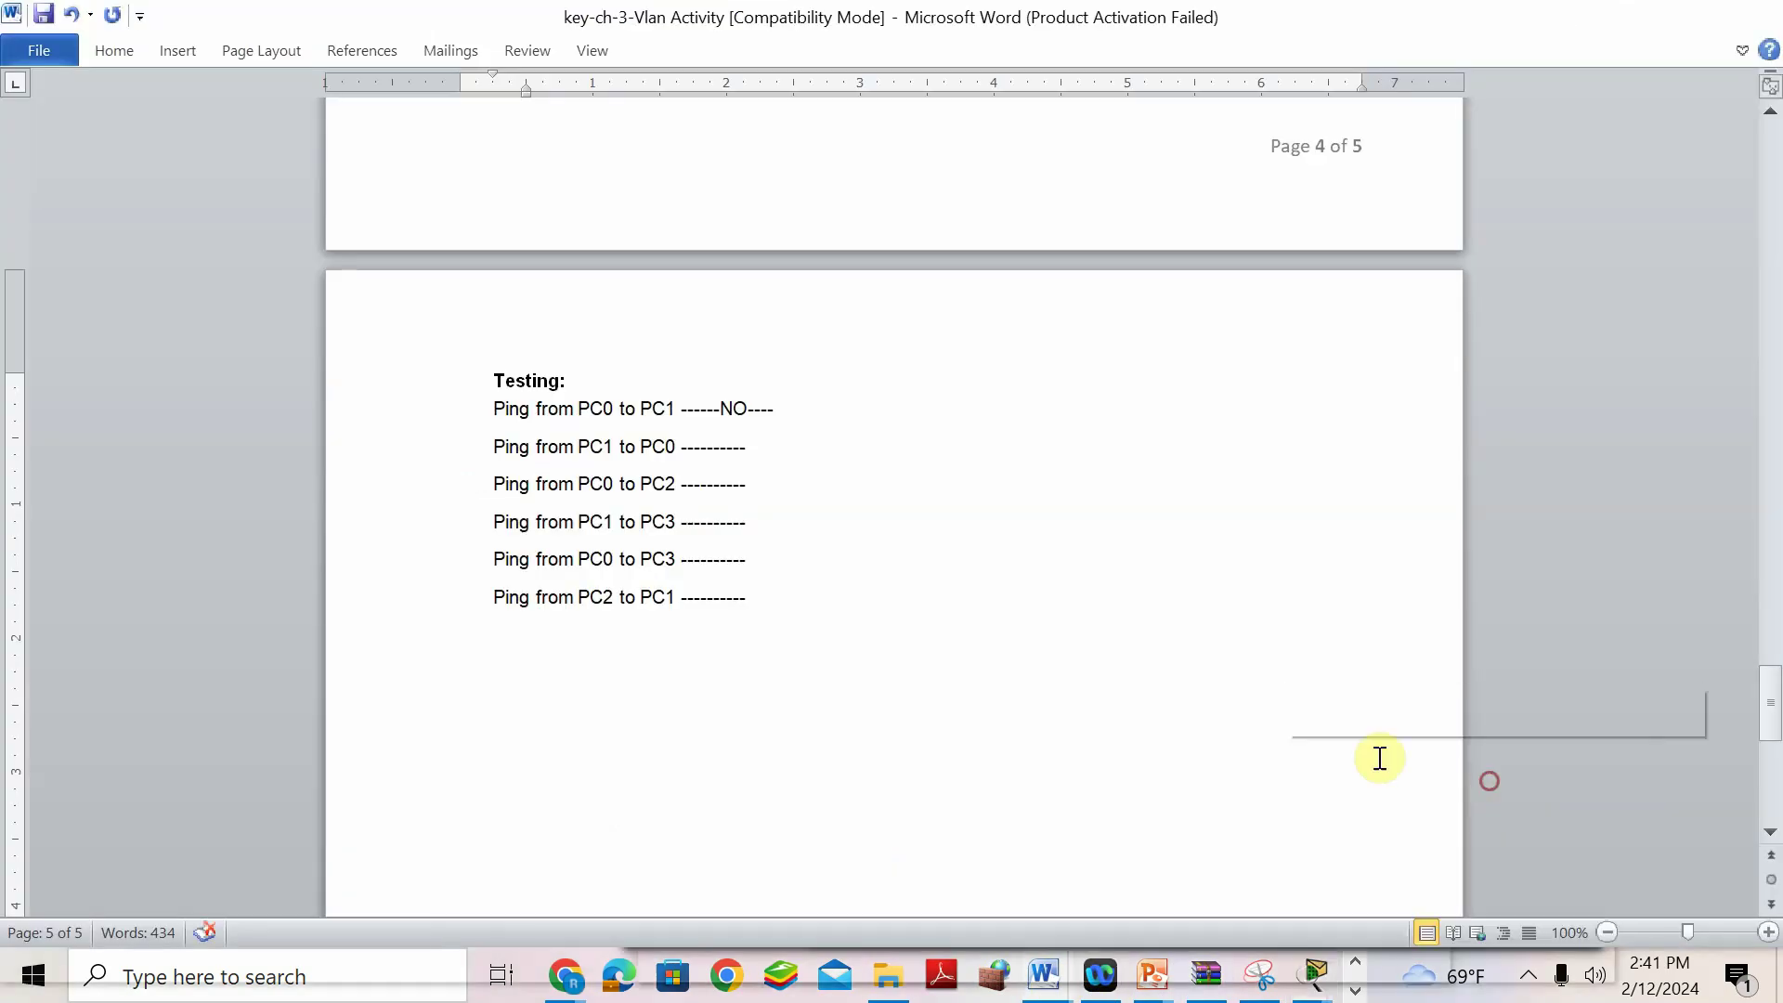
{"action": "left_click", "coordinate": [712, 446]}
{"action": "type", "text": "NO"}
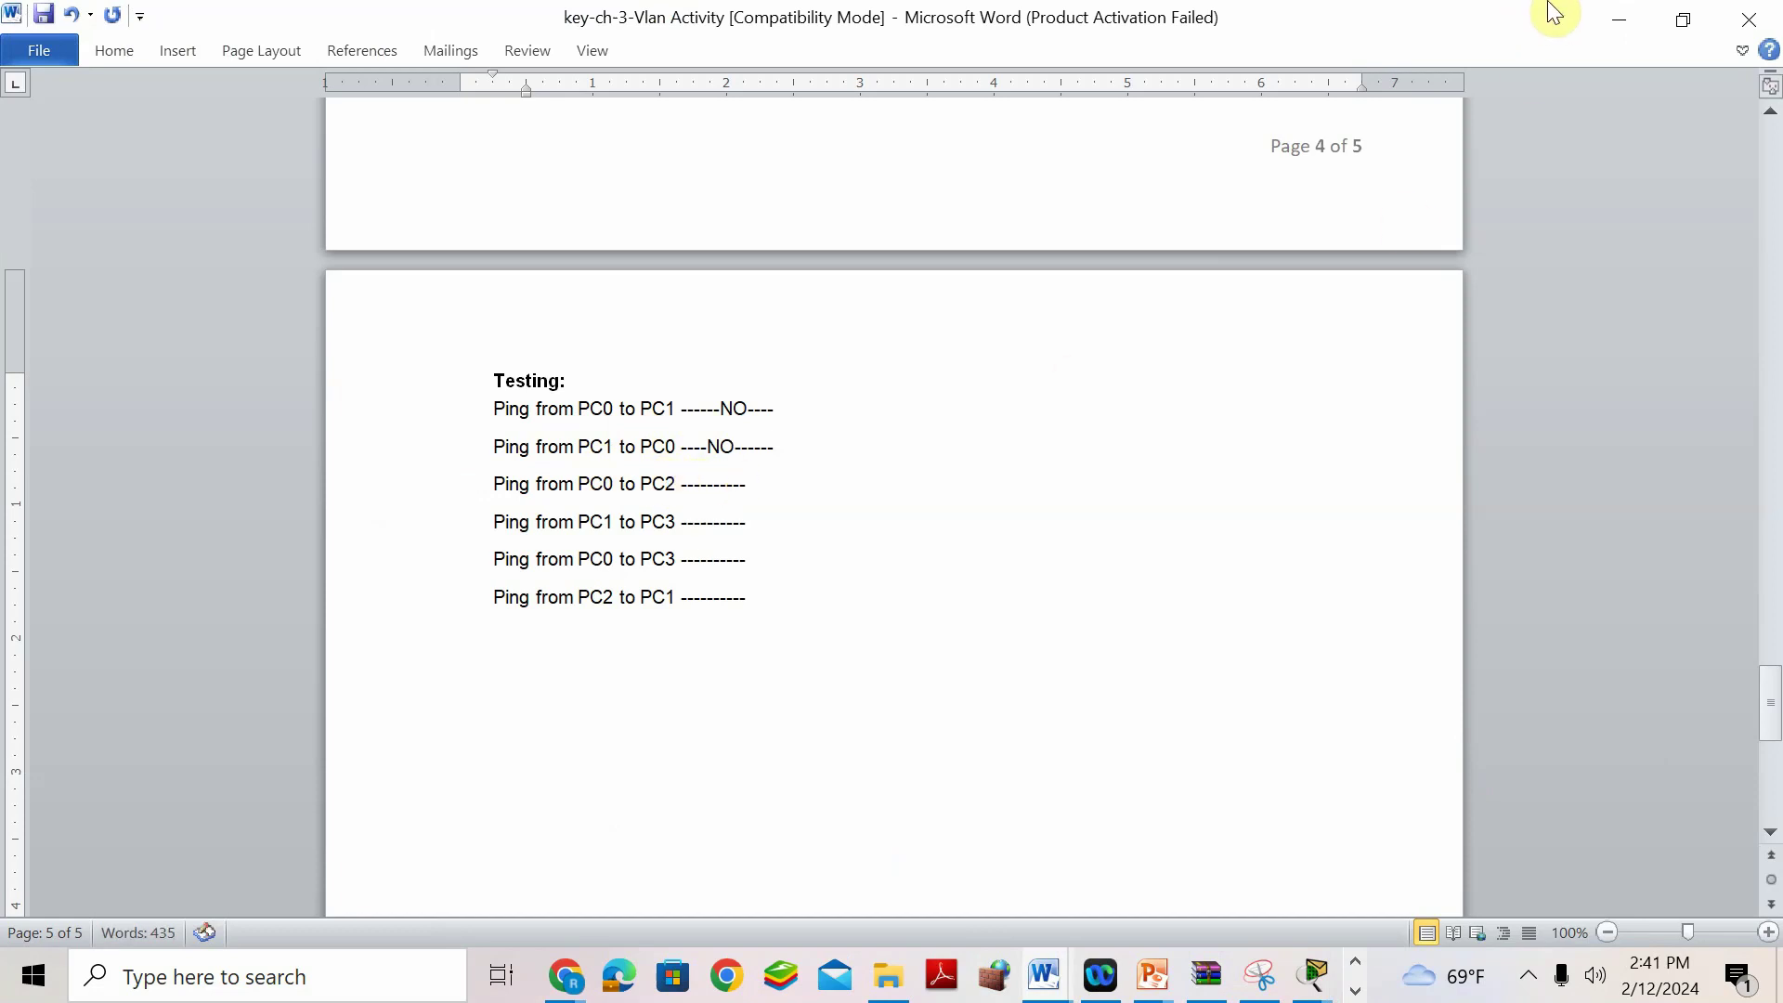
{"action": "left_click", "coordinate": [1617, 20]}
{"action": "left_click", "coordinate": [470, 510]}
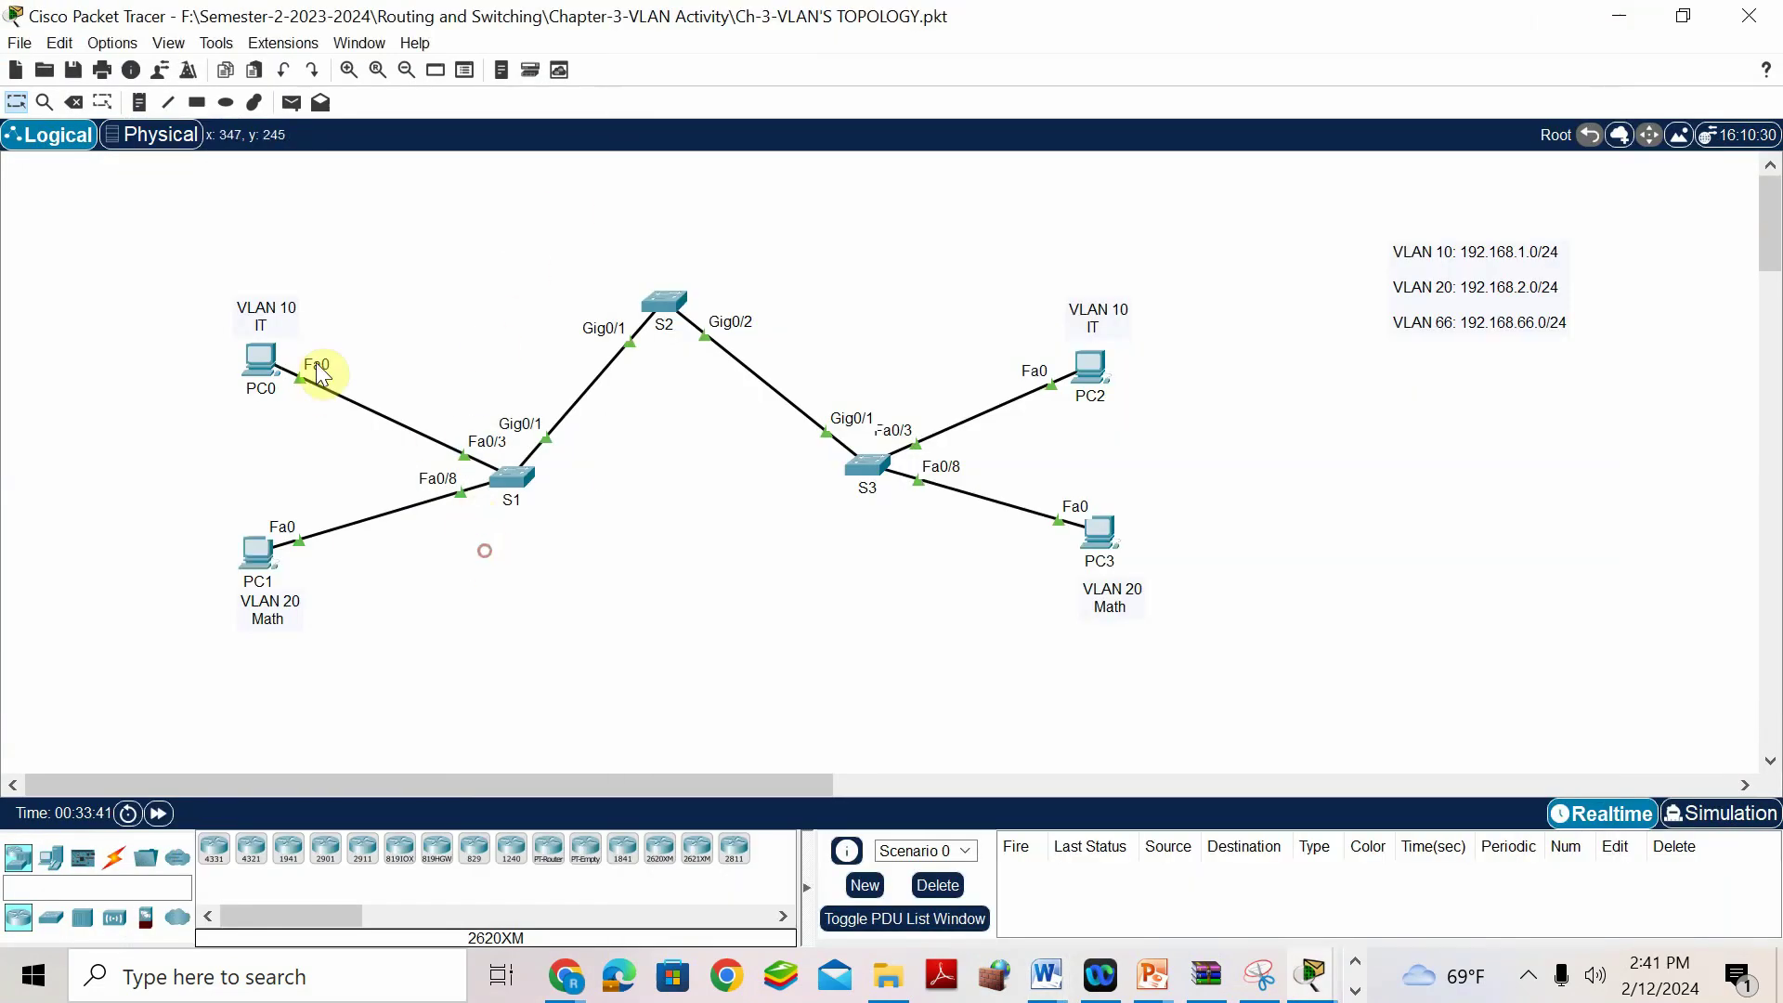
Look up PC2's IPv4 address and ping 192.168.1.3 from PC0's Command Prompt.
{"action": "left_click", "coordinate": [1099, 366]}
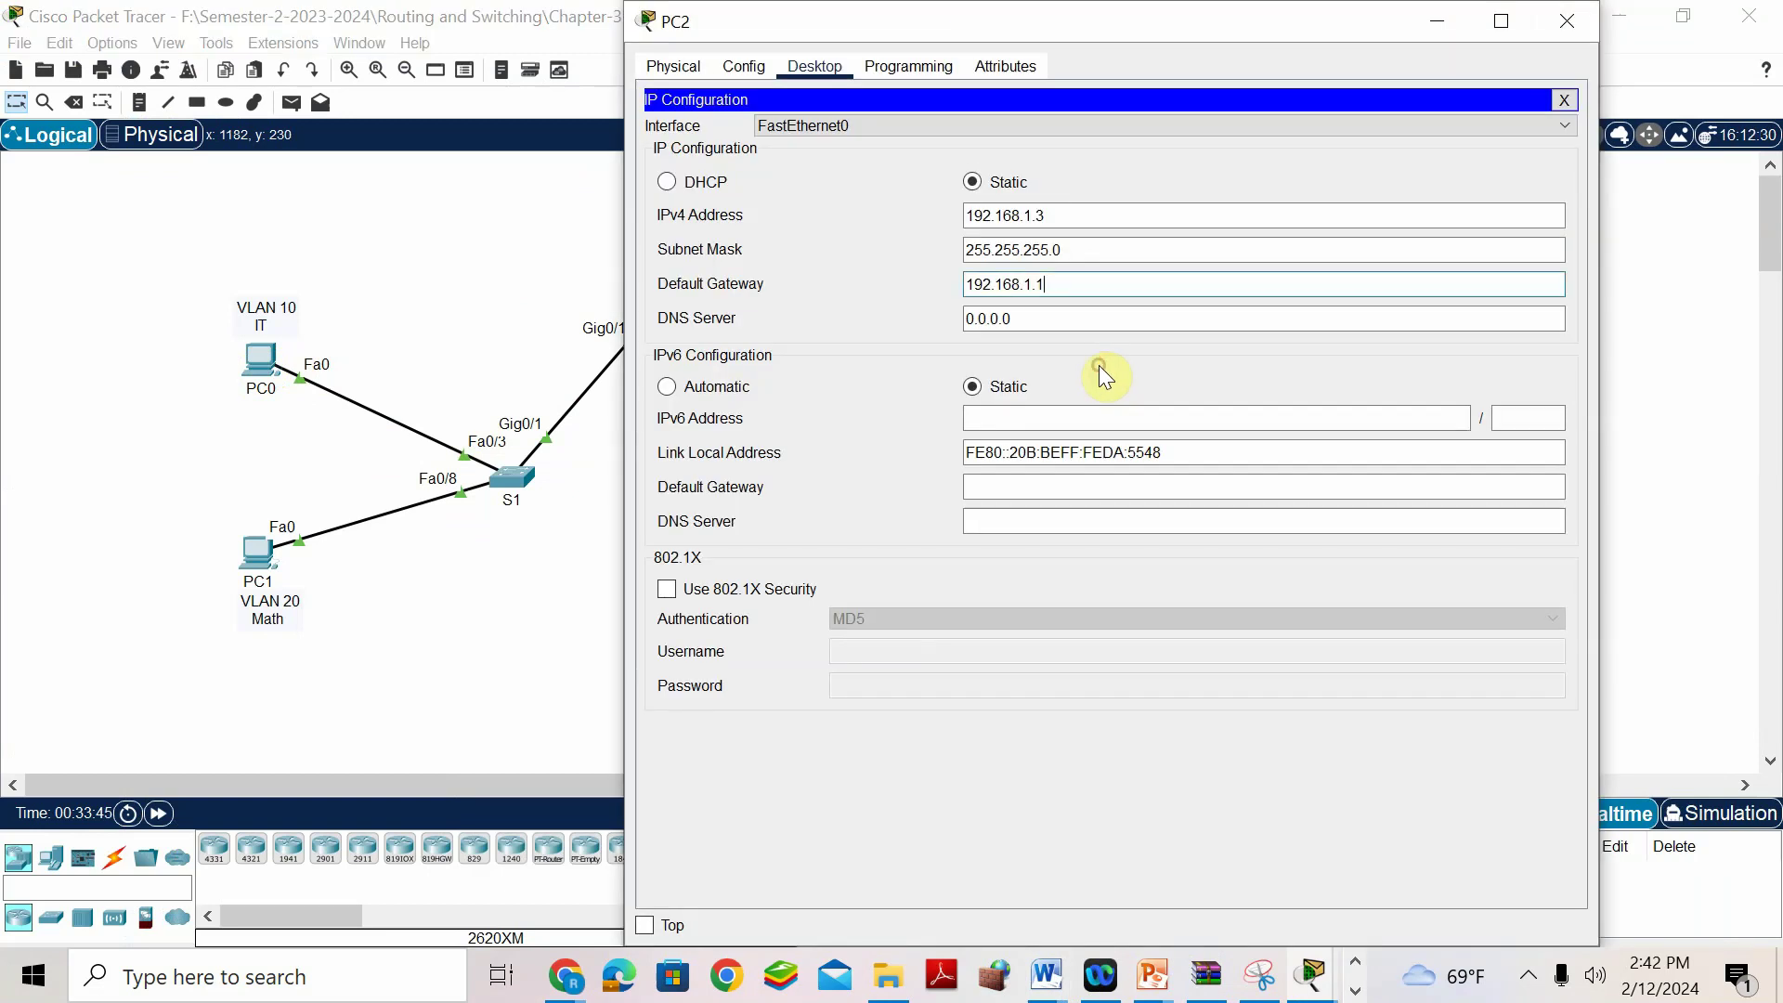
{"action": "left_click", "coordinate": [261, 356]}
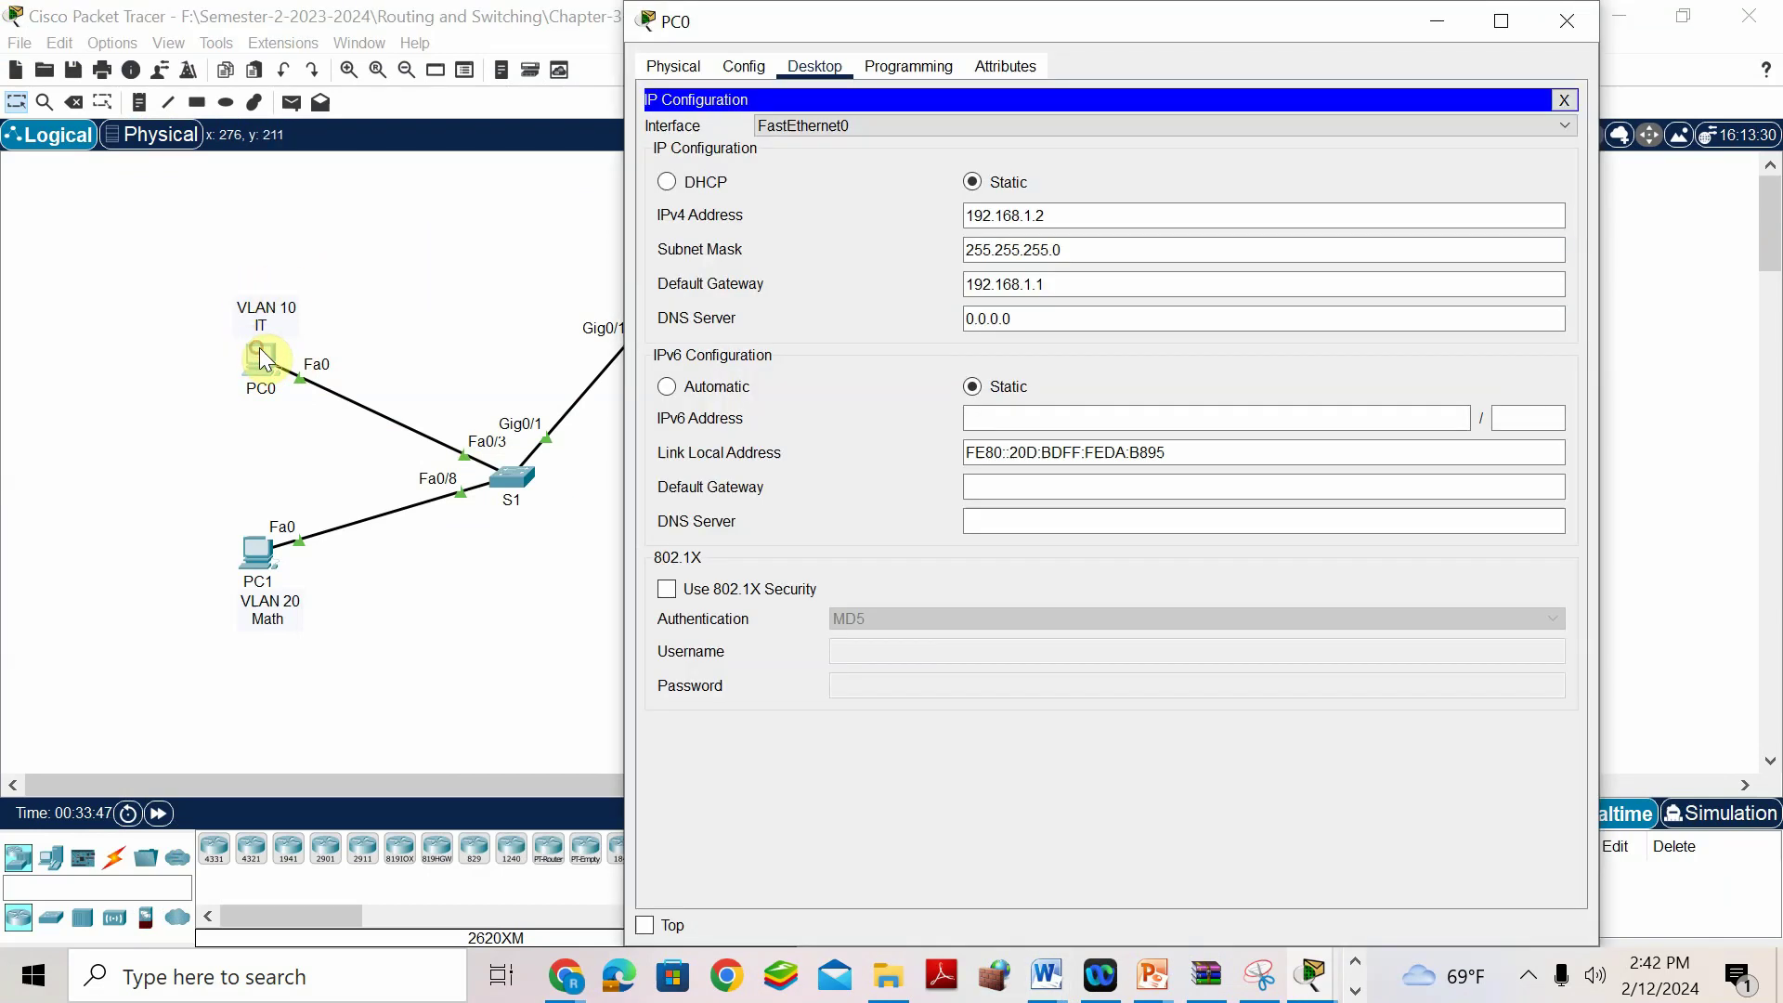
{"action": "left_click", "coordinate": [1563, 102]}
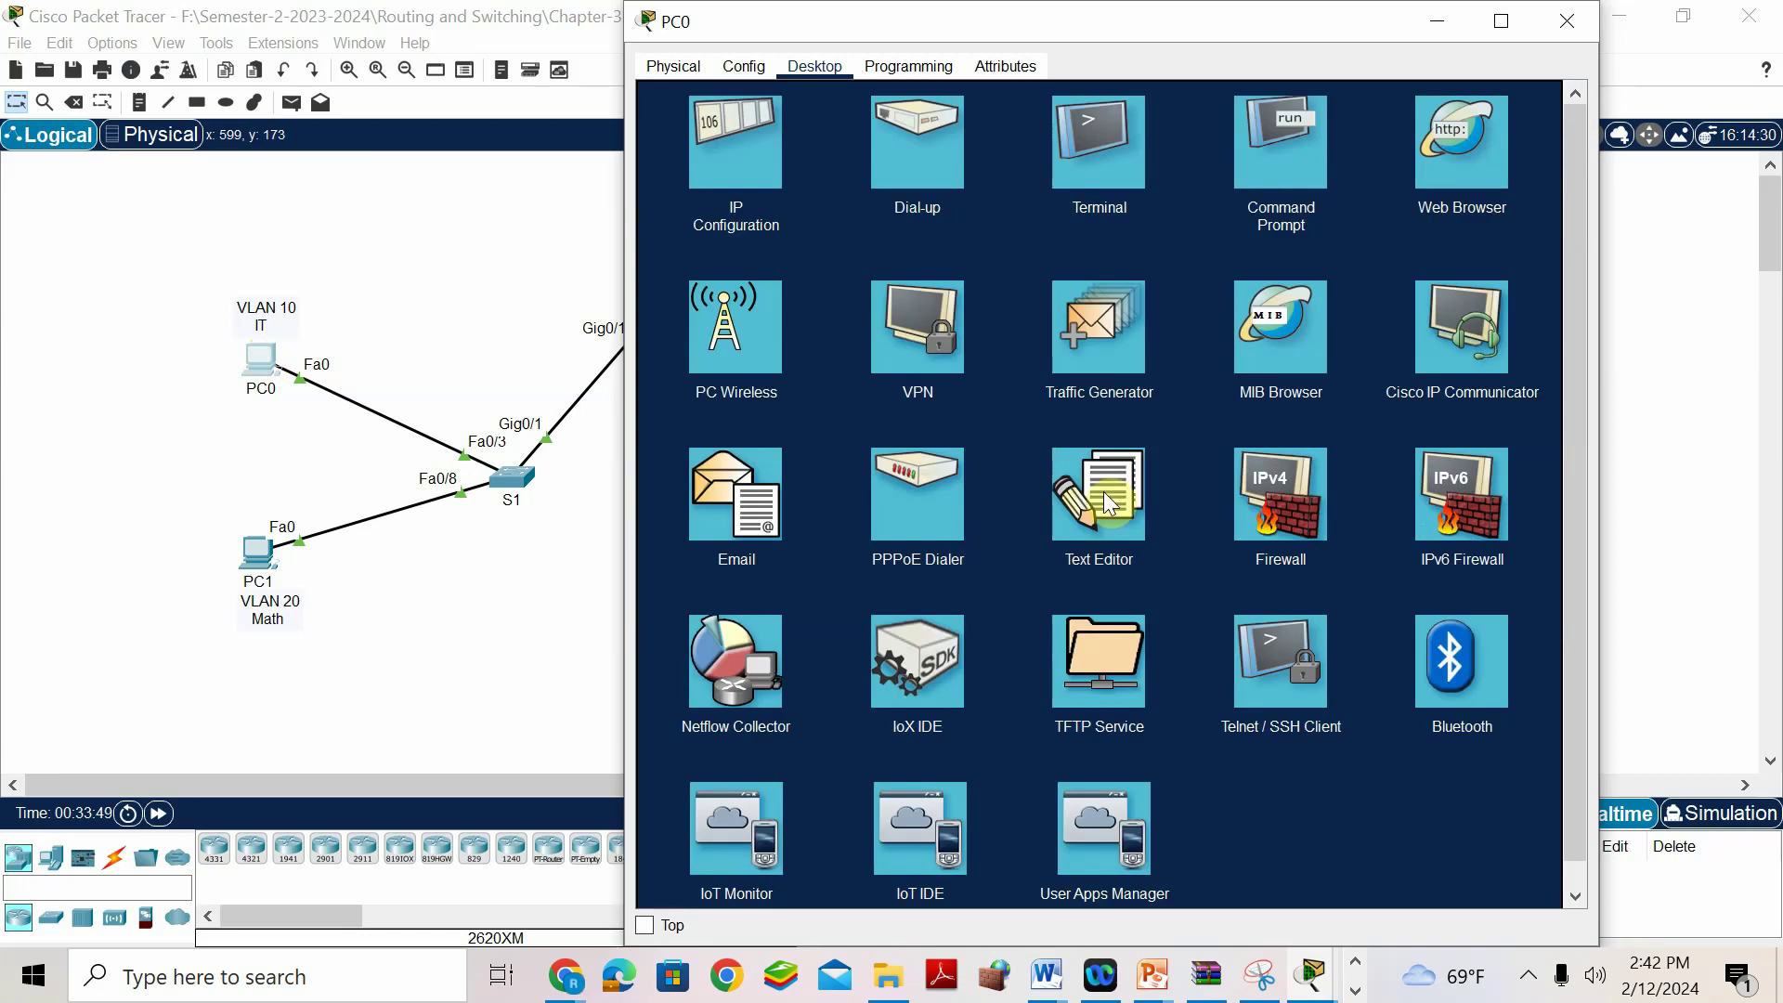
{"action": "left_click", "coordinate": [1299, 155]}
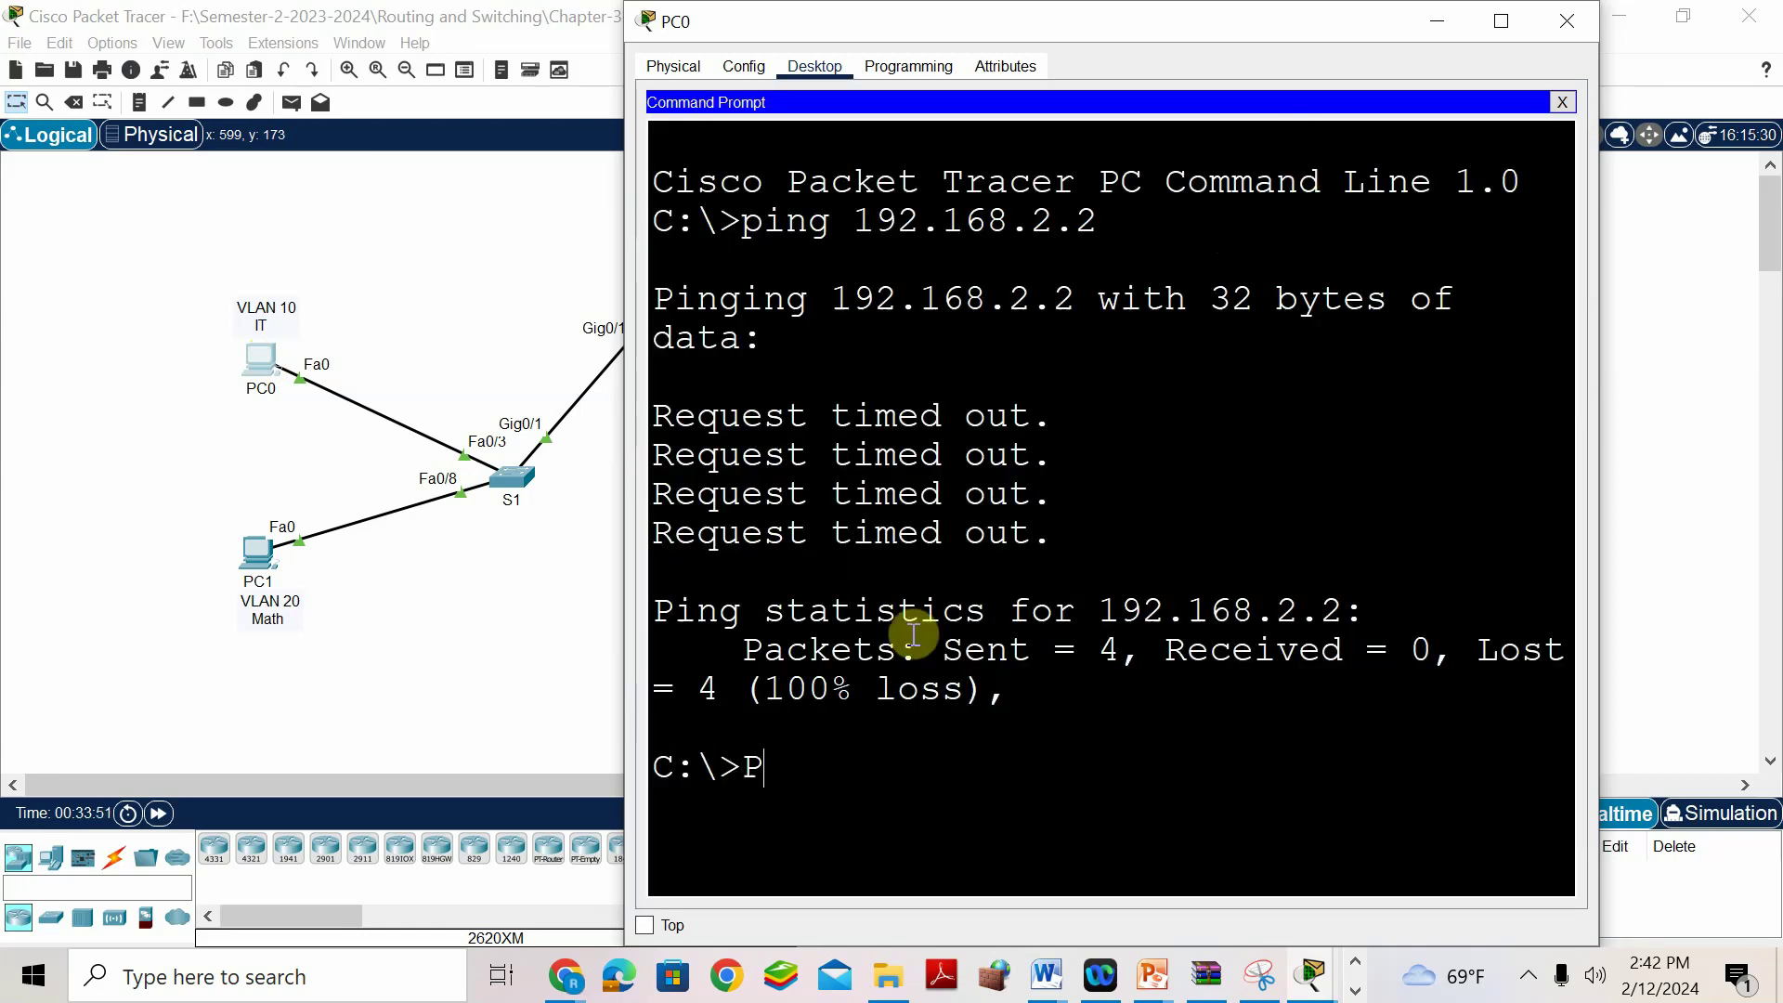
{"action": "type", "text": "ping 192.168.1.3"}
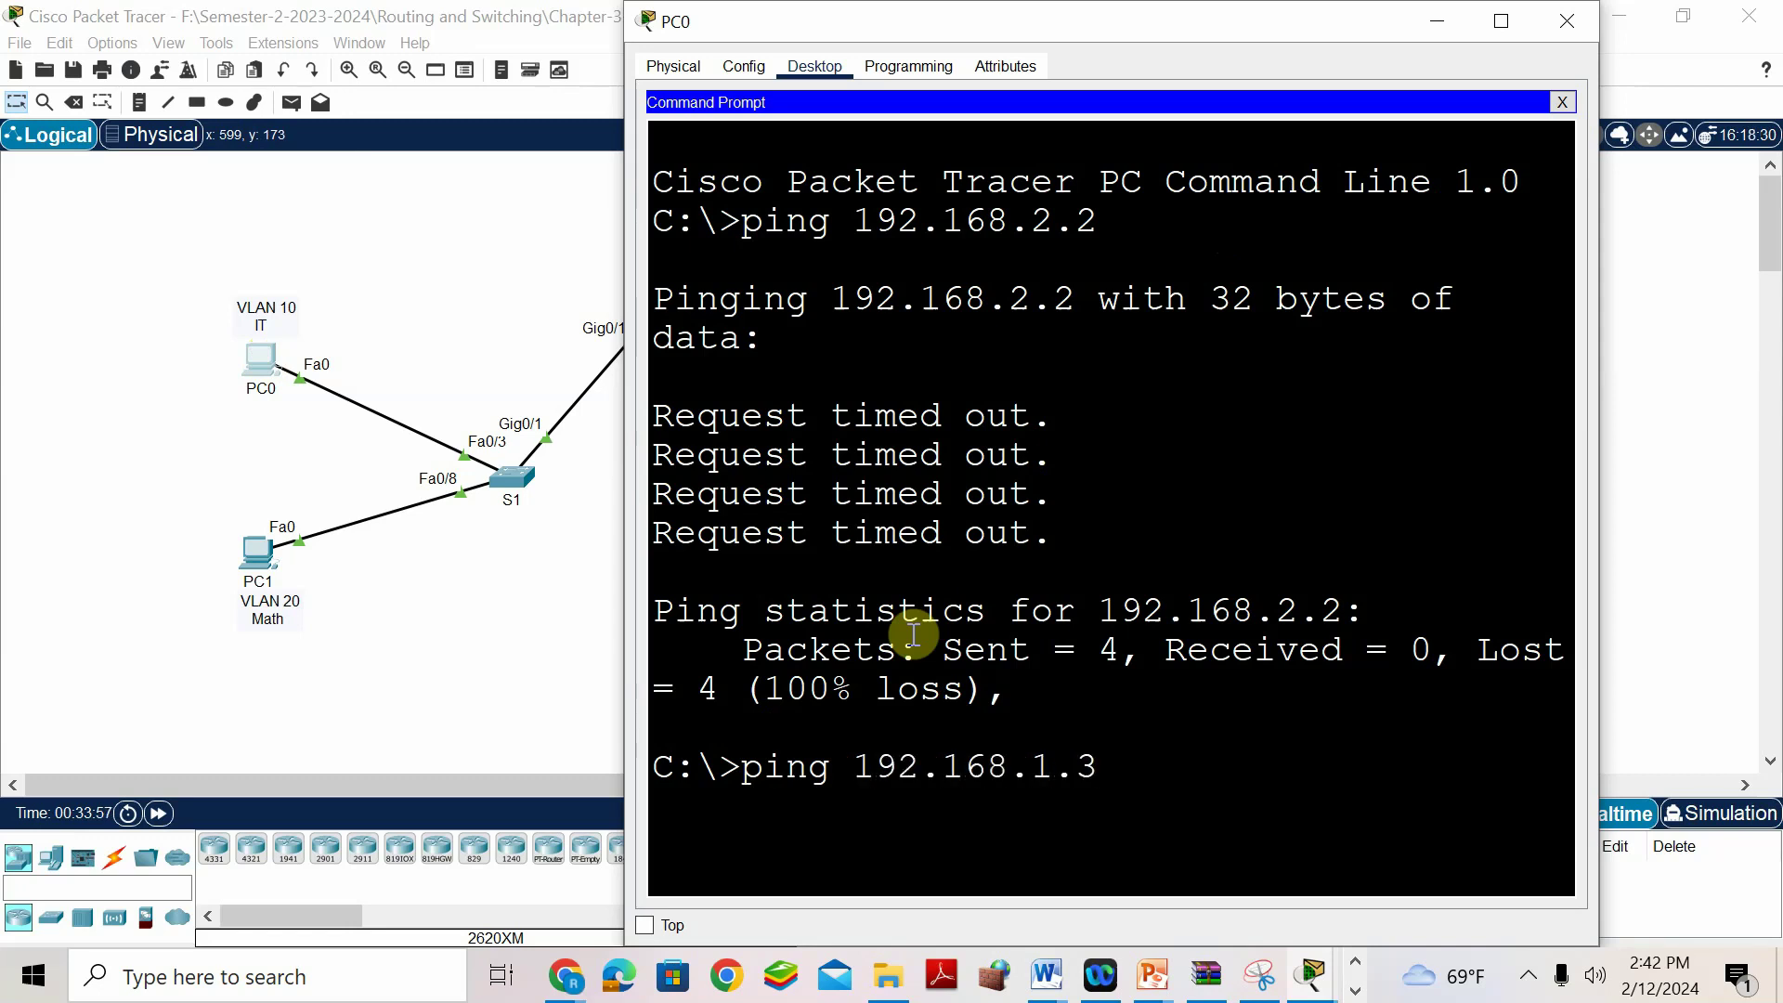
{"action": "key", "text": "Return"}
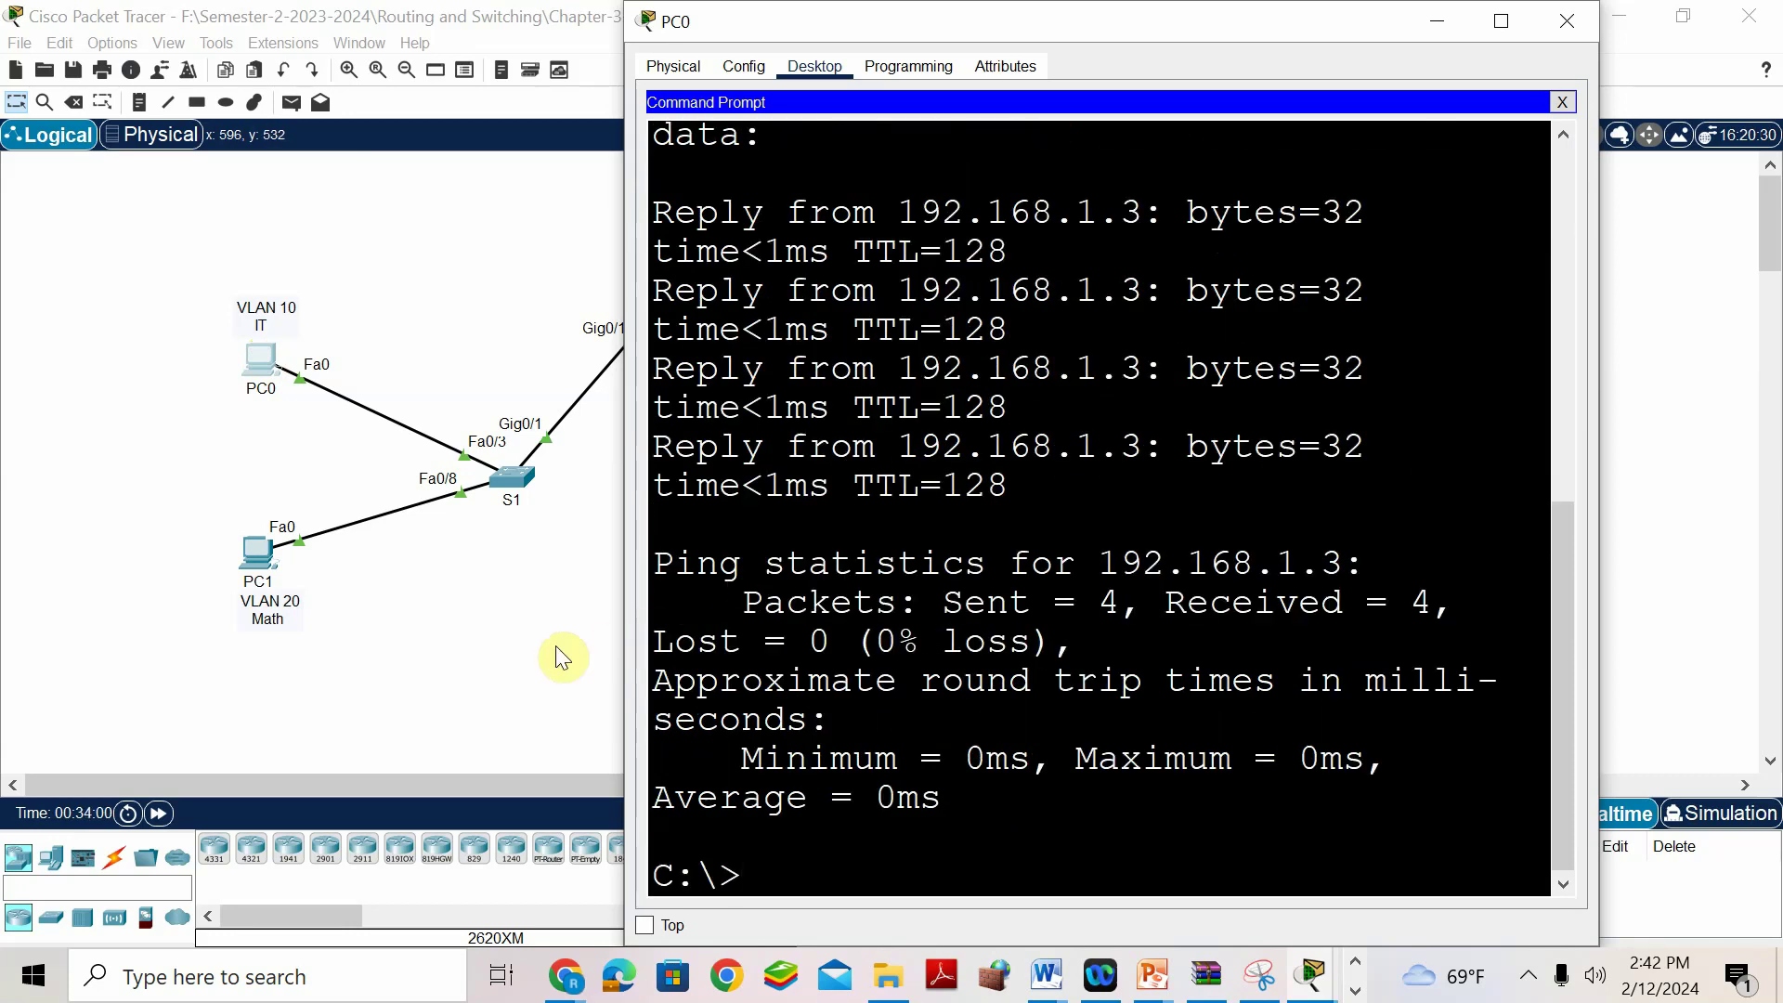
Enter yes for the PC0 to PC2 ping in the key-ch-3-Vlan Activity Word document and return to the Packet Tracer topology.
{"action": "left_click", "coordinate": [331, 465]}
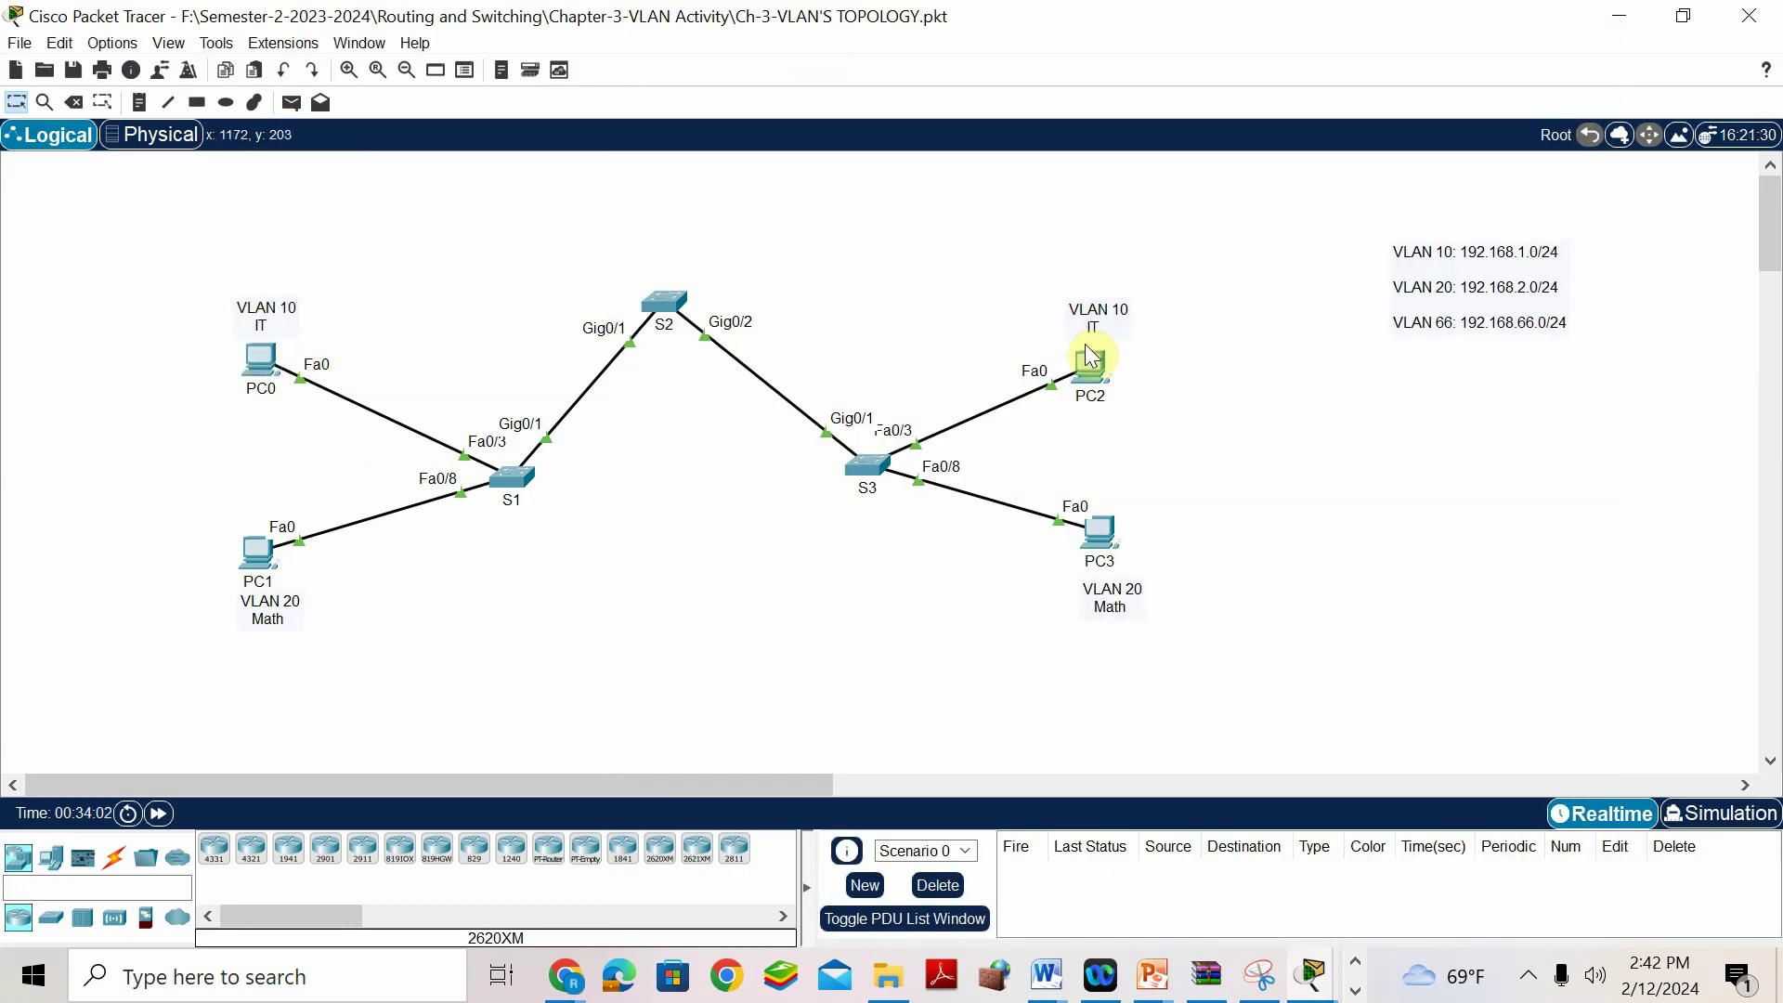
{"action": "left_click", "coordinate": [1046, 975]}
{"action": "left_click", "coordinate": [1466, 788]}
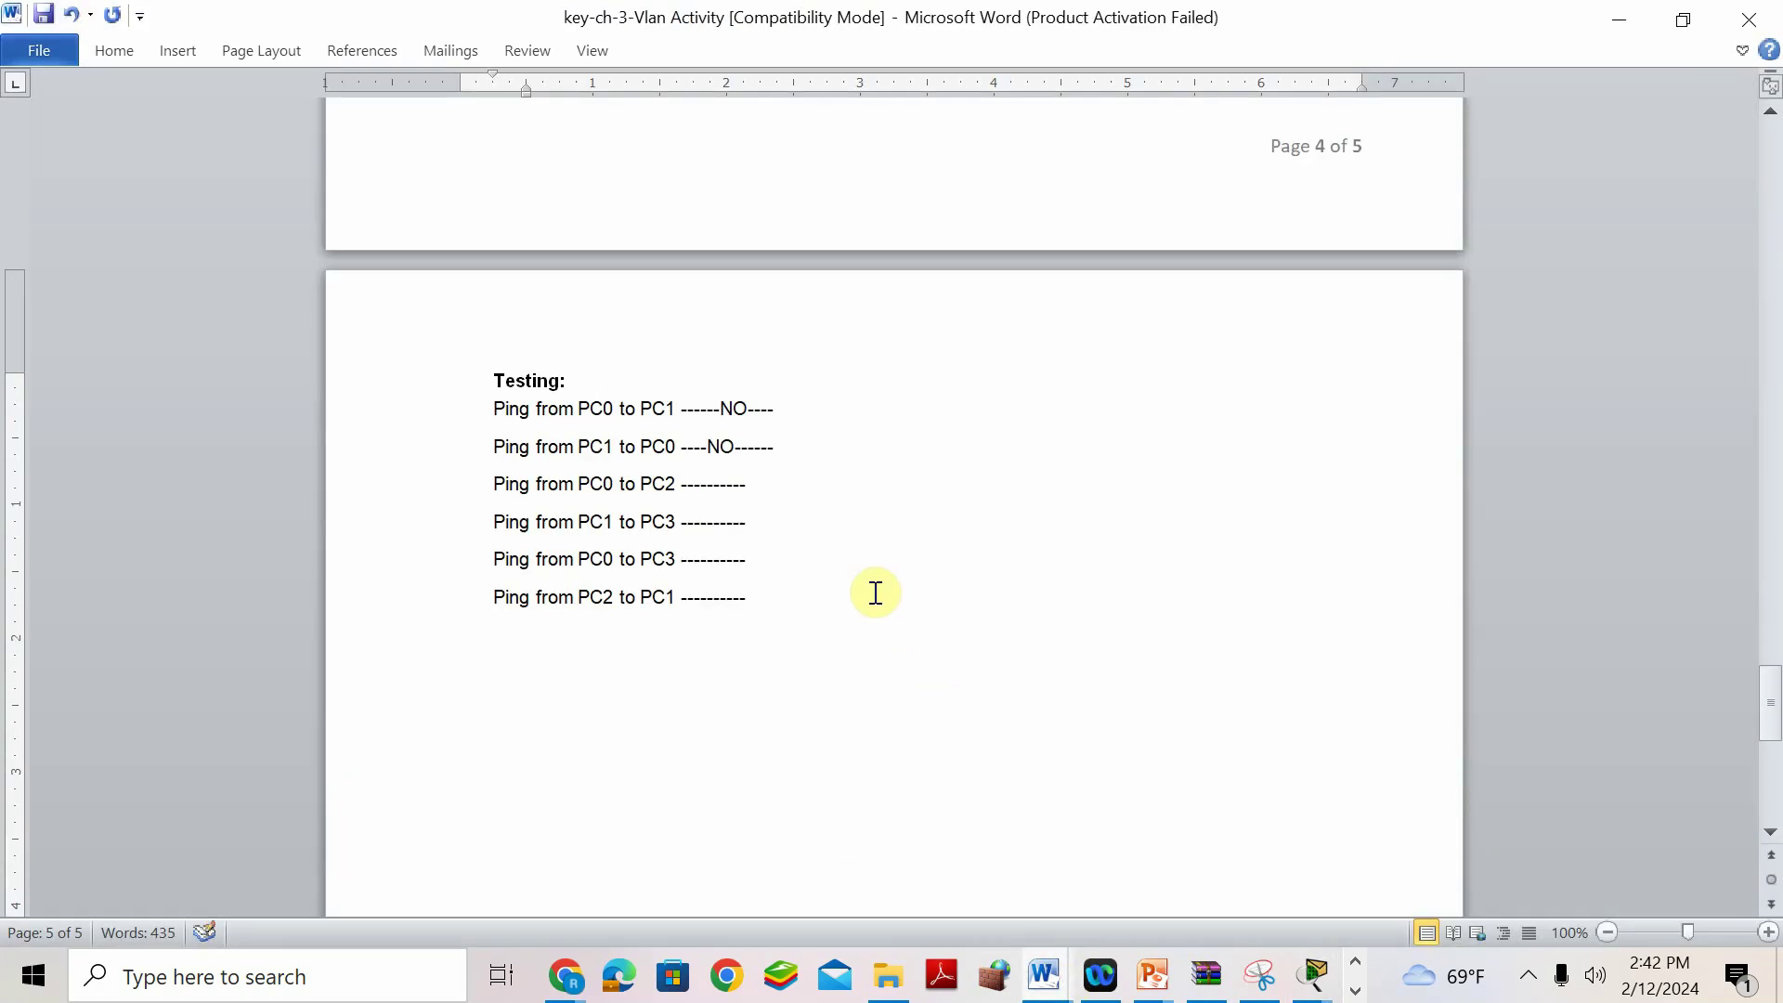
{"action": "left_click", "coordinate": [708, 476]}
{"action": "type", "text": "yes"}
{"action": "left_click", "coordinate": [1294, 980]}
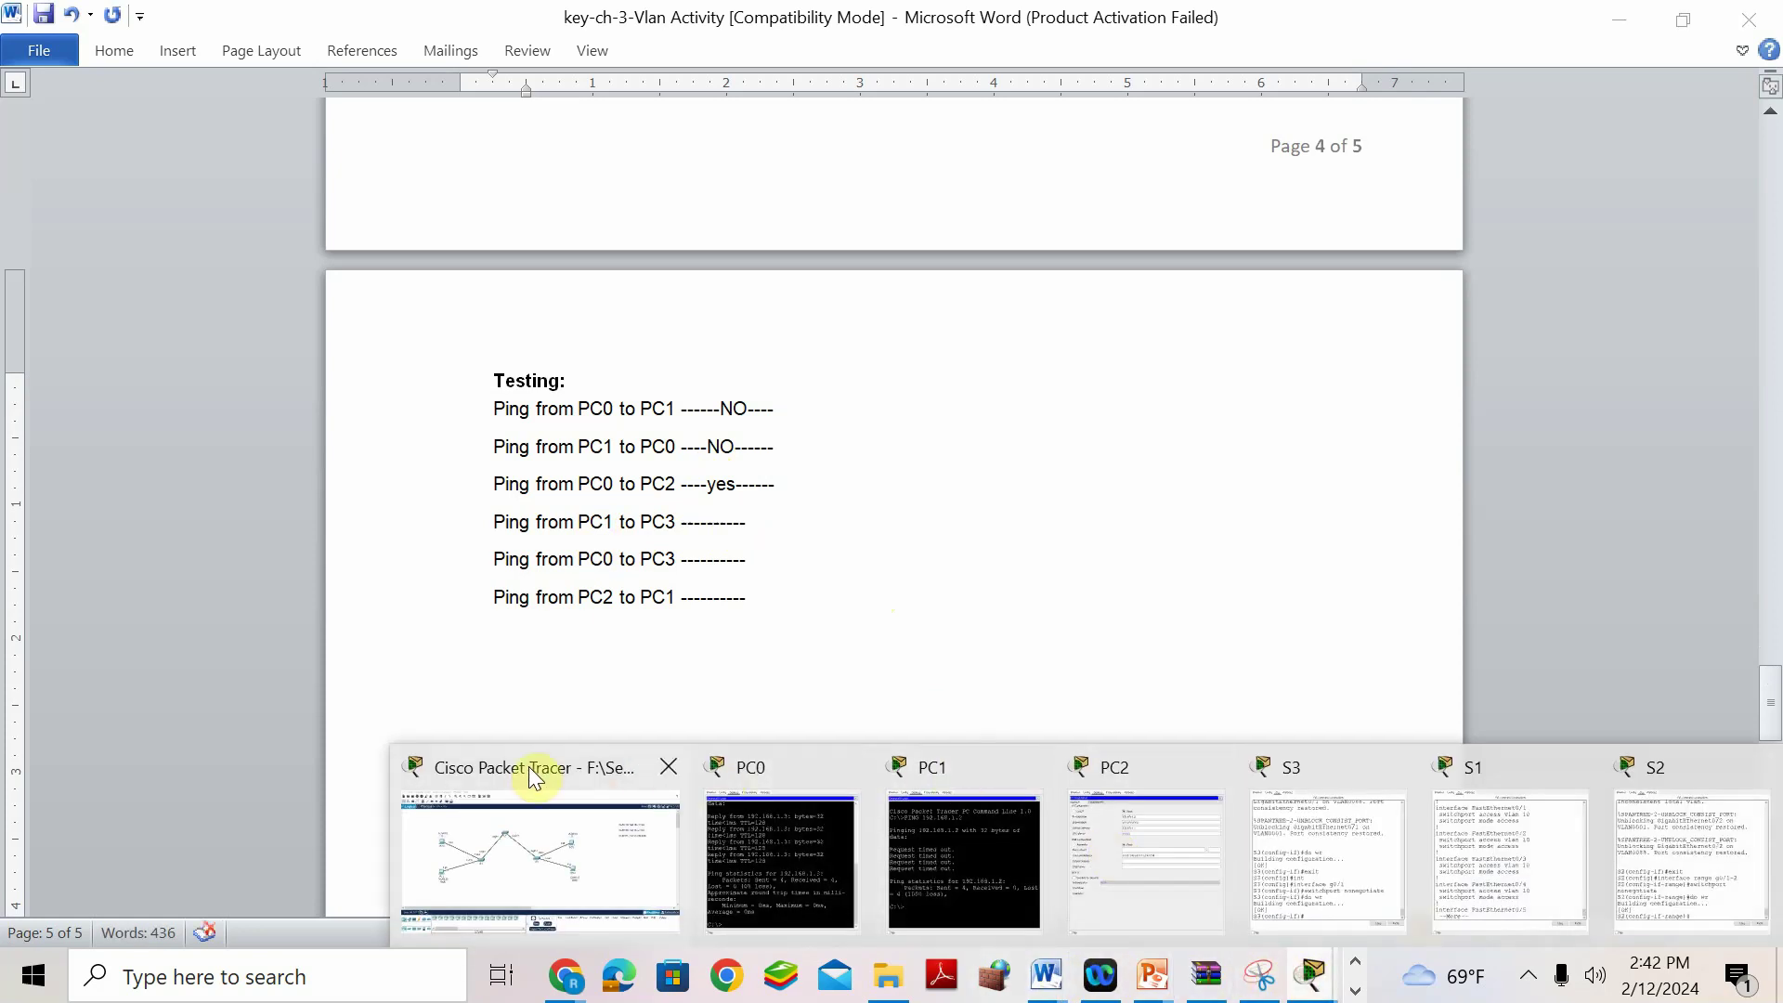
{"action": "left_click", "coordinate": [527, 766]}
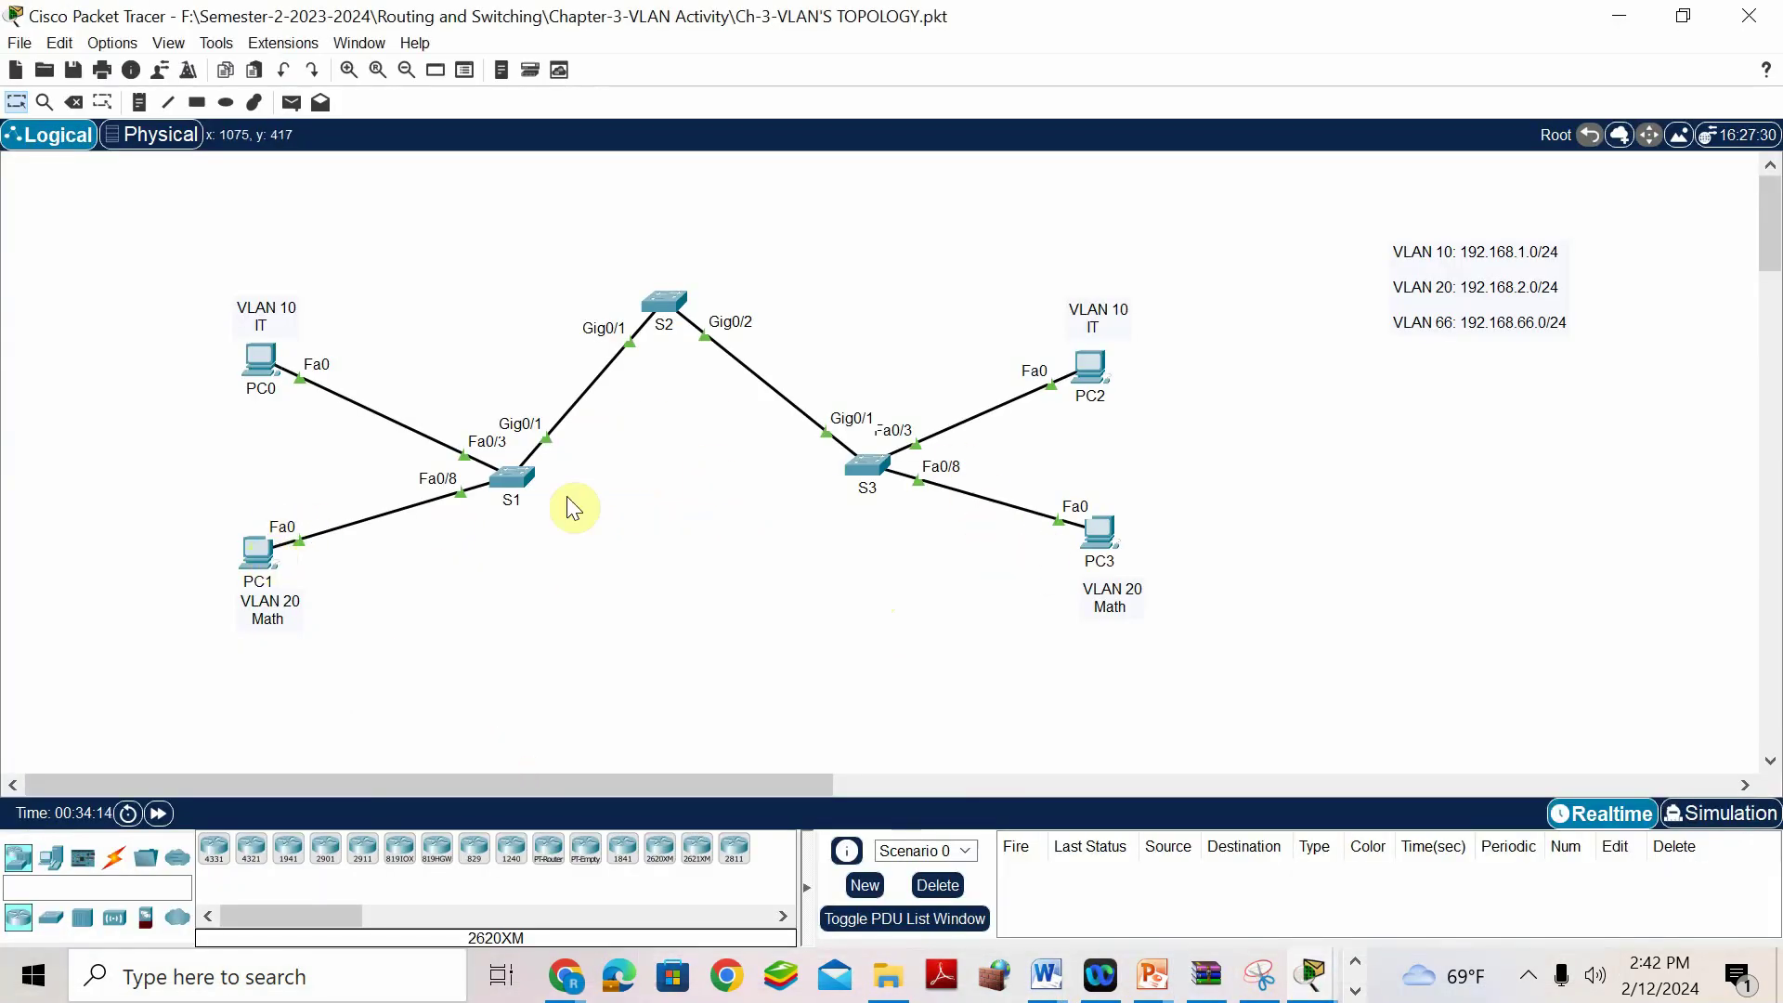
Look up PC3's IPv4 address in its IP Configuration and ping 192.168.2.3 from PC1's Command Prompt.
{"action": "left_click", "coordinate": [1100, 533]}
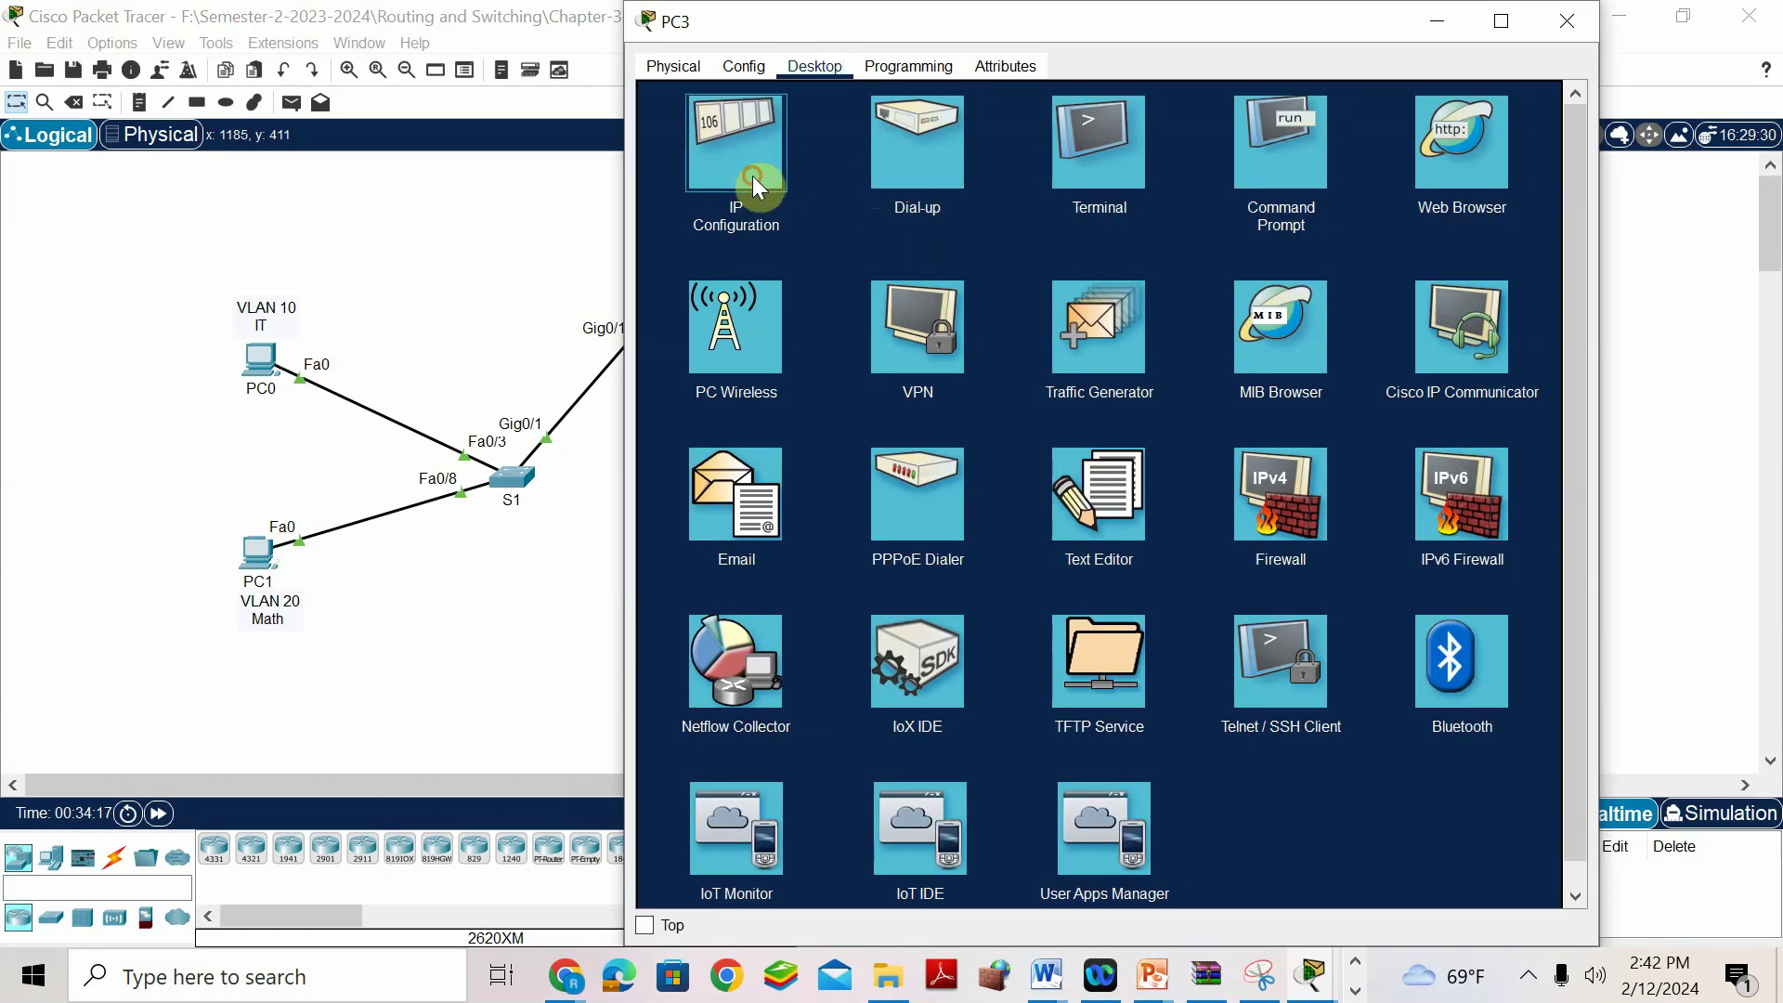
{"action": "left_click", "coordinate": [752, 175]}
{"action": "left_click", "coordinate": [247, 549]}
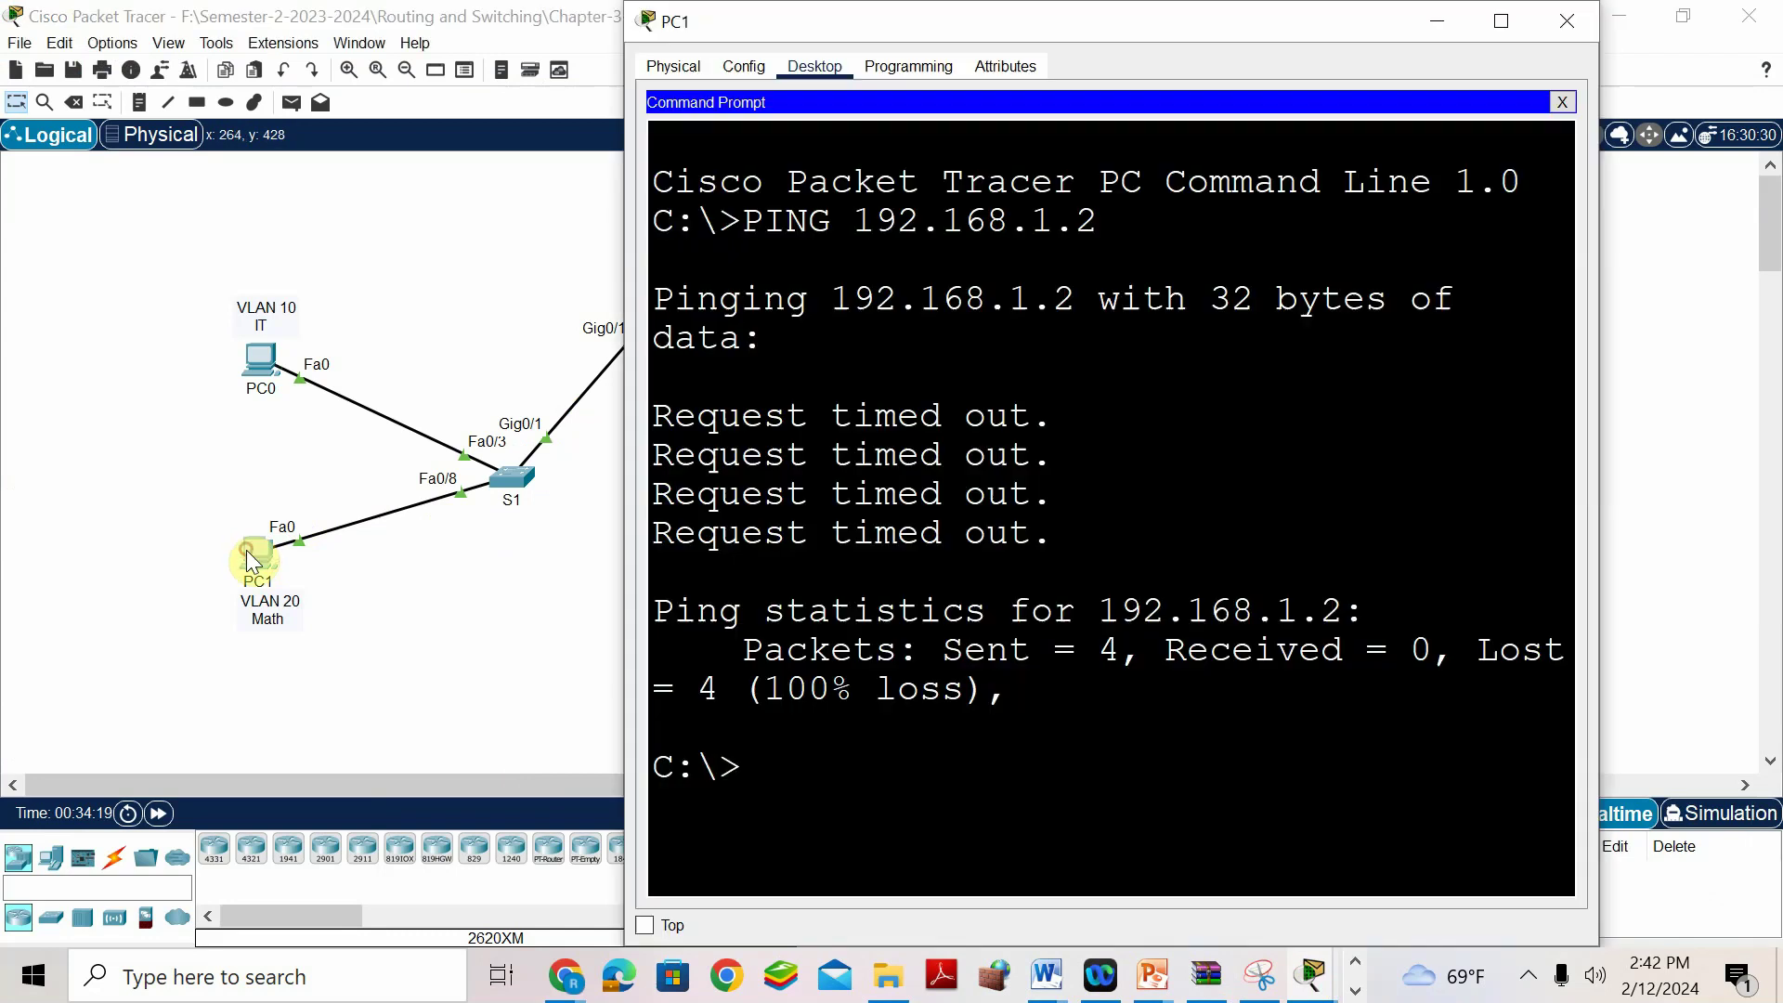
{"action": "type", "text": "ping 192.16"}
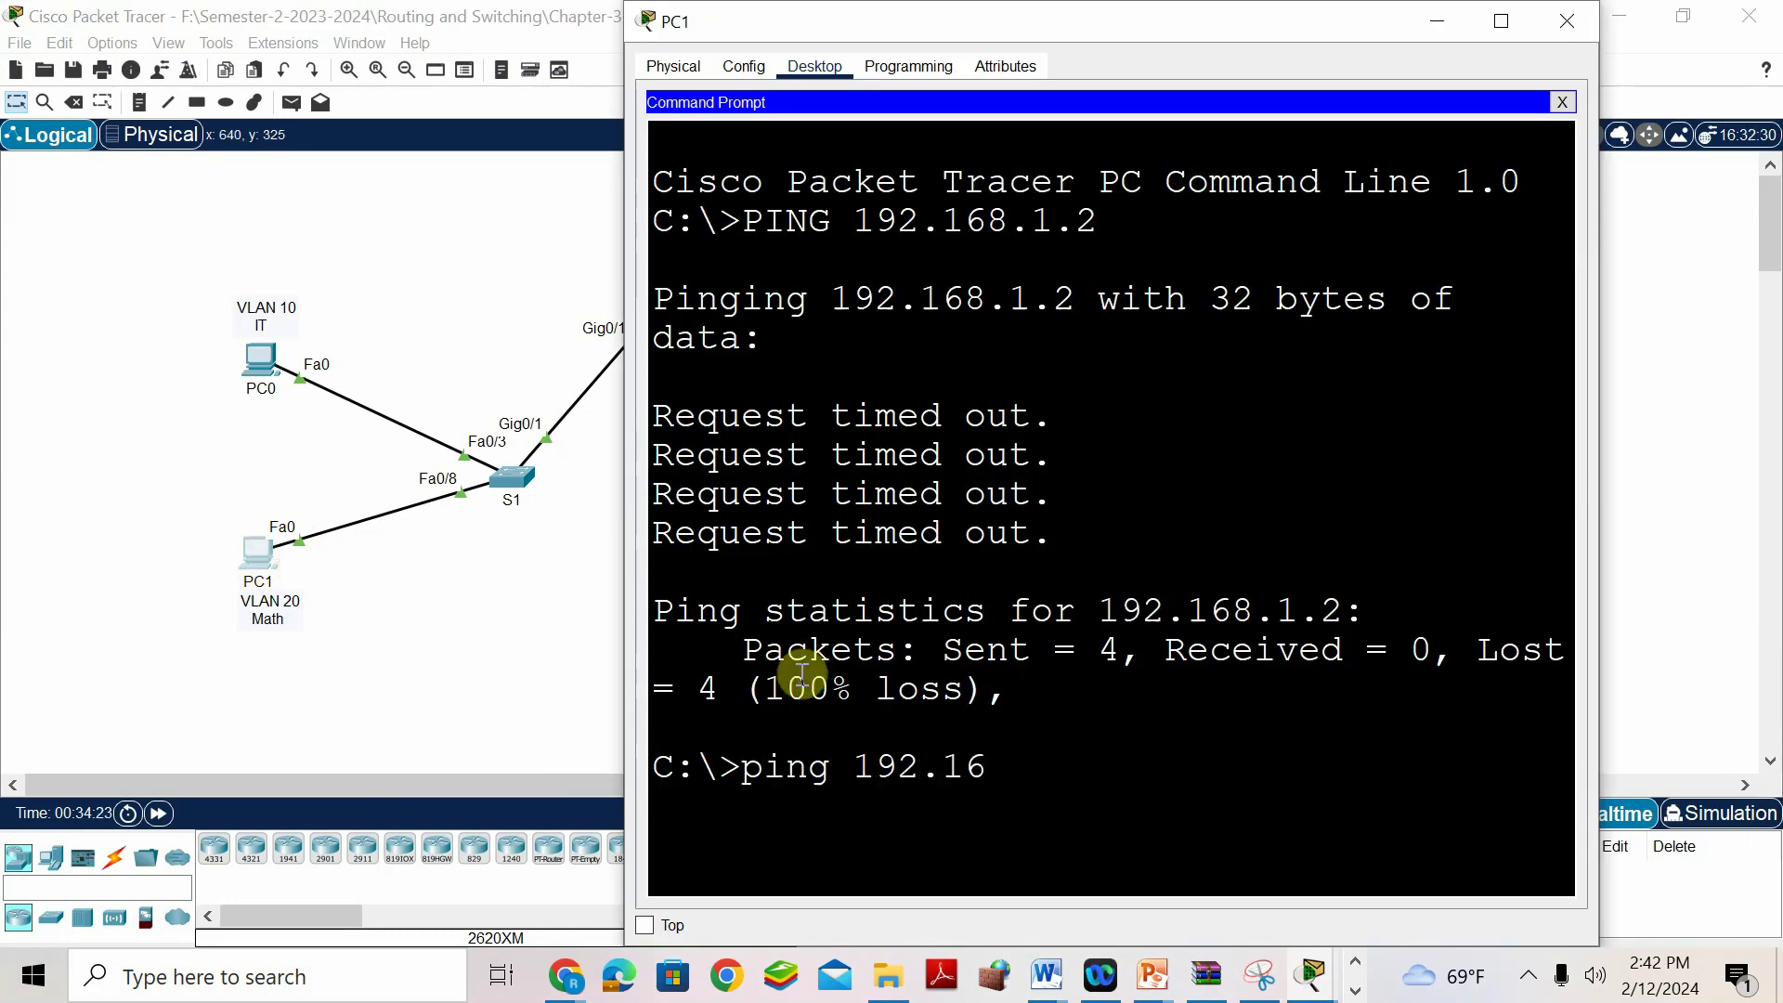
{"action": "type", "text": "8.2.3"}
{"action": "key", "text": "Return"}
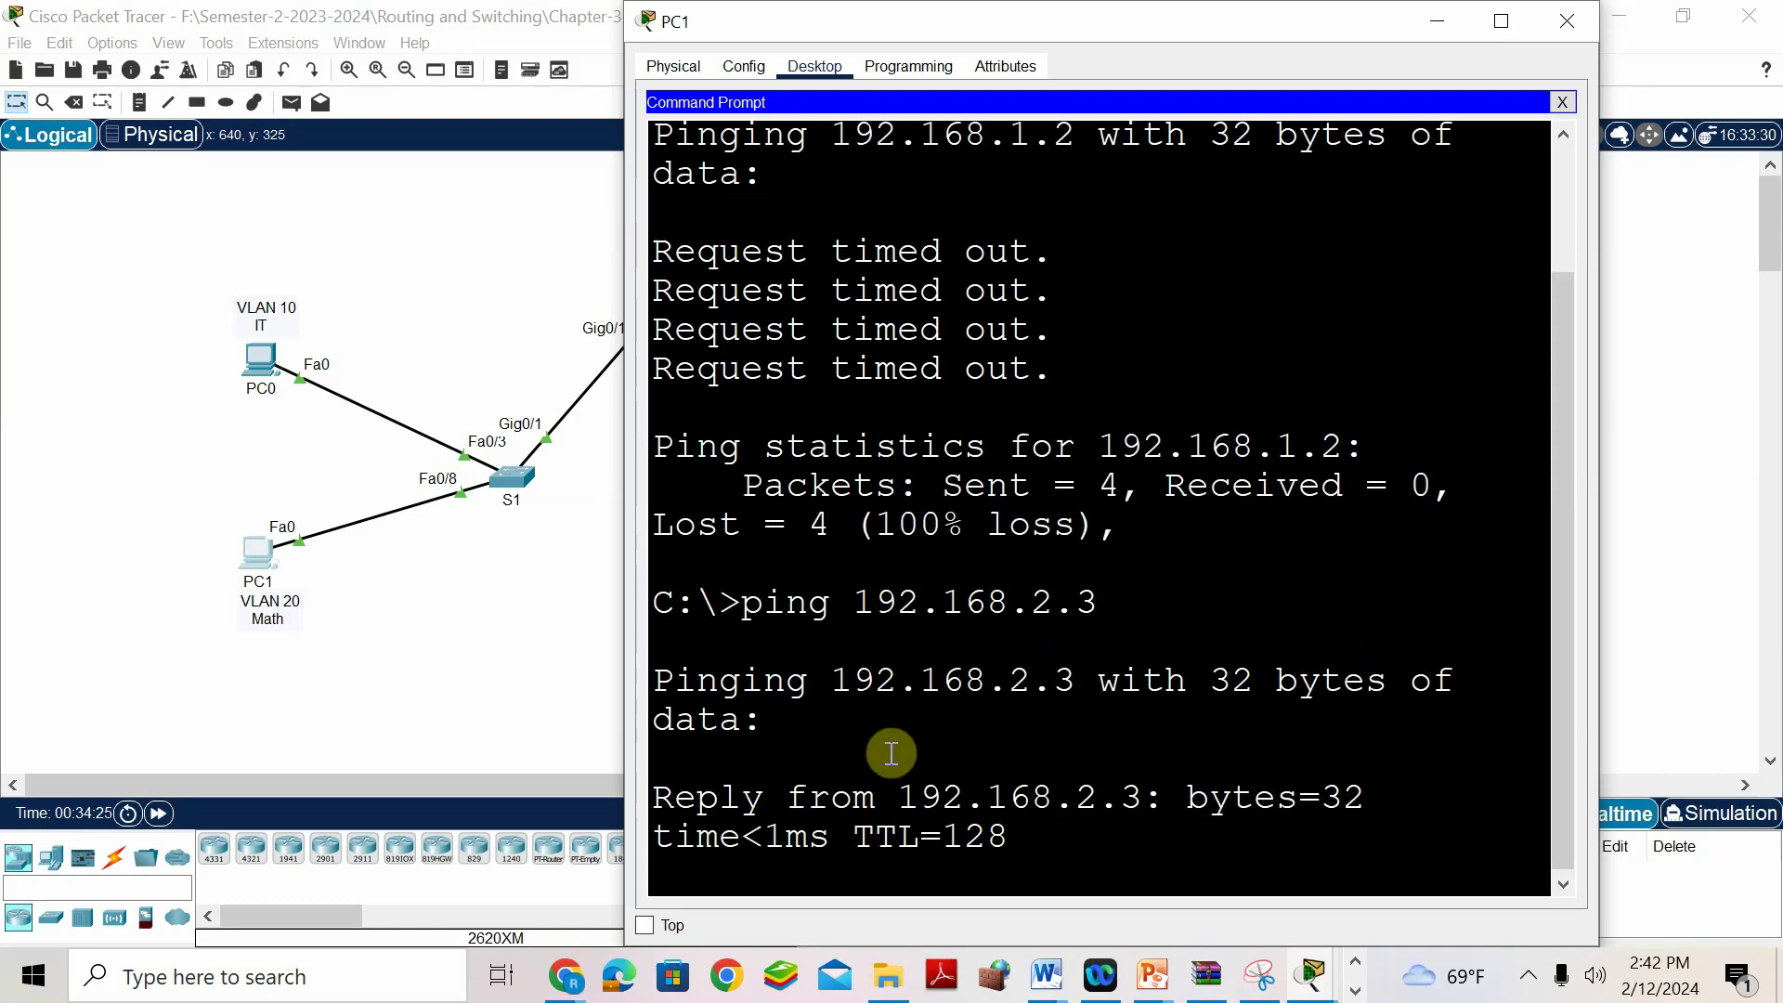
Enter yes for the PC1 to PC3 ping in the key-ch-3-Vlan Activity Word document and return to the Packet Tracer topology.
{"action": "left_click", "coordinate": [338, 620]}
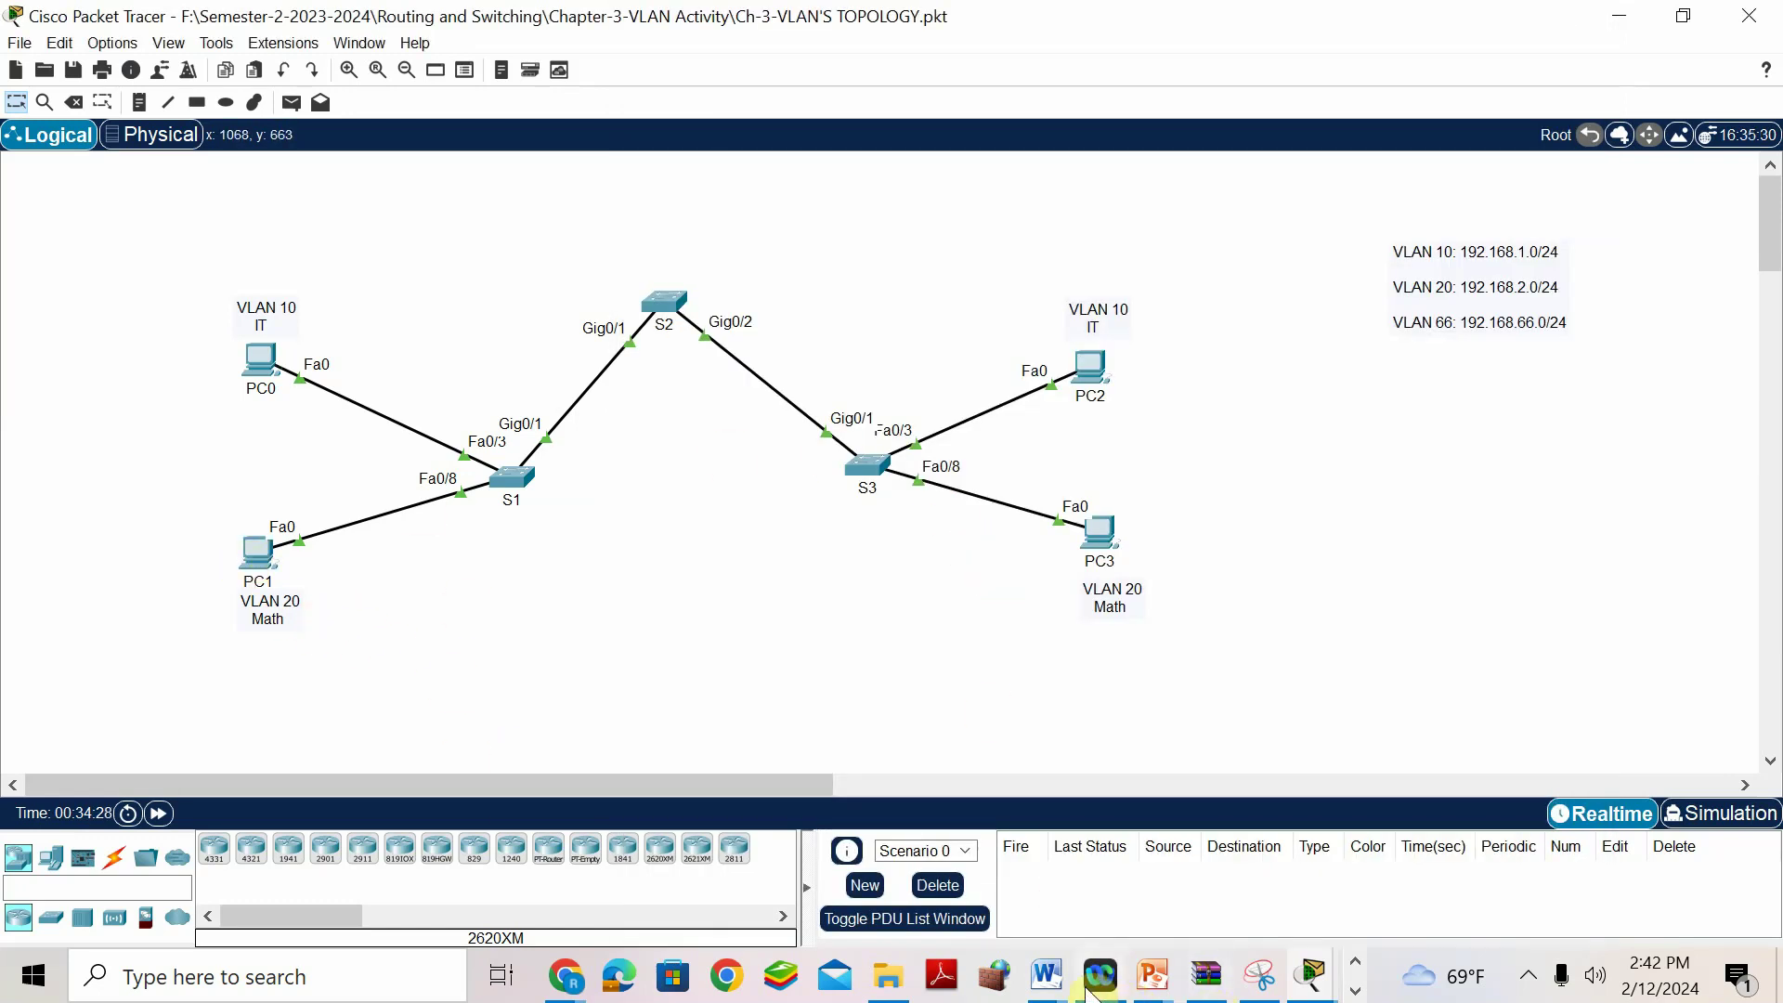
{"action": "mouse_move", "coordinate": [1046, 975]}
{"action": "left_click", "coordinate": [1373, 858]}
{"action": "left_click", "coordinate": [707, 524]}
{"action": "type", "text": "yes------"}
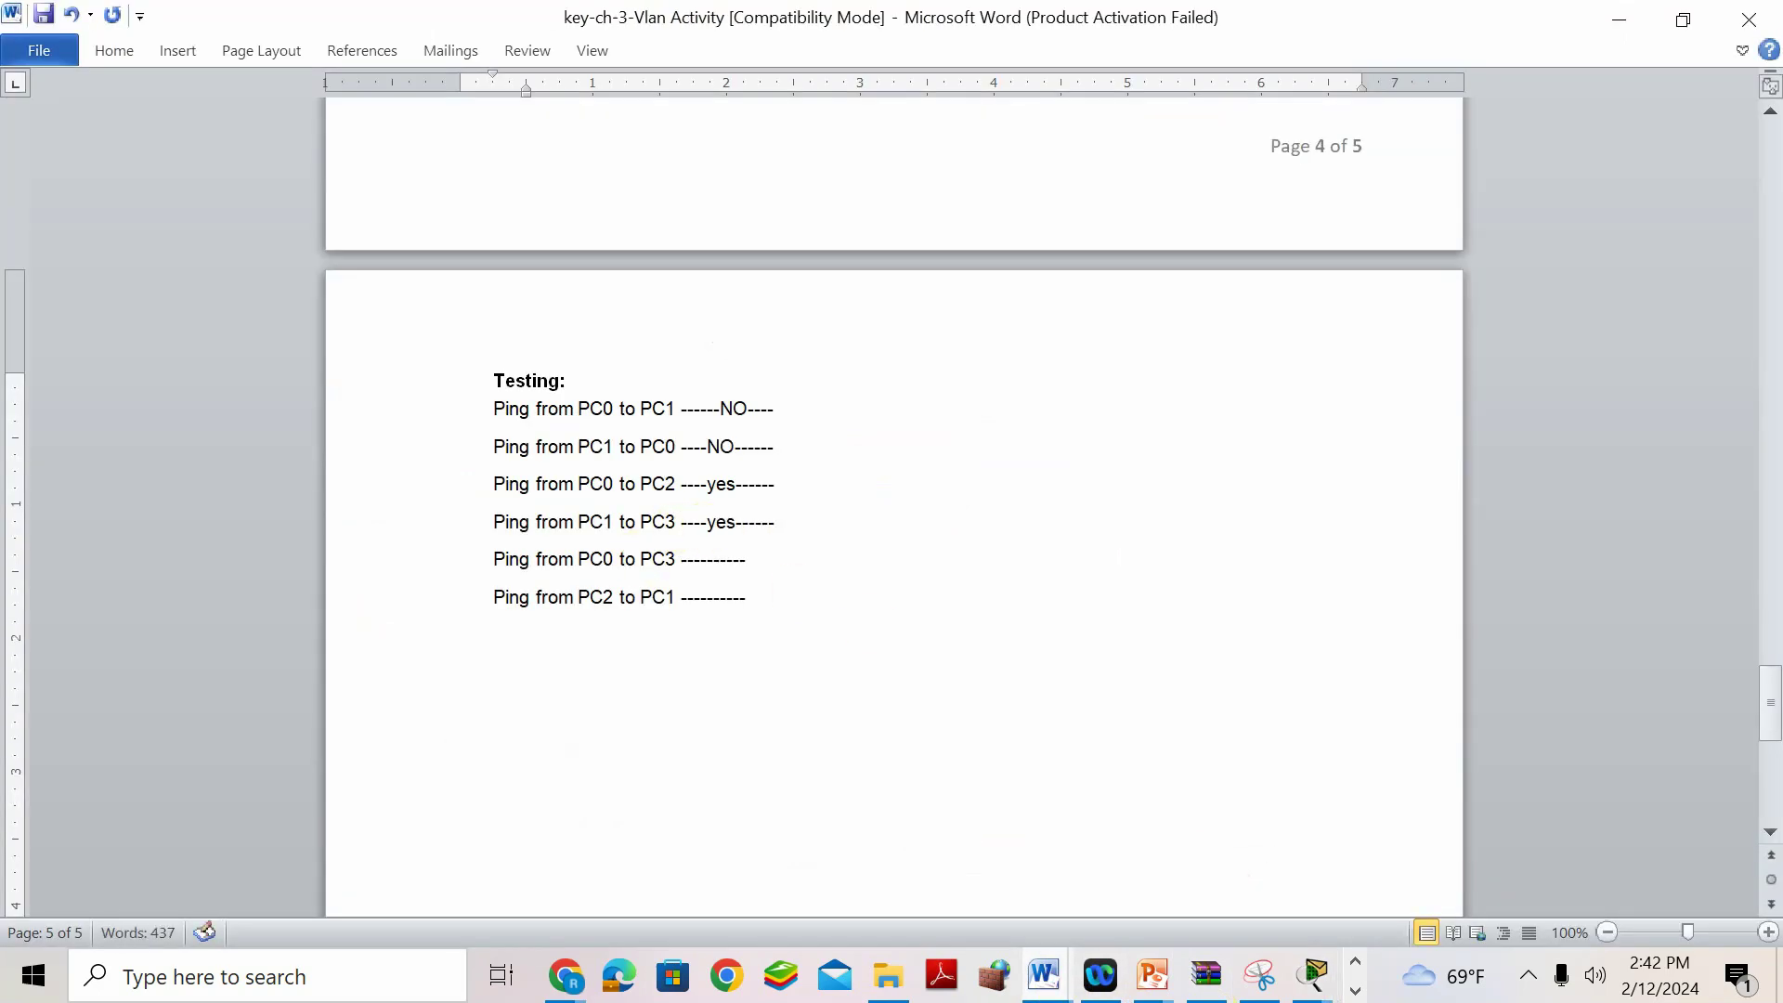
{"action": "left_click", "coordinate": [963, 499]}
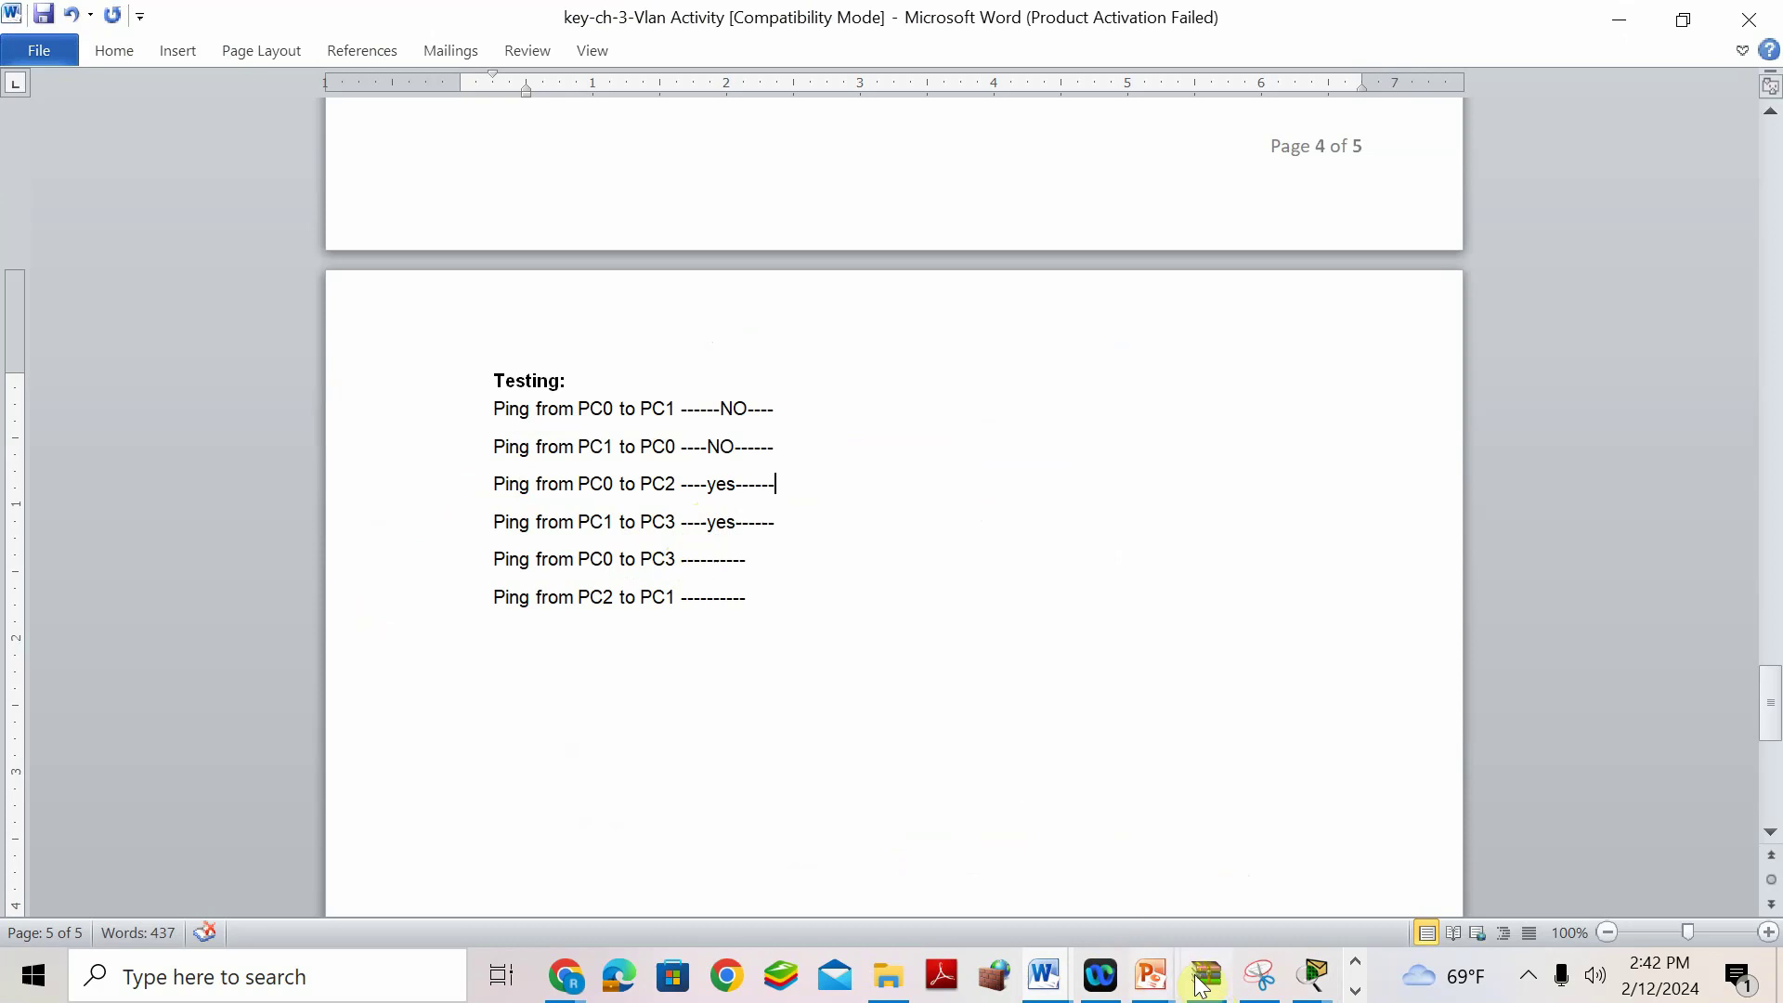
{"action": "left_click", "coordinate": [1310, 973]}
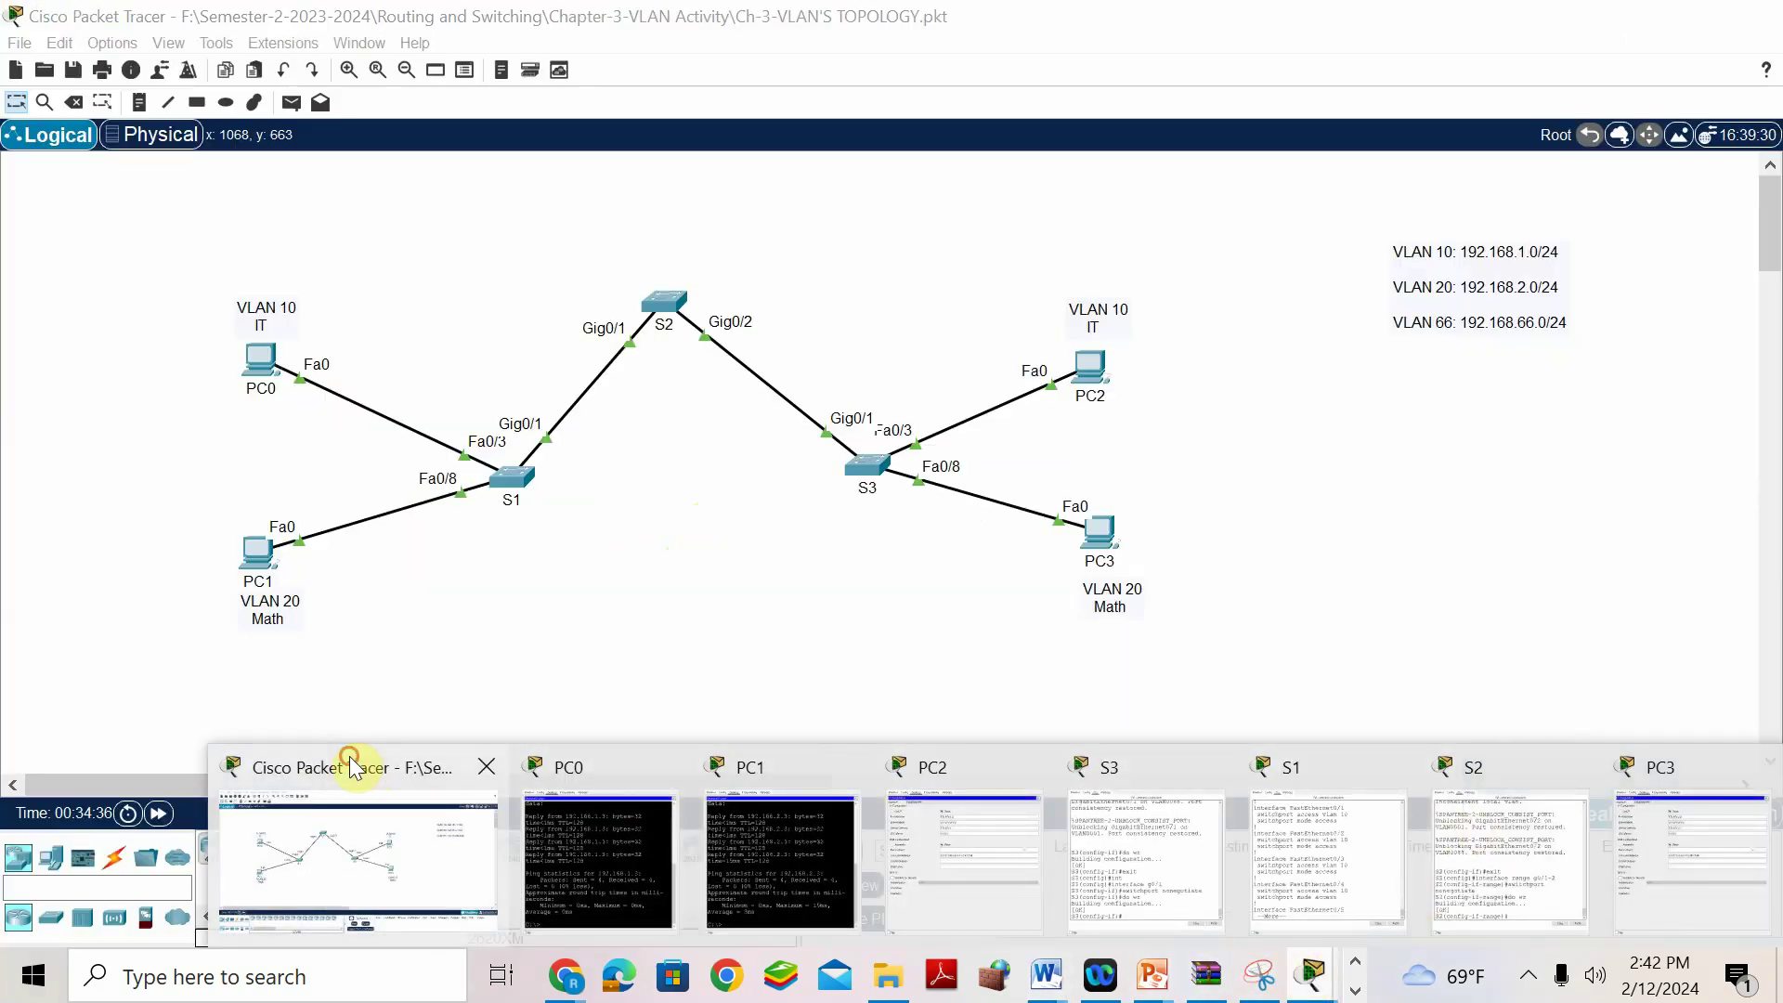
{"action": "left_click", "coordinate": [351, 759]}
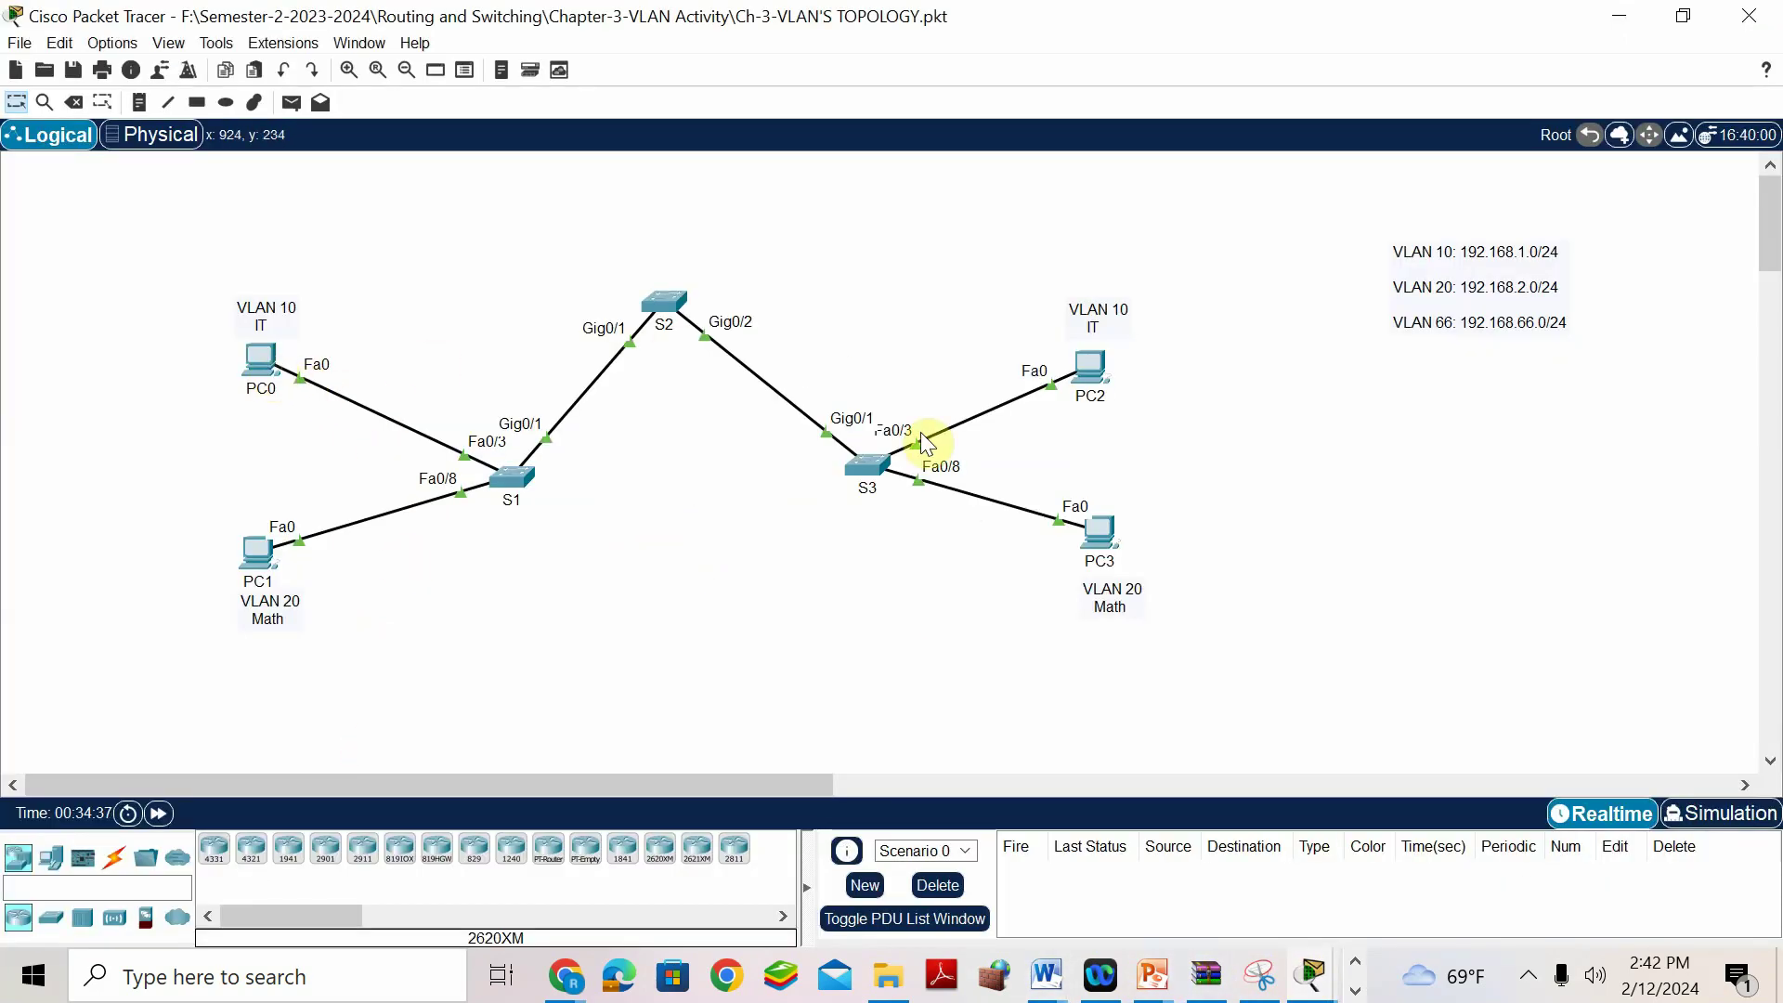
Ping PC3 at 192.168.2.3 from PC0's Command Prompt.
{"action": "left_click", "coordinate": [259, 358]}
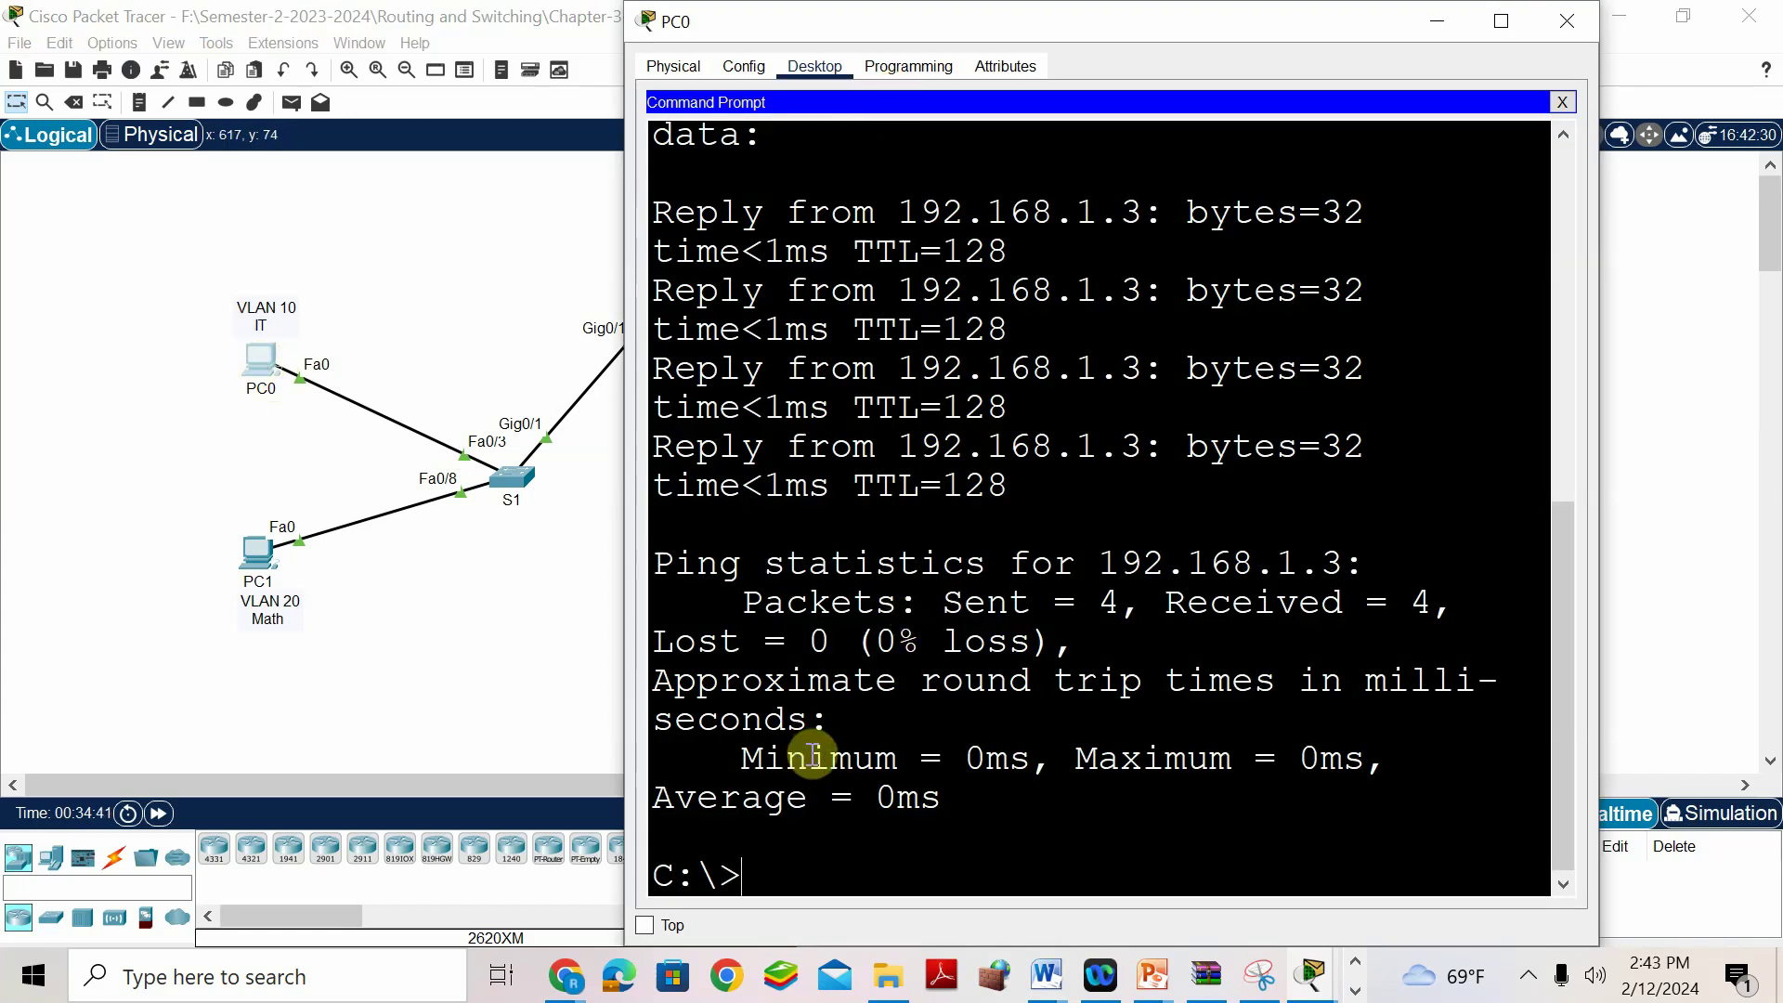
{"action": "type", "text": "ping 192.168"}
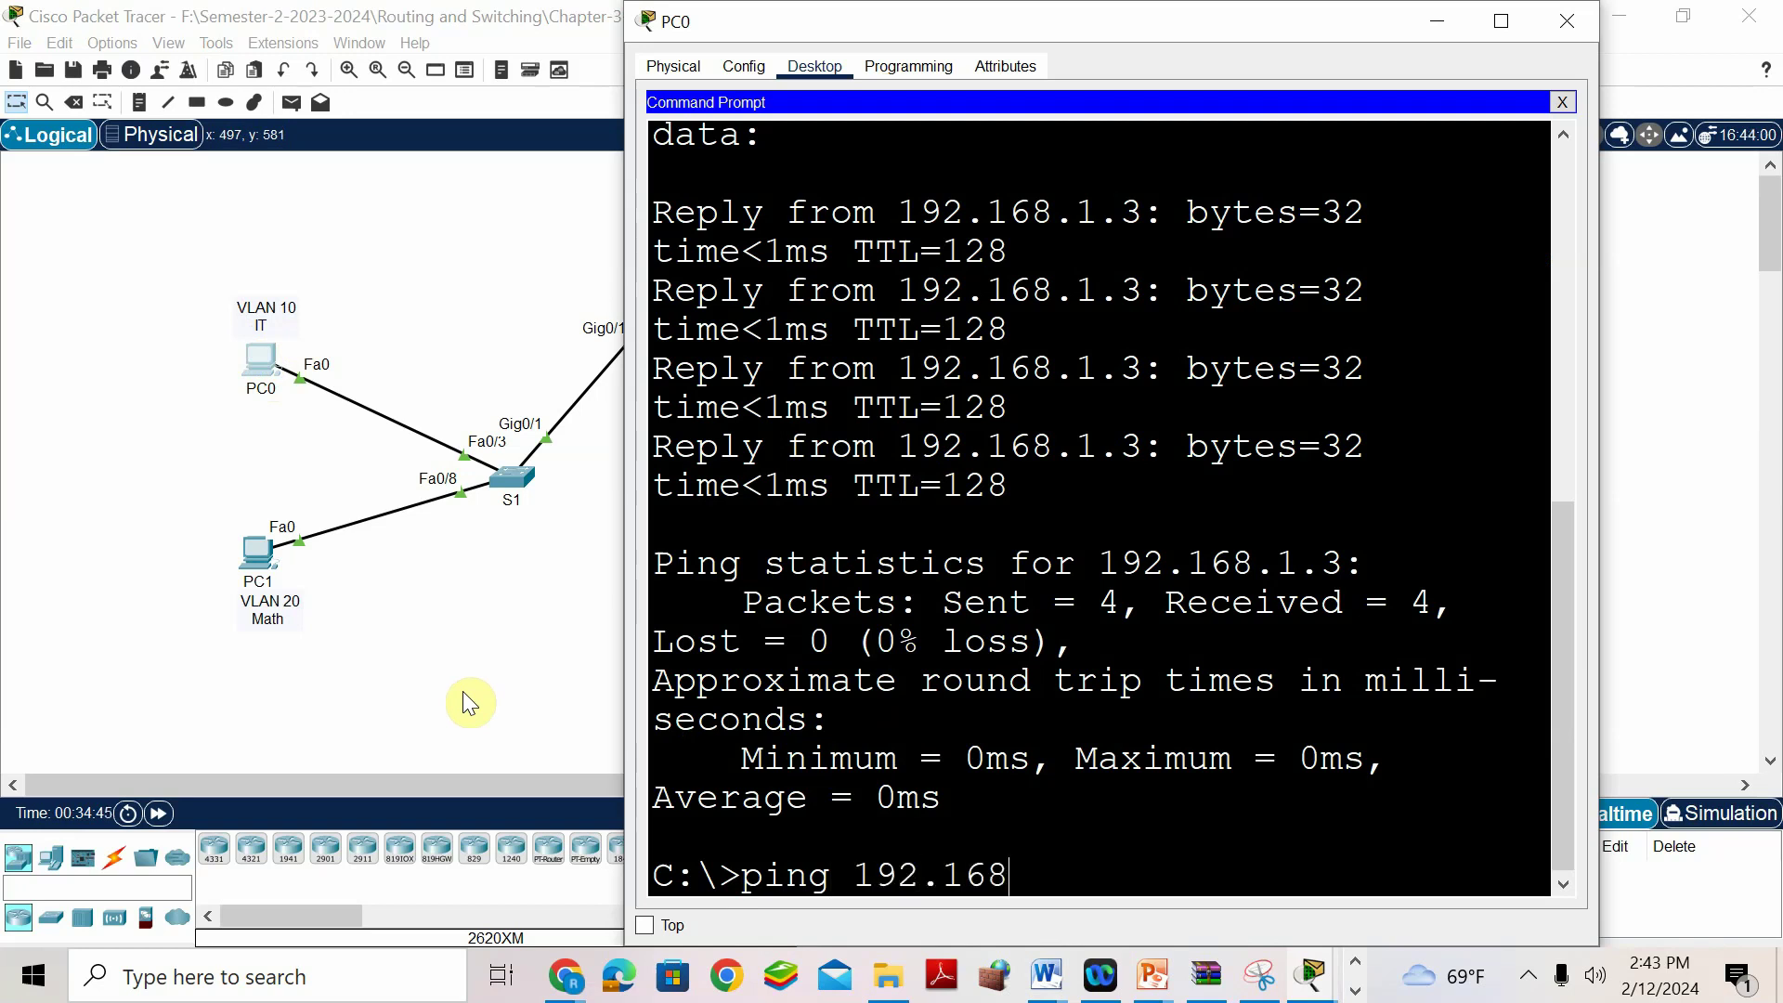
{"action": "type", "text": ".2.3"}
{"action": "key", "text": "Return"}
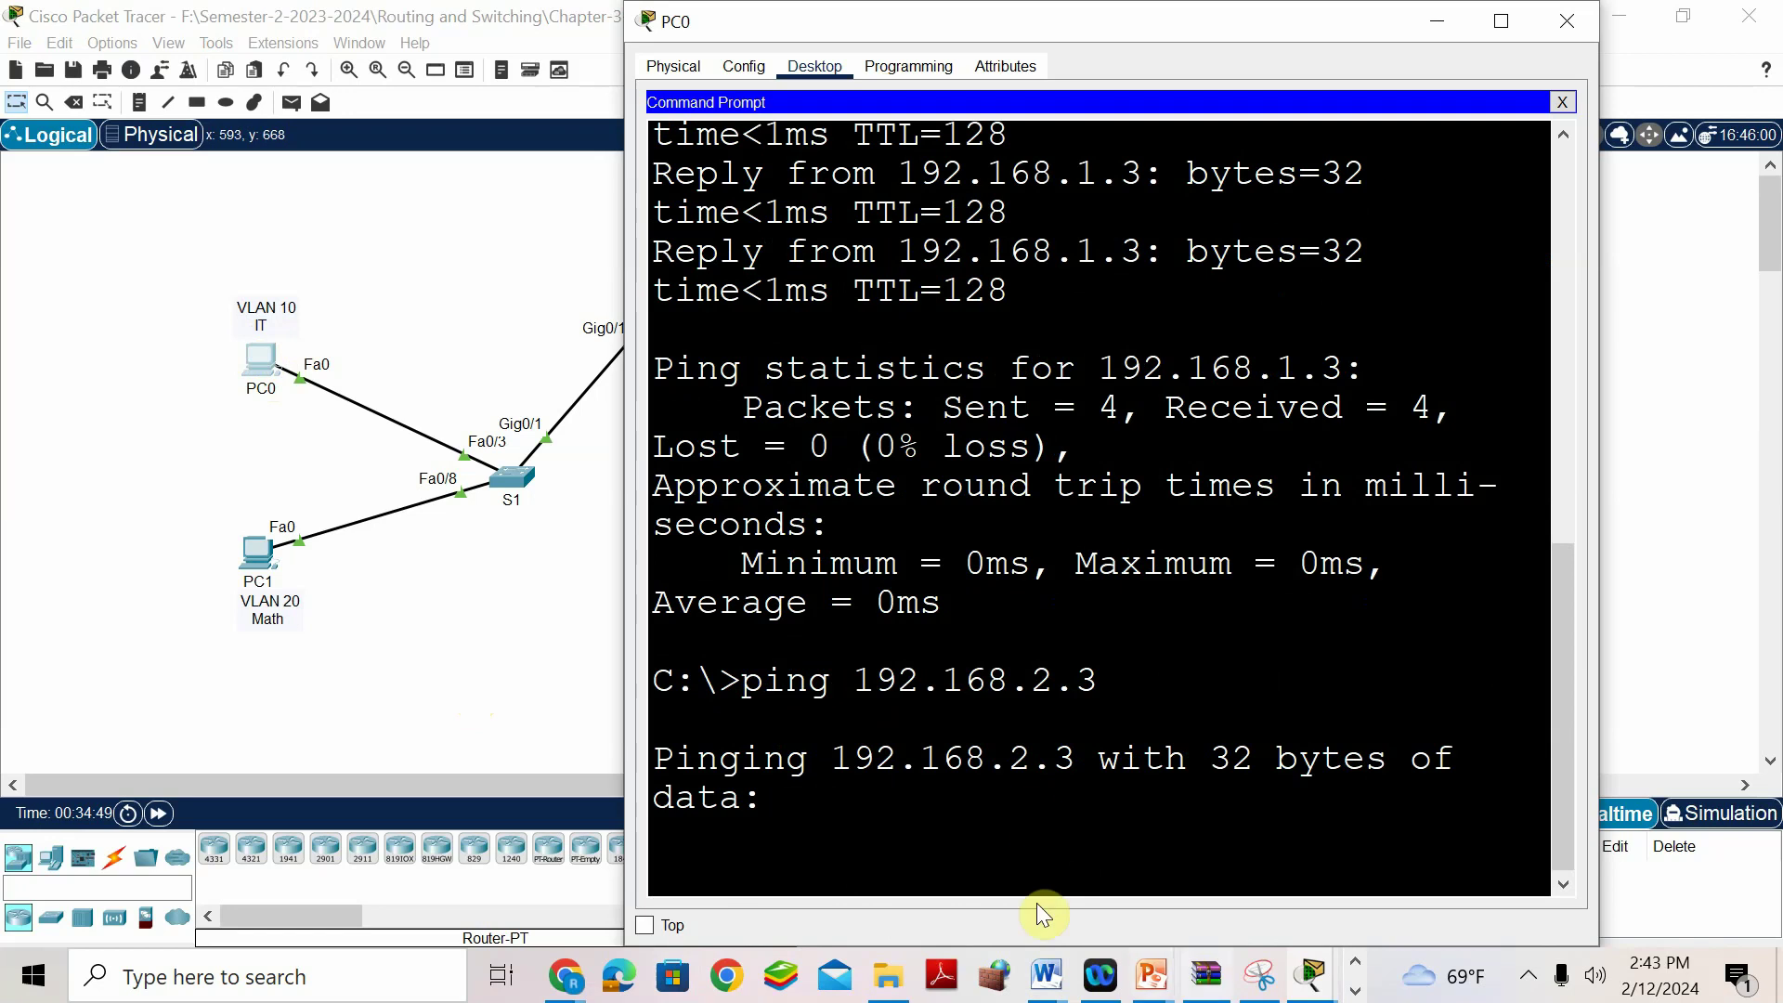
Enter no for the PC0 to PC3 ping in the key-ch-3-Vlan Activity Word document and return to the Packet Tracer topology.
{"action": "mouse_move", "coordinate": [1054, 982]}
{"action": "left_click", "coordinate": [1474, 859]}
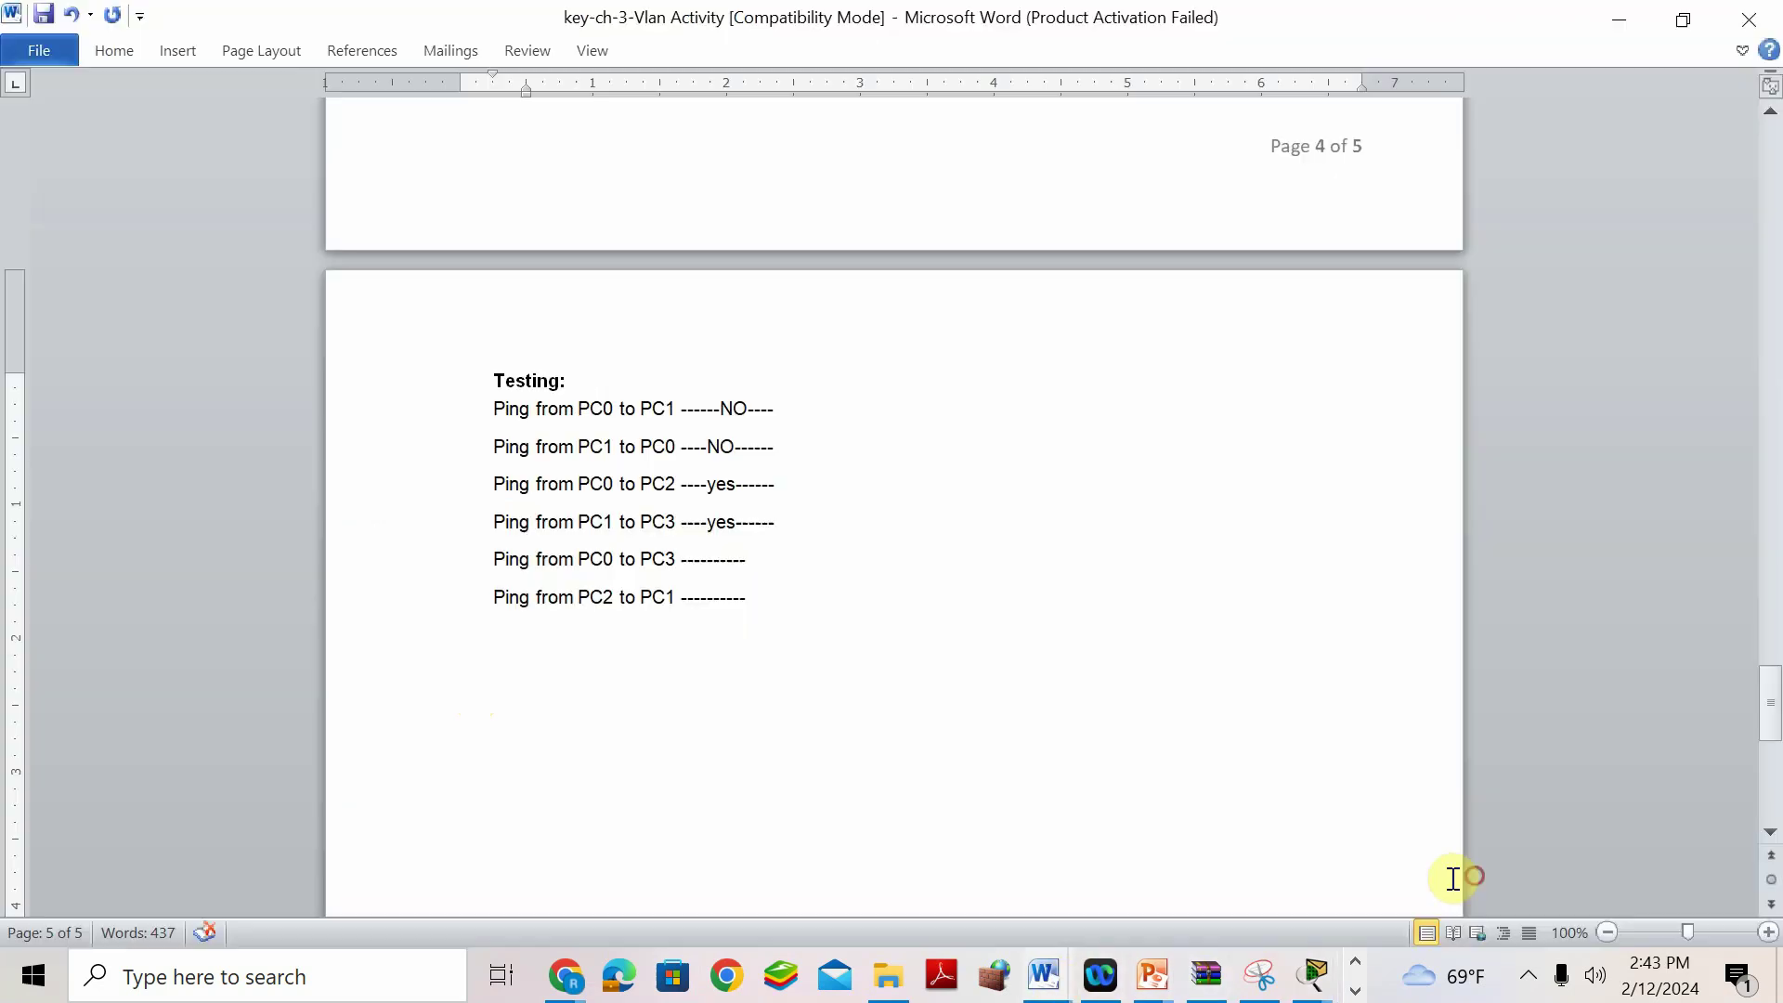
{"action": "left_click", "coordinate": [717, 558]}
{"action": "type", "text": "no"}
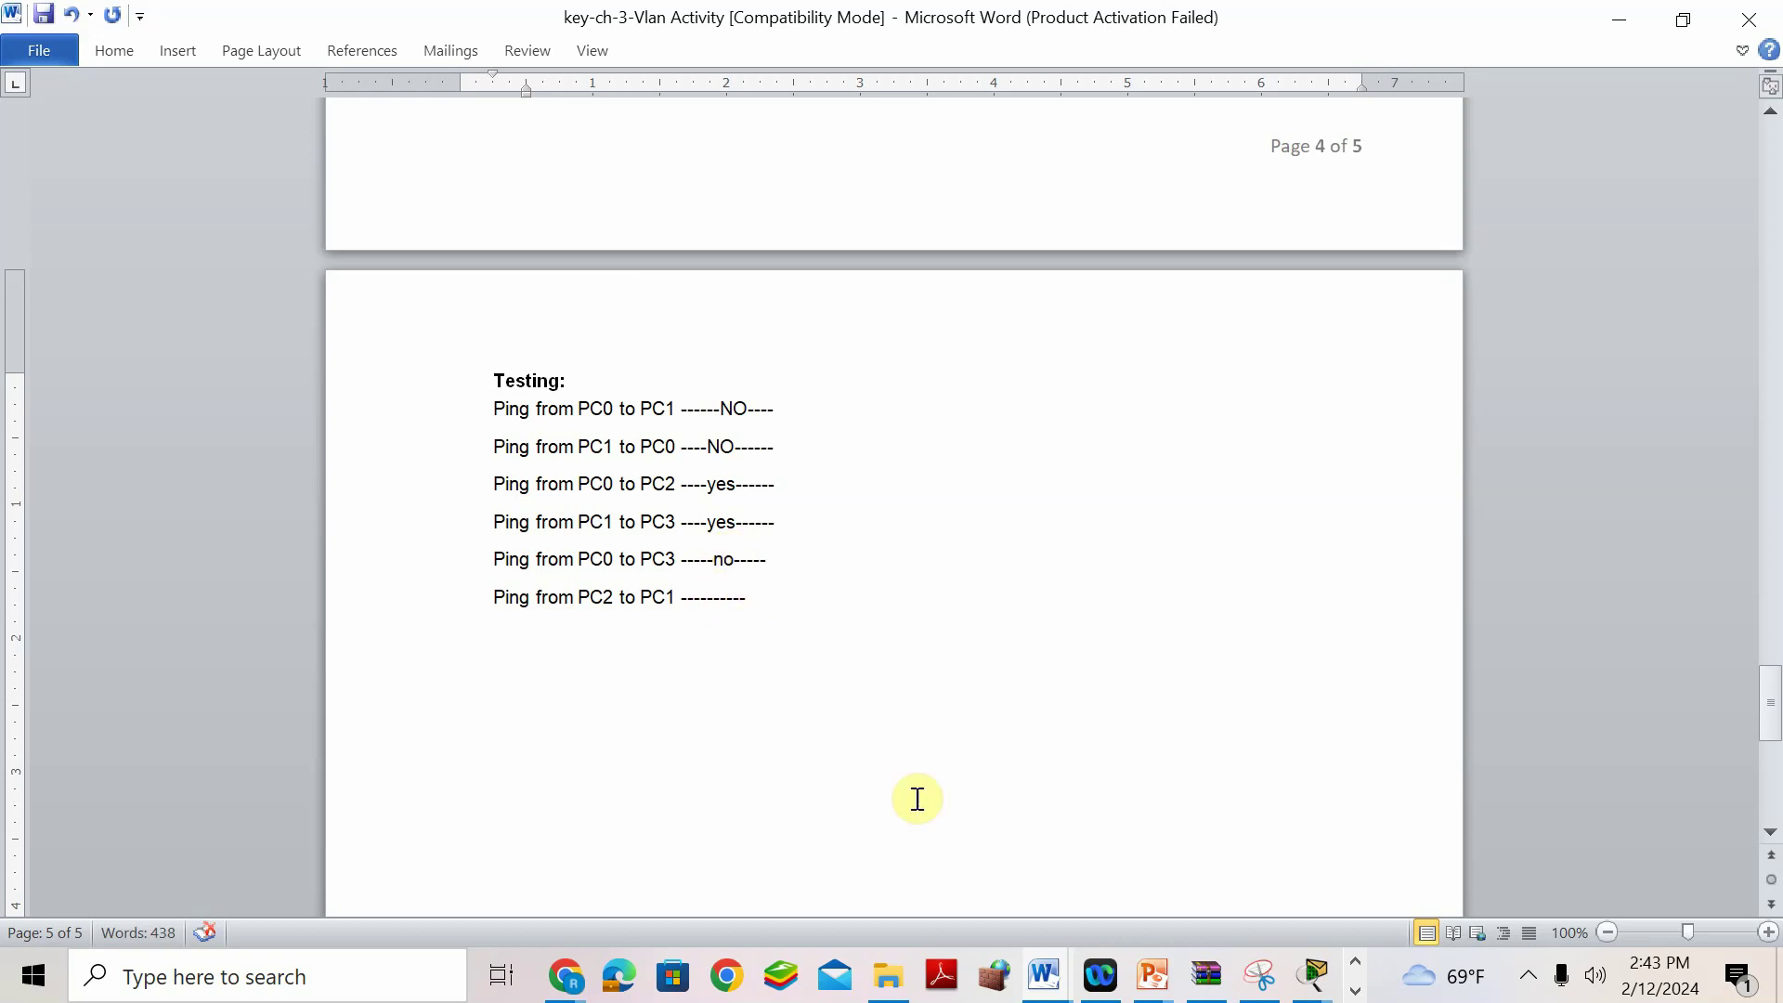
{"action": "mouse_move", "coordinate": [1312, 980]}
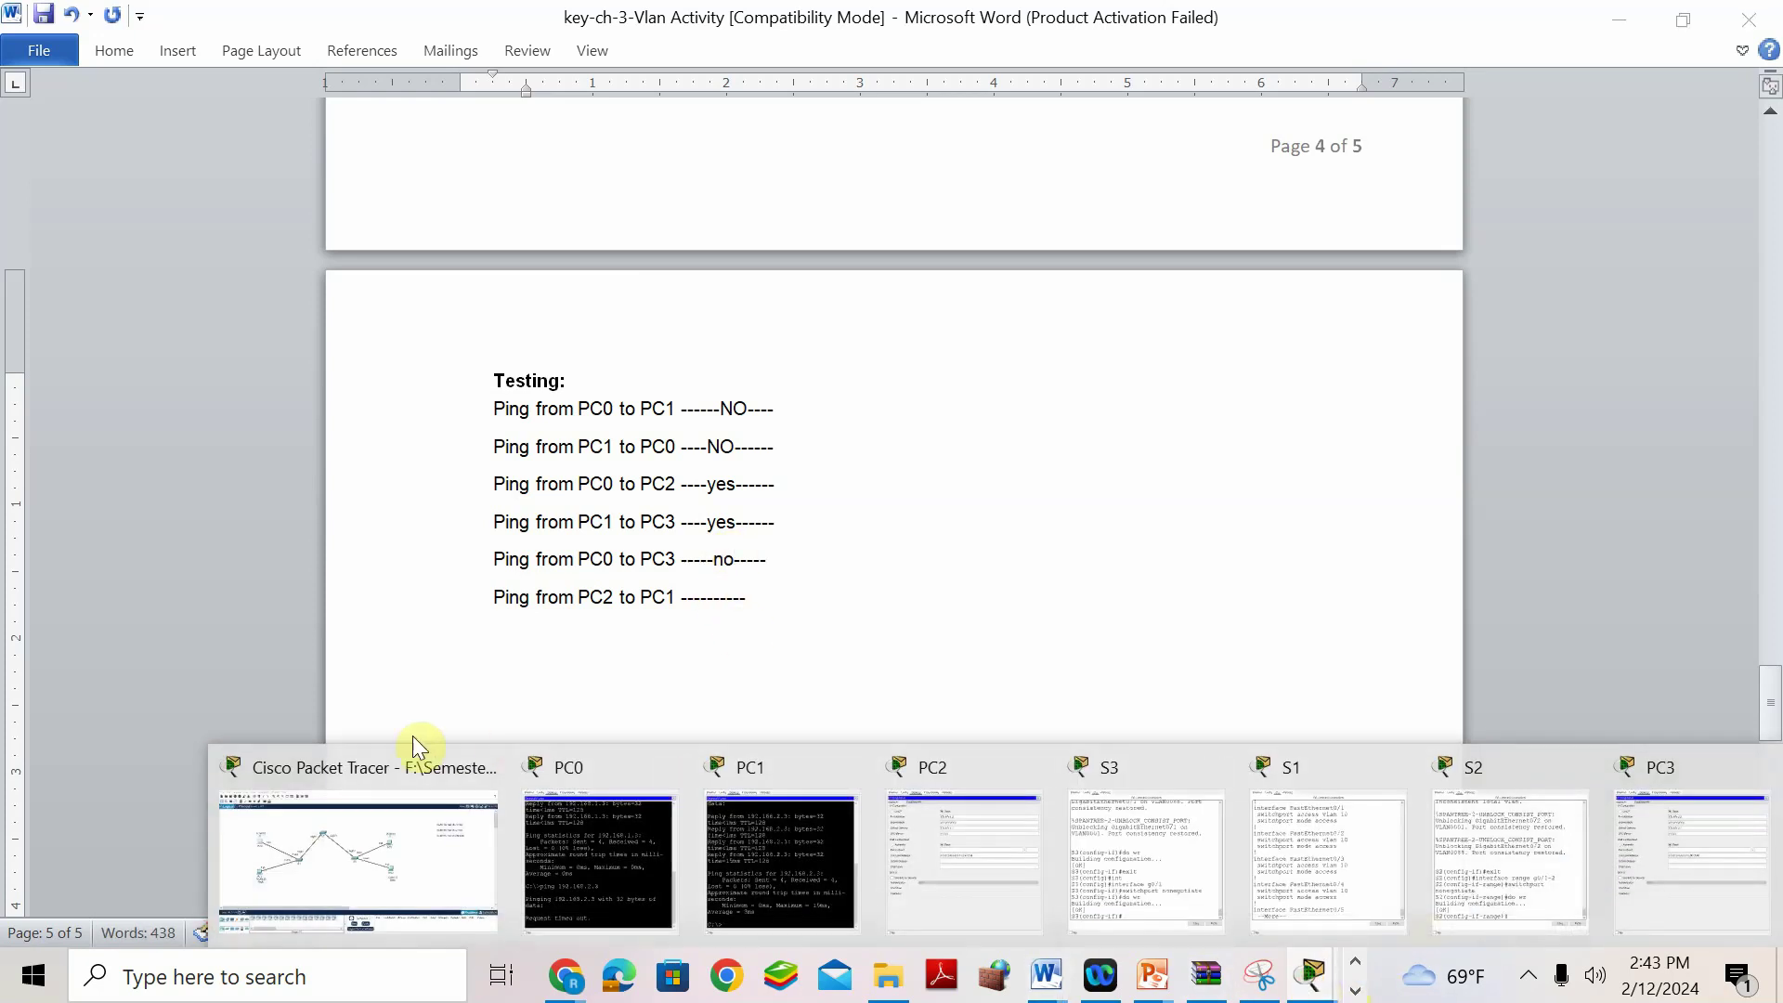
{"action": "left_click", "coordinate": [354, 771]}
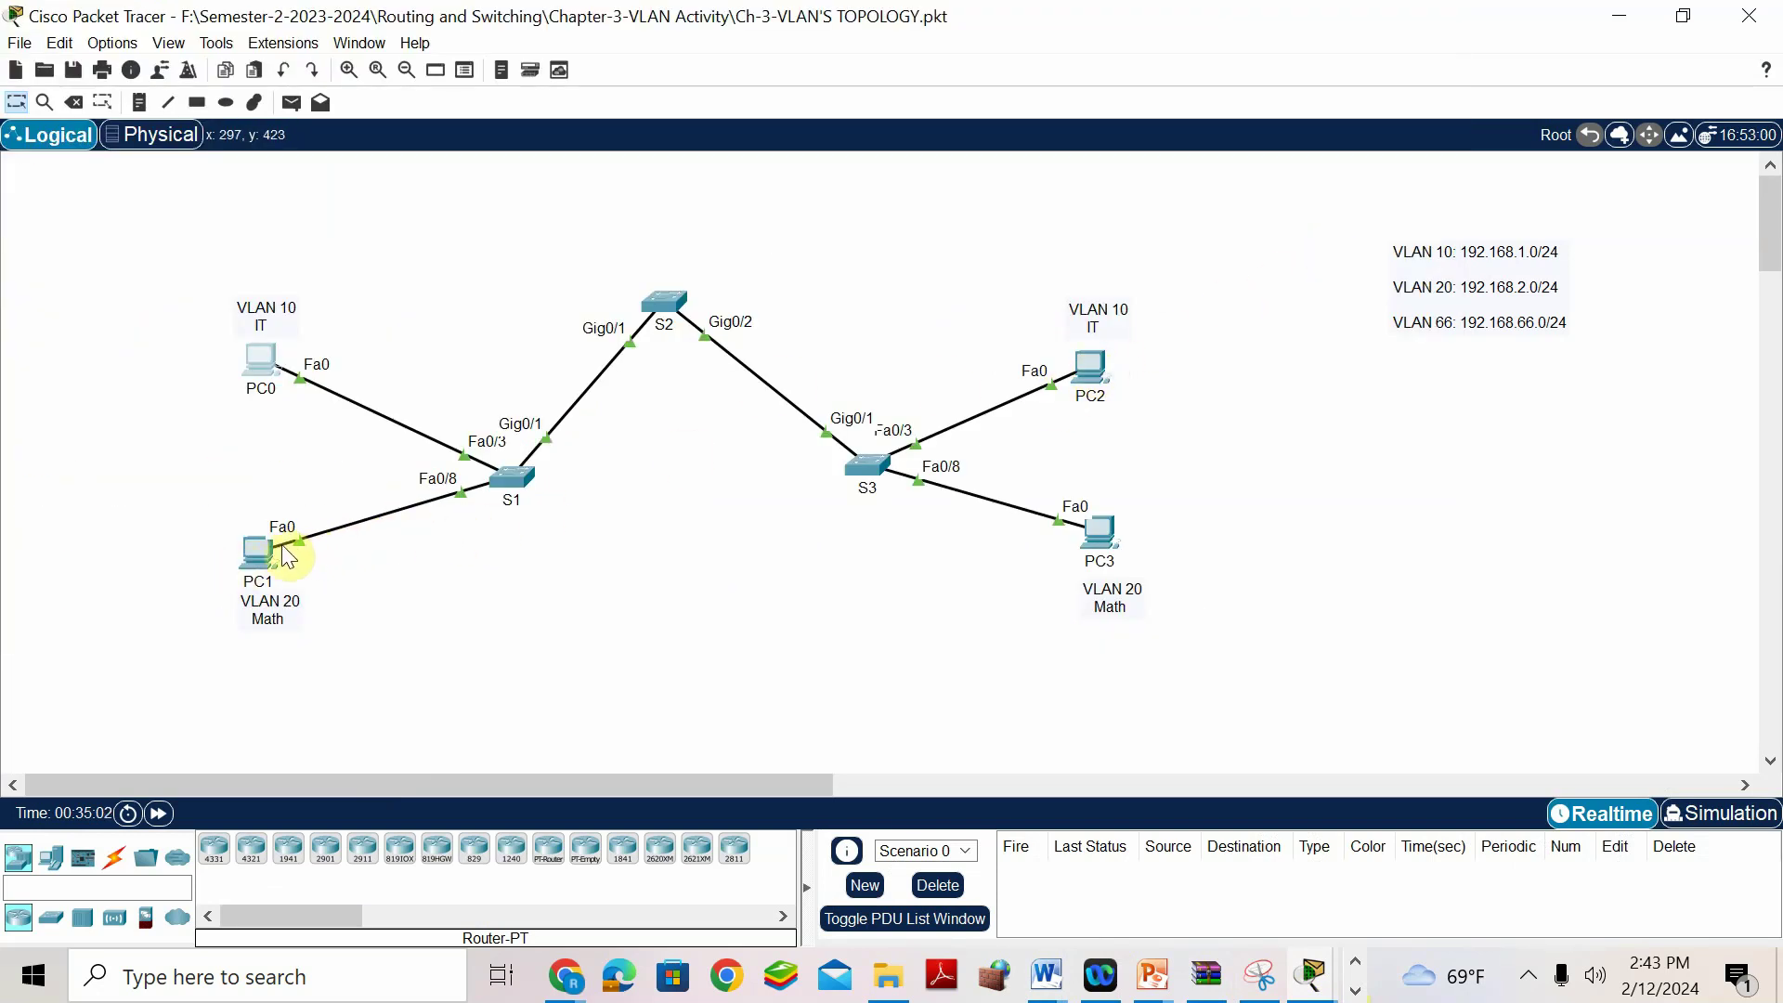
Look up PC1's IPv4 address in its IP Configuration and ping 192.168.2.2 from PC2's Command Prompt.
{"action": "left_click", "coordinate": [259, 550]}
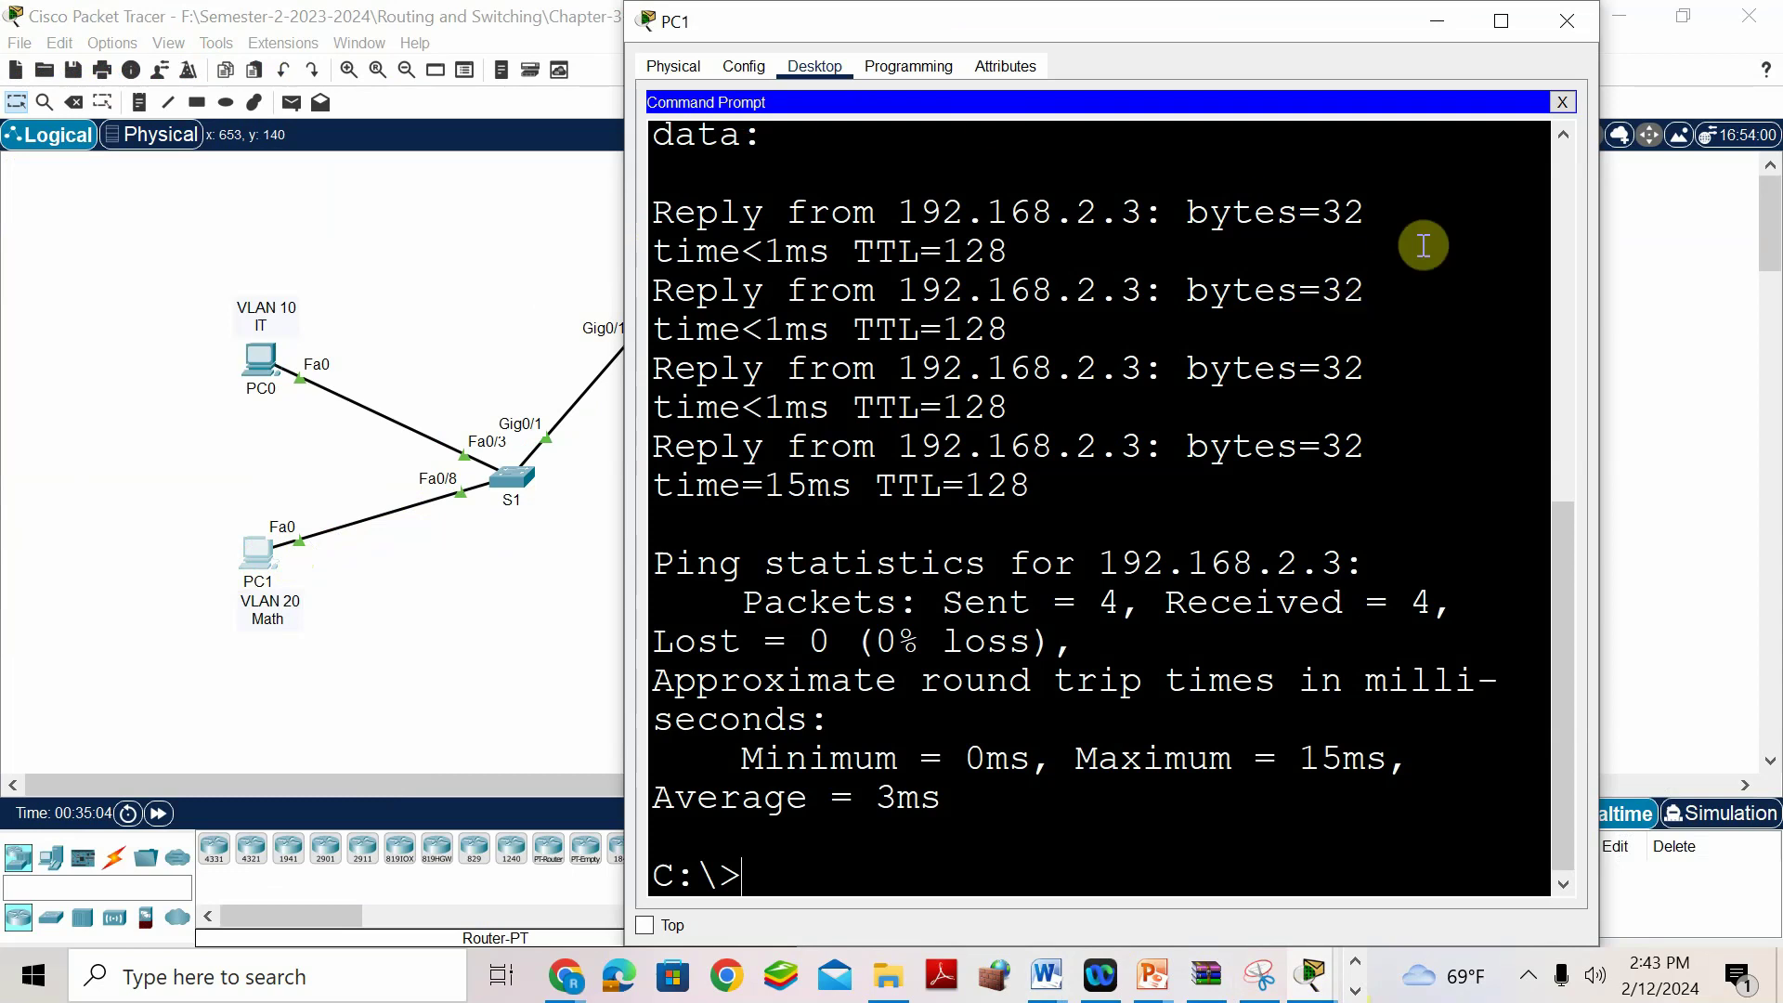
{"action": "scroll", "coordinate": [1412, 223], "scroll_direction": "up", "scroll_amount": 6}
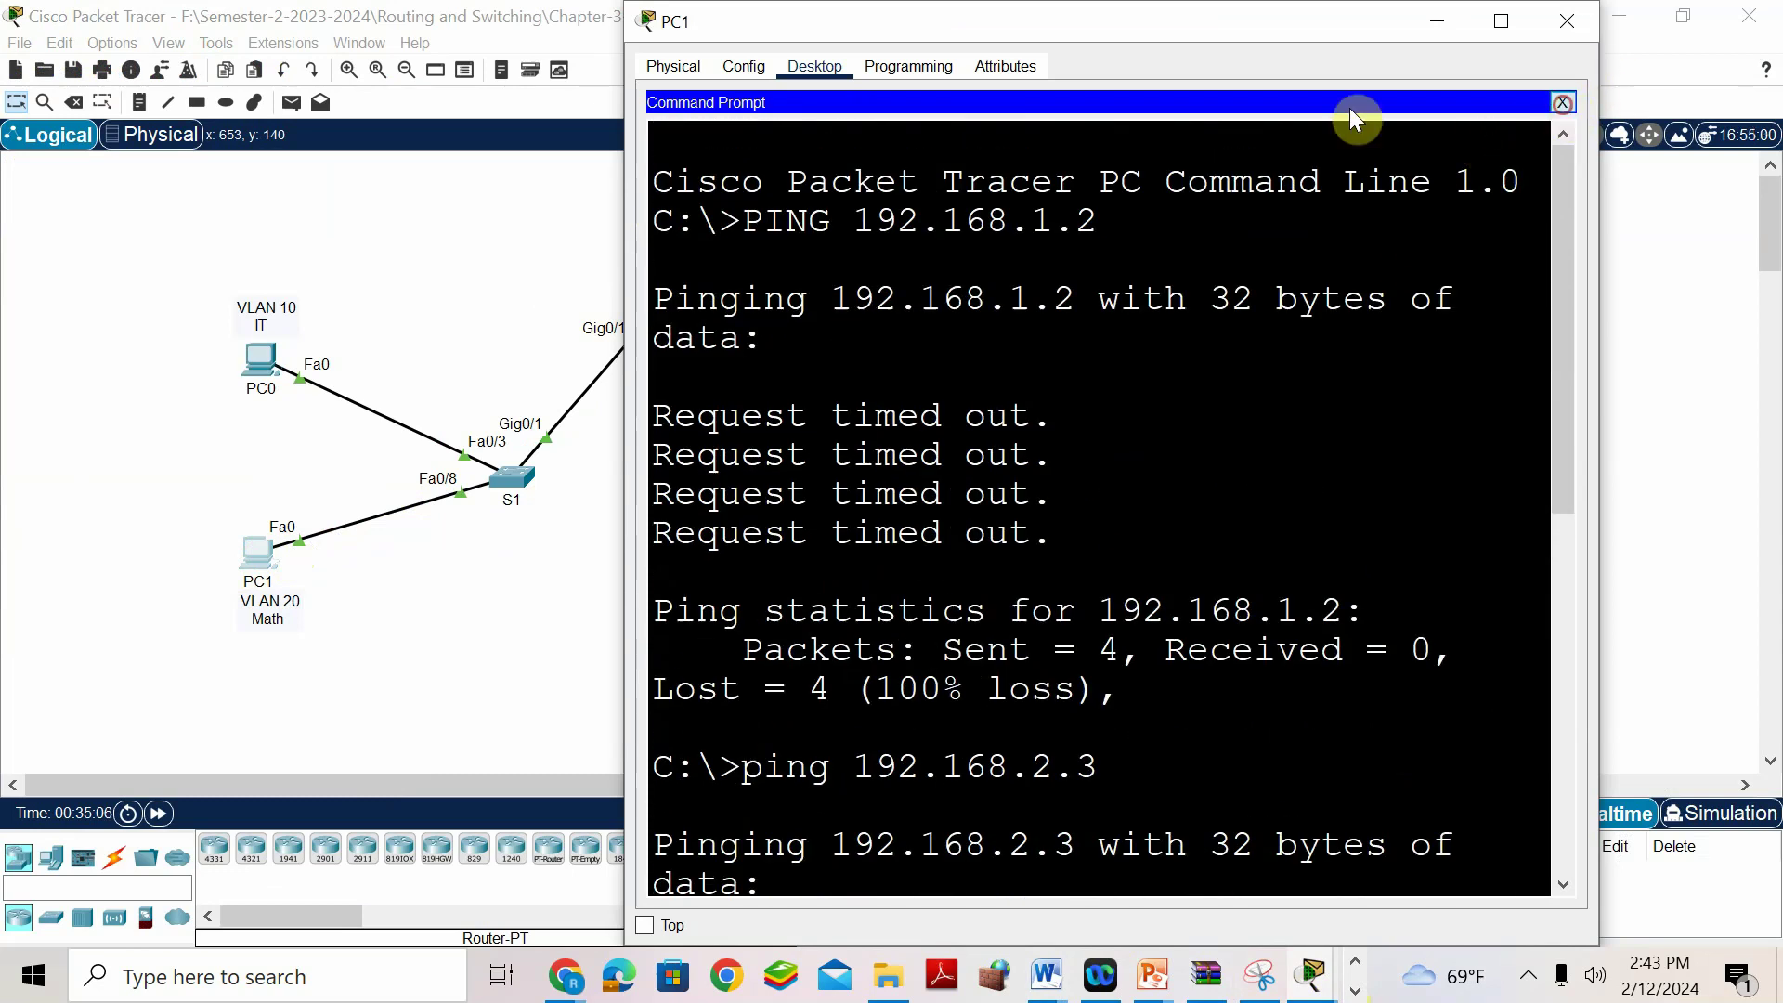
{"action": "left_click", "coordinate": [1562, 102]}
{"action": "left_click", "coordinate": [743, 186]}
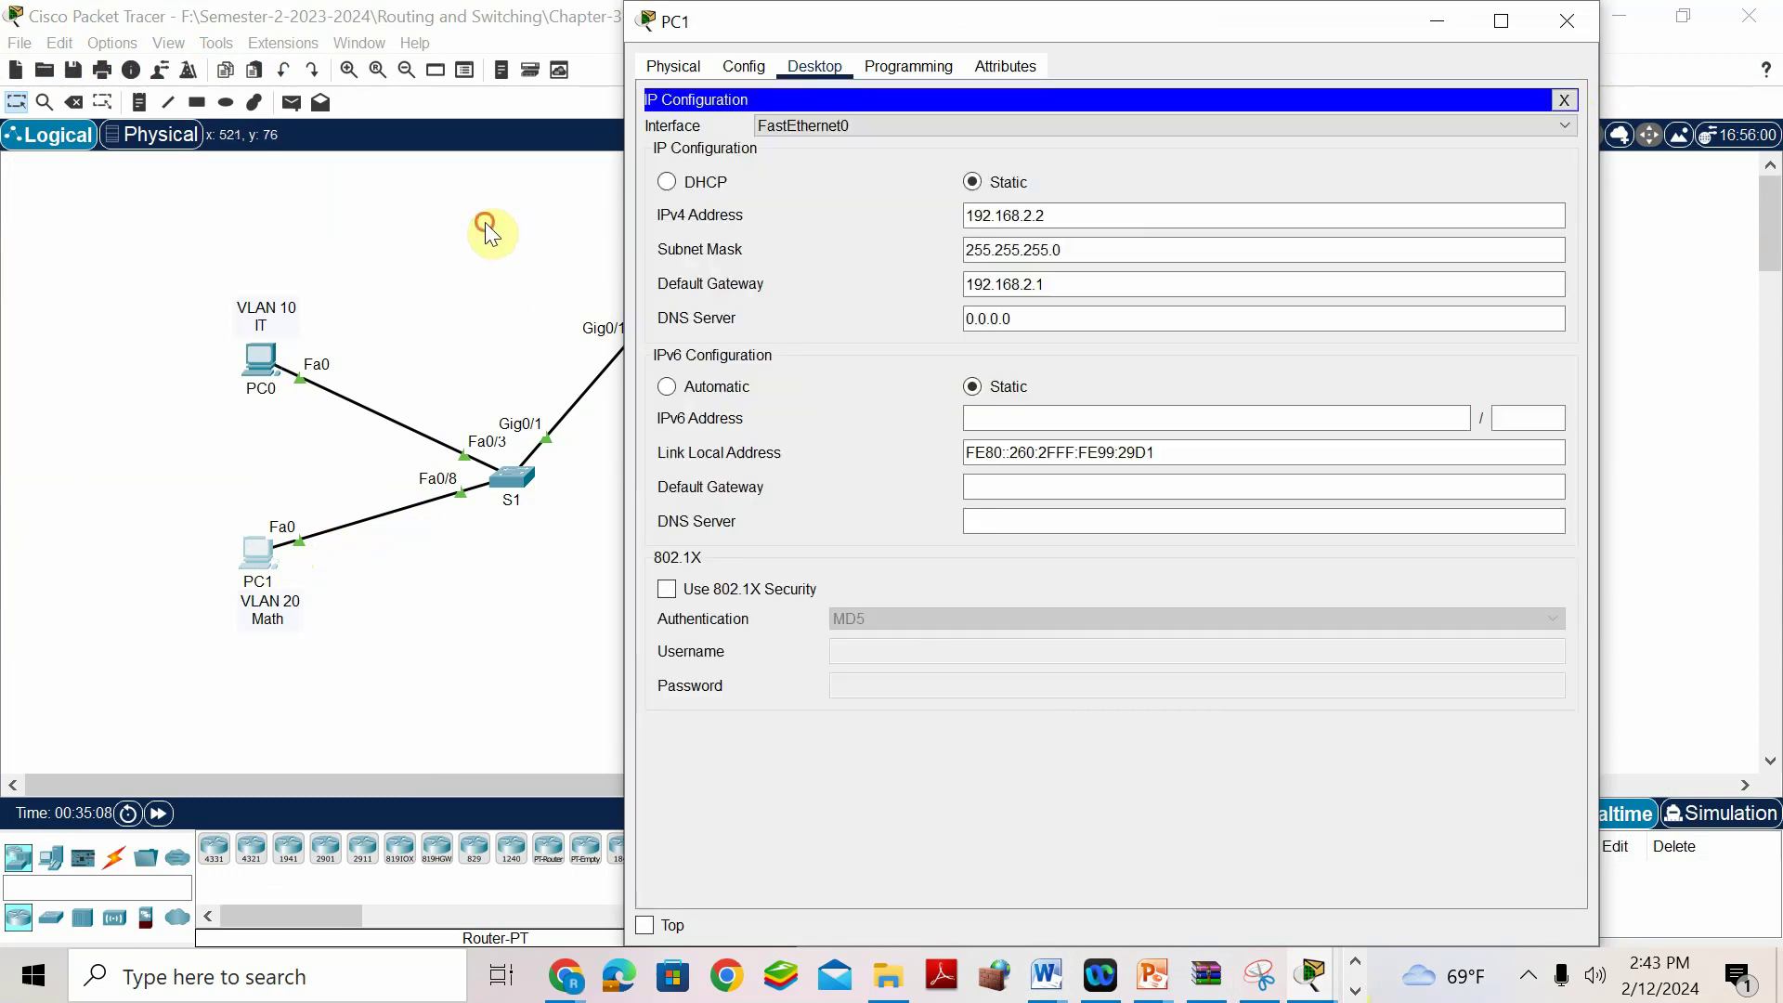
{"action": "left_click", "coordinate": [485, 221]}
{"action": "left_click", "coordinate": [1094, 369]}
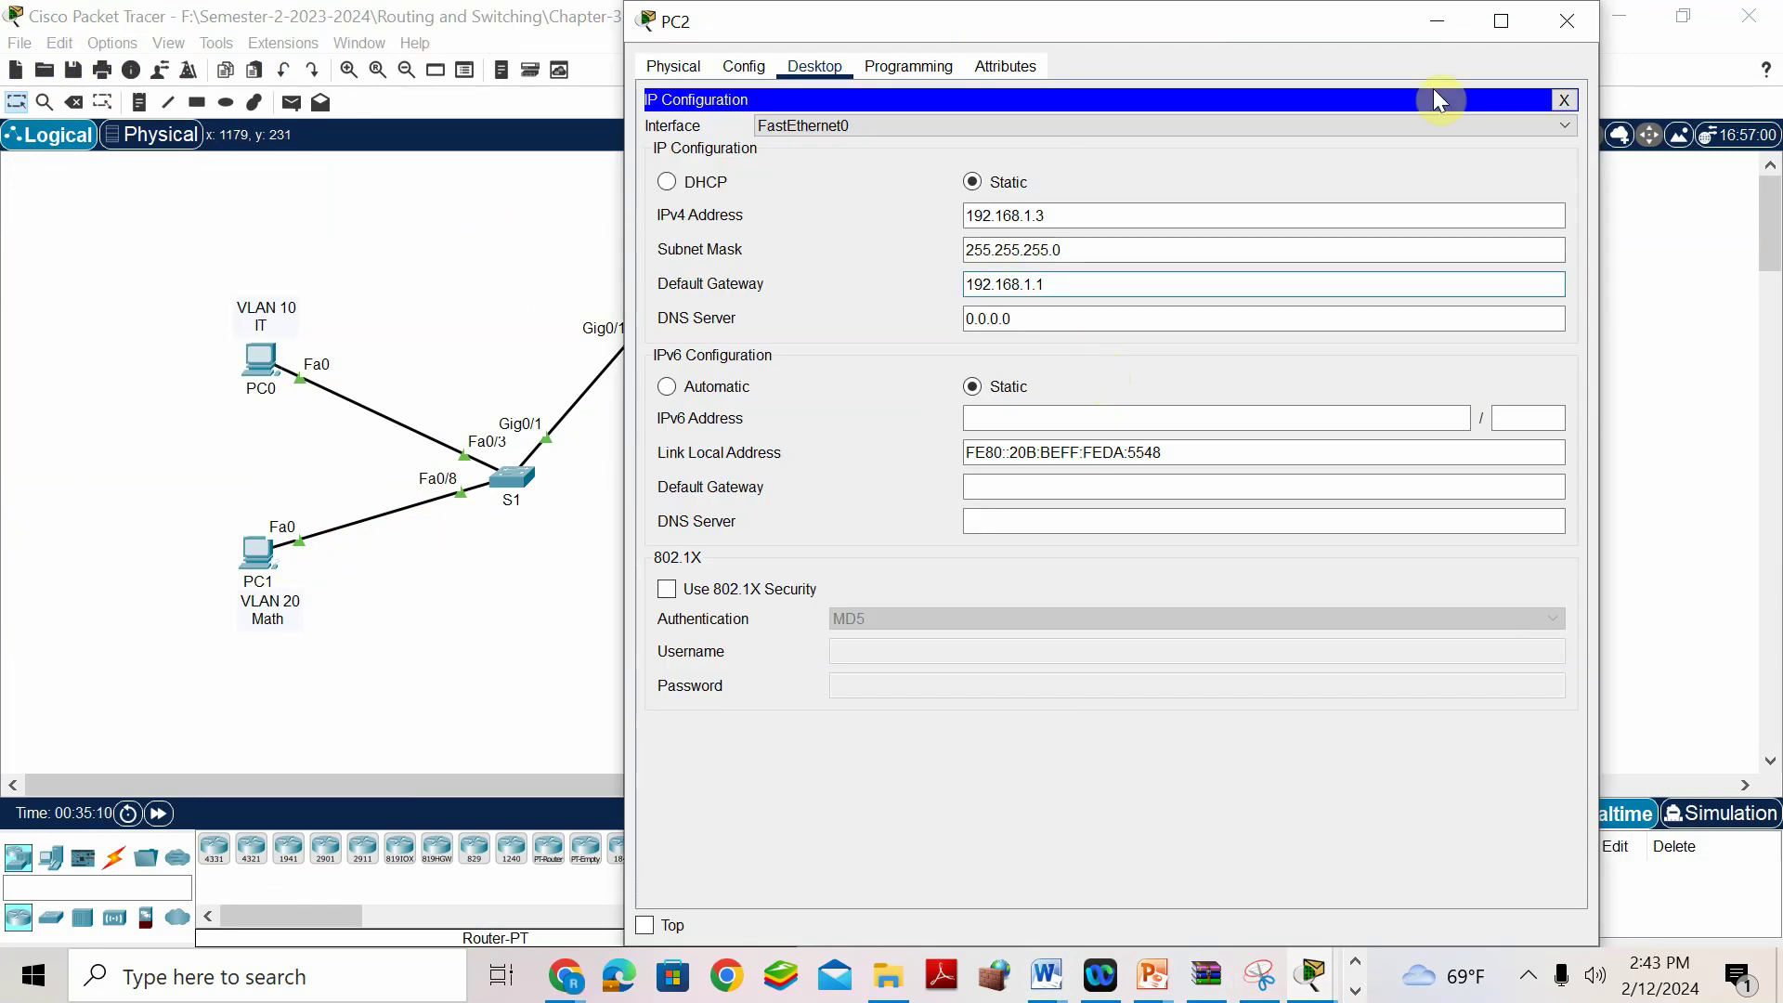
{"action": "left_click", "coordinate": [1565, 99]}
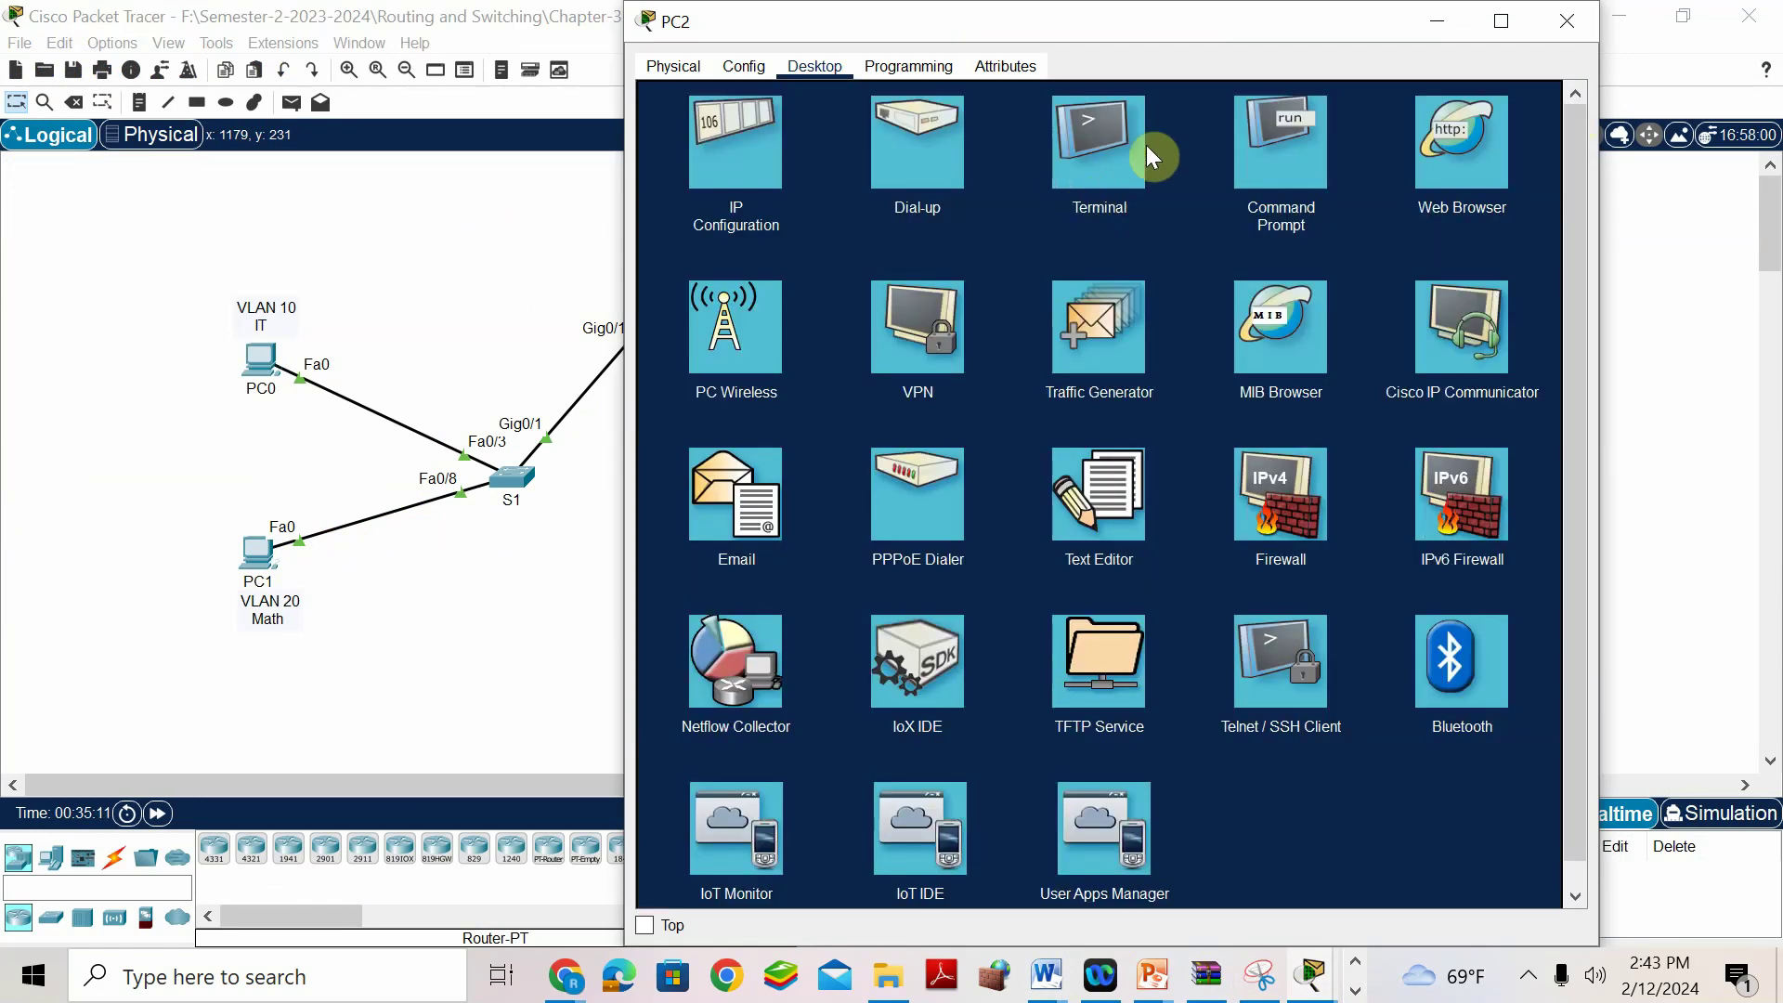
{"action": "left_click", "coordinate": [1269, 148]}
{"action": "type", "text": "pin"}
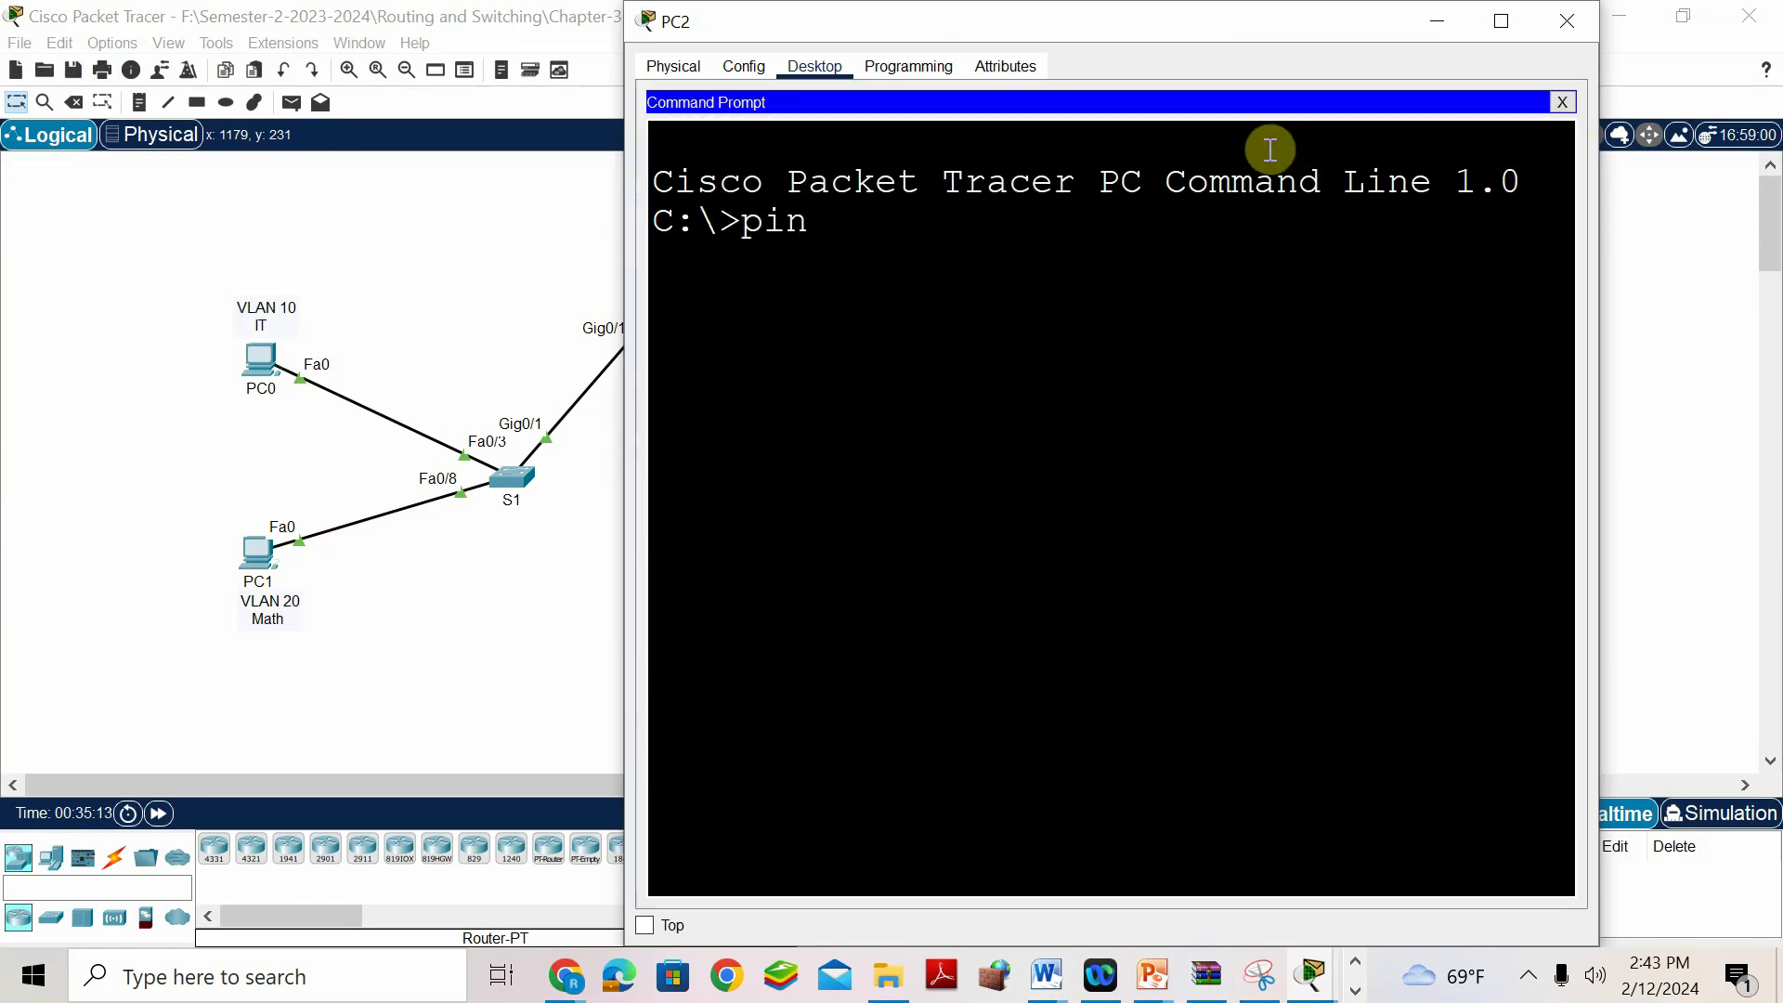
{"action": "type", "text": "g 192.168.2.2"}
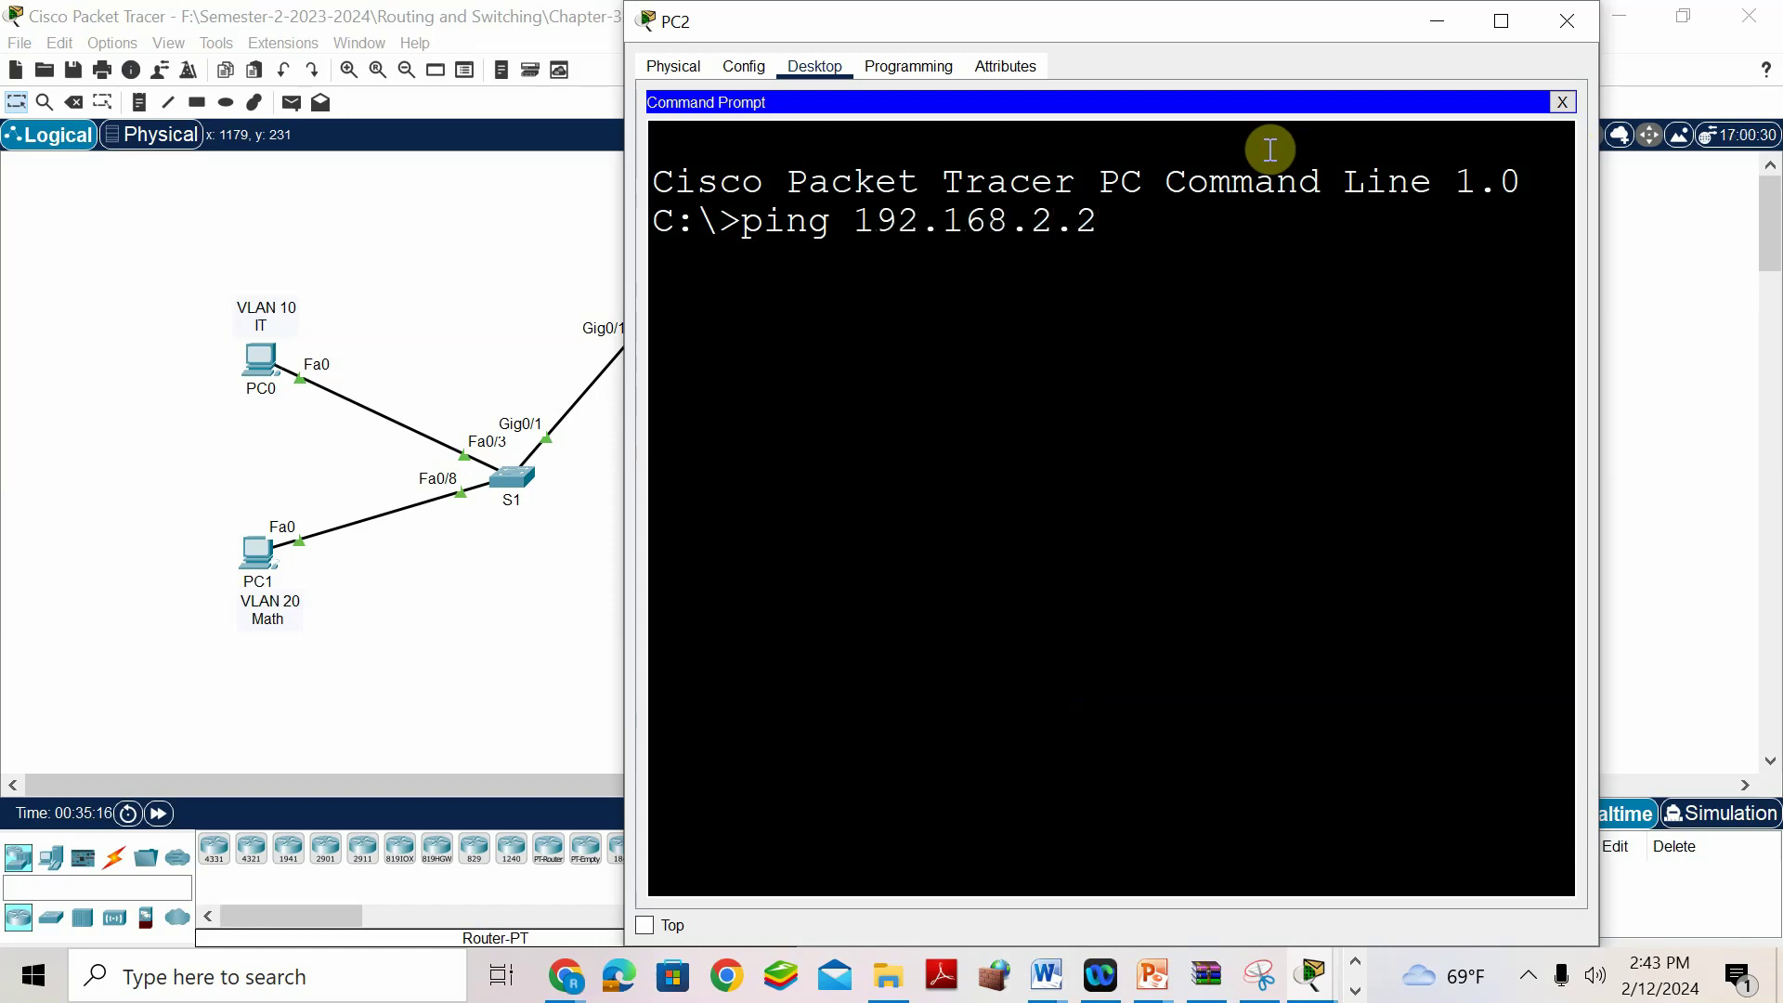
{"action": "key", "text": "Return"}
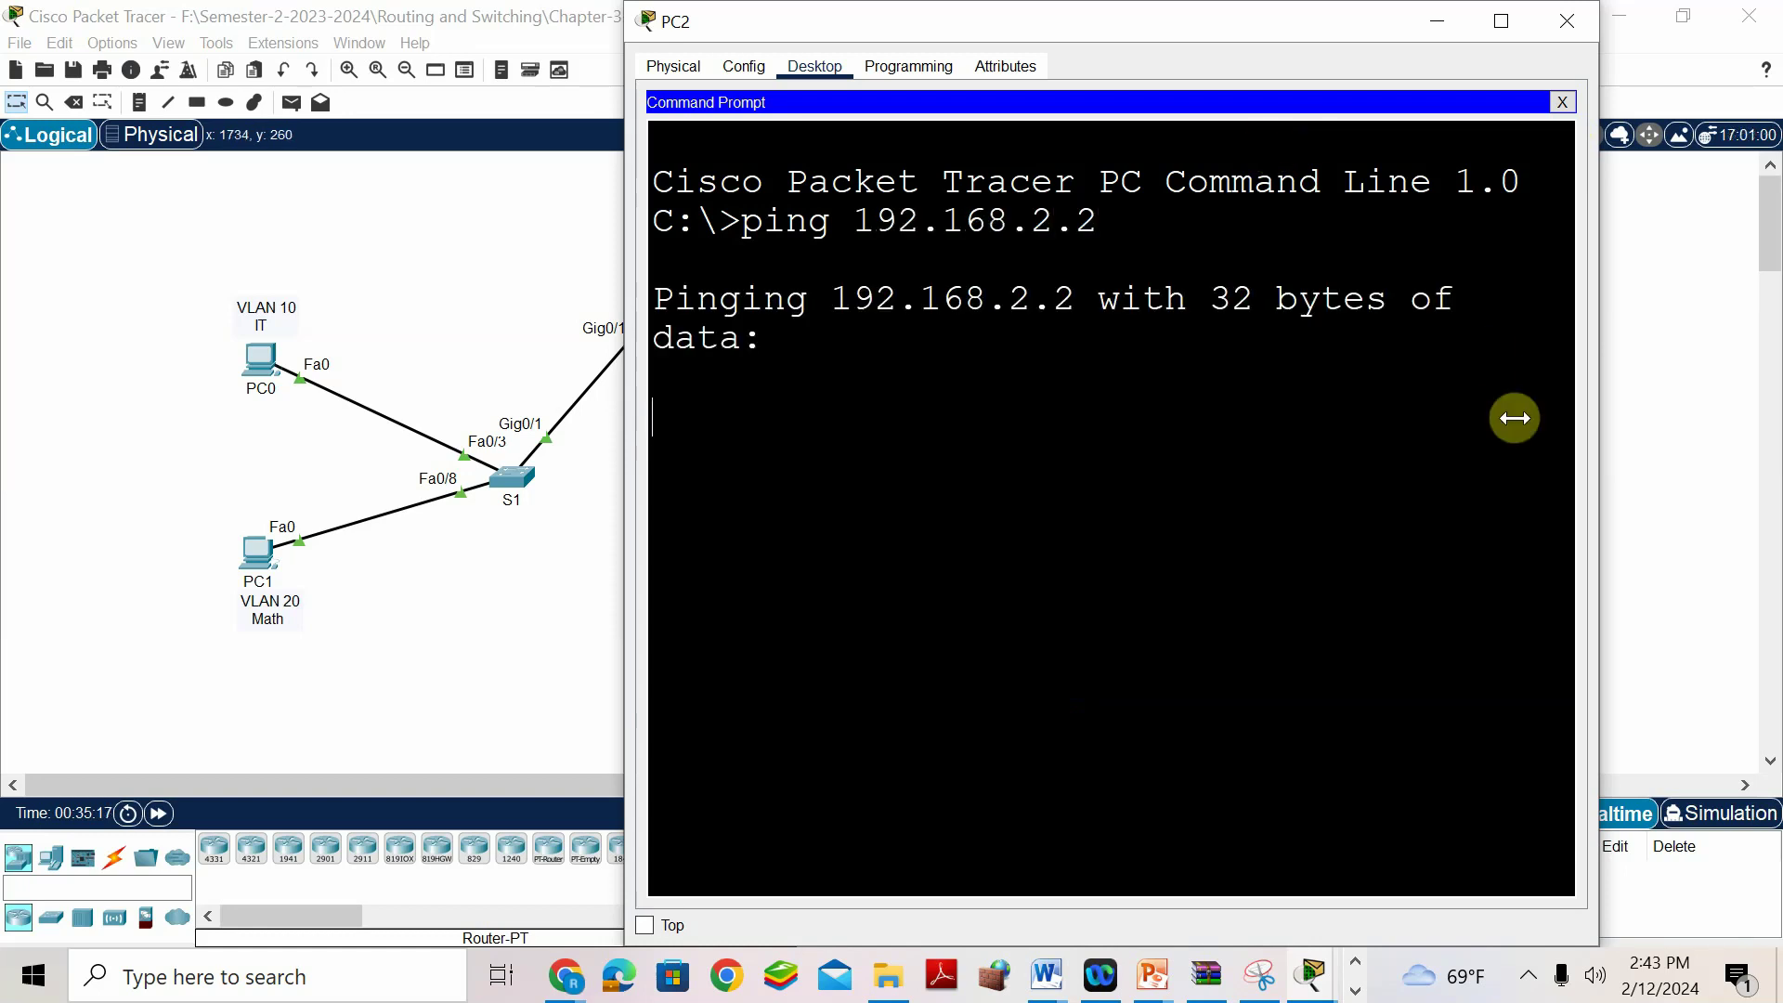
Enter no for the PC2 to PC1 ping in the key-ch-3-Vlan Activity Word document and return to the Packet Tracer topology.
{"action": "left_click", "coordinate": [549, 609]}
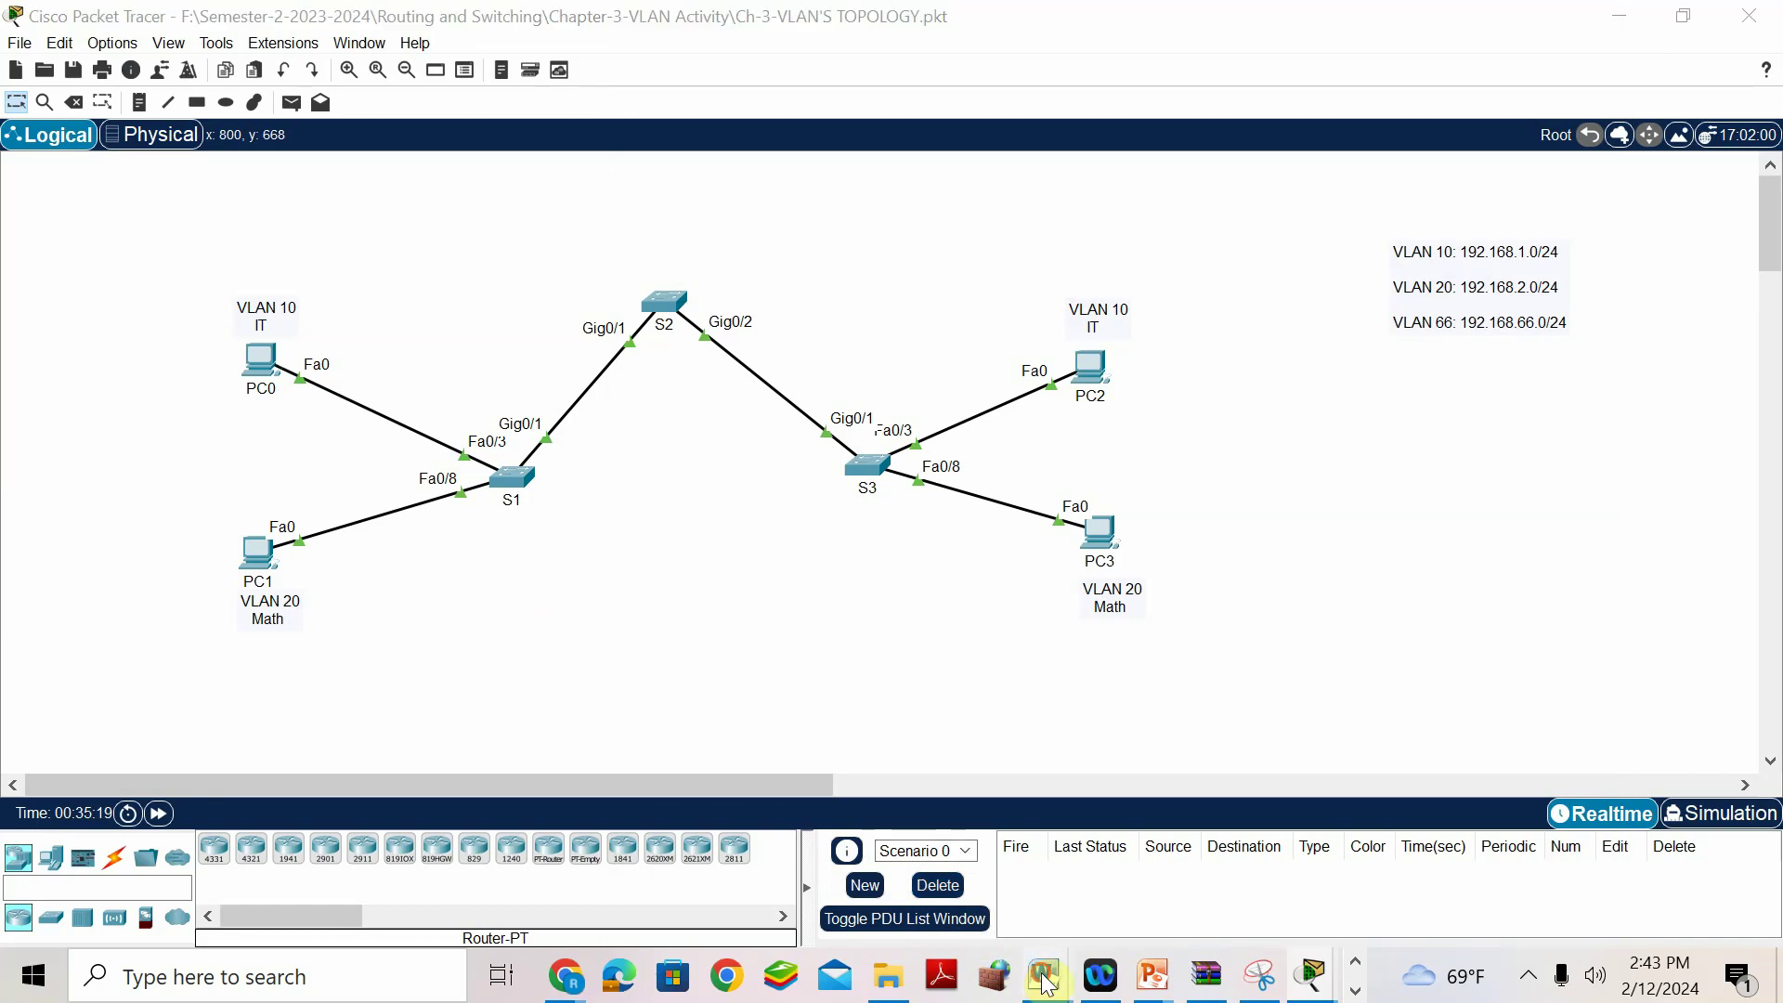
{"action": "mouse_move", "coordinate": [1046, 976]}
{"action": "left_click", "coordinate": [1411, 866]}
{"action": "left_click", "coordinate": [717, 599]}
{"action": "type", "text": "no----"}
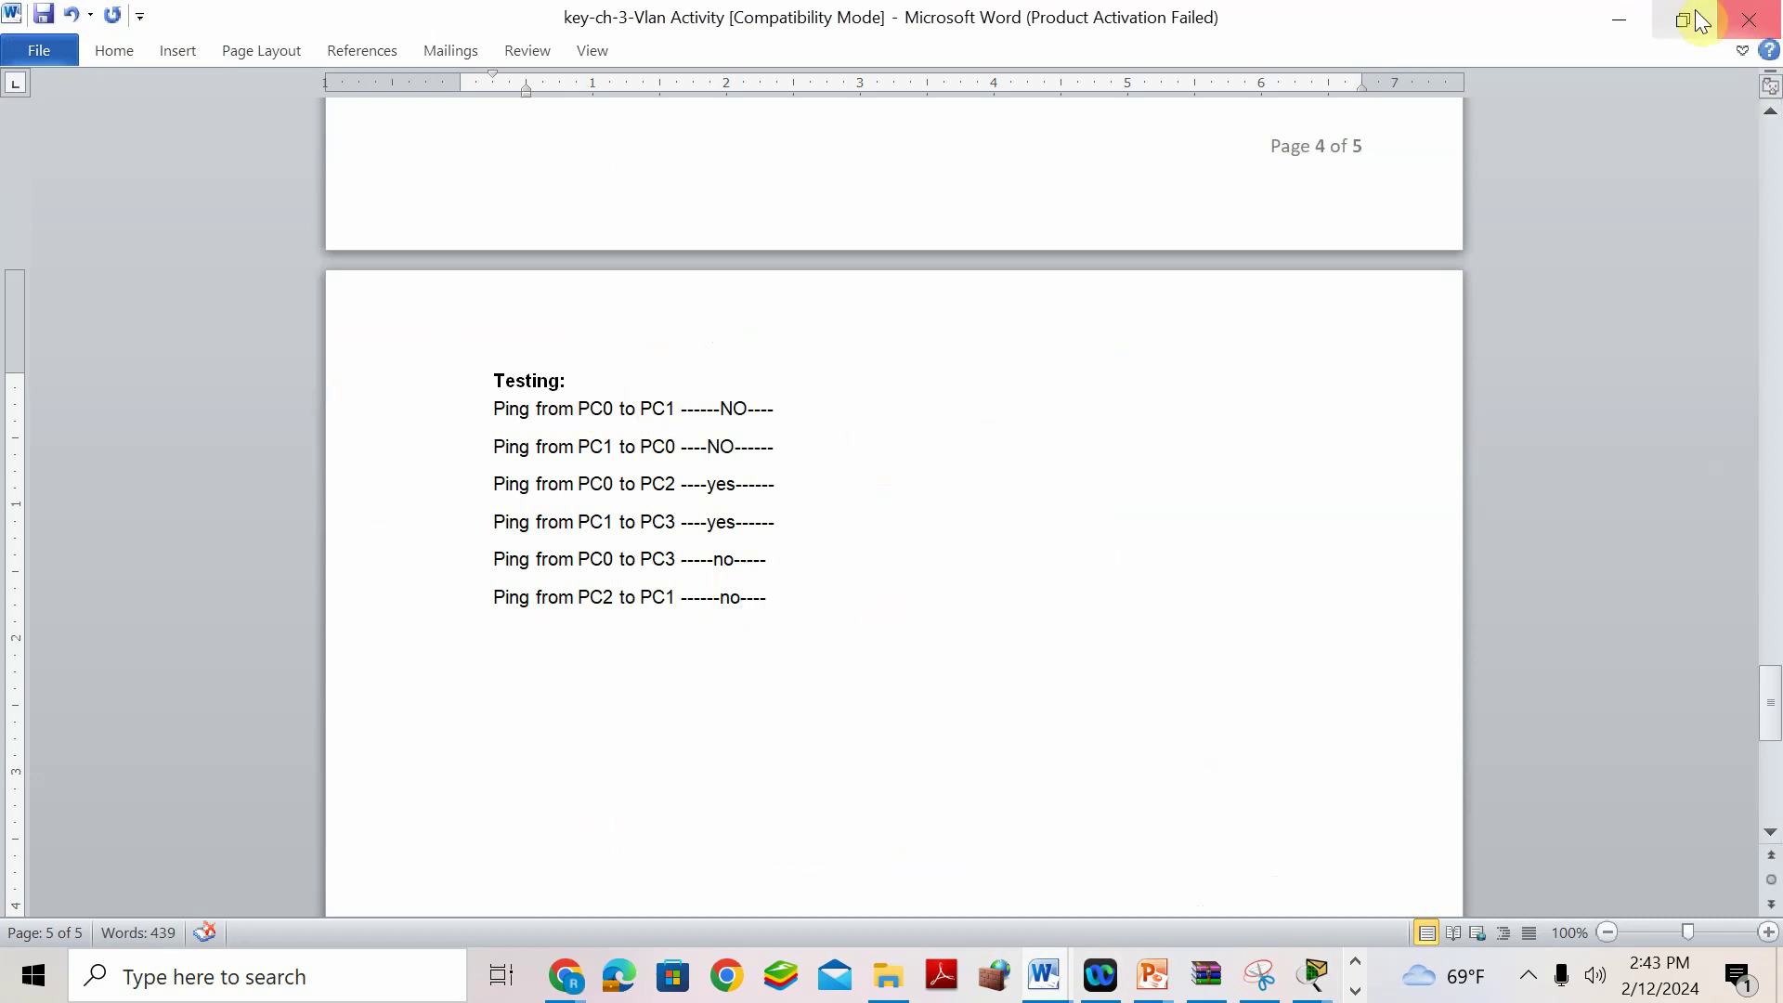
{"action": "left_click", "coordinate": [1623, 22]}
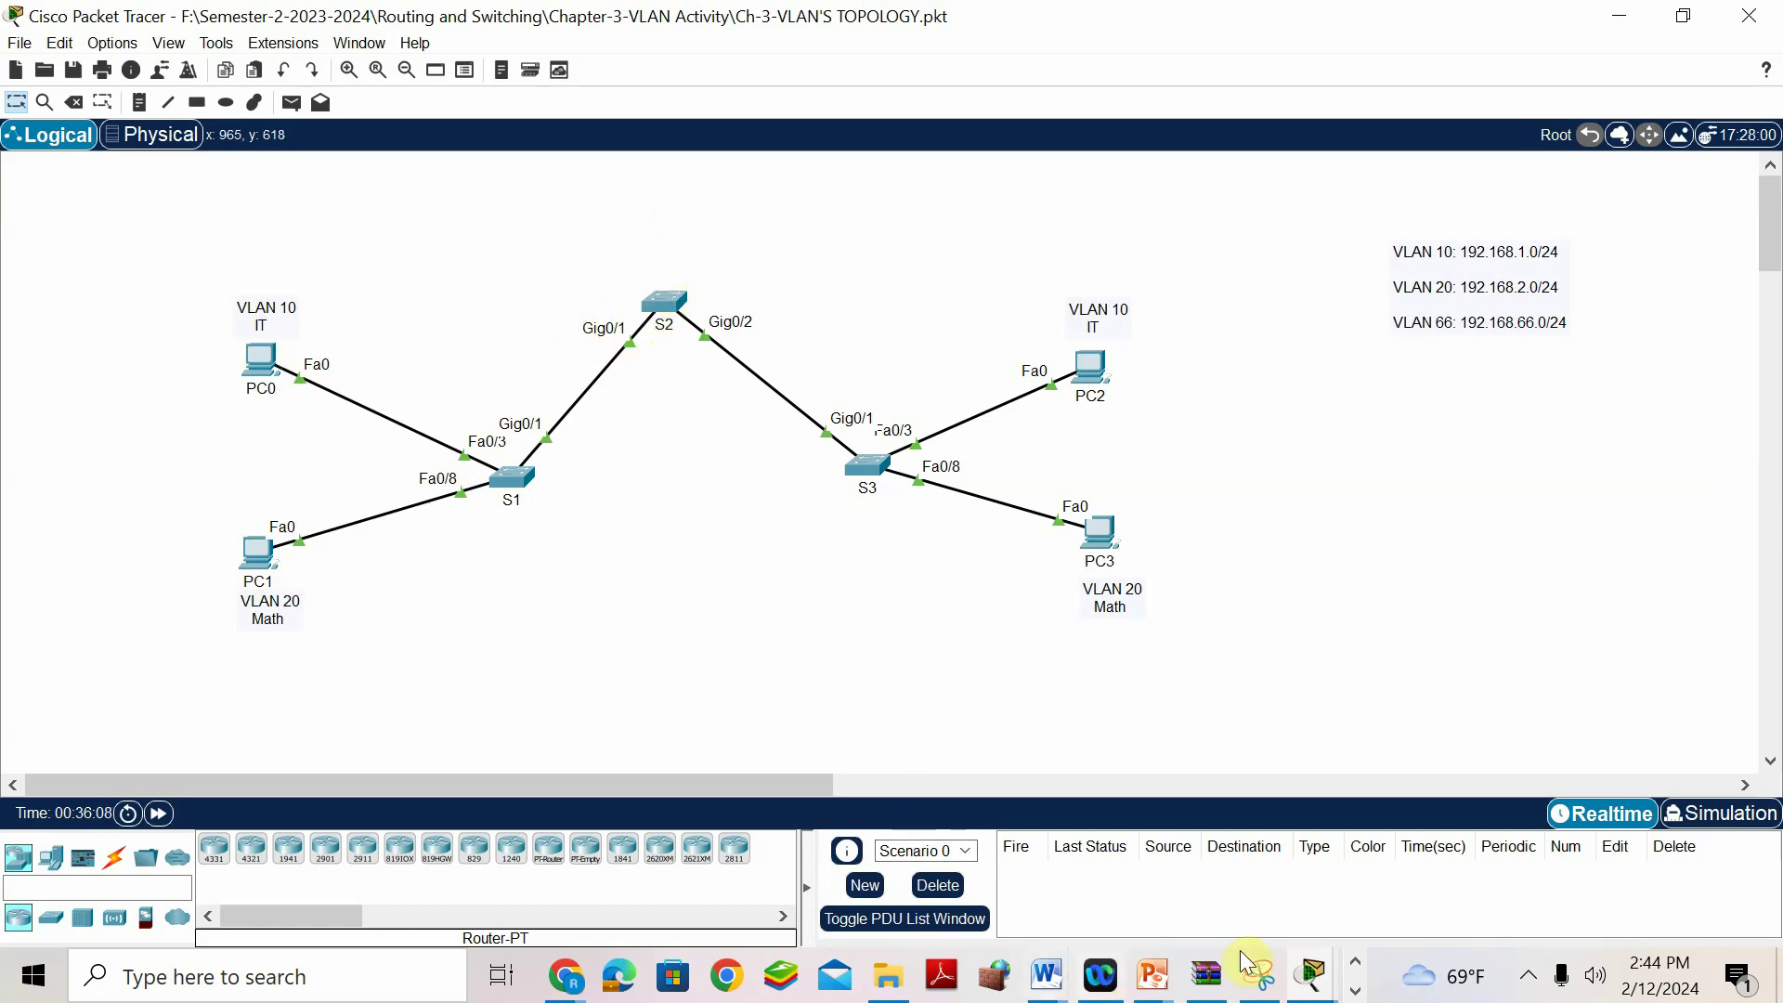
{"action": "mouse_move", "coordinate": [1307, 984]}
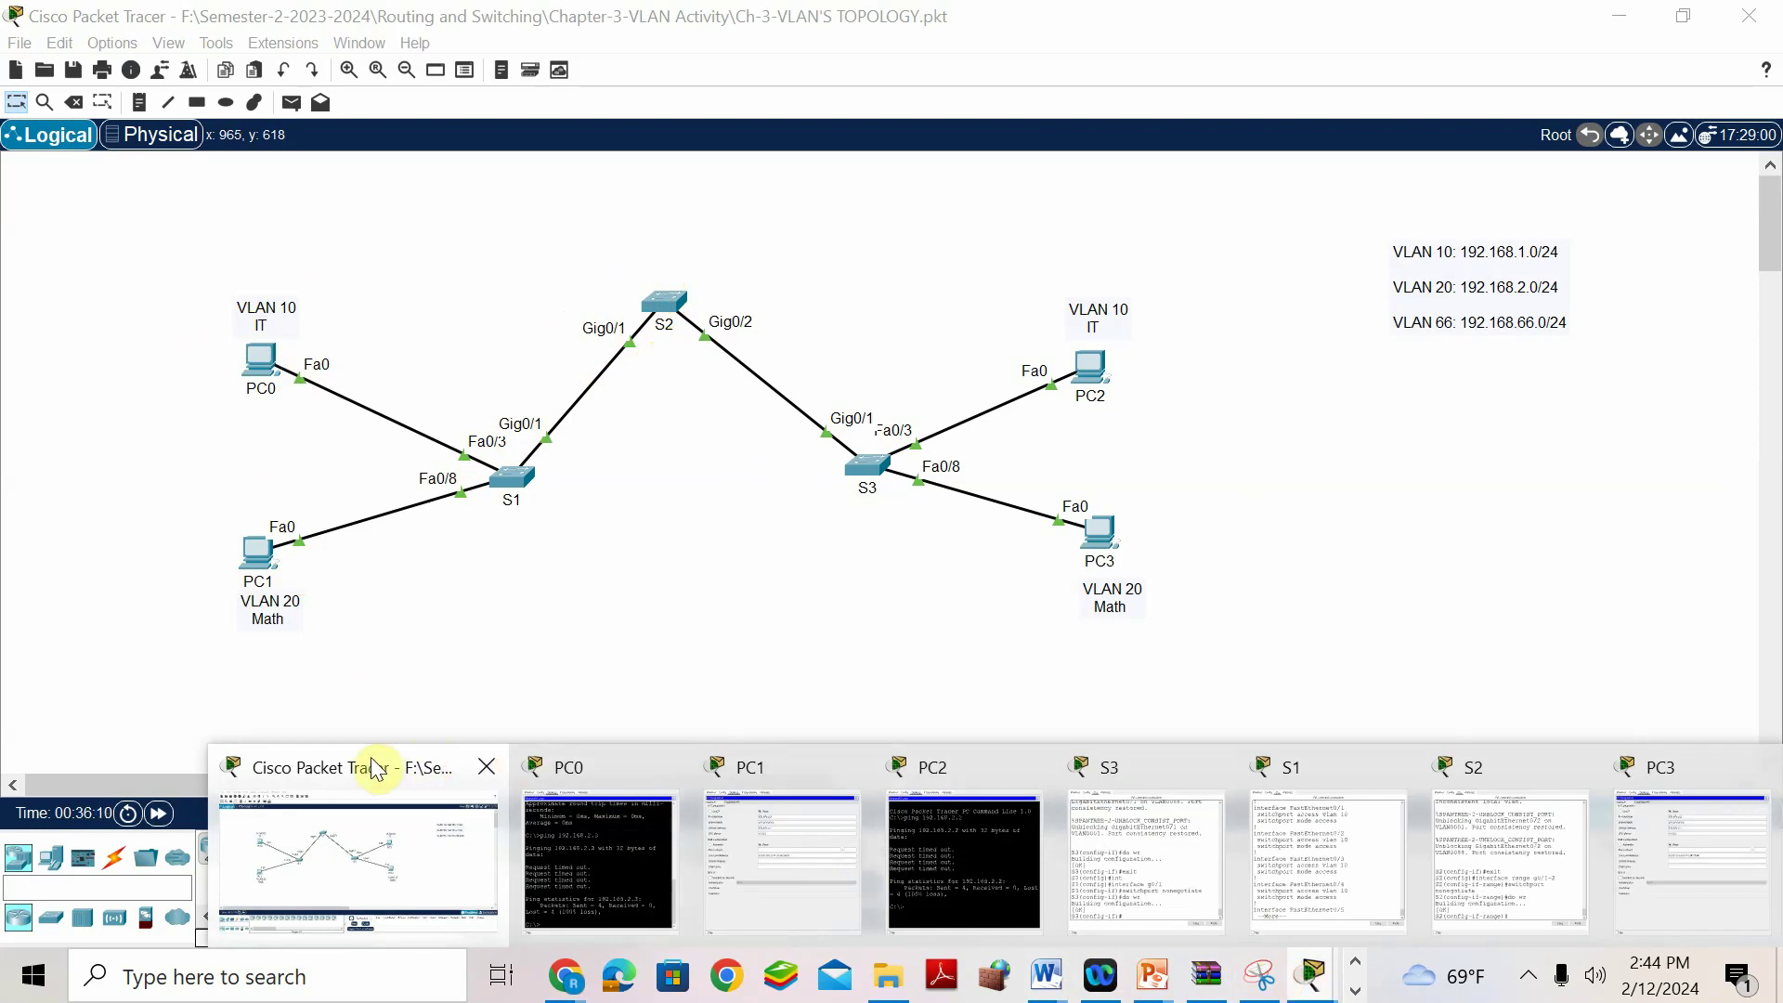
{"action": "left_click", "coordinate": [366, 764]}
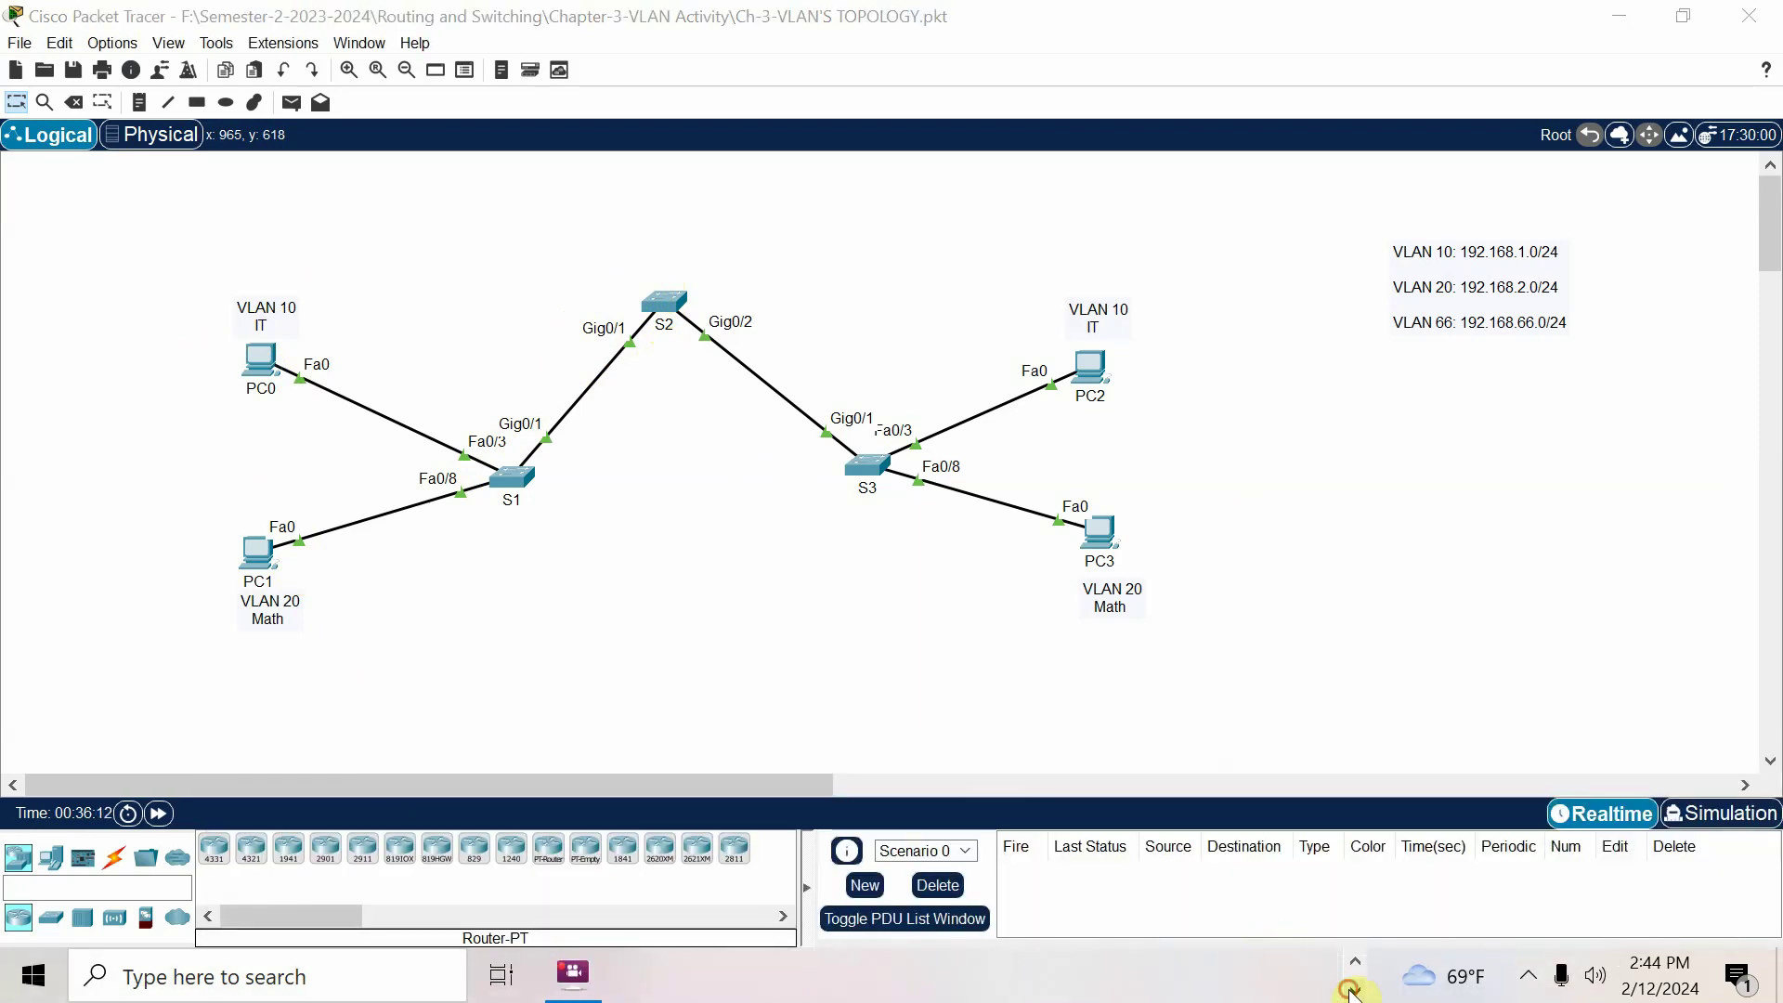
{"action": "left_click", "coordinate": [576, 975]}
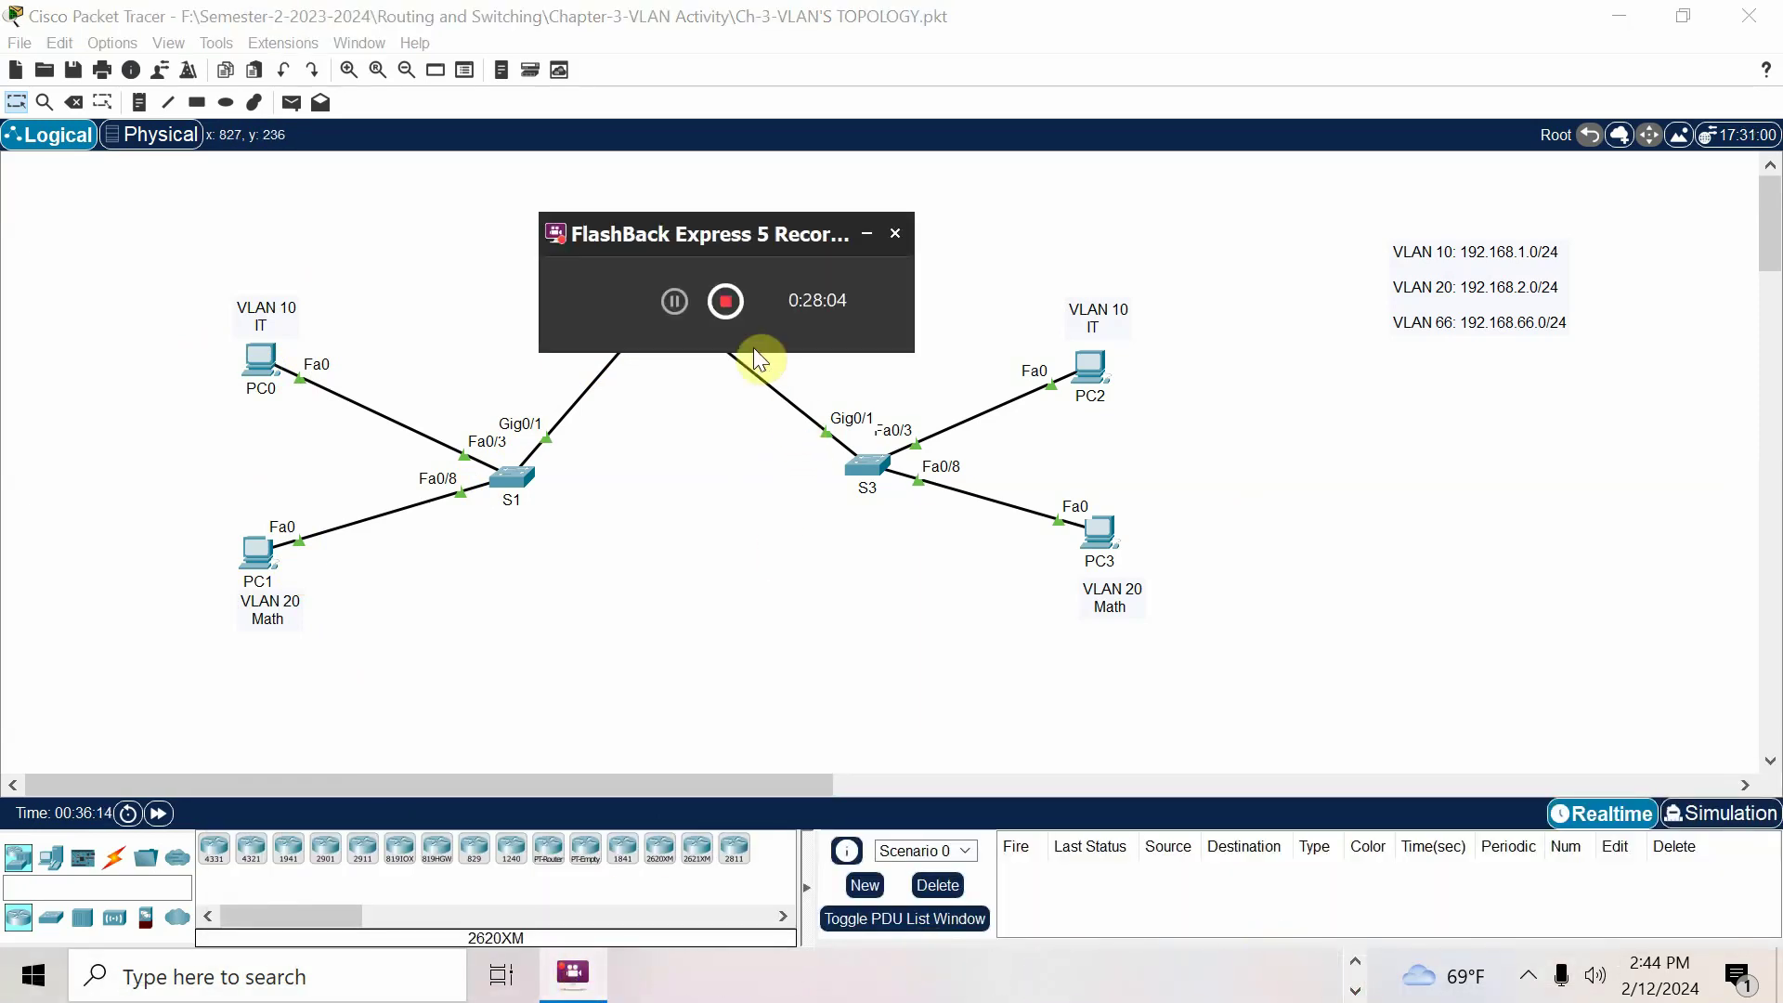